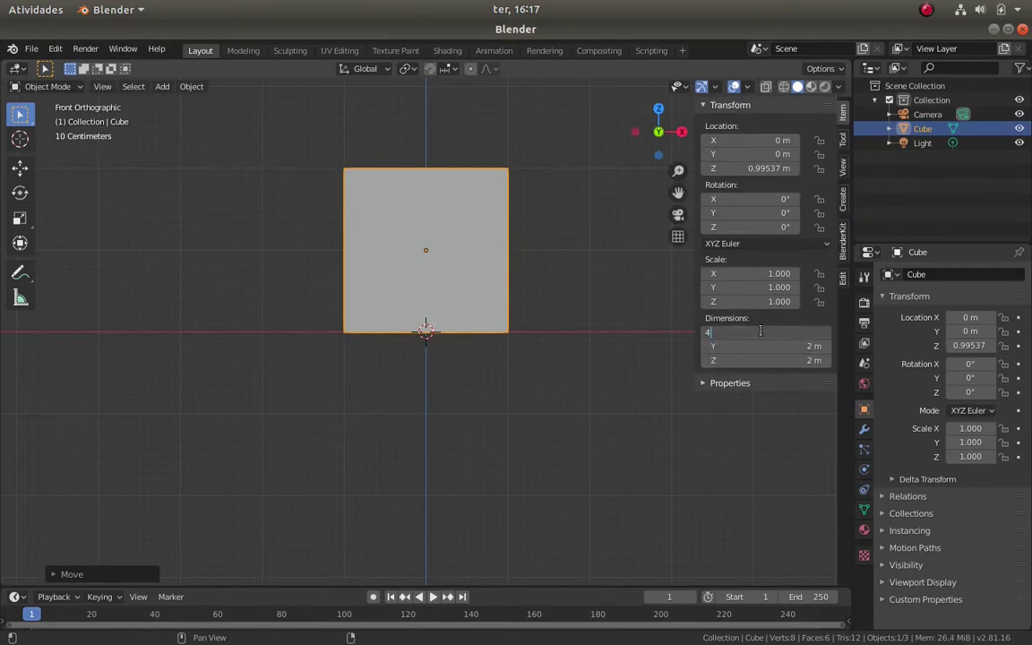
Set the room box's dimensions to 4 × 4 × 3.5 m
left_click(751, 347)
type("43.5")
key("Return")
Raise the room box vertically so its bottom rests on the floor
key("g")
key("z")
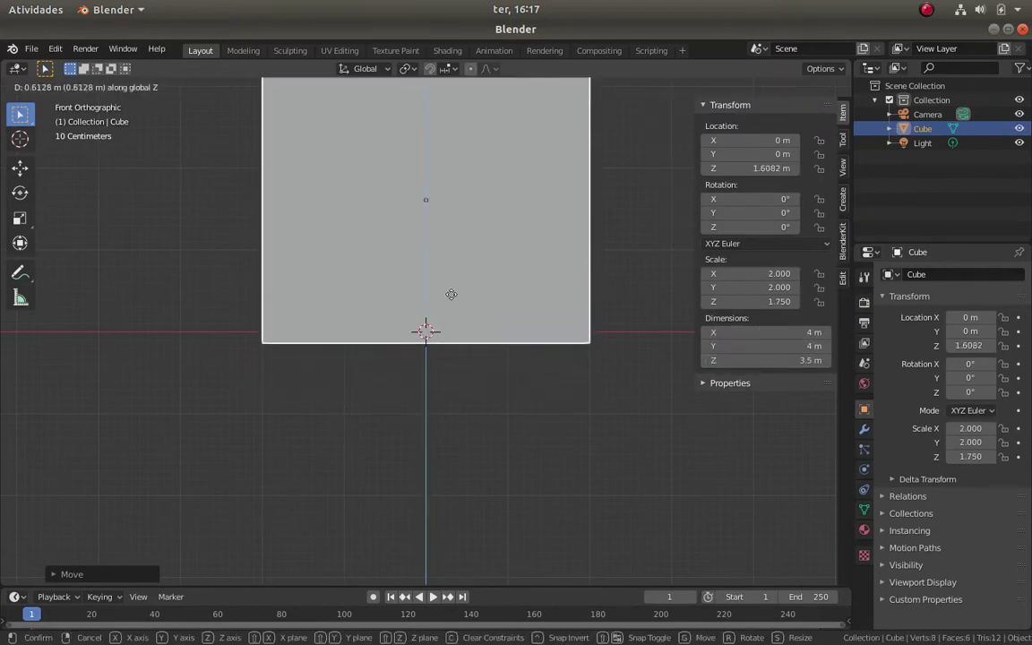
left_click(466, 287)
scroll(482, 277, "down", 3)
middle_click_drag(481, 277, 409, 341)
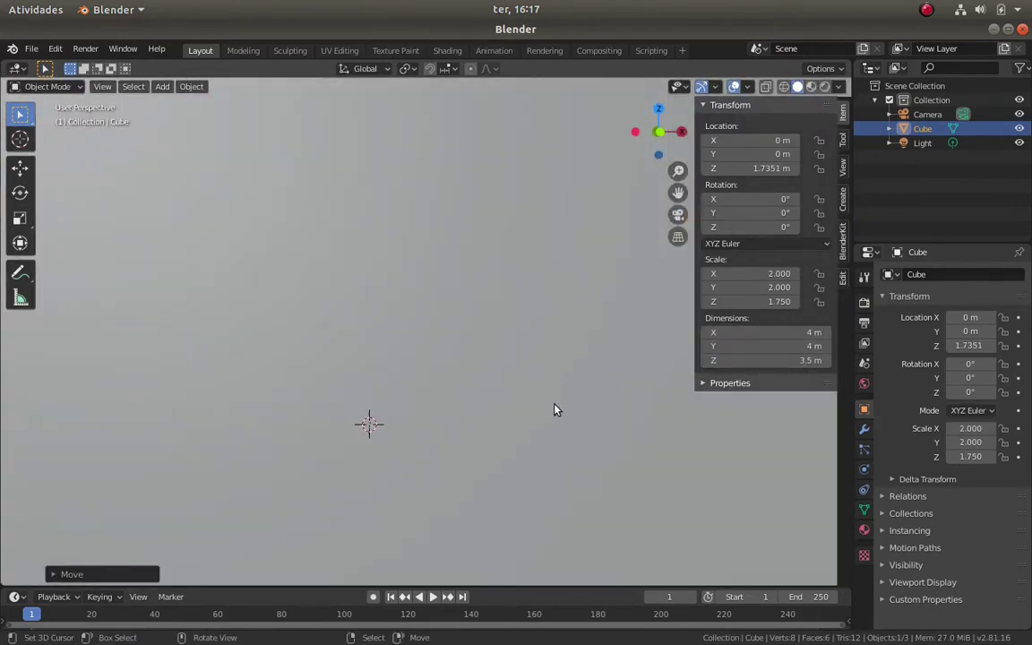
Hide the room box's front face to view the interior from an angle
key("h")
scroll(419, 342, "up", 3)
scroll(427, 336, "up", 1)
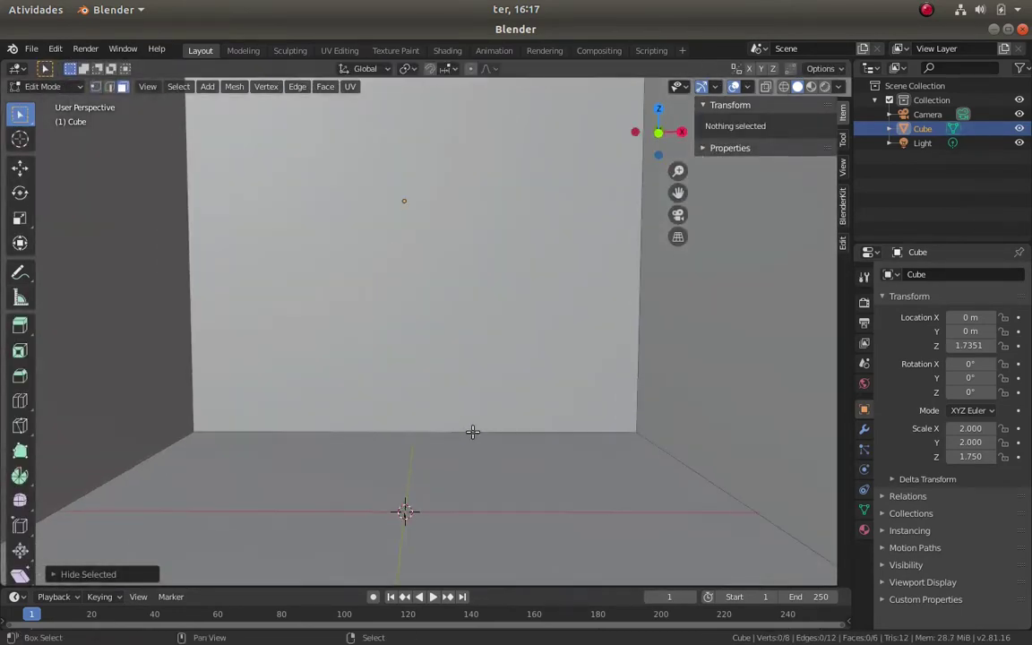
scroll(472, 431, "down", 4)
mouse_move(369, 417)
middle_mouse_down()
mouse_move(397, 440)
mouse_move(399, 422)
mouse_move(420, 443)
mouse_move(417, 369)
mouse_move(431, 402)
mouse_move(443, 403)
middle_mouse_up()
Leave edit mode and add a new plane mesh to the scene
key("shift+a")
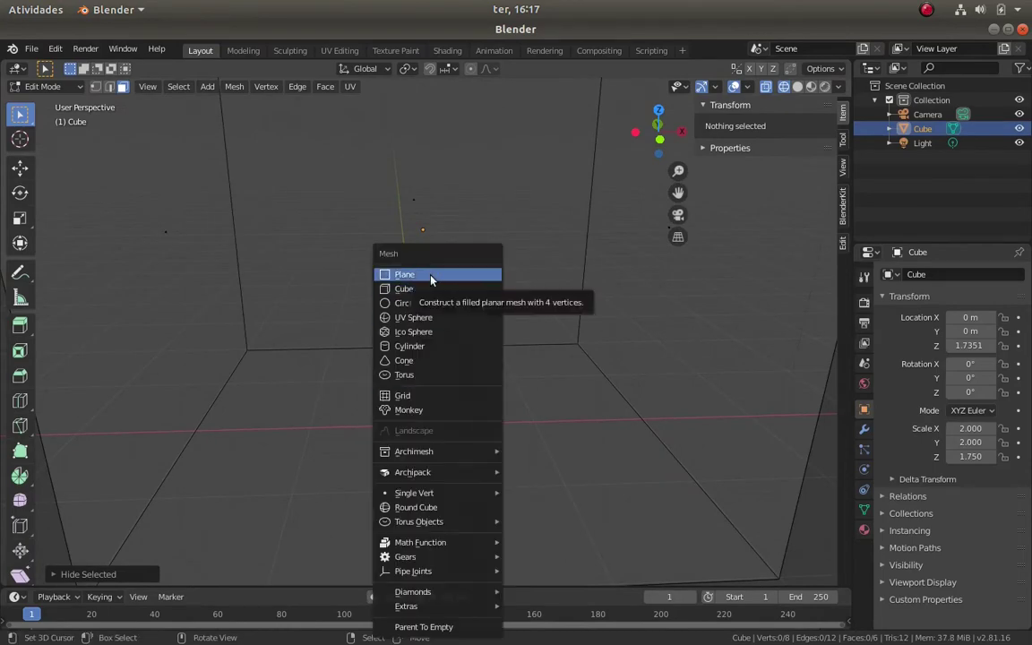
left_click(394, 271)
key("Tab")
scroll(496, 433, "down", 2)
key("shift+a")
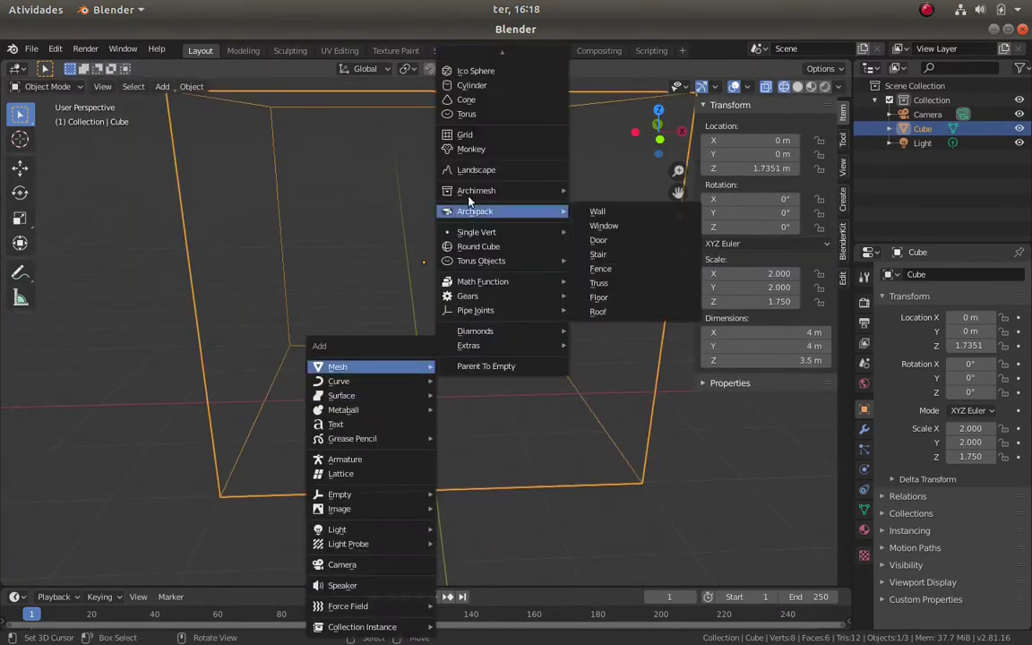
left_click(477, 68)
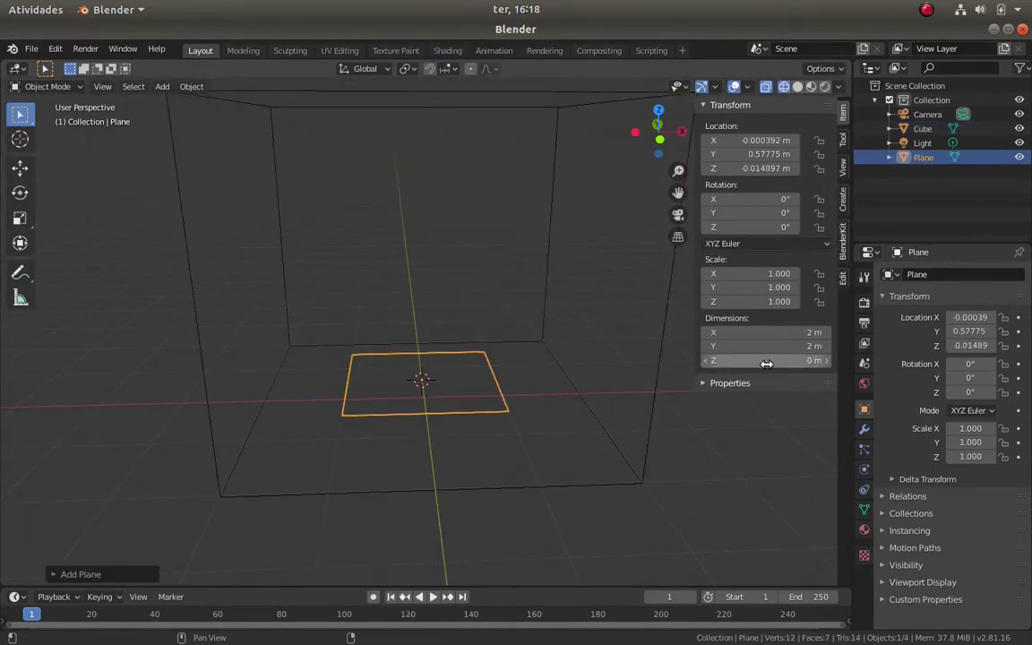
Lift the plane slightly above the floor and extrude it into a thin slab
middle_click_drag(566, 431, 459, 429)
key("KP_1")
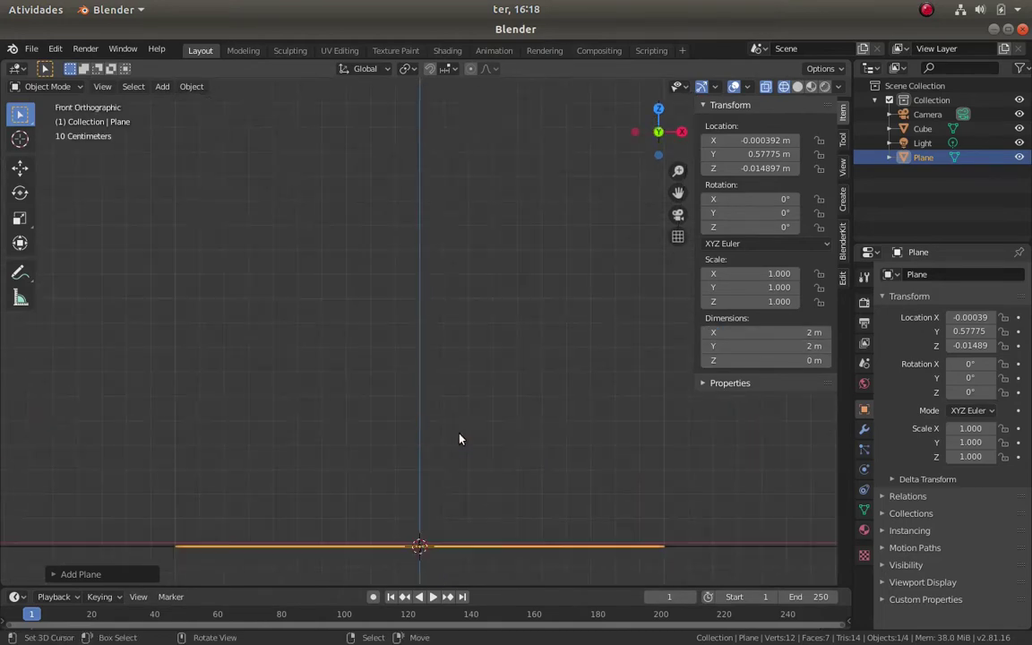
key("g")
key("z")
left_click(431, 453)
key("Tab")
key("e")
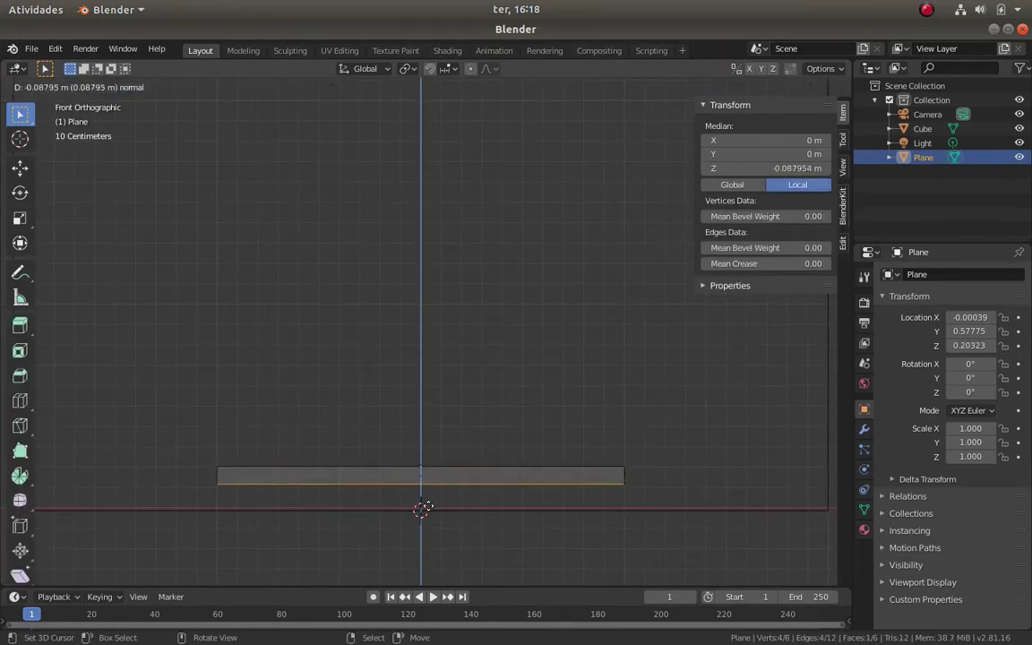
key("Tab")
Duplicate the slab, stand the copy upright with a 90° X rotation, and apply the rotation
mouse_move(438, 485)
middle_mouse_down()
mouse_move(472, 461)
mouse_move(530, 454)
mouse_move(472, 449)
mouse_move(454, 459)
mouse_move(475, 422)
middle_mouse_up()
key("KP_1")
key("shift+d")
right_click(475, 422)
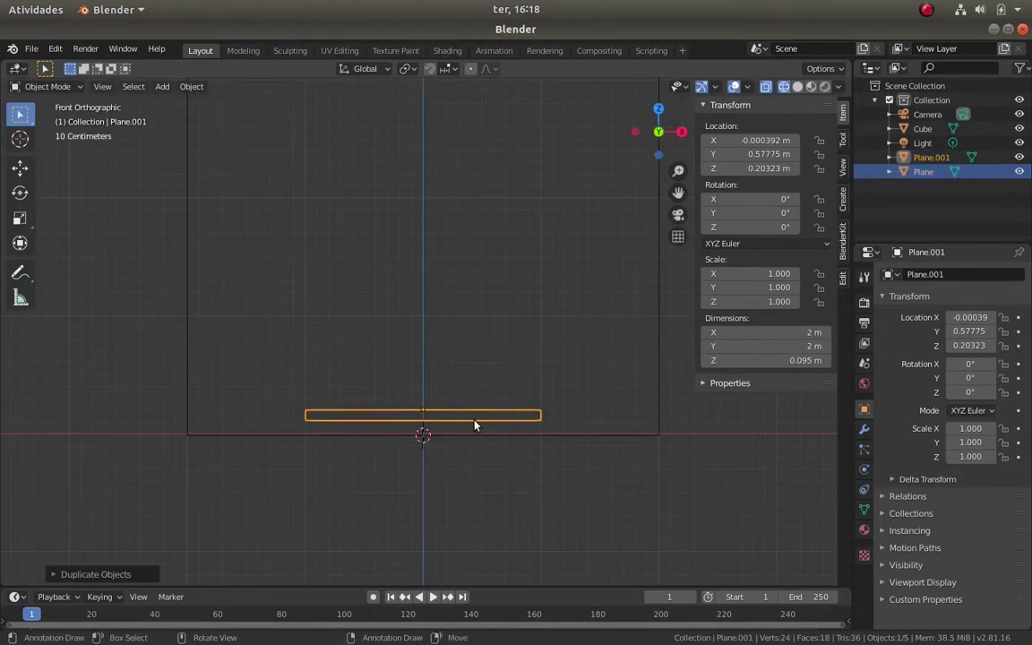
key("r")
key("x")
key("9")
key("0")
key("Return")
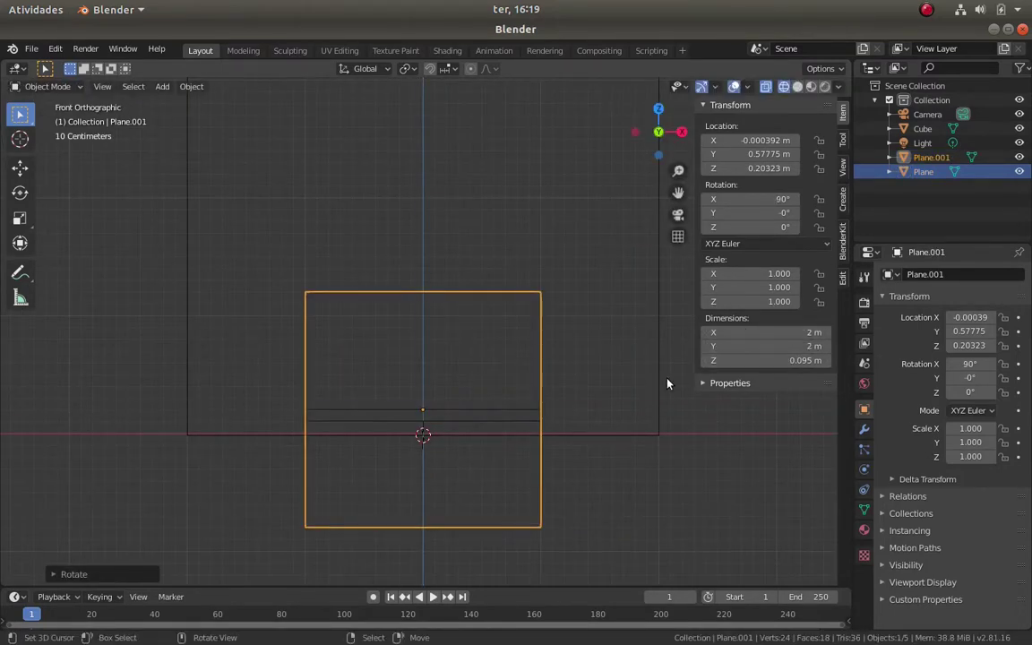
key("ctrl+a")
left_click(681, 394)
Raise the upright copy to test it, then delete it
key("g")
key("z")
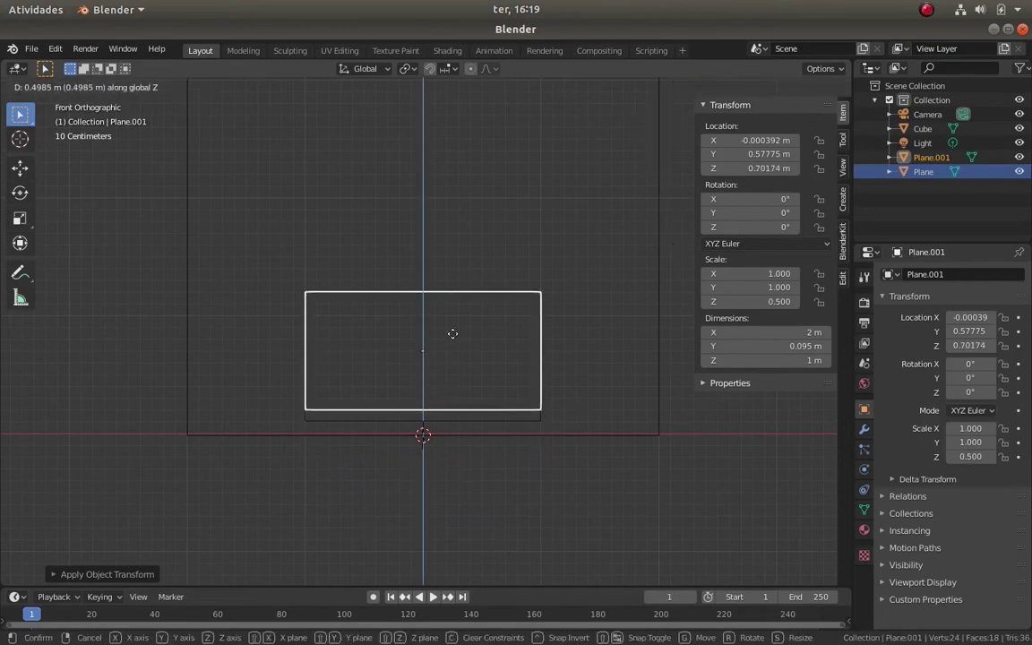
left_click(452, 344)
mouse_move(537, 350)
middle_mouse_down()
mouse_move(553, 373)
mouse_move(588, 362)
middle_mouse_up()
key("Delete")
Reselect the remaining slab in front view and hide the properties sidebar
mouse_move(641, 408)
middle_mouse_down()
mouse_move(427, 481)
mouse_move(464, 380)
mouse_move(443, 396)
mouse_move(509, 380)
mouse_move(546, 356)
mouse_move(497, 346)
mouse_move(440, 297)
middle_mouse_up()
left_click(427, 481)
key("KP_1")
scroll(400, 456, "up", 2)
key("n")
Add a new plane, stand it upright with a 90° X rotation, and scale it down
key("KP_1")
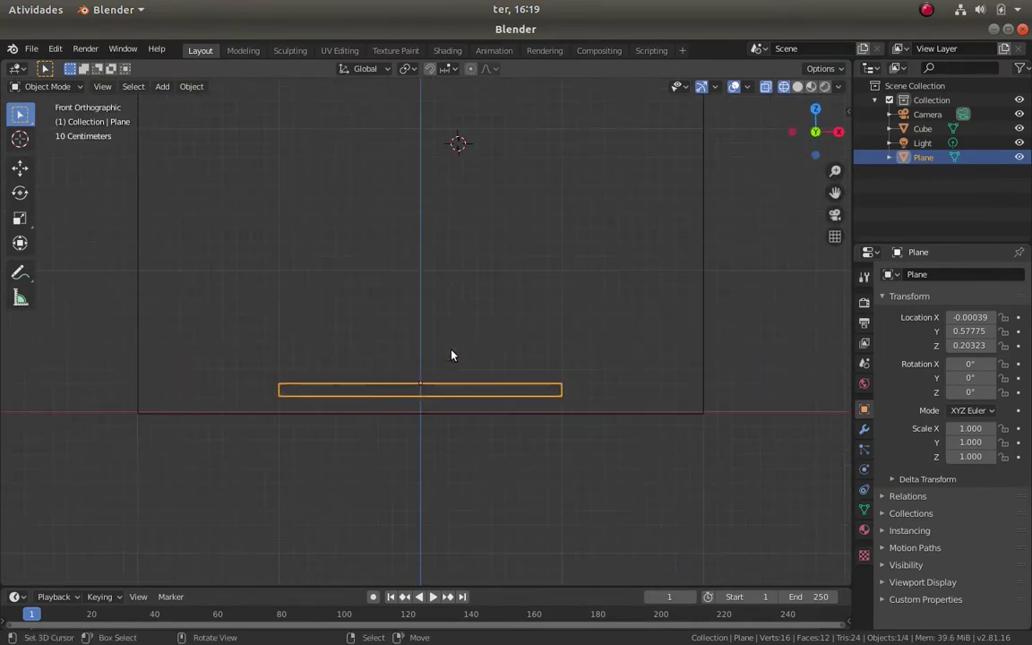
key("shift+a")
left_click(475, 76)
type("rx")
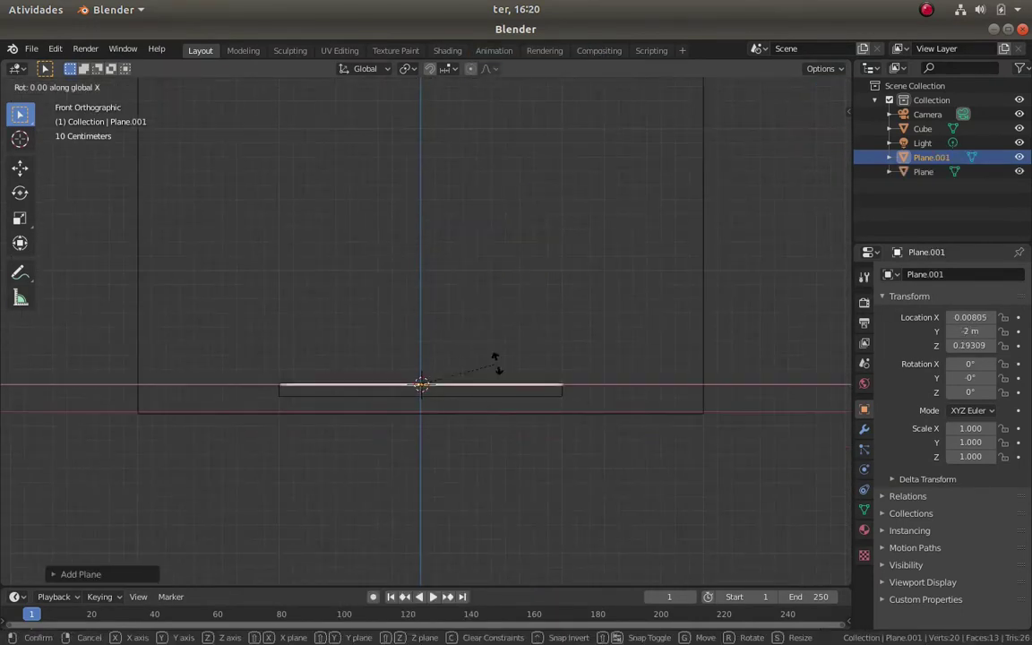
type("90")
key("Return")
key("s")
left_click(452, 391)
Place the small square above the slab's right end and shrink it further
scroll(452, 391, "up", 5)
key("g")
left_click(717, 434)
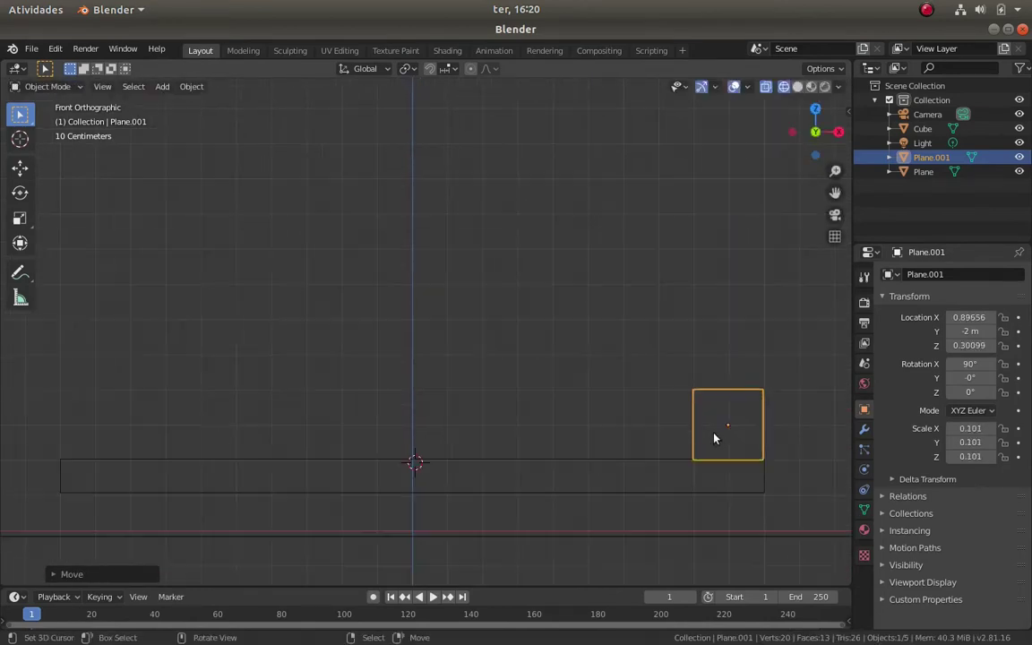
key("s")
left_click(592, 489)
scroll(433, 369, "up", 3)
key("Tab")
middle_click_drag(433, 368, 430, 374)
scroll(430, 375, "down", 5)
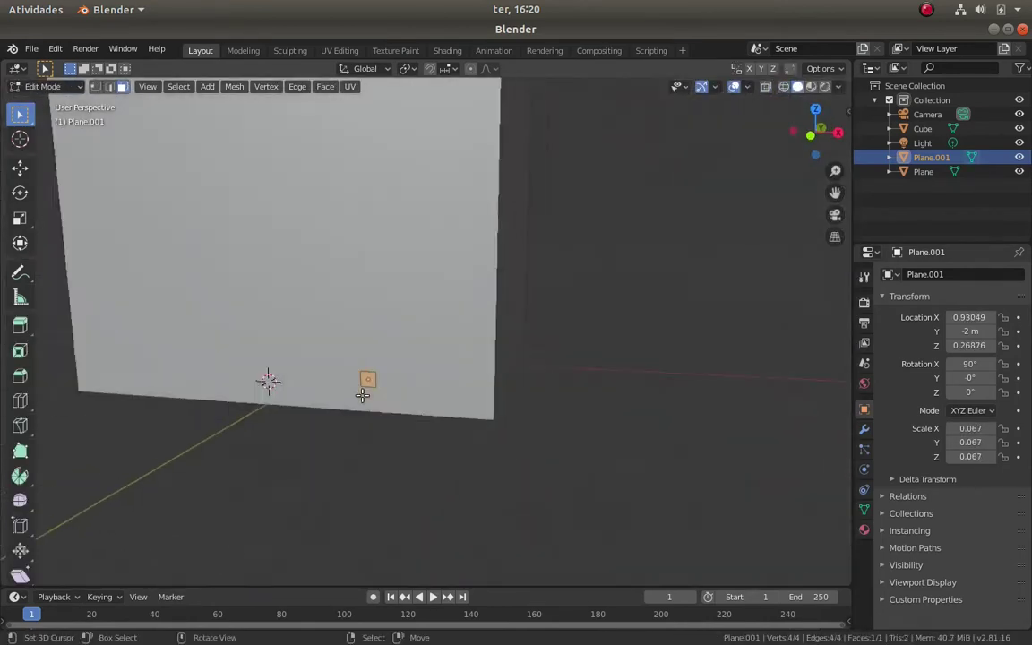
Select the room box and reveal its hidden front face in edit mode
key("Tab")
left_click(354, 238)
key("Tab")
key("alt+h")
key("Tab")
mouse_move(302, 245)
middle_mouse_down()
mouse_move(356, 271)
mouse_move(422, 265)
middle_mouse_up()
key("Tab")
Separate the room box's faces into individual wall objects Cube.001–Cube.006
key("p")
left_click(369, 285)
left_click(428, 268)
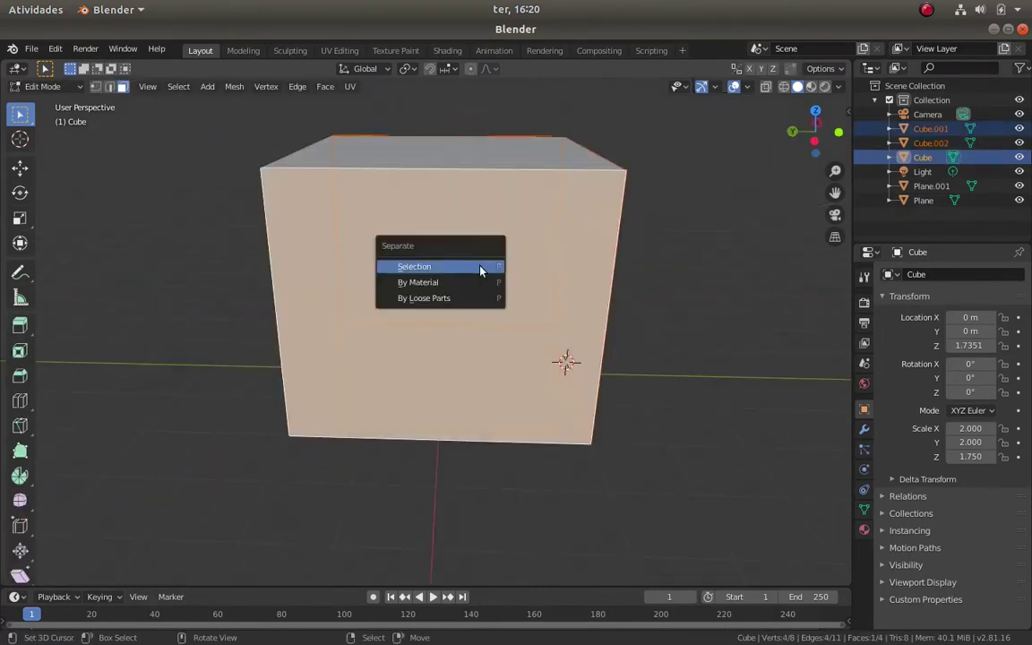
left_click(482, 269)
left_click(427, 246)
left_click(459, 274)
left_click(439, 304)
Hide the separated front wall and reselect the small square tile in front view
key("Tab")
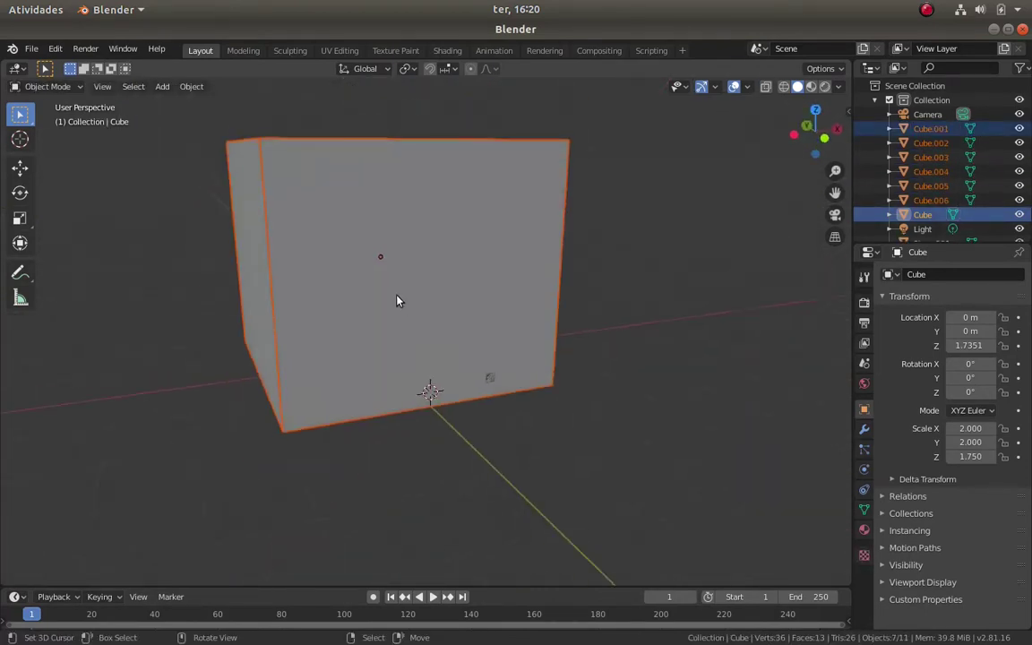
left_click(399, 299)
key("h")
left_click(456, 380)
key("KP_1")
Apply the tile's rotation and scale, then subdivide it into a finer grid
key("ctrl+a")
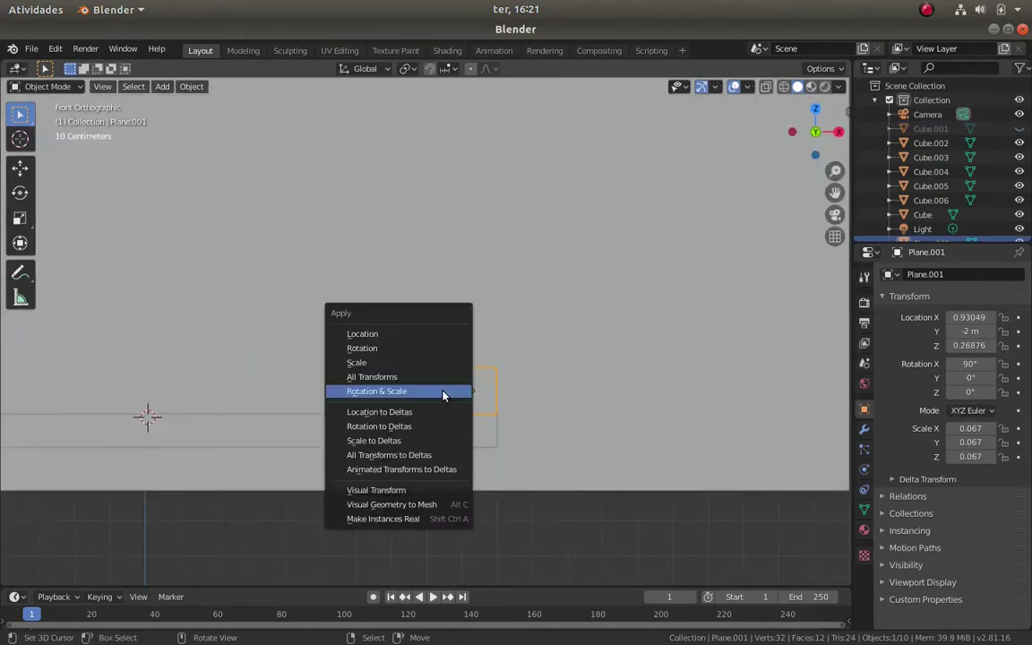
left_click(439, 392)
key("n")
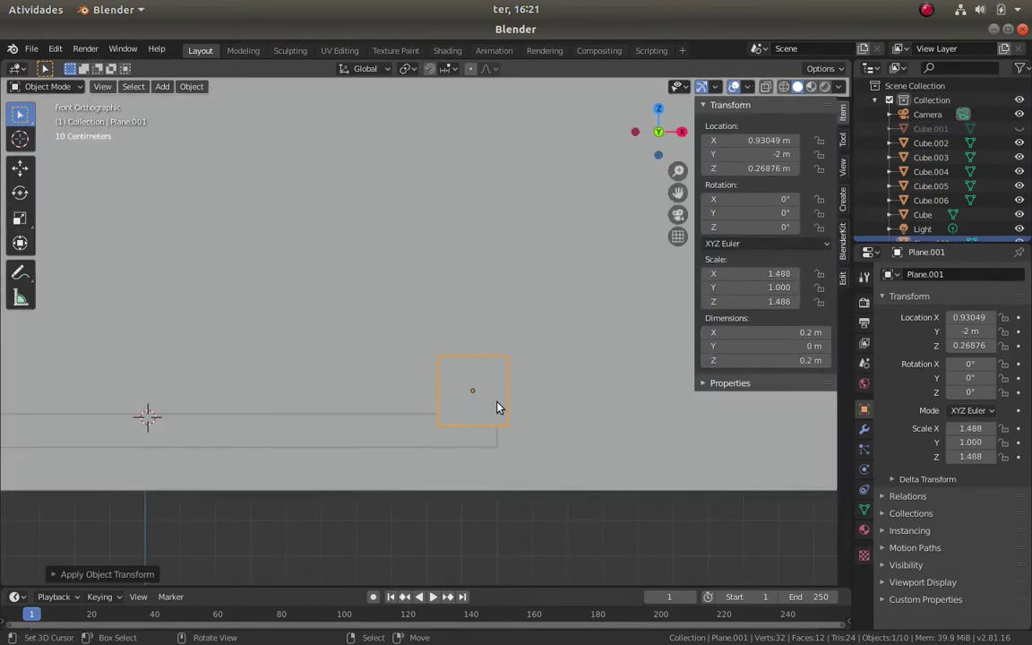
key("Tab")
right_click(469, 369)
left_click(448, 369)
mouse_move(470, 369)
middle_mouse_down()
mouse_move(407, 391)
mouse_move(357, 489)
mouse_move(454, 364)
middle_mouse_up()
Bulge the tile's centre outward with proportional editing on its central faces and vertex
left_click(403, 307)
left_click(381, 295, "shift")
mouse_move(381, 295)
middle_mouse_down()
mouse_move(371, 387)
mouse_move(538, 374)
middle_mouse_up()
key("o")
key("g")
left_click(351, 388)
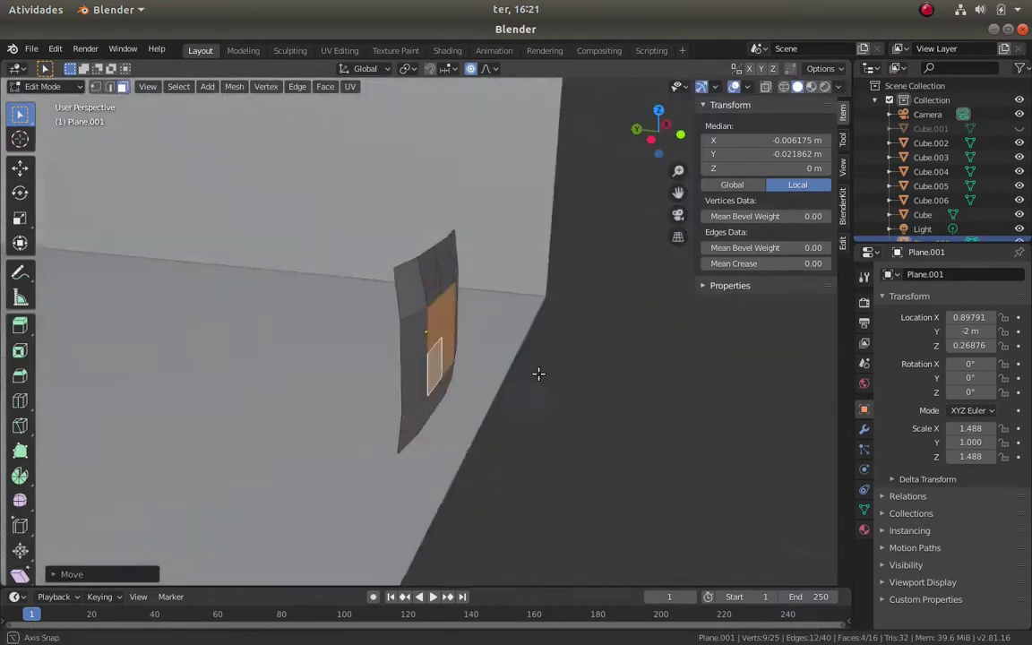
key("ctrl+Tab")
left_click(435, 339)
left_click(445, 335)
key("g")
left_click(468, 341)
mouse_move(468, 342)
middle_mouse_down()
mouse_move(455, 283)
mouse_move(468, 223)
mouse_move(479, 358)
mouse_move(389, 420)
mouse_move(466, 386)
middle_mouse_up()
Add a Catmull-Clark Subdivision Surface modifier and shade the tile smooth
key("Tab")
left_click(865, 429)
left_click(908, 274)
left_click(758, 512)
middle_click_drag(759, 512, 444, 333)
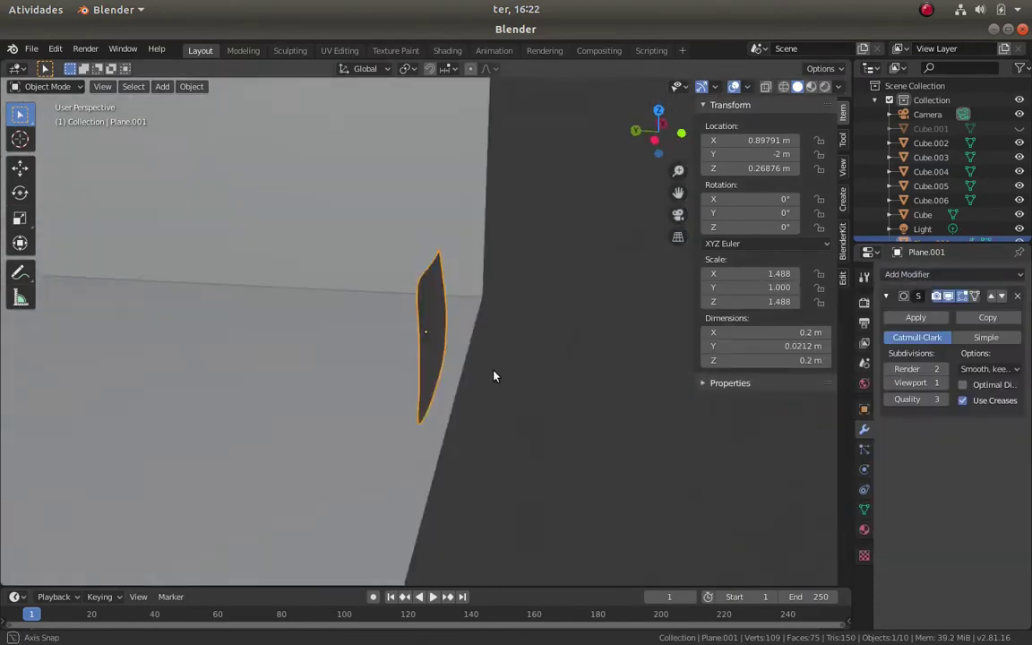
left_click(192, 86)
left_click(213, 371)
Try an extra edge loop on the tile, undo it, and return to front view
key("Tab")
key("g")
key("g")
key("ctrl+z")
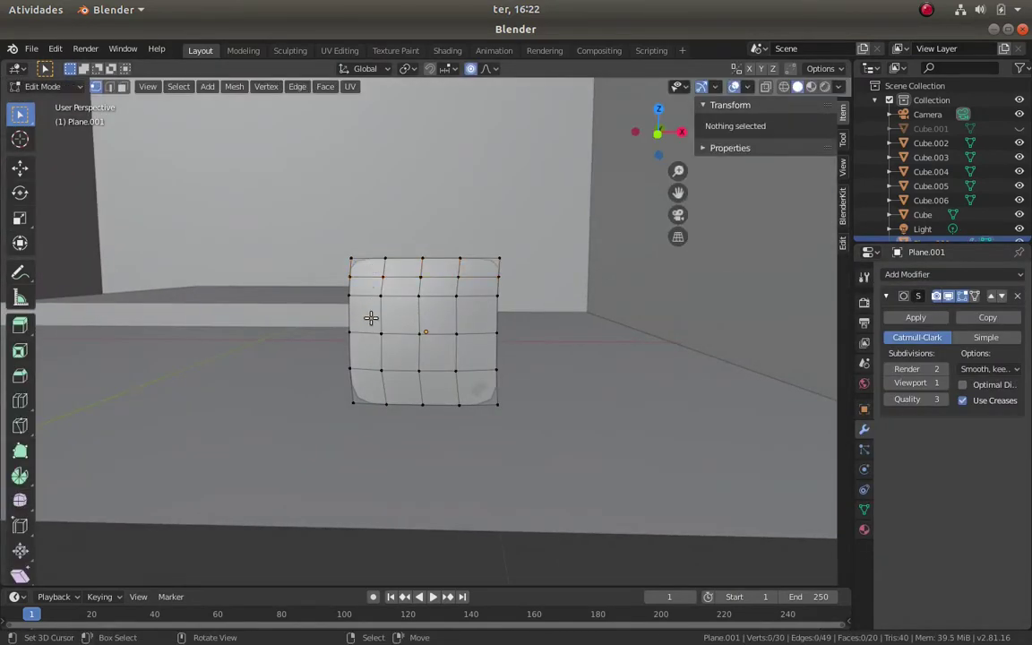
mouse_move(368, 315)
middle_mouse_down()
mouse_move(363, 307)
mouse_move(486, 312)
mouse_move(431, 336)
mouse_move(410, 329)
mouse_move(364, 405)
mouse_move(397, 279)
mouse_move(484, 334)
middle_mouse_up()
key("Tab")
key("Tab")
key("Tab")
key("KP_1")
key("ctrl+a")
Apply the tile's scale and add an Array modifier: 10 copies, relative X offset -0.99
left_click(395, 322)
left_click(952, 274)
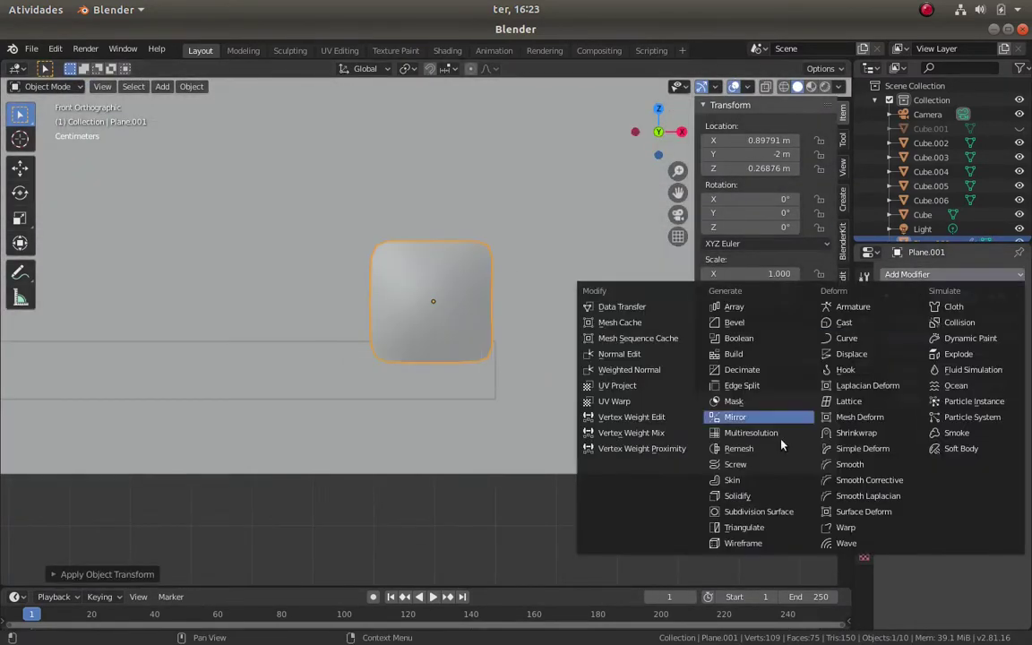
left_click(717, 305)
scroll(538, 376, "up", 2)
scroll(573, 399, "down", 2)
scroll(964, 451, "down", 3)
scroll(962, 448, "down", 3, "ctrl")
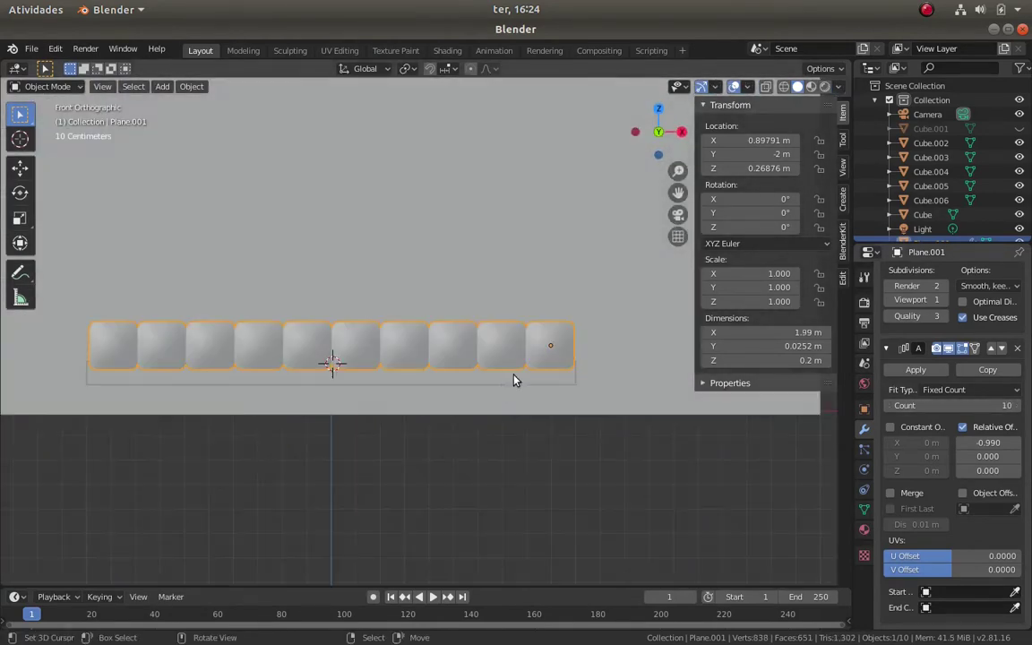
Duplicate the cushion row twice, stacking each copy straight up above the last
key("shift+d")
left_click(473, 381)
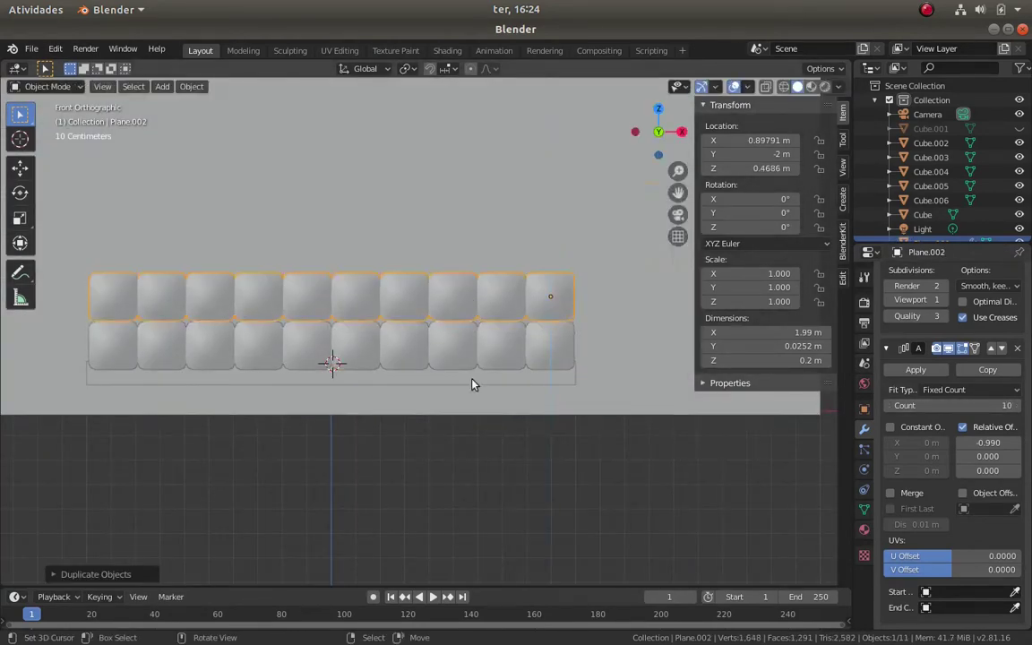
key("shift+d")
key("z")
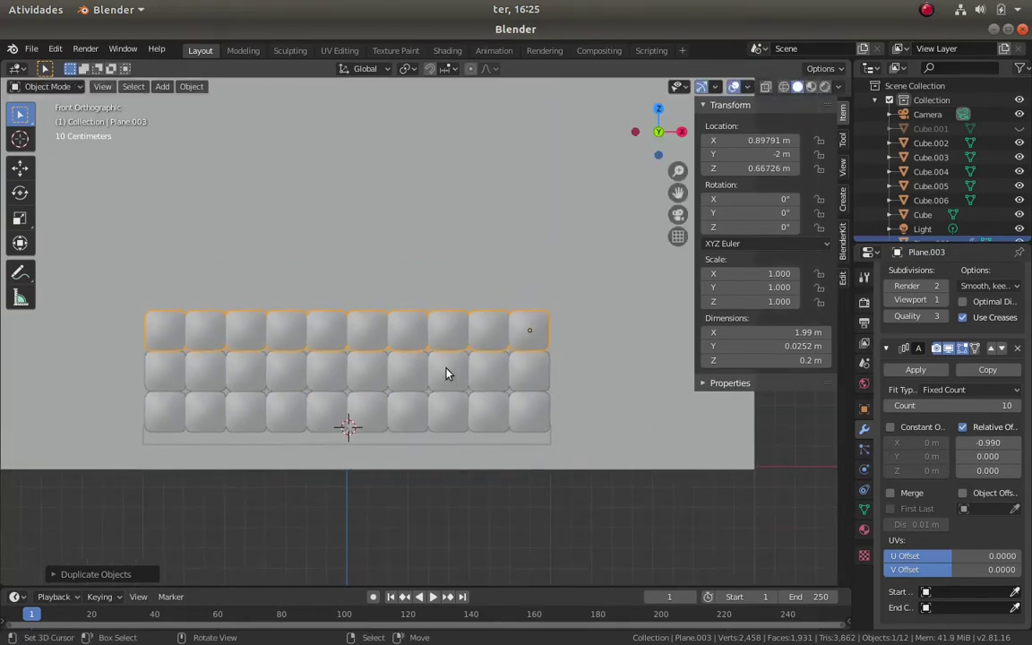
left_click(445, 341)
Try merging the array copies, inspect the seams, then undo the merge
middle_click_drag(444, 341, 437, 415)
scroll(439, 394, "up", 4)
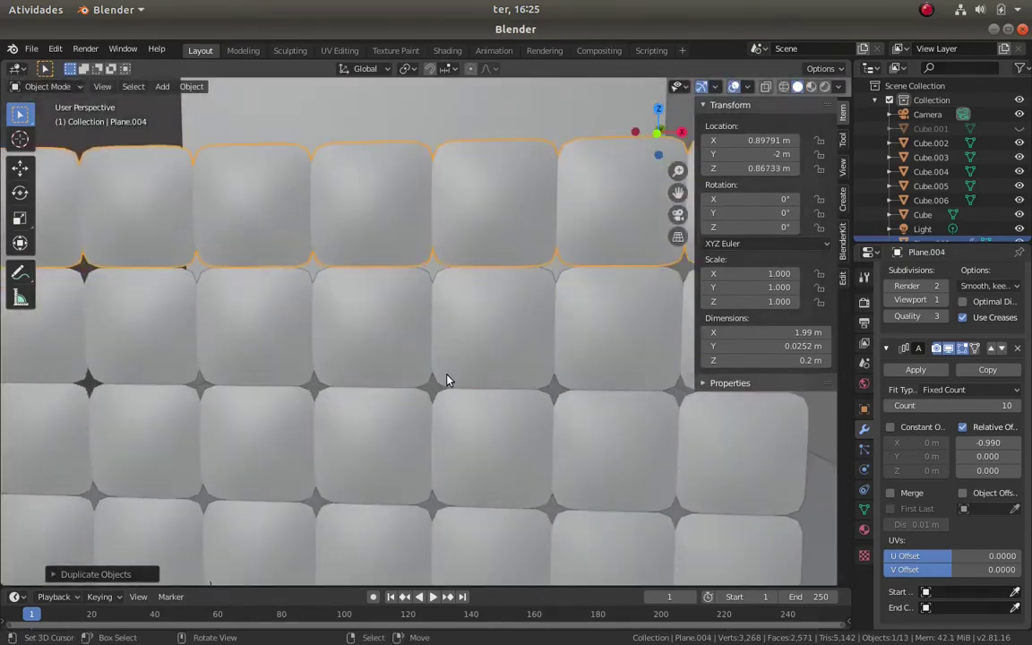
middle_click_drag(447, 376, 482, 398)
left_click(890, 492)
mouse_move(434, 333)
middle_mouse_down()
mouse_move(363, 360)
mouse_move(336, 340)
middle_mouse_up()
scroll(336, 341, "up", 3)
key("ctrl+z")
scroll(544, 392, "down", 3)
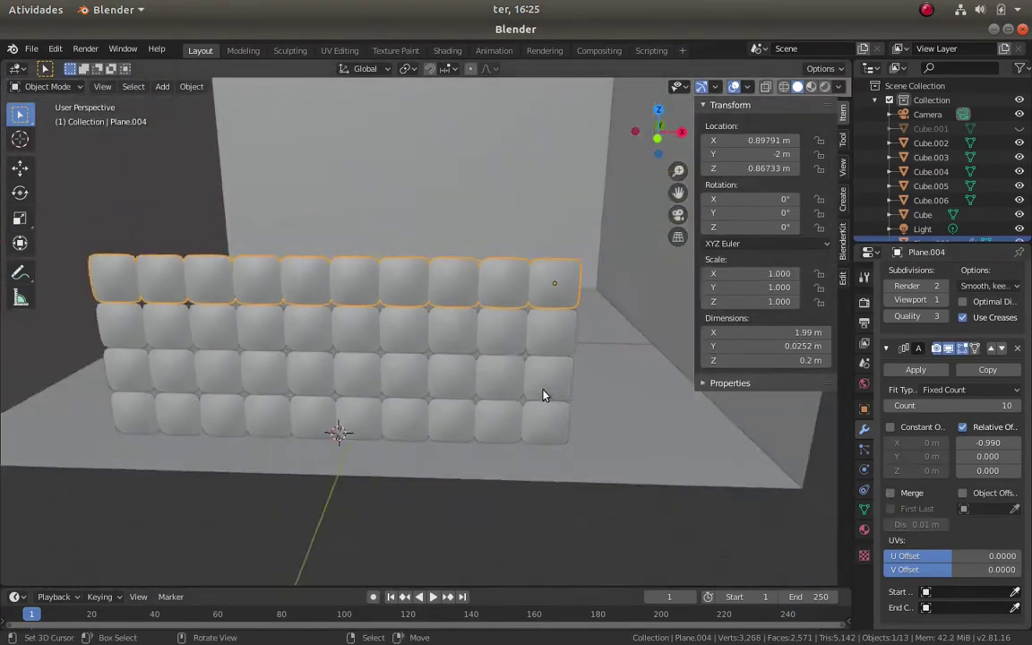
mouse_move(544, 391)
middle_mouse_down()
mouse_move(449, 381)
mouse_move(452, 340)
mouse_move(573, 296)
mouse_move(496, 342)
mouse_move(516, 329)
mouse_move(487, 369)
middle_mouse_up()
Push the outer border loops of the top and third cushion rows back
key("Tab")
left_click(593, 284, "alt")
key("Escape")
key("Tab")
key("Tab")
mouse_move(487, 421)
middle_mouse_down()
mouse_move(432, 357)
mouse_move(488, 414)
mouse_move(546, 376)
mouse_move(590, 410)
mouse_move(480, 421)
mouse_move(500, 421)
mouse_move(483, 431)
mouse_move(466, 421)
mouse_move(533, 463)
mouse_move(506, 465)
mouse_move(517, 445)
middle_mouse_up()
left_click(432, 356, "alt")
key("Tab")
left_click(500, 421)
Push the second and bottom rows' border loops back along the Y axis
key("Tab")
left_click(562, 443)
key("Tab")
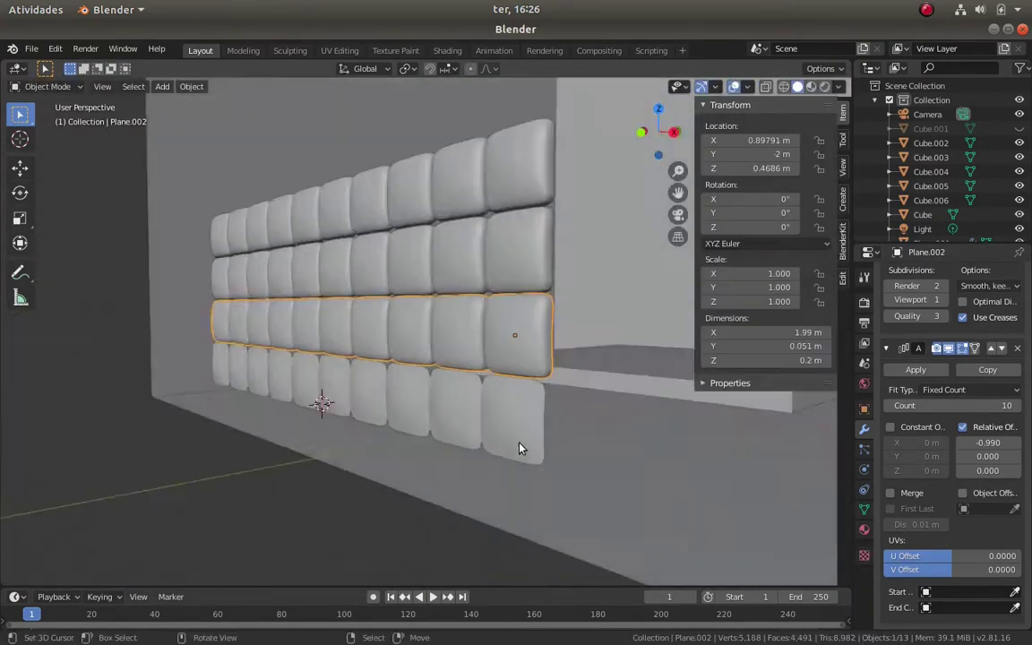
left_click(384, 376)
mouse_move(385, 411)
middle_mouse_down()
mouse_move(556, 421)
mouse_move(564, 523)
middle_mouse_up()
key("Tab")
key("ctrl+space")
key("g")
key("y")
left_click(544, 484)
key("Tab")
mouse_move(544, 484)
middle_mouse_down()
mouse_move(513, 396)
mouse_move(557, 375)
middle_mouse_up()
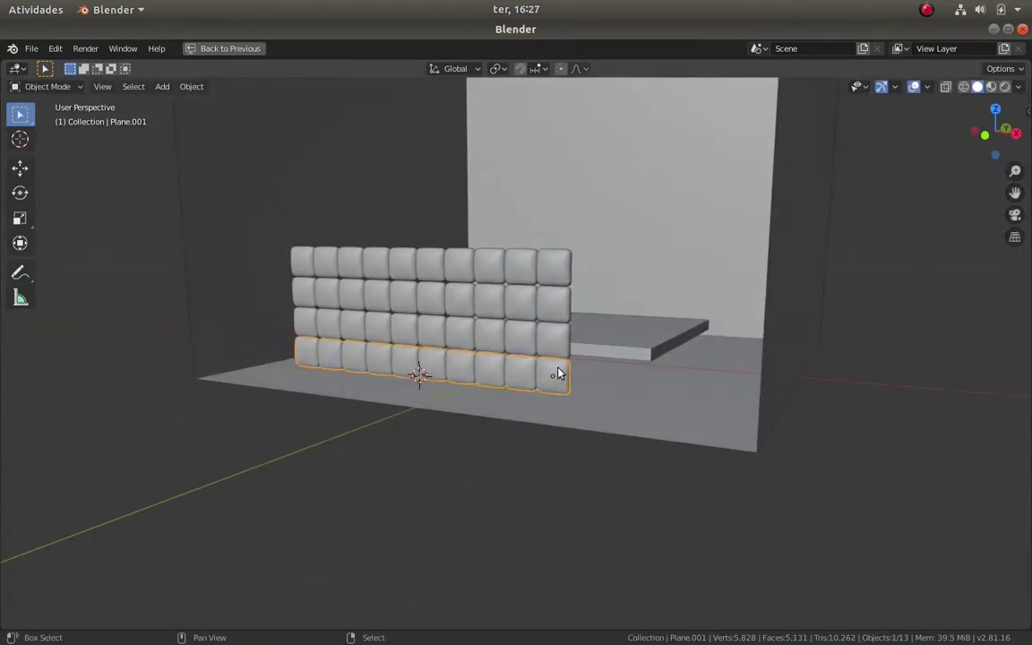
Reset the cushion wall's origin and deselect it
scroll(538, 345, "up", 3)
key("ctrl+shift+alt+c")
left_click(516, 357)
key("alt+a")
scroll(524, 372, "up", 2)
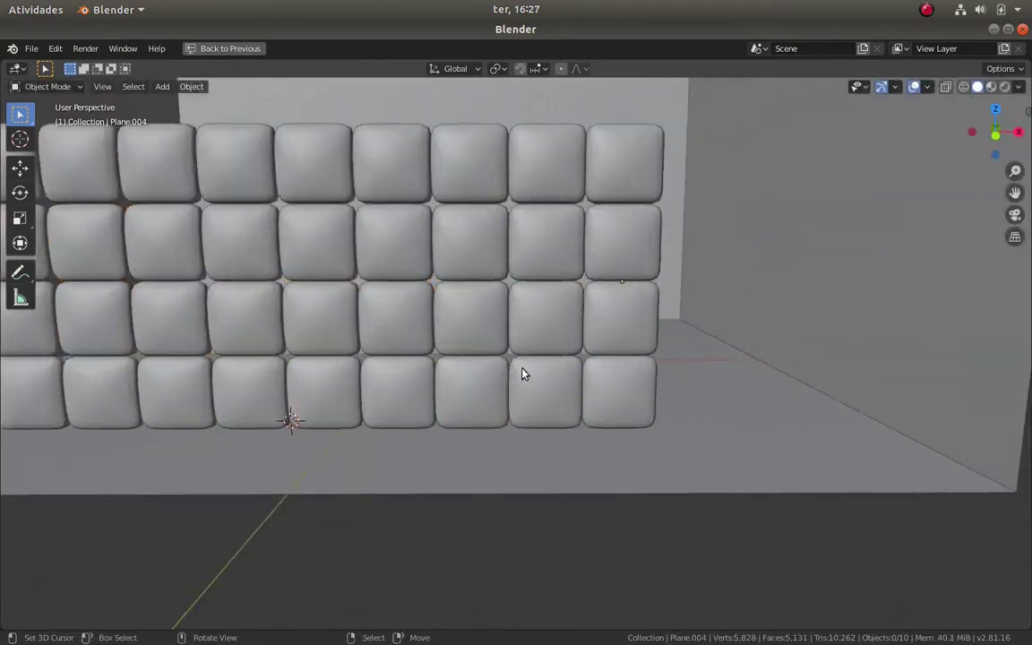
scroll(507, 351, "up", 3)
scroll(506, 350, "down", 5)
mouse_move(509, 379)
middle_mouse_down()
mouse_move(502, 320)
mouse_move(537, 302)
mouse_move(521, 344)
middle_mouse_up()
Select the cushion wall and toggle it in and out of Edit Mode while inspecting it
left_click(537, 302)
scroll(521, 345, "up", 5)
key("Tab")
key("Tab")
scroll(609, 314, "down", 5)
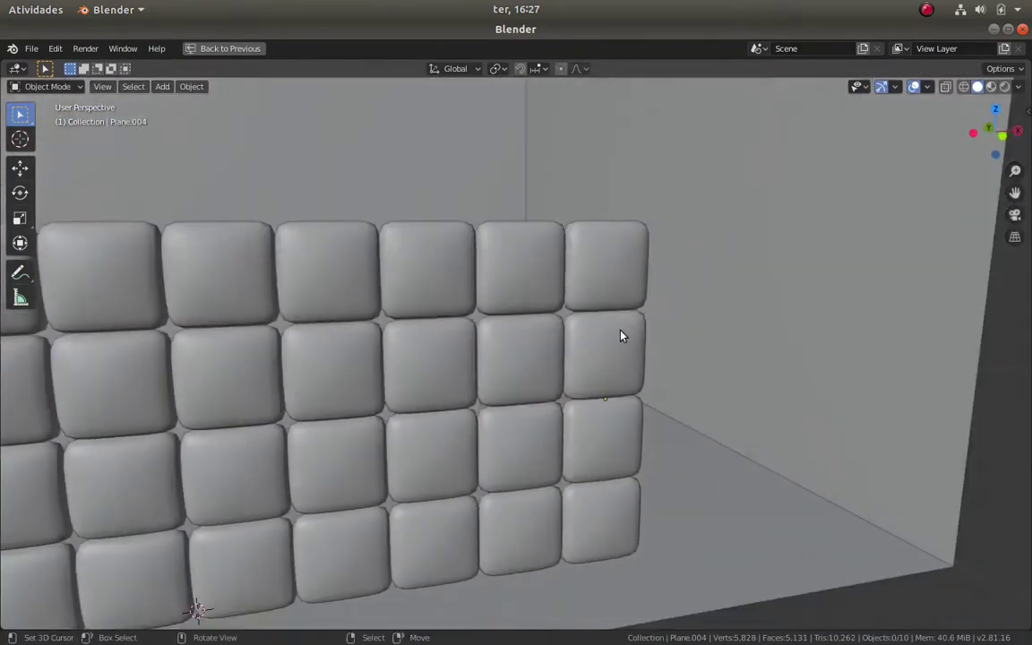
key("ctrl+space")
middle_click_drag(635, 369, 421, 421)
key("alt+a")
scroll(391, 392, "down", 3)
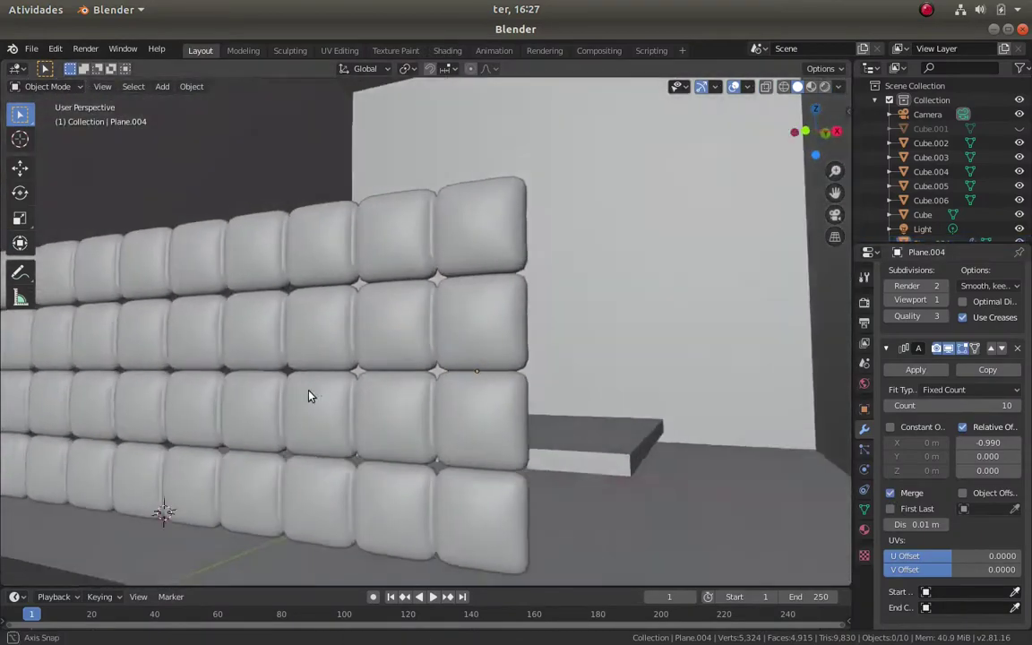
middle_click_drag(309, 396, 381, 409)
scroll(381, 410, "up", 5)
key("Tab")
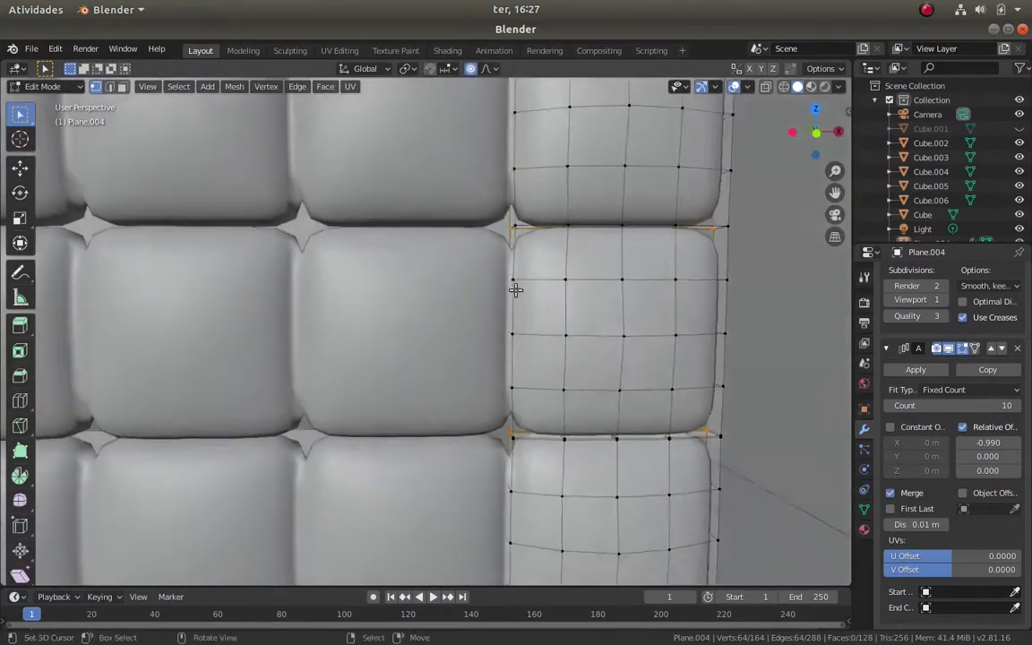
key("Tab")
Raise the cushion wall's viewport subdivision level to 2 with Ctrl+2
mouse_move(516, 288)
middle_mouse_down()
mouse_move(498, 303)
mouse_move(481, 270)
mouse_move(460, 356)
mouse_move(477, 281)
middle_mouse_up()
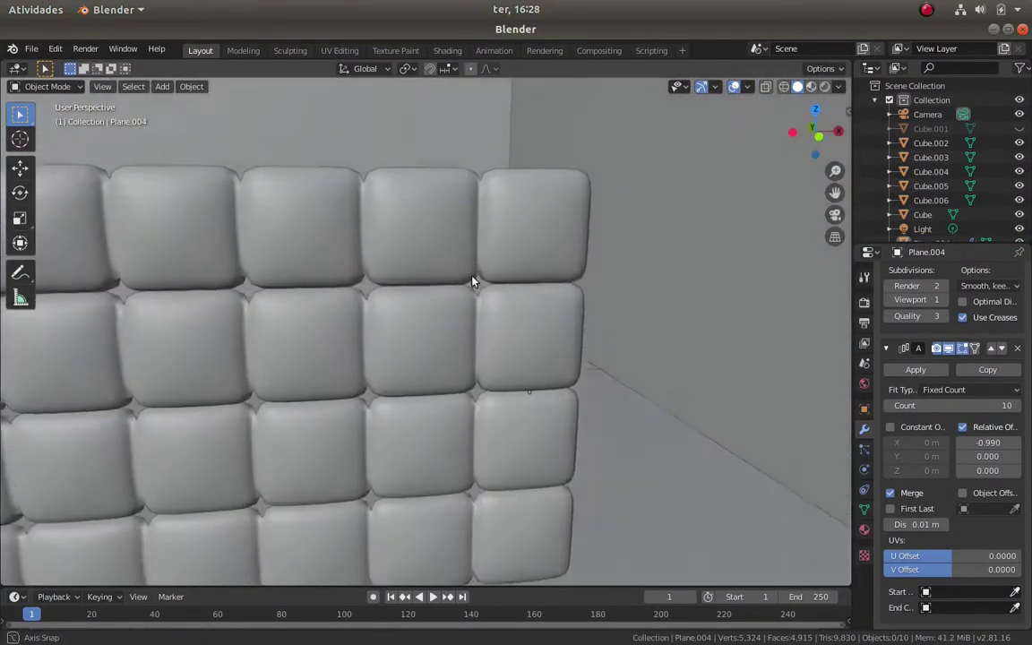
scroll(333, 301, "down", 5)
key("ctrl+2")
scroll(332, 302, "up", 4)
mouse_move(423, 342)
middle_mouse_down()
mouse_move(497, 292)
mouse_move(408, 358)
mouse_move(487, 360)
mouse_move(415, 376)
mouse_move(526, 392)
middle_mouse_up()
scroll(487, 341, "up", 3)
scroll(415, 375, "down", 3)
Enlarge the 3D view, switch to front view, and bring up the Add menu
key("ctrl+space")
scroll(526, 392, "up", 4)
scroll(519, 428, "up", 1)
middle_click_drag(576, 315, 600, 379)
key("KP_1")
key("shift+a")
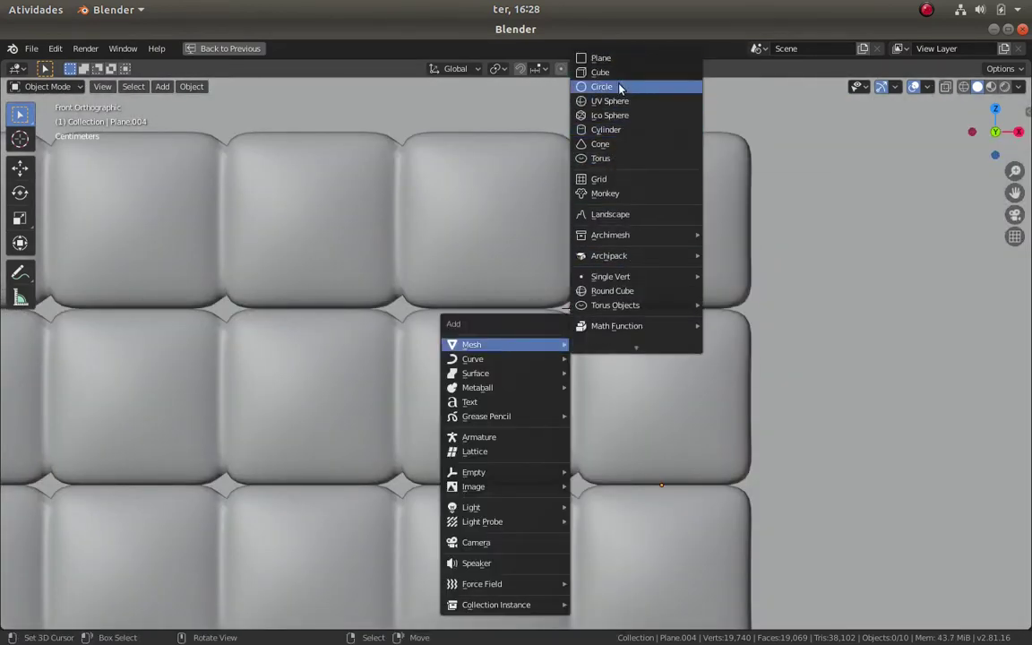
Add a circle mesh and shrink it to button size in front of the cushion wall
left_click(617, 88)
left_click(53, 440)
scroll(359, 377, "down", 3)
key("s")
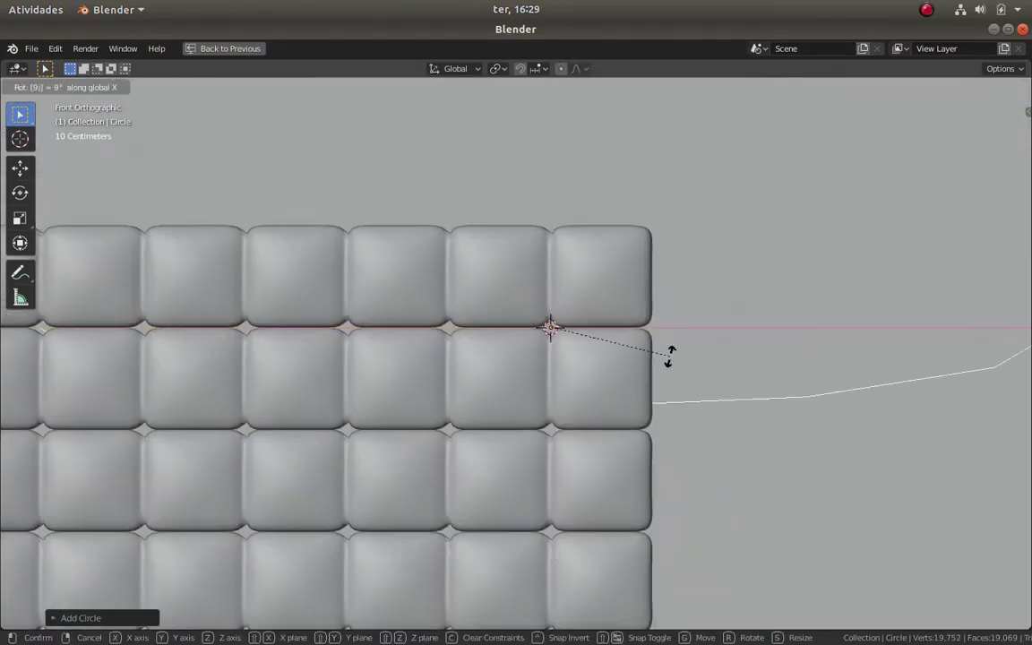
left_click(543, 375)
key("KP_3")
key("g")
key("y")
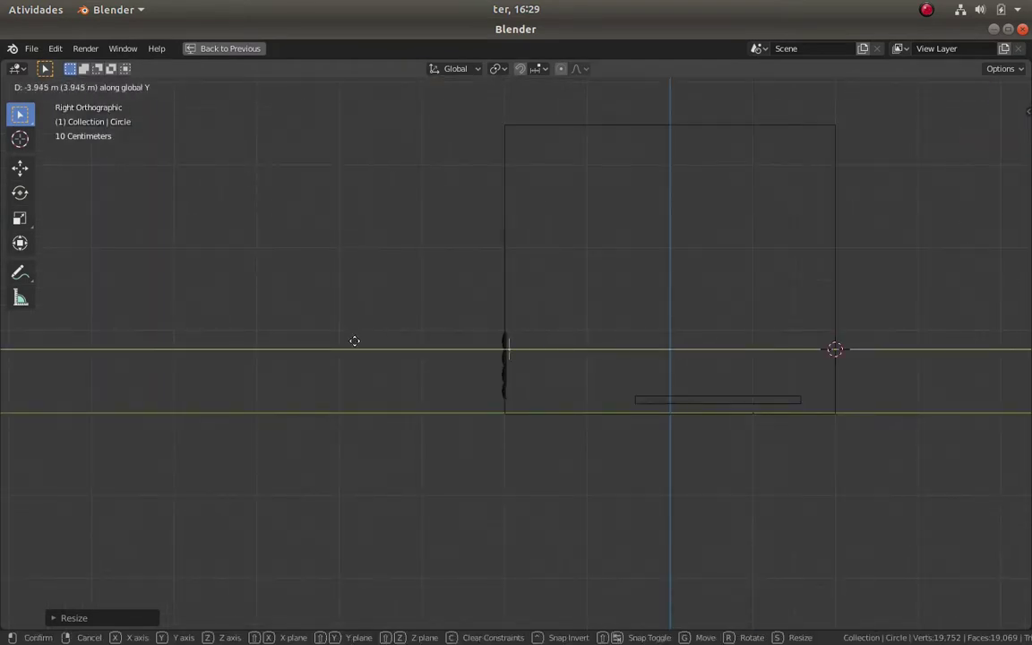
key("Escape")
key("KP_1")
scroll(558, 396, "up", 4)
key("s")
left_click(610, 343)
scroll(615, 336, "up", 3)
In solid shading, extrude a new ring from the circle and scale it inward
key("shift+z")
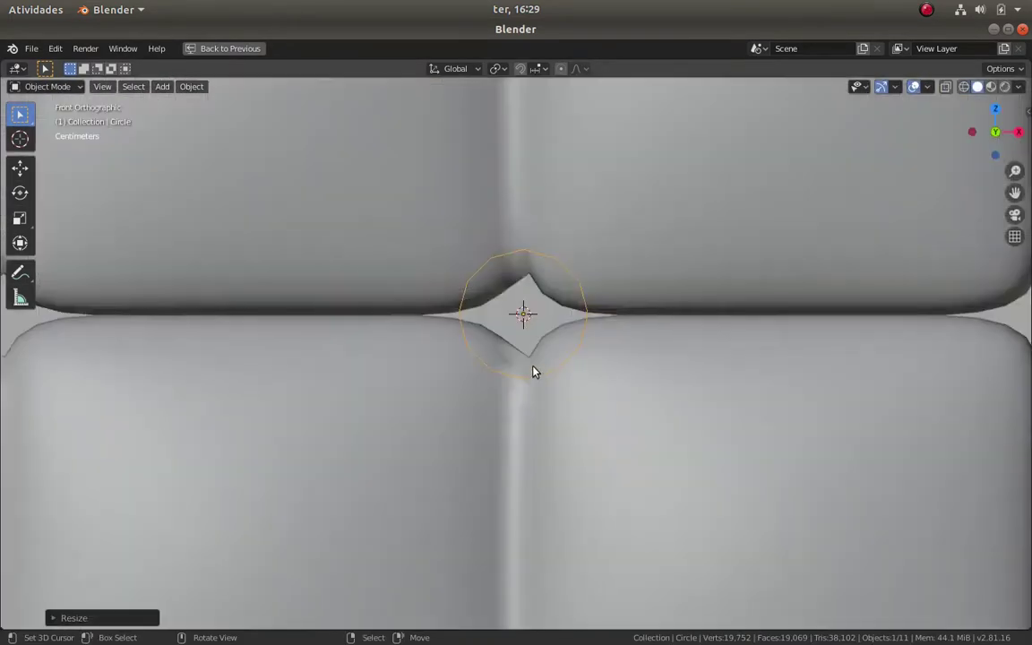
mouse_move(534, 368)
middle_mouse_down()
mouse_move(443, 454)
mouse_move(420, 397)
middle_mouse_up()
key("Tab")
key("KP_1")
key("e")
key("Escape")
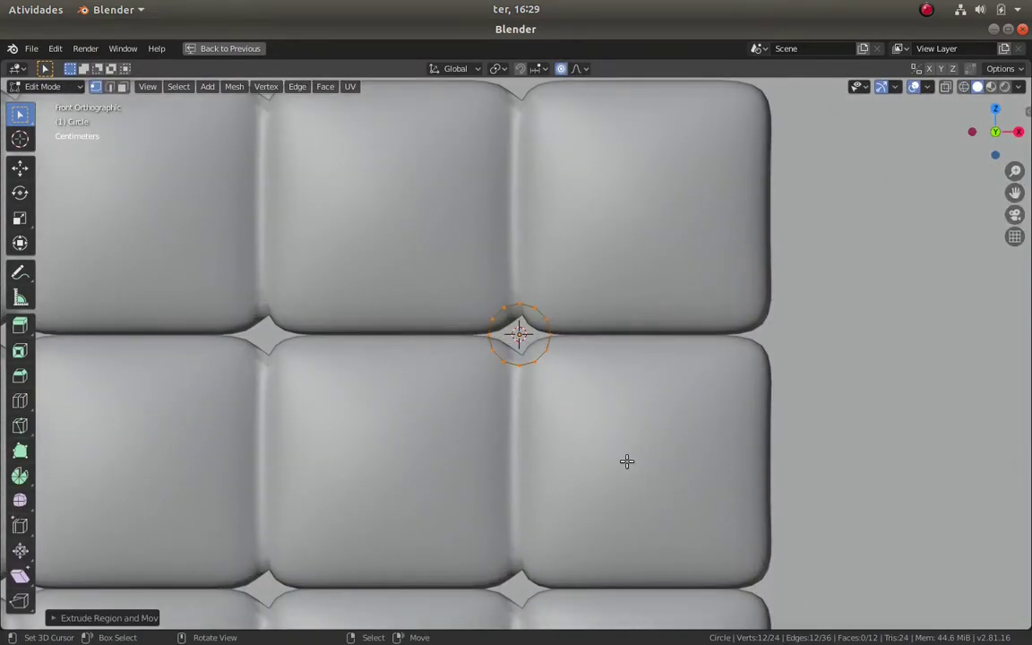
key("s")
left_click(627, 480)
Adjust the ring's depth and scale, checking the button from front and side views
mouse_move(628, 480)
middle_mouse_down()
mouse_move(421, 485)
mouse_move(627, 484)
middle_mouse_up()
left_click(417, 449)
key("KP_1")
left_click(645, 461)
key("KP_3")
key("KP_1")
scroll(603, 490, "up", 3)
scroll(603, 489, "up", 2)
Connect two chosen vertices and extrude another ring for the button
left_click(571, 456)
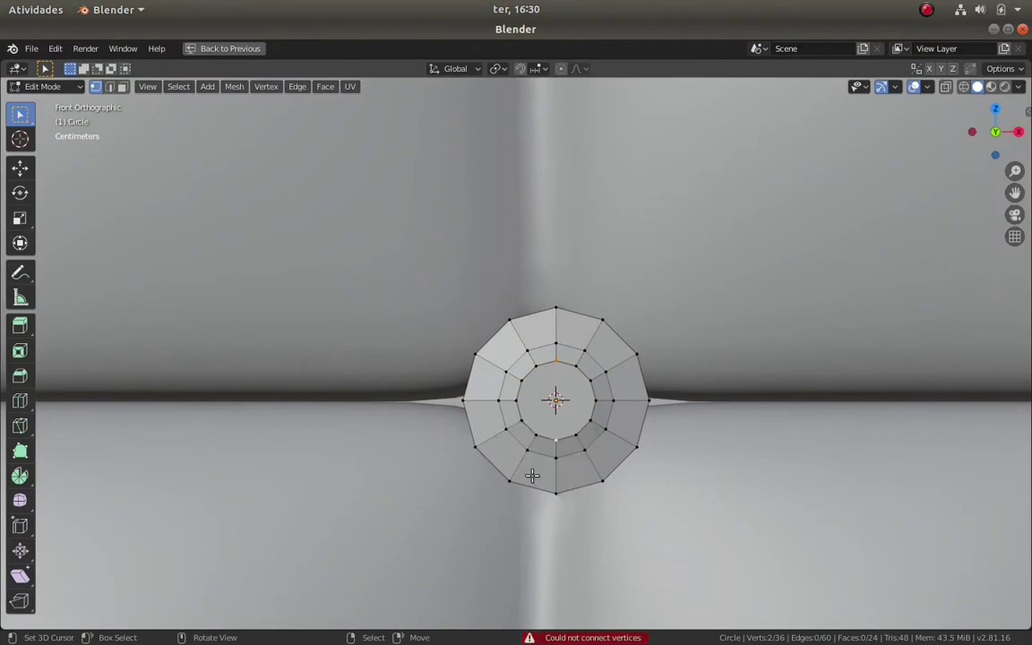
right_click(533, 476)
left_click(516, 350)
scroll(516, 350, "up", 3)
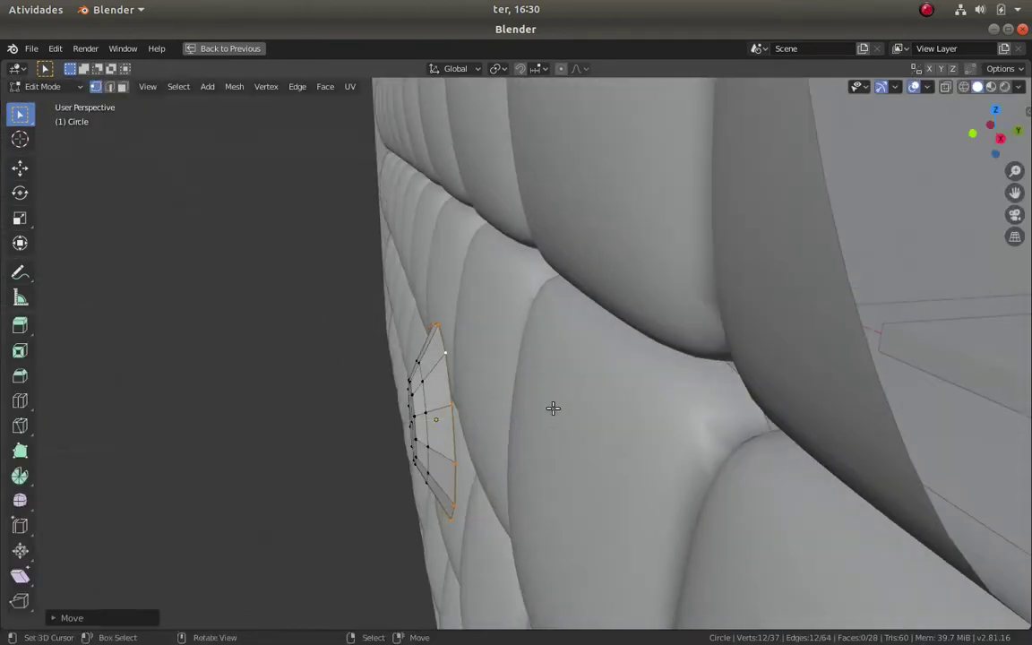
key("e")
left_click(628, 416)
key("KP_1")
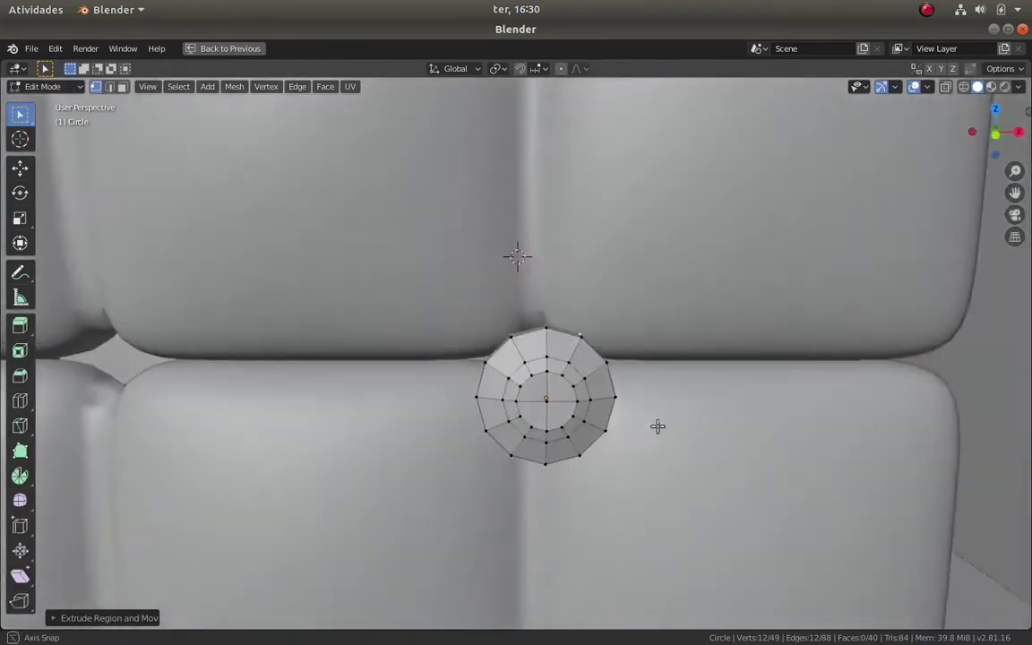
Select the whole button mesh and move it into the cushion seam
key("ctrl+l")
middle_click_drag(625, 415, 548, 423)
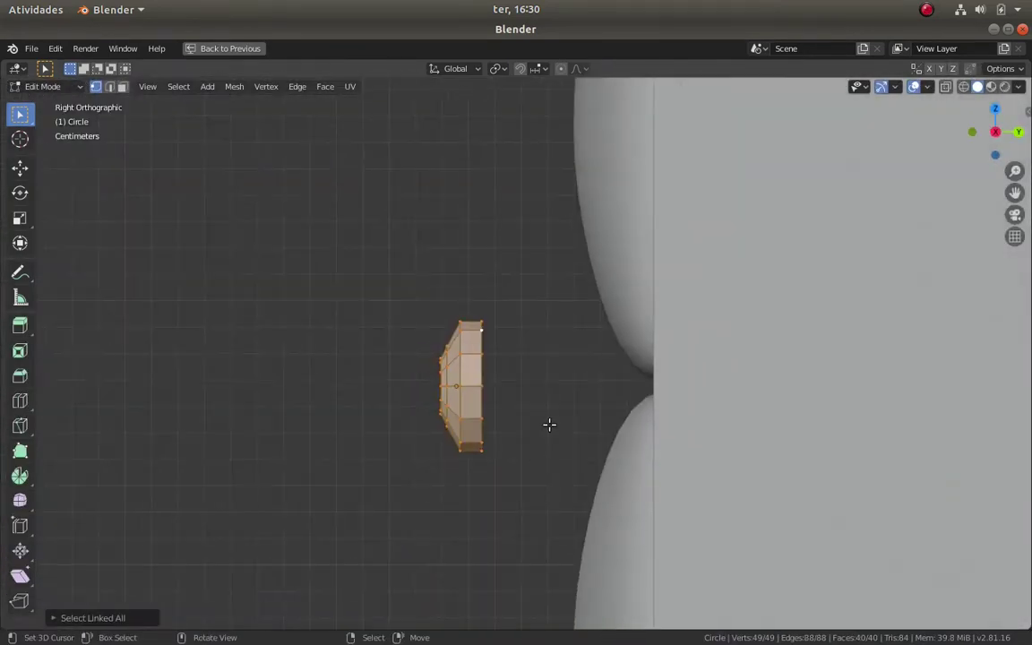
key("g")
left_click(686, 198)
mouse_move(723, 447)
middle_mouse_down()
mouse_move(501, 401)
mouse_move(749, 417)
mouse_move(518, 438)
mouse_move(513, 454)
mouse_move(392, 397)
mouse_move(509, 443)
mouse_move(541, 468)
mouse_move(561, 408)
middle_mouse_up()
key("Tab")
key("Tab")
key("Tab")
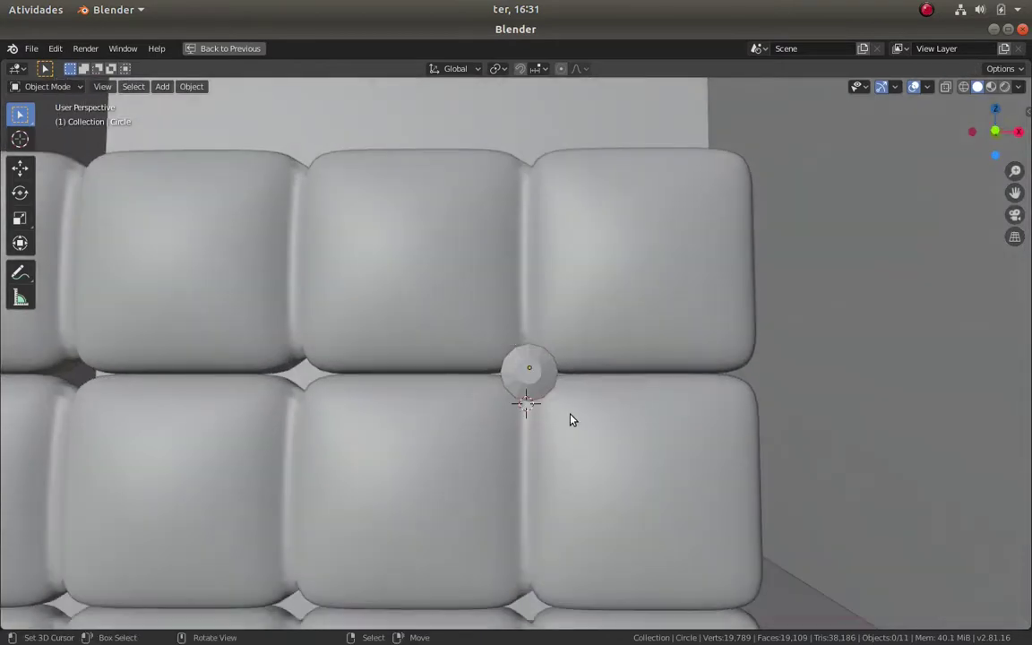
Return to the front view and toggle the button in and out of Edit Mode
key("KP_1")
key("s")
key("Escape")
scroll(622, 433, "up", 4)
scroll(627, 432, "up", 3)
key("ctrl+Tab")
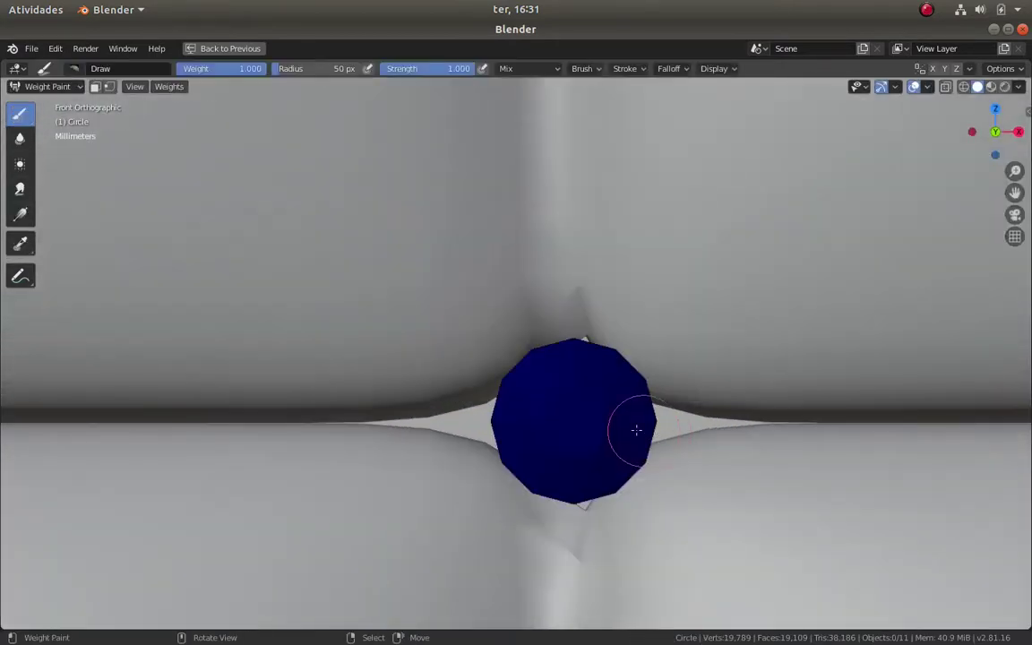
key("Tab")
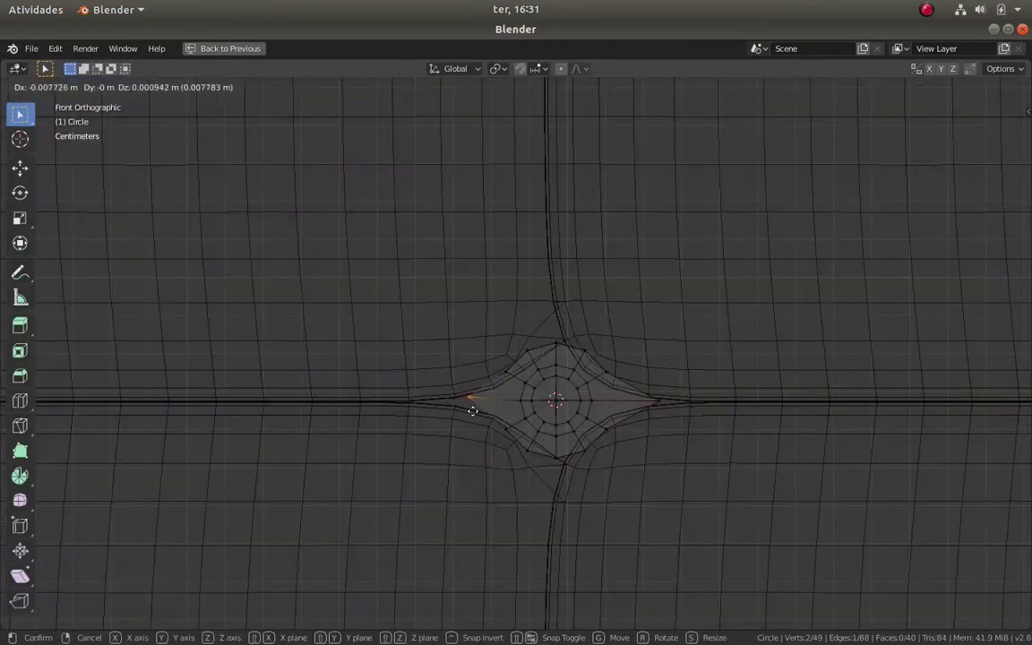
key("Tab")
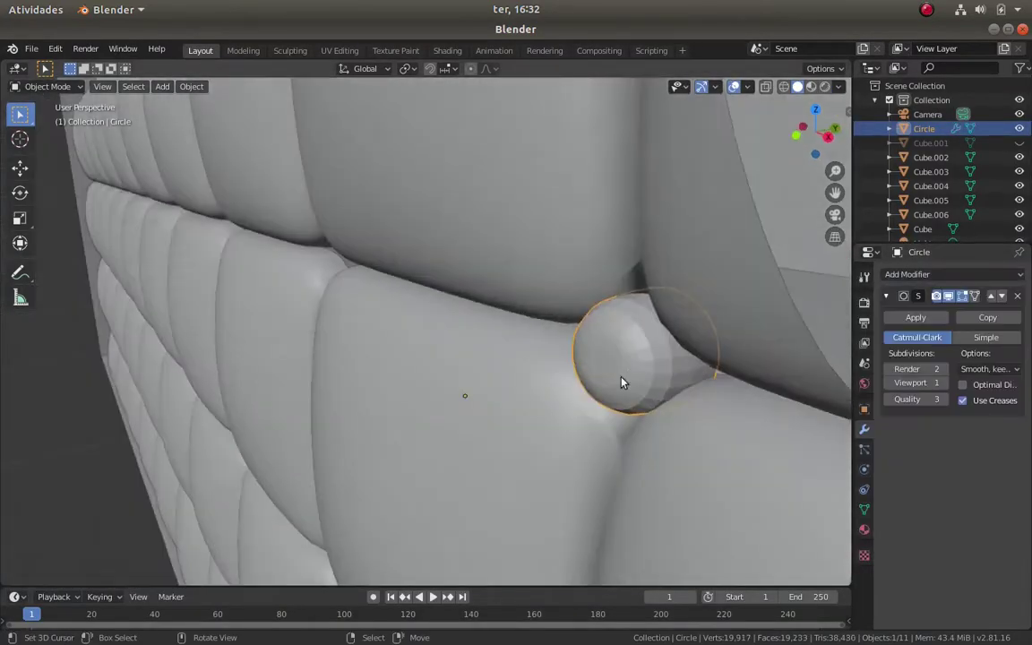
Edit the button's geometry to press it further along the depth axis
key("Tab")
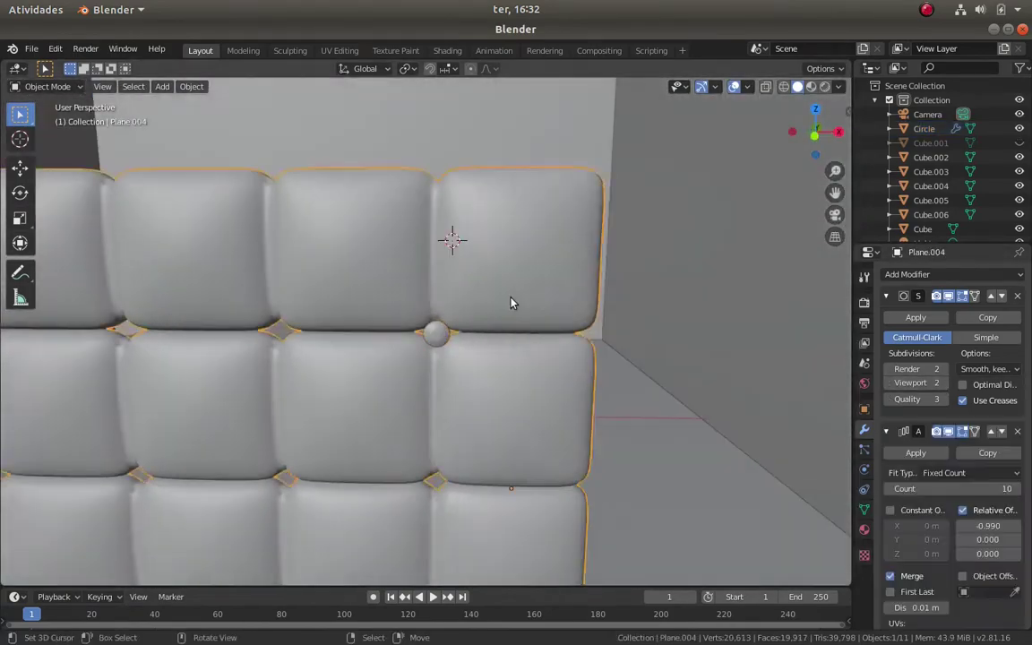
key("Tab")
key("ctrl+r")
left_click(443, 324)
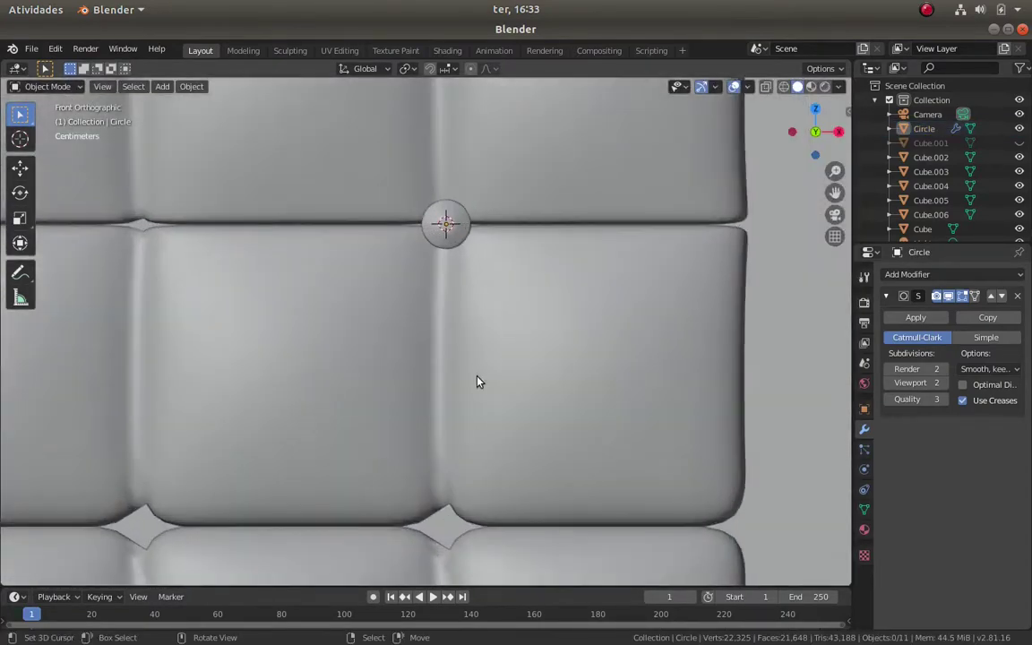
Bring the button into a front view and open its modifier list
scroll(477, 382, "down", 3)
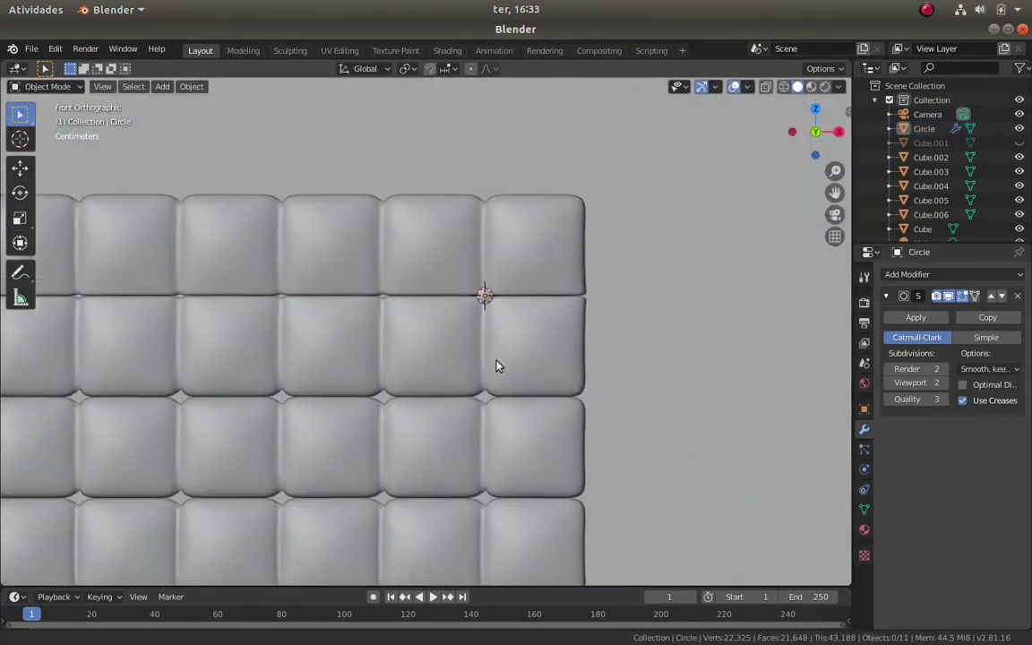
mouse_move(495, 363)
middle_mouse_down()
mouse_move(412, 373)
mouse_move(491, 293)
mouse_move(508, 318)
middle_mouse_up()
key("KP_1")
scroll(498, 327, "up", 3)
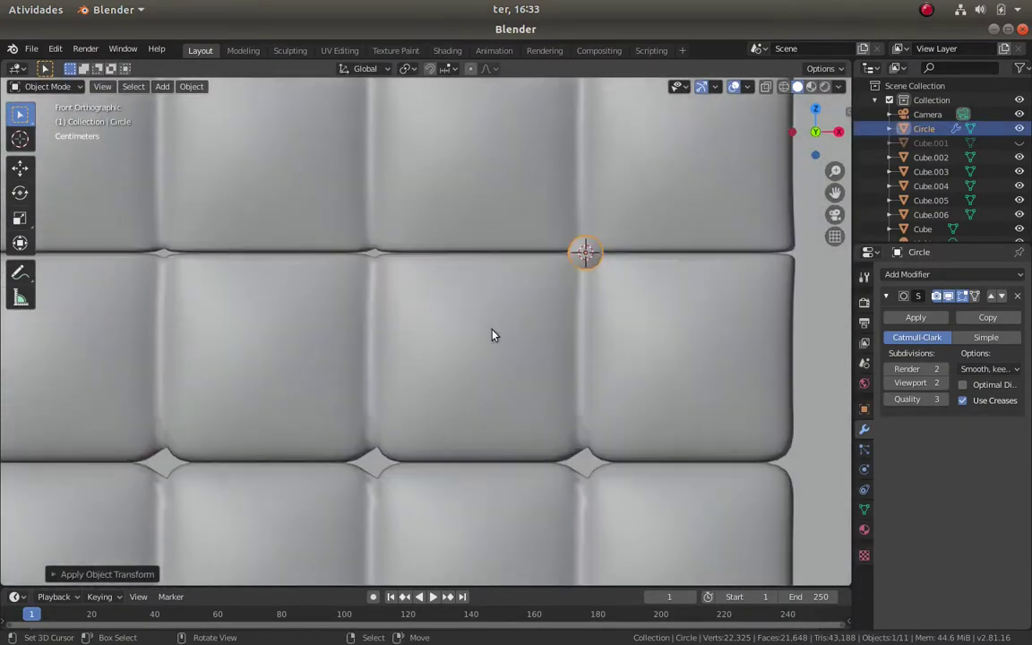
left_click(908, 275)
Add an Array modifier to the button with relative offset X -6.2 and count 9
left_click(789, 304)
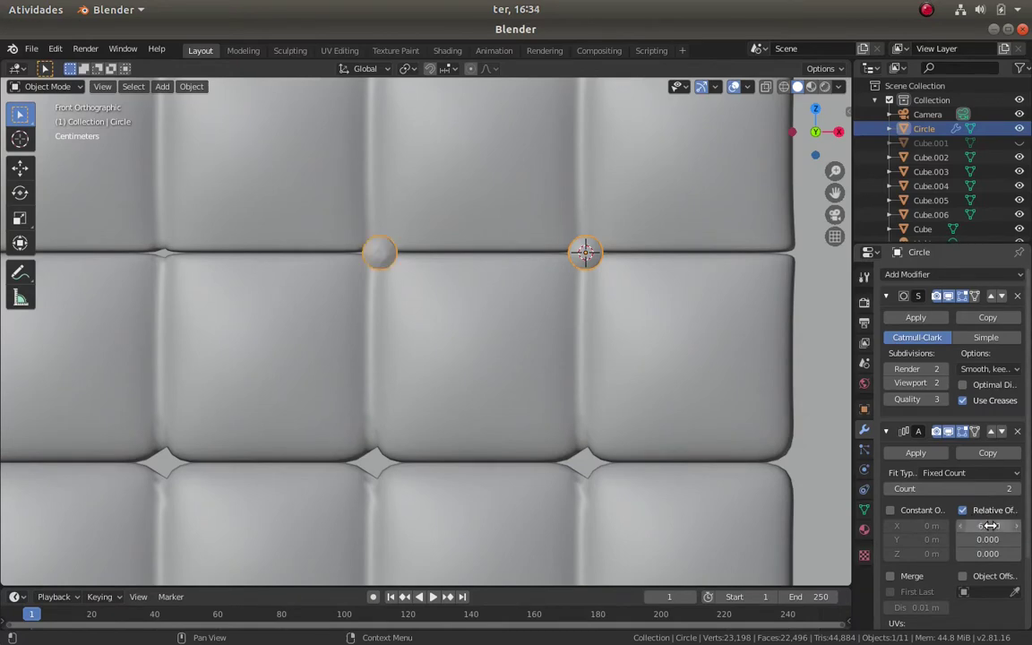
scroll(298, 220, "up", 4)
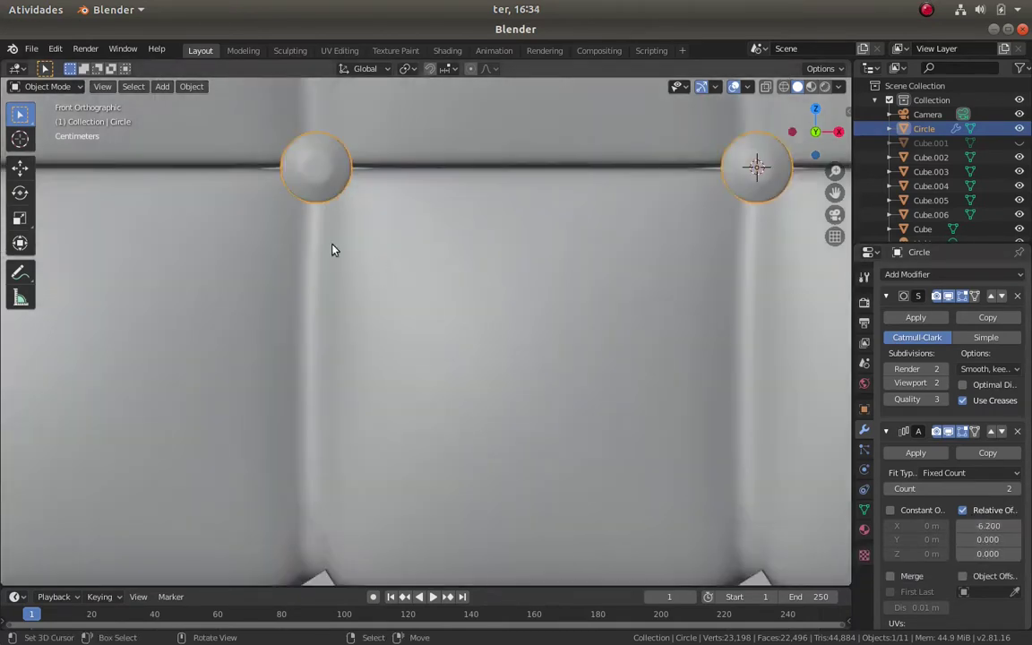
scroll(366, 306, "down", 1)
scroll(389, 353, "down", 7)
scroll(537, 421, "down", 1)
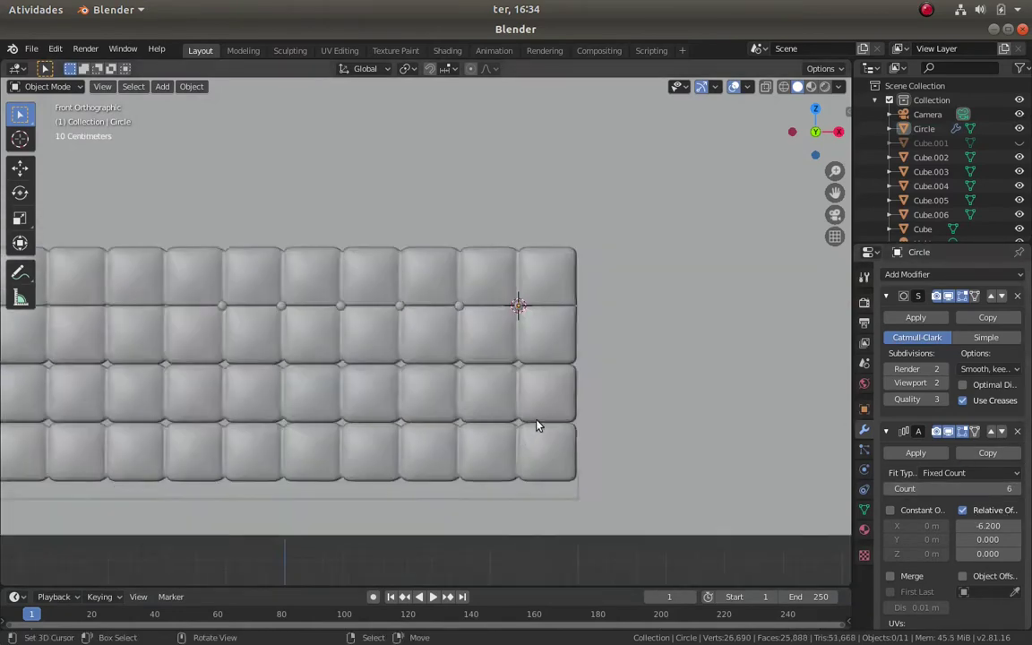
scroll(537, 421, "down", 2)
left_click_drag(1012, 488, 1021, 488)
scroll(530, 352, "up", 3)
Duplicate the button row and move the copy straight down onto the next seam
left_click(577, 337)
scroll(577, 337, "down", 2)
key("shift+d")
key("z")
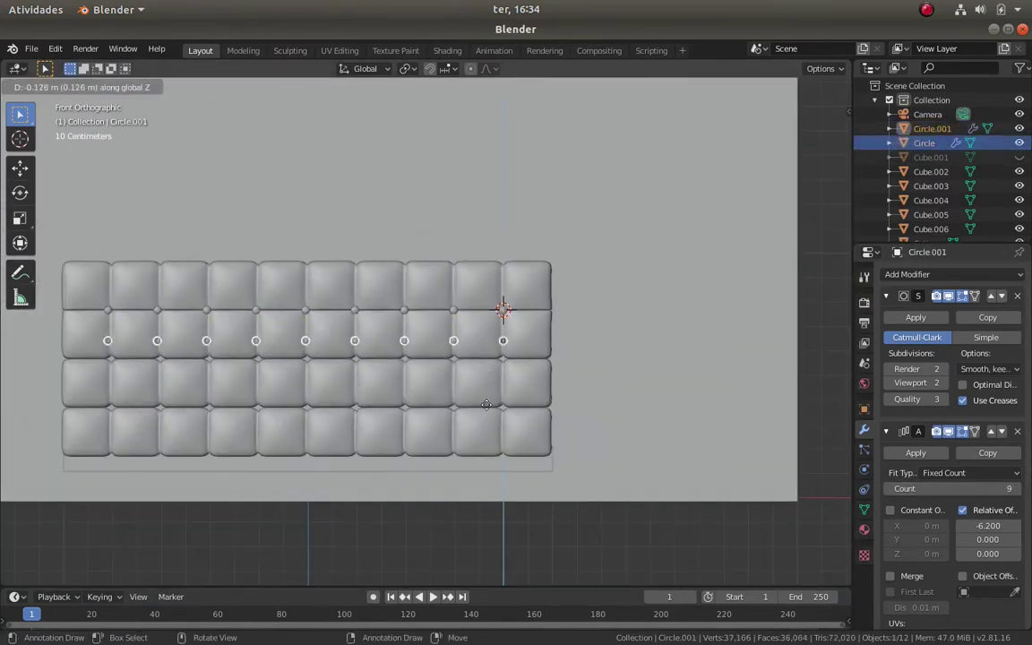
left_click(488, 419)
scroll(481, 347, "up", 7)
scroll(537, 380, "down", 2)
scroll(516, 343, "down", 3)
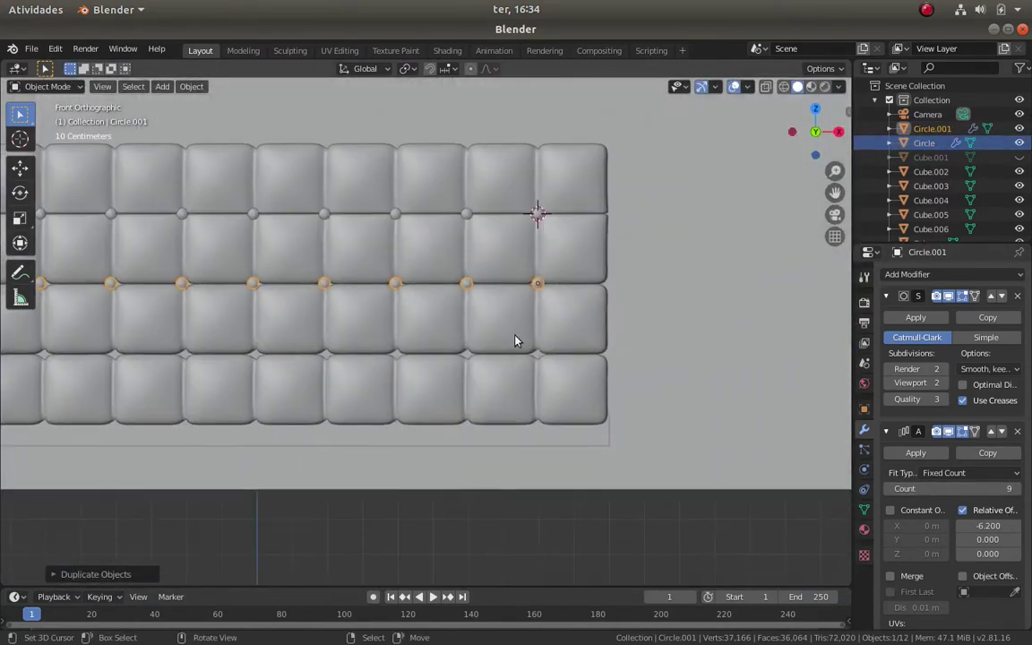
Duplicate the row again and drop it down onto the third seam
key("shift+d")
key("z")
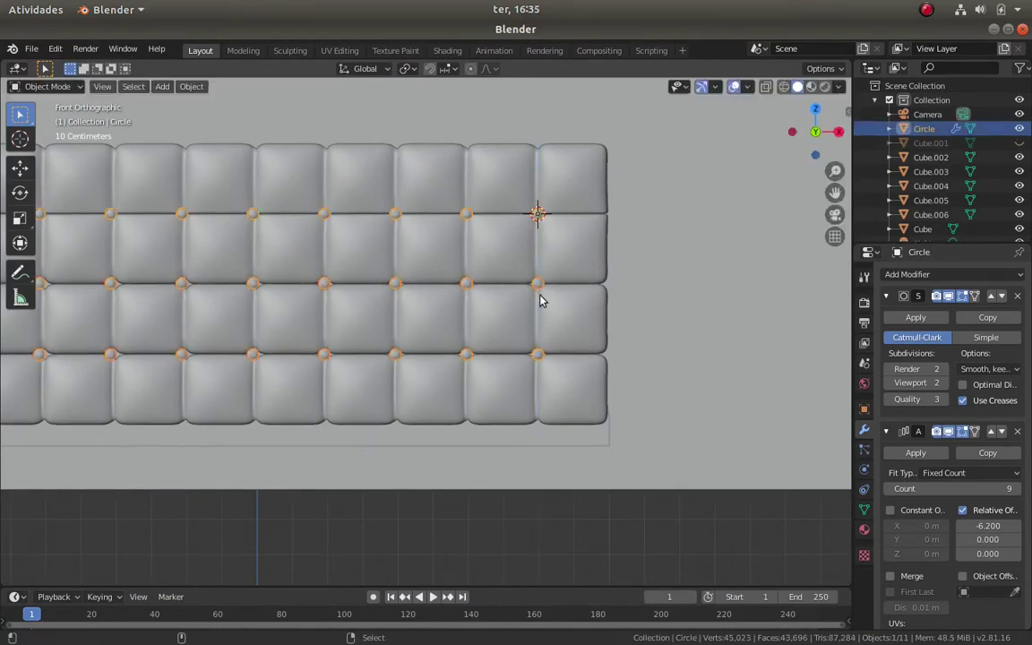
key("Tab")
scroll(540, 301, "up", 3)
key("Tab")
scroll(541, 311, "down", 3)
scroll(546, 387, "up", 3)
Loop-cut a horizontal edge loop across the headboard panel's end column
key("Tab")
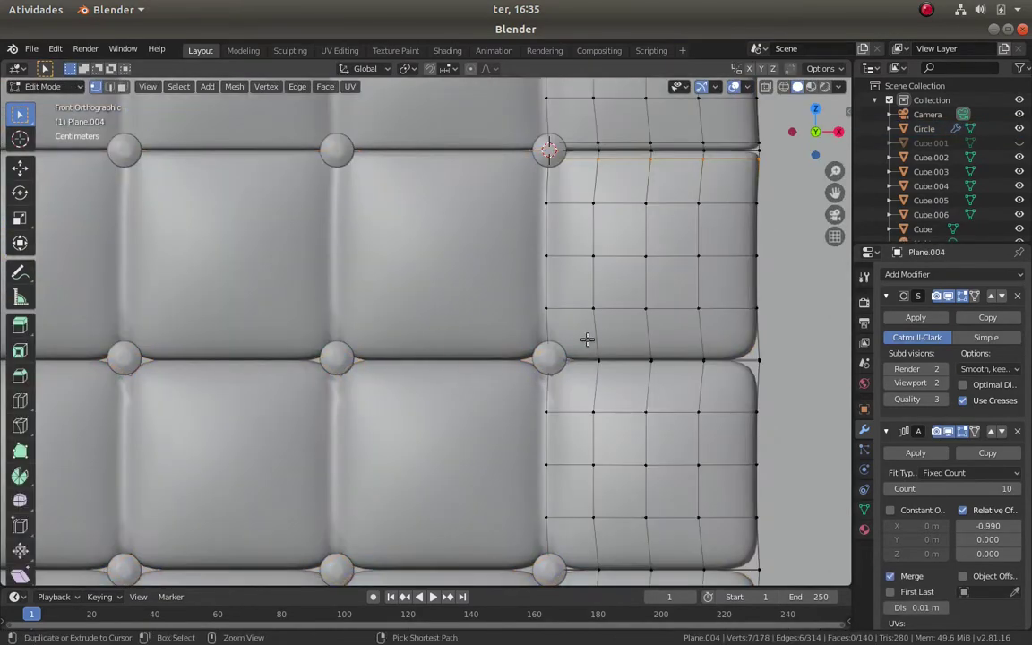
key("ctrl+r")
left_click(594, 399)
scroll(582, 369, "down", 4)
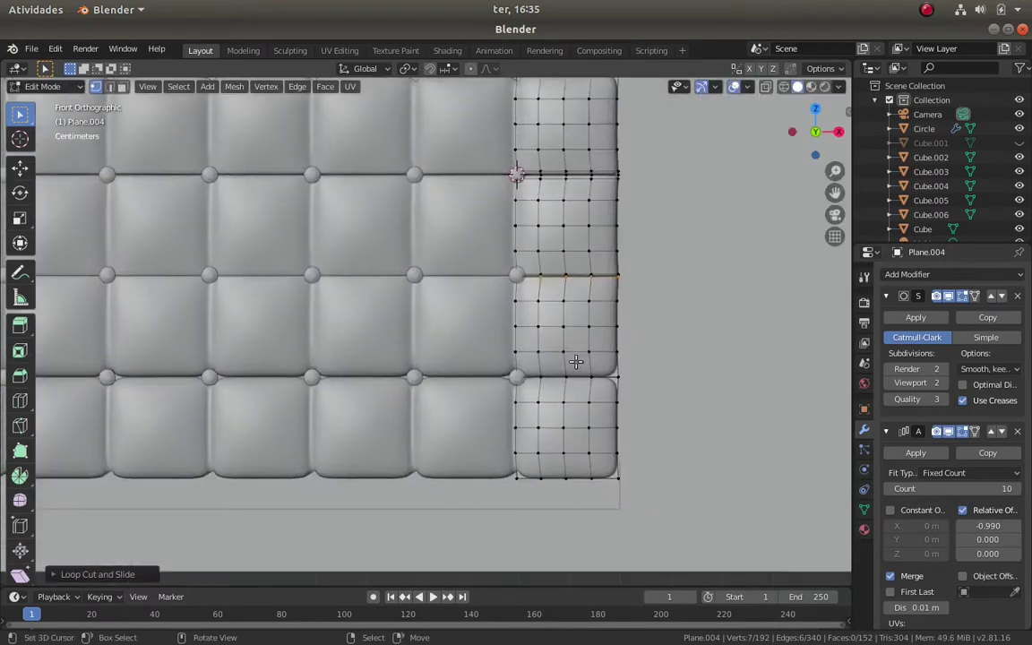
scroll(592, 340, "up", 2)
scroll(606, 357, "up", 1)
left_click(614, 358)
scroll(578, 396, "down", 5)
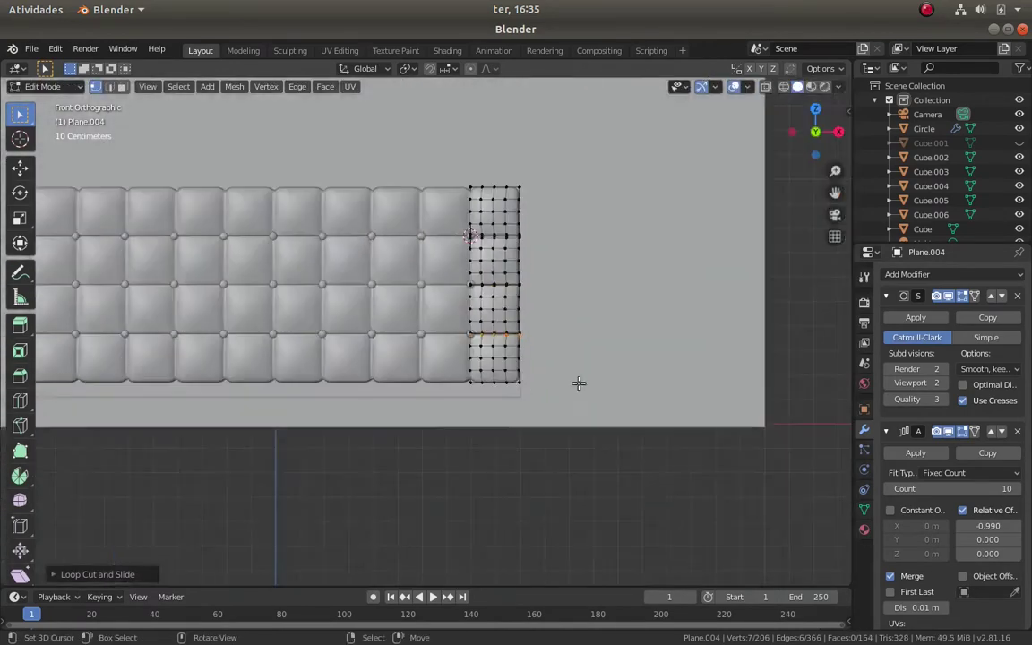
Return to Object Mode, select the tufted headboard and view it from the right side
key("Tab")
scroll(578, 396, "up", 2)
key("Tab")
key("Tab")
scroll(556, 394, "down", 2)
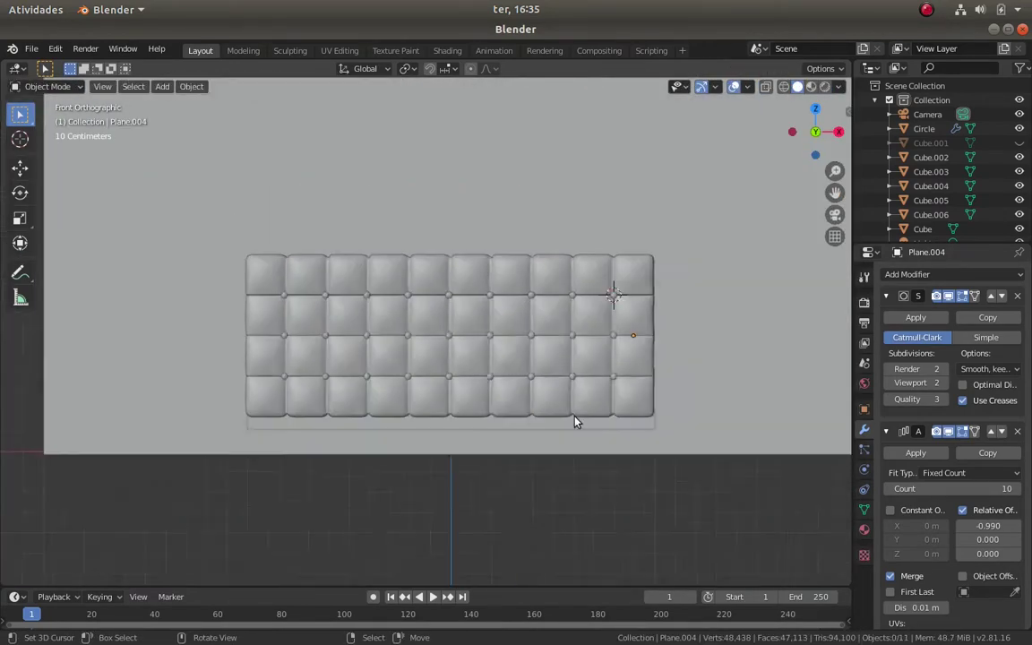
middle_click_drag(576, 421, 684, 302)
left_click(684, 302)
key("KP_3")
Move the tufted headboard along the Y axis into position
middle_click_drag(663, 391, 411, 389, "shift")
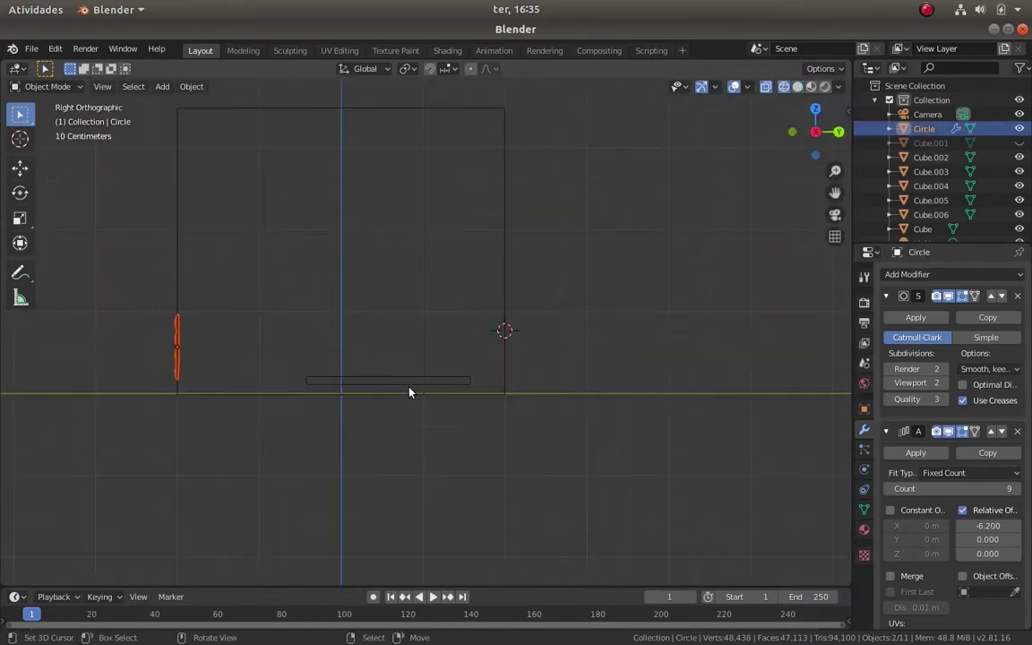
key("g")
key("y")
left_click(734, 357)
scroll(632, 387, "up", 6)
Move the bed base plane beneath the headboard and check the alignment in front view
middle_click_drag(631, 387, 524, 387, "shift")
left_click(472, 512)
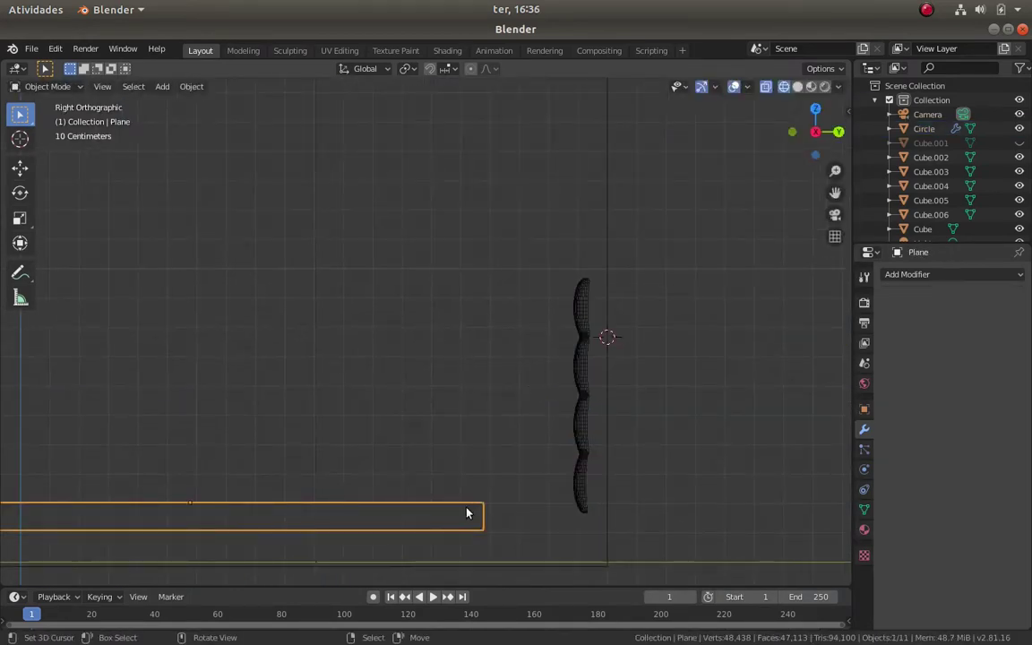
key("g")
left_click(565, 518)
key("KP_1")
key("KP_5")
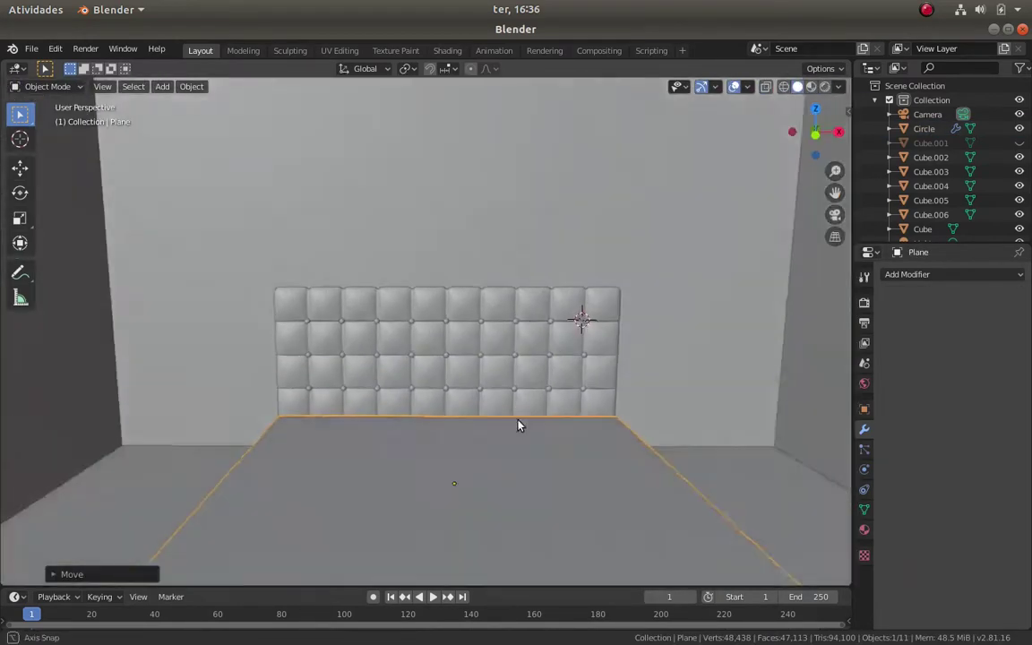
left_click(444, 339)
key("KP_5")
key("KP_5")
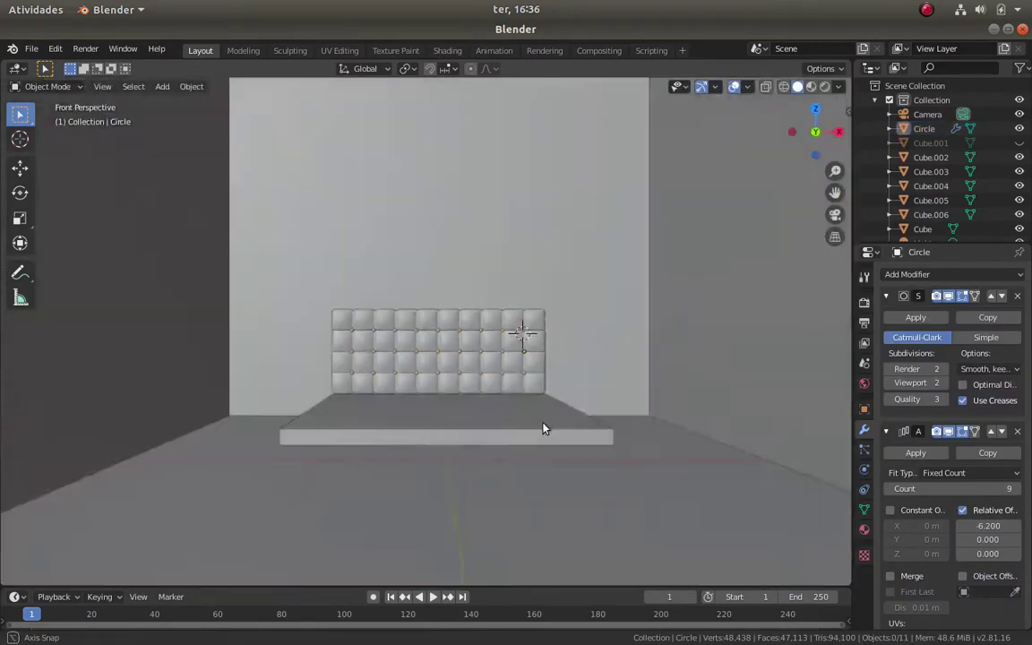
Save the scene as Quarto Moderno.blend in a new Quarto Moderno folder under Projetos Blender
key("ctrl+s")
left_click(373, 164)
left_click(417, 164)
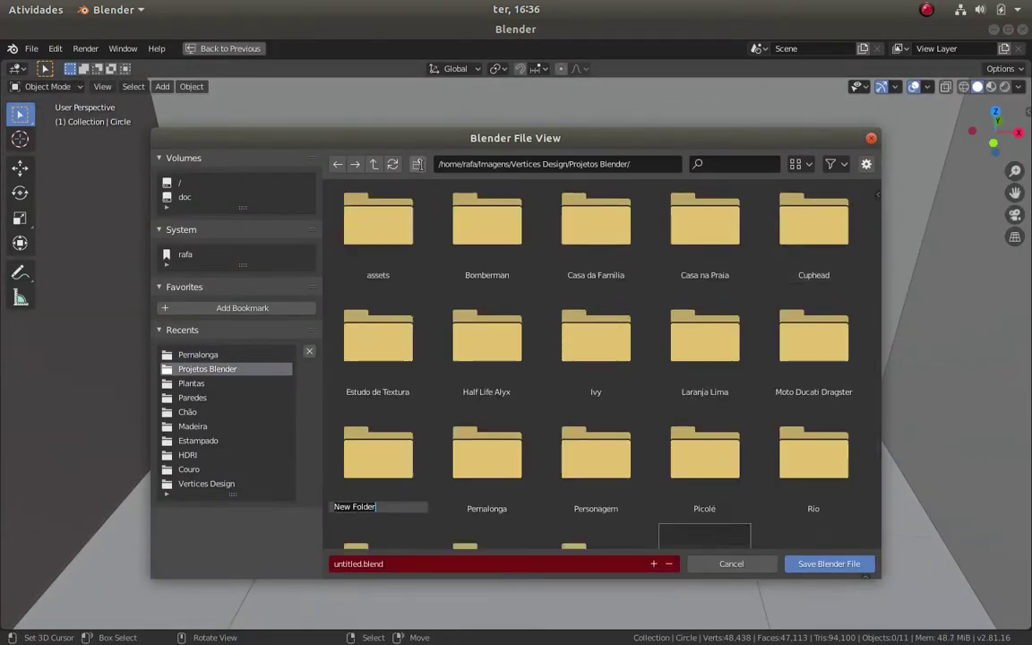
type("lo")
key("Return")
double_click(705, 367)
left_click(405, 564)
type("Quarto Moderno")
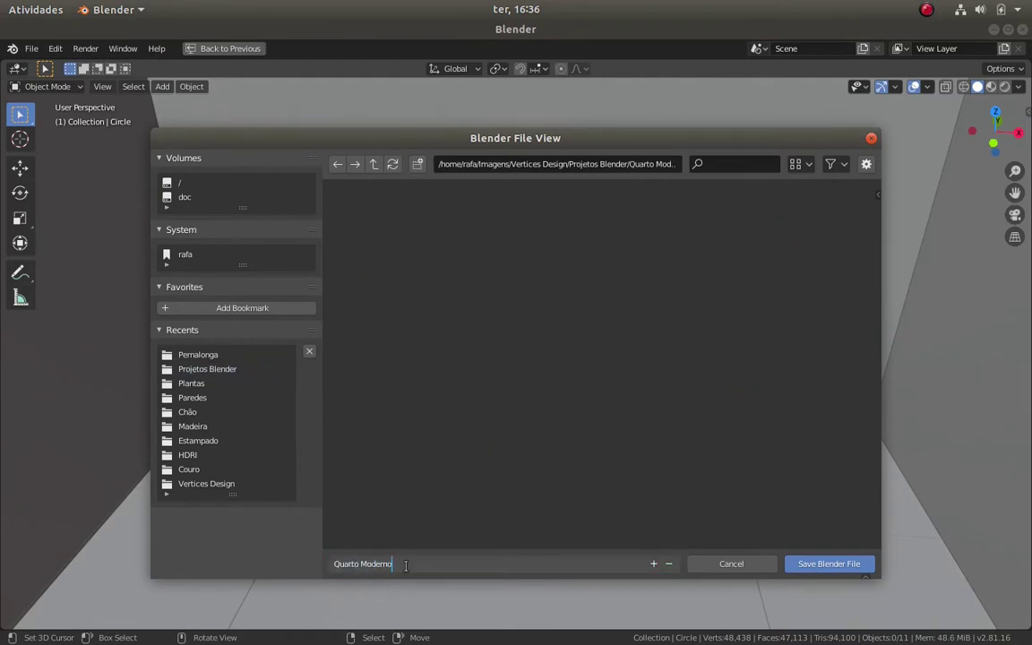
key("Return")
scroll(476, 414, "down", 3)
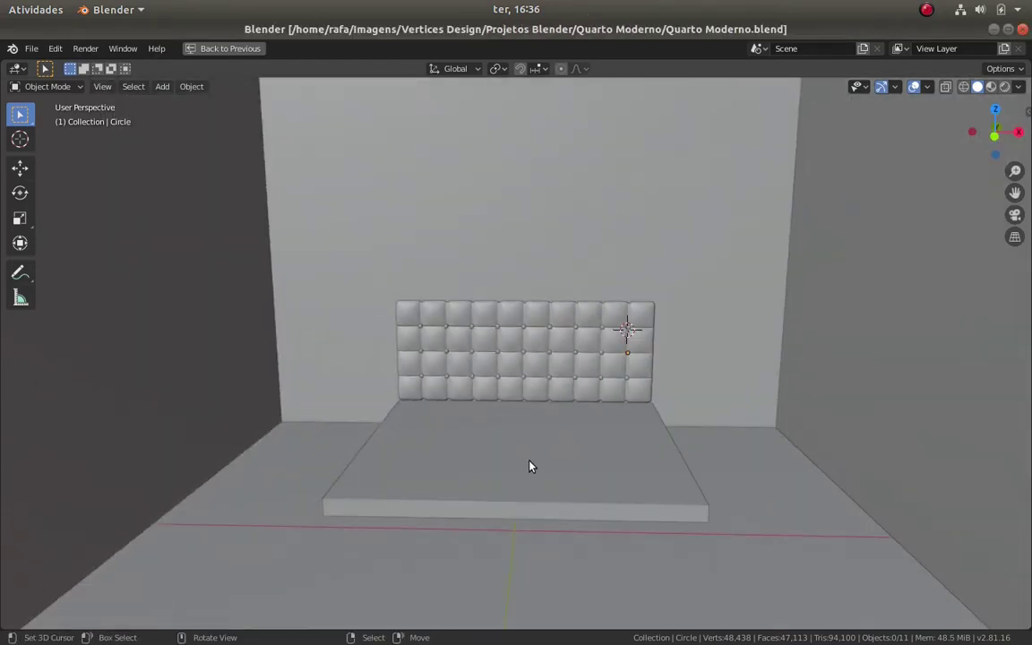
key("shift+a")
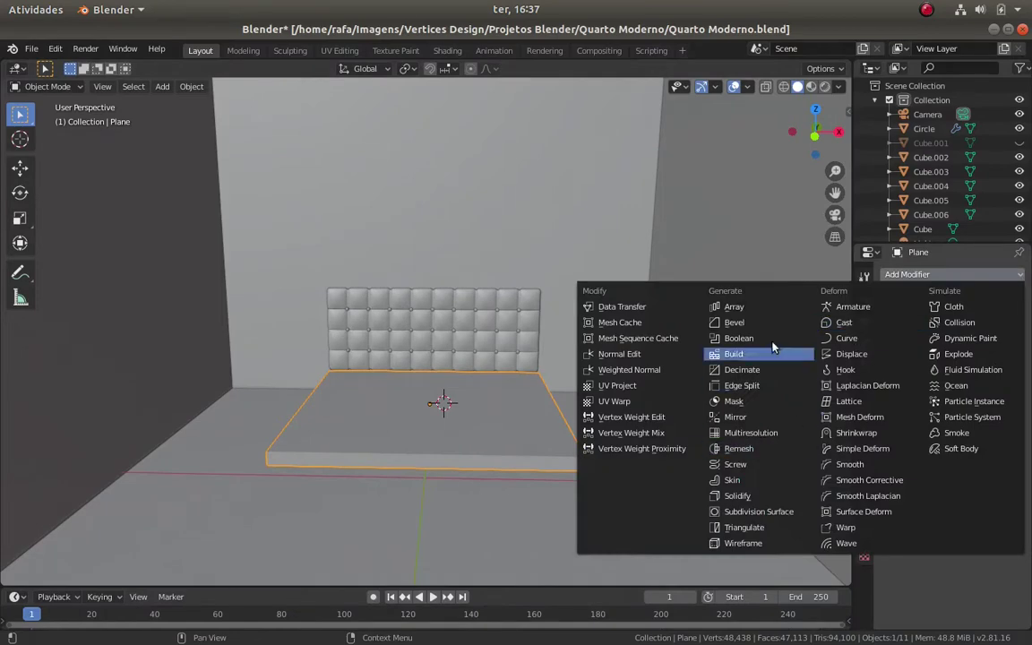
Add a Bevel modifier to the bed base and apply its scale
left_click(734, 322)
key("ctrl+a")
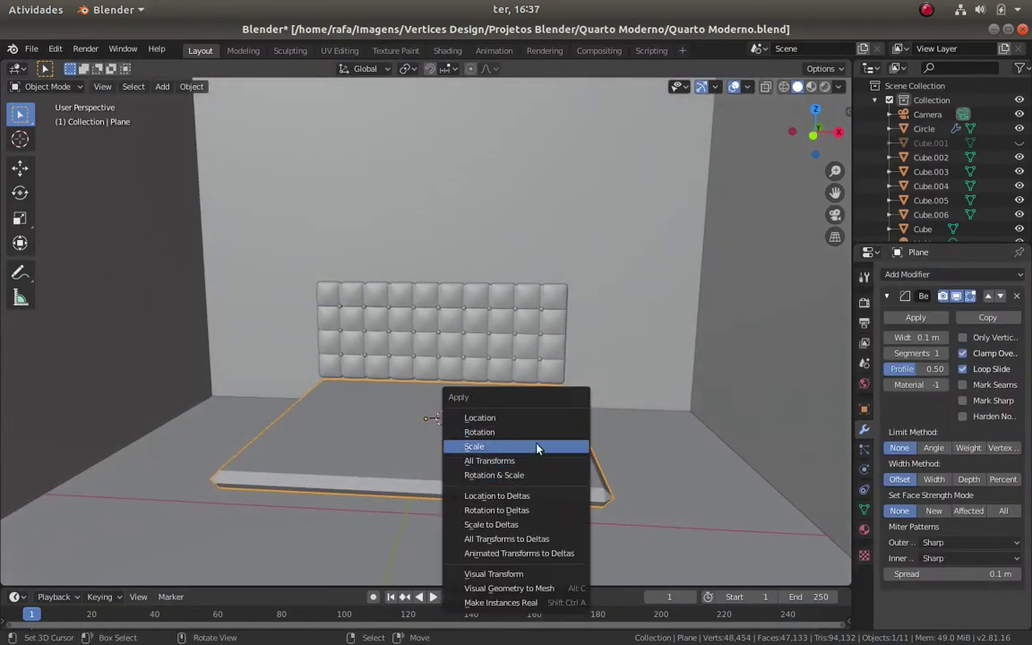
left_click(466, 428)
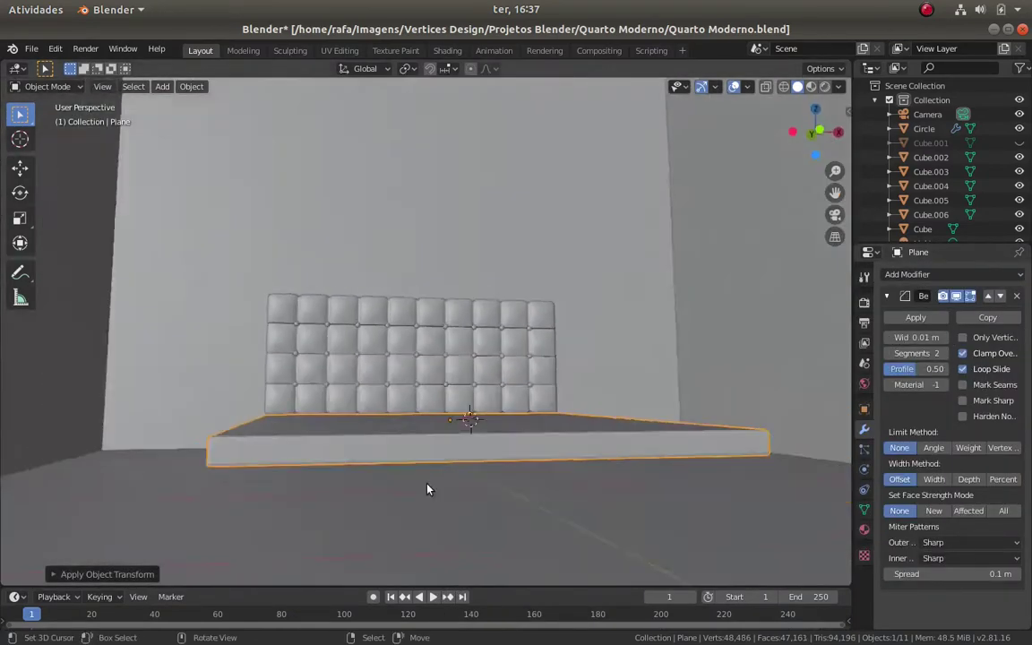
middle_click_drag(428, 489, 498, 518)
Maximize the view, deselect all and add a new 2 m cube in front view
key("ctrl+space")
key("alt+a")
key("KP_1")
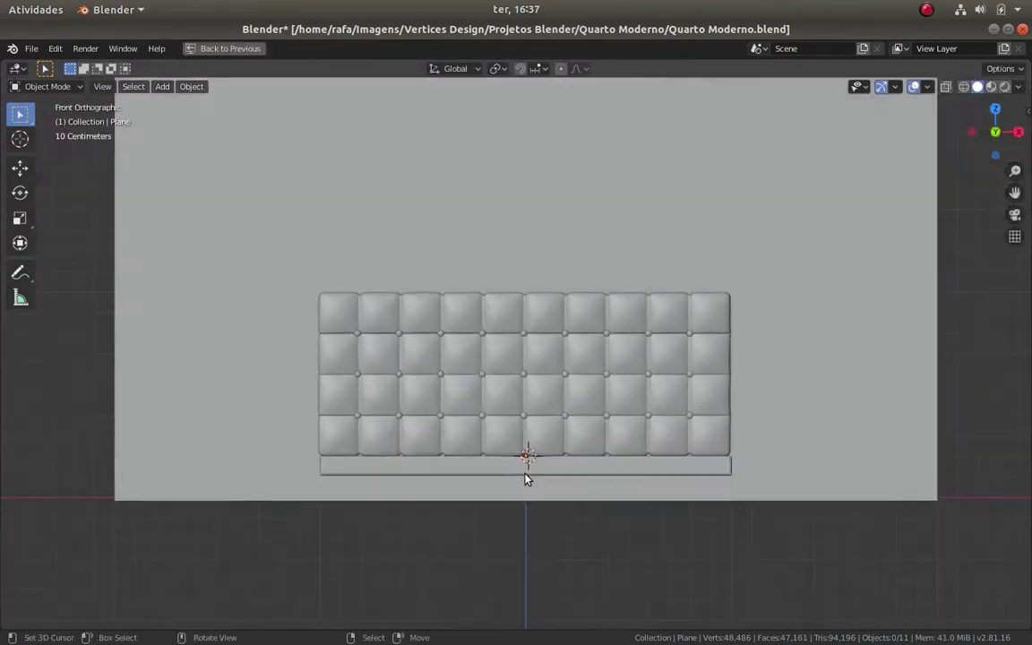
key("KP_5")
key("shift+a")
left_click(619, 72)
key("KP_5")
type("1.80m")
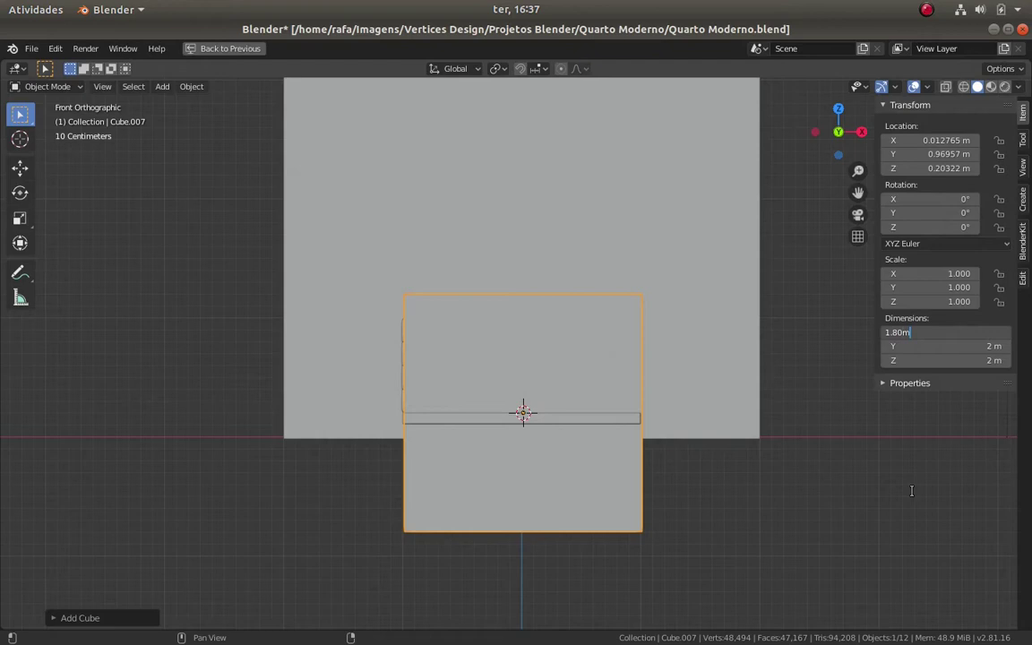
Size the cube to 1.7 m wide and 0.3 m tall, raising it onto the bed base
key("Return")
scroll(659, 540, "up", 3)
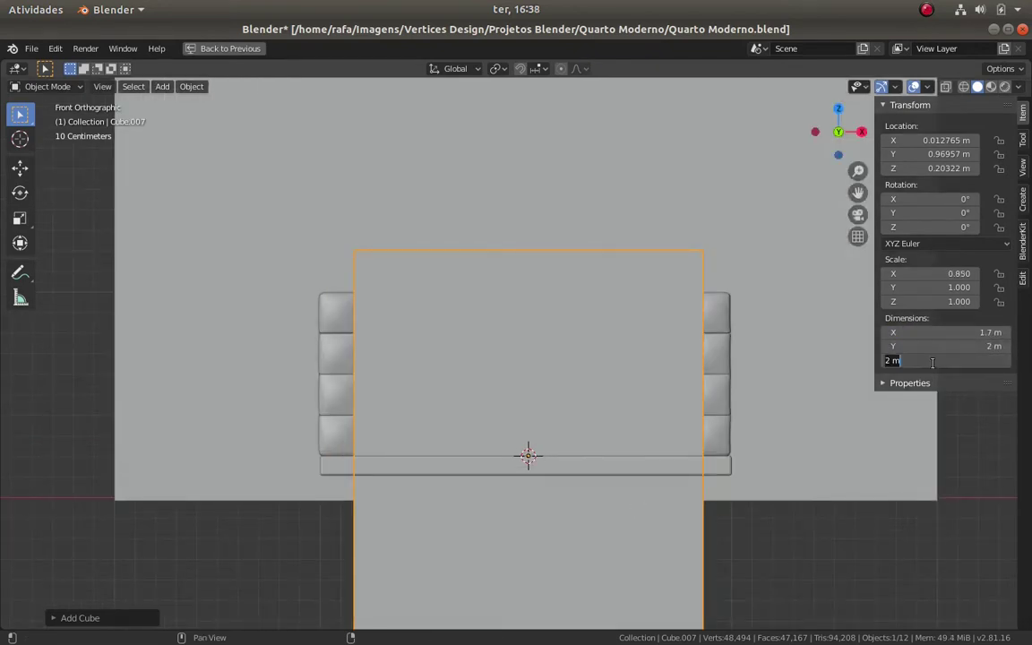
type("30")
key("Return")
key("g")
key("z")
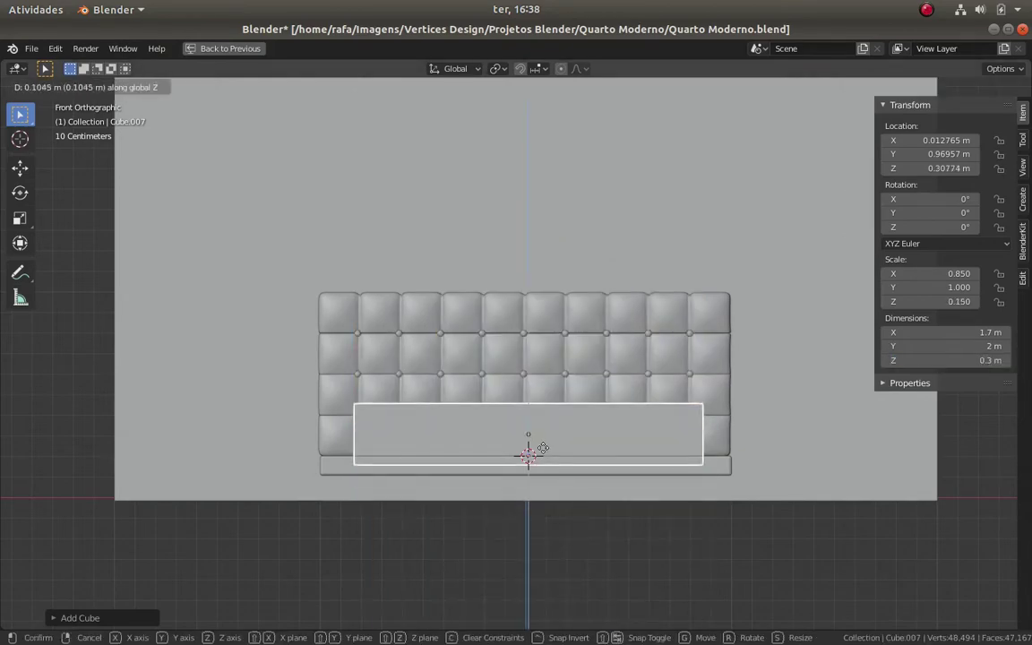
left_click(541, 437)
mouse_move(542, 436)
middle_mouse_down()
mouse_move(565, 518)
mouse_move(576, 516)
mouse_move(564, 486)
mouse_move(574, 466)
middle_mouse_up()
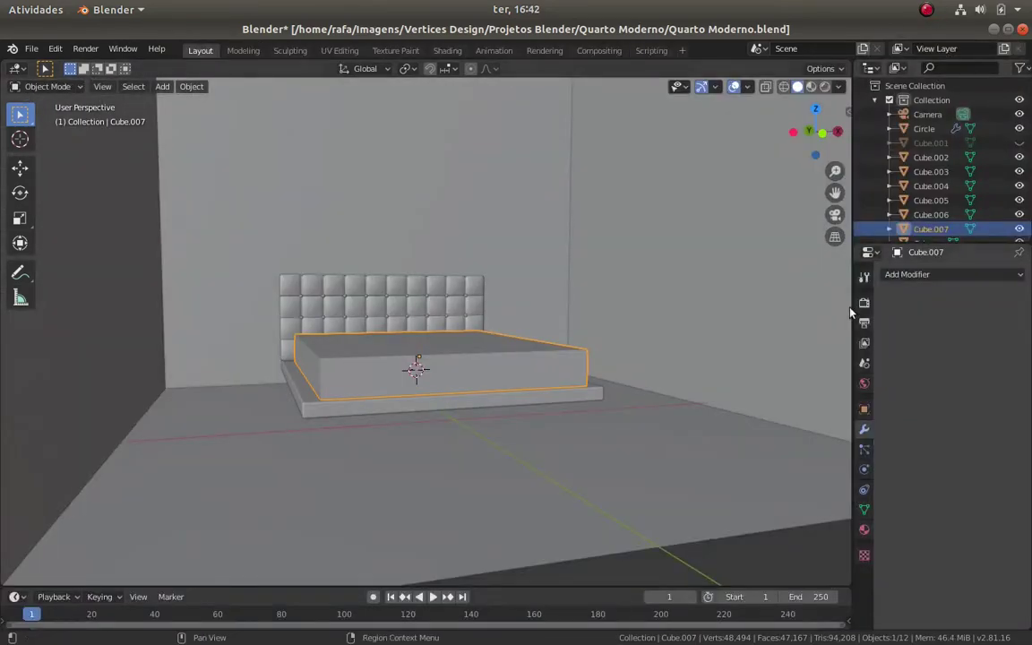
mouse_move(765, 276)
middle_mouse_down()
mouse_move(476, 362)
mouse_move(513, 379)
mouse_move(491, 399)
middle_mouse_up()
Apply the mattress's scale and give its Bevel 0.03 m width with 3 segments
key("ctrl+a")
left_click(488, 417)
scroll(488, 417, "down", 5)
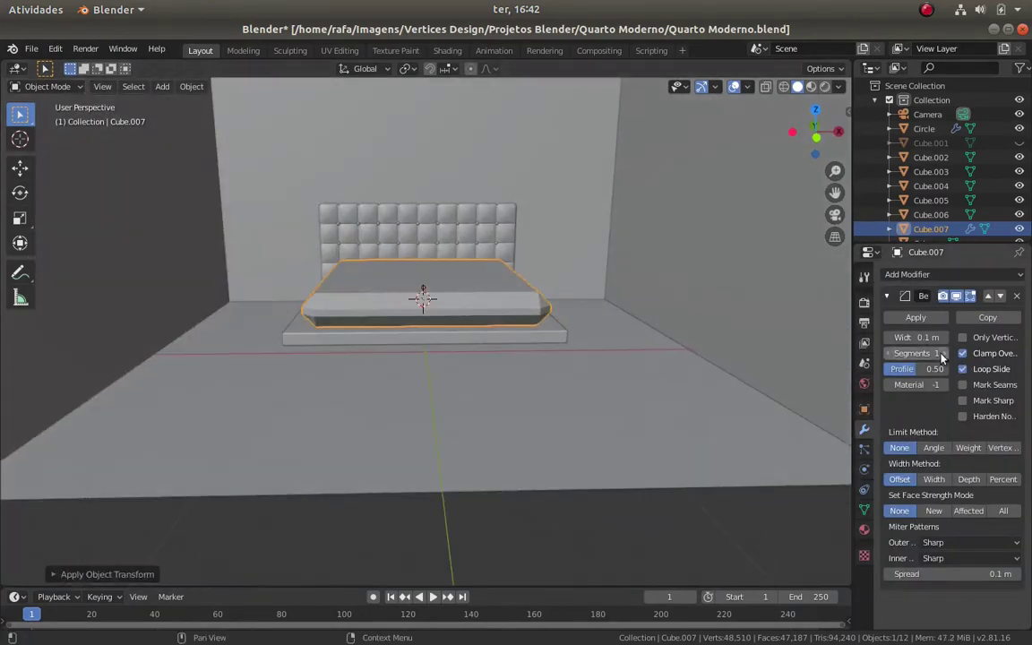
scroll(488, 416, "up", 5)
Select the whole mattress mesh and subdivide its faces
key("Tab")
mouse_move(373, 336)
middle_mouse_down()
mouse_move(316, 323)
mouse_move(408, 393)
mouse_move(488, 320)
mouse_move(507, 327)
mouse_move(475, 323)
mouse_move(484, 346)
mouse_move(371, 304)
middle_mouse_up()
key("a")
scroll(412, 398, "down", 3)
scroll(428, 402, "down", 2)
key("Tab")
mouse_move(582, 376)
middle_mouse_down()
mouse_move(613, 392)
mouse_move(496, 307)
mouse_move(484, 364)
middle_mouse_up()
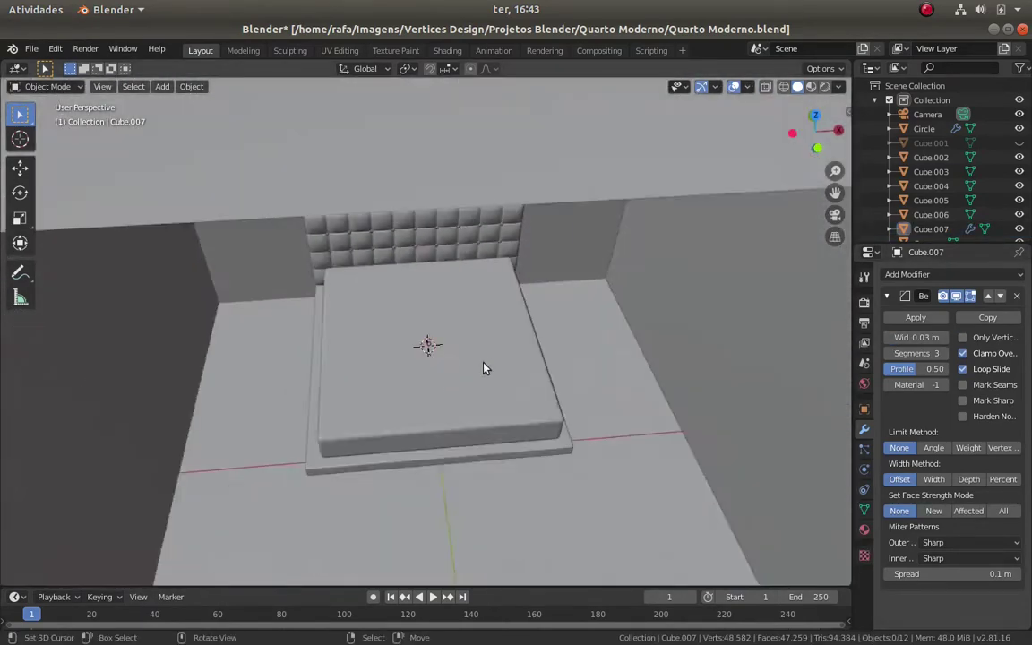
key("Tab")
right_click(436, 344)
left_click(398, 287)
key("Tab")
mouse_move(410, 299)
middle_mouse_down()
mouse_move(482, 262)
mouse_move(511, 306)
mouse_move(461, 314)
mouse_move(428, 298)
middle_mouse_up()
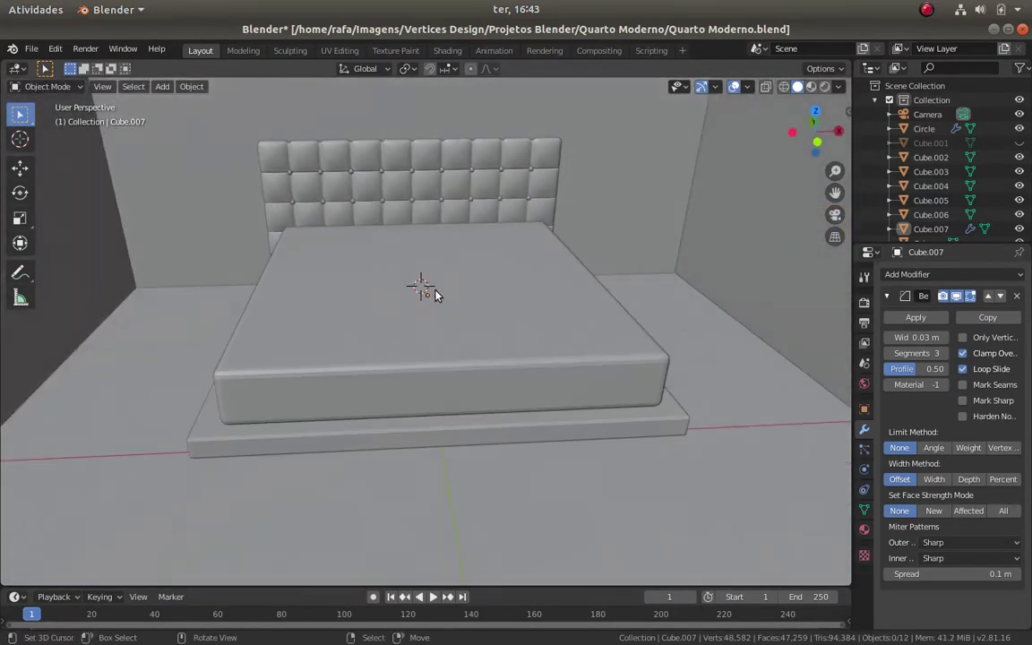
Add a new plane for the bedspread and switch to top view
key("shift+a")
left_click(509, 290)
key("KP_7")
scroll(516, 323, "down", 3)
Scale the plane to overhang the mattress and raise it above the mattress
scroll(484, 456, "up", 1)
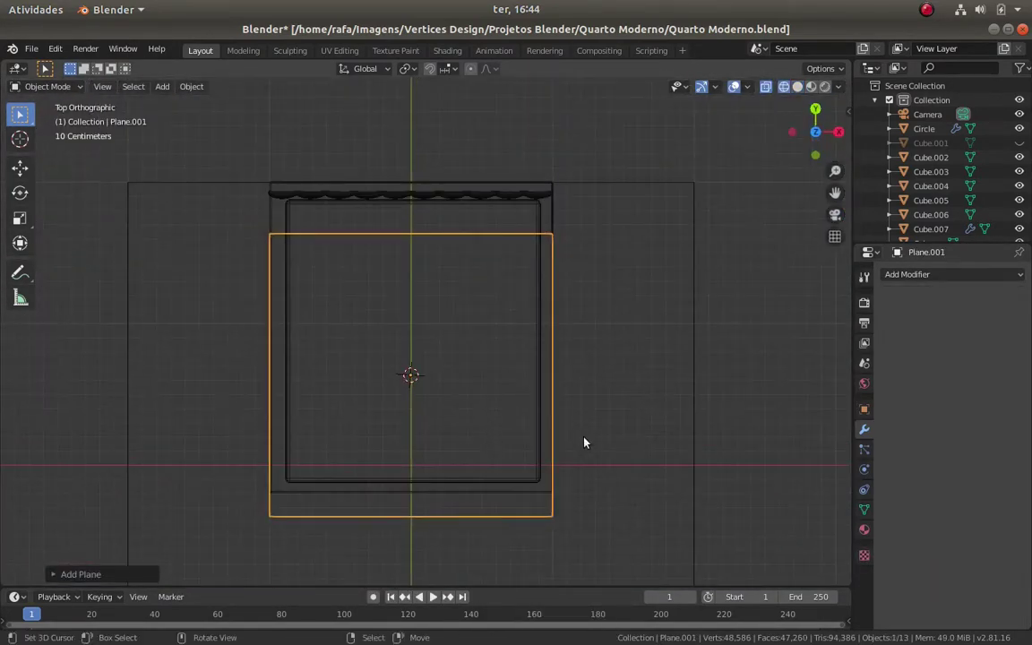
key("s")
left_click(603, 445)
mouse_move(603, 444)
middle_mouse_down()
mouse_move(430, 258)
mouse_move(387, 357)
mouse_move(424, 235)
mouse_move(468, 162)
middle_mouse_up()
key("KP_1")
key("g")
left_click(421, 254)
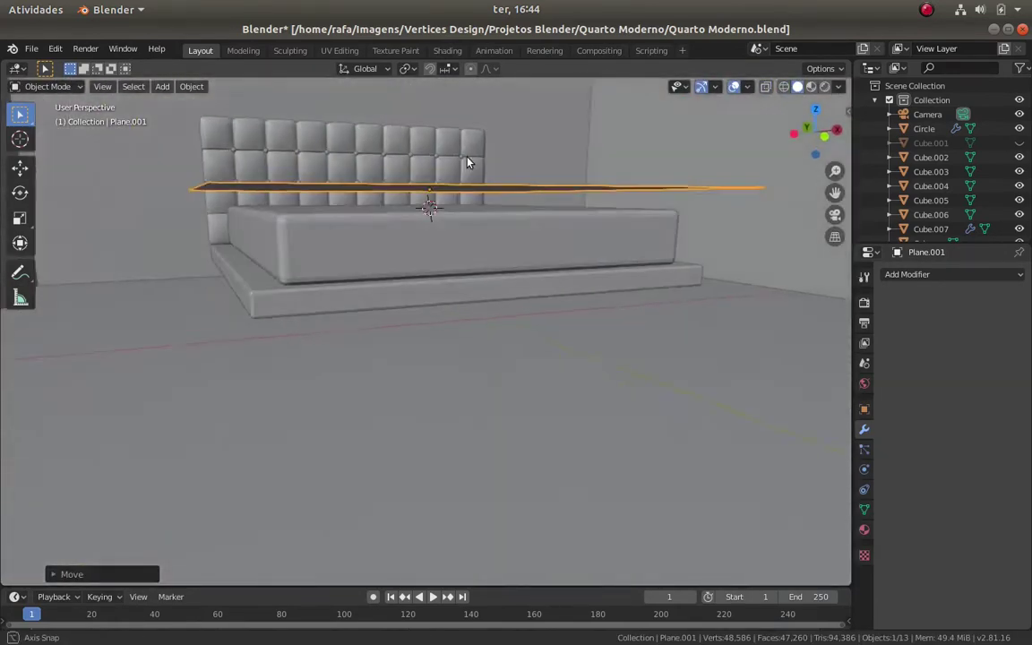
key("KP_7")
key("s")
left_click(450, 424)
scroll(450, 424, "down", 1)
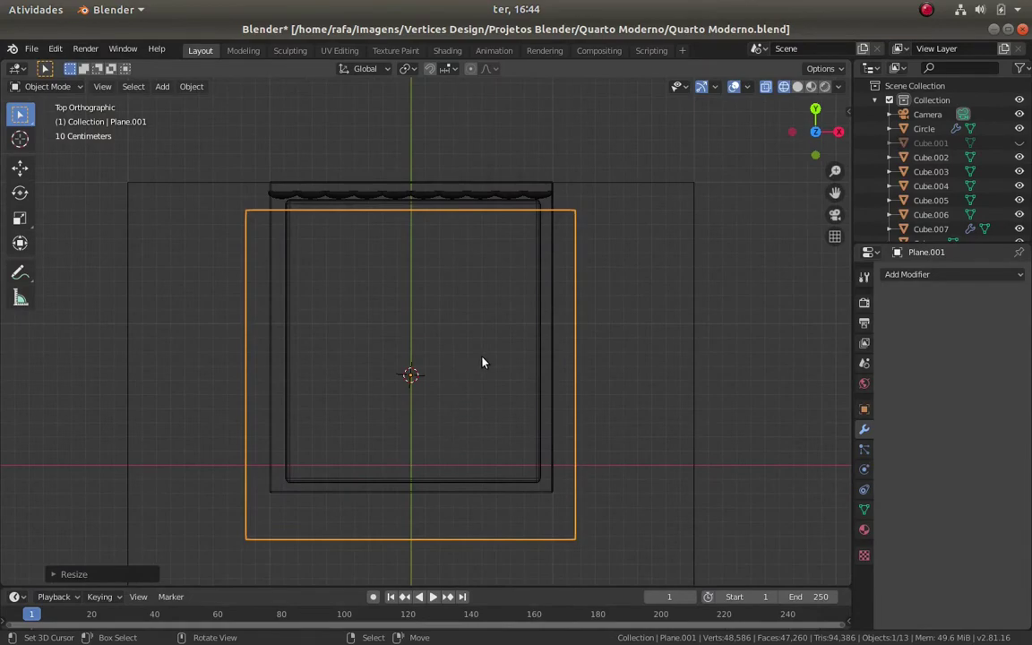
middle_click_drag(482, 362, 481, 316)
Apply the plane's scale and subdivide it into a dense grid
key("ctrl+a")
left_click(433, 316)
key("Tab")
right_click(401, 292)
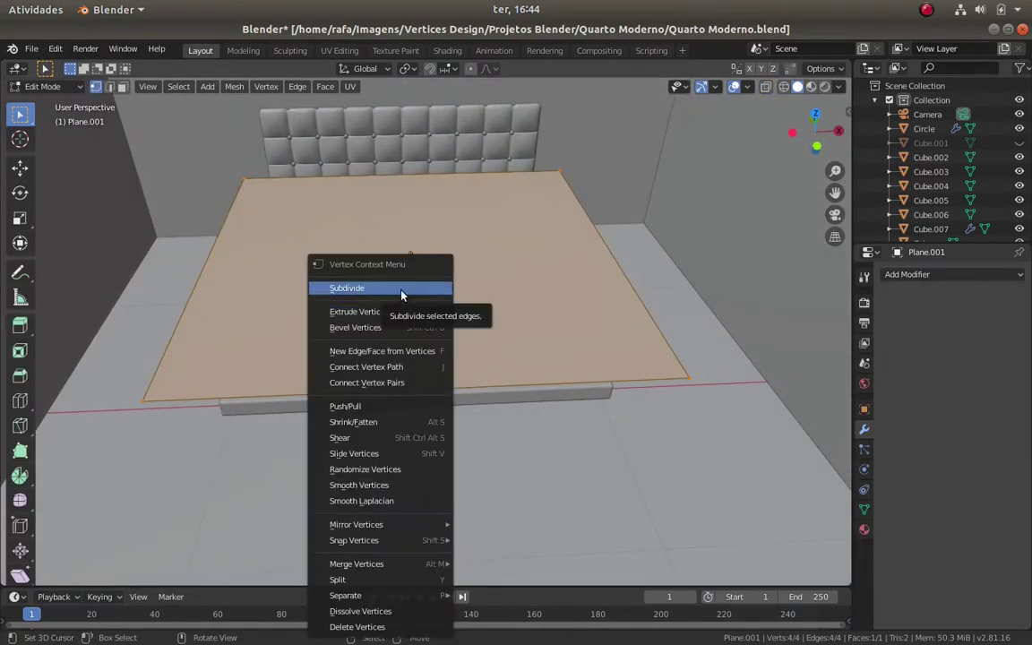
left_click(402, 289)
key("shift+r")
key("shift+r")
key("shift+r")
key("shift+r")
scroll(408, 343, "up", 1)
key("shift+r")
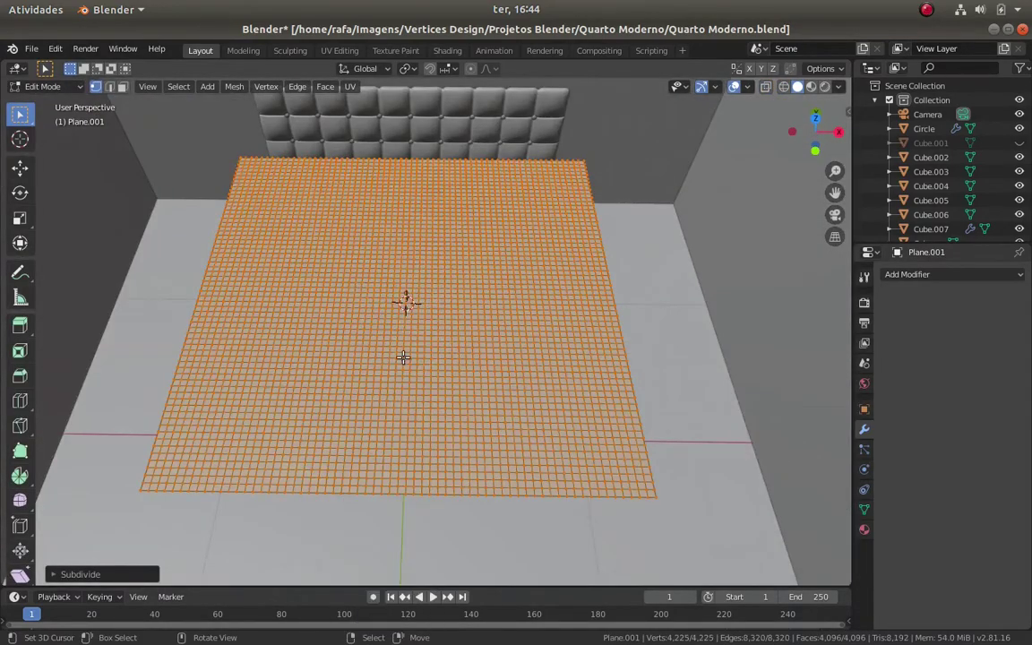
middle_click_drag(404, 358, 408, 302)
UV-unwrap the bedspread grid from the top view
key("KP_7")
key("u")
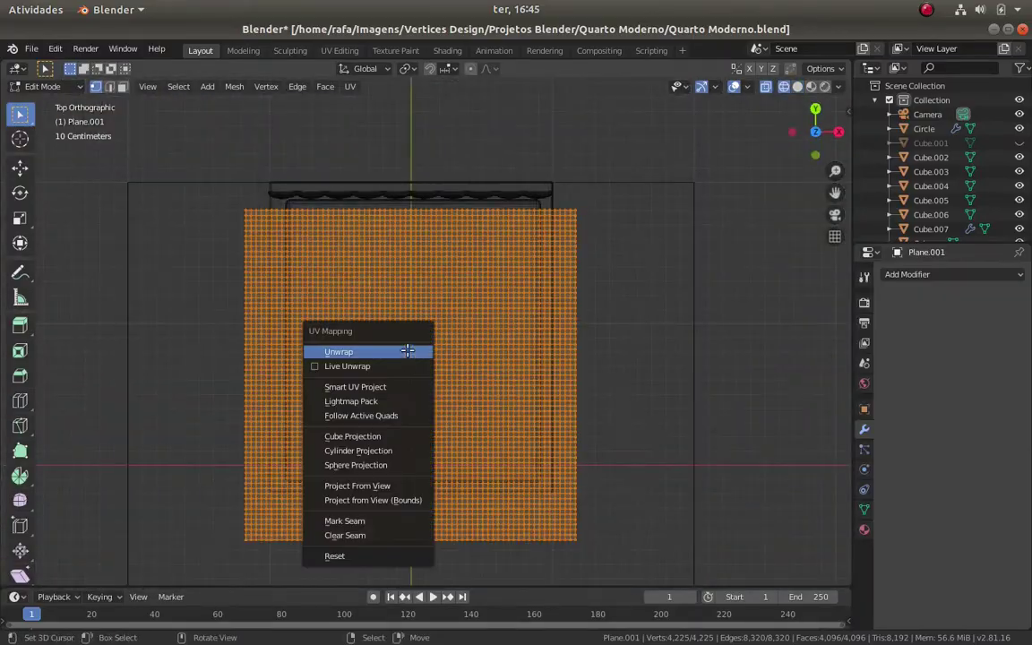
left_click(408, 351)
mouse_move(408, 351)
middle_mouse_down()
mouse_move(502, 350)
mouse_move(516, 323)
mouse_move(682, 237)
mouse_move(689, 274)
mouse_move(558, 327)
mouse_move(661, 286)
mouse_move(191, 343)
middle_mouse_up()
key("Tab")
Add a 0.01 m Solidify modifier to the bedspread
left_click(907, 275)
left_click(775, 497)
mouse_move(775, 497)
middle_mouse_down()
mouse_move(629, 320)
mouse_move(666, 334)
mouse_move(677, 323)
mouse_move(630, 362)
mouse_move(575, 298)
middle_mouse_up()
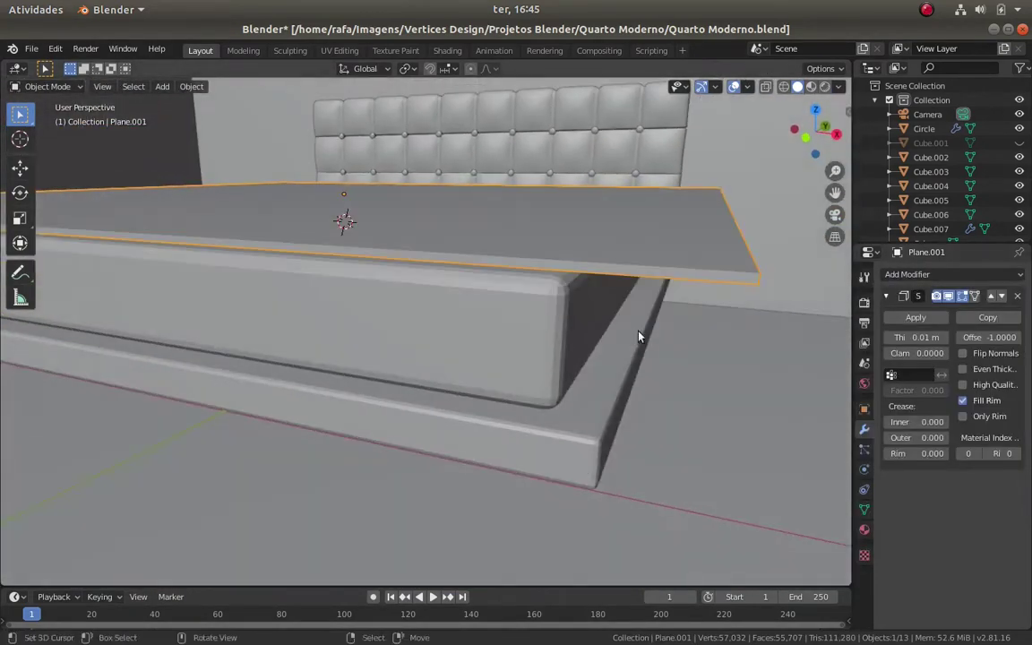
Set the sheet's Solidify thickness to 0.005 m and edit its mesh in wireframe right view
left_click(928, 338)
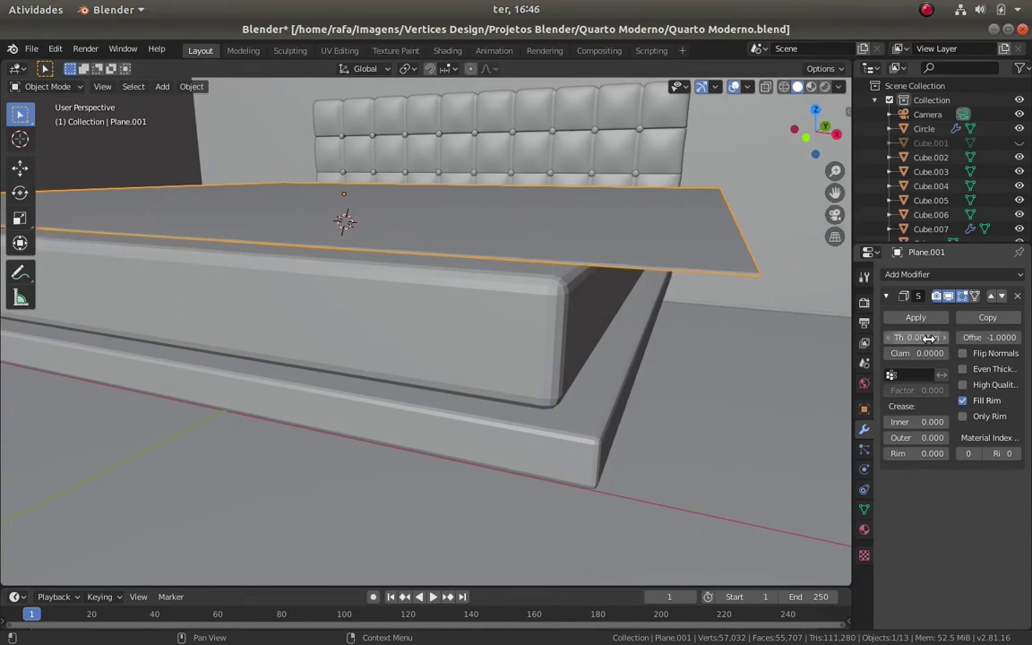
mouse_move(537, 295)
middle_mouse_down()
mouse_move(446, 276)
mouse_move(479, 279)
mouse_move(538, 332)
mouse_move(701, 362)
mouse_move(609, 311)
mouse_move(602, 323)
middle_mouse_up()
key("ctrl+alt+space")
key("KP_3")
key("Tab")
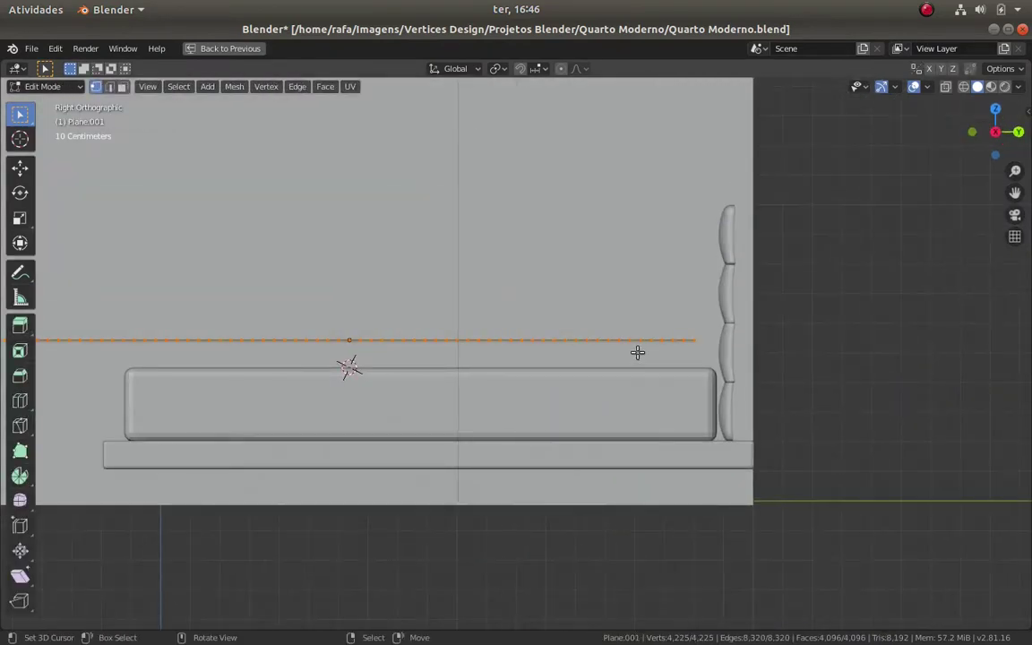
key("shift+z")
scroll(637, 352, "up", 3)
key("alt+a")
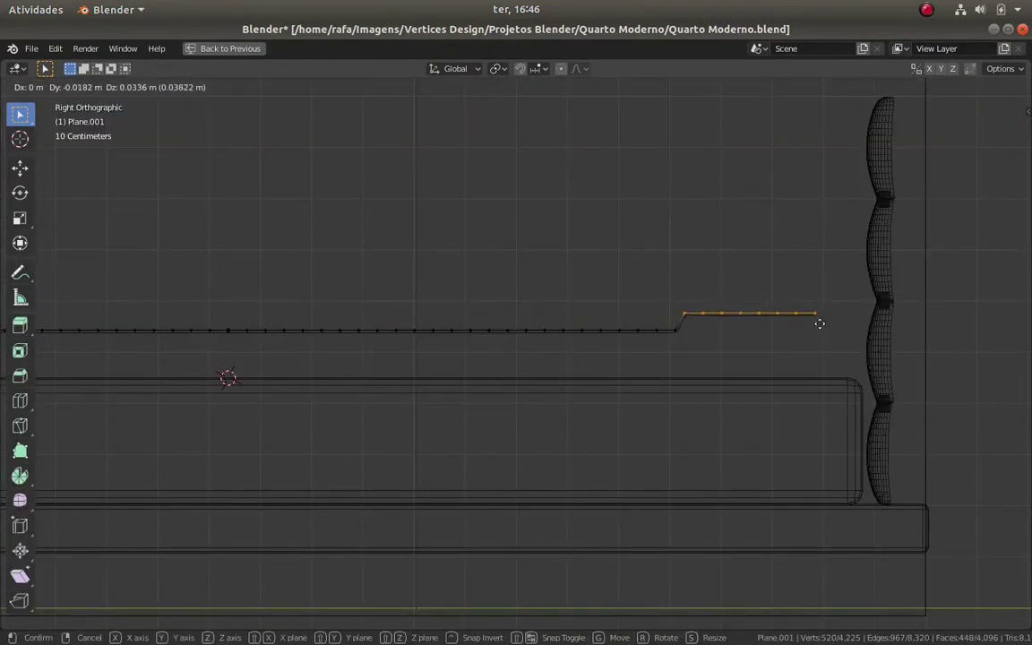
Rotate the end vertices of the sheet's side profile upward and select the rising end
left_click(819, 325)
key("r")
left_click(765, 261)
key("alt+a")
scroll(731, 219, "up", 2)
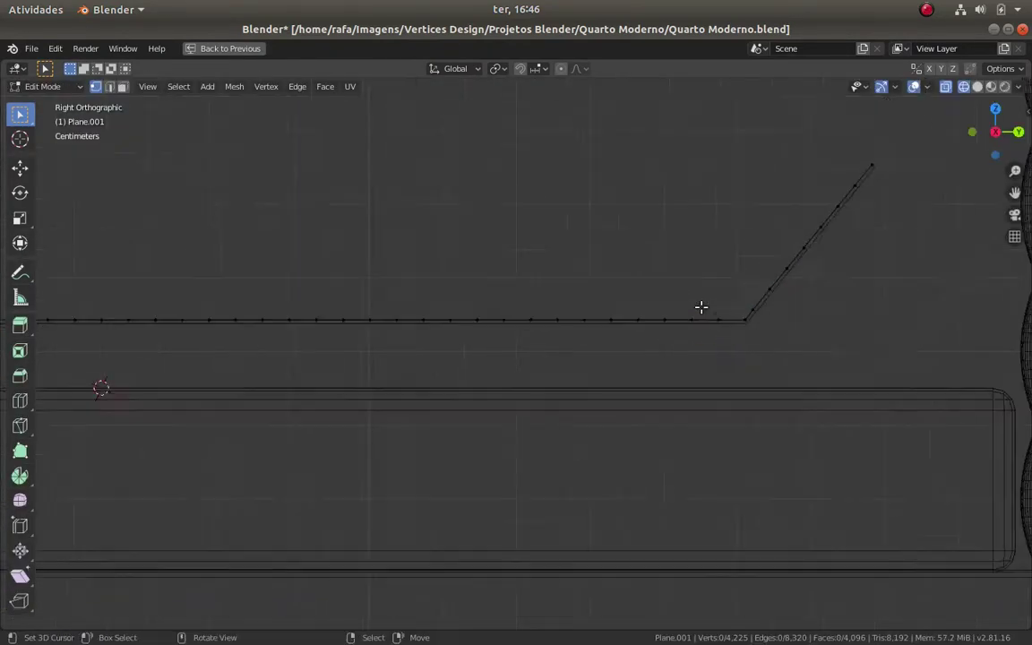
middle_click_drag(701, 307, 680, 282, "shift")
left_click_drag(638, 149, 835, 320)
Move the upper end vertices back over the top to form the turned-down fold
key("g")
left_click(786, 322)
key("alt+a")
left_click_drag(695, 153, 846, 339)
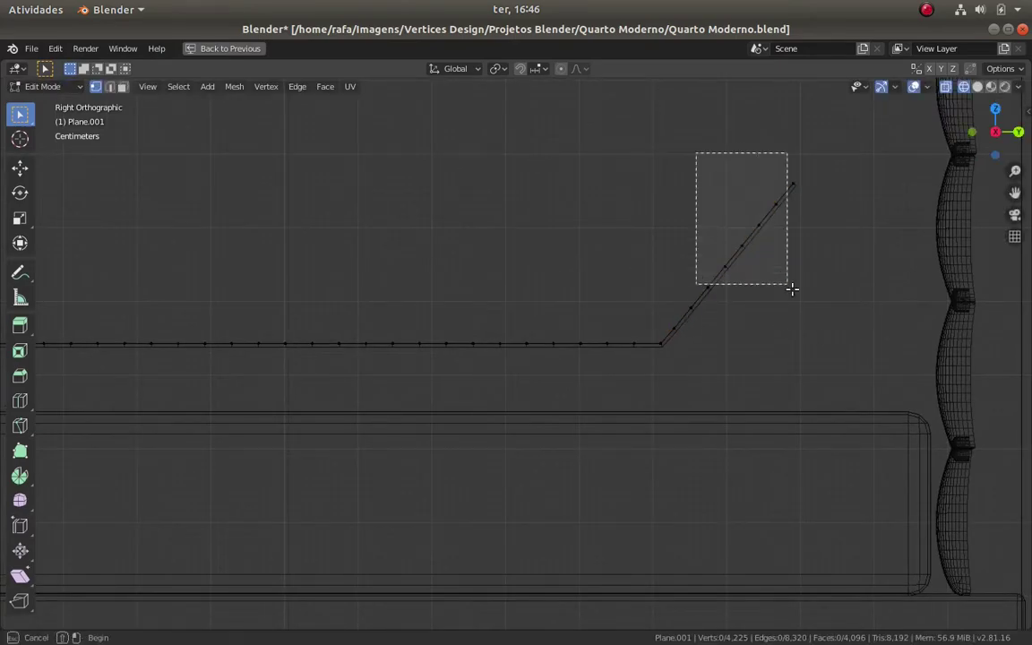
key("g")
left_click(798, 282)
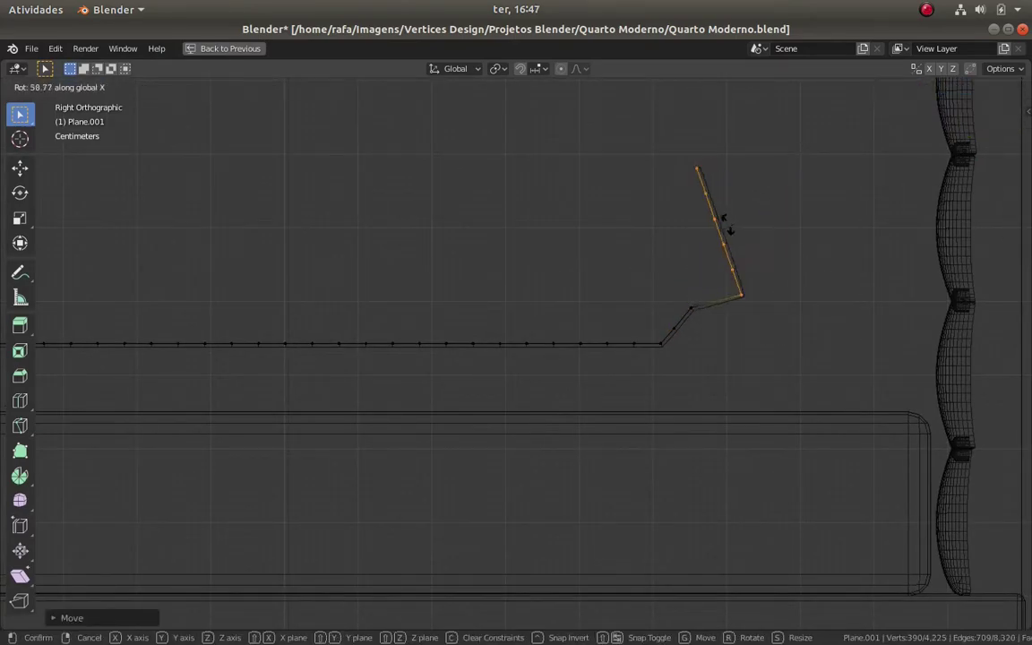
left_click(620, 274)
Nudge the fold's end vertex into place and return to Object Mode
mouse_move(621, 274)
middle_mouse_down()
mouse_move(614, 362)
mouse_move(638, 362)
middle_mouse_up()
key("KP_3")
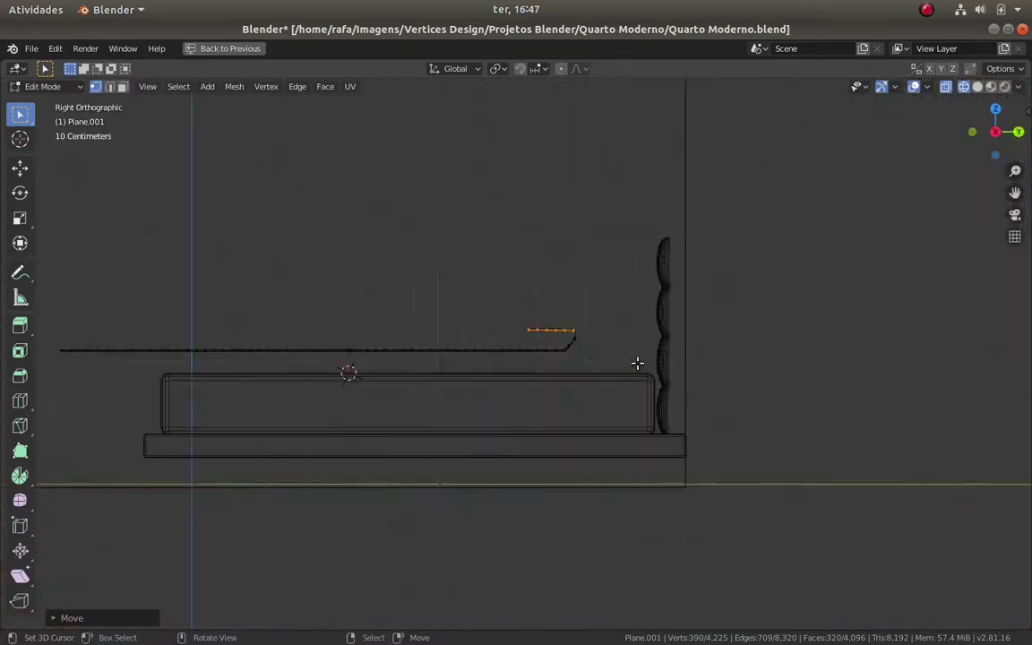
scroll(639, 362, "up", 5)
key("g")
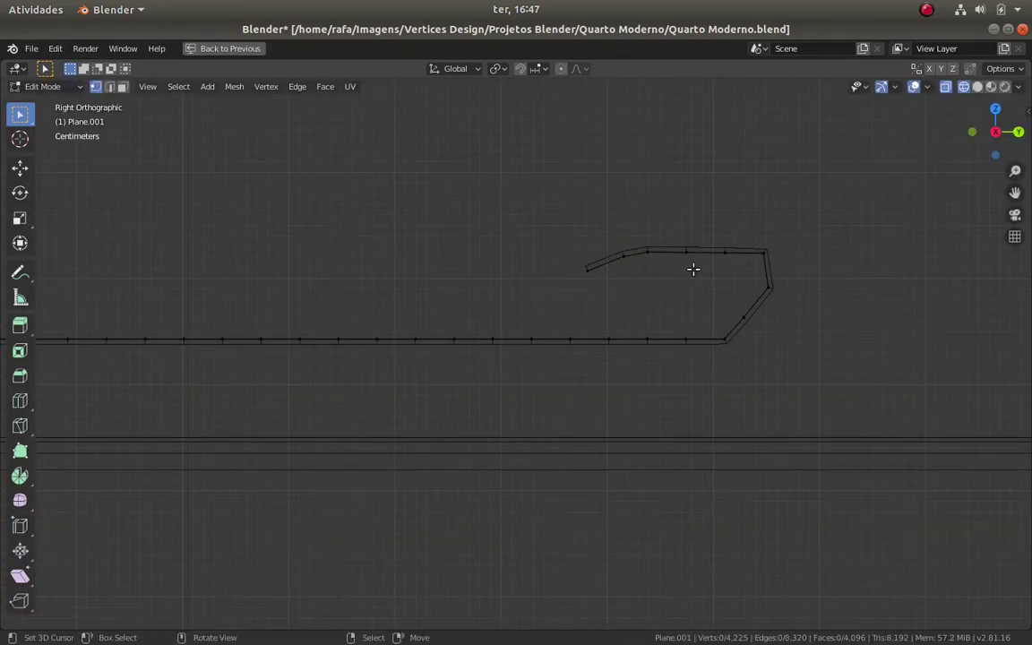
left_click_drag(587, 268, 672, 270)
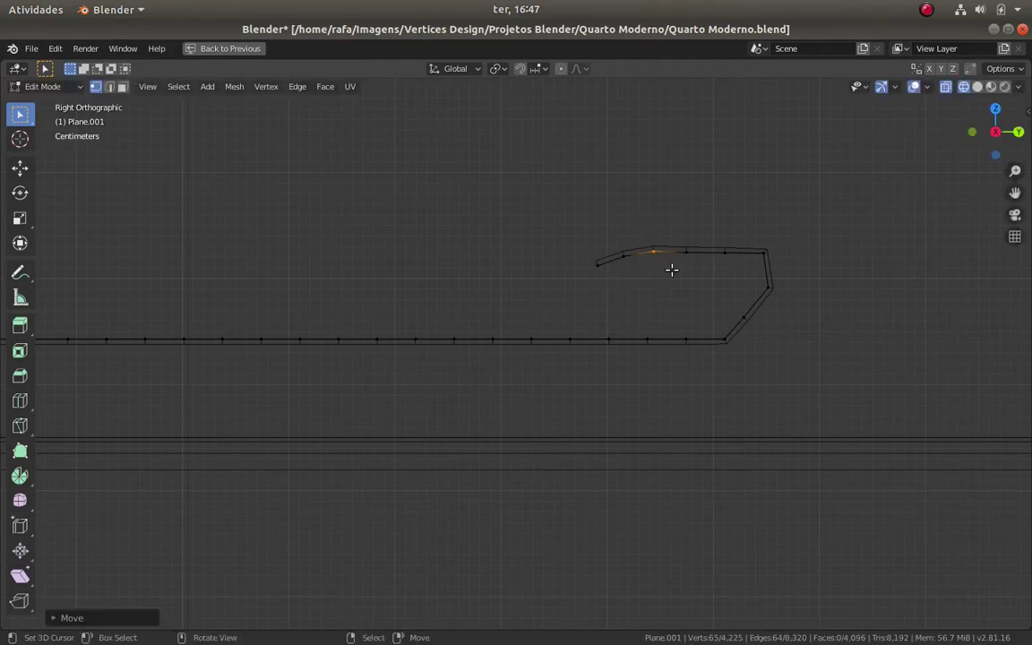
left_click(716, 272)
key("Tab")
mouse_move(681, 316)
middle_mouse_down()
mouse_move(723, 421)
mouse_move(830, 472)
mouse_move(633, 424)
mouse_move(500, 348)
mouse_move(624, 412)
mouse_move(523, 379)
mouse_move(536, 490)
mouse_move(574, 457)
middle_mouse_up()
key("ctrl+space")
Add a Cloth simulation modifier to the sheet (Plane.001)
left_click(847, 274)
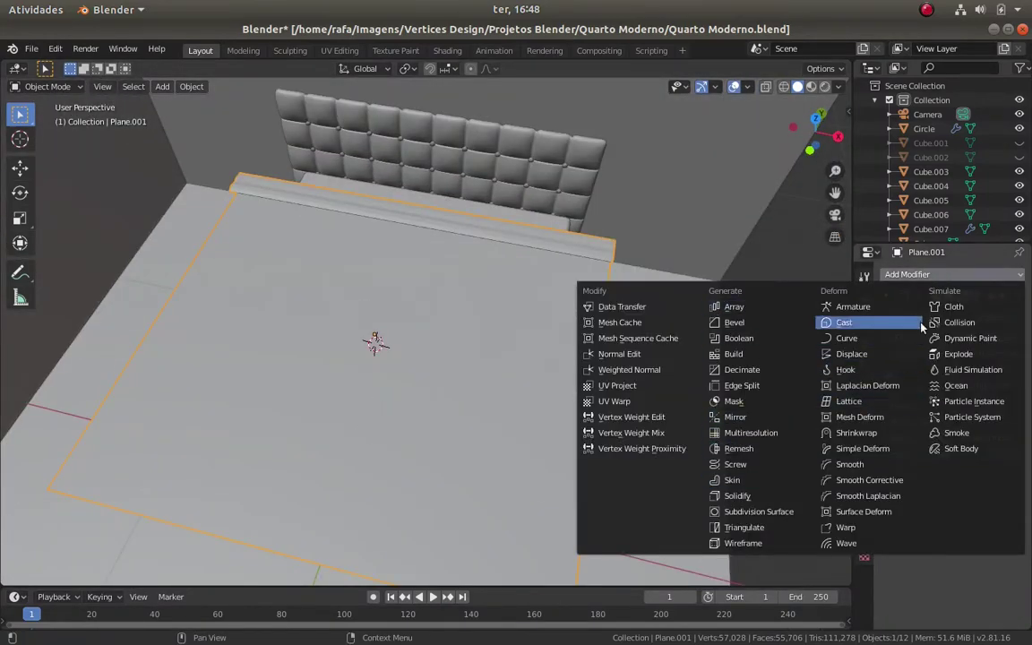
left_click(951, 307)
mouse_move(681, 376)
middle_mouse_down()
mouse_move(529, 375)
mouse_move(574, 394)
middle_mouse_up()
middle_click_drag(801, 510, 525, 353)
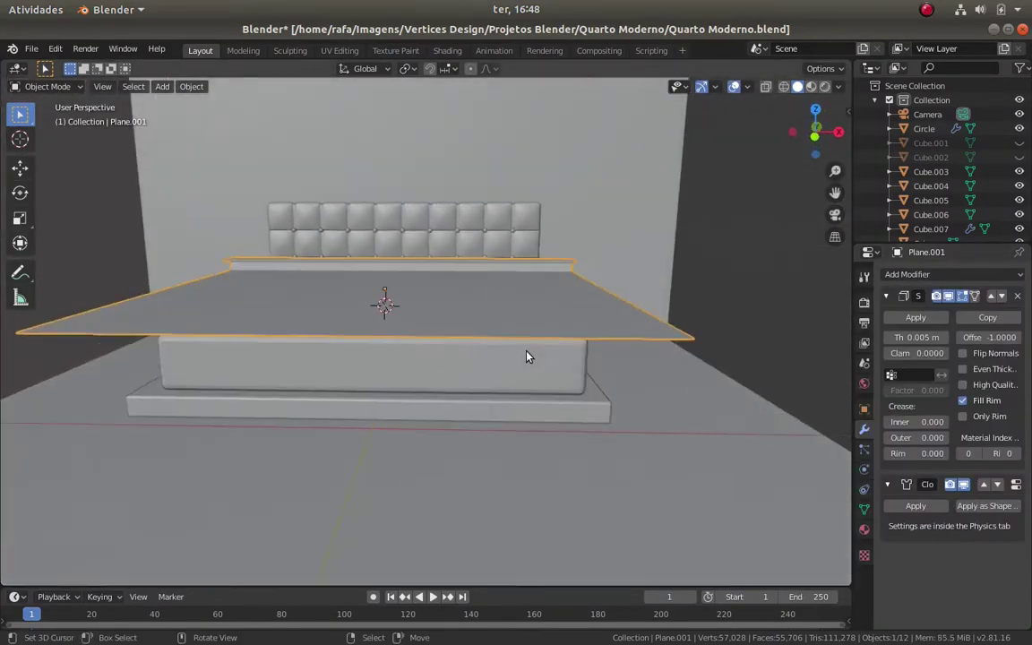
Give the mattress and the bed base Collision physics
left_click(525, 352)
left_click(865, 469)
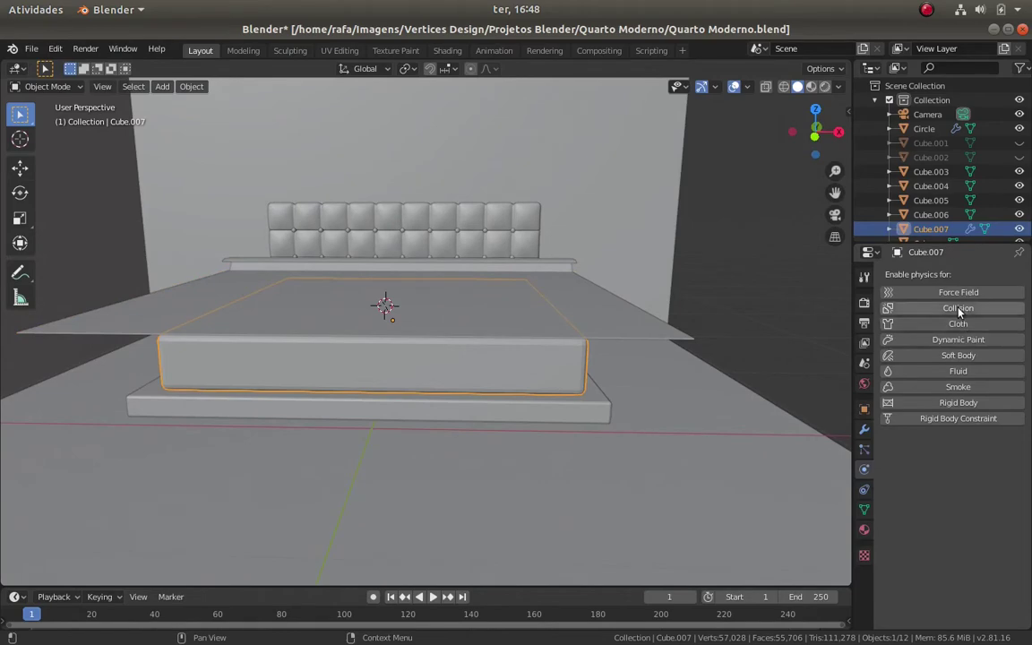
left_click(958, 308)
middle_click_drag(682, 376, 538, 358)
left_click(537, 359)
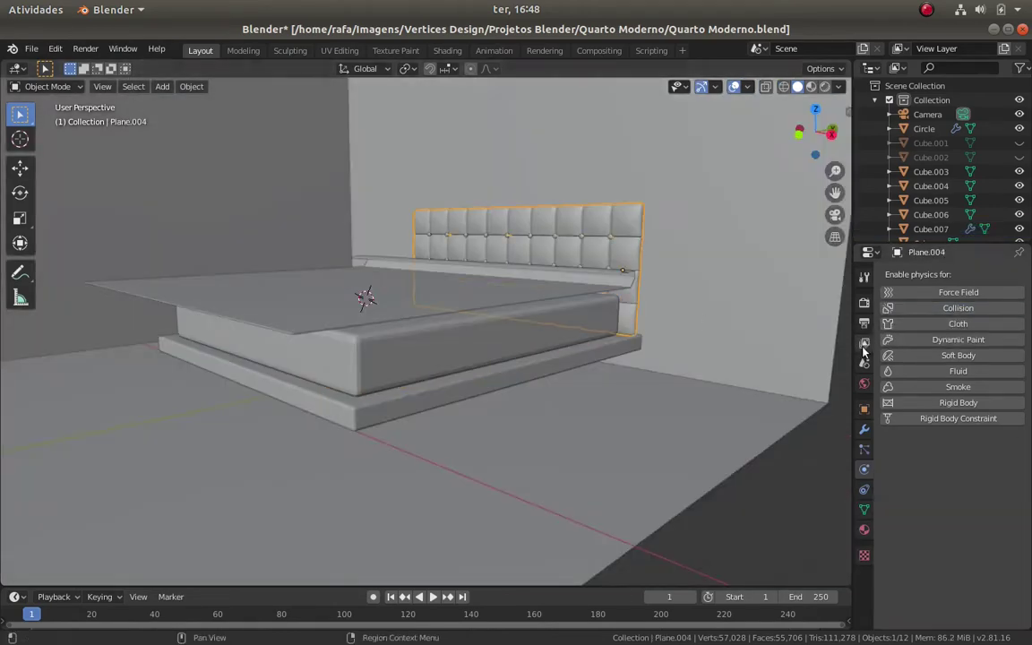
Enable self collisions in the sheet's cloth collision settings
left_click(500, 305)
scroll(932, 448, "down", 3)
scroll(934, 495, "down", 3)
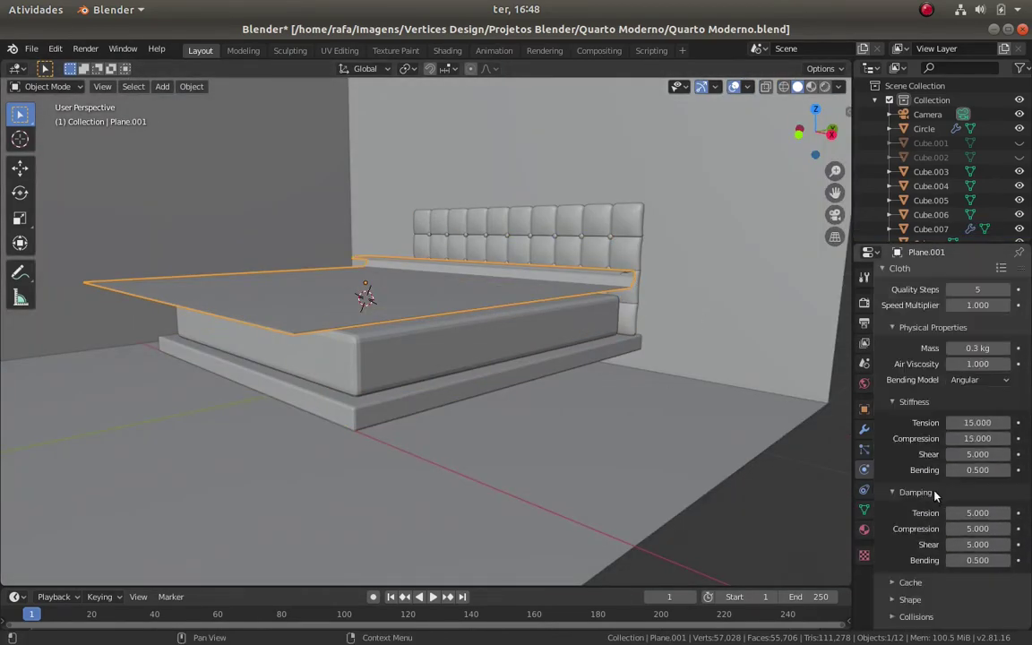
scroll(932, 502, "down", 3)
left_click(914, 510)
scroll(913, 520, "down", 3)
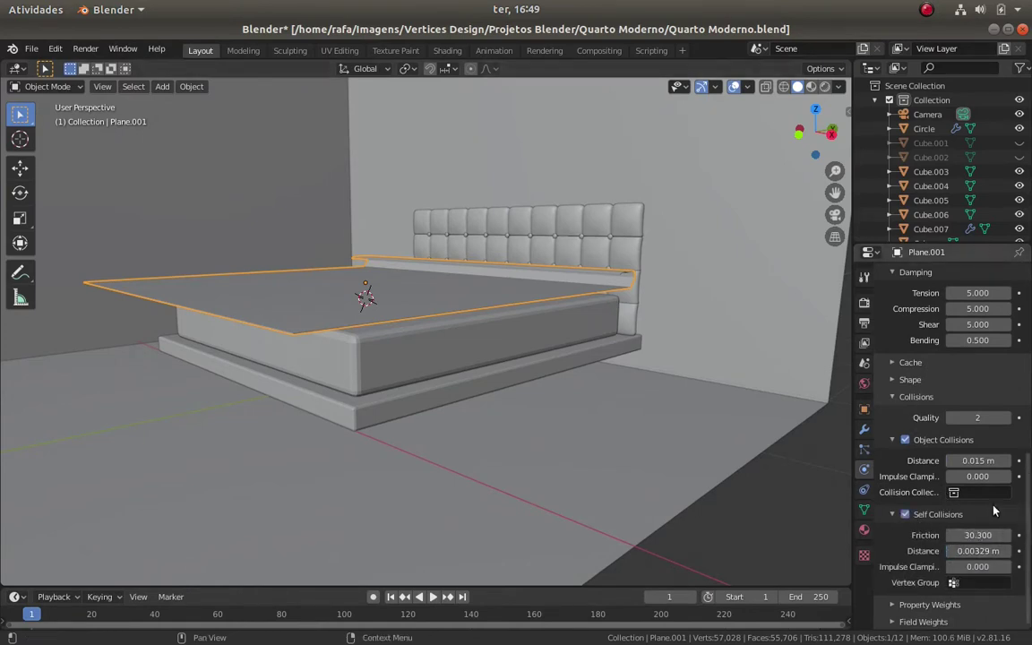
middle_click_drag(502, 395, 398, 380)
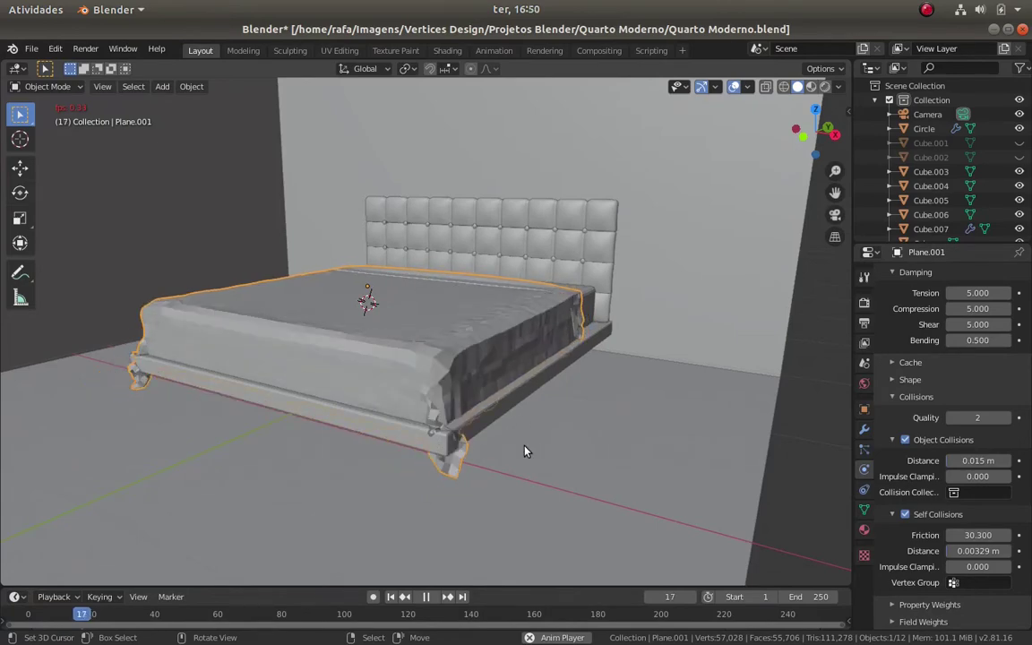
Adjust the sheet's collision distances to 0.133 m object and 0.1 m self
middle_click_drag(547, 438, 315, 474)
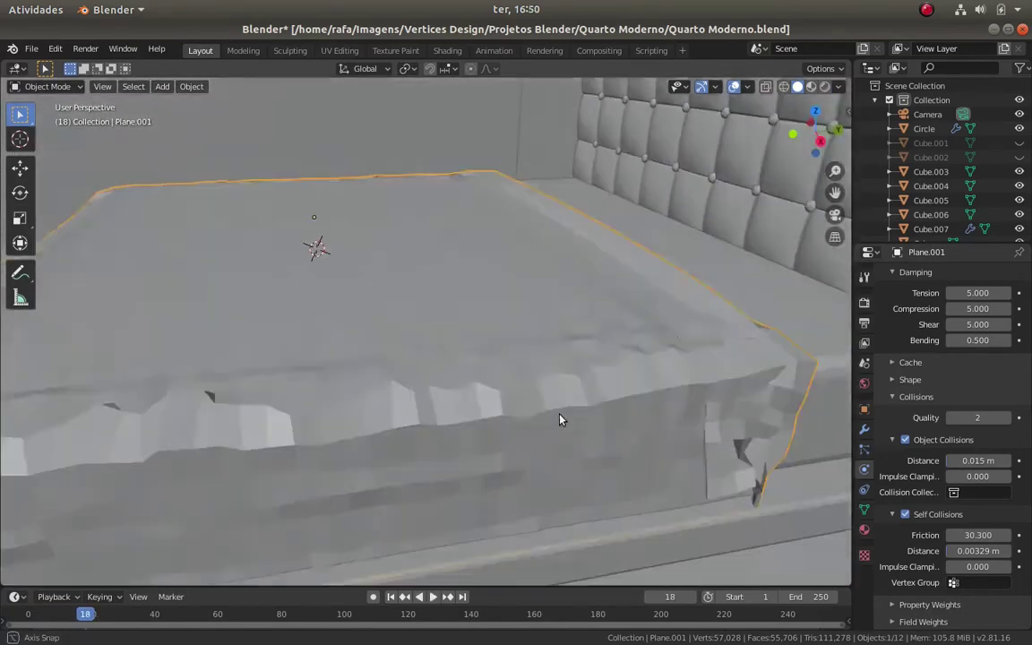
scroll(860, 376, "up", 10)
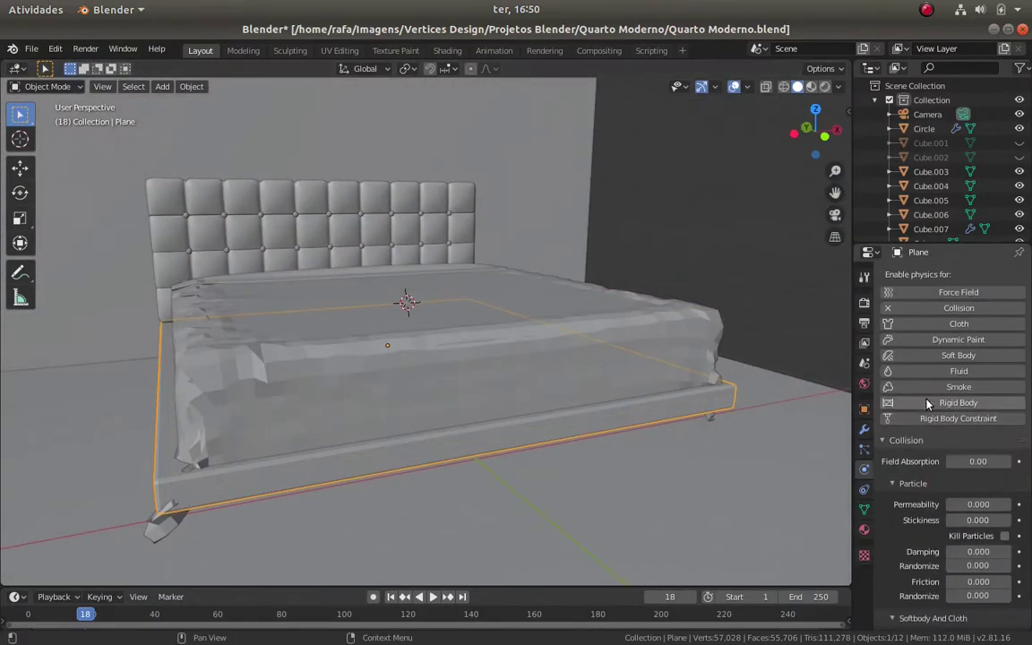
scroll(860, 377, "down", 3)
scroll(710, 419, "up", 3)
scroll(948, 512, "down", 4)
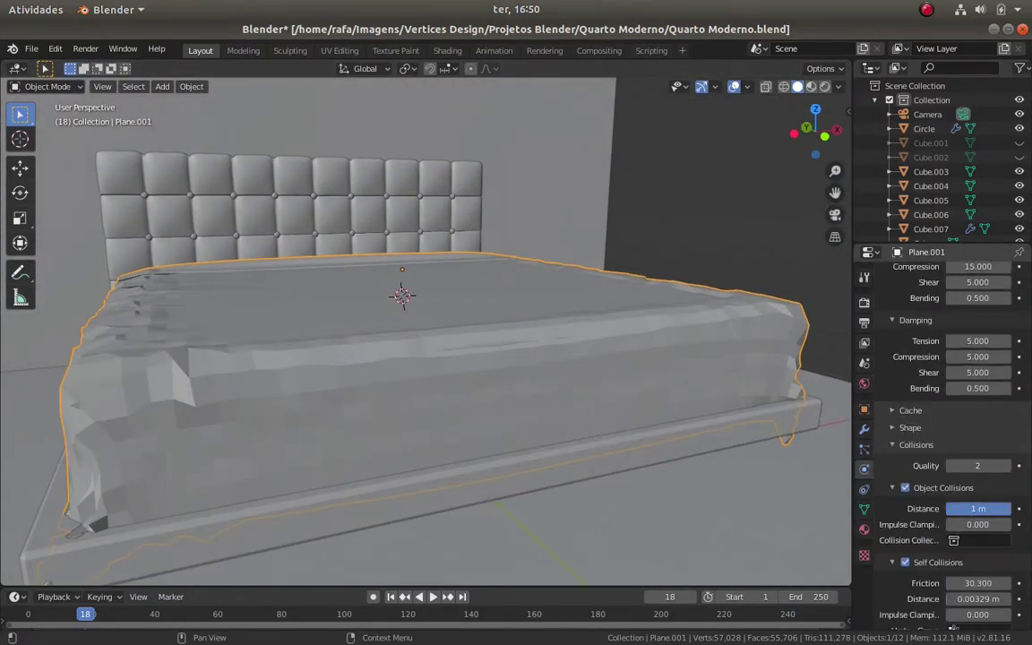
scroll(502, 386, "down", 3)
middle_click_drag(502, 386, 574, 404)
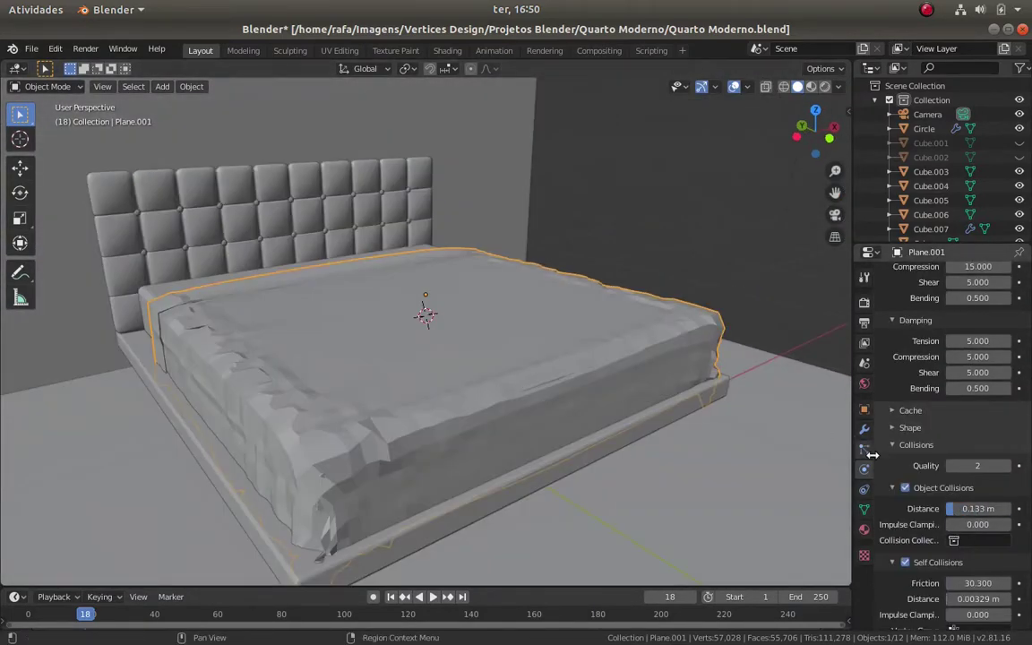
Add a Subdivision Surface modifier to the sheet
left_click(865, 429)
left_click(965, 274)
left_click(771, 515)
middle_click_drag(387, 370, 588, 392)
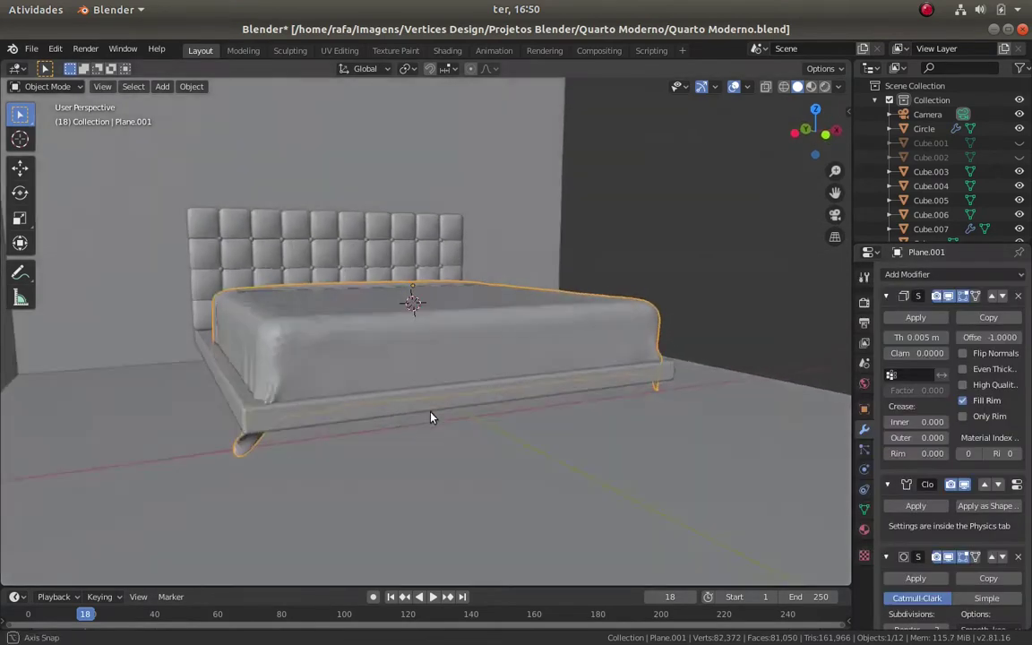
scroll(538, 404, "down", 5)
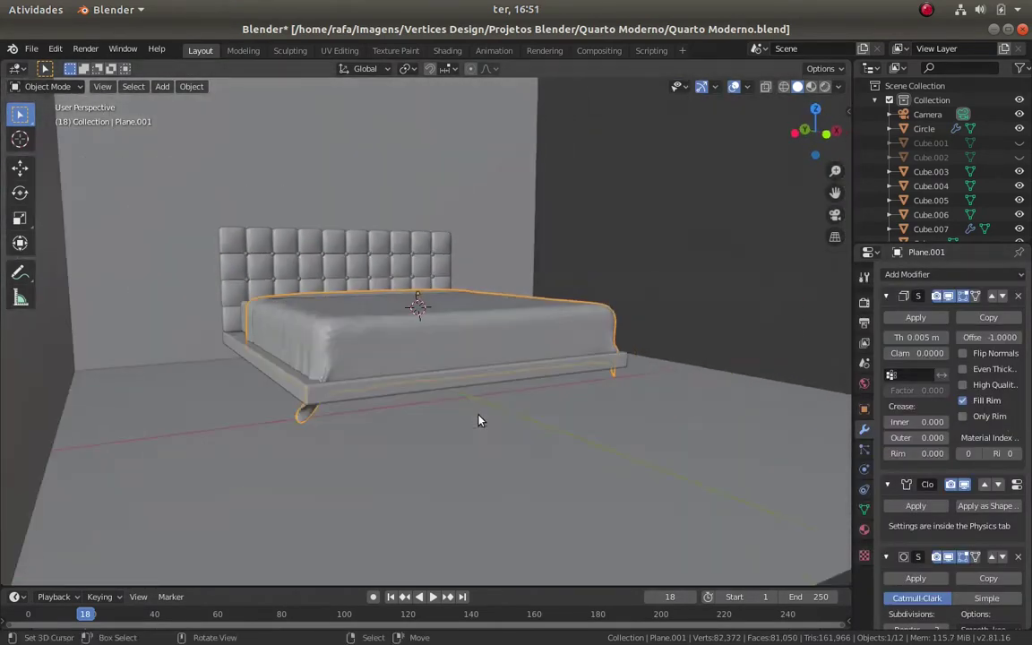
Rewind to frame 1 and replay the cloth simulation to drape the sheet
key("shift+Left")
middle_click_drag(480, 420, 350, 391)
key("space")
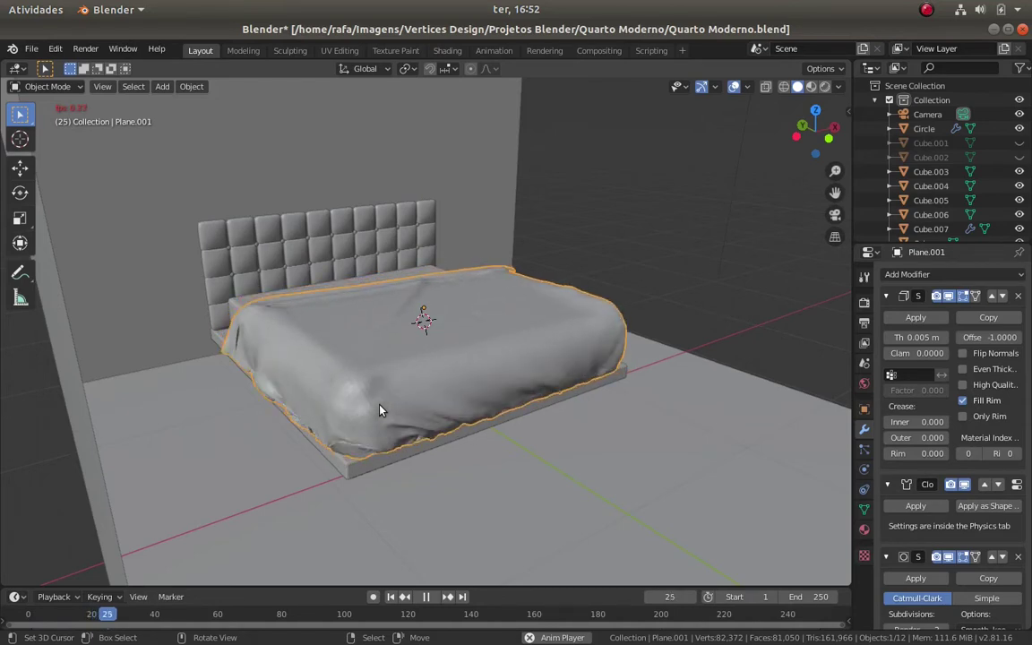
scroll(595, 430, "down", 2)
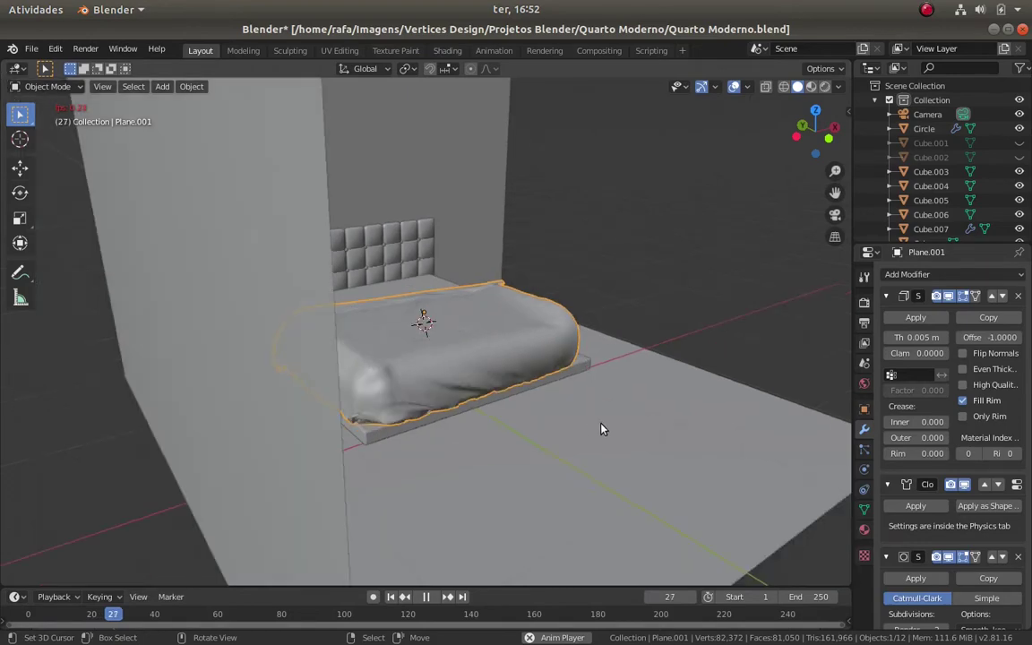
key("Escape")
mouse_move(621, 422)
middle_mouse_down()
mouse_move(403, 387)
mouse_move(719, 424)
middle_mouse_up()
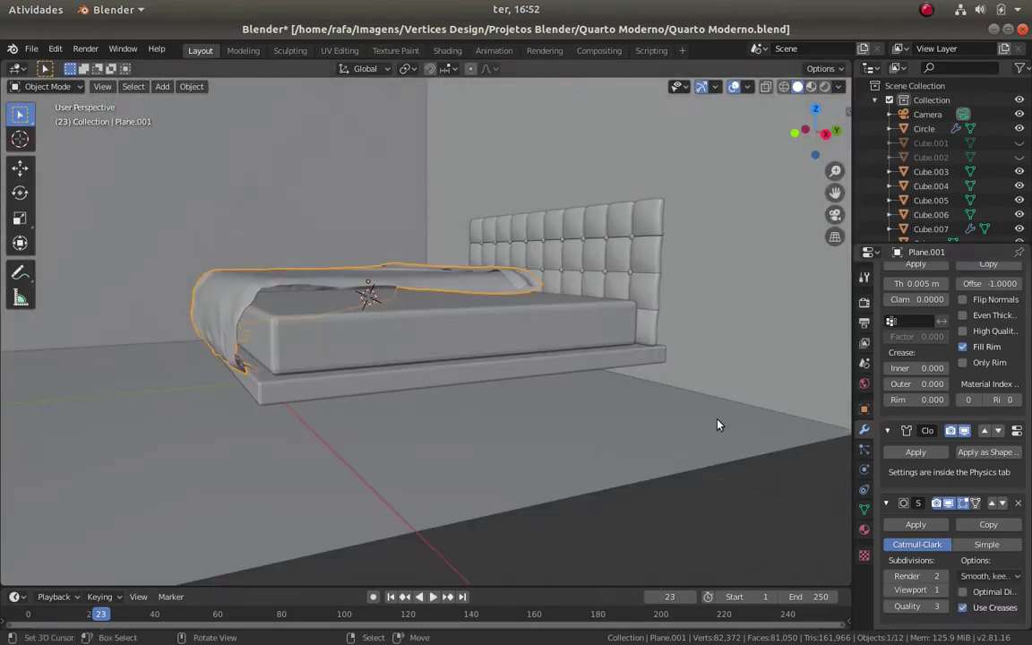
left_click(864, 468)
middle_click_drag(618, 479, 559, 466)
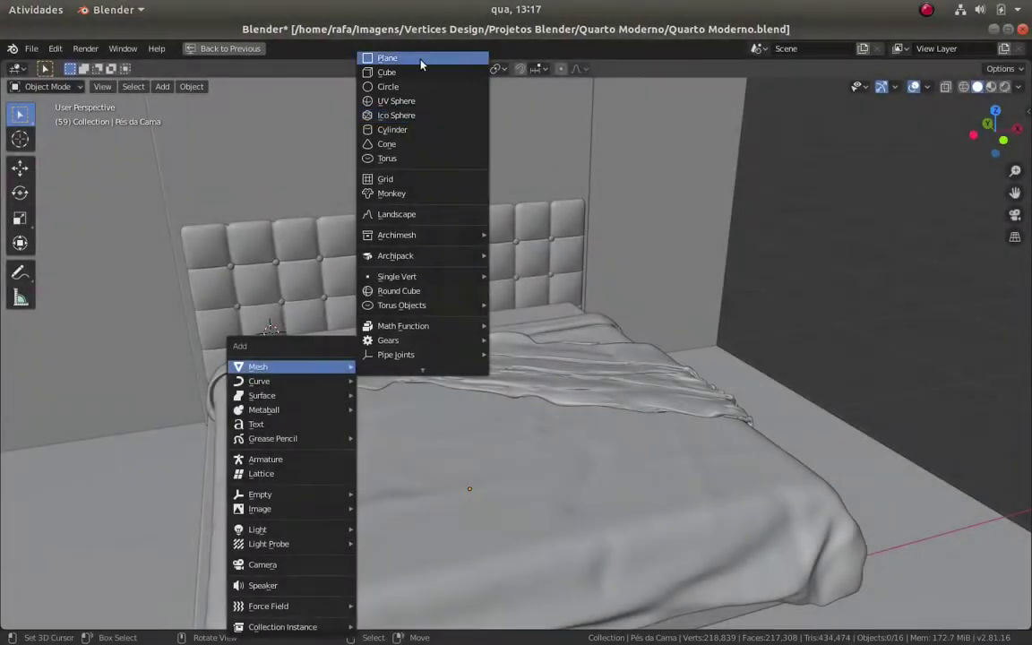
Add a cube and scale it thin along Y and wide along X
left_click(395, 72)
key("KP_3")
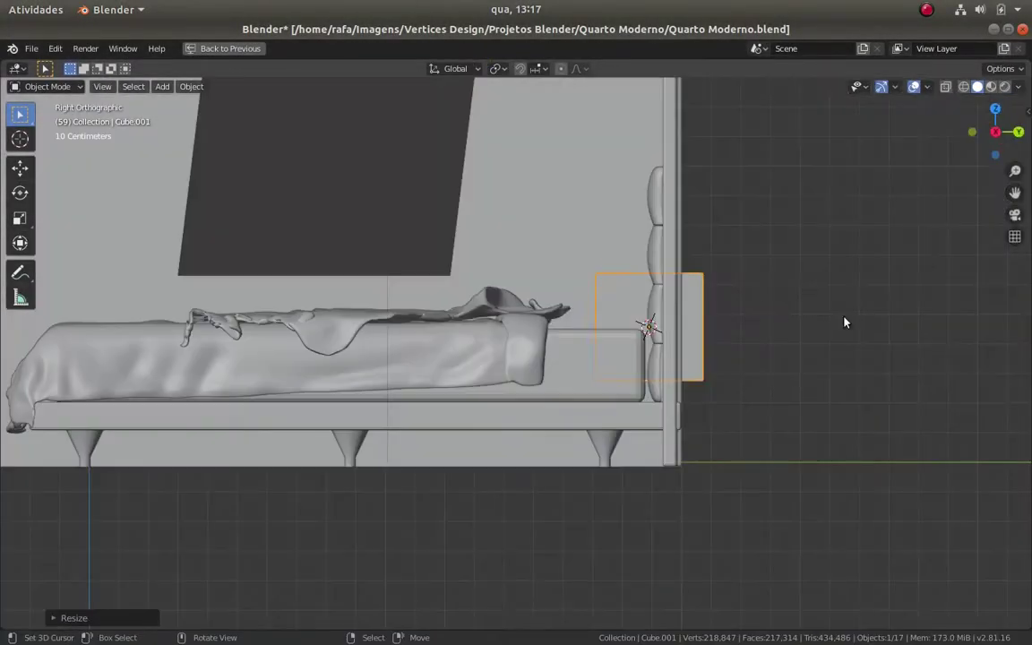
key("s")
key("y")
left_click(645, 323)
key("KP_1")
key("s")
key("x")
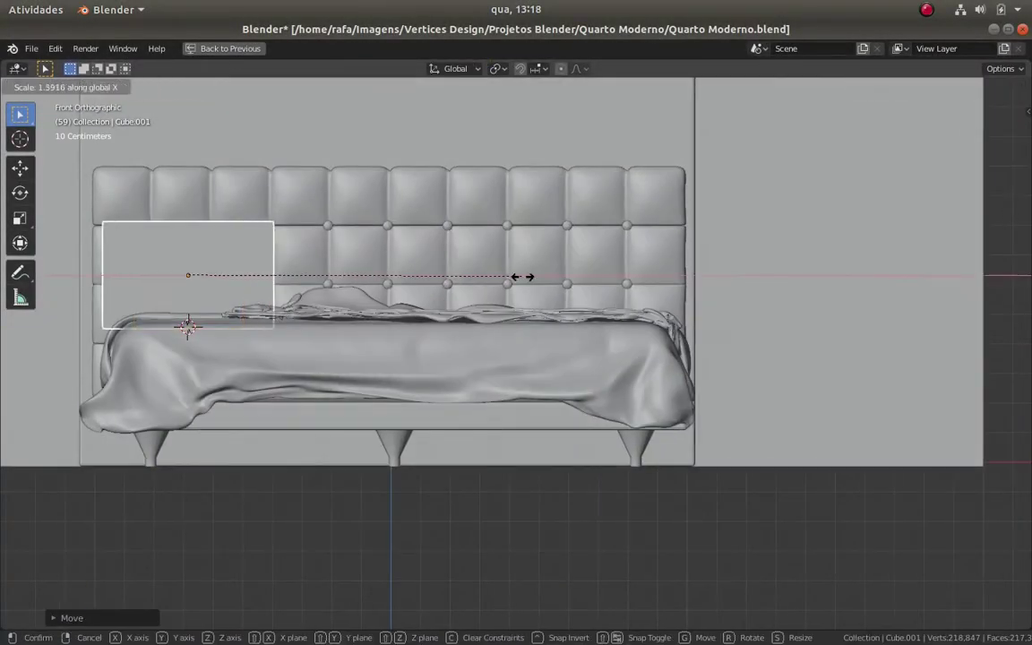
left_click(521, 279)
Place the cube on the mattress against the headboard and apply its scale
key("g")
left_click(460, 282)
key("s")
key("x")
left_click(458, 279)
key("g")
key("KP_3")
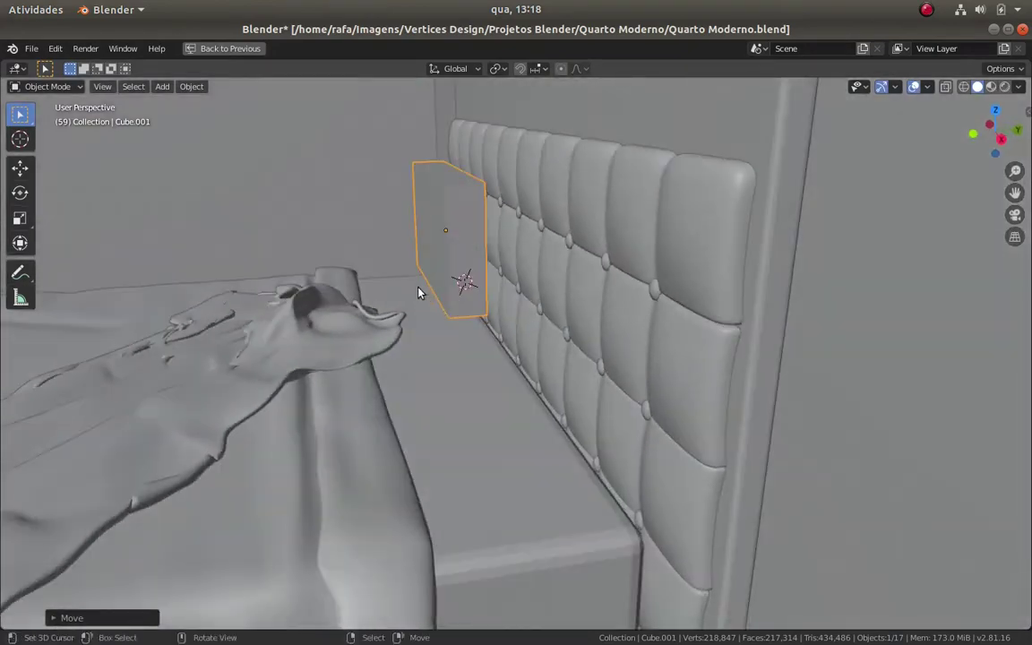
key("g")
mouse_move(578, 383)
middle_mouse_down()
mouse_move(461, 387)
mouse_move(537, 349)
mouse_move(680, 309)
middle_mouse_up()
key("ctrl+a")
left_click(467, 371)
Subdivide the cube's mesh and inflate it slightly with Shrink/Fatten
key("Tab")
mouse_move(575, 369)
middle_mouse_down()
mouse_move(603, 339)
mouse_move(537, 362)
mouse_move(786, 357)
mouse_move(777, 499)
mouse_move(733, 453)
mouse_move(681, 430)
mouse_move(726, 428)
mouse_move(687, 454)
mouse_move(804, 513)
mouse_move(758, 445)
mouse_move(689, 427)
mouse_move(645, 457)
mouse_move(664, 475)
mouse_move(439, 409)
middle_mouse_up()
key("alt+a")
key("ctrl+Tab")
left_click(770, 495)
key("alt+s")
left_click(798, 510)
key("Tab")
middle_click_drag(709, 411, 621, 414)
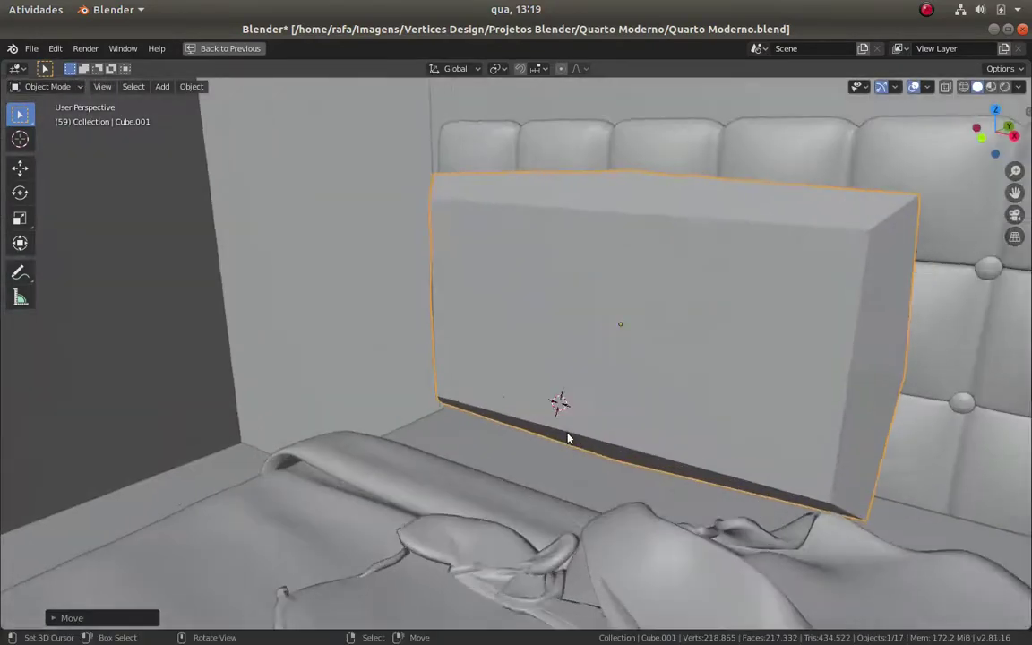
key("Tab")
key("Tab")
key("ctrl+space")
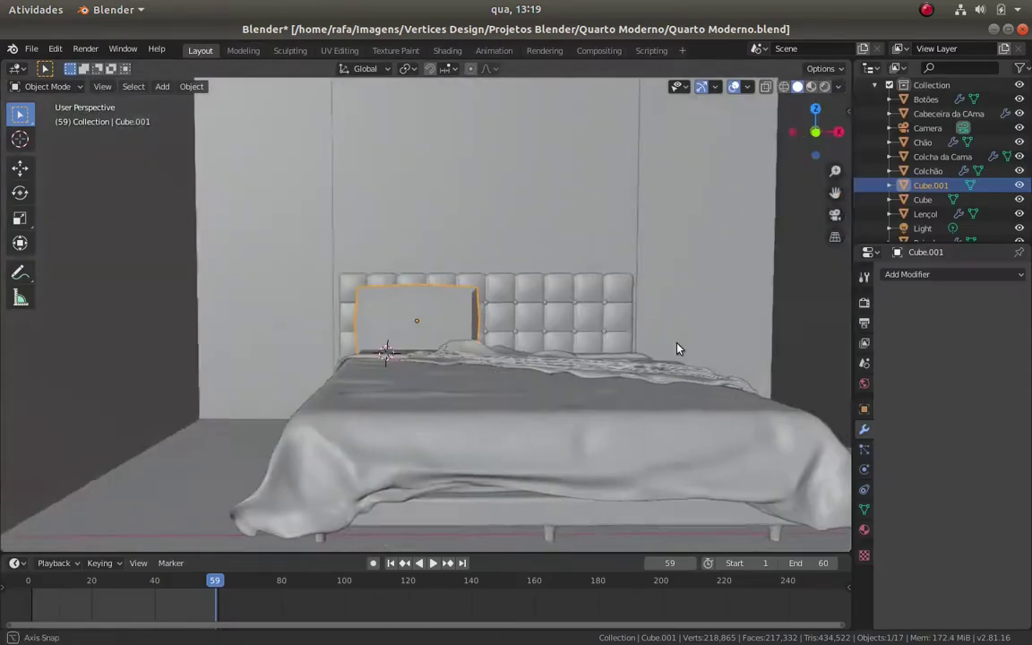
Add a Multiresolution modifier to the pillow and subdivide it to level 3
left_click(910, 274)
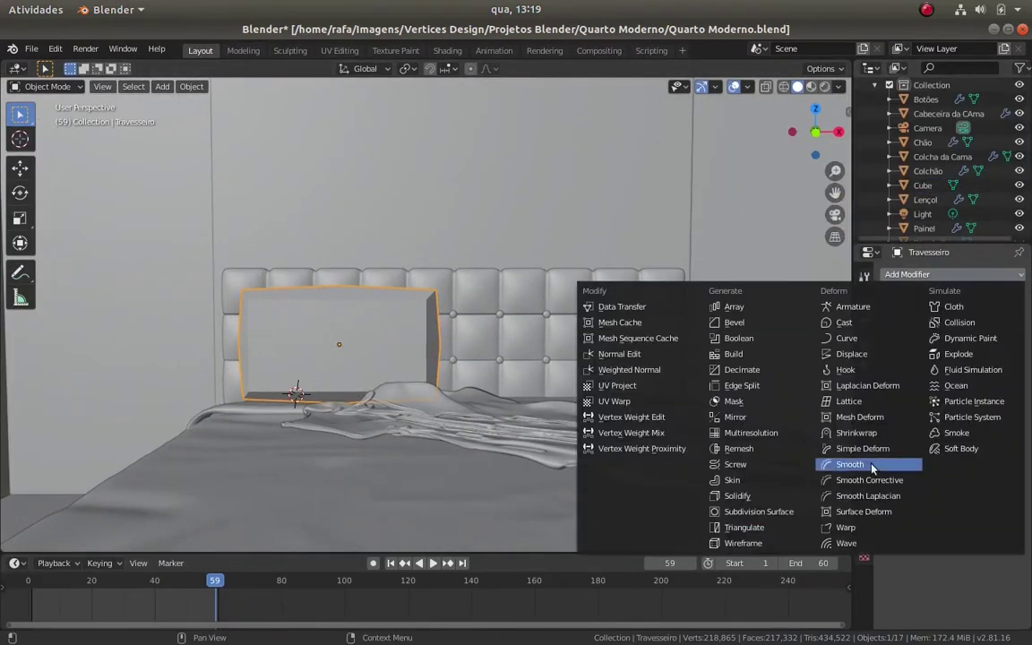
left_click(751, 433)
middle_click_drag(357, 342, 448, 345)
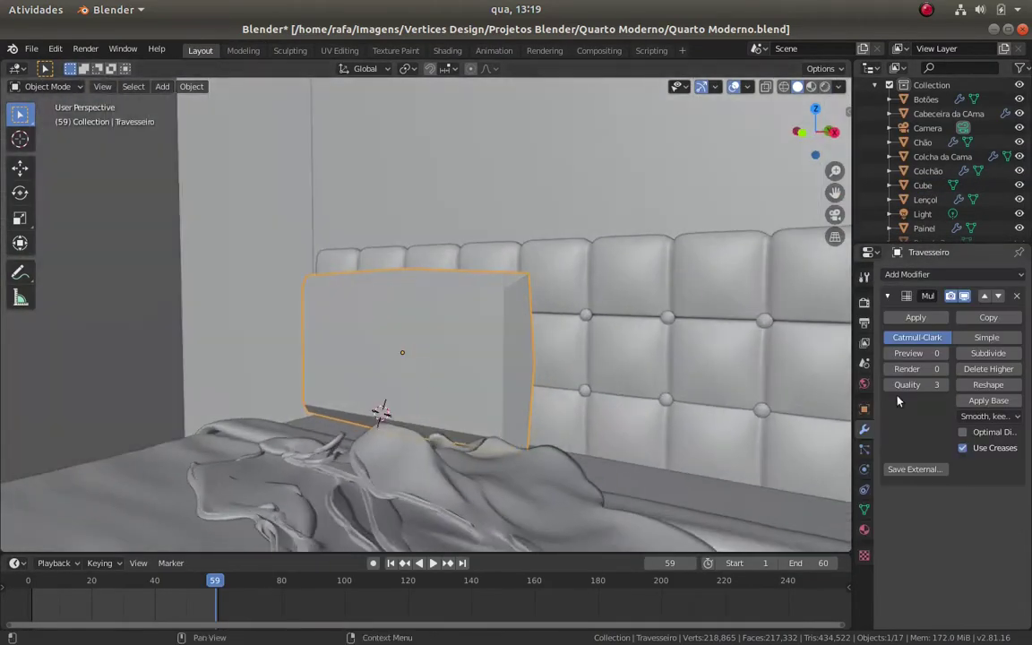
left_click(986, 359)
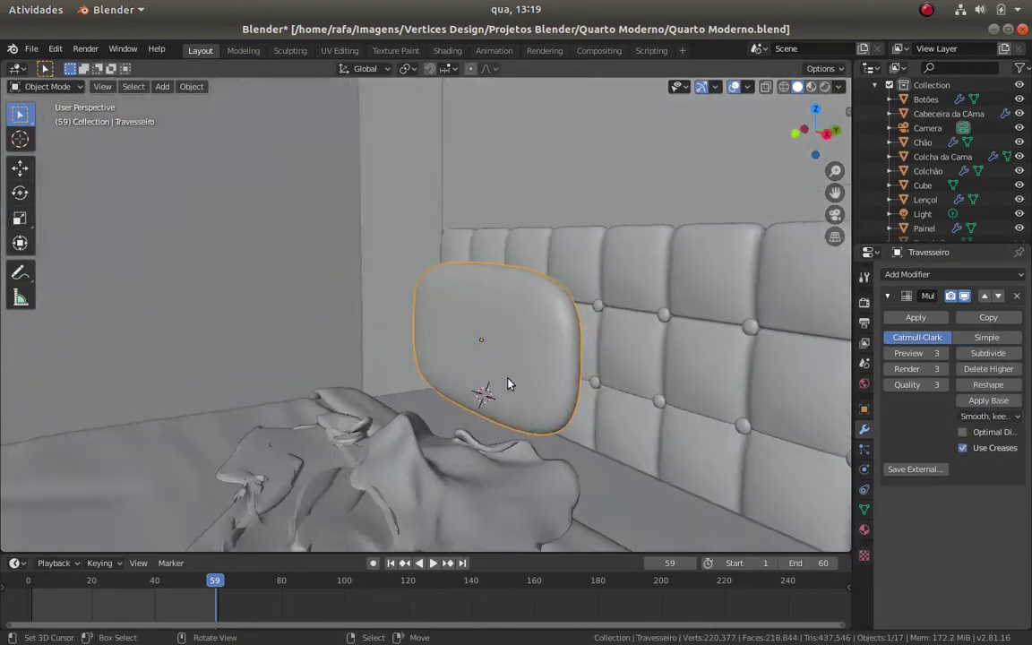
mouse_move(509, 384)
middle_mouse_down()
mouse_move(581, 381)
mouse_move(585, 345)
mouse_move(586, 362)
middle_mouse_up()
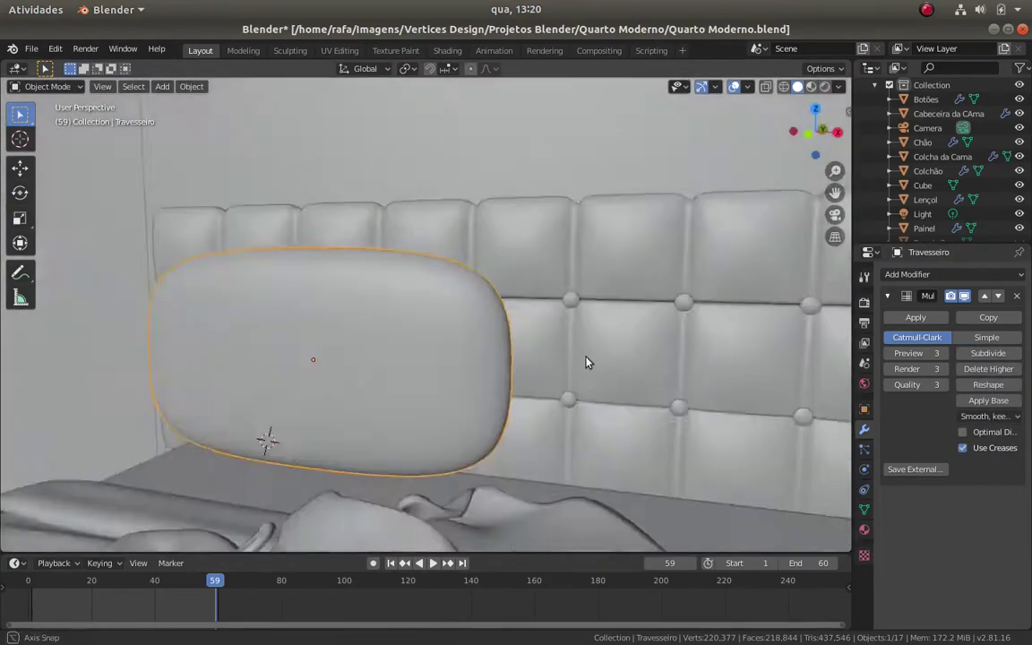
Cut an edge loop across the pillow, then isolate it in Local view
key("Tab")
key("ctrl+r")
left_click(473, 350)
key("Tab")
mouse_move(245, 284)
middle_mouse_down()
mouse_move(594, 387)
mouse_move(599, 341)
mouse_move(451, 400)
middle_mouse_up()
key("KP_Divide")
middle_click_drag(396, 359, 327, 338)
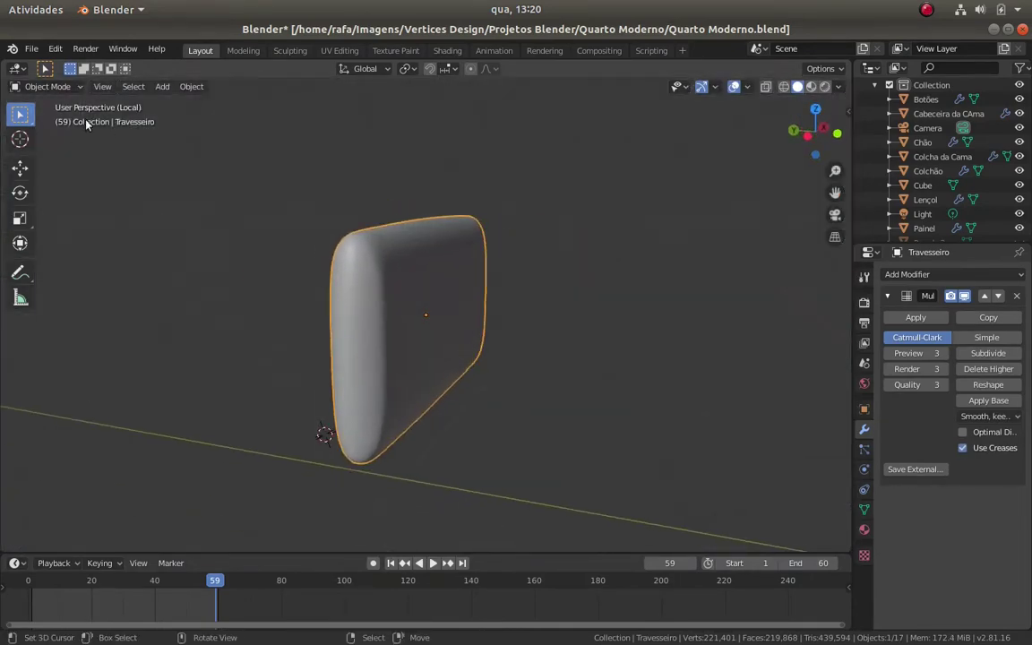
Enter Sculpt Mode and drag the pillow's lower edge and top face into an uneven shape
left_click(50, 135)
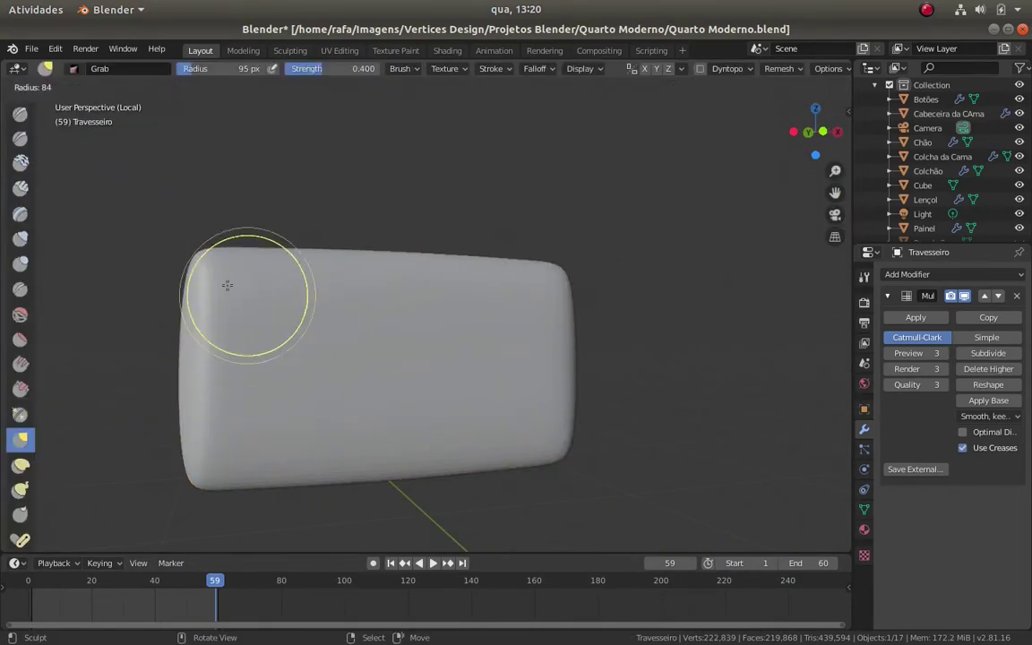
middle_click_drag(242, 288, 144, 306)
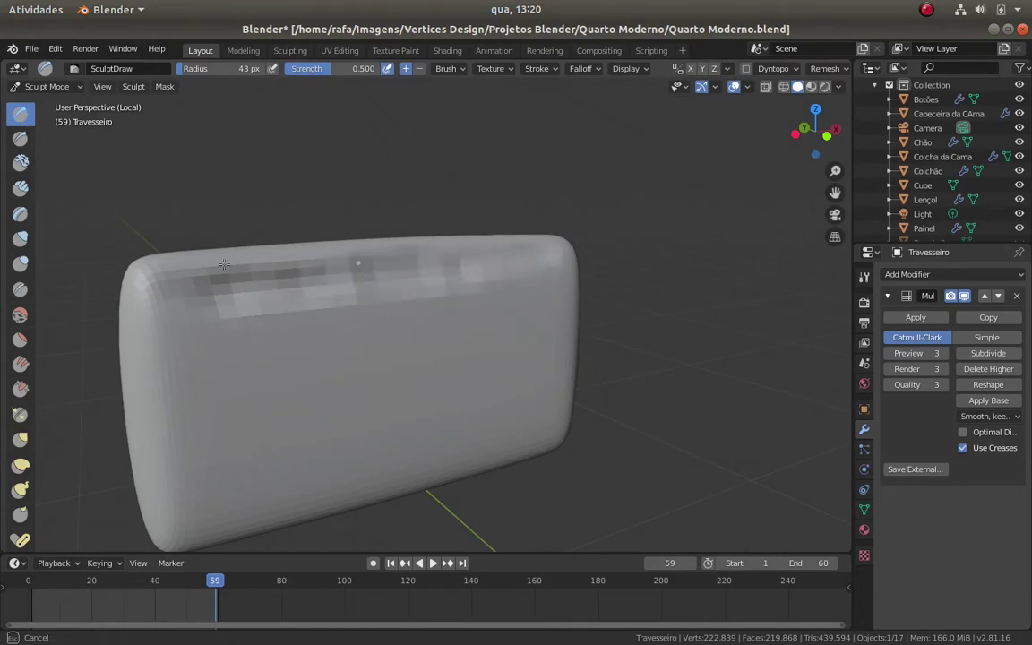
middle_click_drag(164, 408, 148, 448)
left_click_drag(148, 448, 542, 461)
mouse_move(542, 461)
middle_mouse_down()
mouse_move(595, 490)
mouse_move(268, 369)
middle_mouse_up()
middle_click_drag(293, 517, 369, 287)
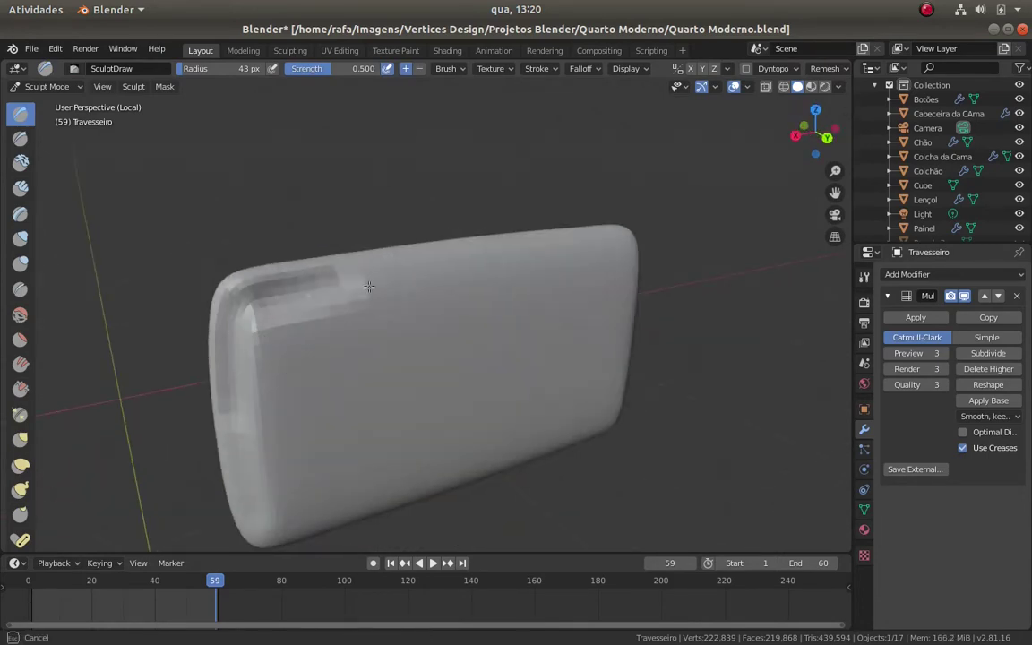
middle_click_drag(307, 392, 373, 503)
middle_click_drag(506, 507, 699, 510)
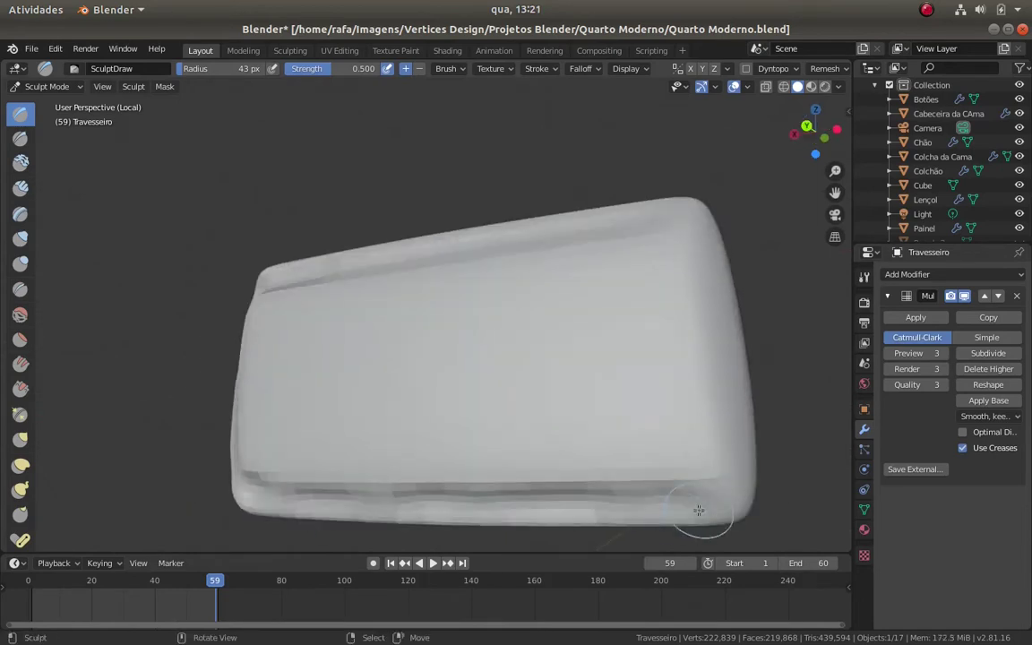
middle_click_drag(680, 212, 302, 337)
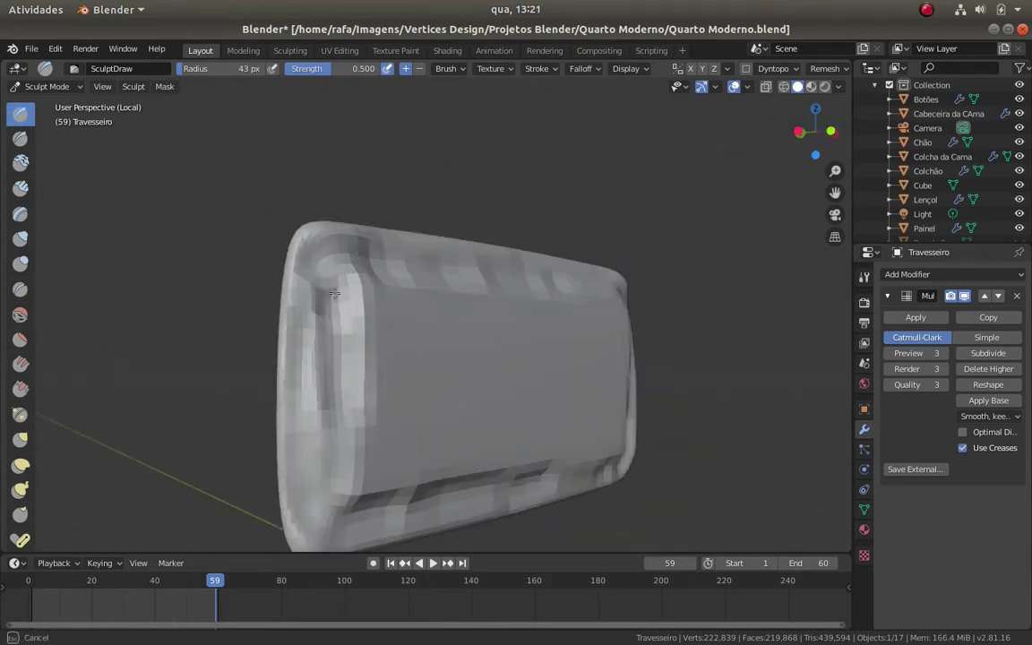
middle_click_drag(569, 274, 301, 476)
Keep reshaping the pillow from frontal, side and head-on angles
middle_click_drag(636, 497, 794, 401)
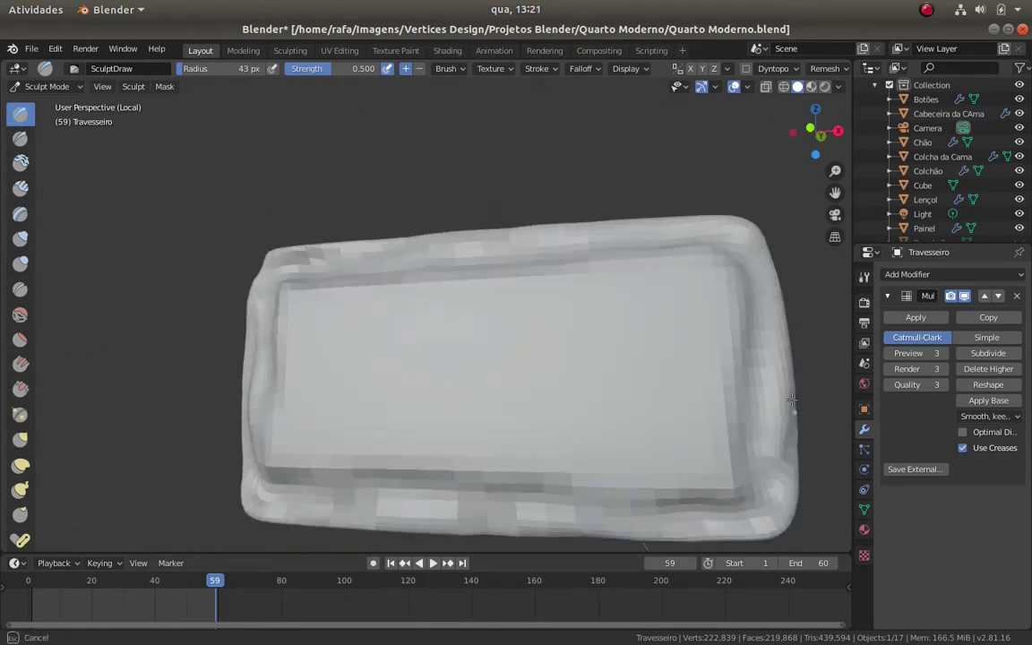
mouse_move(661, 263)
middle_mouse_down()
mouse_move(544, 310)
mouse_move(581, 504)
mouse_move(150, 471)
middle_mouse_up()
mouse_move(96, 254)
middle_mouse_down()
mouse_move(362, 384)
mouse_move(15, 305)
middle_mouse_up()
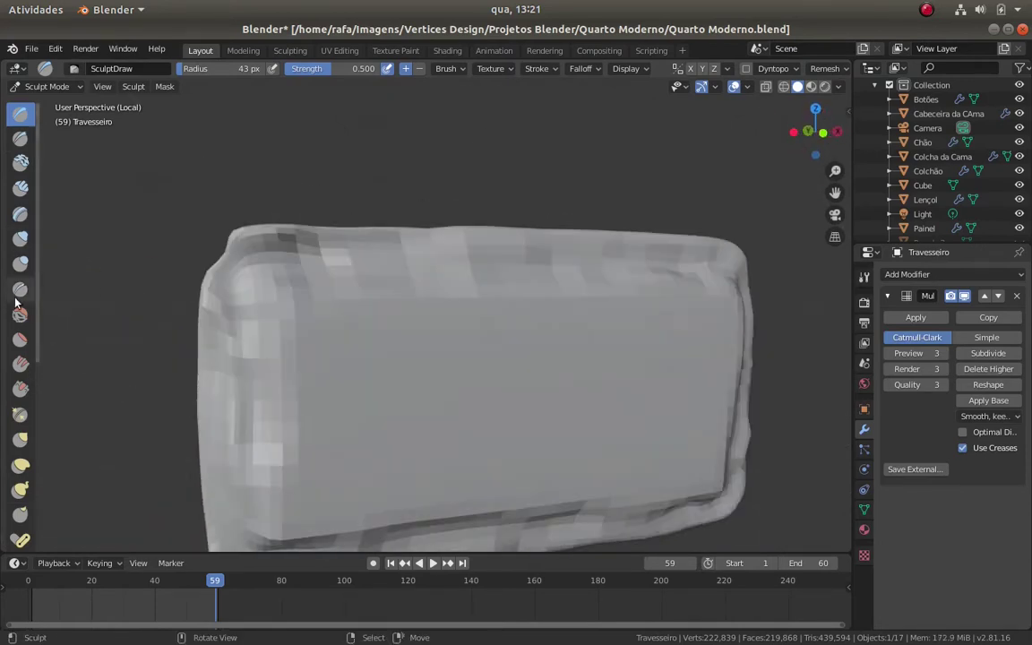
mouse_move(743, 251)
middle_mouse_down()
mouse_move(223, 350)
mouse_move(228, 439)
middle_mouse_up()
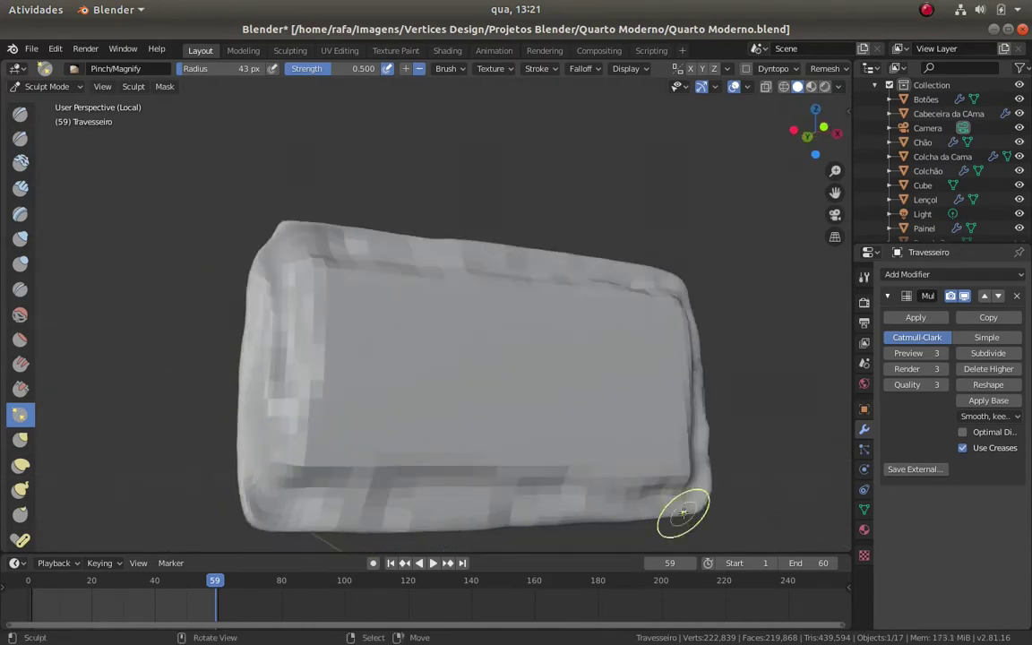
mouse_move(682, 513)
middle_mouse_down()
mouse_move(627, 377)
mouse_move(674, 309)
mouse_move(217, 341)
mouse_move(164, 434)
middle_mouse_up()
mouse_move(189, 526)
middle_mouse_down()
mouse_move(254, 491)
mouse_move(544, 461)
mouse_move(380, 346)
mouse_move(492, 408)
mouse_move(461, 401)
mouse_move(350, 498)
middle_mouse_up()
Add lumps with the Draw brush, then soften the surface with Smooth
key("x")
middle_click_drag(630, 420, 227, 395)
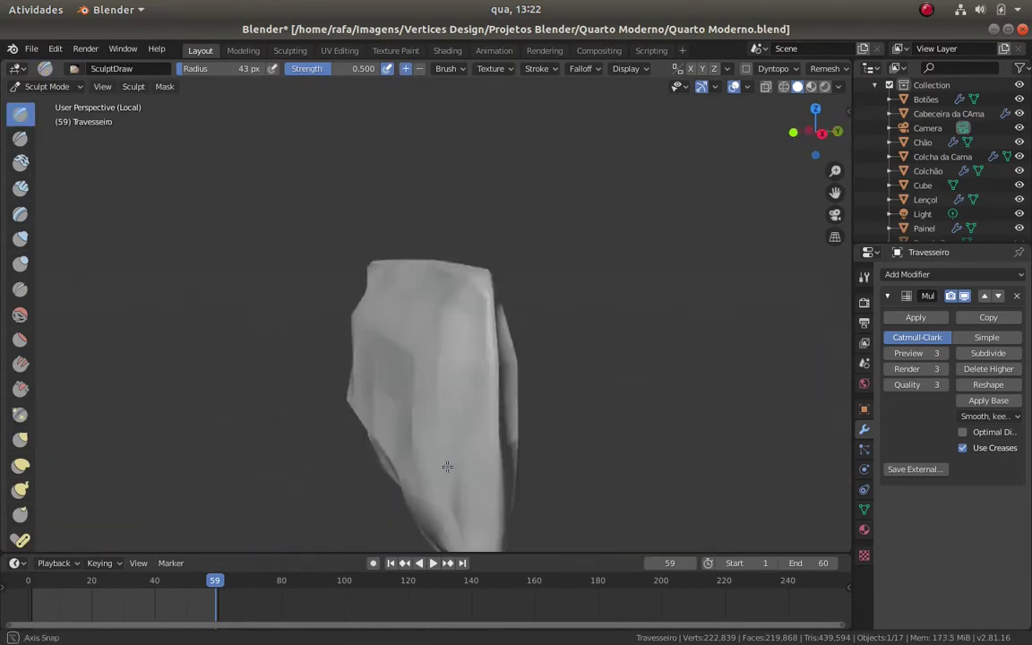
mouse_move(490, 409)
middle_mouse_down()
mouse_move(314, 420)
mouse_move(269, 377)
mouse_move(219, 356)
mouse_move(527, 408)
middle_mouse_up()
key("shift+s")
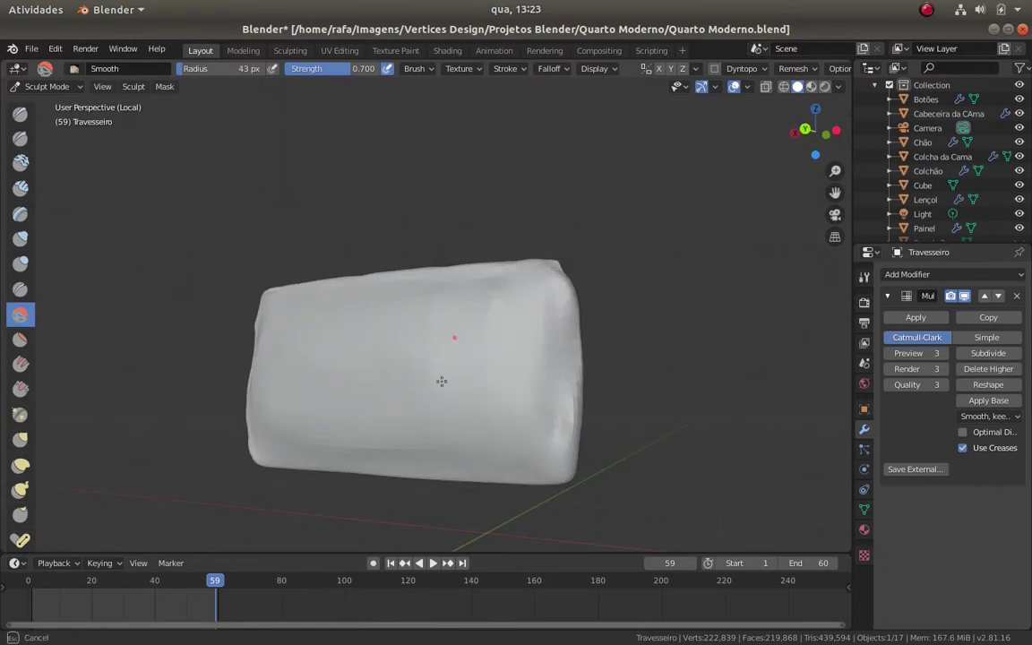
mouse_move(322, 463)
middle_mouse_down()
mouse_move(318, 292)
mouse_move(502, 298)
middle_mouse_up()
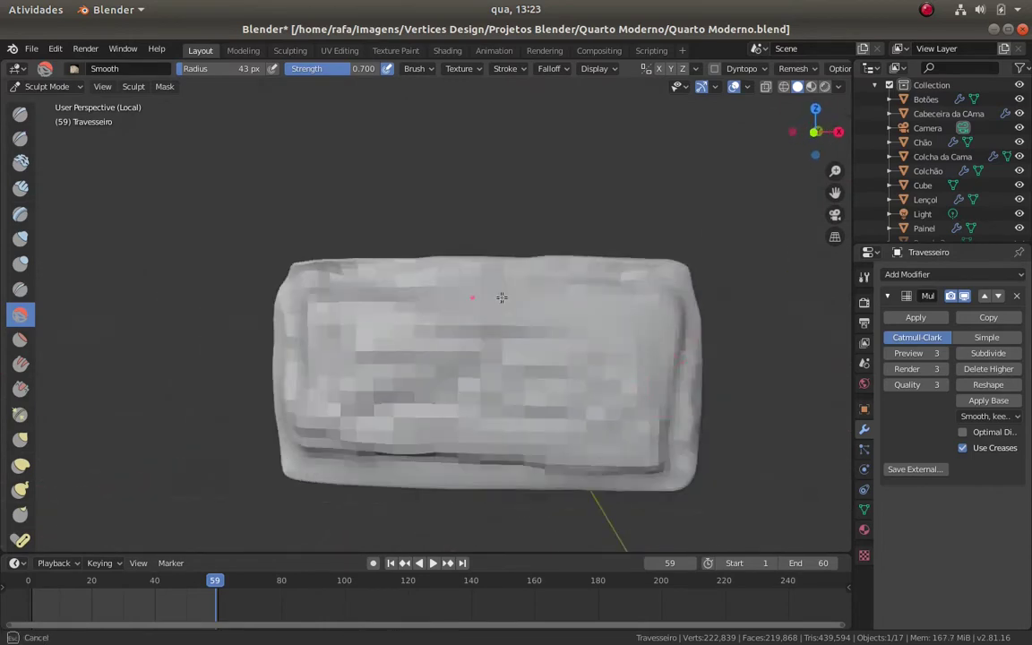
mouse_move(286, 423)
middle_mouse_down()
mouse_move(491, 380)
mouse_move(296, 395)
mouse_move(380, 426)
middle_mouse_up()
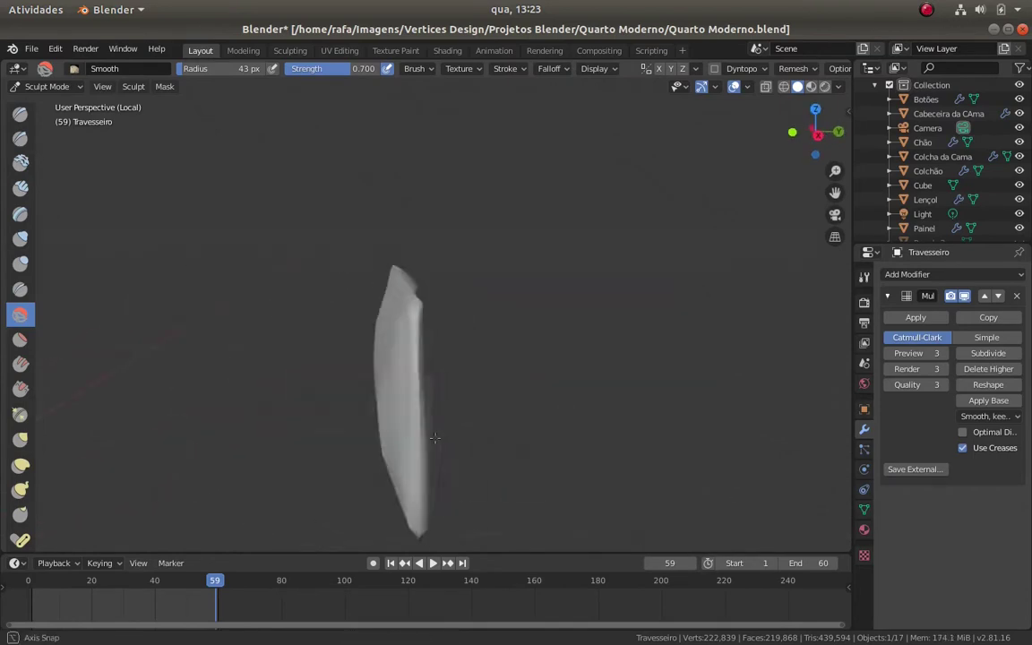
Build up Clay Strips on the pillow's front face and smooth the result
left_click(20, 112)
left_click(19, 187)
left_click_drag(467, 352, 188, 490)
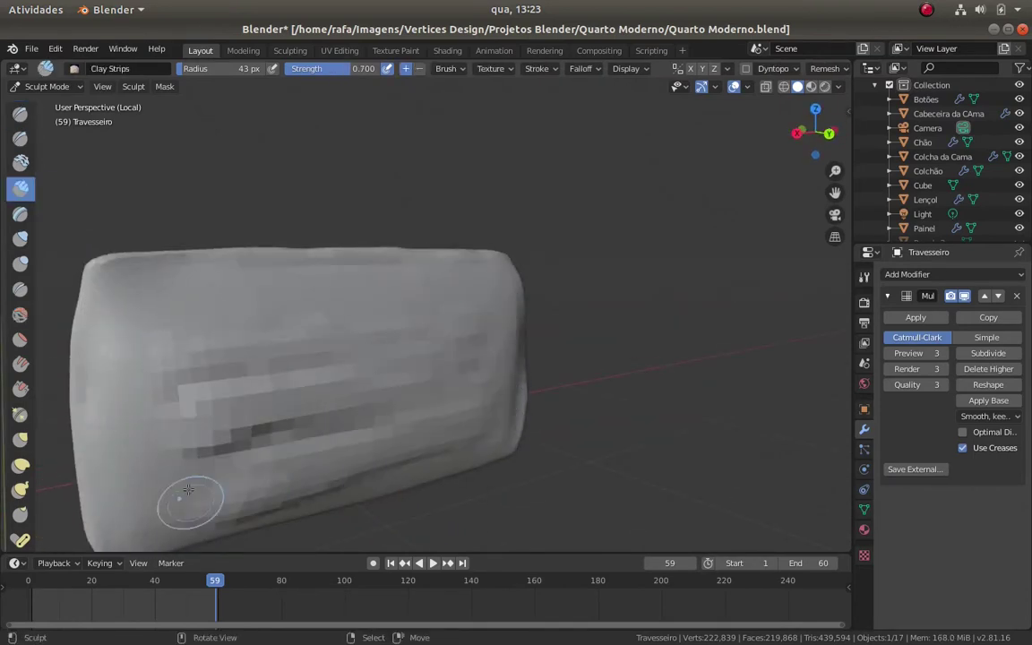
mouse_move(345, 431)
middle_mouse_down()
mouse_move(454, 421)
mouse_move(342, 342)
mouse_move(456, 346)
mouse_move(587, 300)
middle_mouse_up()
middle_click_drag(582, 462, 516, 410)
key("s")
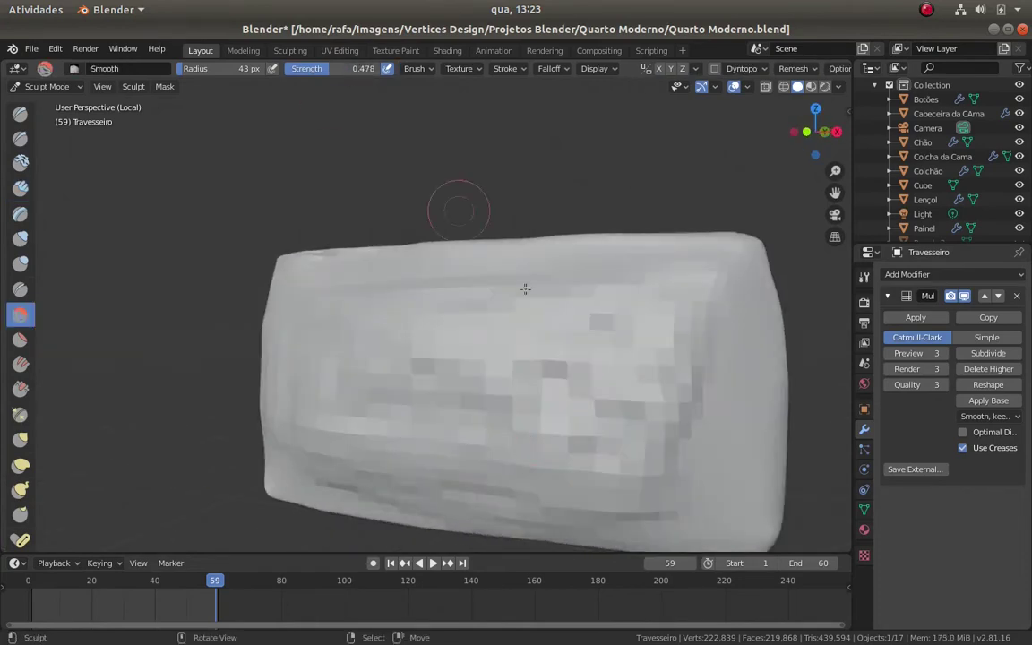
mouse_move(525, 289)
middle_mouse_down()
mouse_move(415, 295)
mouse_move(649, 522)
middle_mouse_up()
middle_click_drag(295, 392, 138, 329)
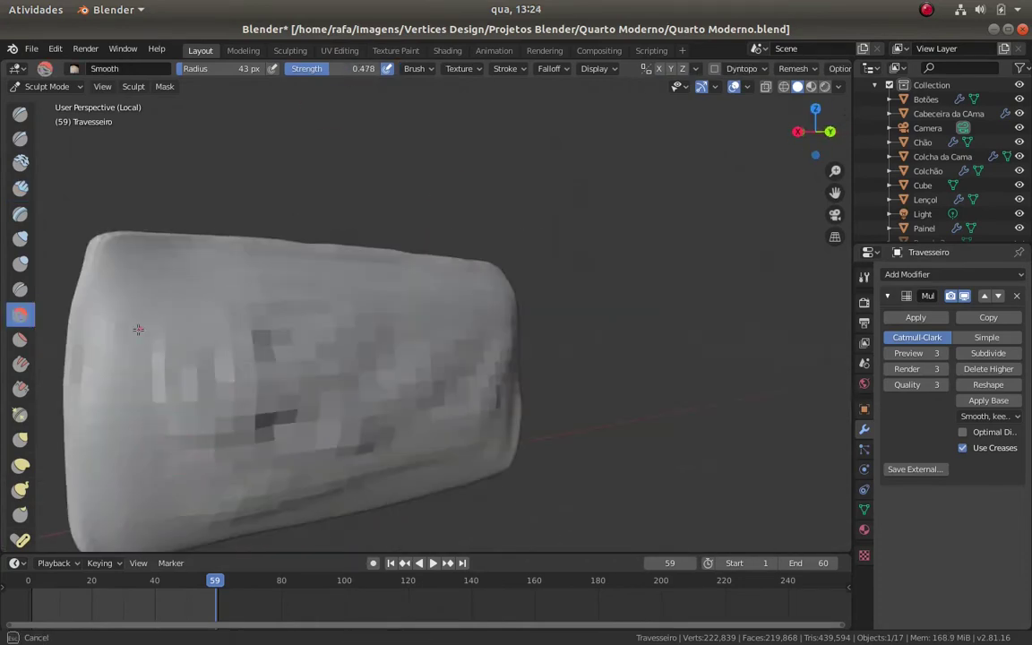
mouse_move(281, 332)
middle_mouse_down()
mouse_move(576, 362)
mouse_move(50, 221)
middle_mouse_up()
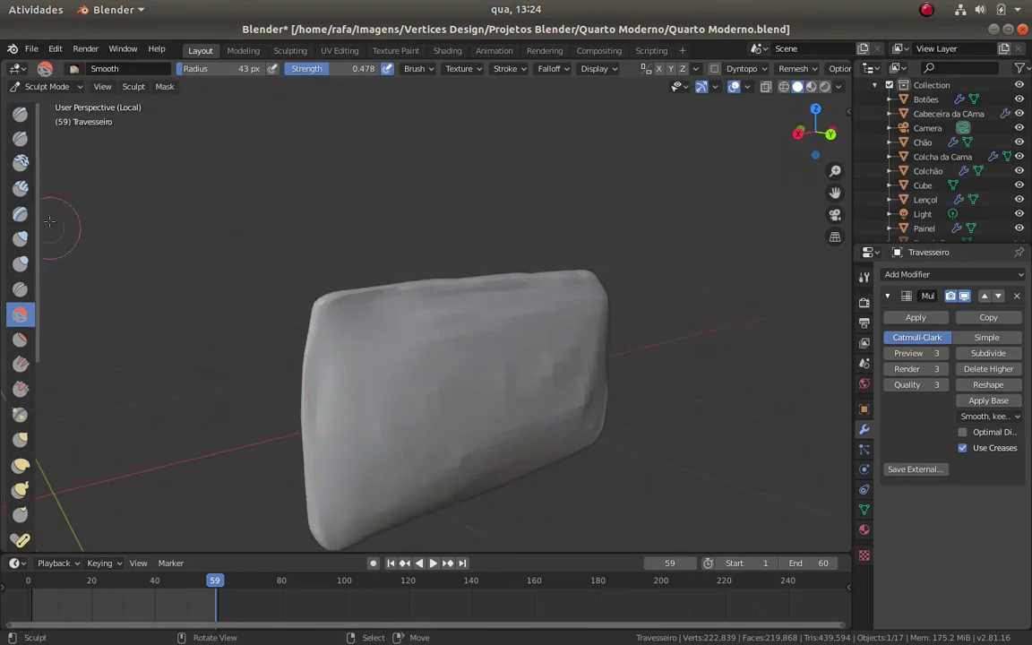
Carve wrinkled seams around the pillow's edges with the Crease brush
left_click(20, 291)
mouse_move(269, 305)
middle_mouse_down()
mouse_move(380, 306)
mouse_move(569, 399)
middle_mouse_up()
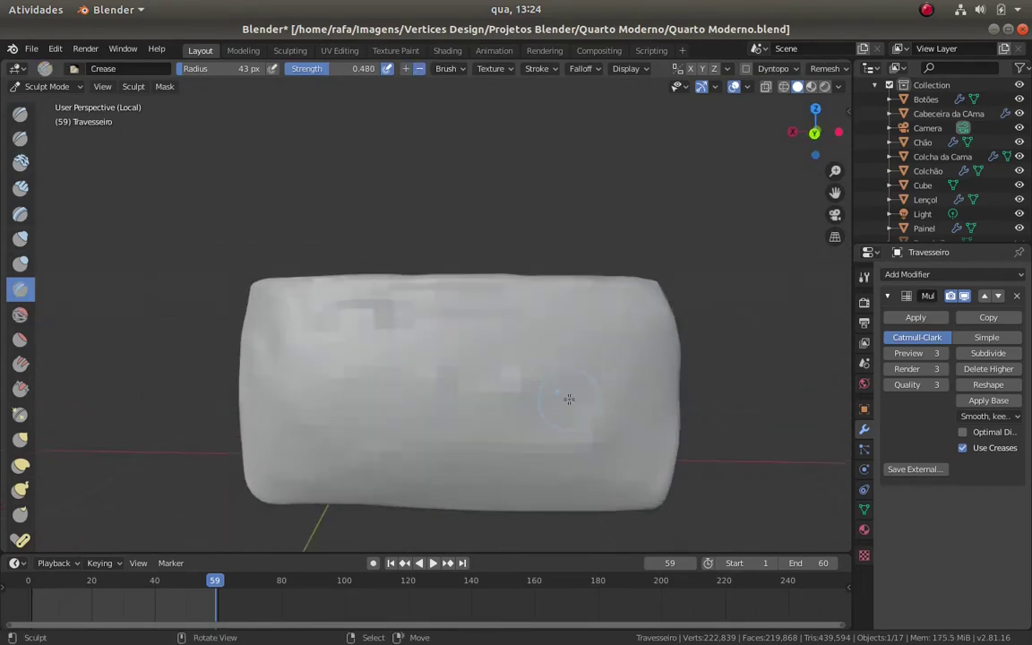
mouse_move(493, 320)
middle_mouse_down()
mouse_move(641, 311)
mouse_move(667, 387)
middle_mouse_up()
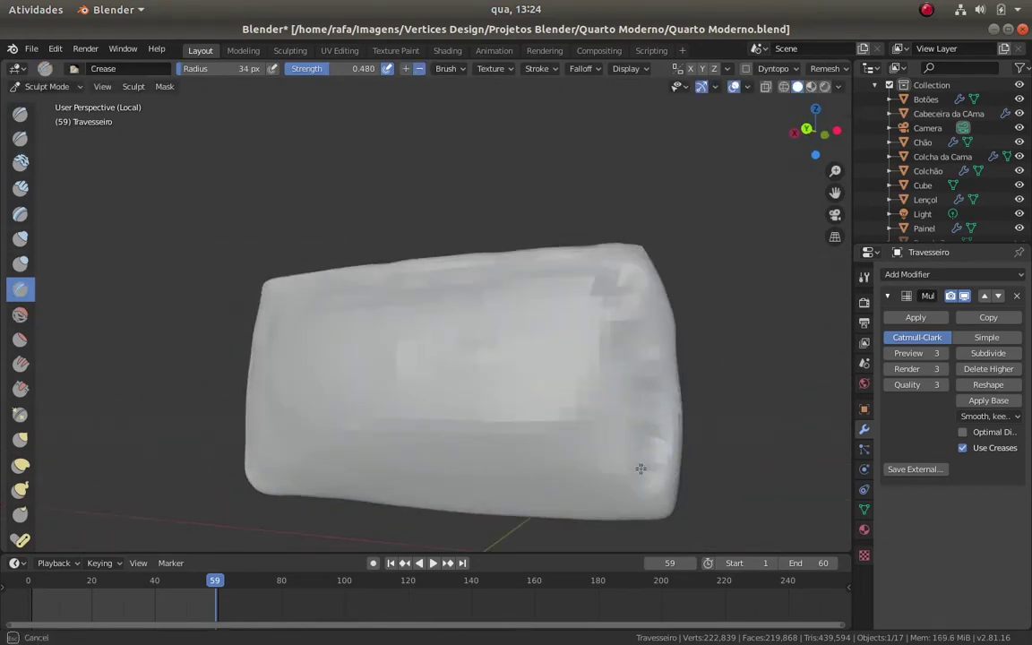
middle_click_drag(641, 468, 460, 508)
middle_click_drag(281, 481, 297, 449)
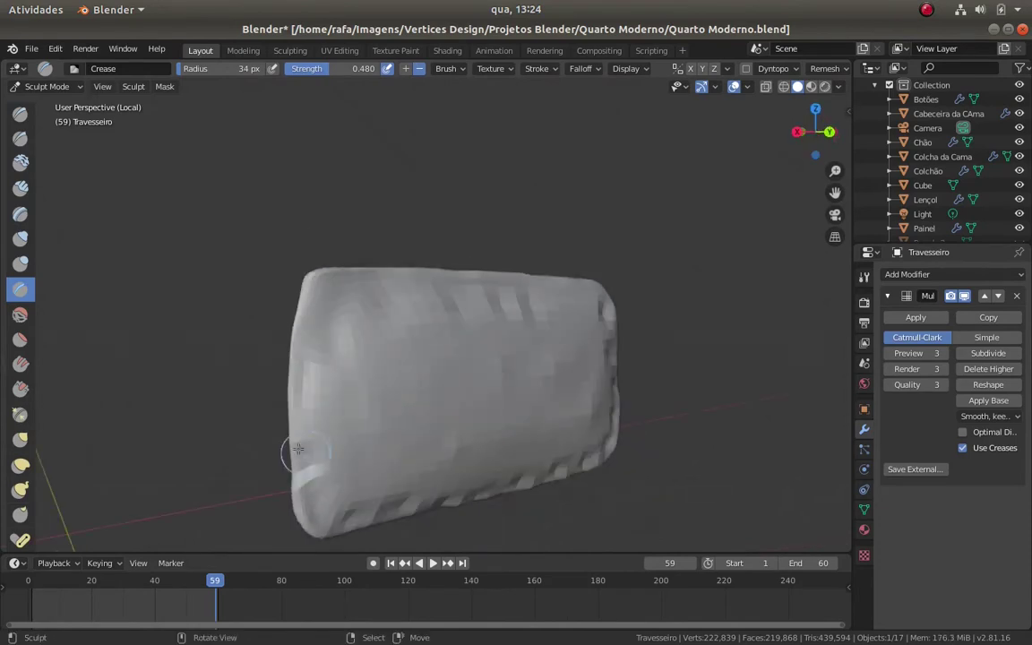
middle_click_drag(332, 397, 403, 349)
mouse_move(424, 290)
middle_mouse_down()
mouse_move(265, 486)
mouse_move(528, 364)
mouse_move(247, 347)
middle_mouse_up()
mouse_move(256, 453)
middle_mouse_down()
mouse_move(376, 427)
mouse_move(216, 273)
middle_mouse_up()
middle_click_drag(370, 275, 274, 465)
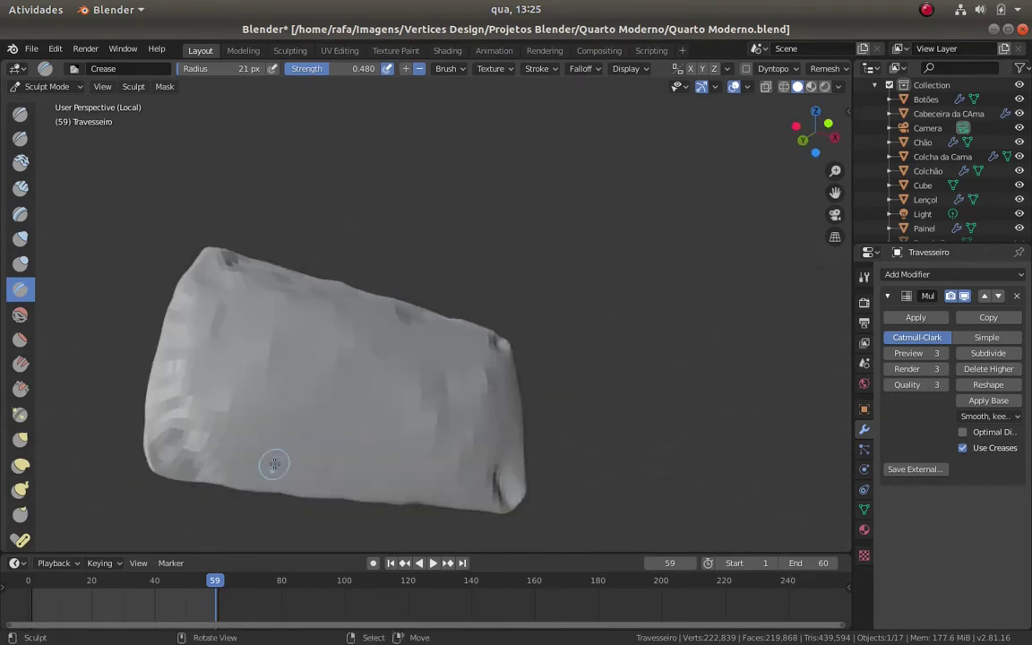
middle_click_drag(413, 505, 484, 403)
Add more Clay Strips bulk on the pillow's front and sides
key("c")
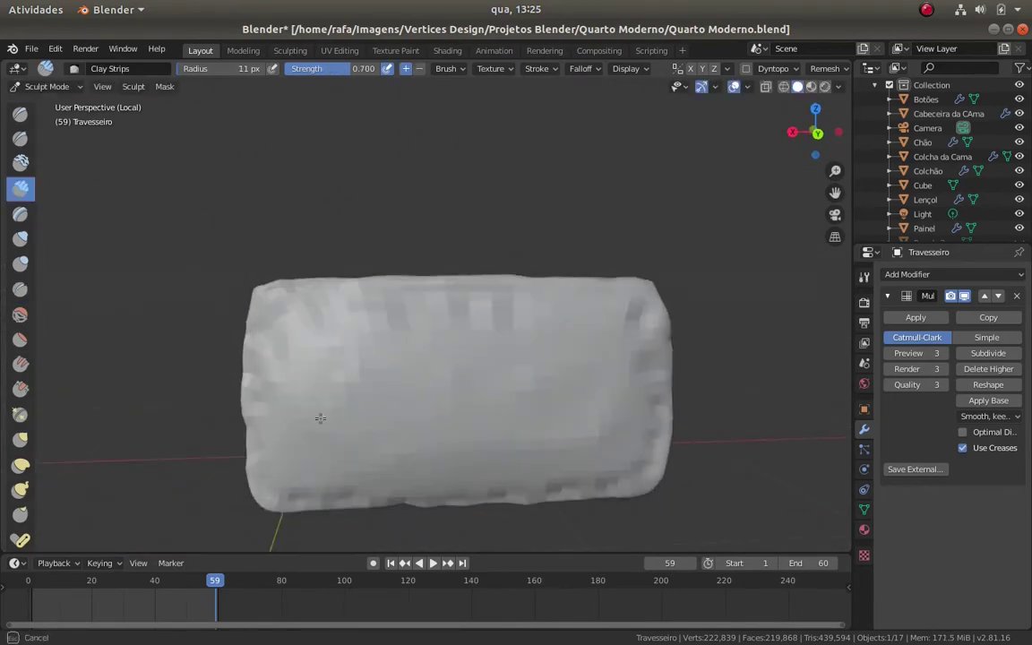
mouse_move(422, 371)
middle_mouse_down()
mouse_move(500, 369)
mouse_move(500, 349)
middle_mouse_up()
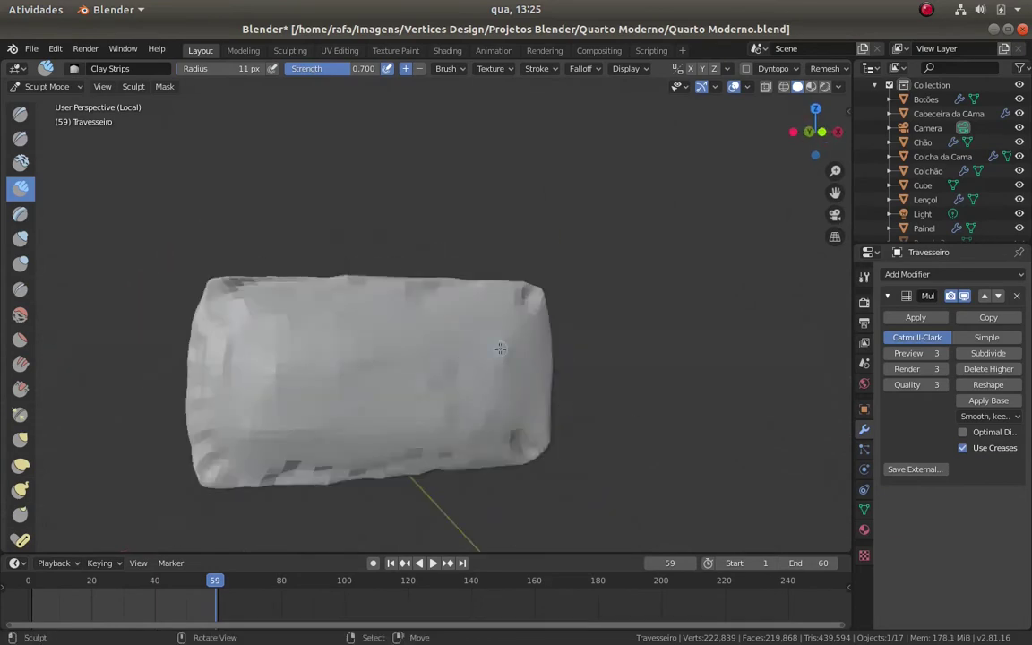
middle_click_drag(326, 313, 404, 345)
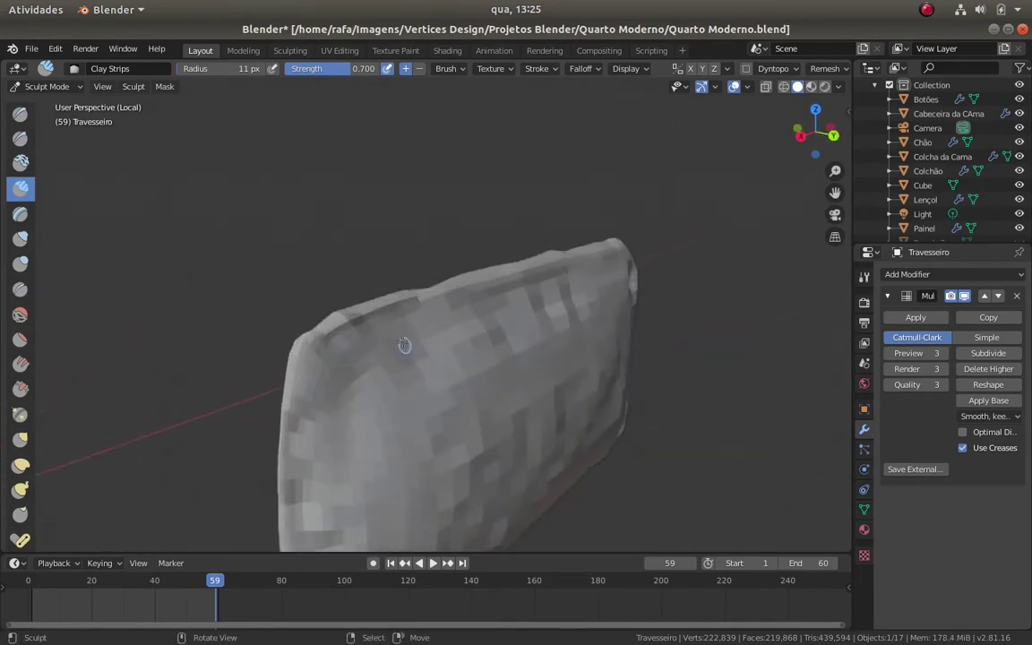
mouse_move(300, 380)
middle_mouse_down()
mouse_move(675, 377)
mouse_move(535, 273)
middle_mouse_up()
middle_click_drag(363, 281, 213, 315)
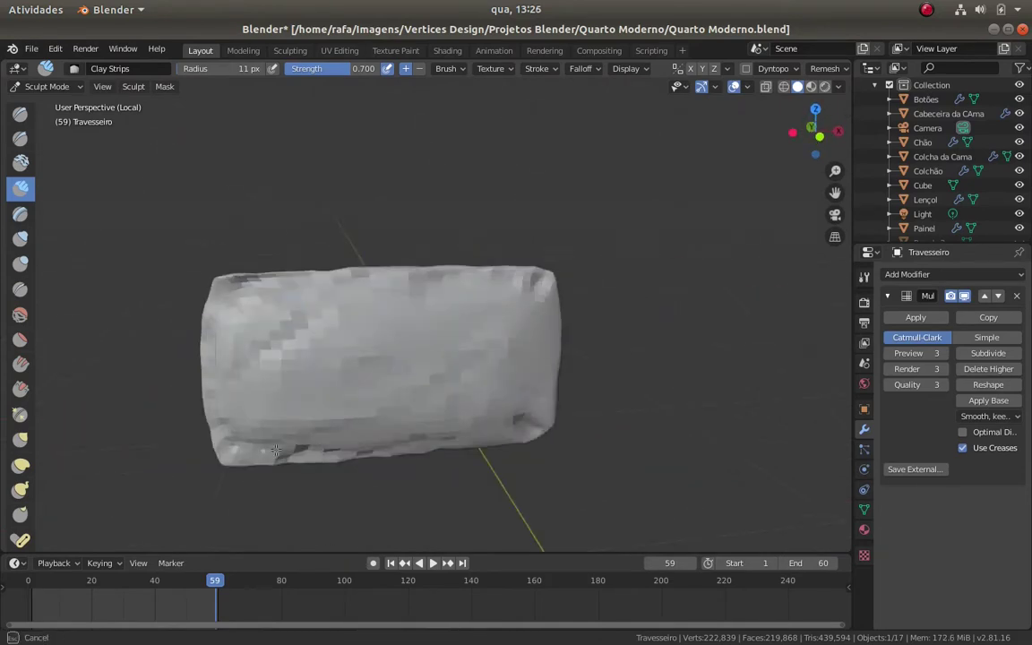
middle_click_drag(540, 420, 438, 437)
Briefly switch to Object Mode, zoom in on the pillow, then return to Sculpt Mode
left_click(46, 86)
left_click(41, 100)
left_click(191, 86)
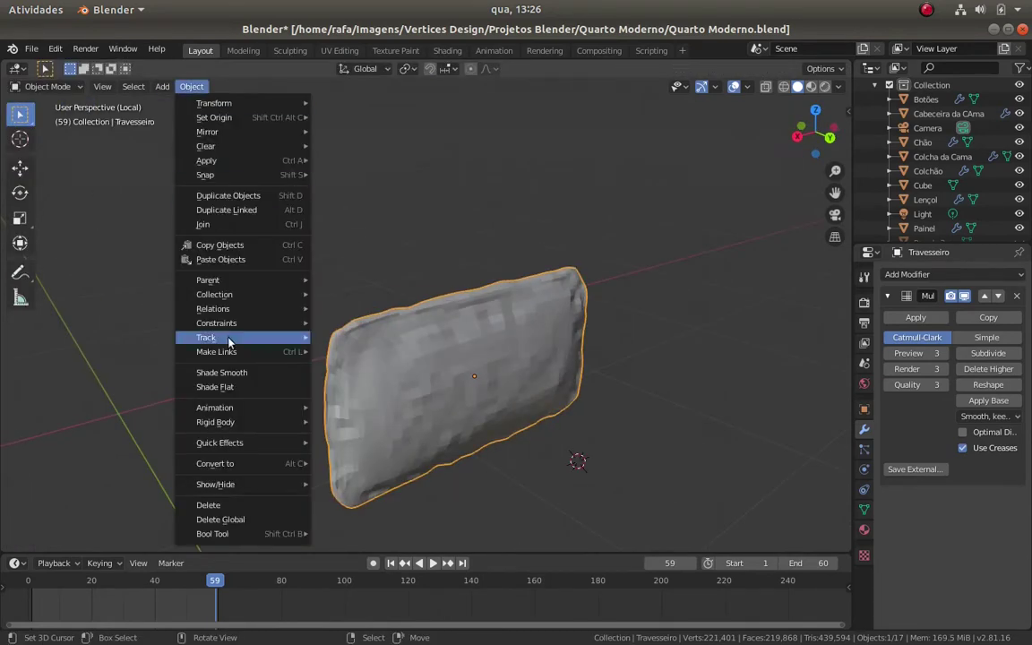
mouse_move(355, 367)
middle_mouse_down()
mouse_move(500, 401)
mouse_move(438, 362)
mouse_move(281, 411)
mouse_move(481, 399)
mouse_move(323, 288)
middle_mouse_up()
left_click(47, 86)
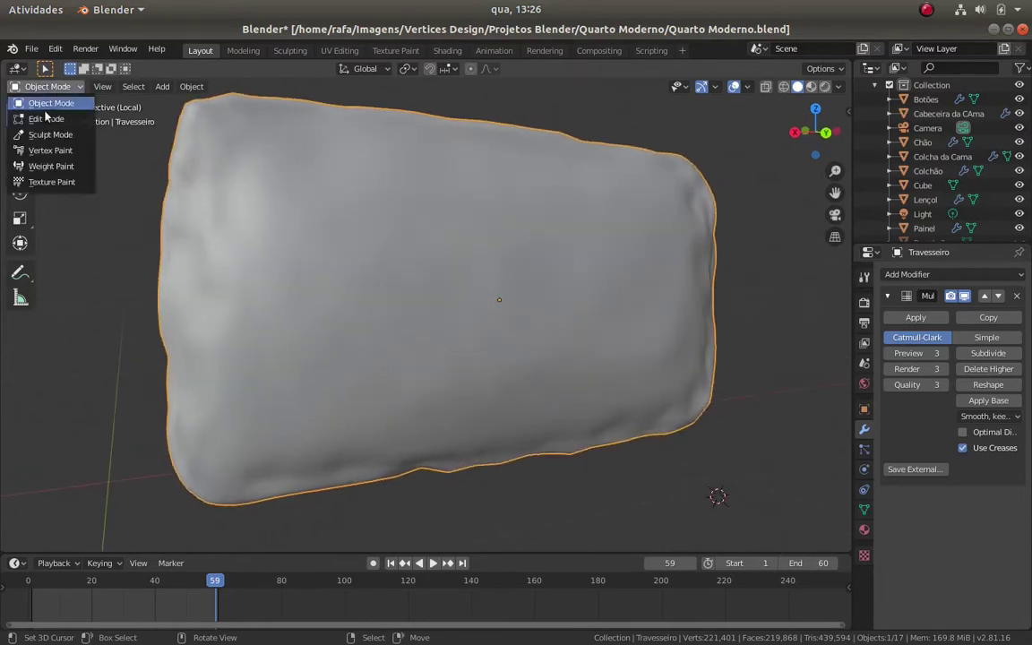
left_click(36, 137)
scroll(332, 460, "down", 2)
Pull Travesseiro's edges into a puffy shape with the Grab brush, checking from several angles
key("g")
mouse_move(207, 496)
middle_mouse_down()
mouse_move(282, 489)
mouse_move(275, 459)
mouse_move(237, 418)
middle_mouse_up()
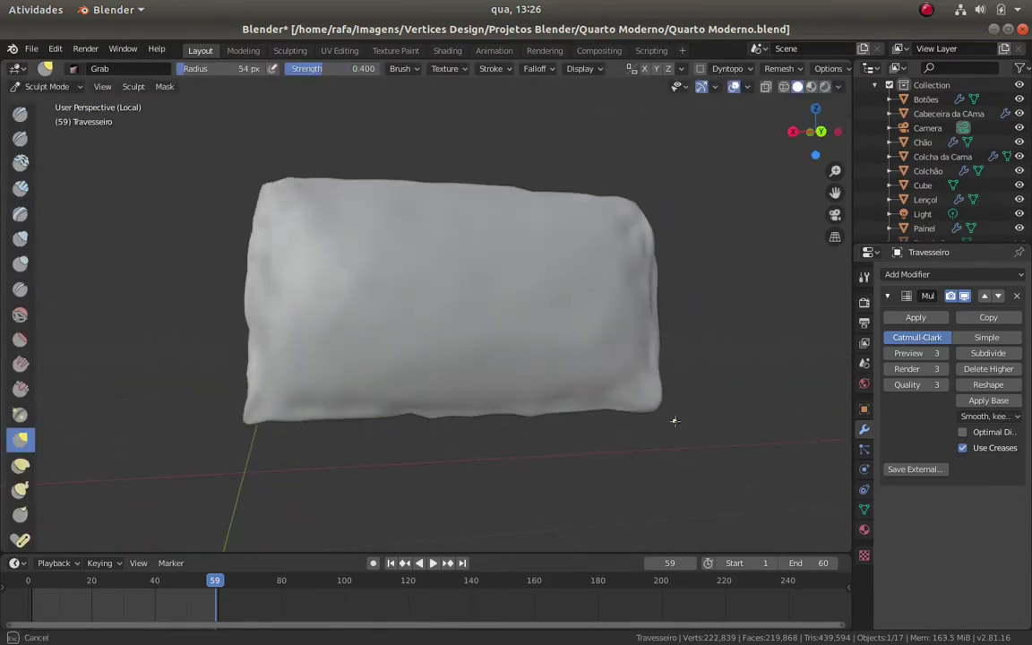
mouse_move(674, 420)
middle_mouse_down()
mouse_move(443, 328)
mouse_move(694, 228)
middle_mouse_up()
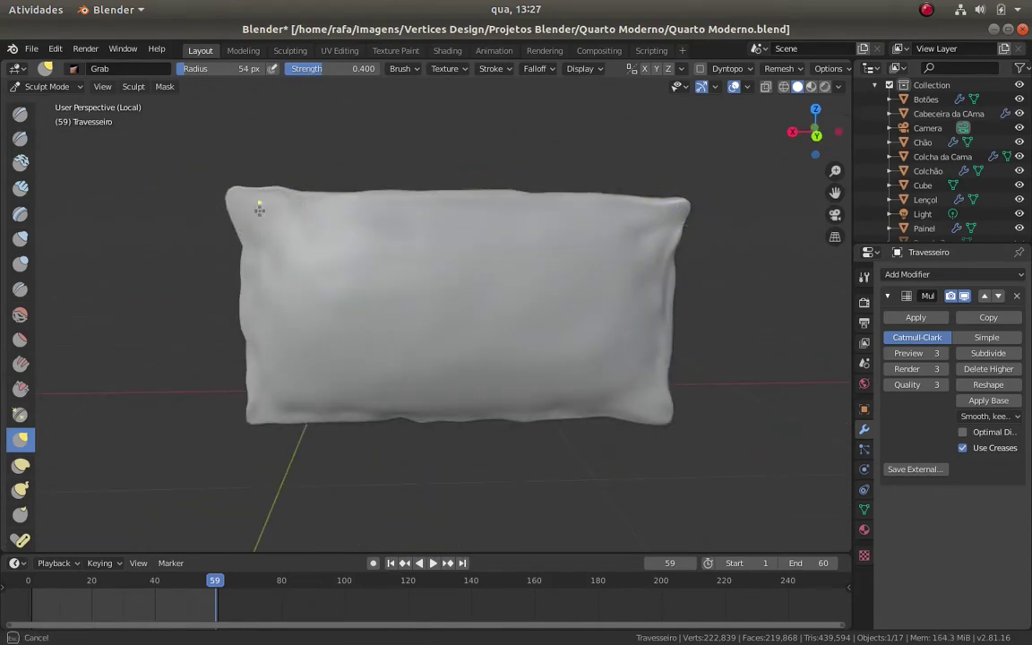
mouse_move(270, 291)
middle_mouse_down()
mouse_move(346, 305)
mouse_move(647, 302)
middle_mouse_up()
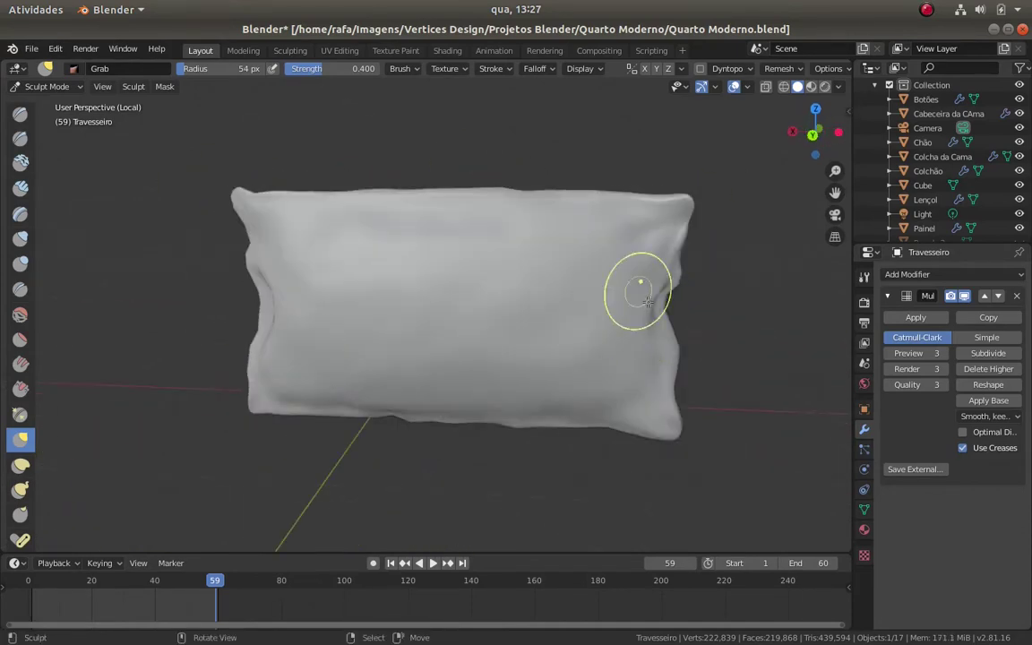
middle_click_drag(405, 207, 474, 237)
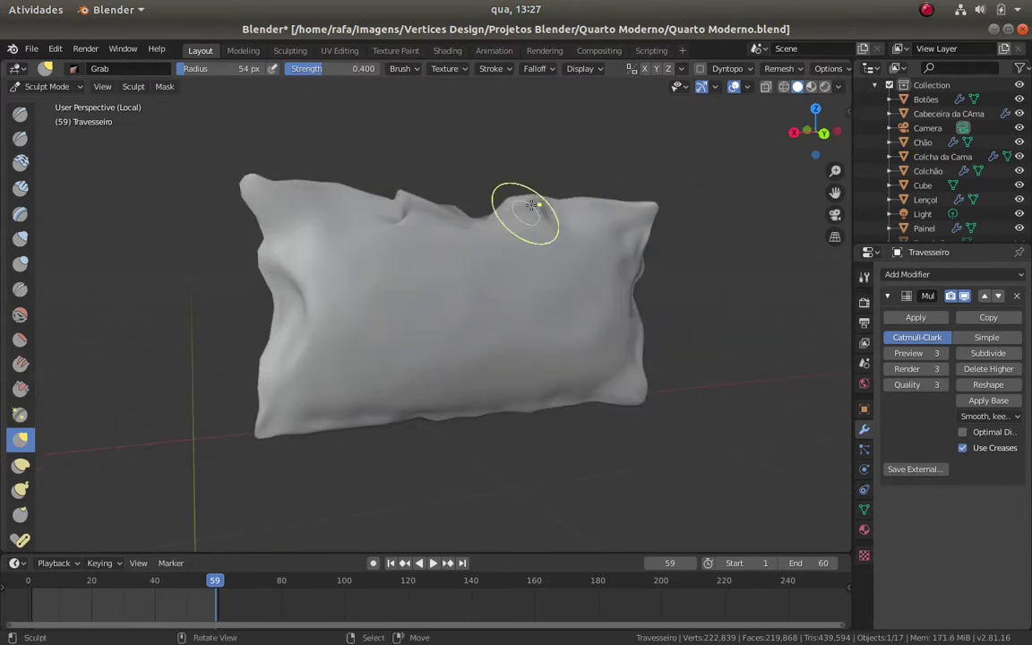
mouse_move(532, 205)
middle_mouse_down()
mouse_move(364, 265)
mouse_move(448, 295)
middle_mouse_up()
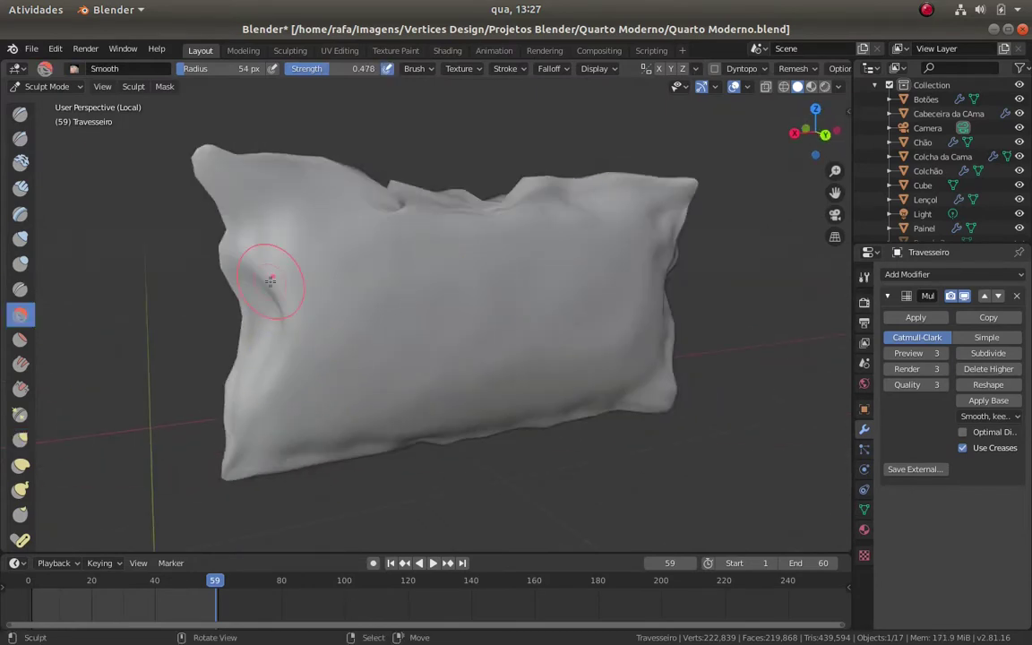
mouse_move(260, 401)
middle_mouse_down()
mouse_move(392, 171)
mouse_move(726, 309)
mouse_move(669, 434)
mouse_move(297, 233)
mouse_move(336, 350)
mouse_move(287, 277)
mouse_move(479, 166)
mouse_move(402, 375)
mouse_move(81, 274)
middle_mouse_up()
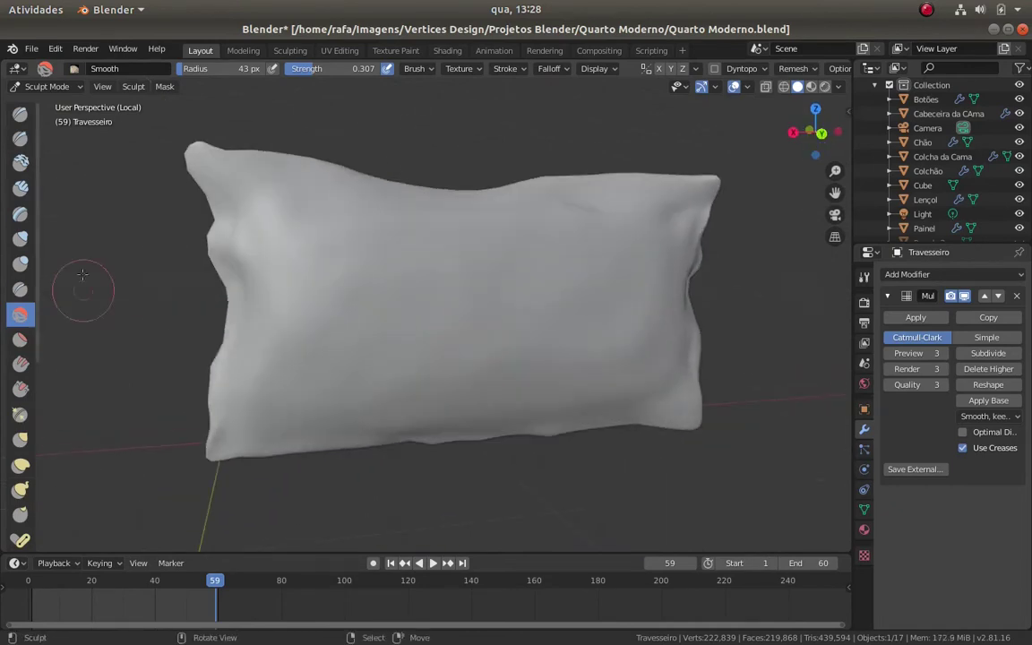
mouse_move(551, 284)
middle_mouse_down()
mouse_move(435, 293)
mouse_move(496, 373)
middle_mouse_up()
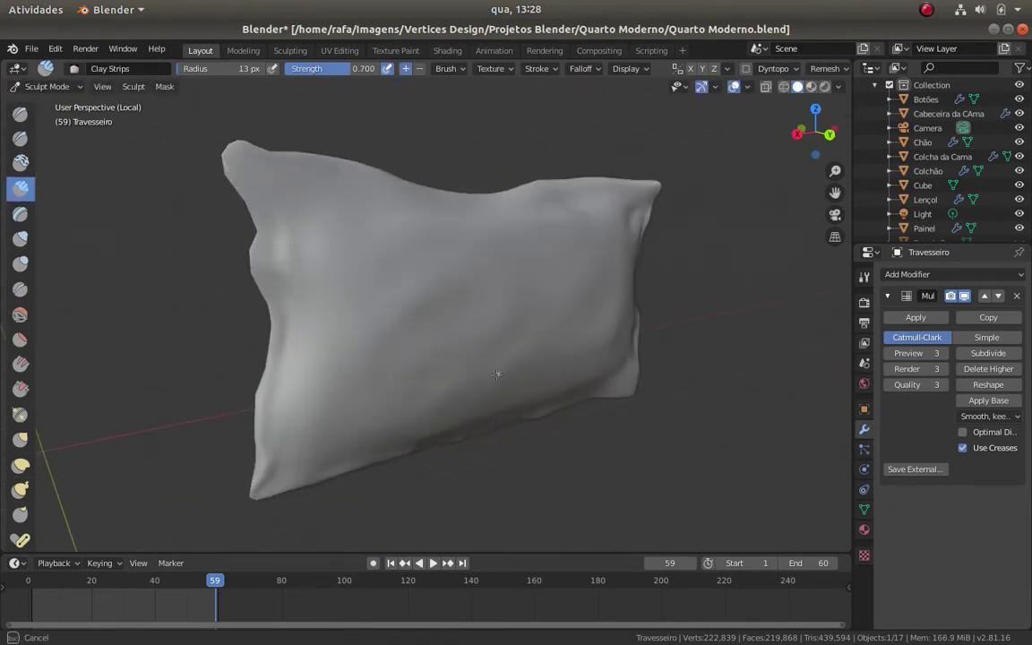
mouse_move(596, 205)
middle_mouse_down()
mouse_move(480, 405)
mouse_move(663, 375)
mouse_move(667, 278)
middle_mouse_up()
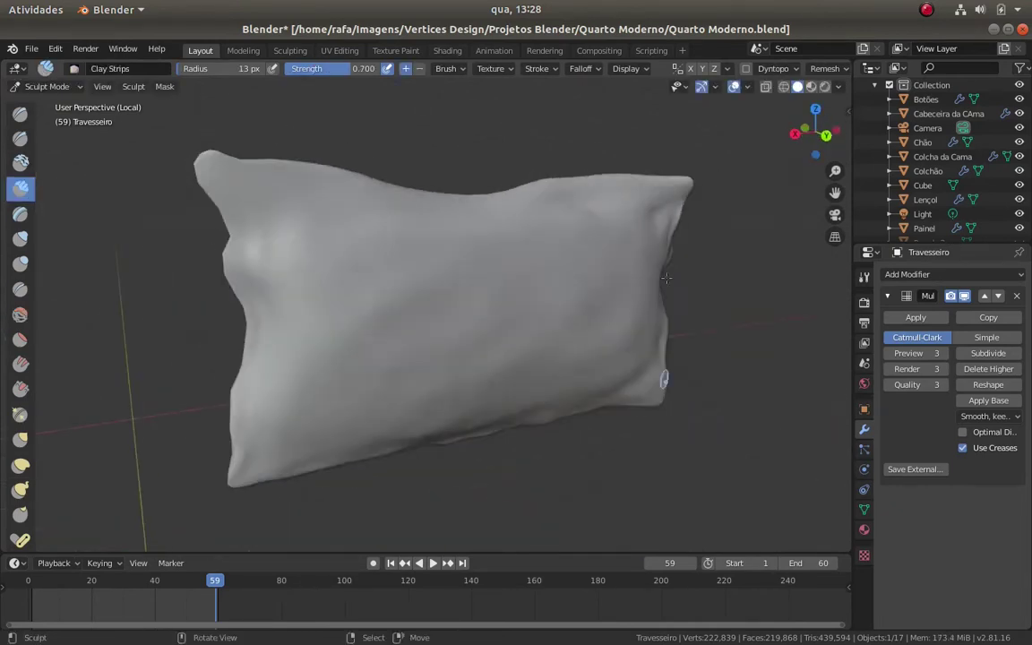
middle_click_drag(678, 201, 497, 319)
mouse_move(325, 318)
middle_mouse_down()
mouse_move(461, 358)
mouse_move(394, 375)
mouse_move(599, 375)
mouse_move(581, 323)
middle_mouse_up()
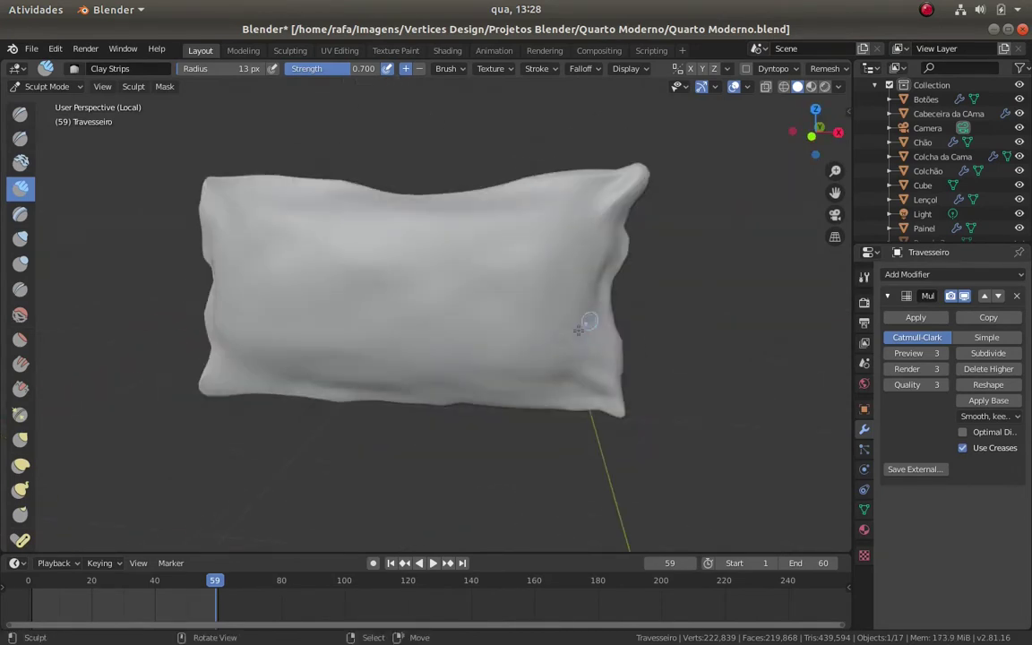
Zoom in and check the pillow's thickness edge-on, viewing its mesh wireframe
scroll(700, 331, "up", 3)
scroll(487, 352, "down", 3)
scroll(136, 336, "up", 2)
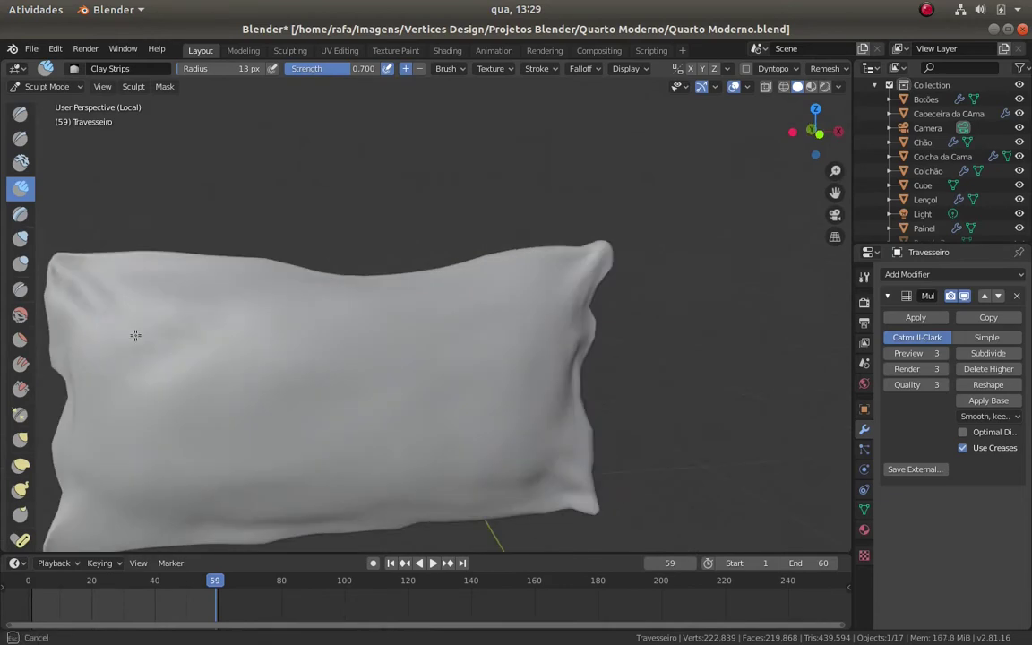
scroll(148, 454, "up", 1)
mouse_move(148, 454)
middle_mouse_down()
mouse_move(431, 451)
mouse_move(363, 453)
middle_mouse_up()
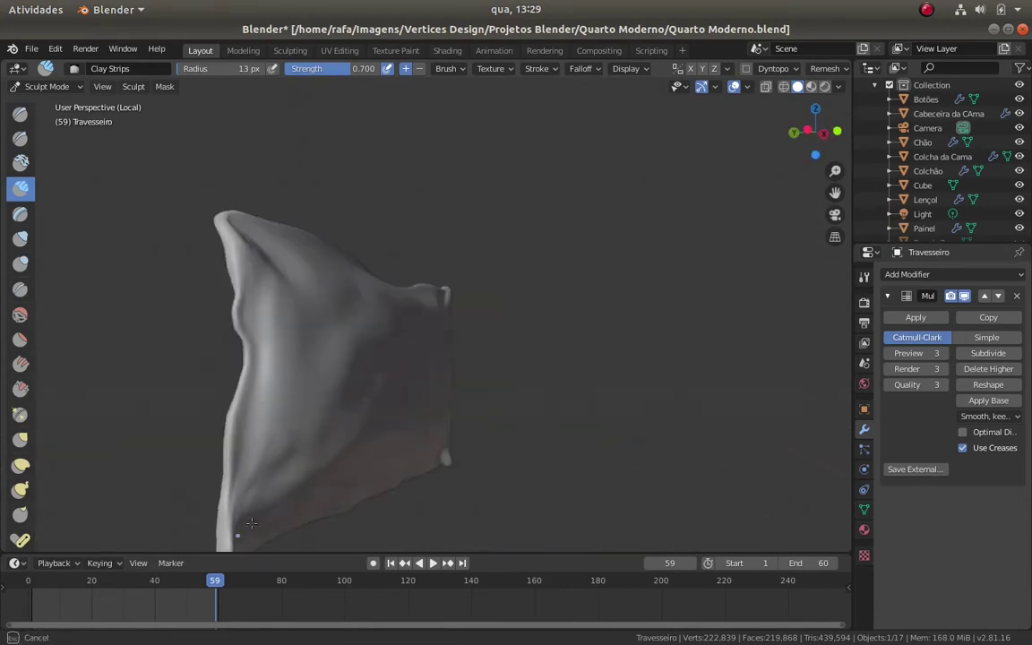
scroll(252, 524, "down", 3)
mouse_move(362, 403)
middle_mouse_down()
mouse_move(408, 433)
mouse_move(466, 358)
mouse_move(502, 341)
mouse_move(411, 321)
mouse_move(330, 346)
middle_mouse_up()
key("Tab")
key("Tab")
scroll(516, 309, "up", 2)
scroll(460, 427, "down", 3)
scroll(455, 415, "up", 3)
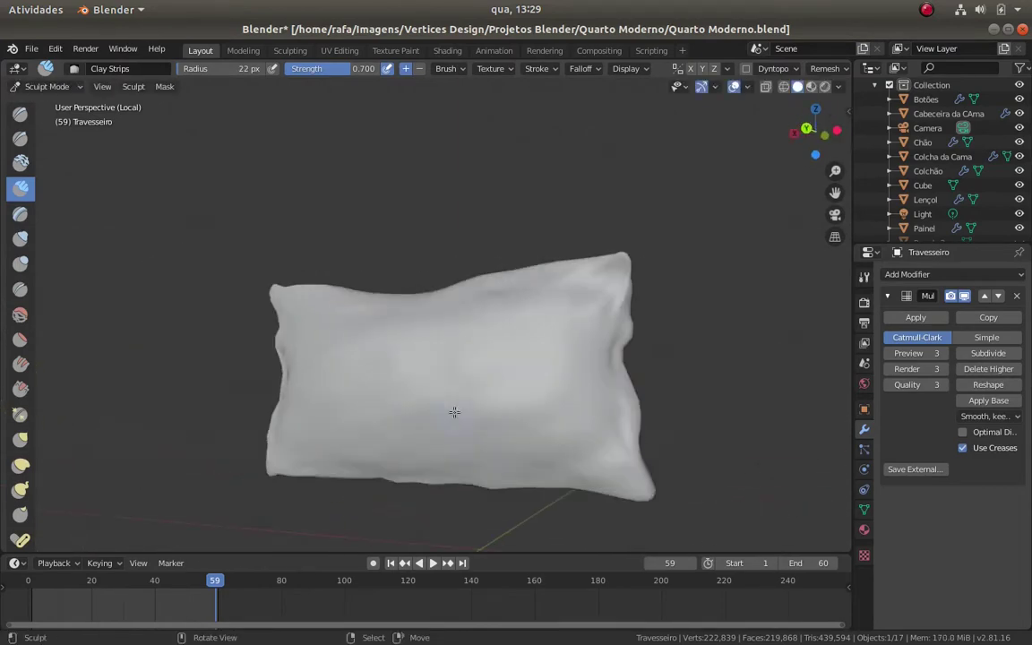
Return to Object Mode, deselect the pillow and view it in the scene
key("ctrl+Tab")
key("alt+a")
mouse_move(357, 396)
middle_mouse_down()
mouse_move(611, 392)
mouse_move(507, 427)
mouse_move(516, 431)
mouse_move(338, 455)
mouse_move(576, 364)
mouse_move(369, 388)
mouse_move(538, 404)
mouse_move(681, 385)
middle_mouse_up()
middle_click_drag(502, 376, 295, 347)
scroll(295, 347, "down", 2)
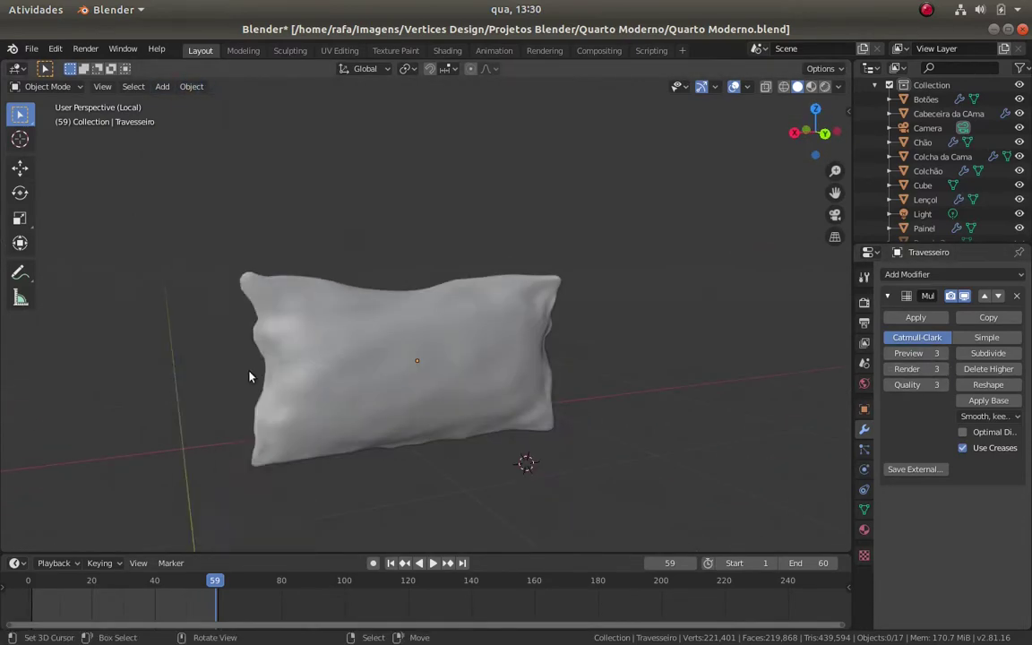
middle_click_drag(224, 333, 361, 431)
Exit local view, tilt the pillow and slide it along Y against the headboard
key("KP_Divide")
left_click(277, 363)
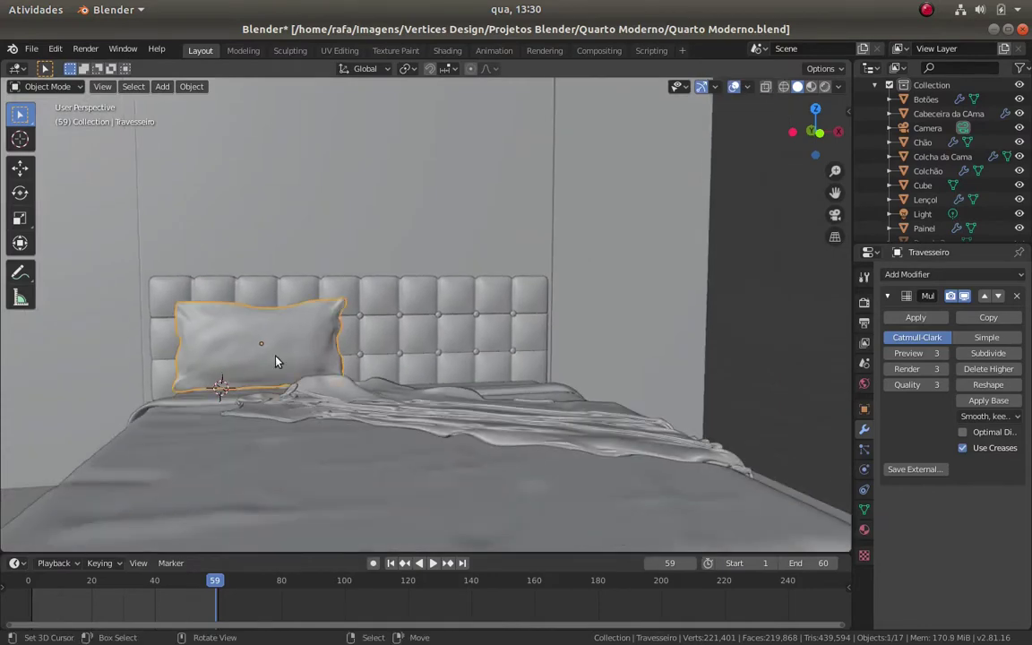
key("KP_3")
key("r")
left_click(538, 395)
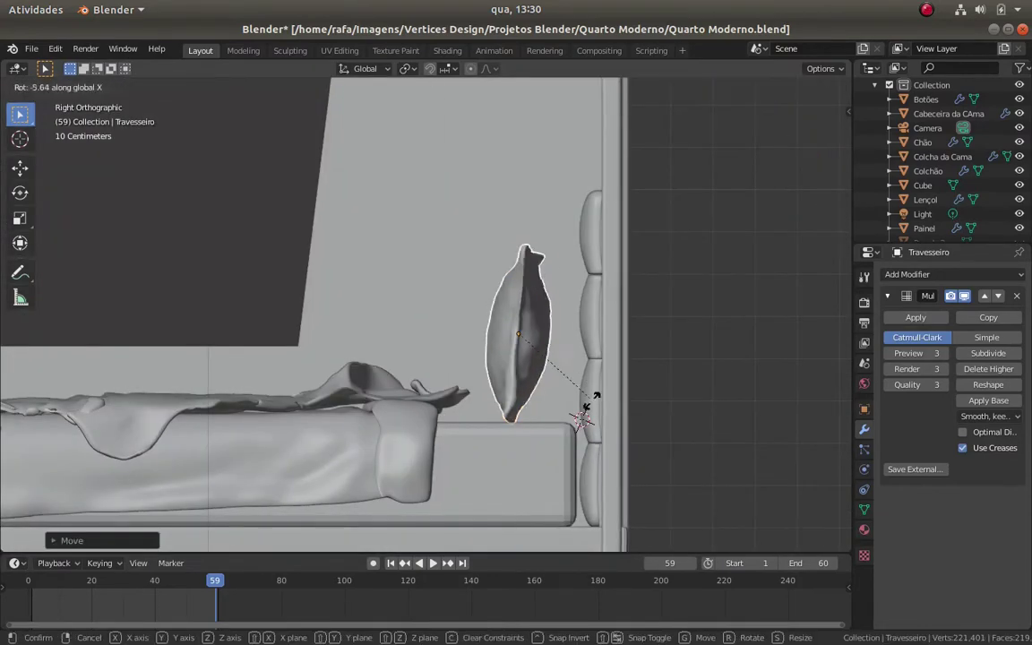
key("g")
key("y")
left_click(537, 394)
middle_click_drag(538, 395, 357, 403)
scroll(346, 341, "down", 2)
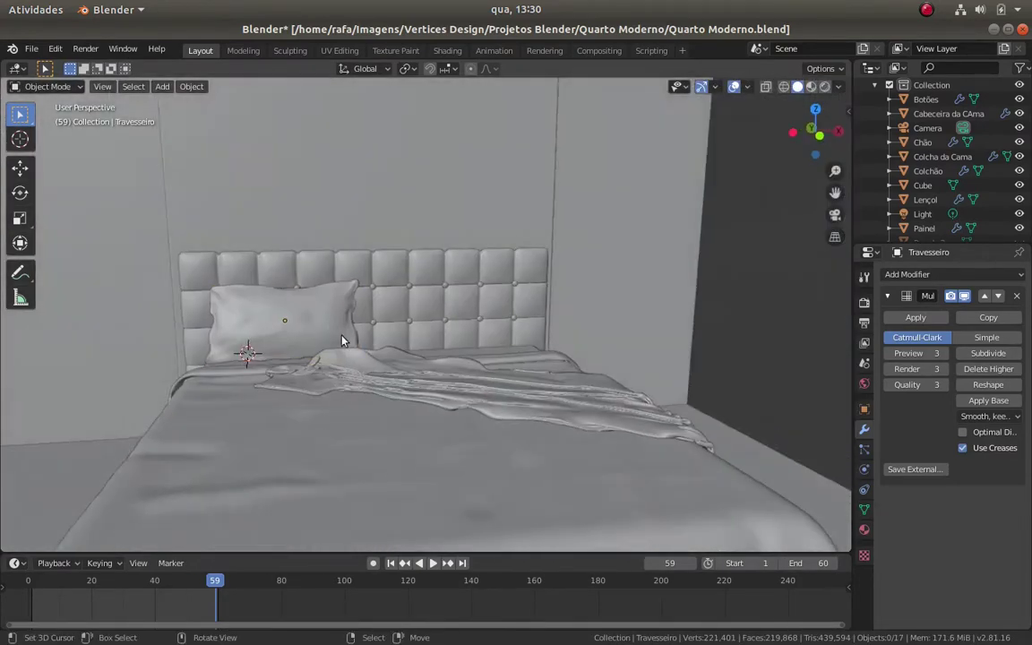
Duplicate the pillow onto the bed's right side and rotate the copy
key("KP_1")
scroll(369, 365, "up", 4)
key("shift+d")
left_click(654, 337)
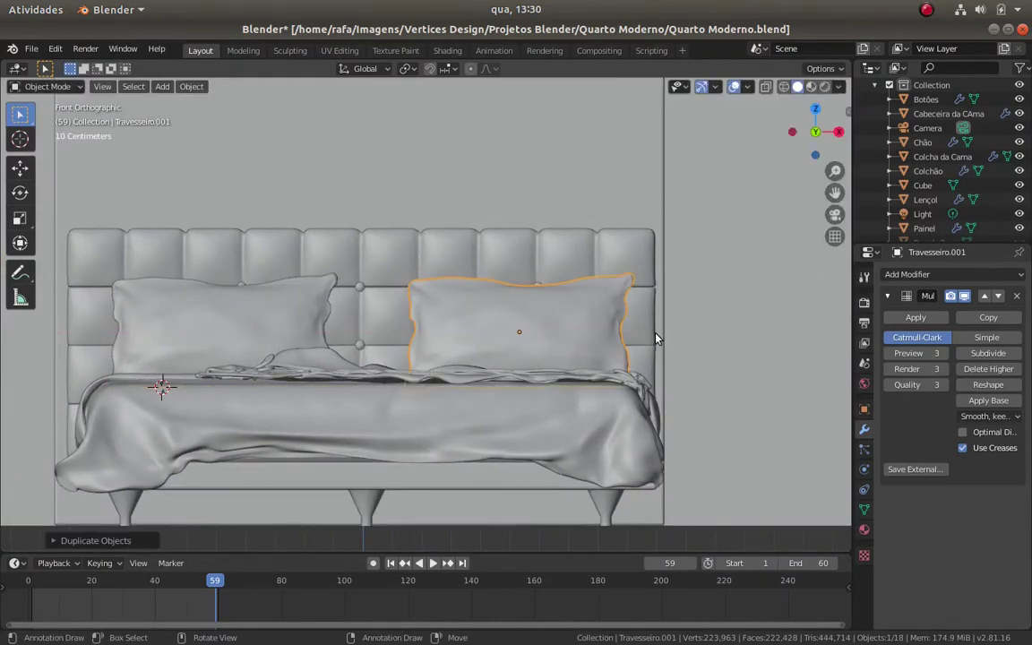
key("r")
left_click(655, 334)
mouse_move(655, 333)
middle_mouse_down()
mouse_move(569, 363)
mouse_move(481, 358)
middle_mouse_up()
Tilt the copy on X and slide it along Y to stand against the headboard
key("KP_3")
key("r")
key("x")
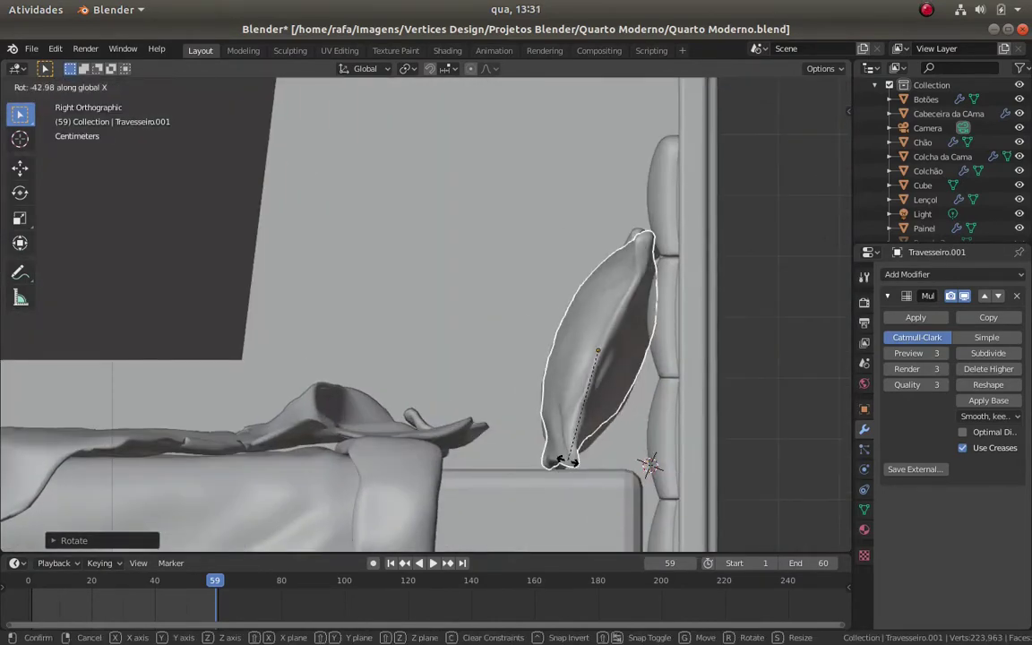
left_click(614, 446)
key("g")
key("y")
left_click(603, 445)
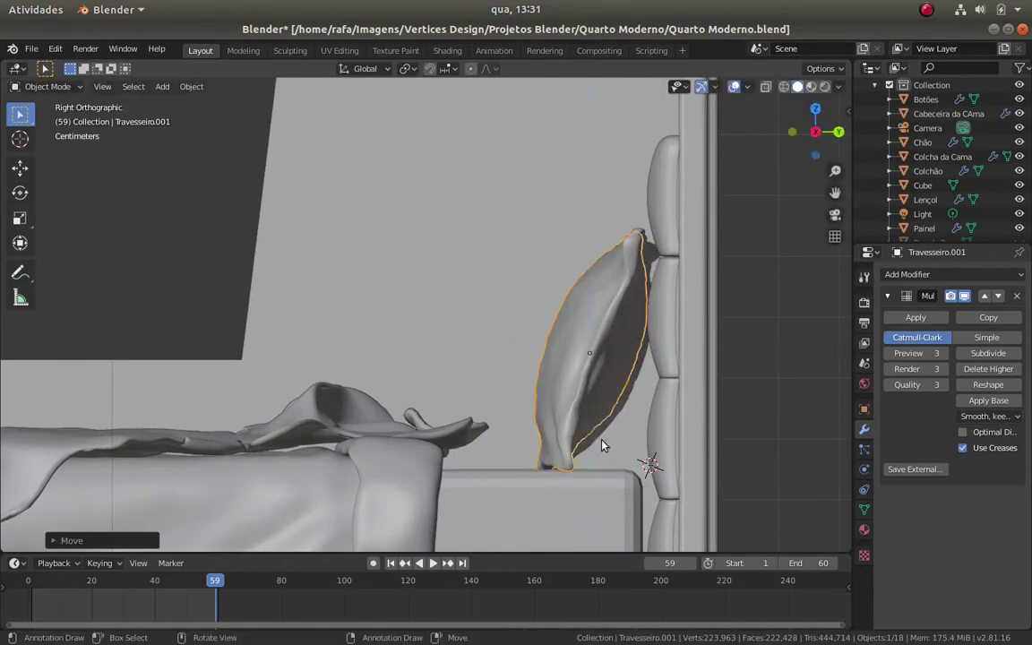
mouse_move(544, 443)
middle_mouse_down()
mouse_move(509, 399)
mouse_move(464, 396)
mouse_move(507, 392)
mouse_move(421, 346)
mouse_move(522, 416)
middle_mouse_up()
scroll(525, 389, "up", 3)
scroll(465, 396, "down", 3)
Duplicate a third pillow and move it in front of the others in the middle
key("KP_1")
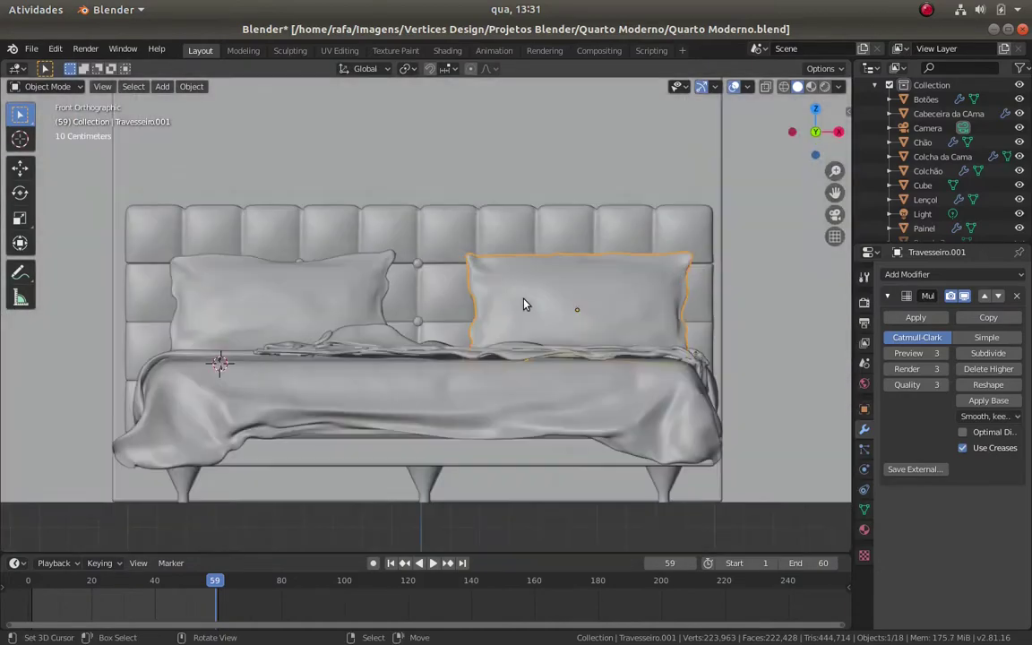
key("shift+g")
key("shift+d")
left_click(391, 365)
key("KP_3")
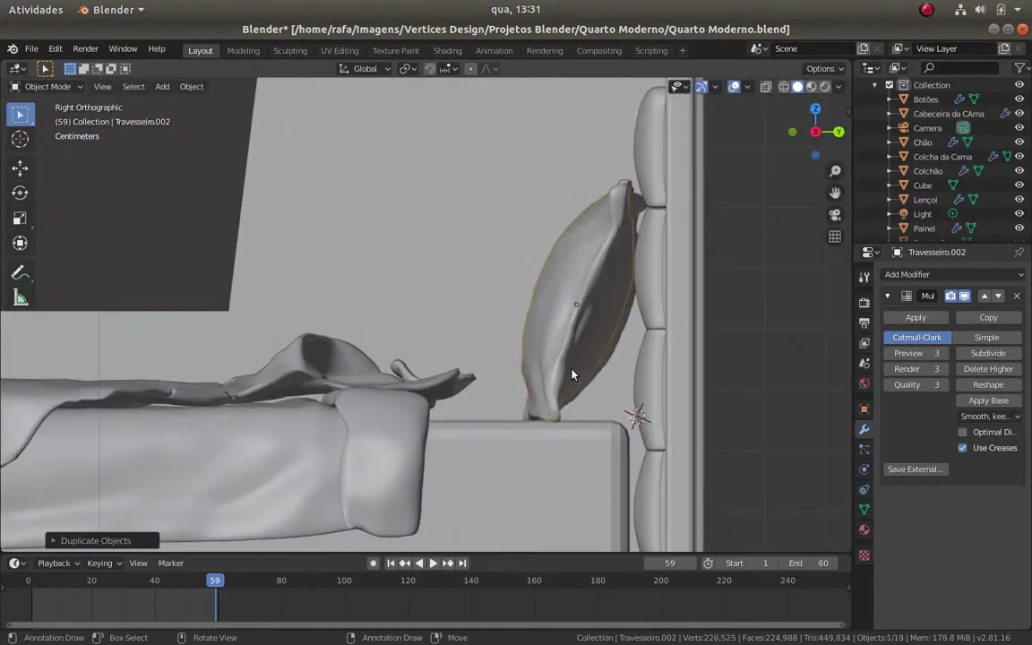
key("g")
left_click(512, 351)
middle_click_drag(511, 350, 525, 387)
scroll(547, 372, "up", 3)
middle_click_drag(570, 357, 652, 373)
Rotate the third pillow and tilt it on the X axis from side view
key("r")
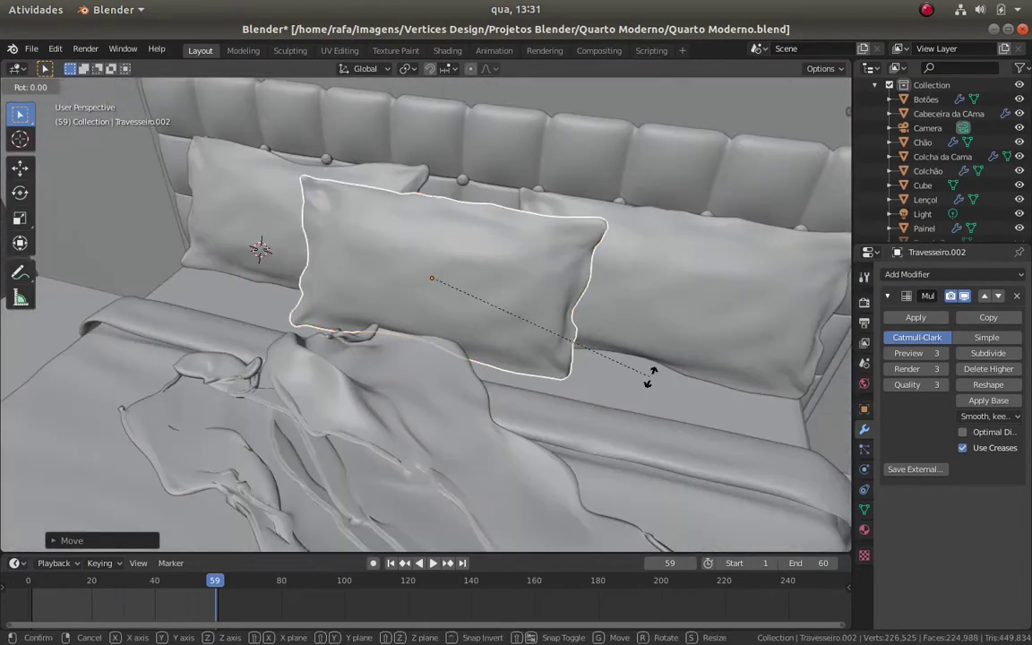
left_click(653, 377)
key("KP_3")
key("r")
key("x")
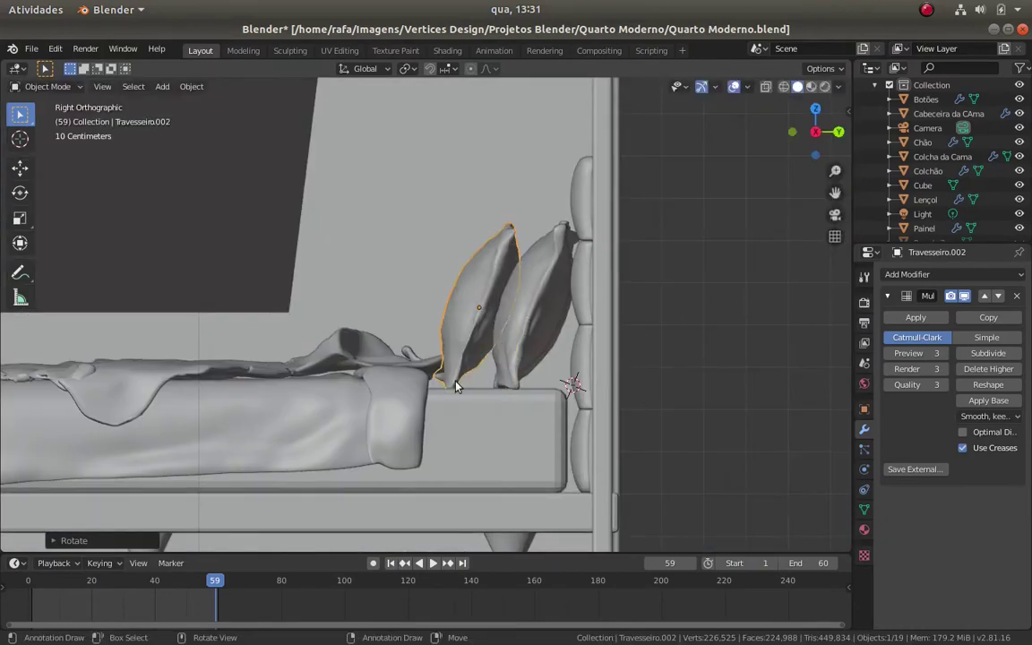
key("KP_1")
mouse_move(553, 340)
middle_mouse_down()
mouse_move(467, 366)
mouse_move(491, 488)
mouse_move(518, 378)
mouse_move(390, 403)
mouse_move(463, 334)
mouse_move(403, 376)
mouse_move(350, 389)
mouse_move(467, 359)
mouse_move(396, 362)
mouse_move(503, 399)
mouse_move(454, 421)
mouse_move(604, 411)
middle_mouse_up()
scroll(468, 365, "up", 3)
key("KP_3")
Lean Travesseiro.002 forward against the back pillow, then select the Lençol sheet
key("KP_3")
key("g")
key("Escape")
key("r")
left_click(604, 411)
key("KP_3")
key("g")
key("z")
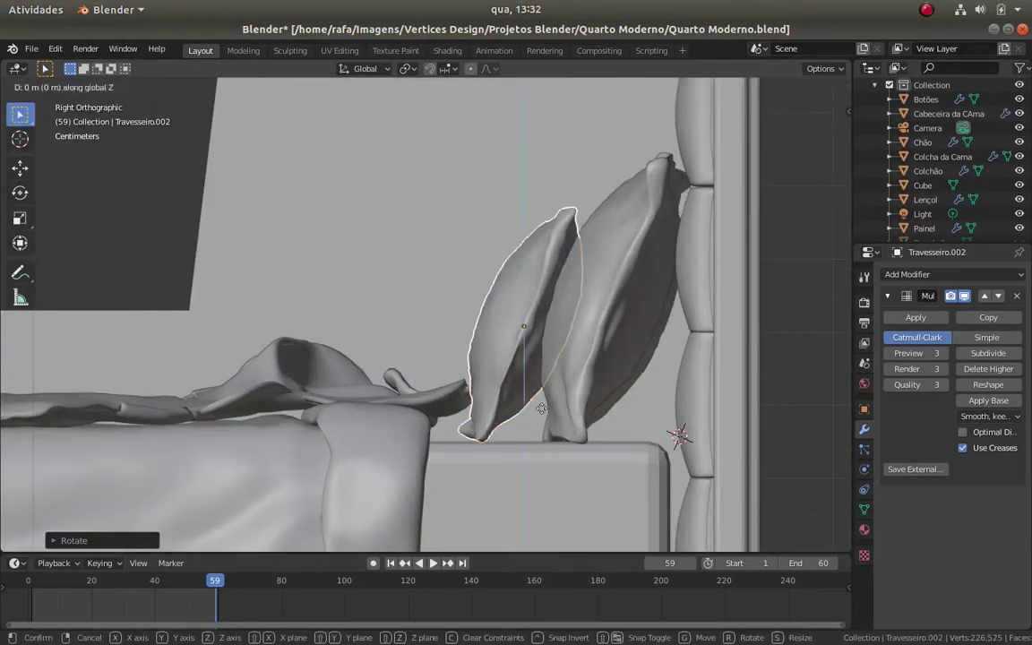
key("Escape")
mouse_move(542, 409)
middle_mouse_down()
mouse_move(294, 421)
mouse_move(502, 438)
mouse_move(396, 420)
middle_mouse_up()
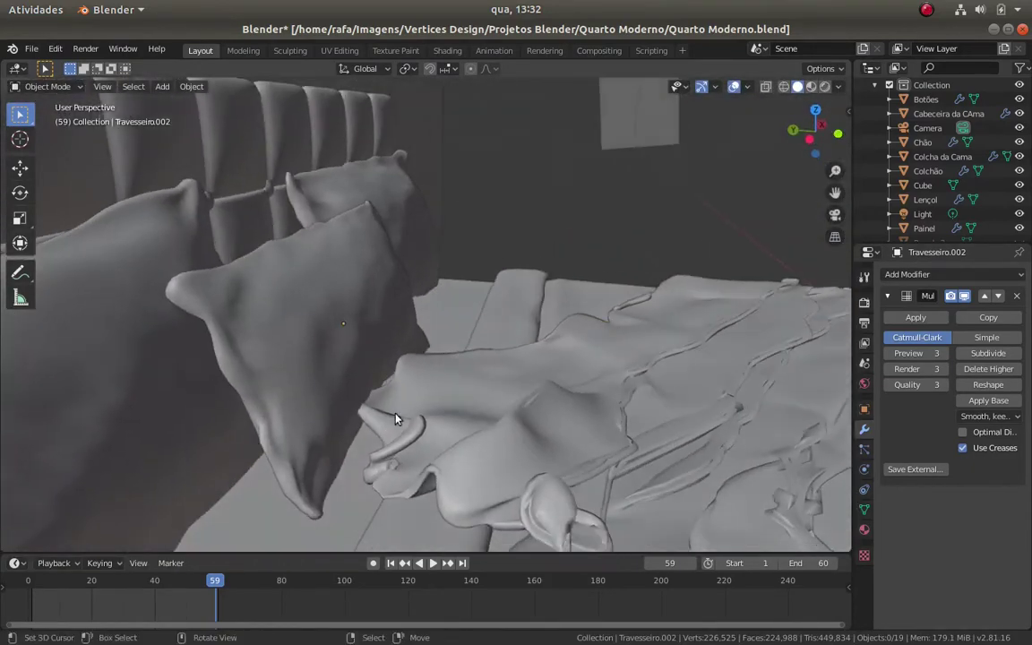
left_click(396, 420)
left_click(47, 86)
Put the Lençol sheet in Sculpt Mode and orbit around the bed to inspect its folds
left_click(40, 134)
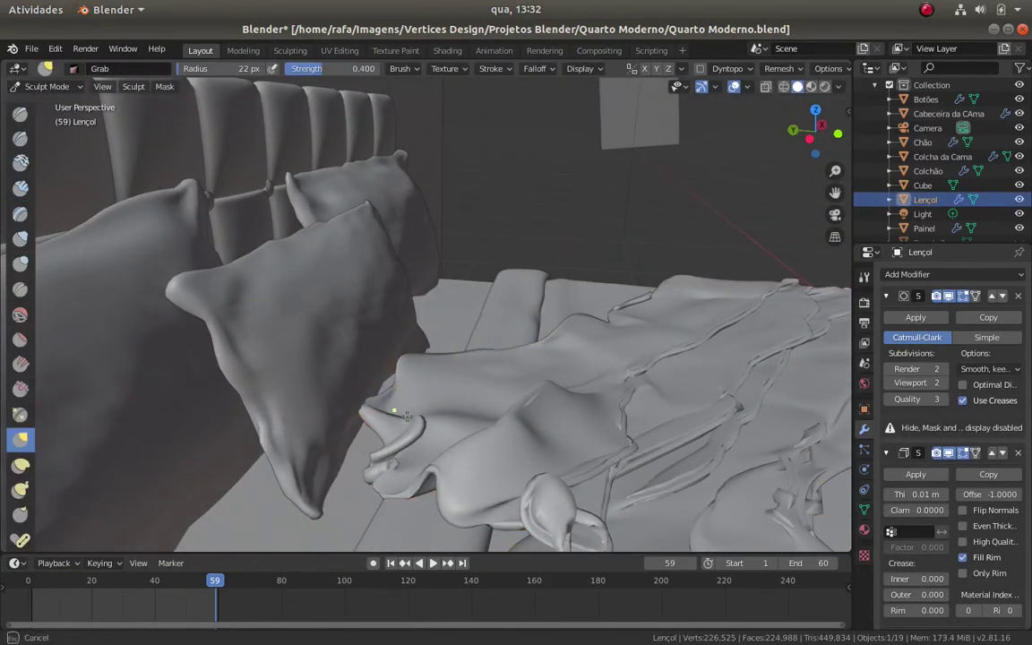
middle_click_drag(408, 416, 357, 386)
middle_click_drag(406, 413, 649, 345)
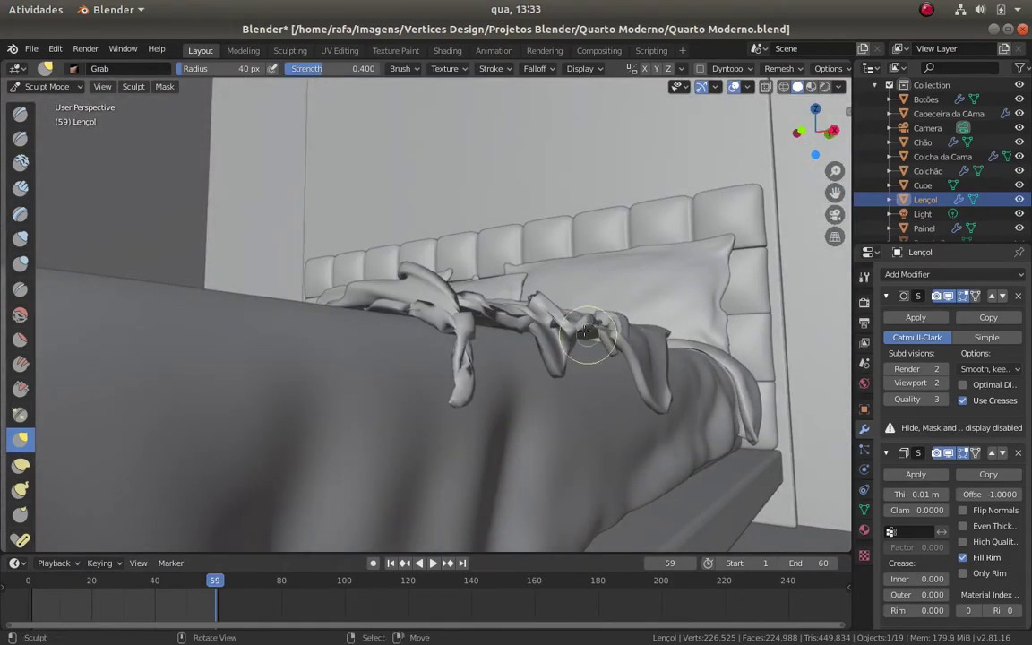
mouse_move(583, 349)
middle_mouse_down()
mouse_move(161, 318)
mouse_move(212, 464)
middle_mouse_up()
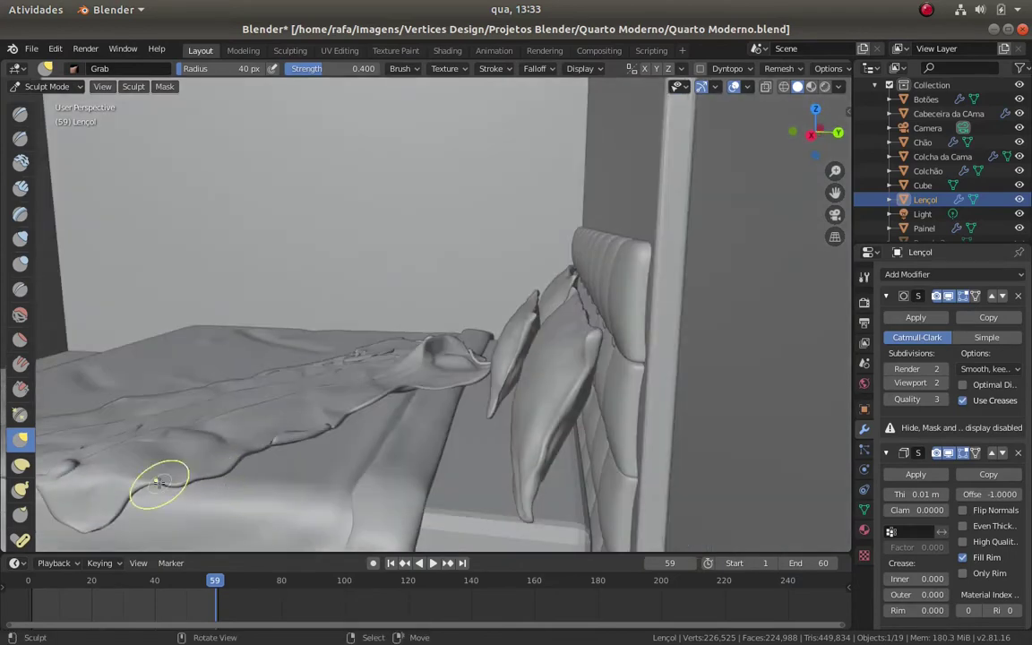
mouse_move(265, 437)
middle_mouse_down()
mouse_move(394, 414)
mouse_move(399, 433)
mouse_move(480, 443)
mouse_move(733, 406)
middle_mouse_up()
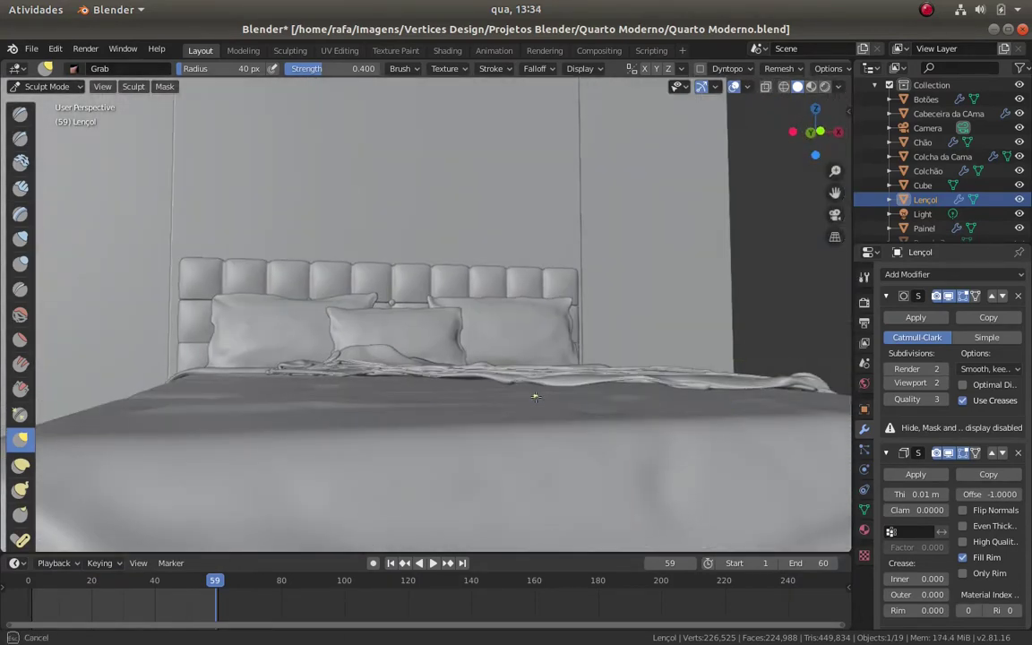
key("a")
mouse_move(481, 394)
middle_mouse_down()
mouse_move(491, 449)
mouse_move(411, 408)
mouse_move(415, 380)
mouse_move(471, 388)
mouse_move(546, 364)
mouse_move(480, 362)
middle_mouse_up()
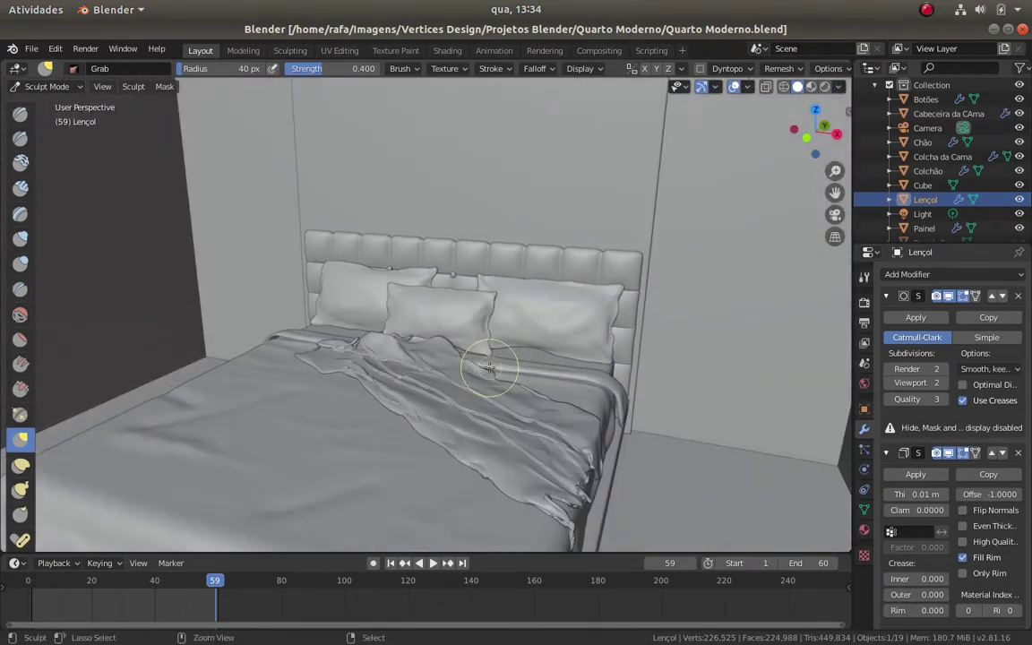
Maximize the 3D viewport, return to Object Mode and save Quarto Moderno.blend
key("ctrl+space")
left_click(45, 86)
left_click(45, 106)
key("ctrl+s")
Duplicate the middle front pillow in front view and place the copy to the right
left_click(502, 385)
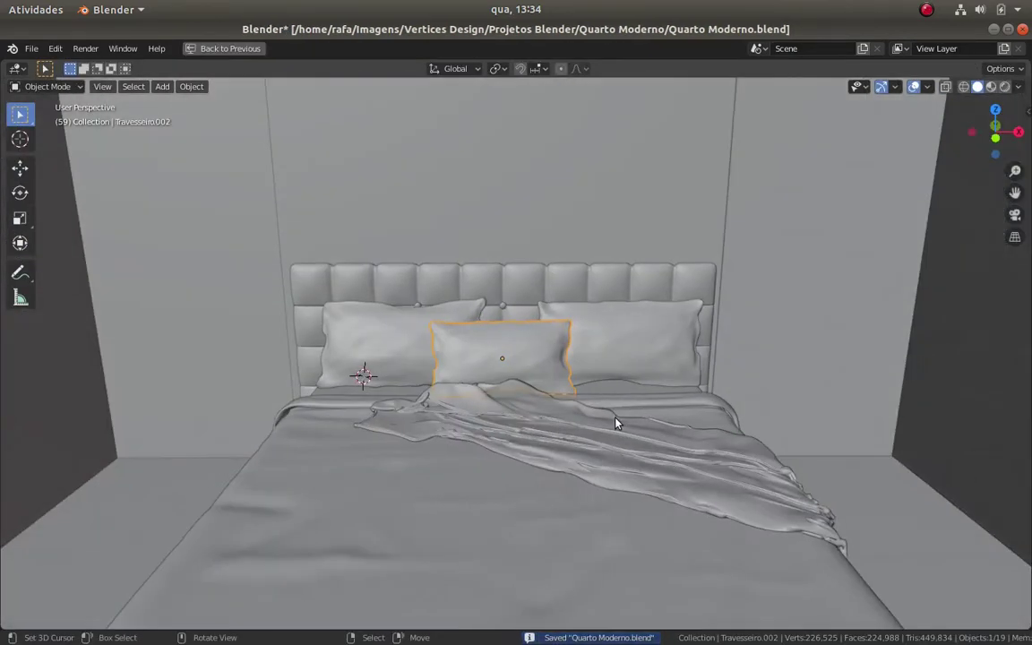
key("KP_1")
scroll(592, 426, "up", 5)
key("shift+d")
left_click(887, 428)
Scale down the new pillow copy and move it along Y to match the others' depth
key("s")
left_click(837, 429)
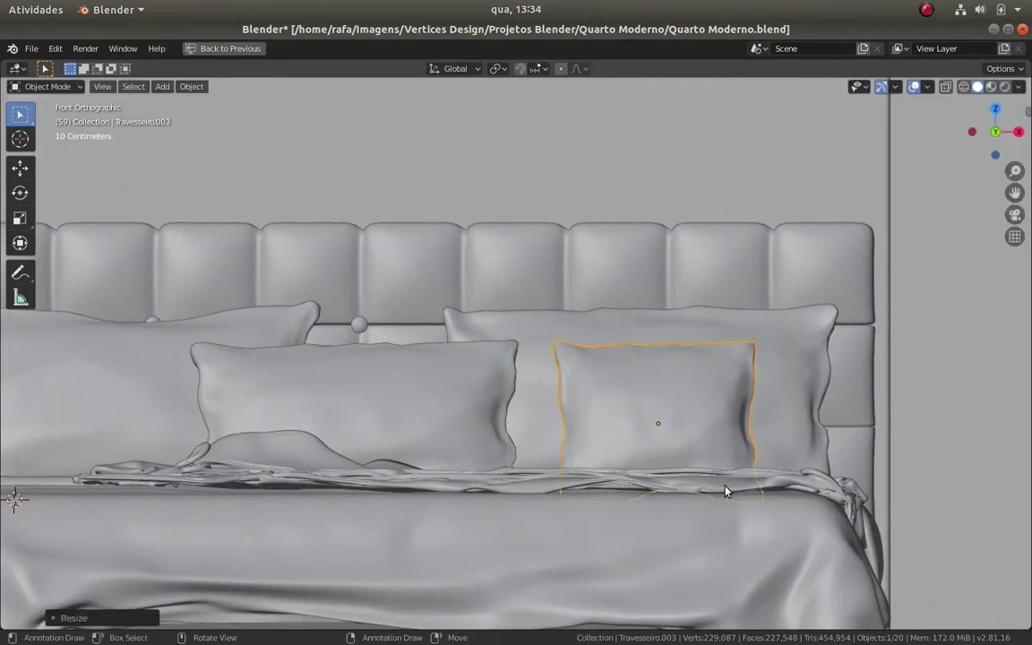
middle_click_drag(726, 488, 717, 530)
key("KP_3")
key("g")
key("y")
left_click(717, 502)
key("KP_1")
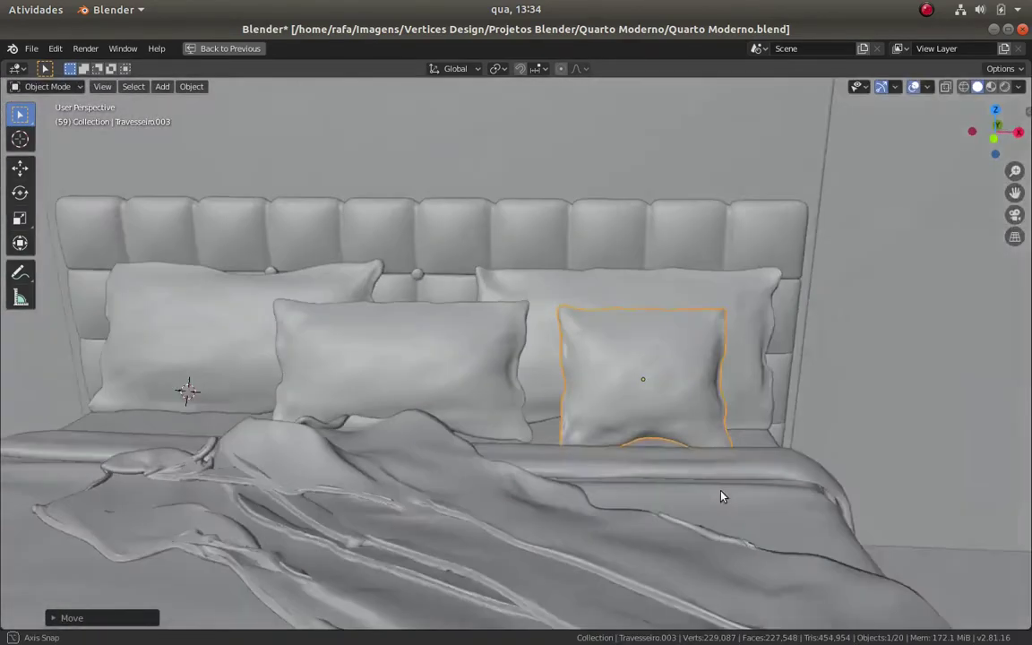
scroll(660, 426, "down", 2)
Make a left-side copy of the small pillow, rotated slightly and tilted back like the others
key("shift+d")
key("r")
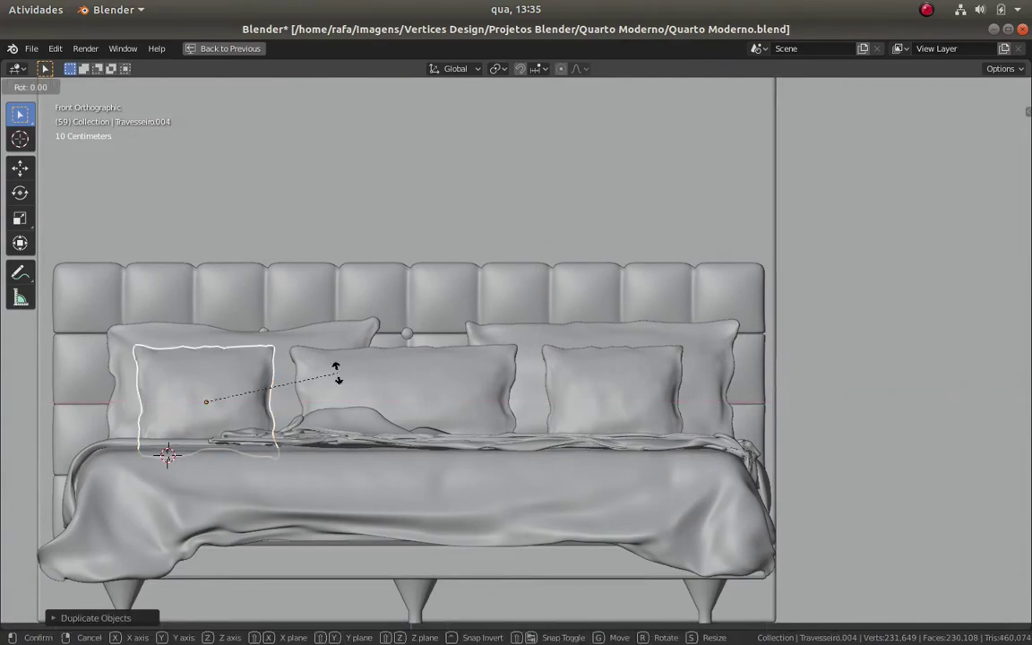
key("Return")
key("ctrl+KP_3")
key("shift+z")
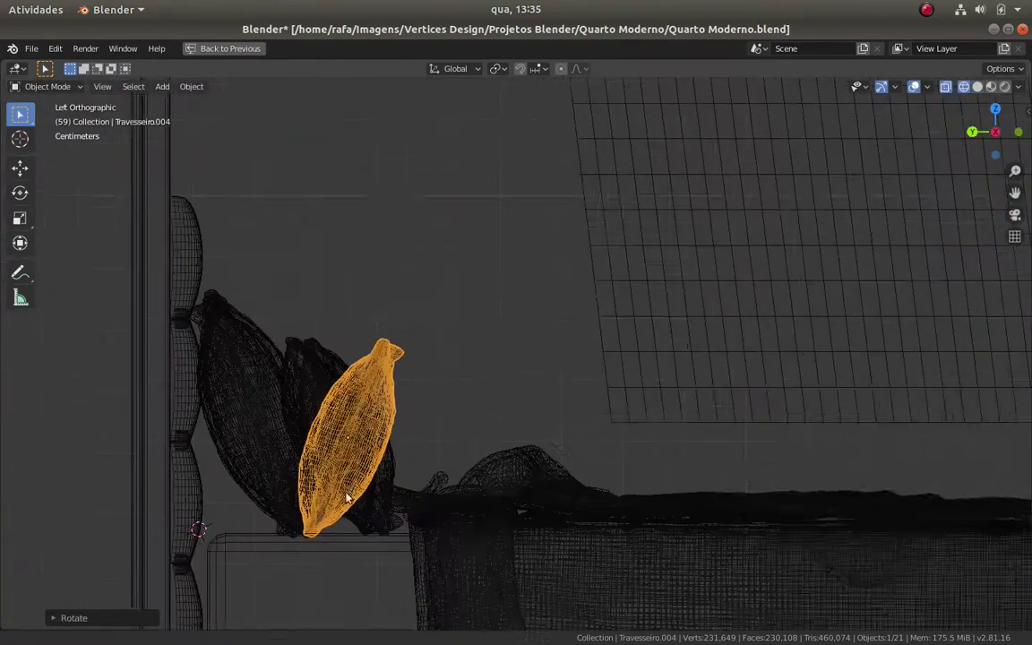
key("r")
key("Return")
key("shift+z")
scroll(484, 449, "down", 5)
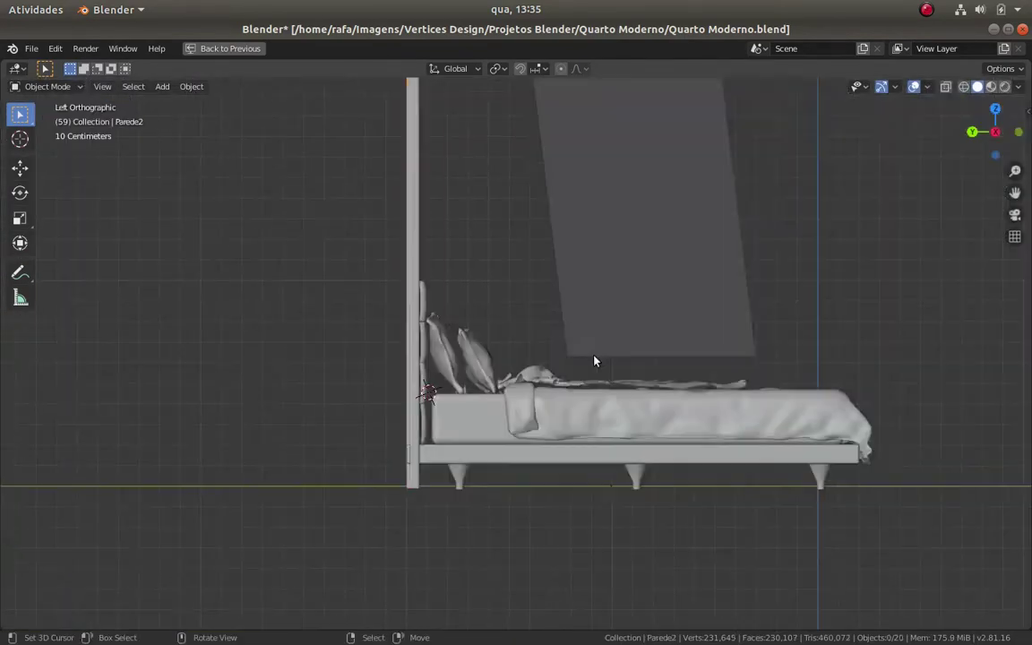
mouse_move(594, 360)
middle_mouse_down()
mouse_move(255, 441)
mouse_move(254, 376)
middle_mouse_up()
scroll(253, 376, "down", 3)
key("KP_1")
Try sliding the left pillow along X, then inspect the bed from several angles
key("g")
key("x")
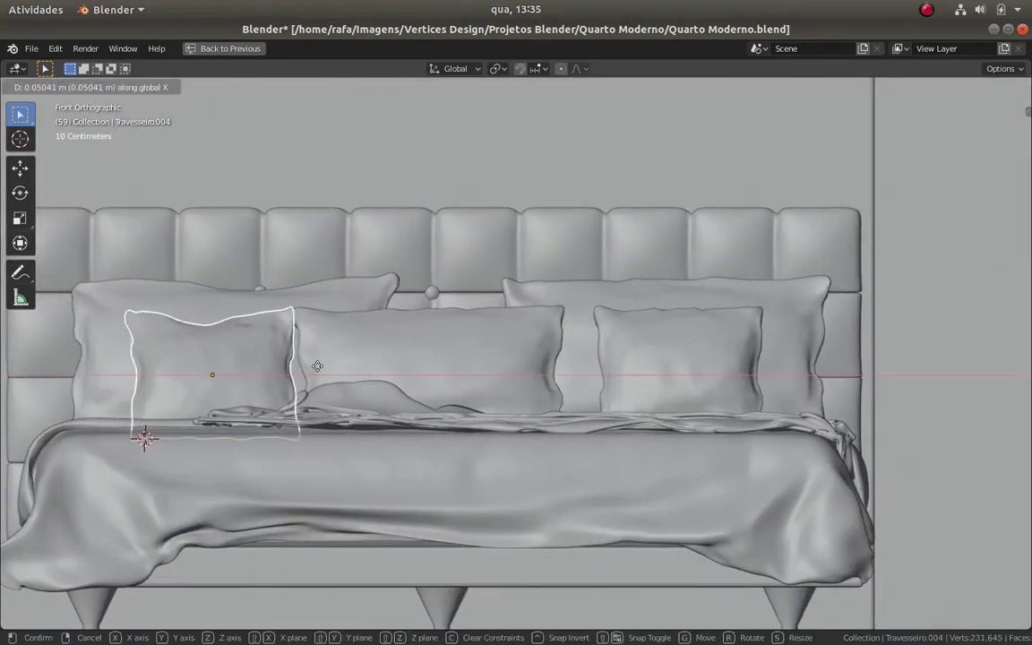
key("Escape")
middle_click_drag(659, 372, 487, 444)
scroll(611, 380, "down", 3)
mouse_move(610, 380)
middle_mouse_down()
mouse_move(493, 410)
mouse_move(605, 385)
middle_mouse_up()
scroll(493, 410, "up", 4)
scroll(472, 371, "down", 5)
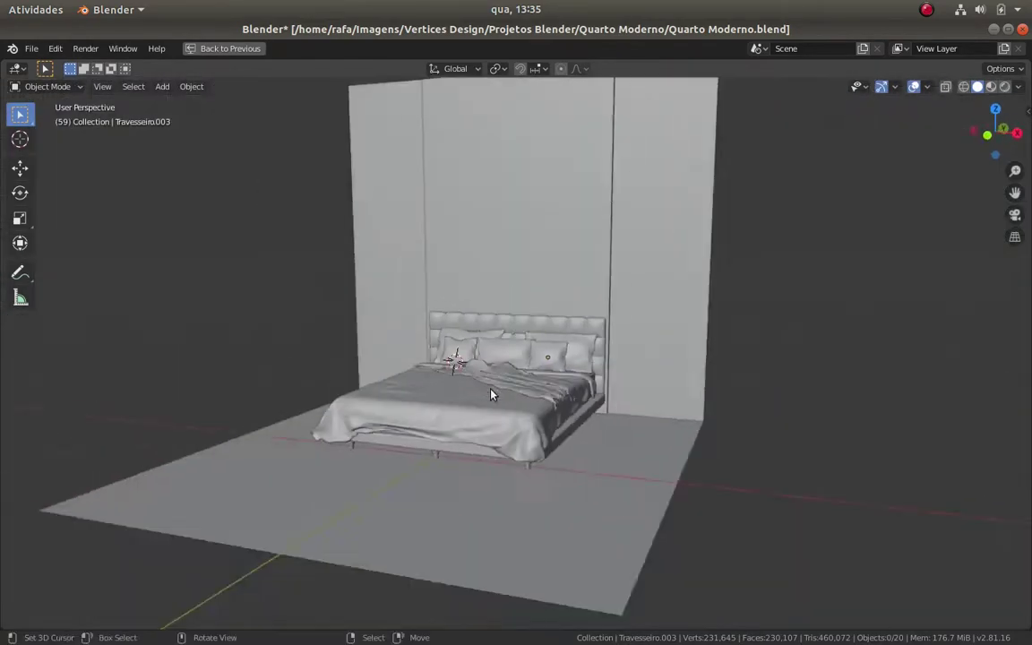
scroll(491, 392, "up", 2)
key("KP_1")
middle_click_drag(544, 410, 556, 480)
scroll(551, 480, "down", 2)
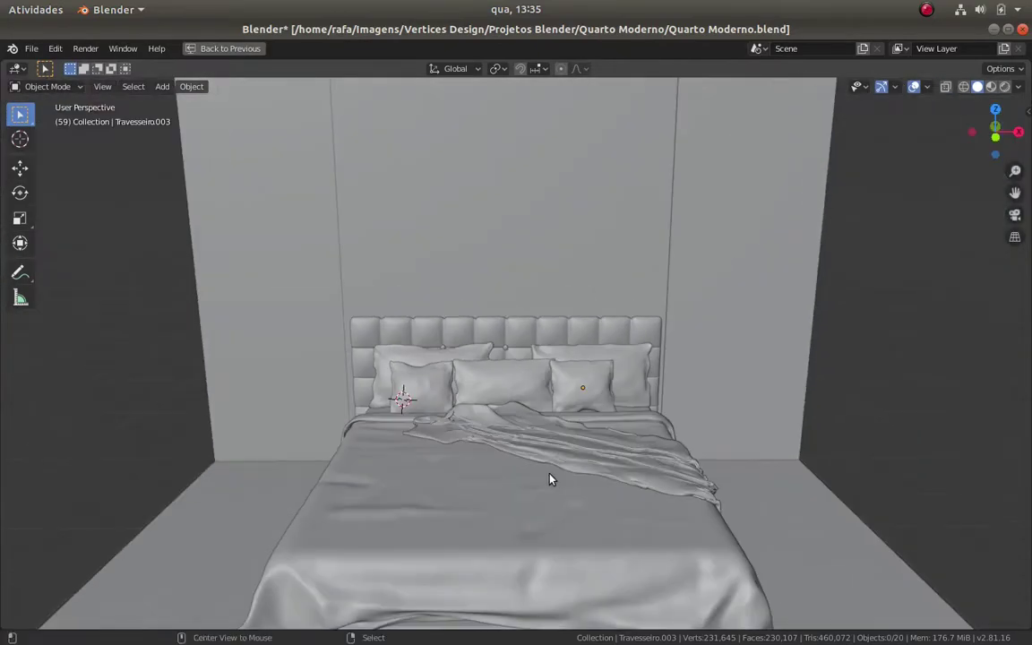
Paste in a side wall, slide it along X beside the bed, and check the enclosed room
key("ctrl+v")
key("KP_Decimal")
middle_click_drag(500, 407, 560, 415)
left_click(576, 390)
key("KP_1")
scroll(573, 362, "down", 3)
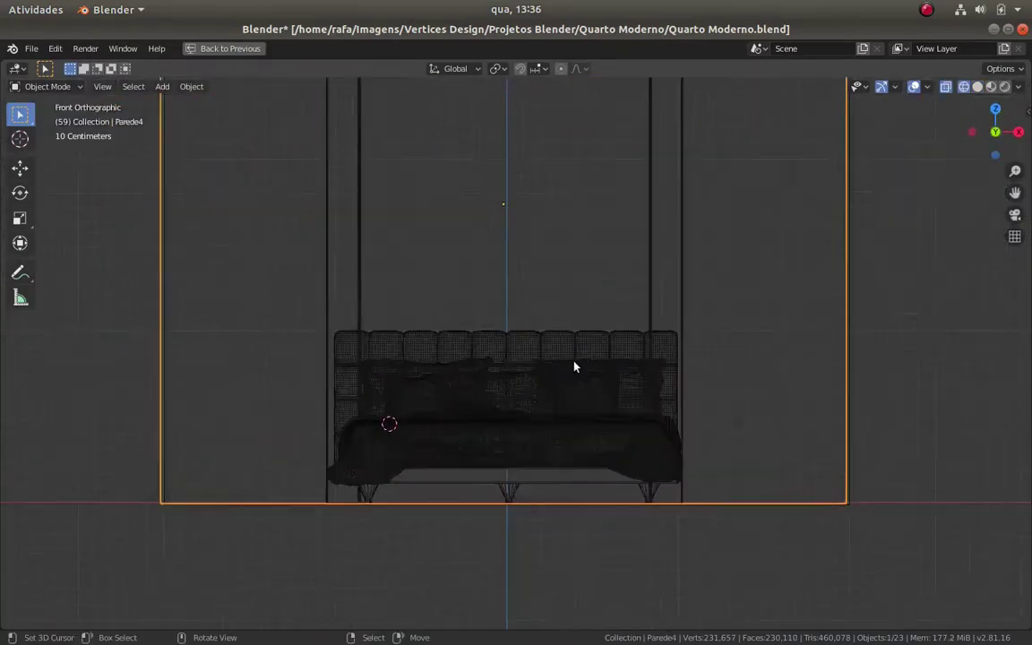
key("g")
key("x")
key("Escape")
key("shift+z")
middle_click_drag(765, 388, 610, 455)
scroll(615, 357, "down", 3)
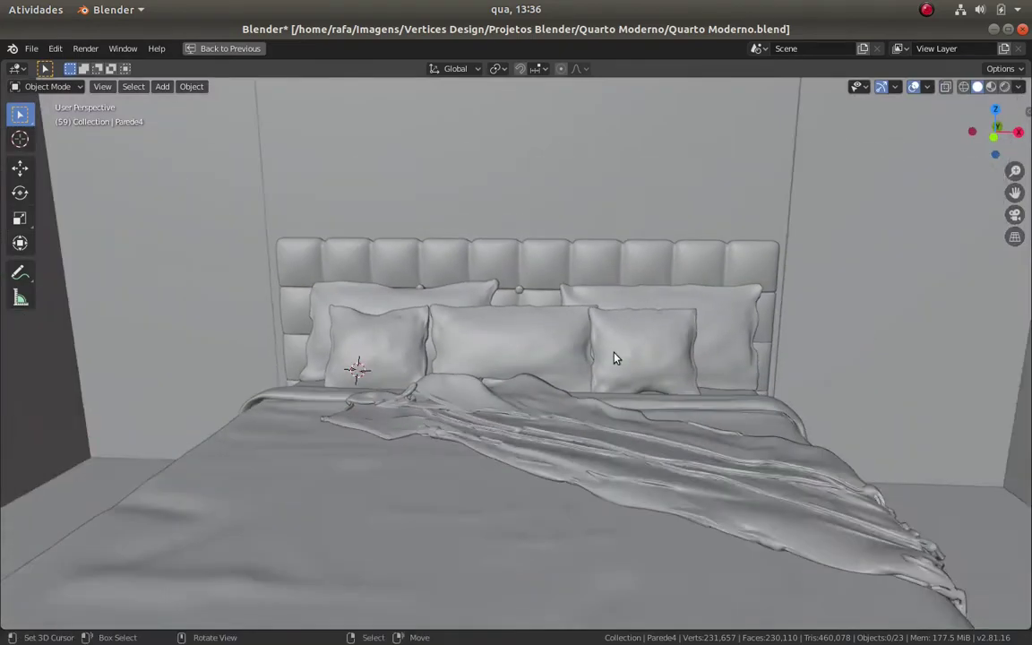
scroll(614, 367, "down", 3)
middle_click_drag(653, 396, 682, 415)
scroll(684, 419, "down", 1)
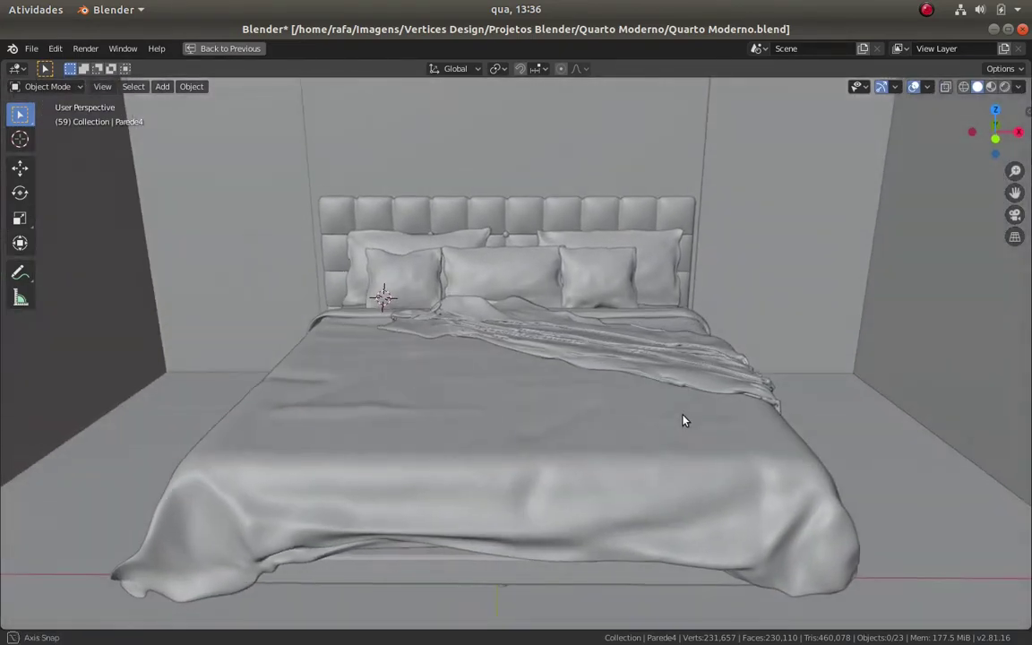
key("super")
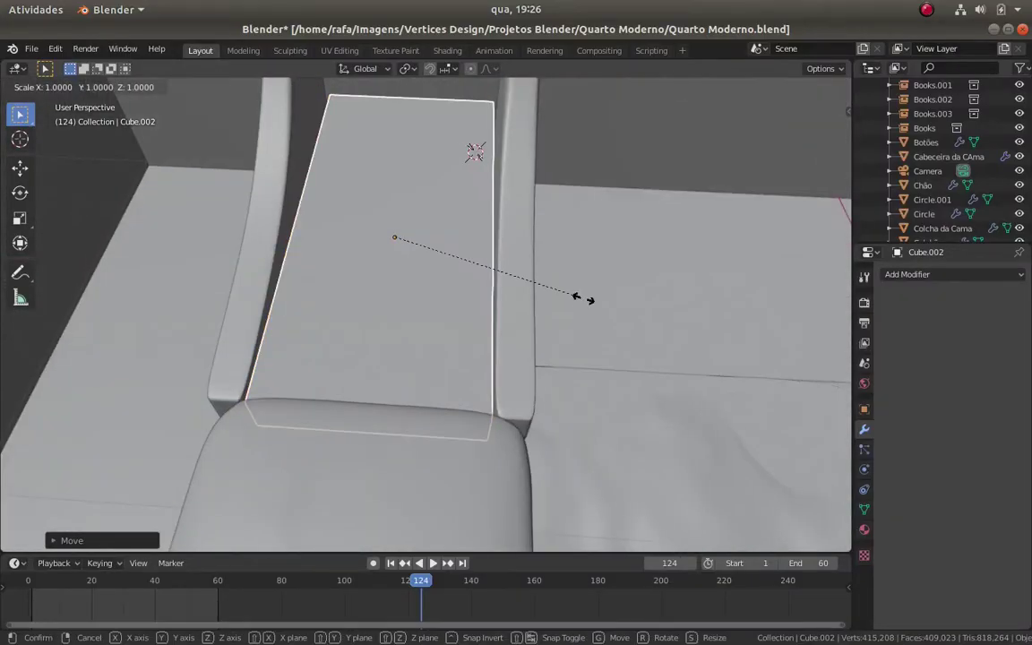
Confirm the seat panel's scaling and view the armchair pieces from the side
left_click(605, 310)
mouse_move(605, 310)
middle_mouse_down()
mouse_move(420, 292)
mouse_move(425, 388)
mouse_move(453, 323)
mouse_move(720, 350)
middle_mouse_up()
scroll(419, 291, "up", 3)
scroll(507, 295, "down", 3)
scroll(425, 388, "up", 3)
scroll(380, 387, "down", 5)
scroll(720, 349, "up", 3)
Select all of the seat panel's vertices in Edit Mode and subdivide them
key("Tab")
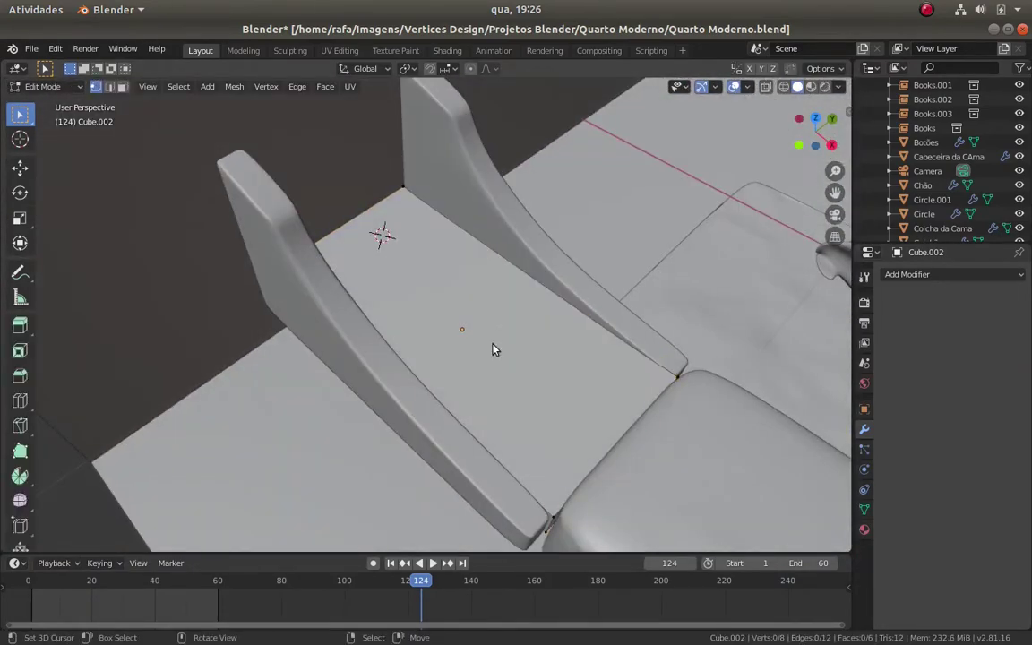
right_click(445, 355)
key("Escape")
key("Tab")
key("Tab")
key("a")
right_click(466, 306)
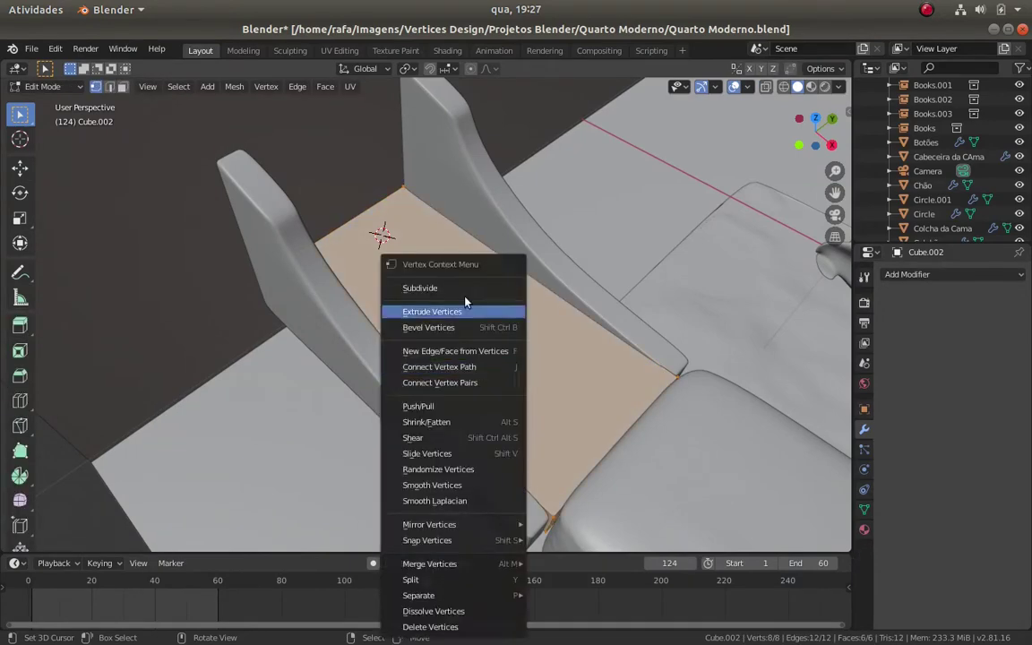
left_click(465, 295)
key("Tab")
mouse_move(465, 304)
middle_mouse_down()
mouse_move(521, 299)
mouse_move(610, 357)
mouse_move(615, 348)
middle_mouse_up()
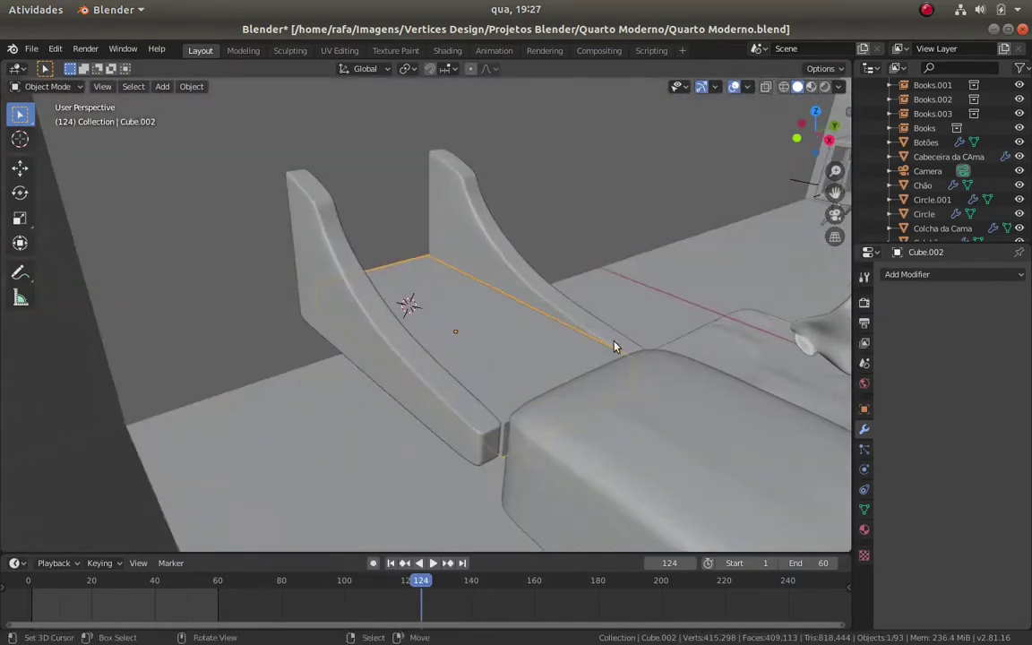
key("KP_1")
Duplicate the seat panel, rotate the copy 90° upright and move it along X
key("shift+d")
key("Escape")
type("r90")
key("Return")
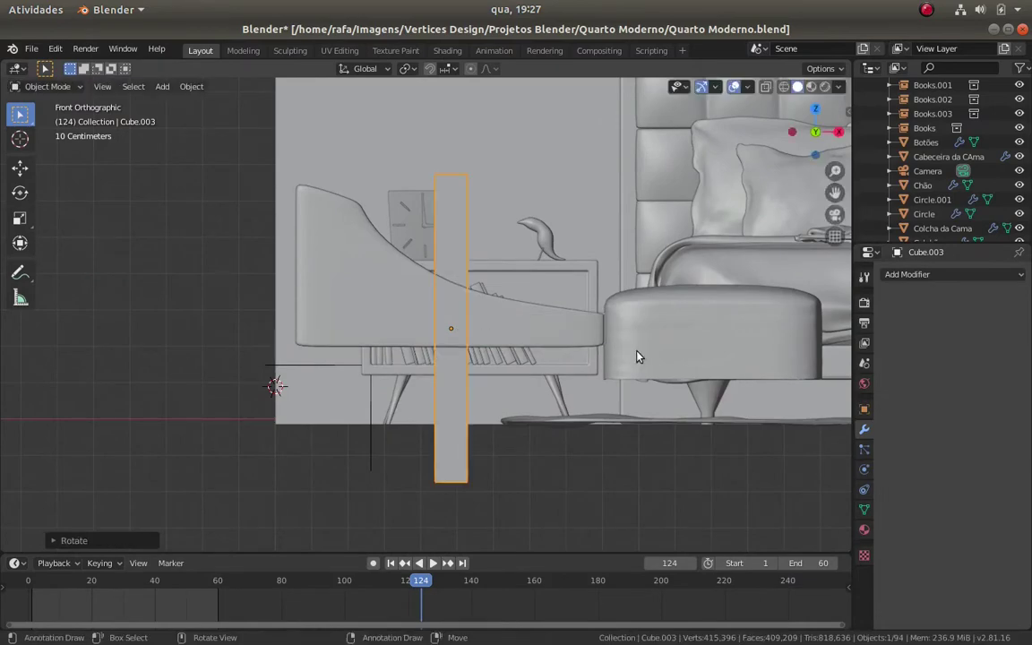
key("g")
key("x")
left_click(329, 363)
Scale the upright panel along Z and raise it to backrest height
key("s")
key("z")
left_click(336, 309)
key("g")
key("z")
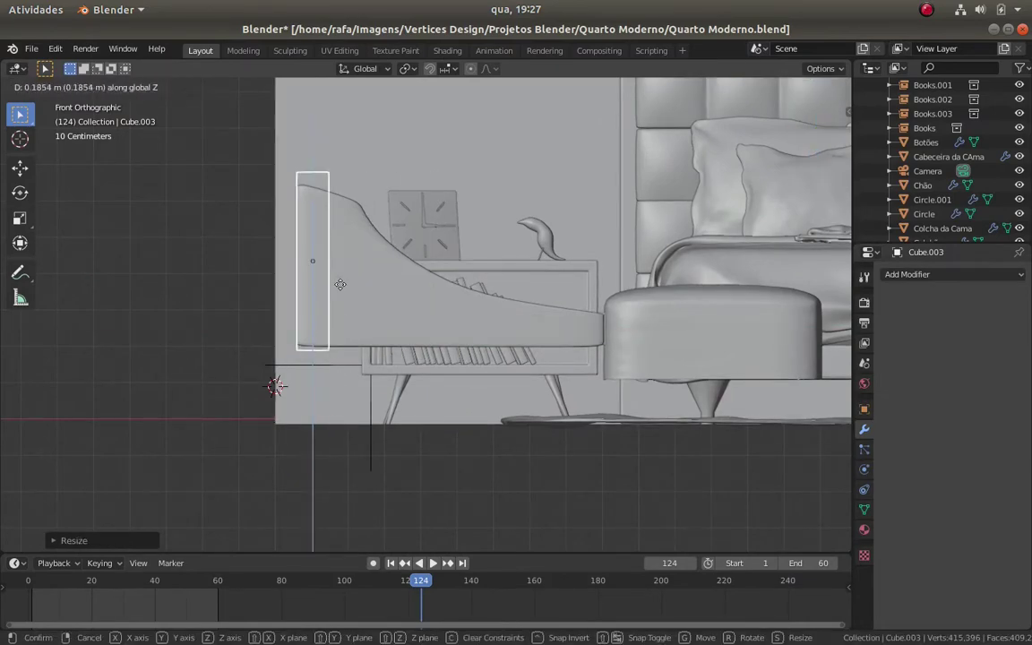
key("shift+z")
scroll(290, 414, "up", 1)
key("s")
key("z")
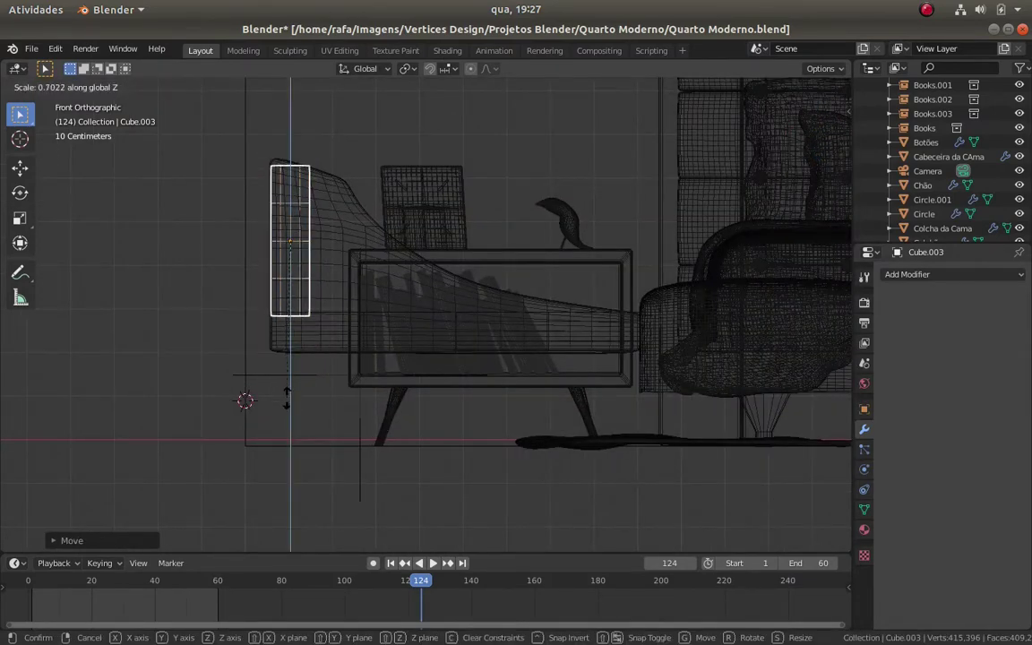
left_click(287, 399)
key("shift+z")
mouse_move(287, 398)
middle_mouse_down()
mouse_move(396, 356)
mouse_move(449, 353)
mouse_move(416, 300)
middle_mouse_up()
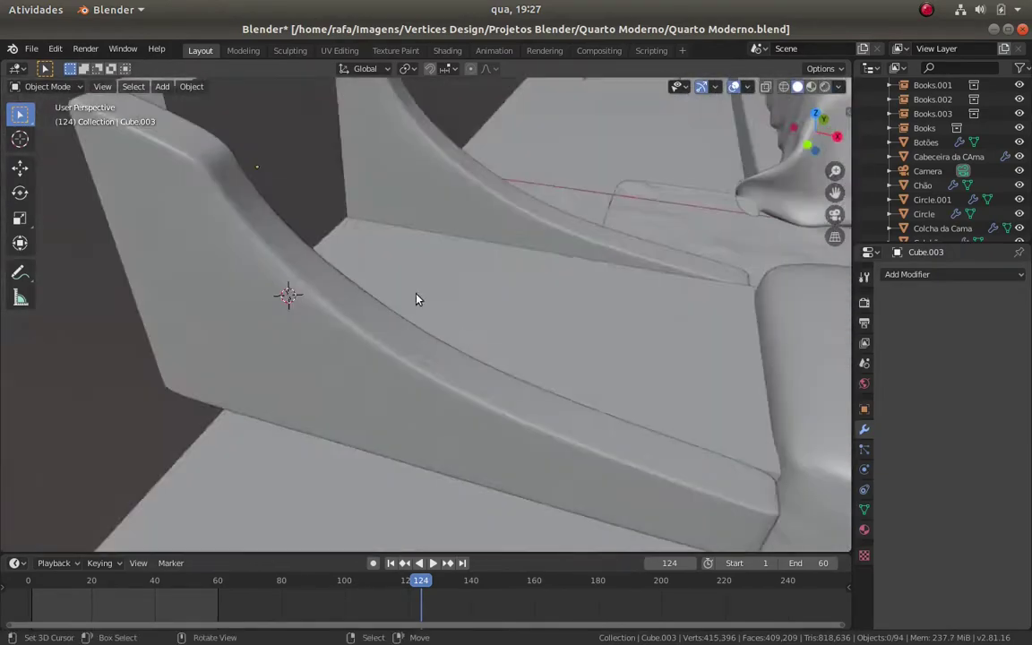
Pull a face of the upright panel with proportional editing, then open the seat panel's mesh
key("Tab")
scroll(415, 299, "down", 3)
left_click(300, 358)
mouse_move(346, 404)
middle_mouse_down()
mouse_move(491, 431)
mouse_move(429, 380)
mouse_move(418, 328)
middle_mouse_up()
key("g")
left_click(552, 417)
key("Tab")
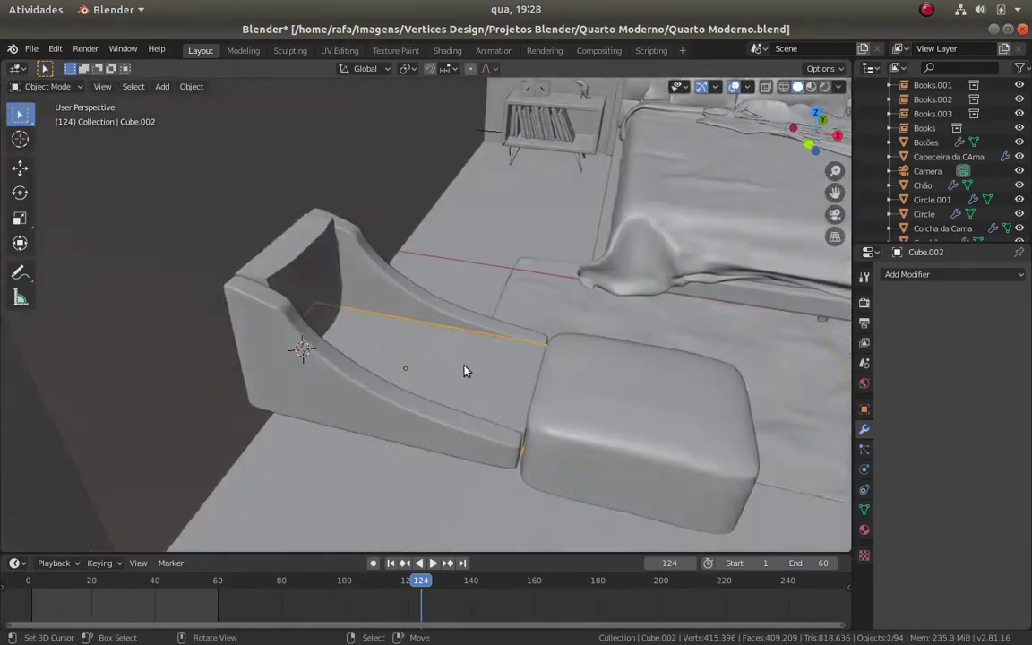
left_click(374, 366)
key("Tab")
middle_click_drag(374, 367, 475, 415)
Finish reshaping the selected seat faces and return to Object Mode
key("g")
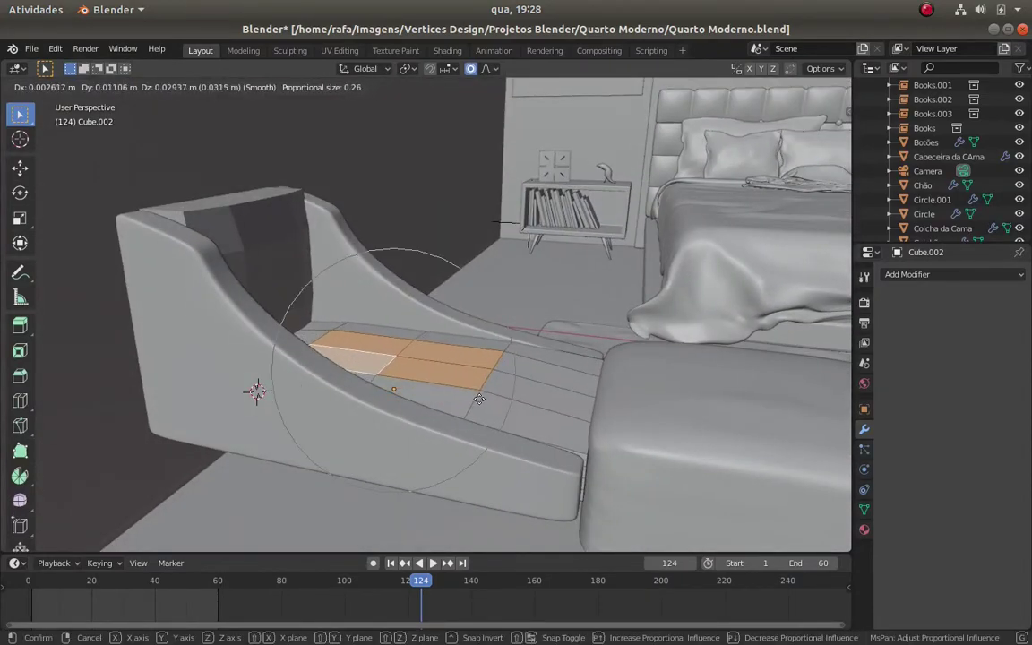
left_click(439, 368)
key("Tab")
mouse_move(439, 368)
middle_mouse_down()
mouse_move(365, 397)
mouse_move(544, 346)
mouse_move(380, 335)
mouse_move(479, 309)
mouse_move(356, 374)
mouse_move(410, 357)
mouse_move(466, 446)
mouse_move(530, 484)
mouse_move(530, 448)
middle_mouse_up()
left_click(355, 374)
key("ctrl+z")
Bevel grooves into the seat panel's edges and set their vertical offset
key("Tab")
key("ctrl+Tab")
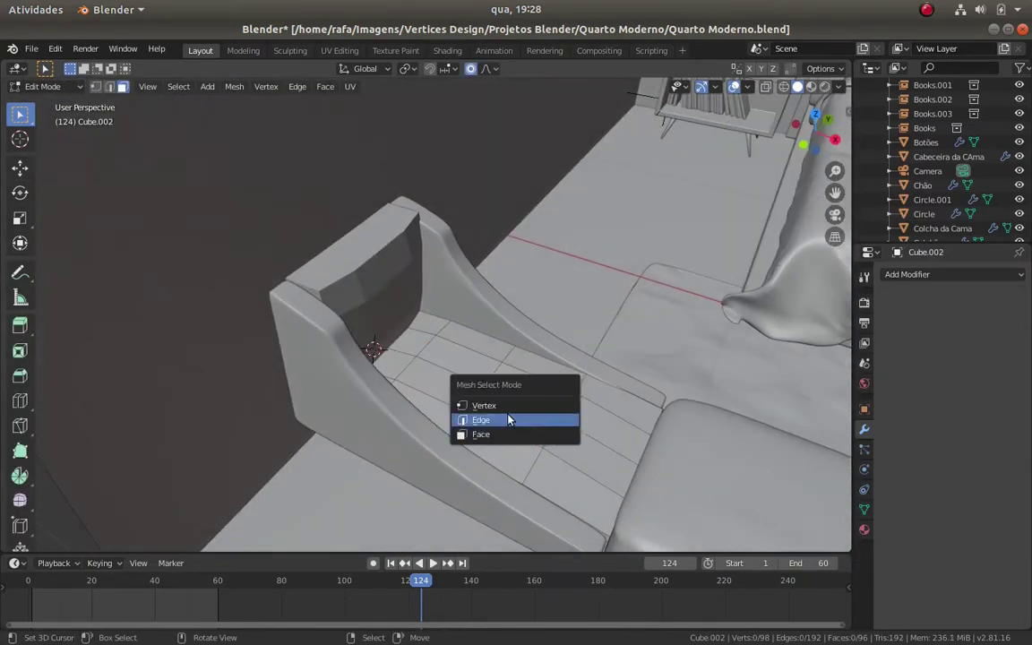
left_click(484, 420)
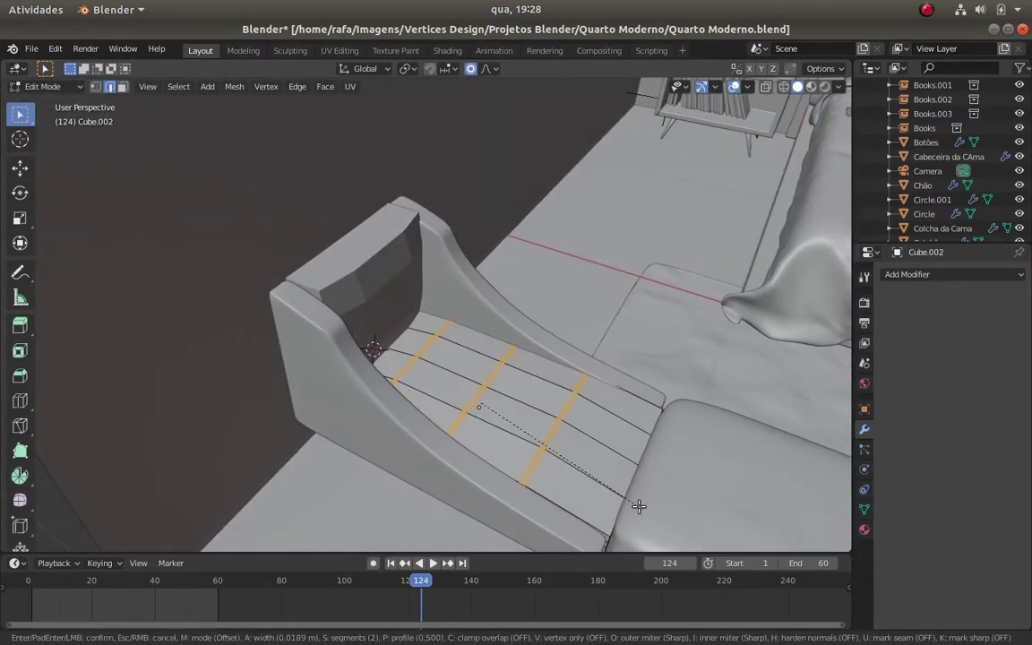
left_click(639, 506)
scroll(615, 396, "up", 4)
middle_click_drag(614, 396, 627, 442)
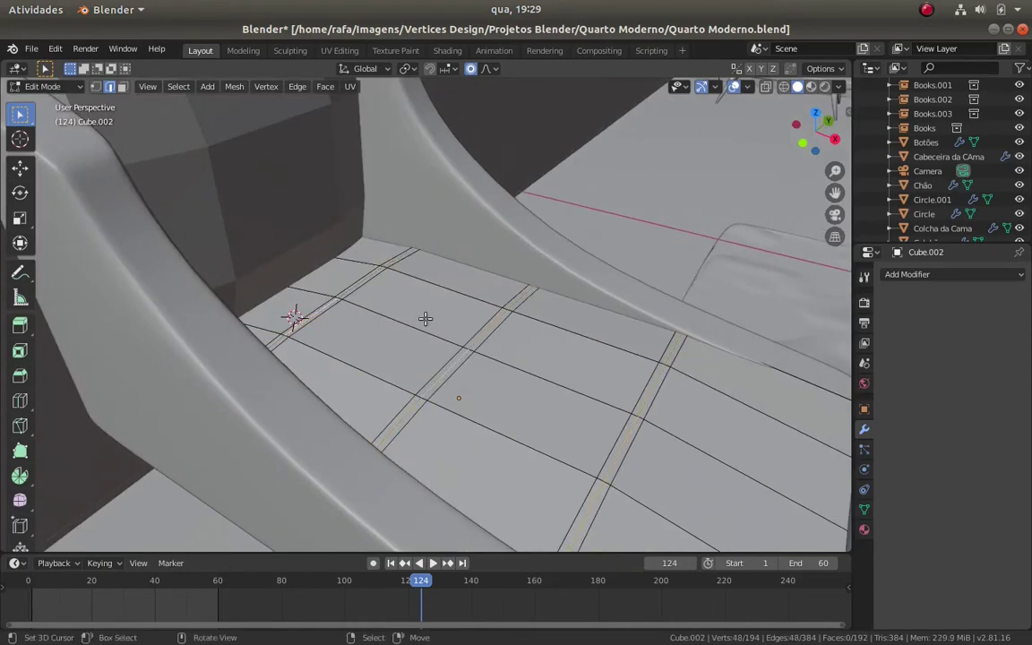
mouse_move(425, 319)
middle_mouse_down()
mouse_move(604, 510)
mouse_move(489, 536)
middle_mouse_up()
left_click(610, 537)
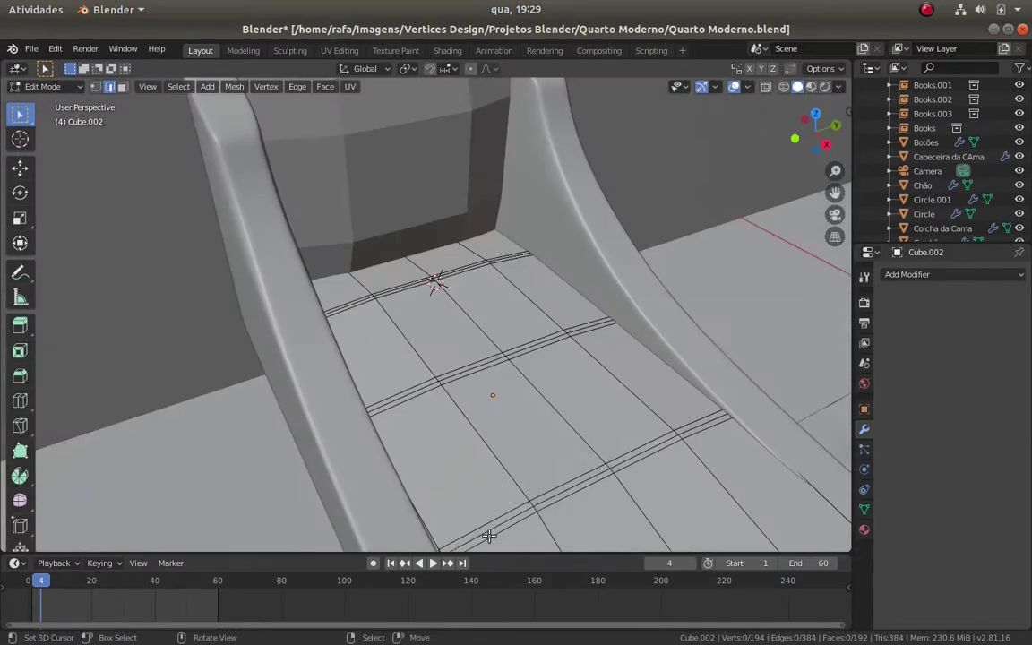
mouse_move(690, 425)
middle_mouse_down()
mouse_move(592, 434)
mouse_move(464, 369)
mouse_move(457, 397)
mouse_move(347, 342)
middle_mouse_up()
left_click(594, 440)
Try moving the groove edges vertically, then cancel and leave Edit Mode
mouse_move(503, 253)
middle_mouse_down()
mouse_move(654, 307)
mouse_move(565, 437)
mouse_move(565, 459)
mouse_move(684, 443)
middle_mouse_up()
key("g")
key("z")
key("Escape")
key("Tab")
Slide an edge along the seat in Edit Mode
key("Tab")
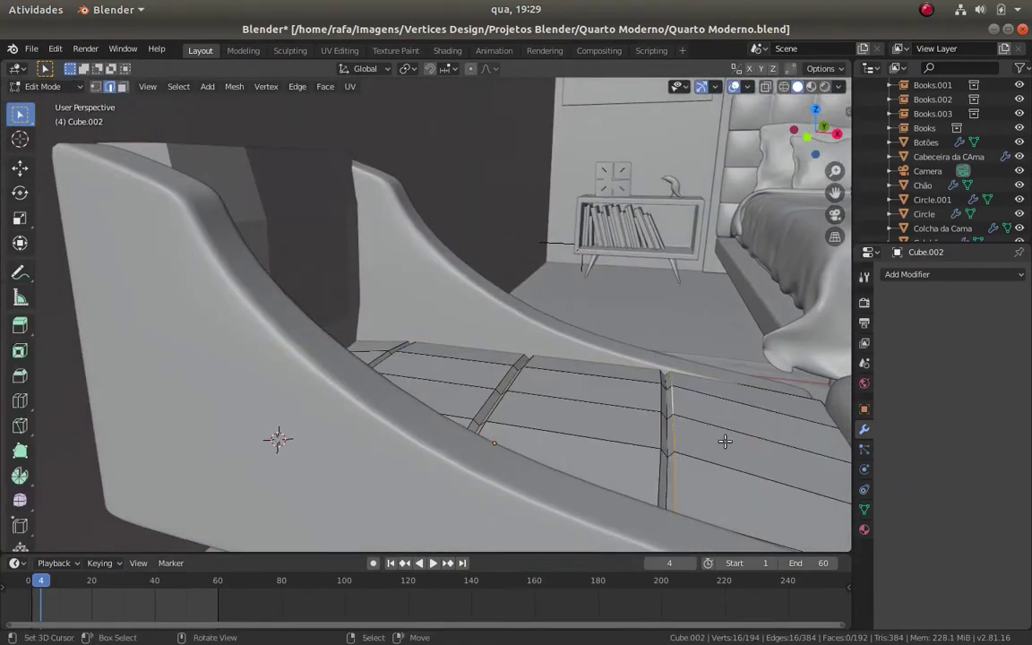
key("g")
key("g")
left_click(687, 426)
key("Tab")
scroll(638, 449, "down", 3)
scroll(658, 439, "up", 2)
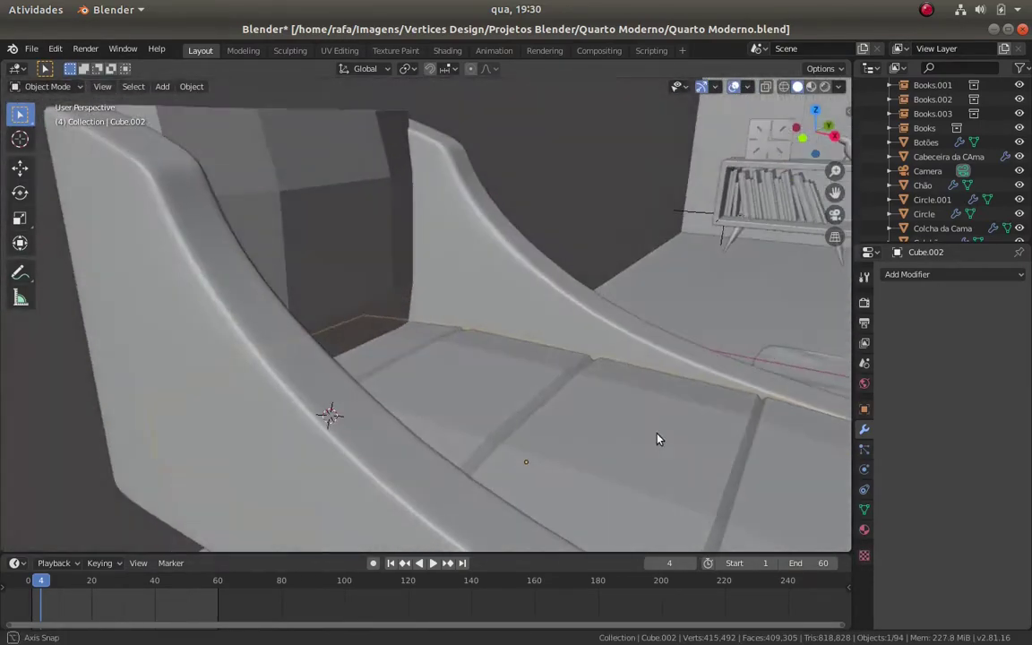
middle_click_drag(659, 438, 485, 375)
Add a Multiresolution modifier to the seat and subdivide it to level 3
left_click(950, 275)
left_click(744, 440)
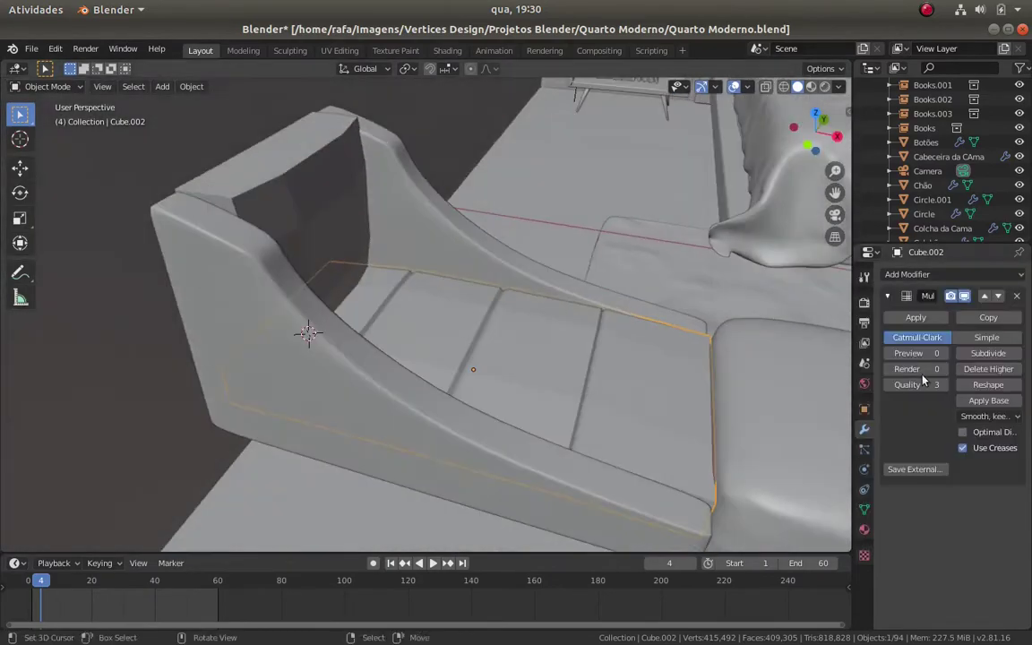
middle_click_drag(299, 334, 563, 383)
key("ctrl+3")
middle_click_drag(525, 440, 377, 269)
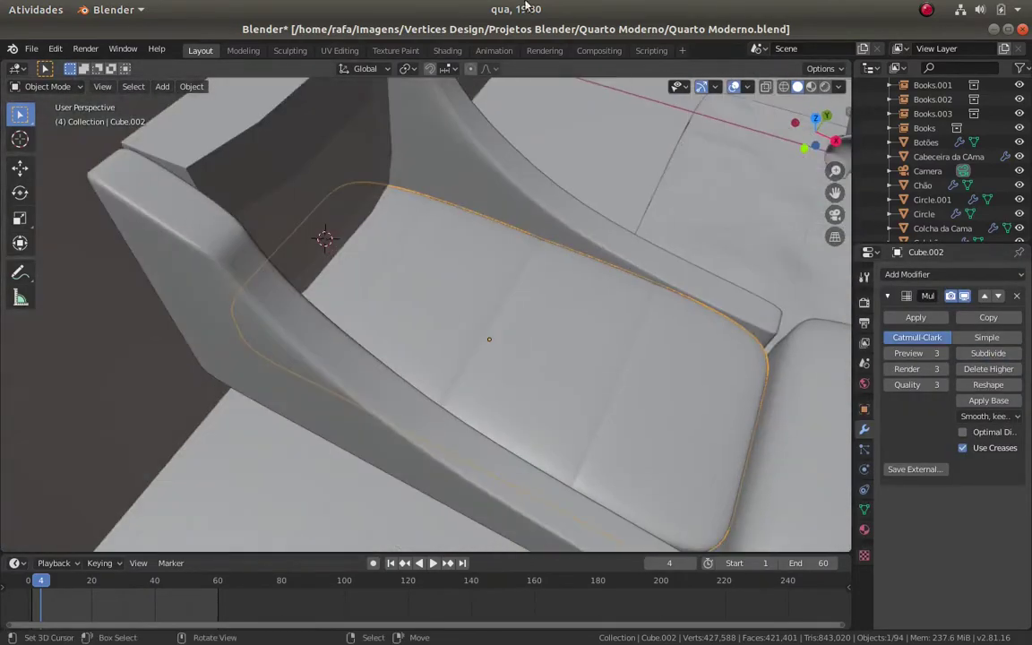
Isolate the seat cushion in local view with the 3D viewport maximised
left_click(192, 86)
middle_click_drag(507, 302, 498, 366)
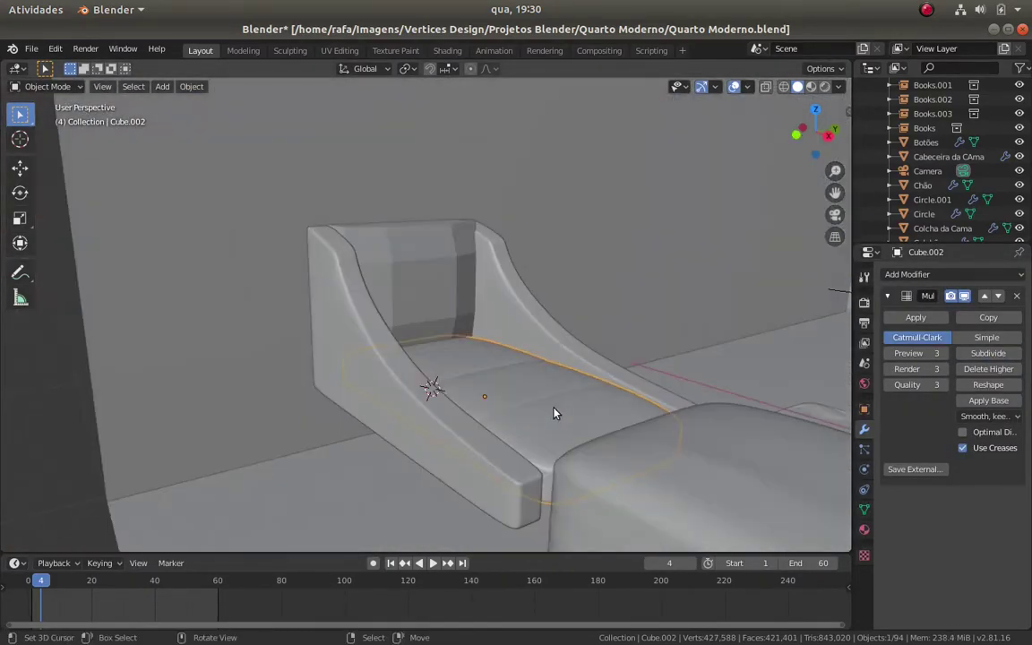
key("KP_7")
middle_click_drag(555, 413, 546, 359)
key("KP_Divide")
key("ctrl+alt+space")
left_click(46, 86)
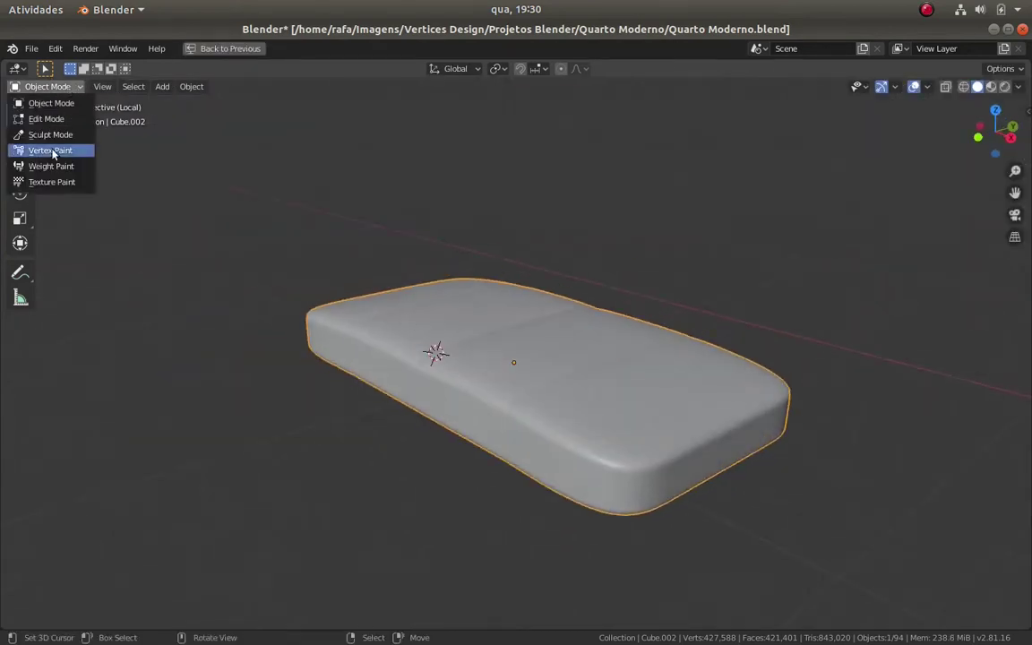
left_click(61, 152)
key("Tab")
key("Tab")
Apply the cushion's scale and switch to Sculpt Mode
key("ctrl+Tab")
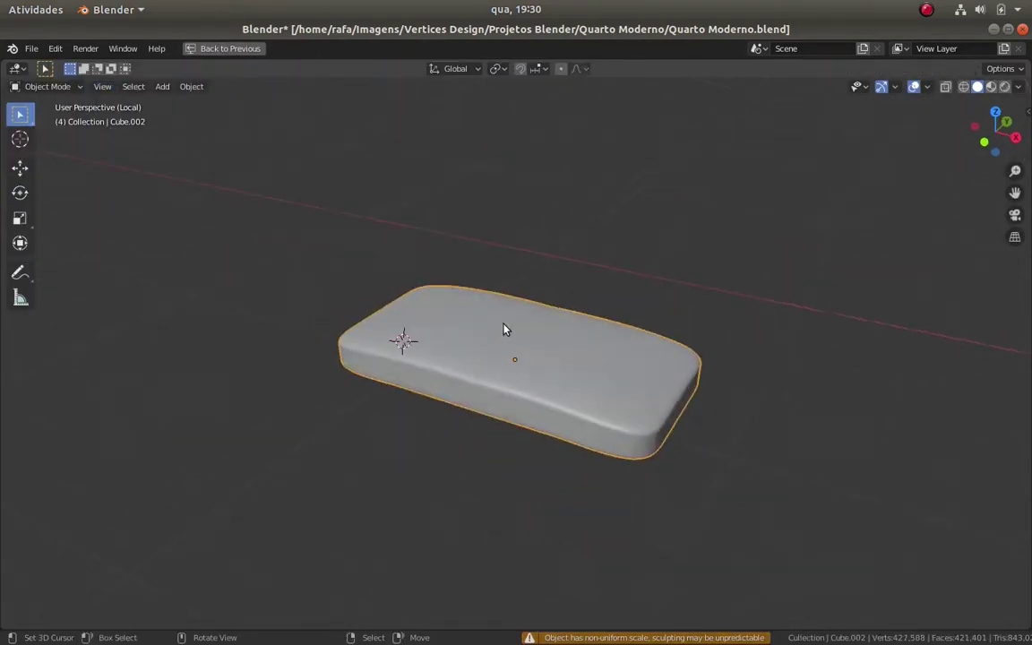
key("ctrl+a")
left_click(454, 296)
left_click(46, 86)
left_click(53, 134)
Inspect the cushion from several angles and set the brush radius to 24 px
mouse_move(538, 385)
middle_mouse_down()
mouse_move(610, 427)
mouse_move(672, 417)
mouse_move(589, 440)
middle_mouse_up()
mouse_move(590, 397)
middle_mouse_down()
mouse_move(682, 455)
mouse_move(605, 312)
middle_mouse_up()
mouse_move(346, 277)
middle_mouse_down()
mouse_move(703, 384)
mouse_move(654, 441)
middle_mouse_up()
mouse_move(369, 287)
middle_mouse_down()
mouse_move(396, 351)
mouse_move(338, 431)
middle_mouse_up()
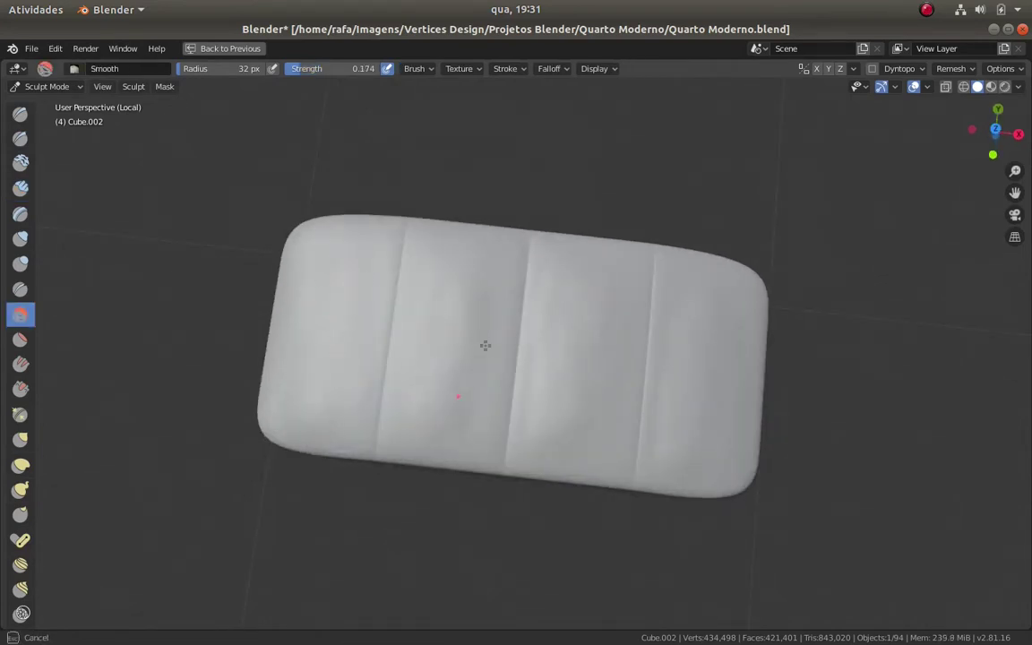
middle_click_drag(485, 345, 571, 377)
mouse_move(622, 415)
middle_mouse_down()
mouse_move(742, 451)
mouse_move(592, 449)
mouse_move(682, 520)
mouse_move(625, 491)
mouse_move(611, 502)
mouse_move(653, 451)
middle_mouse_up()
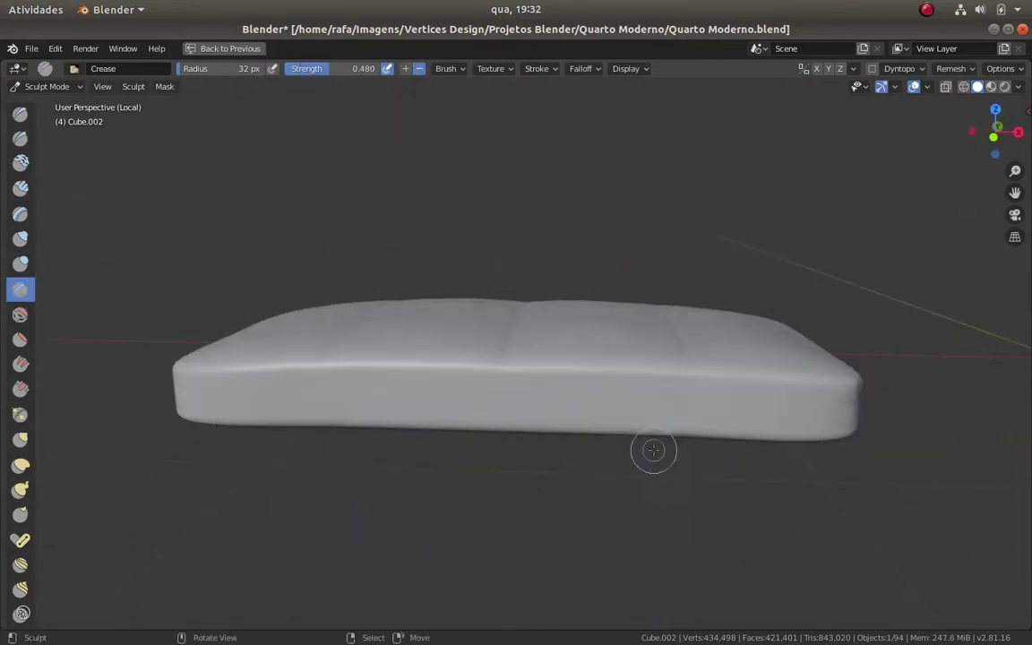
middle_click_drag(860, 434, 612, 535)
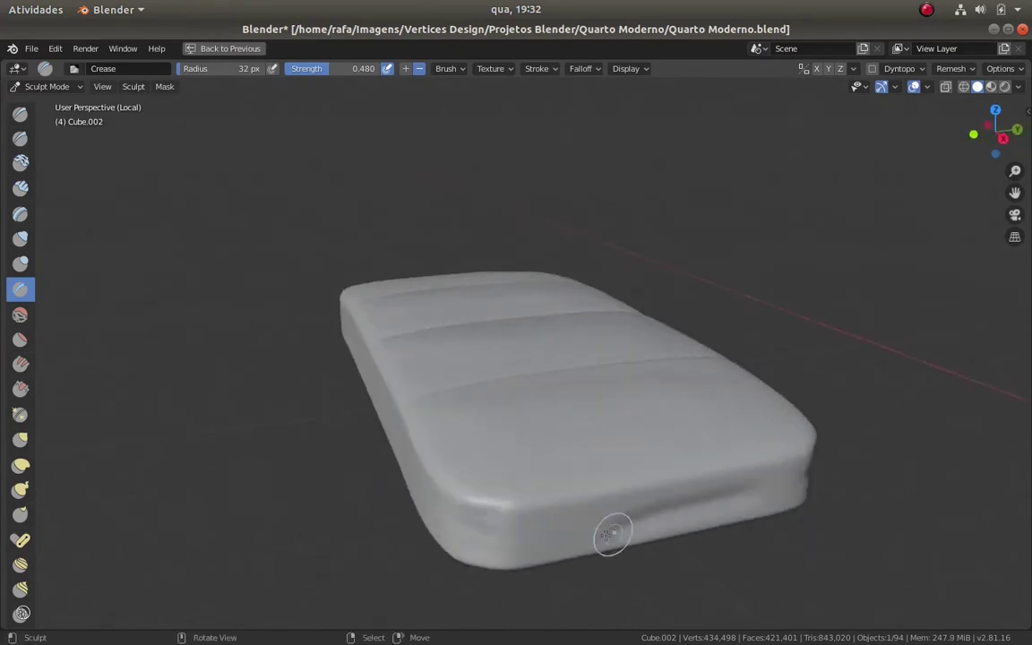
mouse_move(766, 527)
middle_mouse_down()
mouse_move(761, 488)
mouse_move(703, 477)
mouse_move(807, 405)
mouse_move(408, 491)
middle_mouse_up()
left_click(461, 514)
middle_click_drag(462, 514, 410, 477)
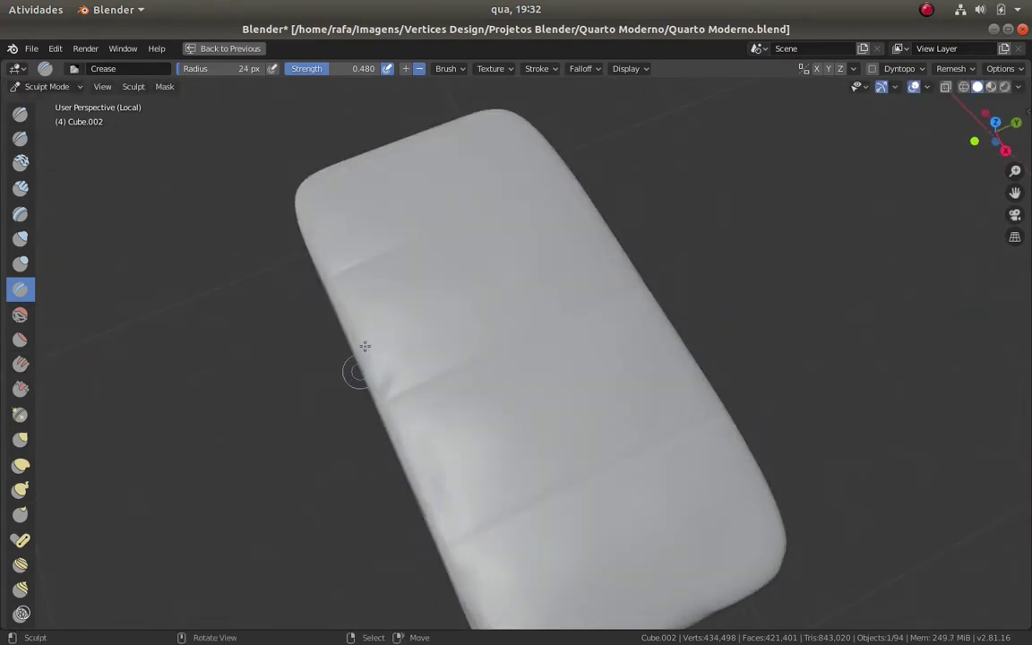
middle_click_drag(365, 346, 370, 508)
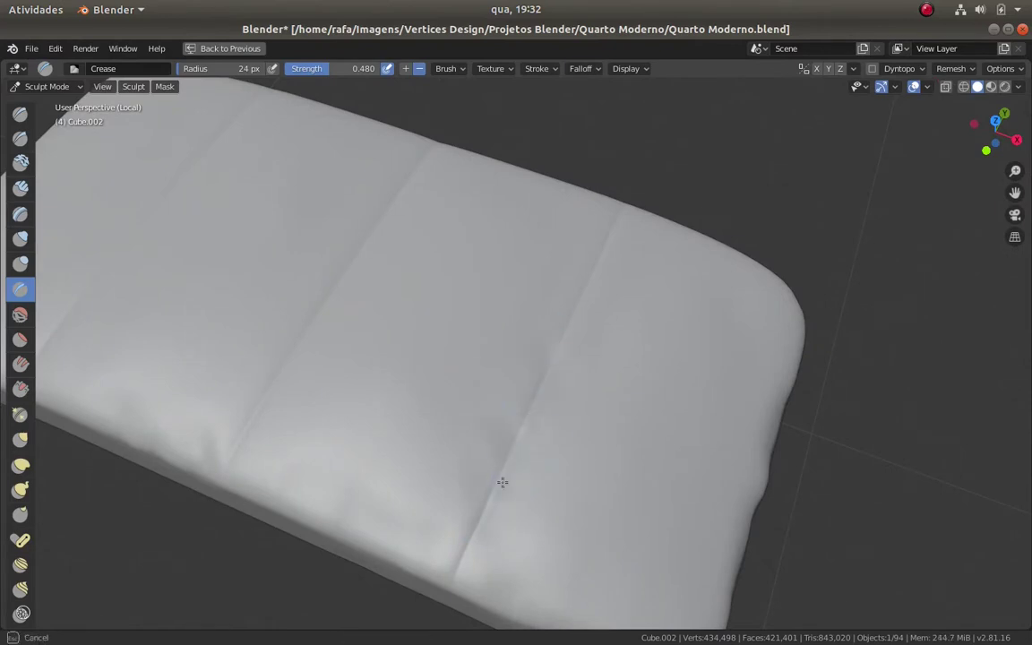
middle_click_drag(639, 219, 555, 382)
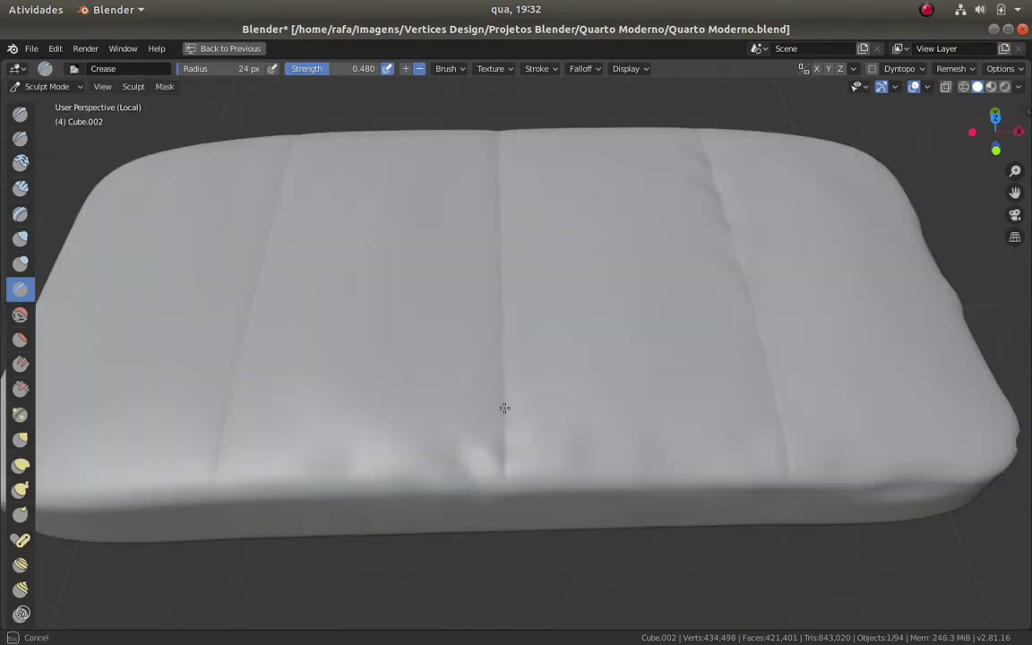
Carve deep creased seams across the cushion top into tufted sections
mouse_move(505, 408)
middle_mouse_down()
mouse_move(511, 426)
mouse_move(485, 394)
middle_mouse_up()
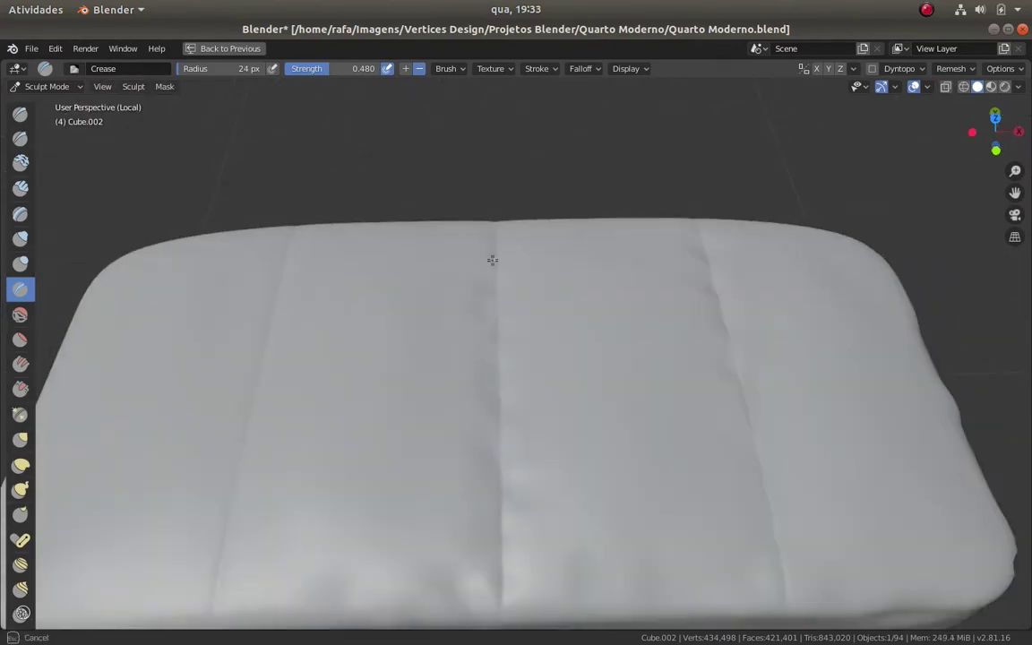
mouse_move(497, 512)
middle_mouse_down()
mouse_move(477, 442)
mouse_move(702, 308)
middle_mouse_up()
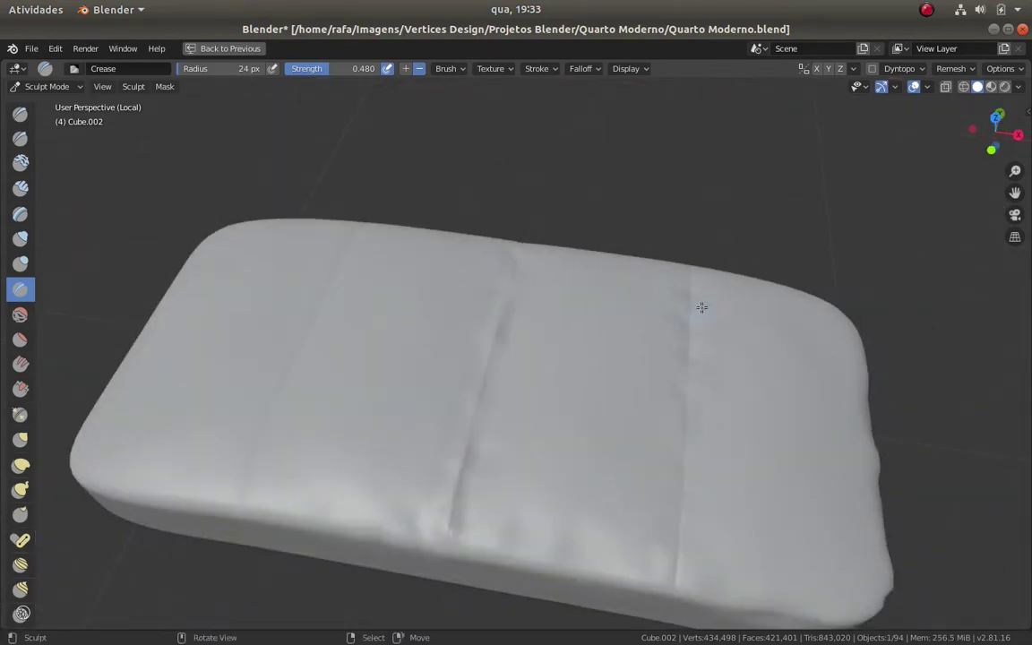
mouse_move(688, 402)
middle_mouse_down()
mouse_move(652, 491)
mouse_move(634, 294)
middle_mouse_up()
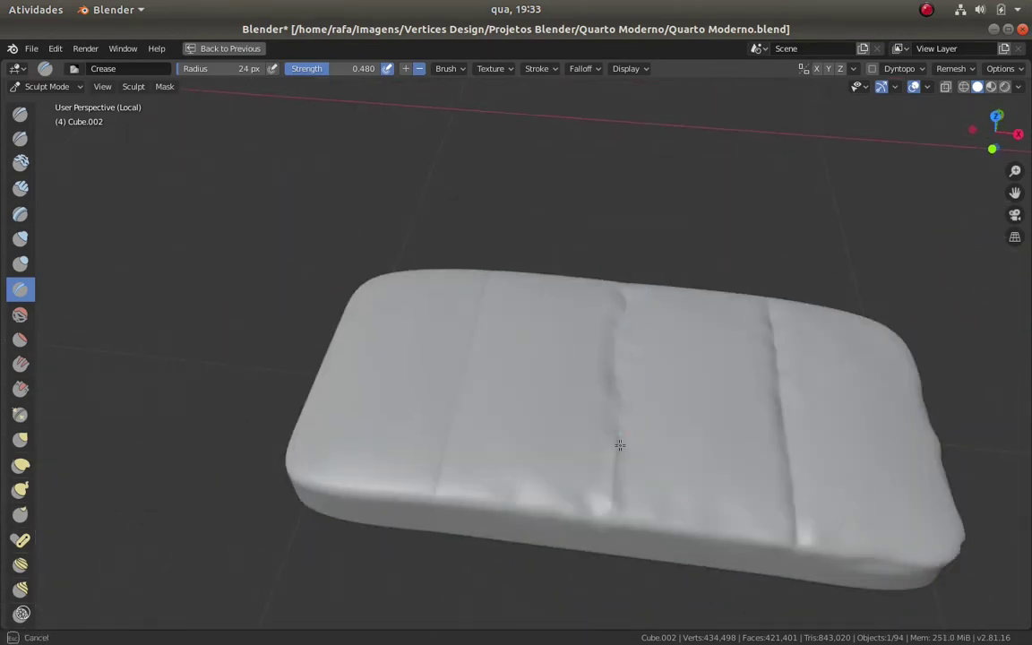
mouse_move(621, 445)
middle_mouse_down()
mouse_move(606, 405)
mouse_move(472, 254)
middle_mouse_up()
mouse_move(458, 406)
middle_mouse_down()
mouse_move(470, 500)
mouse_move(497, 436)
middle_mouse_up()
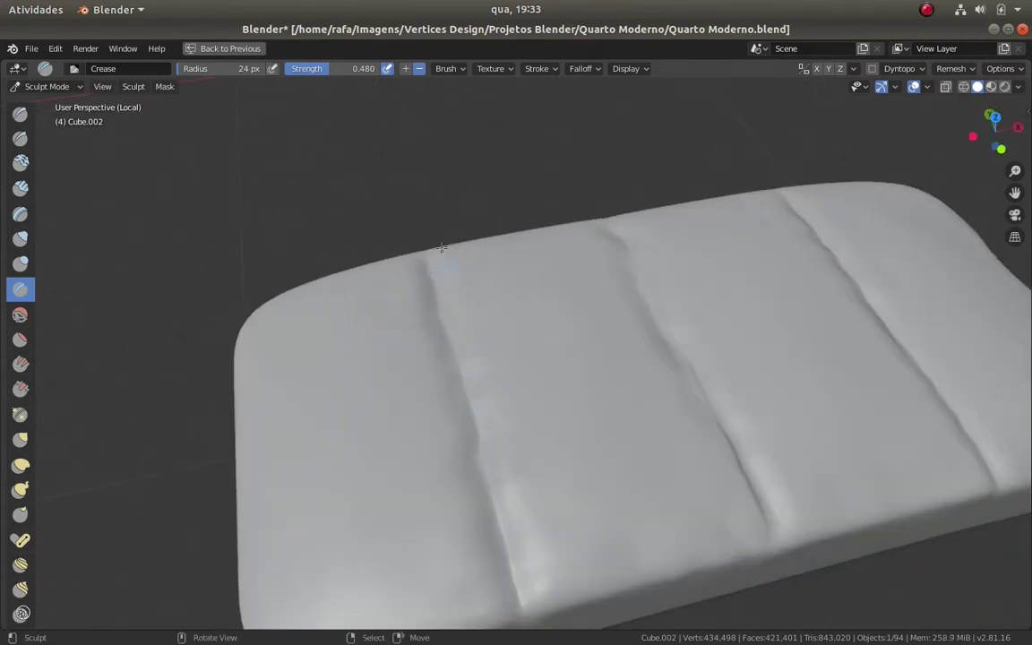
middle_click_drag(441, 247, 526, 446)
Check the tufted seams from the cushion's ends, sides, corner and top
middle_click_drag(705, 407, 534, 410)
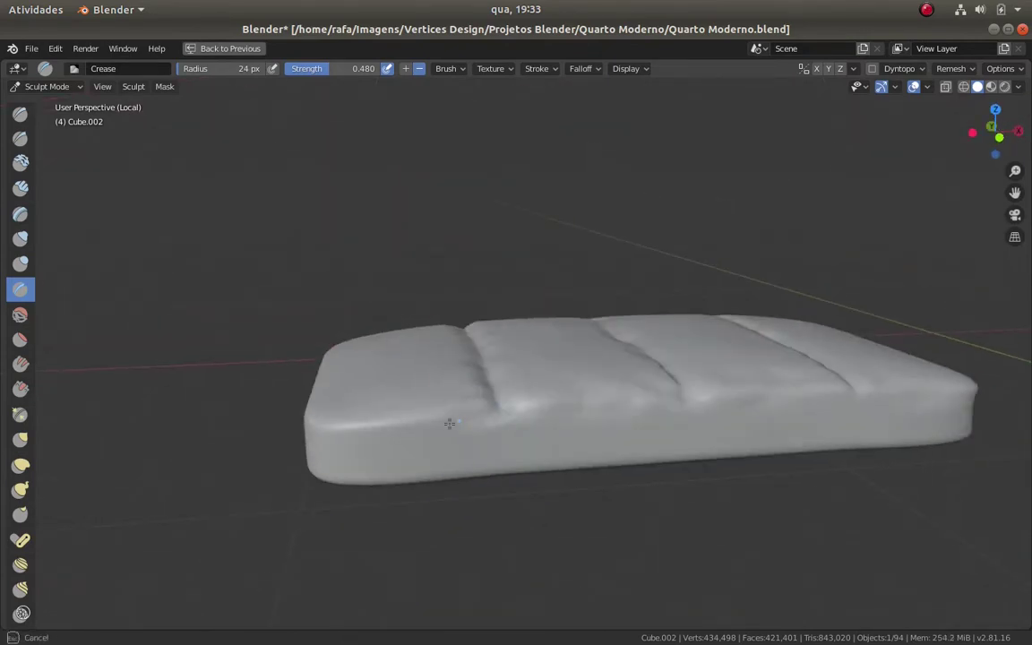
middle_click_drag(659, 390, 802, 396)
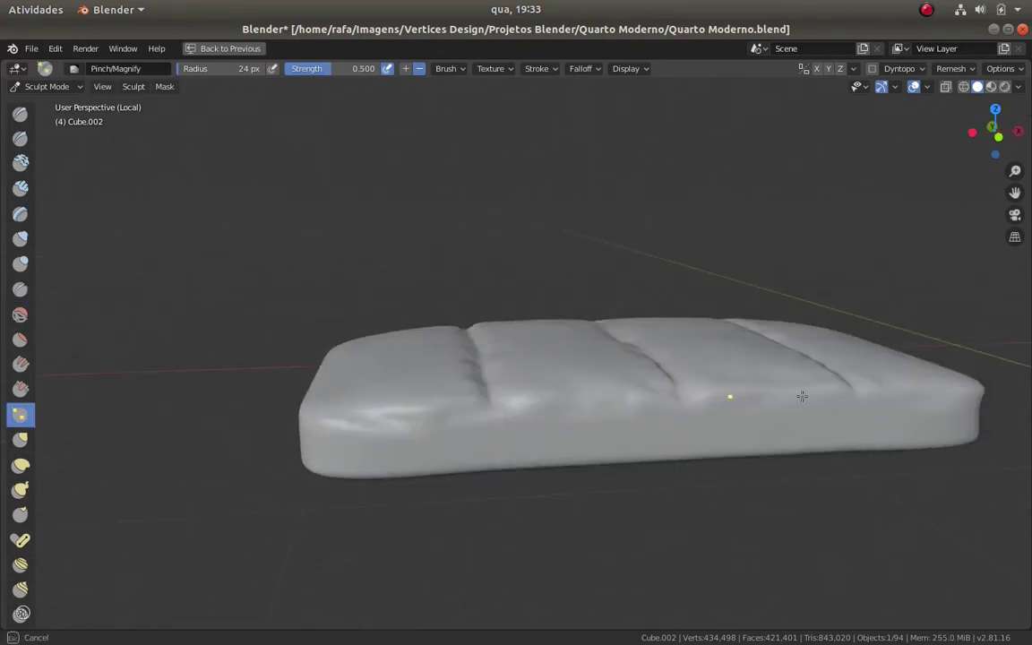
mouse_move(932, 391)
middle_mouse_down()
mouse_move(765, 415)
mouse_move(488, 486)
middle_mouse_up()
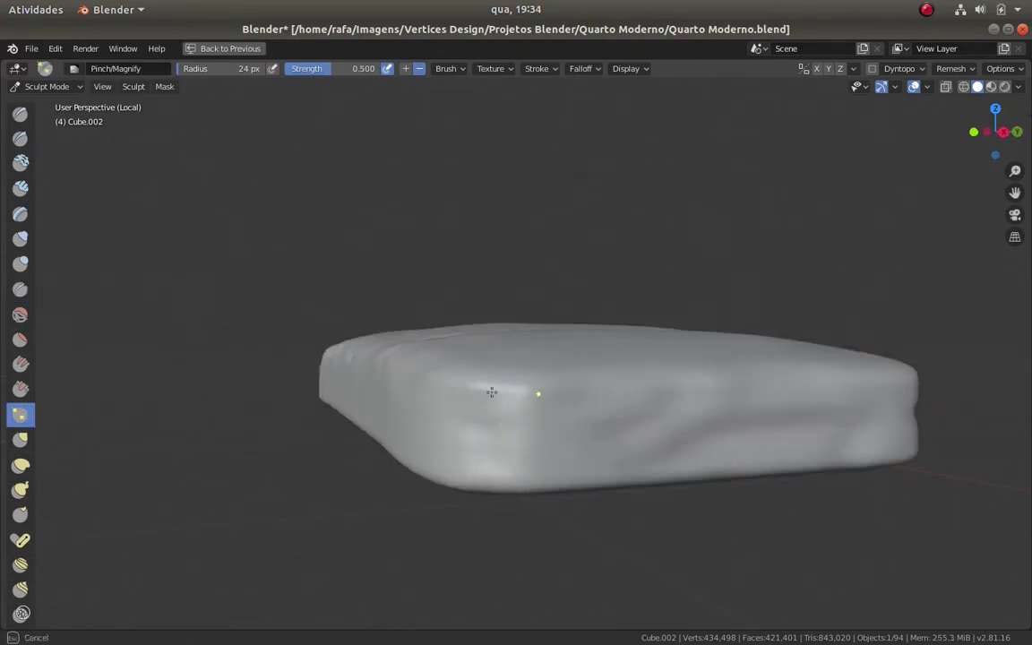
mouse_move(501, 382)
middle_mouse_down()
mouse_move(426, 424)
mouse_move(348, 518)
middle_mouse_up()
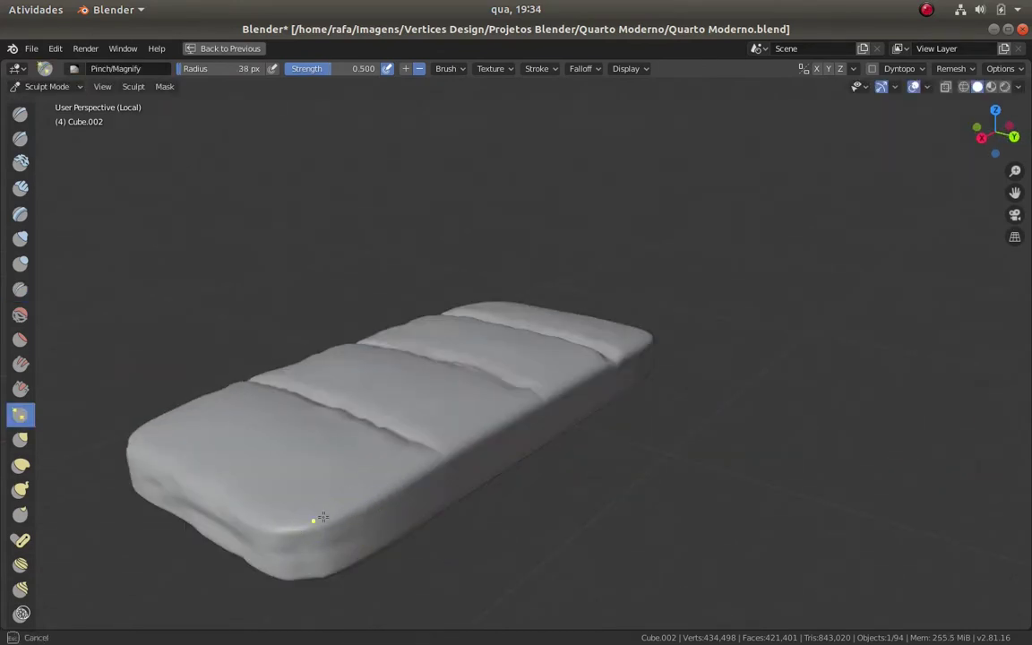
middle_click_drag(544, 410, 473, 404)
mouse_move(572, 414)
middle_mouse_down()
mouse_move(613, 428)
mouse_move(539, 421)
mouse_move(528, 461)
mouse_move(471, 460)
mouse_move(647, 491)
mouse_move(622, 438)
middle_mouse_up()
scroll(638, 459, "up", 2)
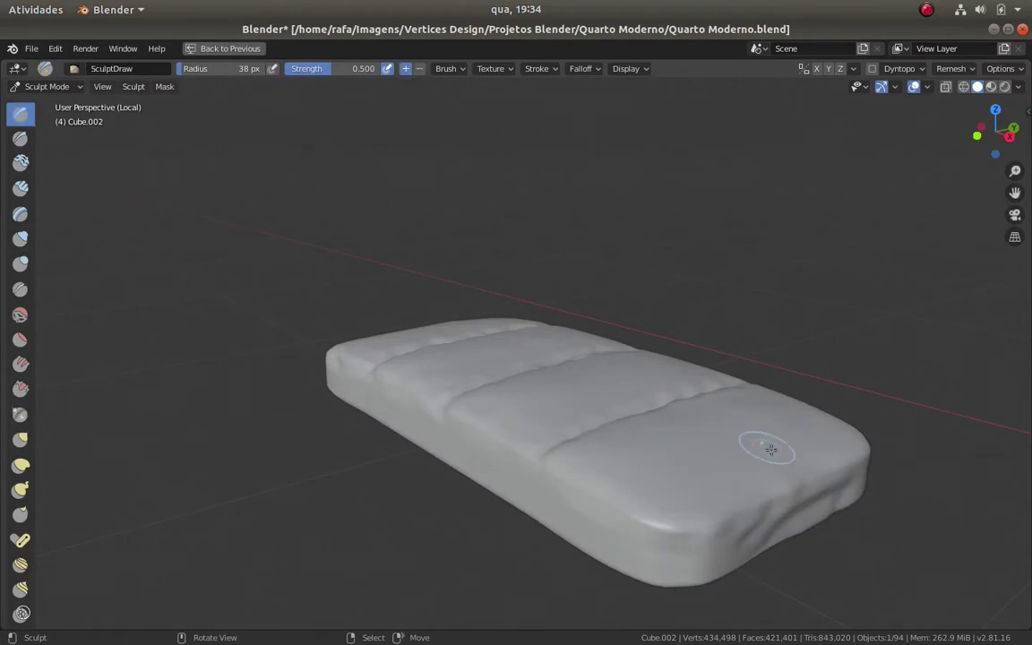
mouse_move(676, 474)
middle_mouse_down()
mouse_move(800, 560)
mouse_move(594, 336)
middle_mouse_up()
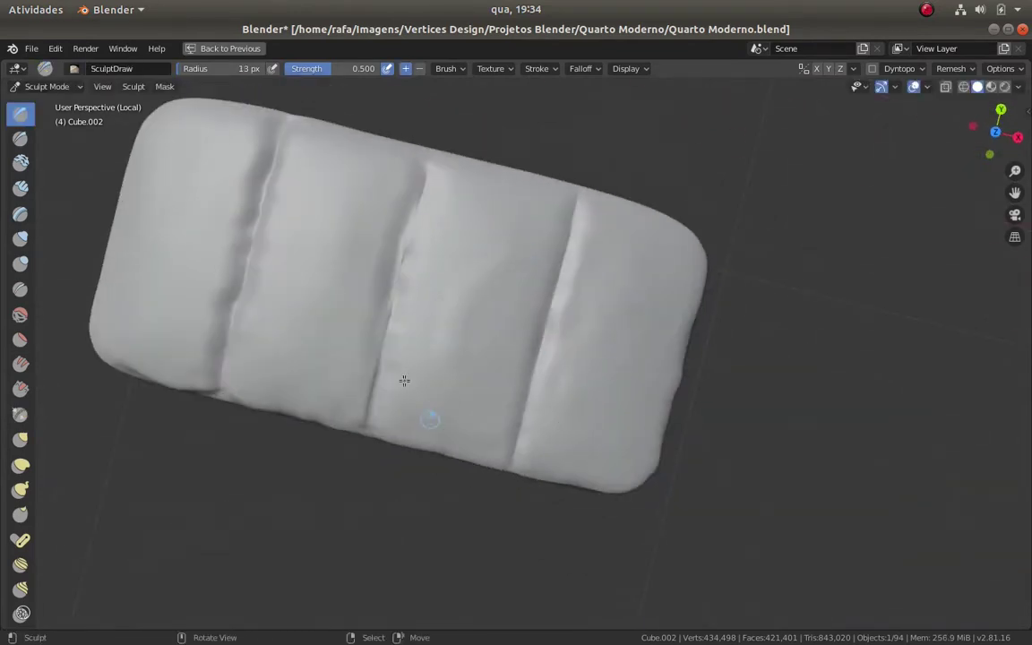
mouse_move(404, 381)
middle_mouse_down()
mouse_move(299, 451)
mouse_move(180, 455)
mouse_move(242, 265)
mouse_move(487, 397)
mouse_move(685, 334)
mouse_move(745, 403)
middle_mouse_up()
Soften the cushion's edges with the Smooth brush
key("shift+s")
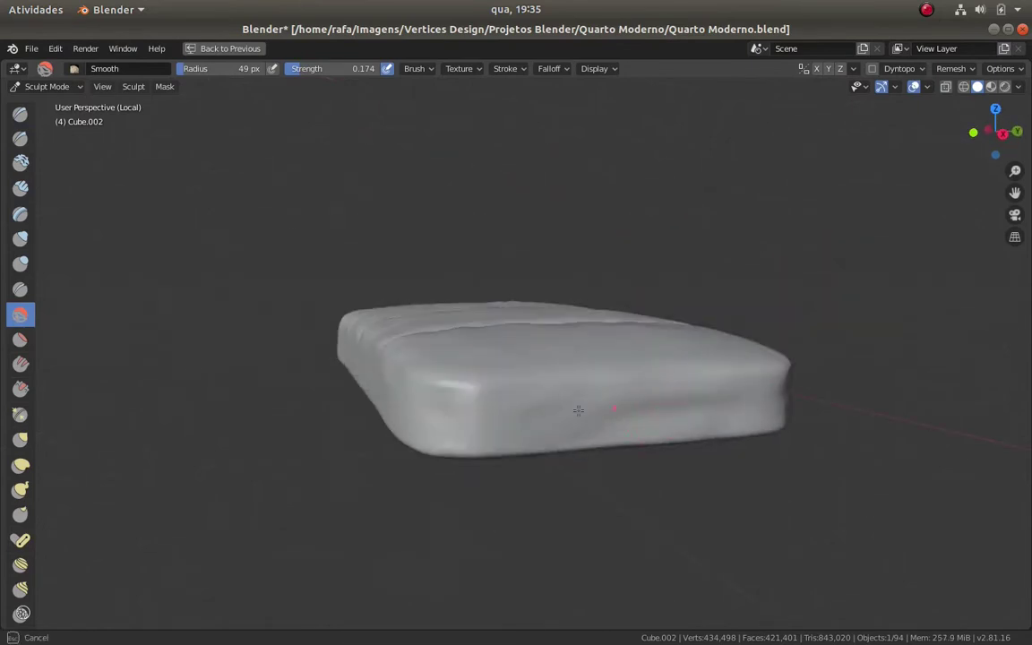
mouse_move(579, 410)
middle_mouse_down()
mouse_move(581, 438)
mouse_move(479, 416)
mouse_move(541, 376)
mouse_move(387, 397)
mouse_move(492, 387)
mouse_move(461, 377)
mouse_move(698, 428)
mouse_move(817, 488)
middle_mouse_up()
mouse_move(623, 578)
middle_mouse_down()
mouse_move(184, 471)
mouse_move(572, 396)
mouse_move(437, 392)
mouse_move(94, 139)
mouse_move(419, 431)
mouse_move(594, 419)
mouse_move(560, 481)
mouse_move(481, 434)
mouse_move(572, 421)
mouse_move(541, 431)
mouse_move(540, 318)
middle_mouse_up()
Leave local view and select the armchair's arm cushion
key("ctrl+Tab")
key("KP_Divide")
left_click(540, 318)
key("ctrl+space")
Add a Multiresolution modifier to the arm cushion and subdivide it to level 3
left_click(941, 276)
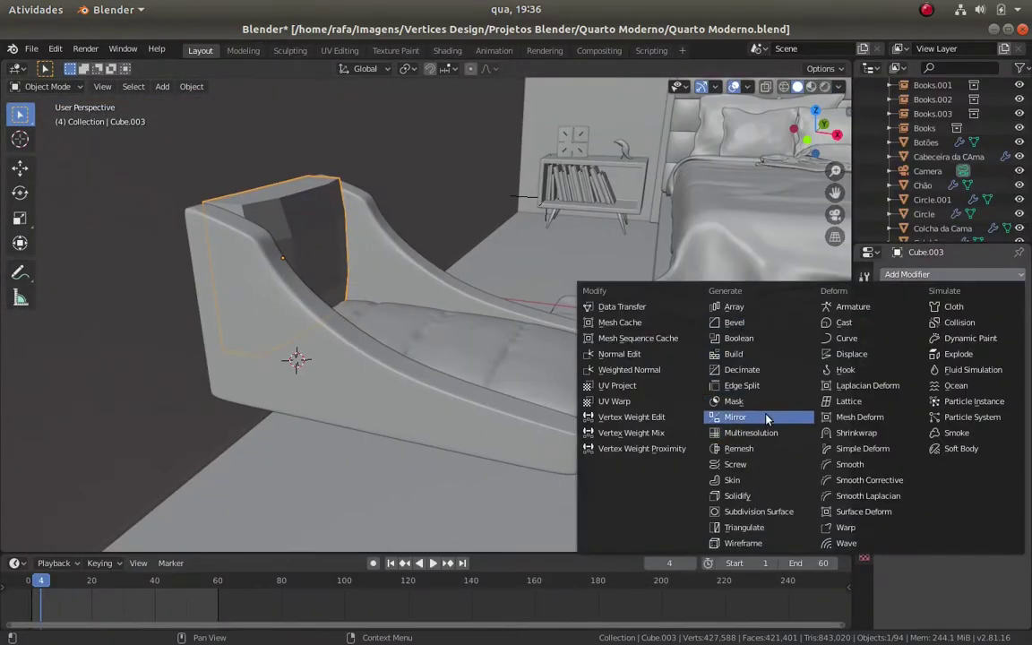
left_click(691, 376)
left_click(1002, 358)
mouse_move(627, 376)
middle_mouse_down()
mouse_move(427, 380)
mouse_move(352, 322)
mouse_move(195, 85)
middle_mouse_up()
Isolate the arm cushion full-screen in Sculpt Mode with the Clay Strips brush
key("ctrl+space")
key("KP_Divide")
left_click(47, 86)
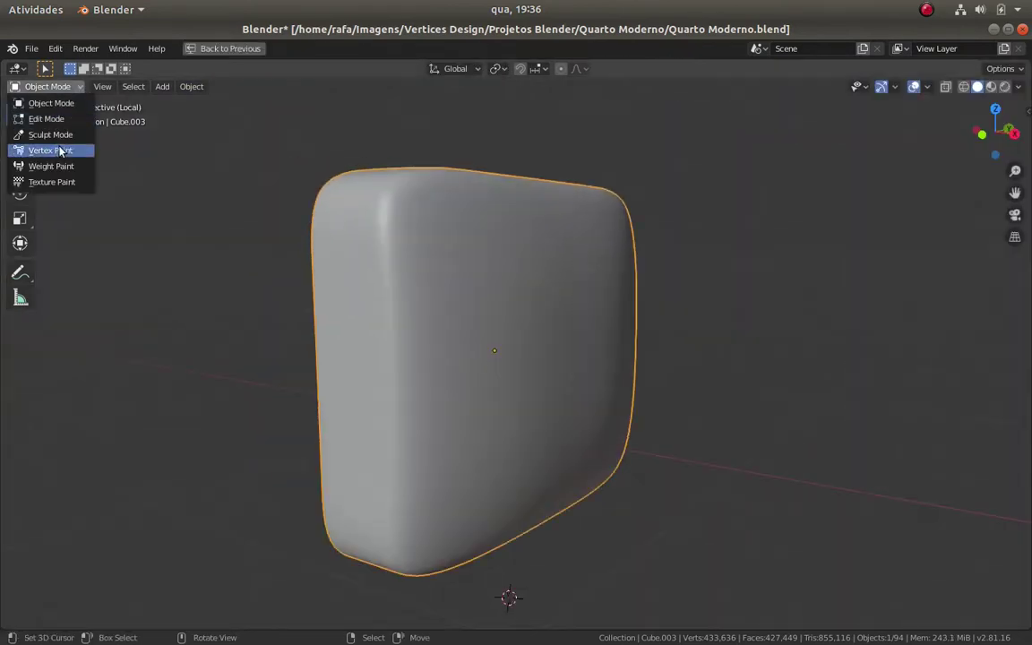
left_click(45, 133)
left_click(20, 189)
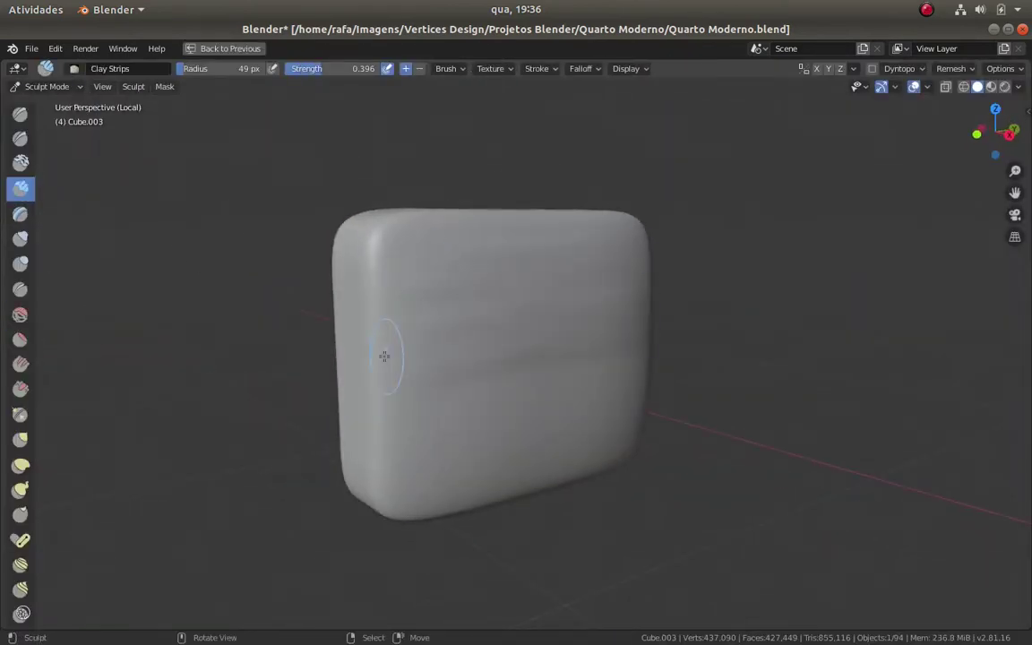
Set the brush radius to 34 px and smooth the arm cushion
mouse_move(622, 248)
middle_mouse_down()
mouse_move(580, 374)
mouse_move(380, 432)
mouse_move(526, 477)
mouse_move(673, 458)
middle_mouse_up()
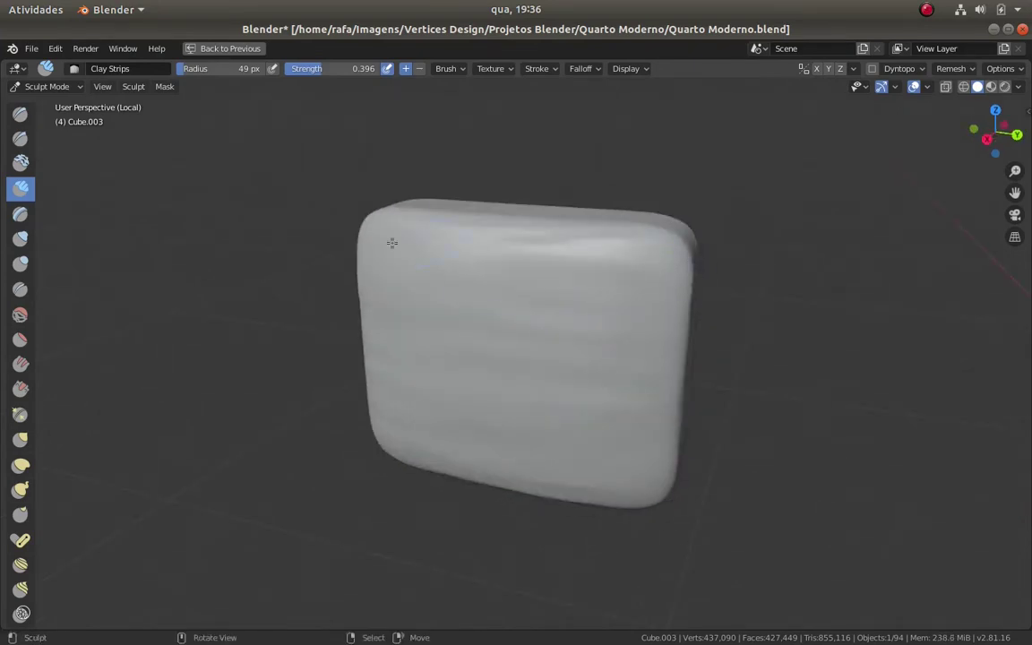
mouse_move(392, 242)
middle_mouse_down()
mouse_move(438, 489)
mouse_move(559, 239)
middle_mouse_up()
left_click(562, 308)
mouse_move(563, 308)
middle_mouse_down()
mouse_move(553, 173)
mouse_move(403, 399)
mouse_move(373, 491)
mouse_move(527, 415)
middle_mouse_up()
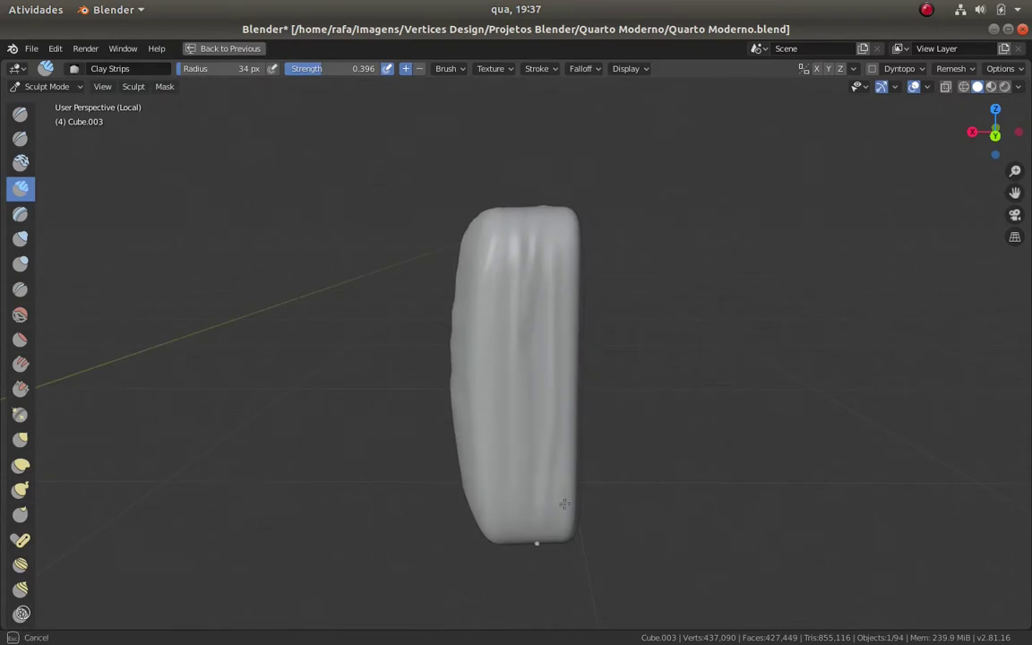
mouse_move(564, 504)
middle_mouse_down()
mouse_move(573, 314)
mouse_move(537, 341)
mouse_move(511, 283)
mouse_move(408, 405)
mouse_move(562, 438)
middle_mouse_up()
key("shift+s")
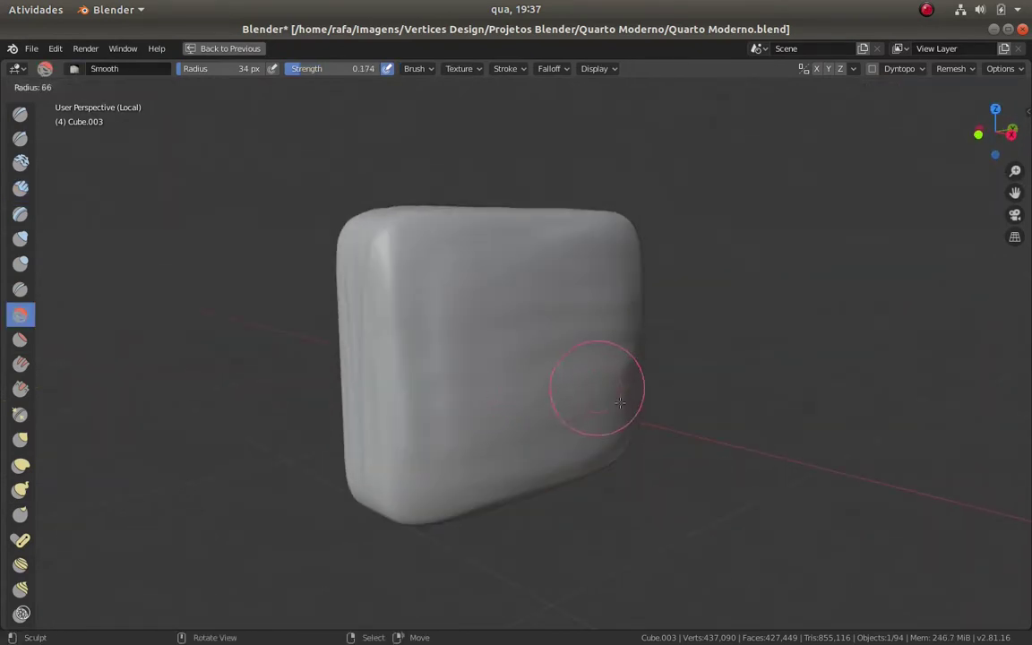
left_click(620, 402)
middle_click_drag(620, 402, 457, 258)
middle_click_drag(423, 292, 448, 332)
mouse_move(394, 300)
middle_mouse_down()
mouse_move(466, 242)
mouse_move(580, 458)
mouse_move(404, 242)
mouse_move(645, 277)
mouse_move(385, 424)
mouse_move(491, 410)
mouse_move(630, 173)
mouse_move(609, 415)
mouse_move(616, 368)
mouse_move(546, 379)
mouse_move(409, 299)
middle_mouse_up()
Crease soft folds near the arm's top and inspect them from several angles
key("shift+c")
left_click_drag(461, 240, 538, 224)
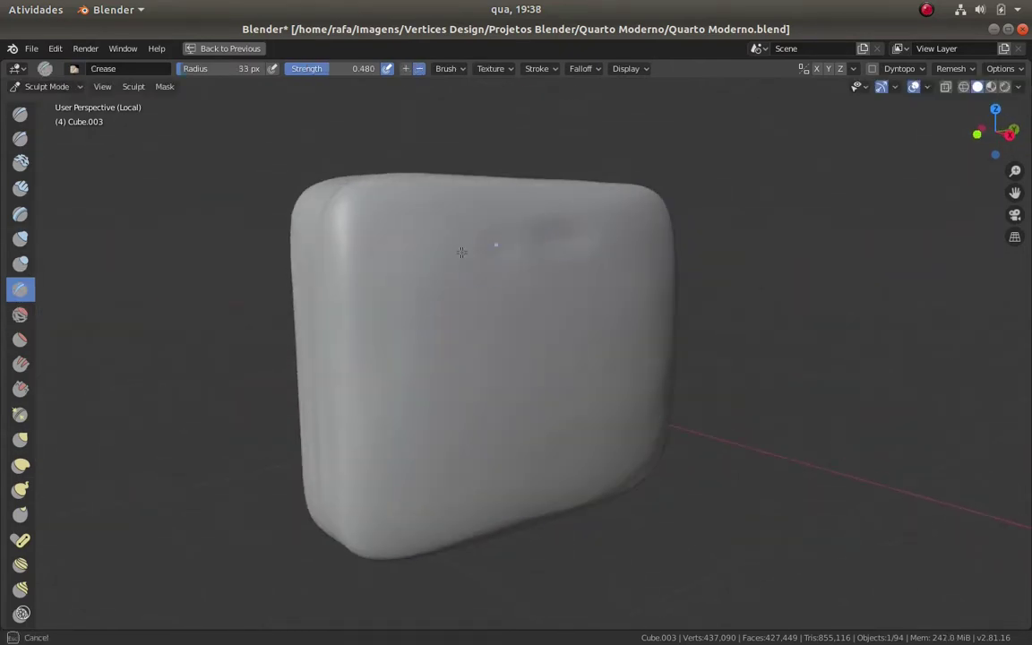
middle_click_drag(537, 224, 378, 294)
mouse_move(718, 218)
middle_mouse_down()
mouse_move(468, 313)
mouse_move(441, 273)
middle_mouse_up()
mouse_move(527, 230)
middle_mouse_down()
mouse_move(664, 226)
mouse_move(592, 299)
mouse_move(523, 348)
mouse_move(470, 445)
mouse_move(438, 468)
mouse_move(572, 469)
middle_mouse_up()
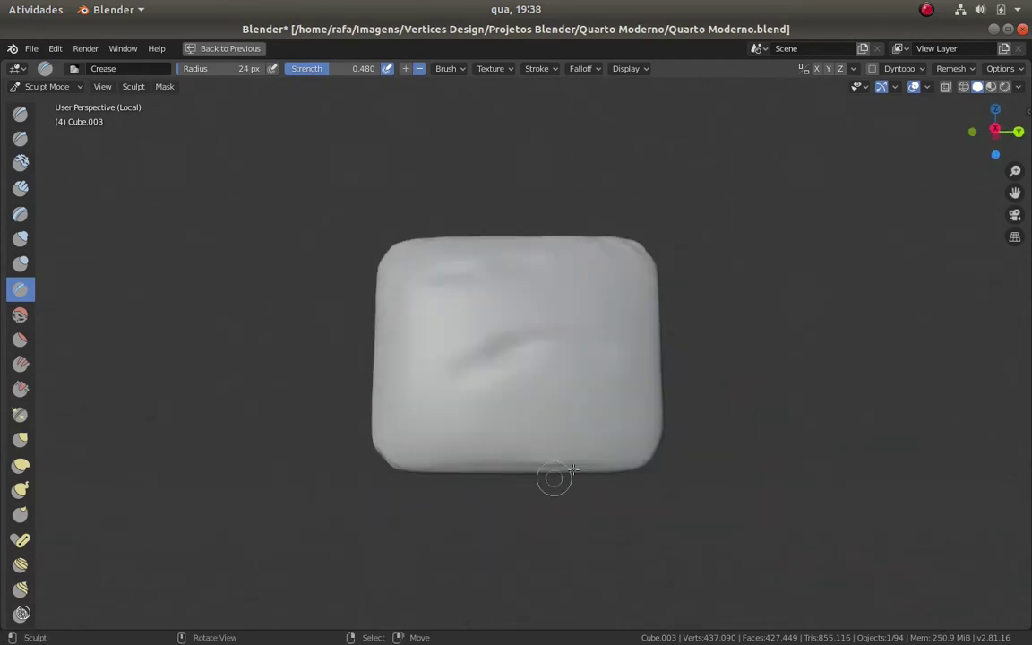
middle_click_drag(656, 431, 579, 454)
middle_click_drag(421, 348, 659, 300)
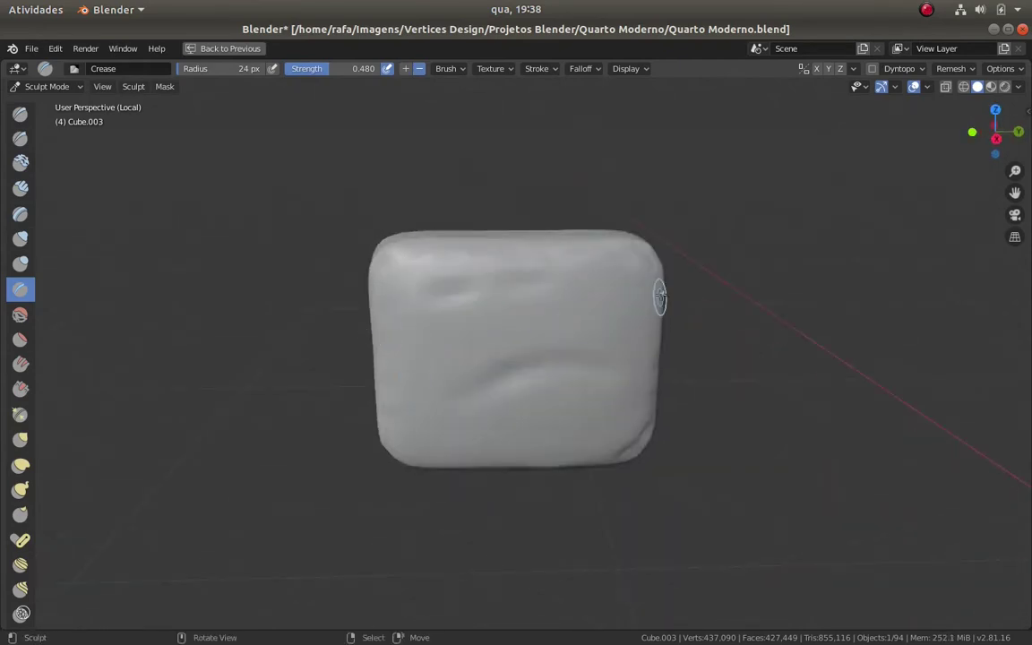
middle_click_drag(661, 391, 605, 281)
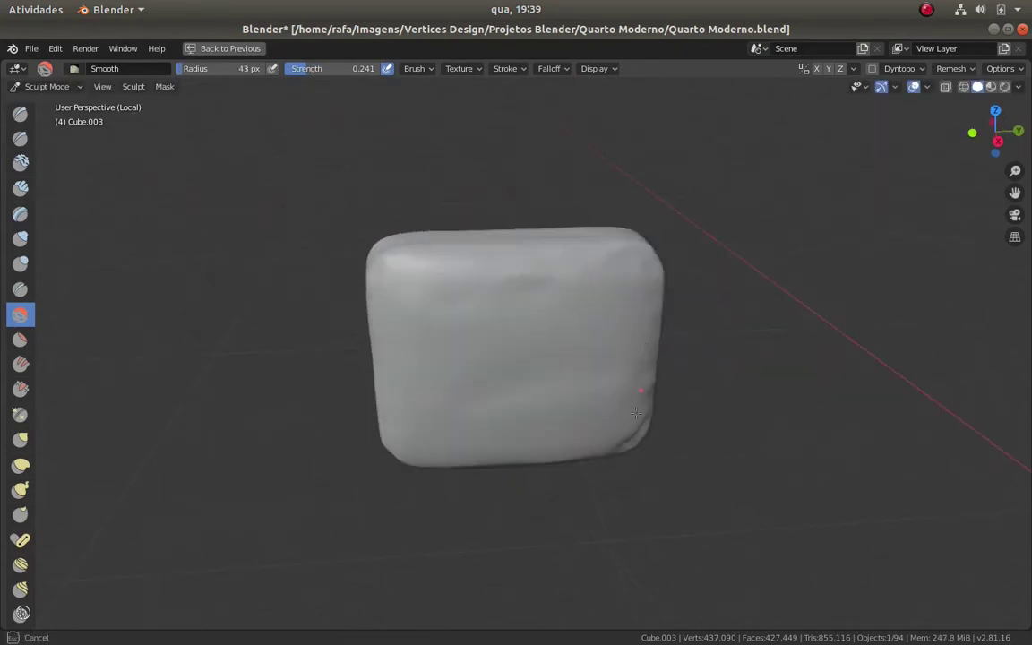
mouse_move(489, 393)
middle_mouse_down()
mouse_move(613, 350)
mouse_move(611, 374)
mouse_move(420, 311)
mouse_move(537, 472)
middle_mouse_up()
mouse_move(518, 282)
middle_mouse_down()
mouse_move(489, 351)
mouse_move(538, 376)
middle_mouse_up()
Return to Object Mode and briefly isolate the curved armrest panel to inspect it
left_click(47, 86)
left_click(45, 101)
key("KP_Divide")
mouse_move(525, 427)
middle_mouse_down()
mouse_move(502, 512)
mouse_move(565, 491)
mouse_move(590, 467)
middle_mouse_up()
left_click(590, 468)
key("KP_Divide")
middle_click_drag(549, 422, 316, 433)
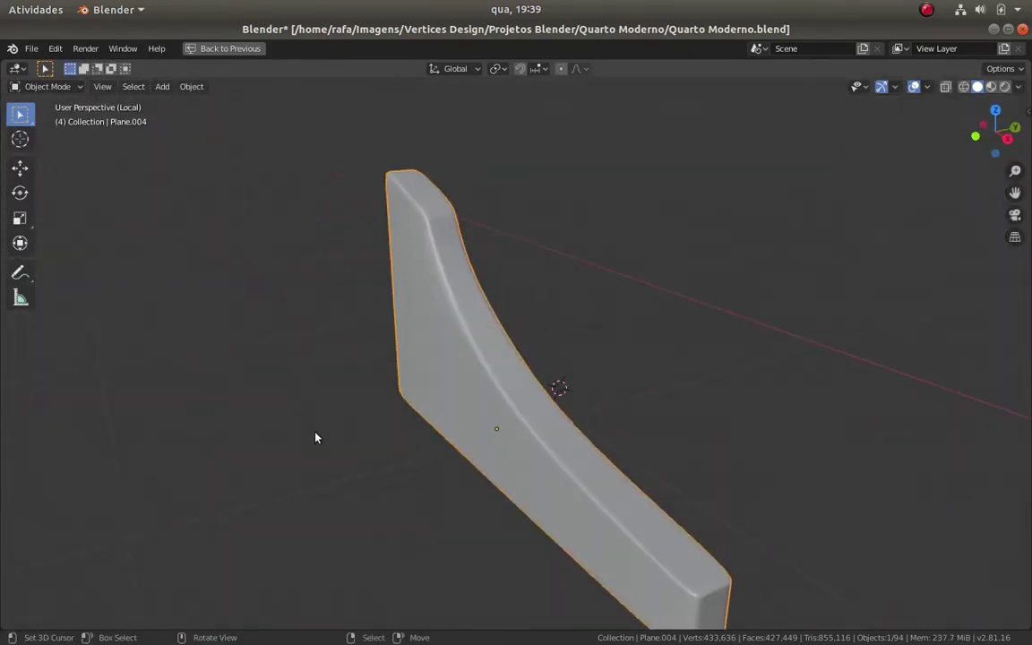
key("KP_Divide")
mouse_move(553, 485)
middle_mouse_down()
mouse_move(566, 496)
mouse_move(553, 473)
mouse_move(590, 502)
mouse_move(507, 496)
mouse_move(589, 534)
mouse_move(533, 484)
mouse_move(622, 444)
mouse_move(595, 465)
mouse_move(693, 470)
middle_mouse_up()
Resize the ottoman so it abuts the chaise's seat, checking from the front view
left_click(694, 469)
key("s")
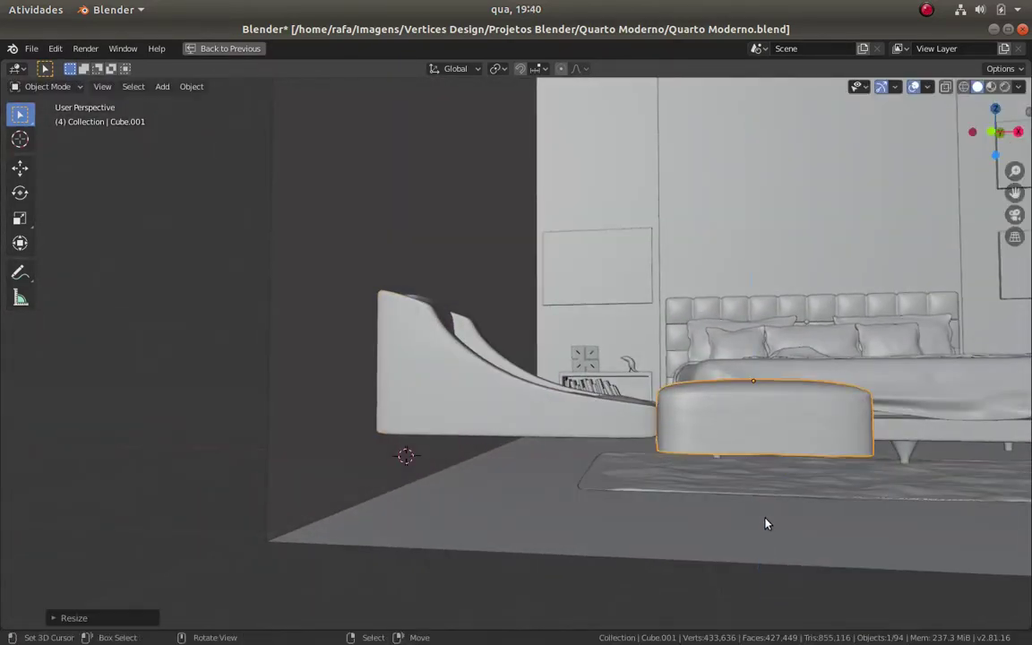
key("KP_1")
key("Escape")
middle_click_drag(660, 451, 601, 454)
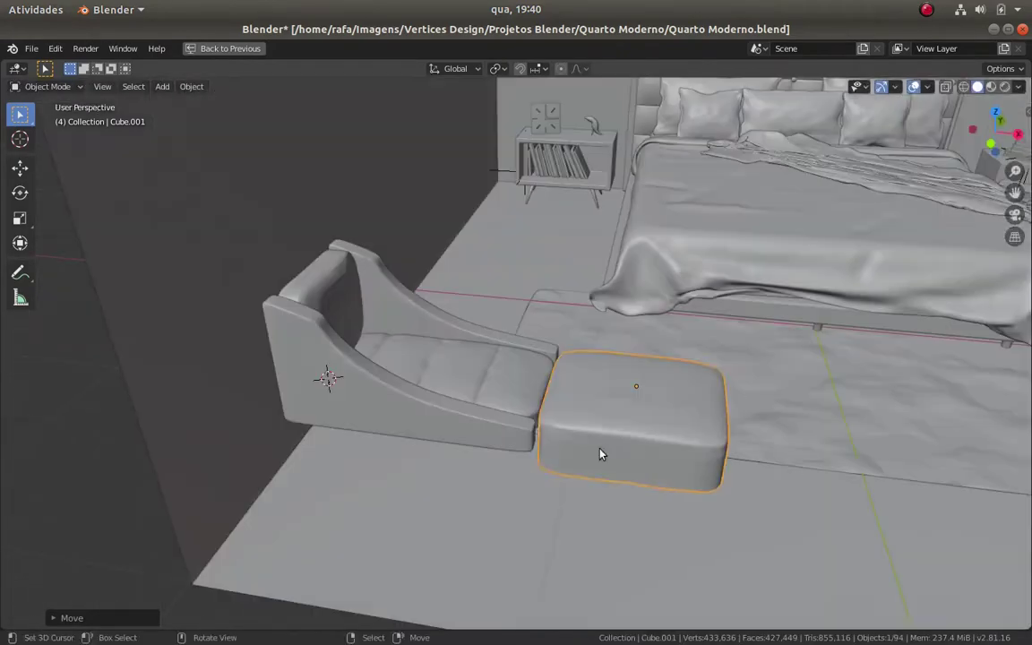
key("Escape")
Select the chair's side armrest and restore the full workspace with properties
mouse_move(659, 440)
middle_mouse_down()
mouse_move(468, 427)
mouse_move(604, 374)
mouse_move(484, 456)
mouse_move(381, 367)
middle_mouse_up()
left_click(381, 367)
key("ctrl+space")
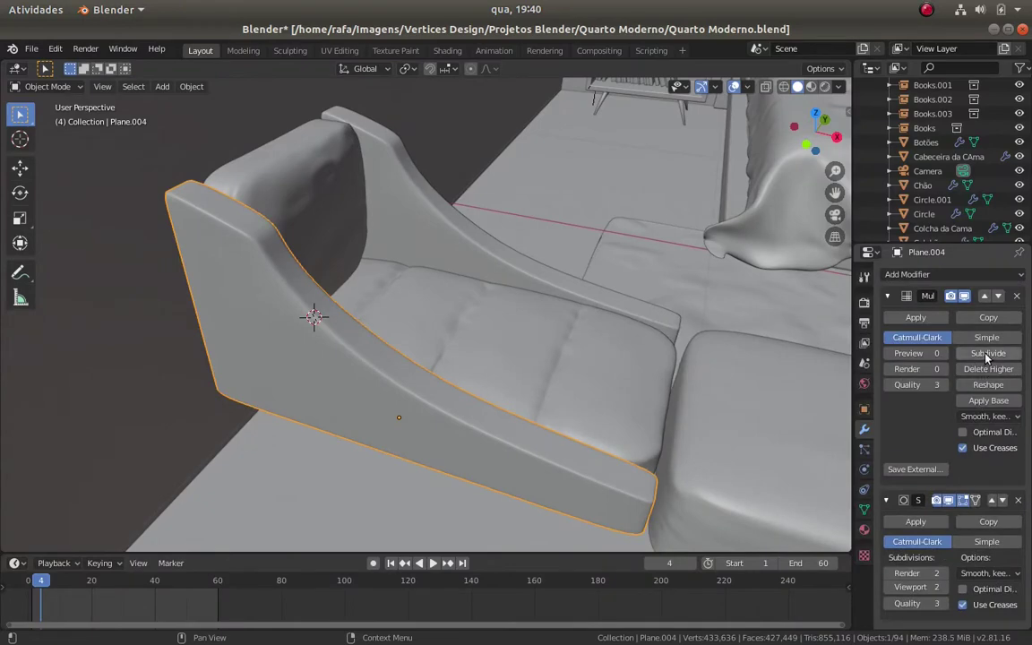
Subdivide the armrest's Multires twice and isolate it in local view for sculpting with Smooth
double_click(989, 353)
middle_click_drag(556, 367, 413, 401)
key("KP_Divide")
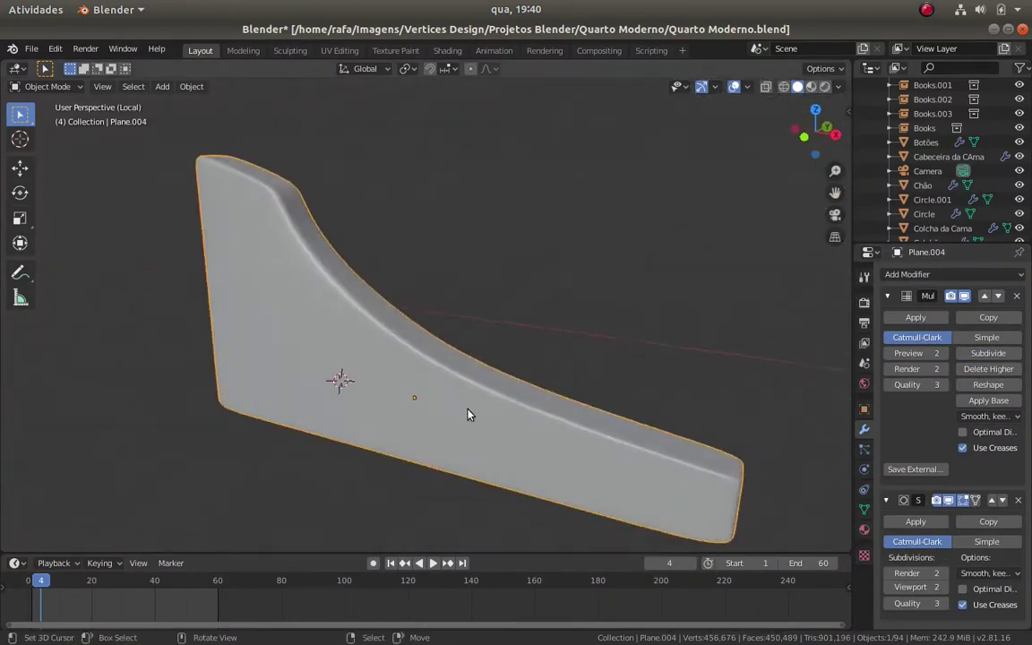
key("ctrl+alt+space")
left_click(47, 86)
left_click(62, 134)
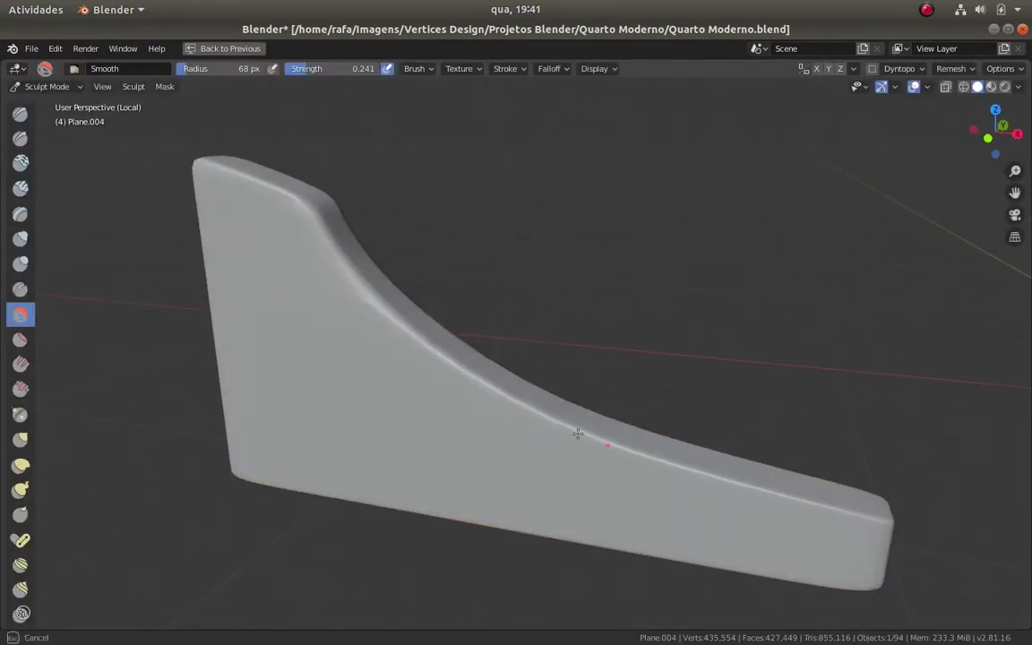
Smooth the armrest's curved top edge, build up its side with Clay Strips, then smooth again
mouse_move(886, 549)
middle_mouse_down()
mouse_move(461, 177)
mouse_move(726, 477)
mouse_move(426, 498)
middle_mouse_up()
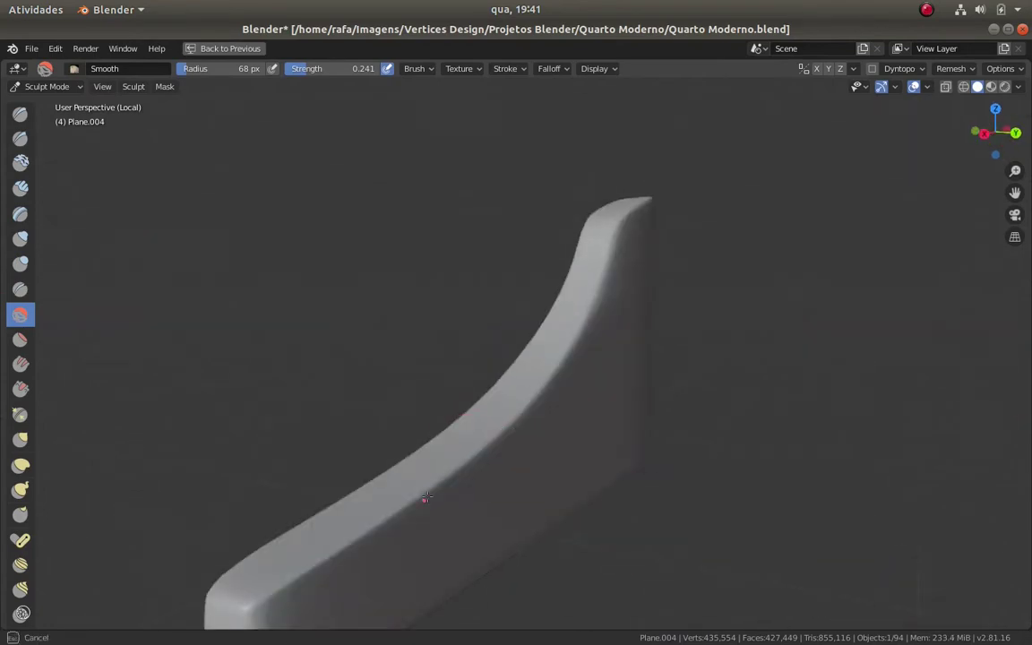
middle_click_drag(603, 275, 734, 237)
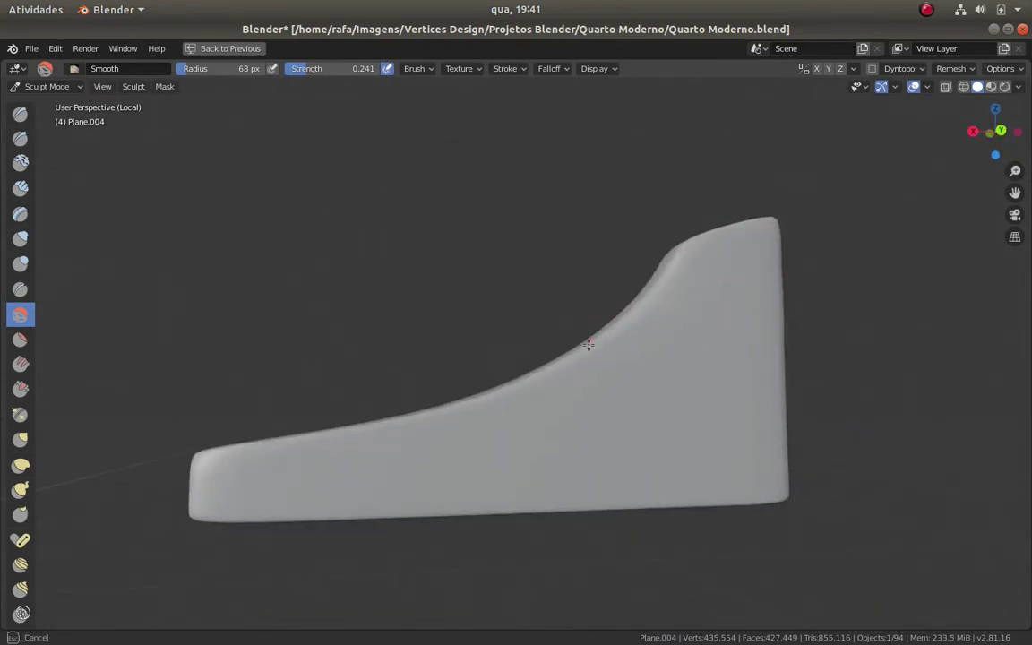
mouse_move(588, 344)
middle_mouse_down()
mouse_move(525, 387)
mouse_move(657, 477)
mouse_move(112, 176)
middle_mouse_up()
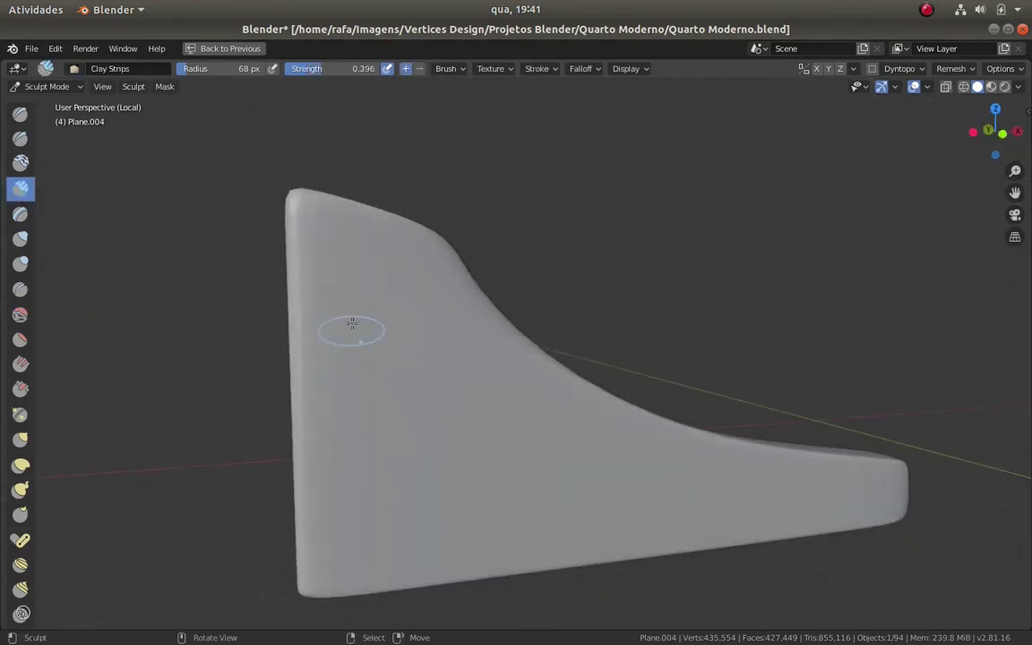
mouse_move(352, 323)
middle_mouse_down()
mouse_move(507, 507)
mouse_move(584, 500)
mouse_move(585, 417)
mouse_move(592, 486)
mouse_move(485, 519)
middle_mouse_up()
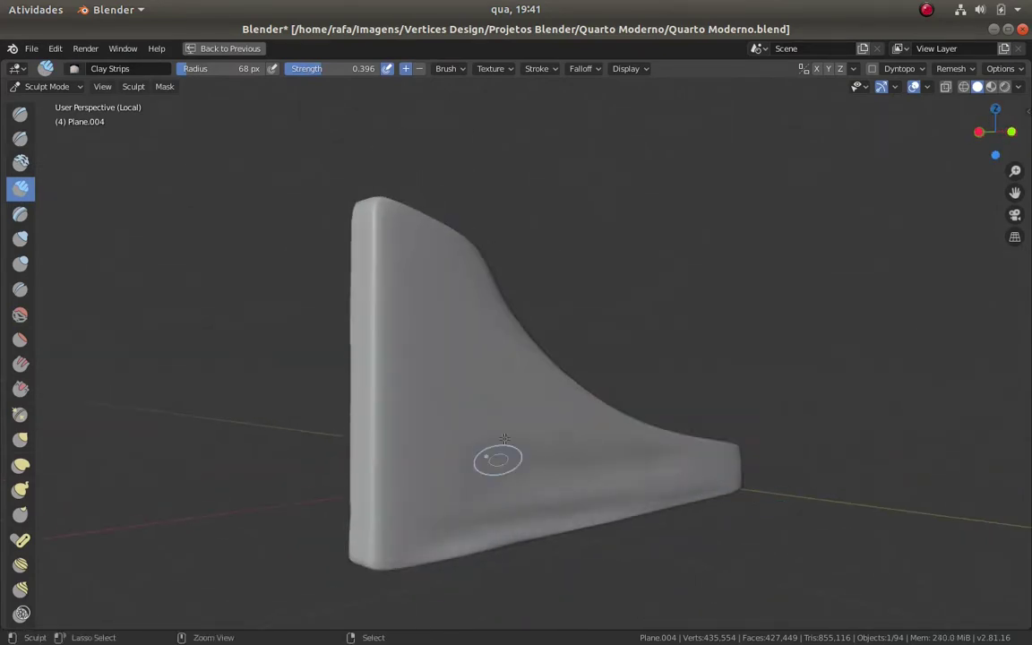
middle_click_drag(505, 438, 500, 471)
key("s")
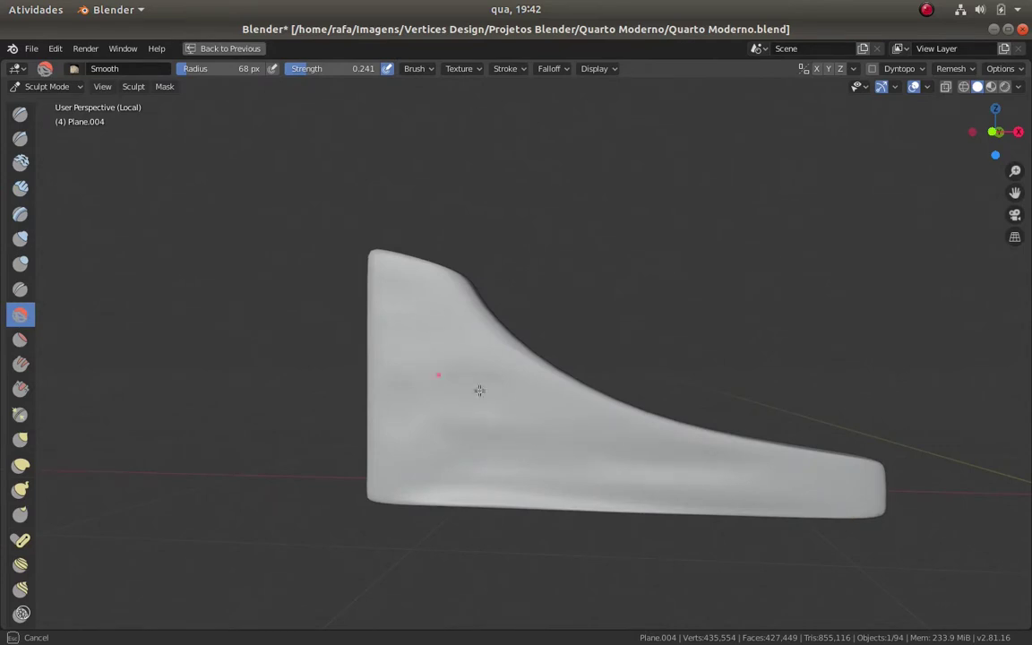
mouse_move(479, 391)
middle_mouse_down()
mouse_move(466, 448)
mouse_move(504, 503)
mouse_move(713, 430)
mouse_move(697, 563)
mouse_move(538, 430)
mouse_move(500, 365)
middle_mouse_up()
Bring back the full scene and delete the chair's opposite armrest
mouse_move(479, 288)
middle_mouse_down()
mouse_move(744, 564)
mouse_move(494, 435)
middle_mouse_up()
key("KP_Divide")
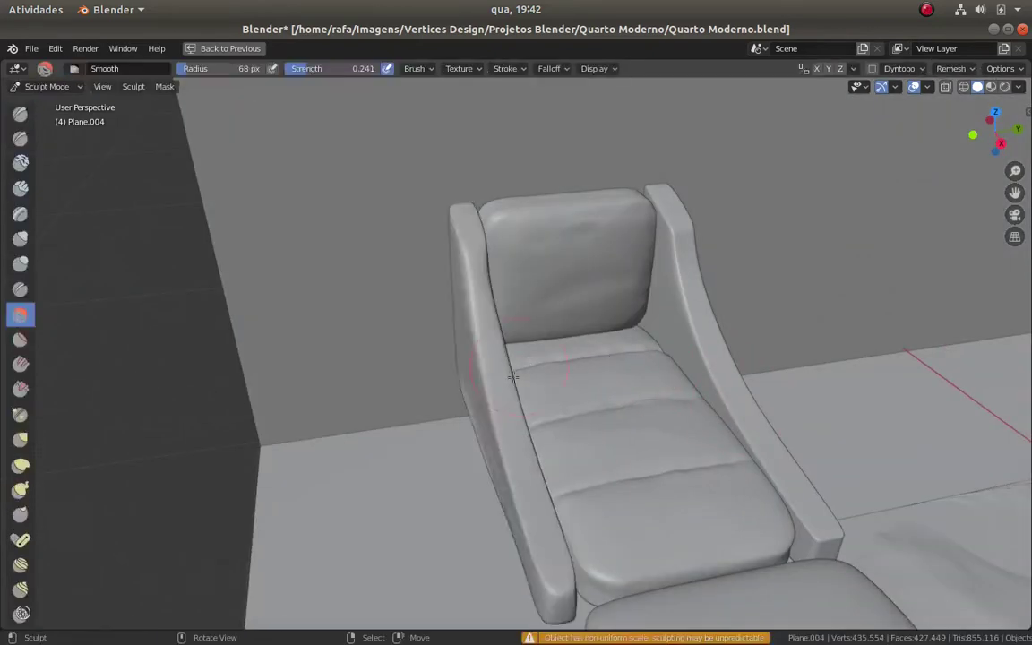
middle_click_drag(513, 376, 491, 433)
key("ctrl+Tab")
left_click(526, 353)
middle_click_drag(526, 352, 654, 344)
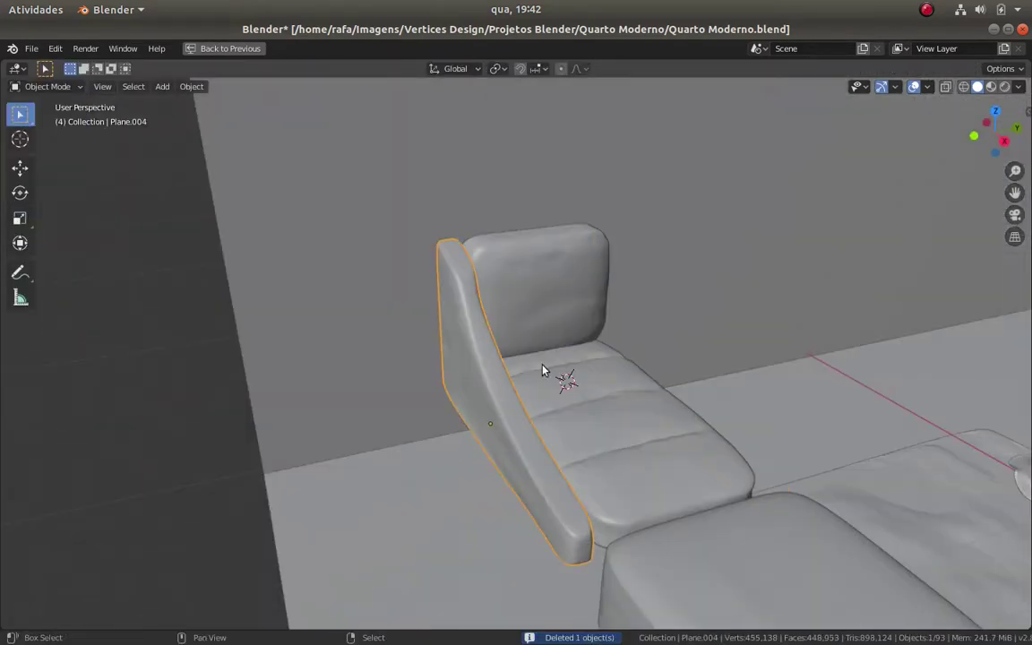
Add a cylinder for an ottoman leg, shrinking it and stretching it vertically
key("Escape")
mouse_move(905, 267)
middle_mouse_down()
mouse_move(629, 396)
mouse_move(598, 429)
mouse_move(509, 427)
mouse_move(377, 457)
mouse_move(582, 546)
mouse_move(655, 488)
mouse_move(567, 497)
mouse_move(713, 561)
mouse_move(702, 473)
mouse_move(662, 524)
middle_mouse_up()
key("KP_1")
key("shift+a")
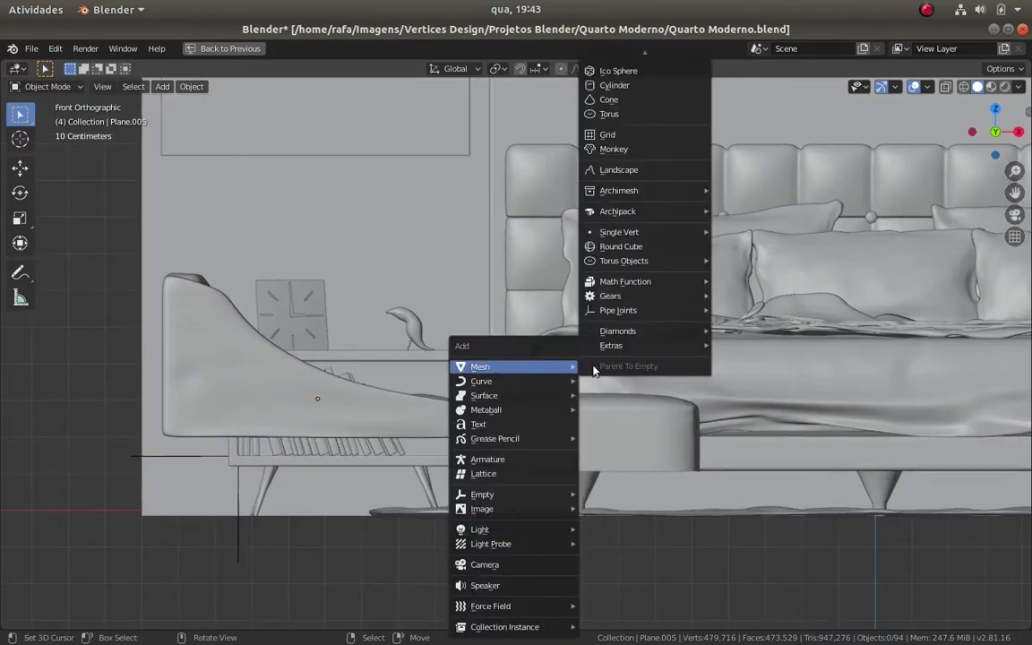
left_click(583, 81)
scroll(598, 530, "down", 3)
key("s")
left_click(519, 424)
scroll(519, 421, "up", 8)
scroll(433, 396, "down", 2)
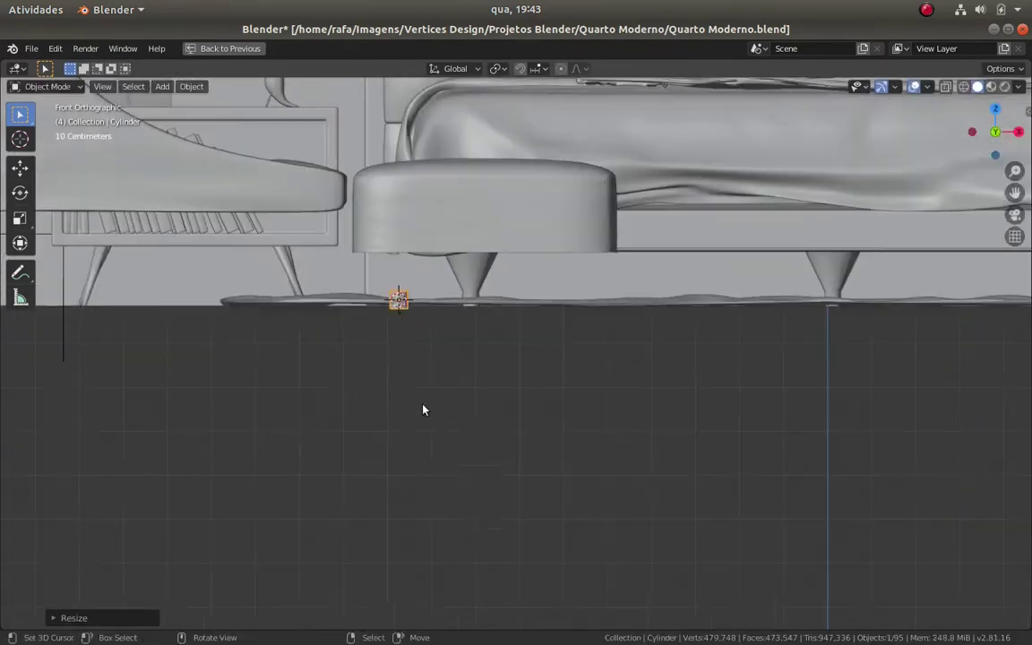
left_click(455, 135)
scroll(448, 361, "up", 3)
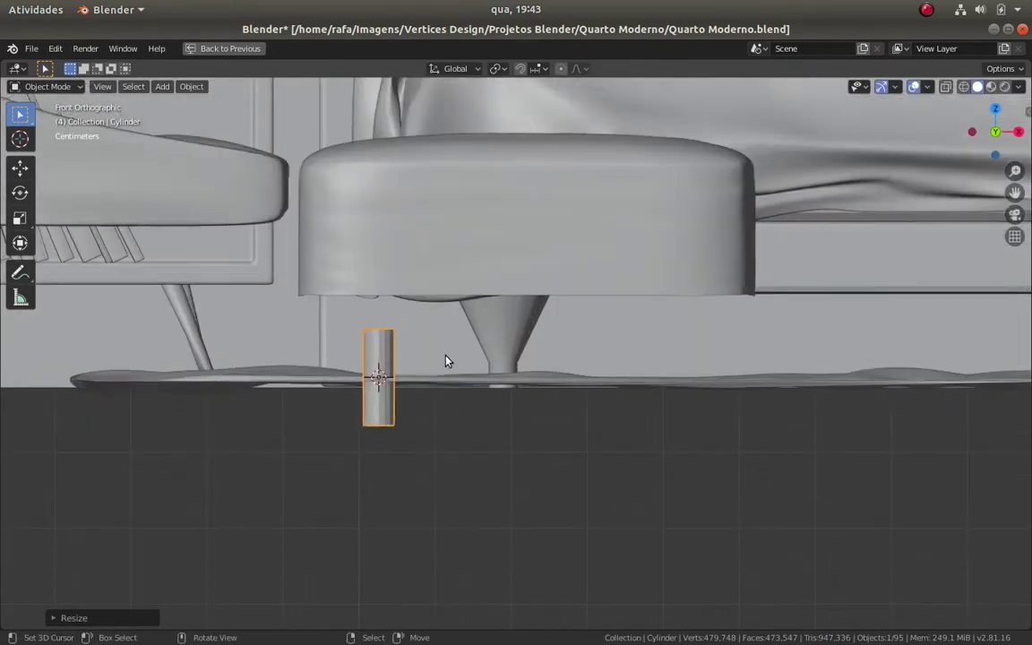
left_click(425, 420)
Move the leg down along Z so it rests on the floor under the ottoman
key("shift+z")
scroll(405, 419, "down", 2)
scroll(480, 399, "up", 2)
scroll(453, 380, "up", 1)
key("g")
key("z")
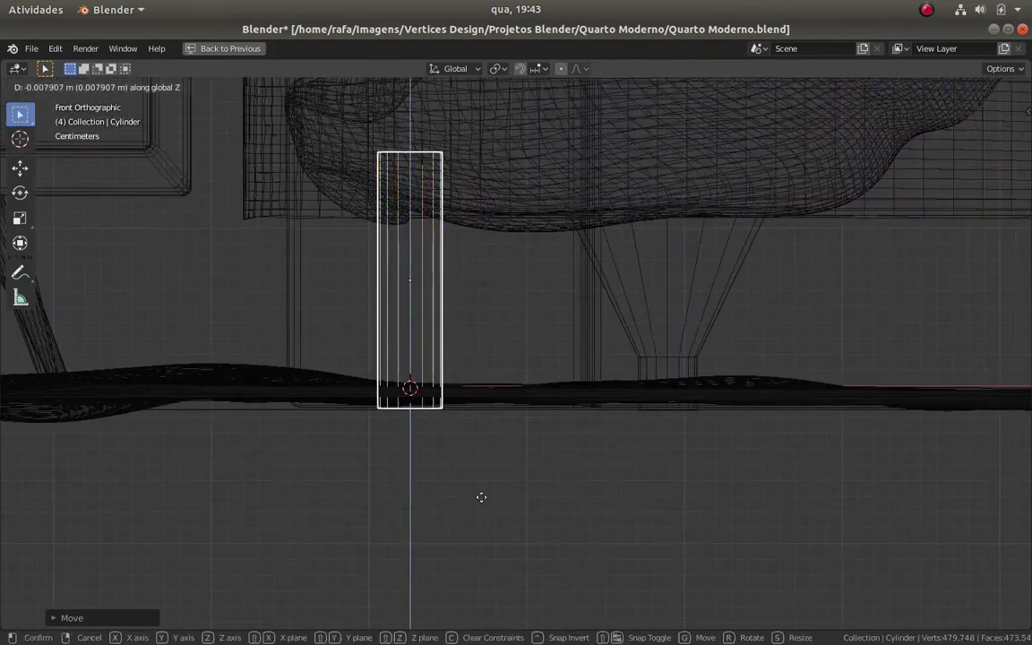
left_click(378, 315)
key("shift+z")
mouse_move(378, 315)
middle_mouse_down()
mouse_move(416, 341)
mouse_move(495, 320)
middle_mouse_up()
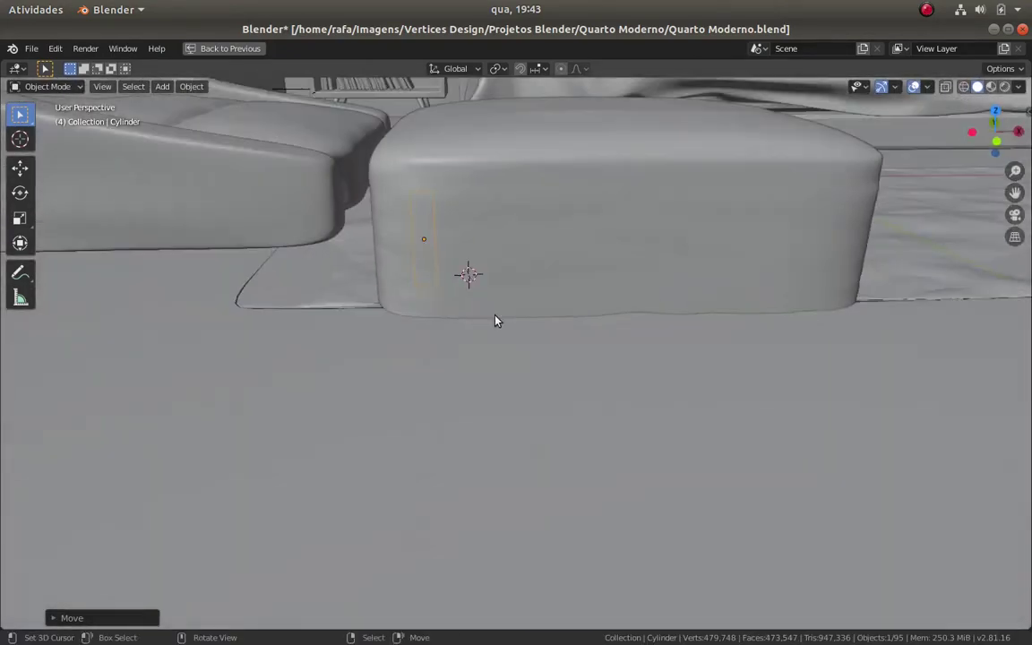
Duplicate the leg and move copies along X and Y to the ottoman's other corners
key("KP_7")
key("shift+z")
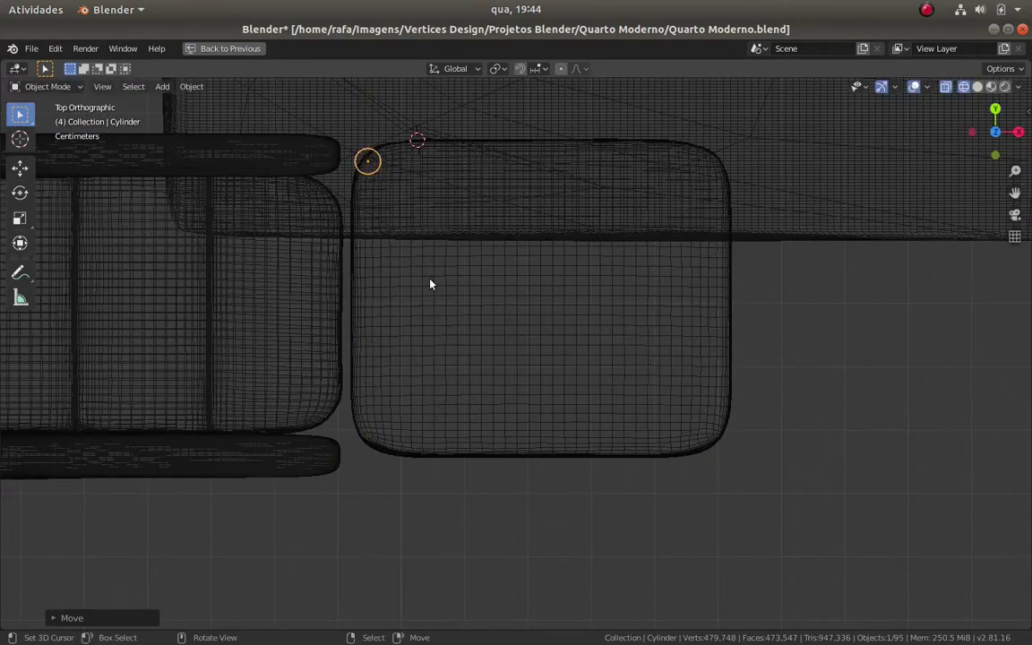
key("shift+d")
key("x")
key("Escape")
scroll(576, 242, "up", 2)
key("g")
key("x")
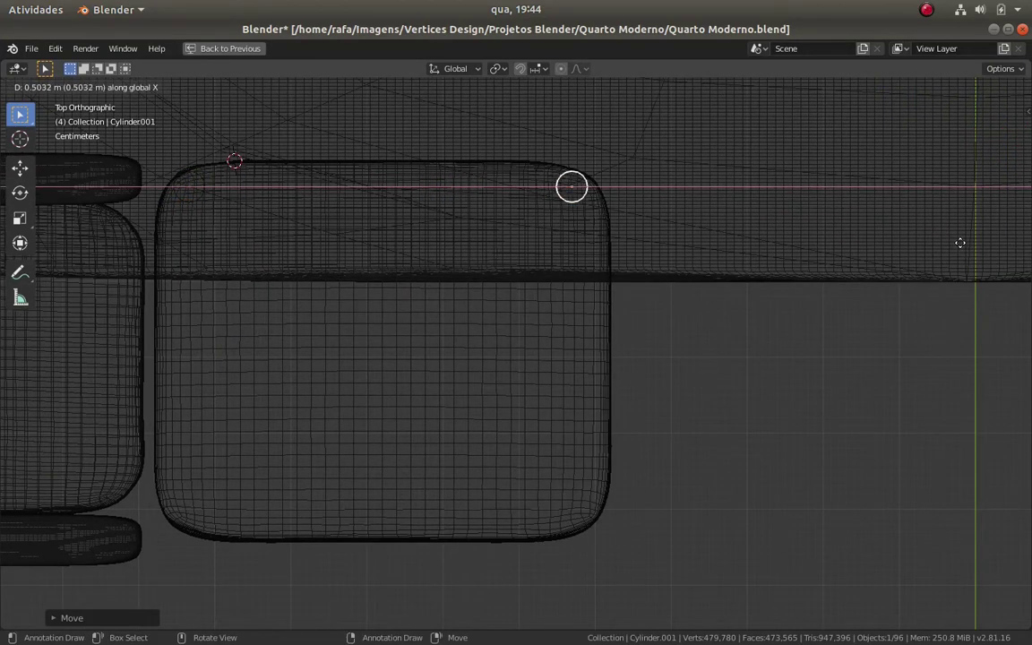
left_click(959, 242)
scroll(518, 330, "down", 1)
left_click(595, 581)
Inspect the four ottoman legs in perspective and set the origin to the 3D cursor
middle_click_drag(536, 525, 548, 522, "shift")
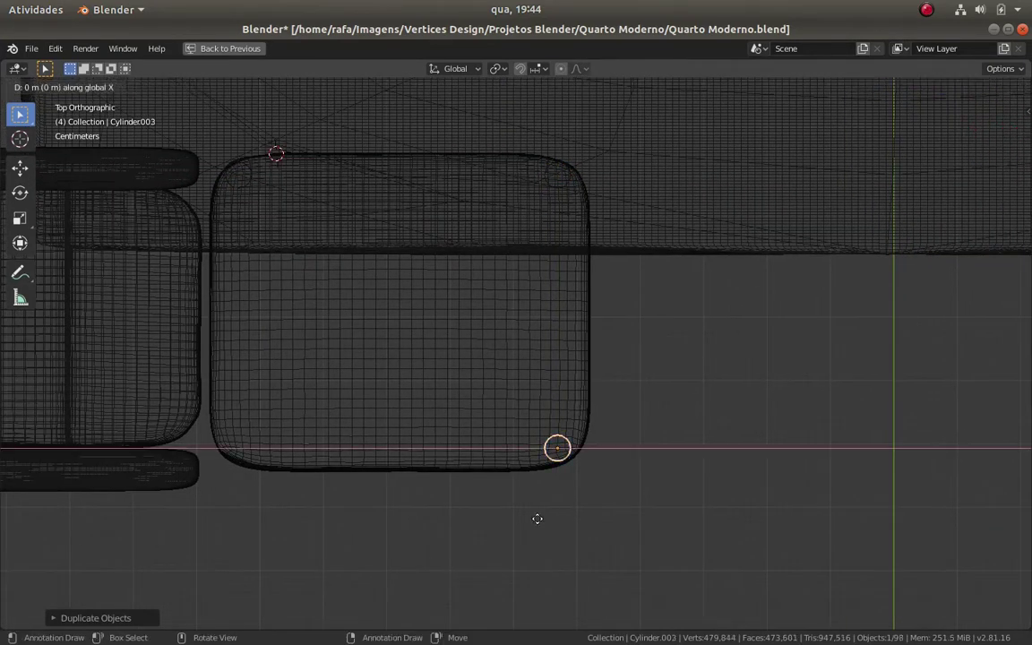
middle_click_drag(234, 542, 472, 351)
left_click(473, 350, "shift")
key("shift+z")
left_click(534, 334, "shift")
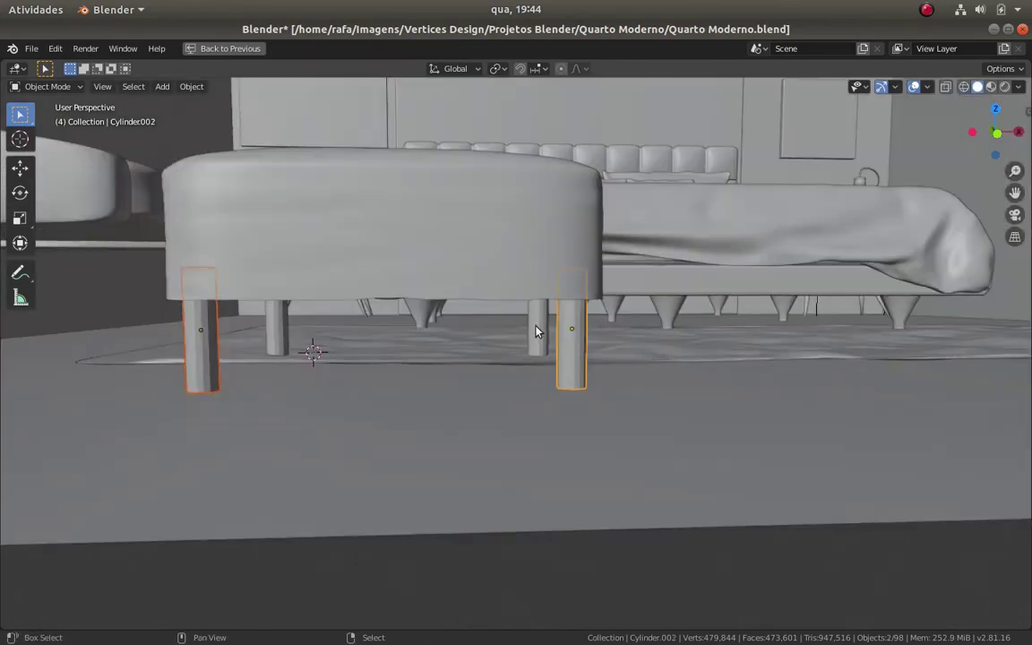
mouse_move(534, 334)
middle_mouse_down("shift")
mouse_move(302, 319)
mouse_move(444, 363)
mouse_move(433, 350)
mouse_move(467, 360)
mouse_move(401, 384)
mouse_move(442, 343)
mouse_move(400, 288)
mouse_move(218, 293)
mouse_move(304, 300)
mouse_move(345, 321)
middle_mouse_up("shift")
key("alt+a")
key("ctrl+alt+shift+c")
left_click(400, 384)
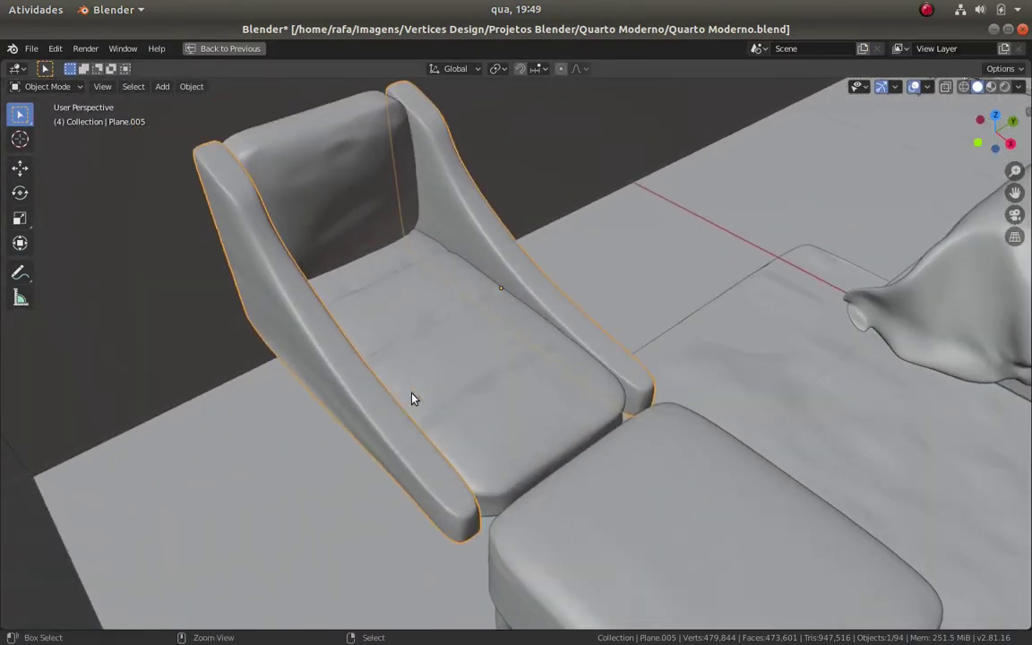
Enter Edit Mode on the armchair and view its mesh from the front in wireframe
middle_click_drag(412, 399, 412, 357)
key("Tab")
key("KP_1")
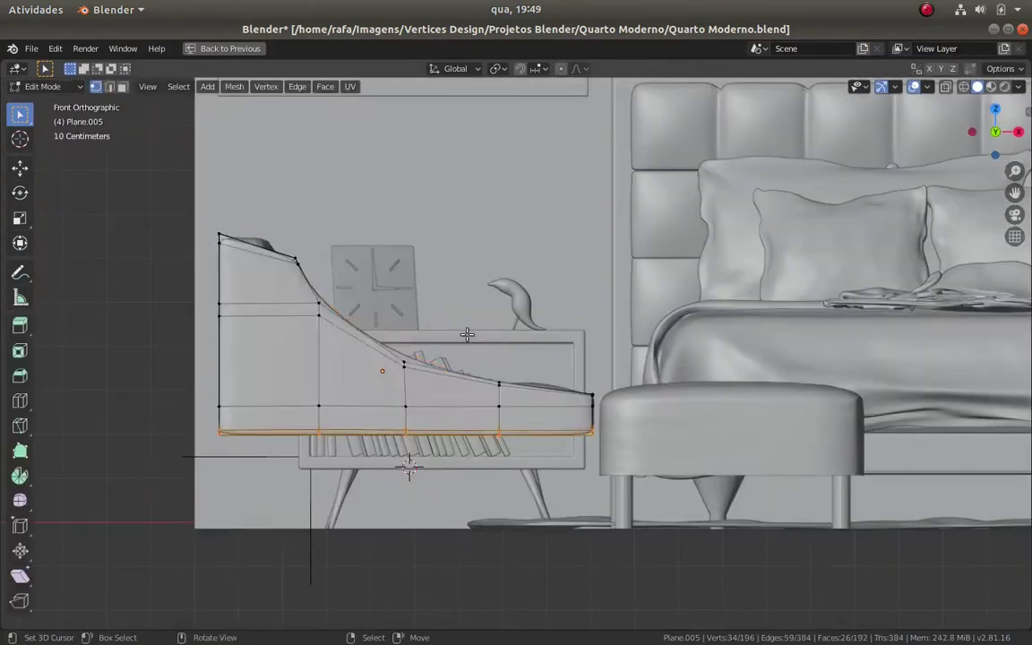
key("shift+z")
middle_click_drag(270, 424, 419, 538)
key("KP_1")
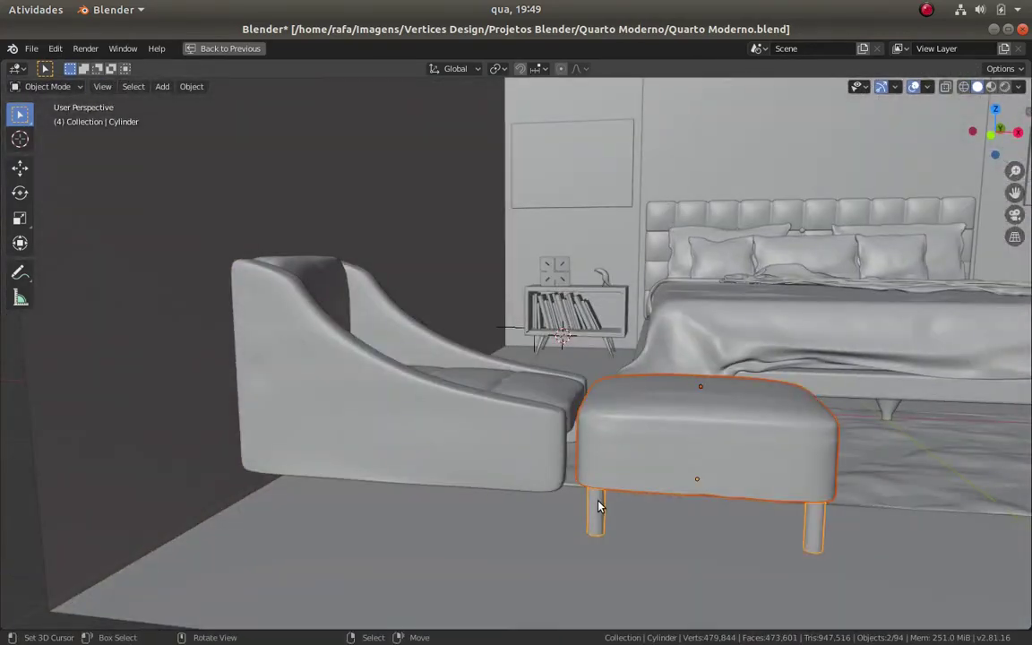
middle_click_drag(598, 506, 460, 399)
Select the armchair's side panel, edit it, and frame it front-on in see-through wireframe
left_click(455, 476)
key("Tab")
middle_click_drag(455, 477, 431, 473)
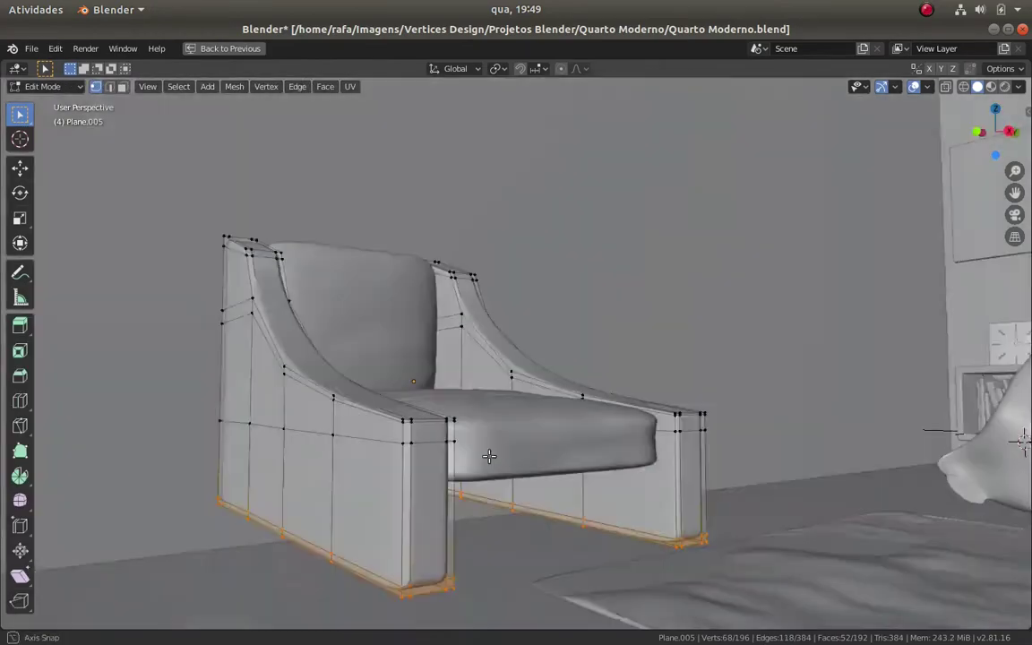
scroll(431, 473, "up", 3)
key("KP_1")
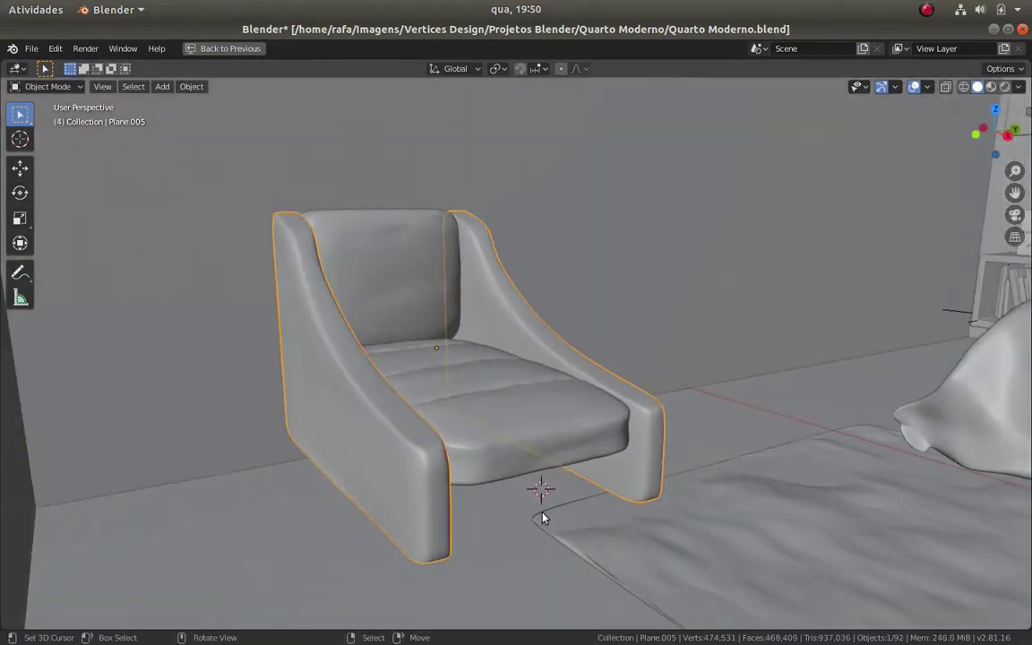
key("KP_1")
key("shift+z")
key("shift+a")
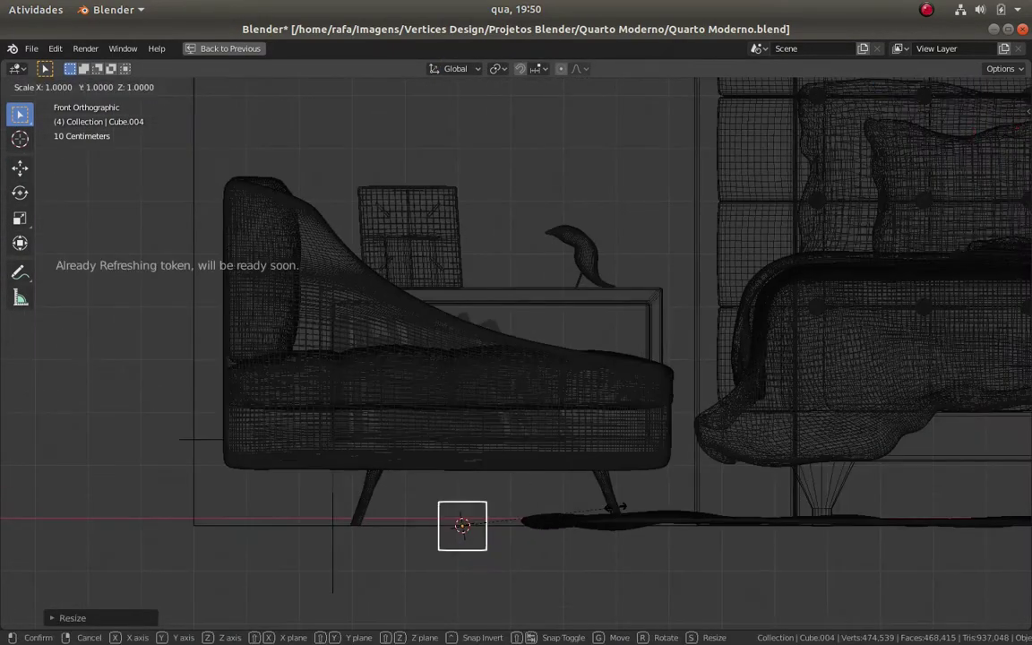
Size the thin leg block under the armchair, checking it from top and front views
key("KP_7")
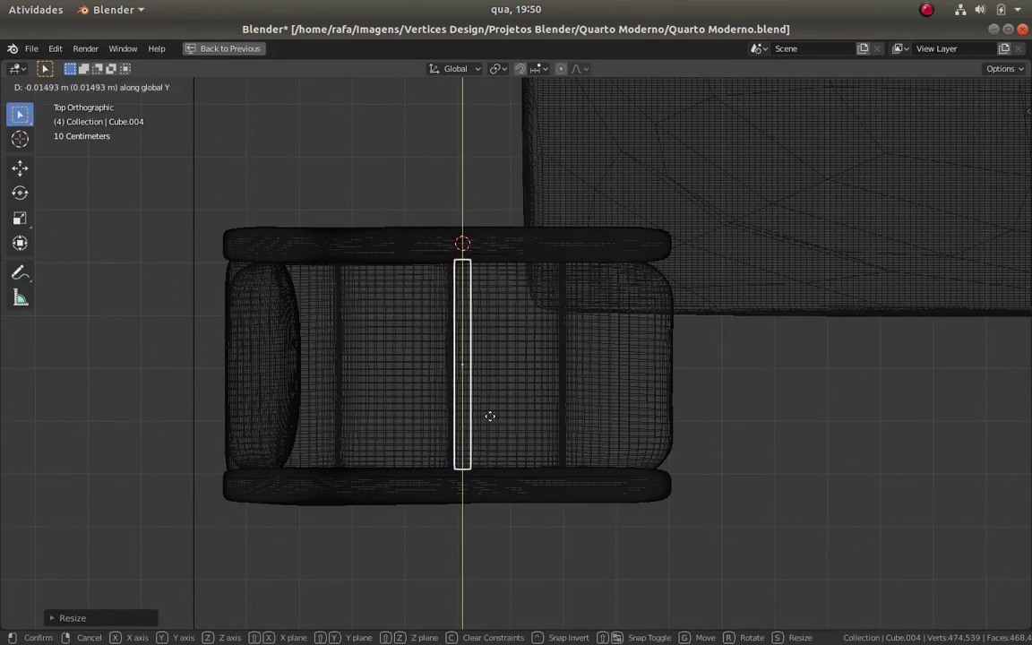
left_click(462, 493)
key("KP_1")
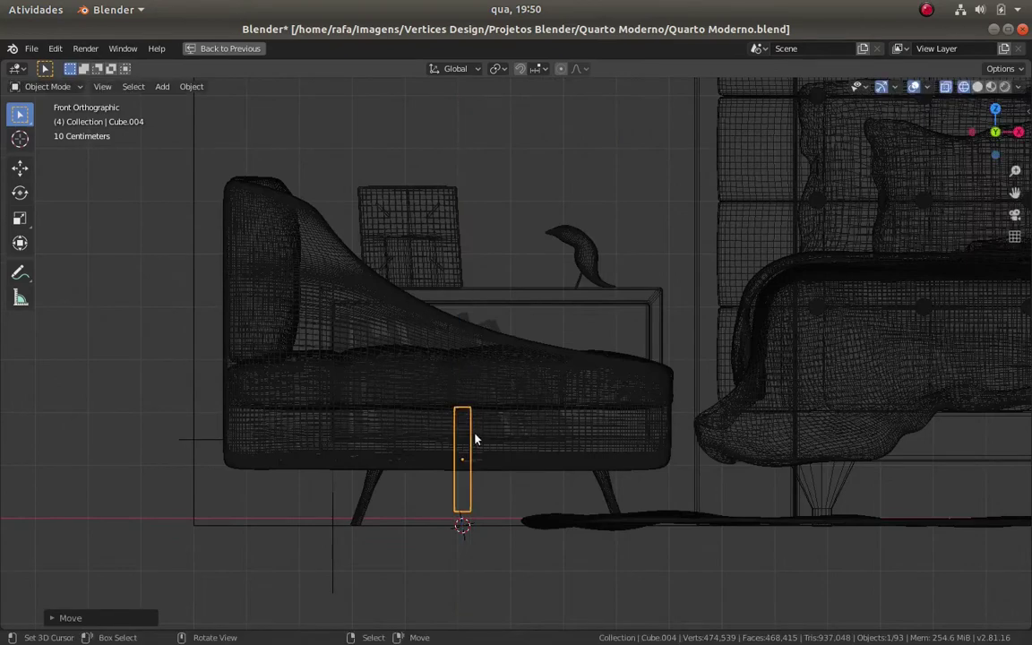
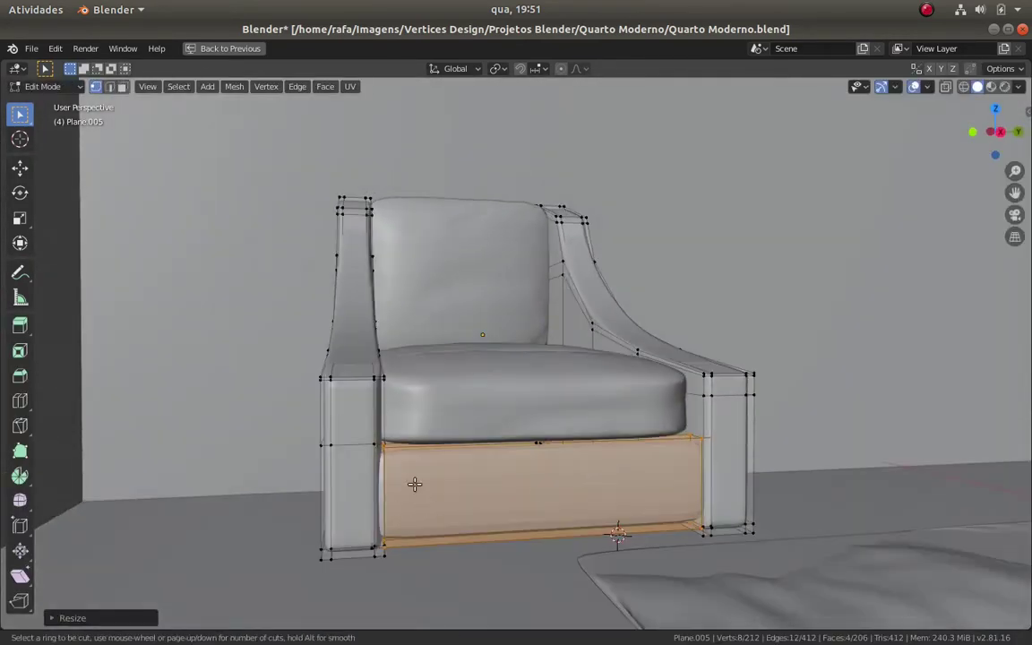
Add an edge loop across the armchair's front base panel and scale it
middle_click_drag(389, 493, 510, 509)
key("KP_Divide")
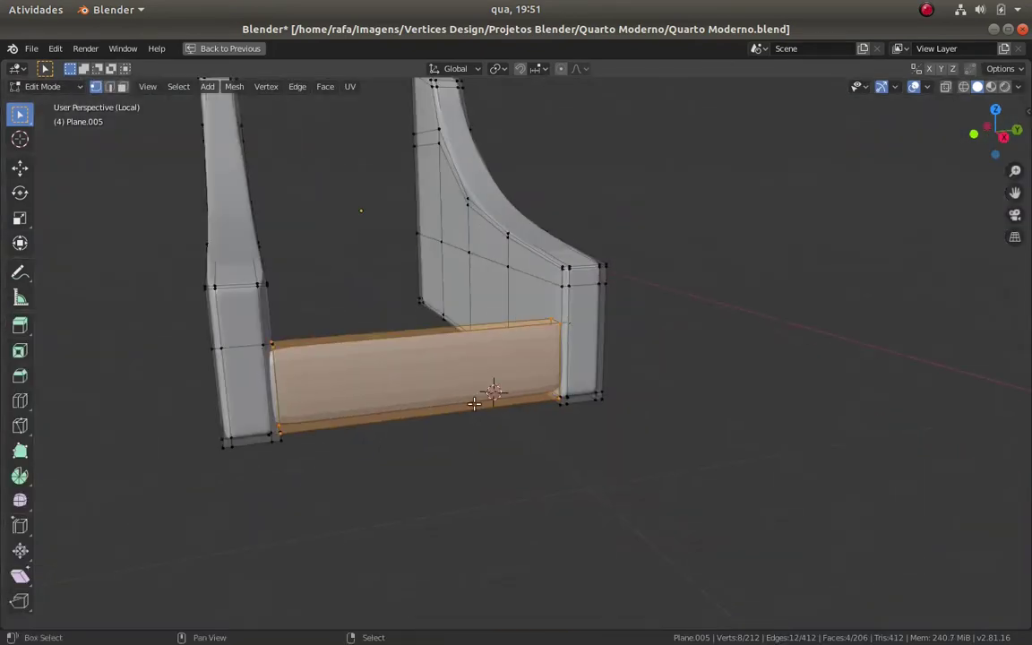
left_click(555, 320)
scroll(618, 430, "up", 5)
key("s")
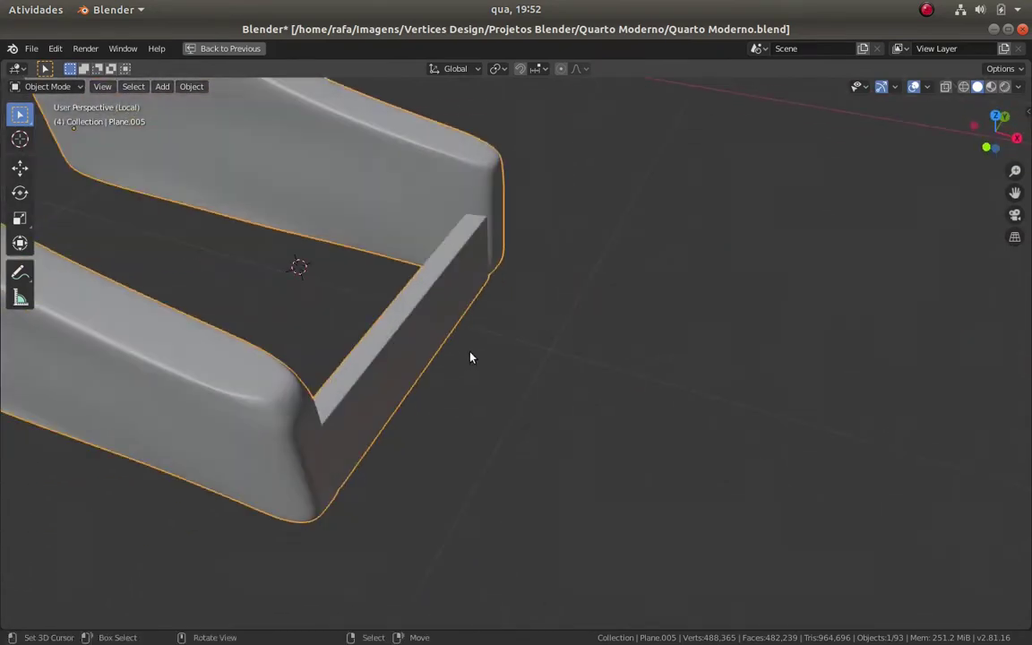
Delete the stray small cube piece Cube.003 from the chair
key("Tab")
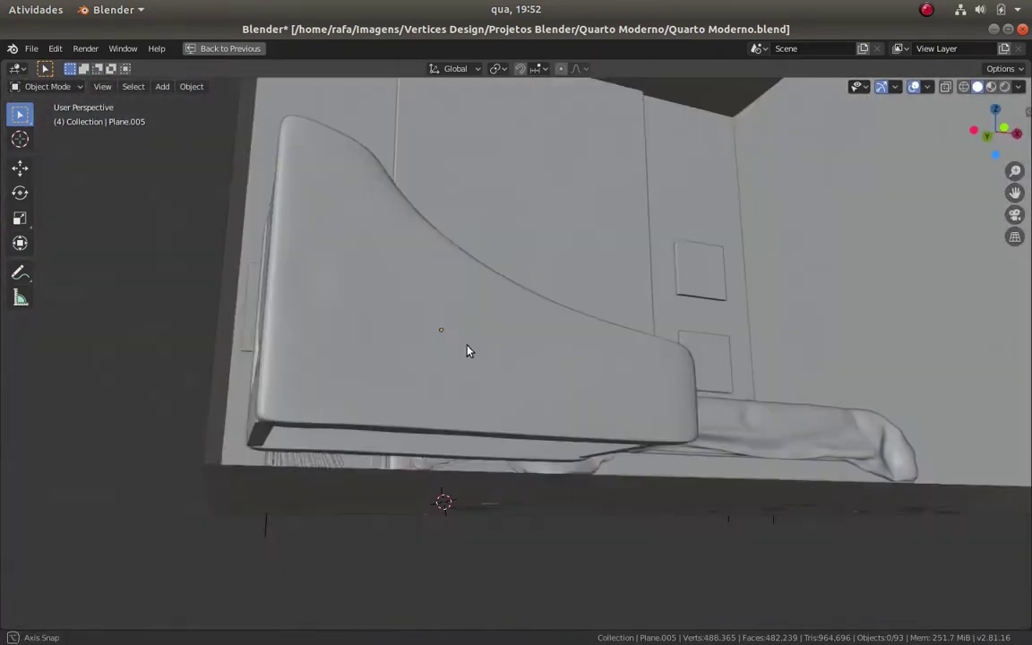
left_click(310, 425)
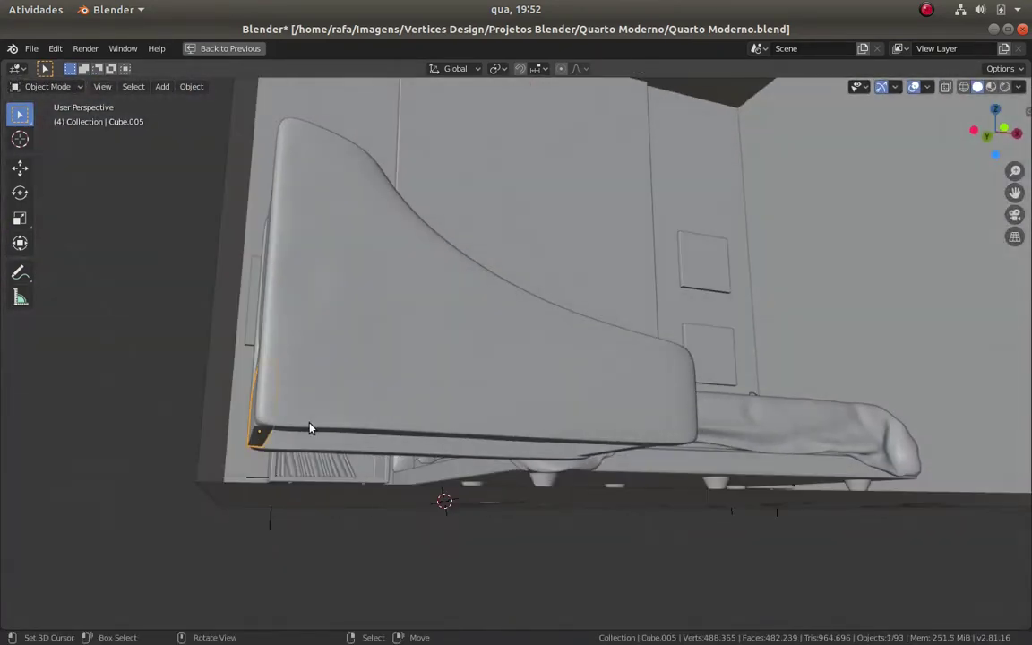
key("Delete")
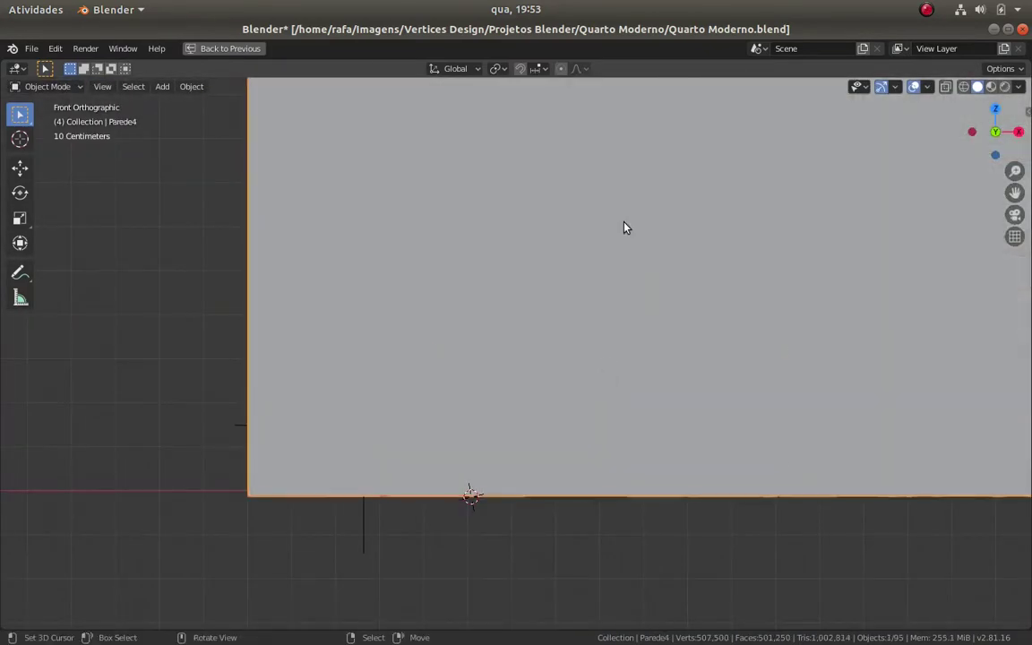
Remove the Parede4 wall and duplicate the footstool's cylinder legs along X beneath the armchair
key("Delete")
left_click(632, 428)
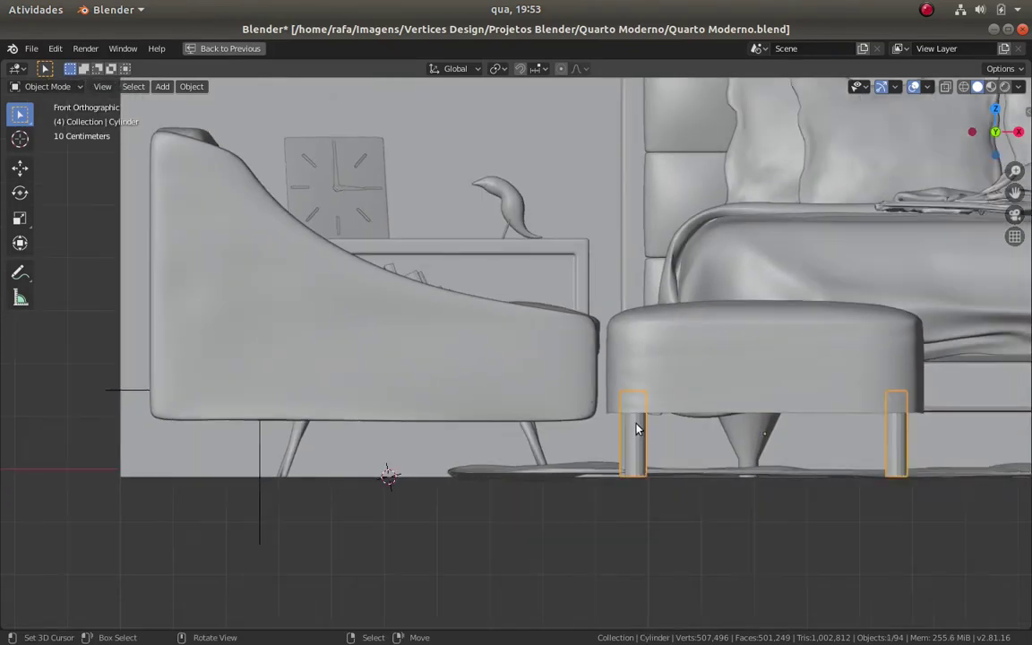
scroll(660, 414, "down", 1)
key("shift+d")
key("x")
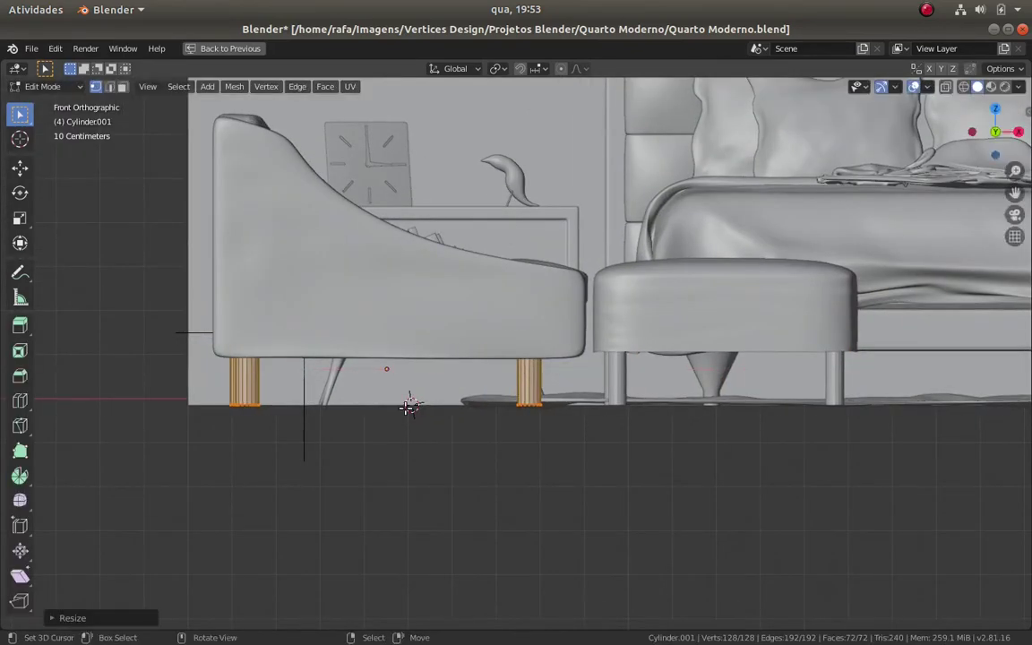
mouse_move(407, 406)
middle_mouse_down()
mouse_move(325, 387)
mouse_move(238, 401)
mouse_move(233, 415)
middle_mouse_up()
key("Tab")
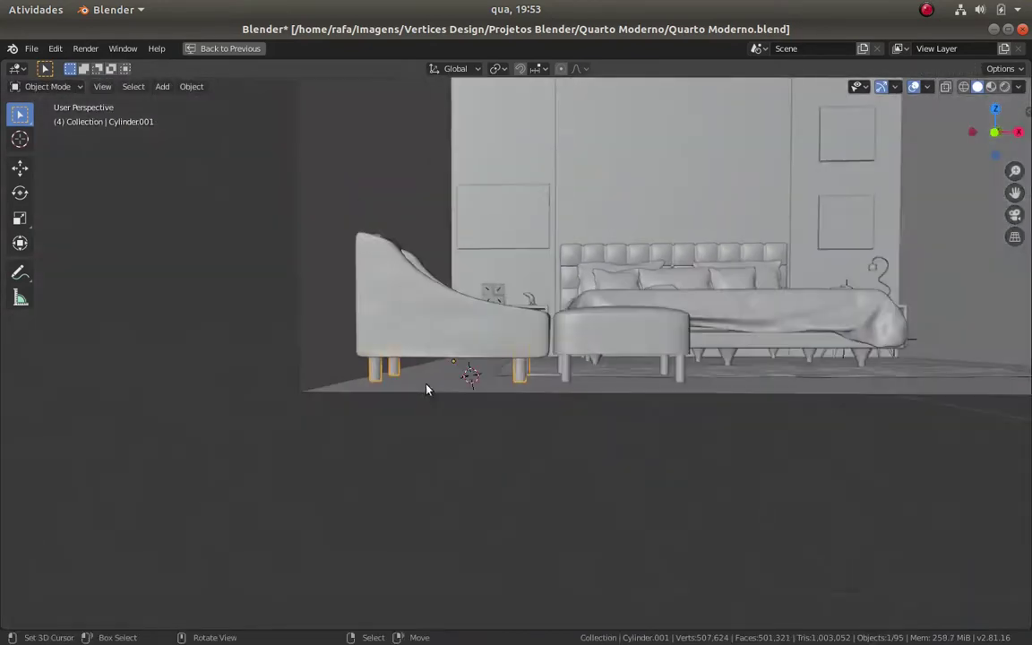
Restore the normal layout and check the copied legs in front orthographic view
scroll(448, 331, "up", 3)
key("ctrl+space")
key("KP_1")
scroll(476, 389, "up", 3)
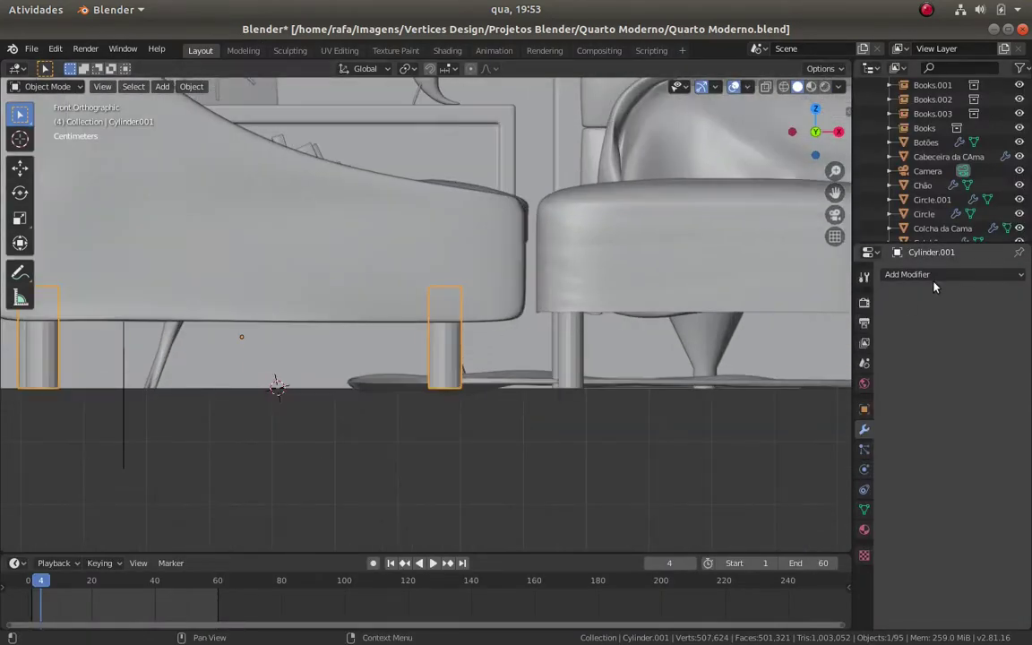
left_click(934, 281)
left_click(192, 86)
left_click(564, 349)
scroll(565, 350, "down", 1)
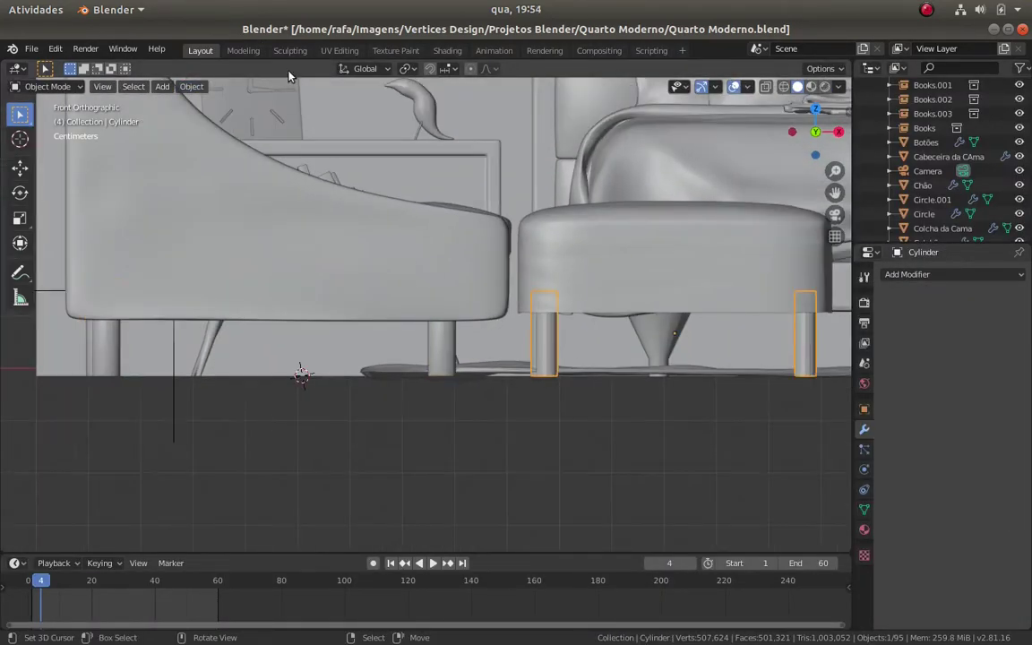
Look over the footstool legs, then select the armchair body to inspect its modifiers
left_click(192, 86)
left_click(242, 368)
mouse_move(503, 362)
middle_mouse_down()
mouse_move(415, 359)
mouse_move(473, 352)
mouse_move(461, 406)
mouse_move(404, 410)
mouse_move(476, 339)
mouse_move(439, 386)
middle_mouse_up()
scroll(472, 352, "up", 2)
scroll(454, 343, "up", 3)
scroll(323, 318, "up", 2)
left_click(323, 318)
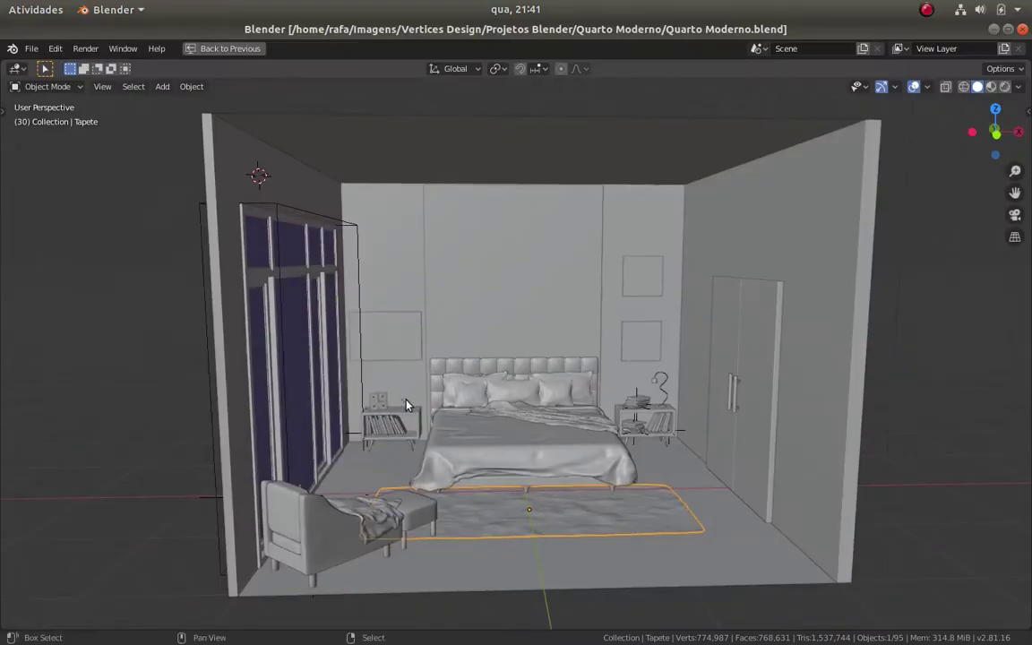
Add a plane and raise it upright along Z in see-through front view
key("shift+a")
left_click(493, 58)
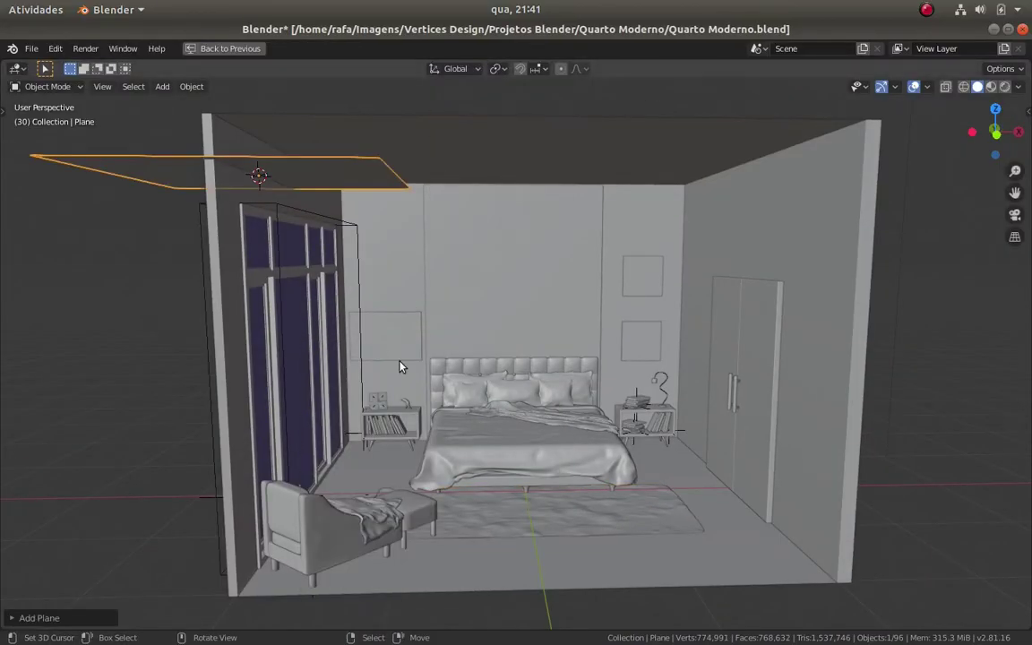
key("KP_1")
scroll(390, 295, "up", 3)
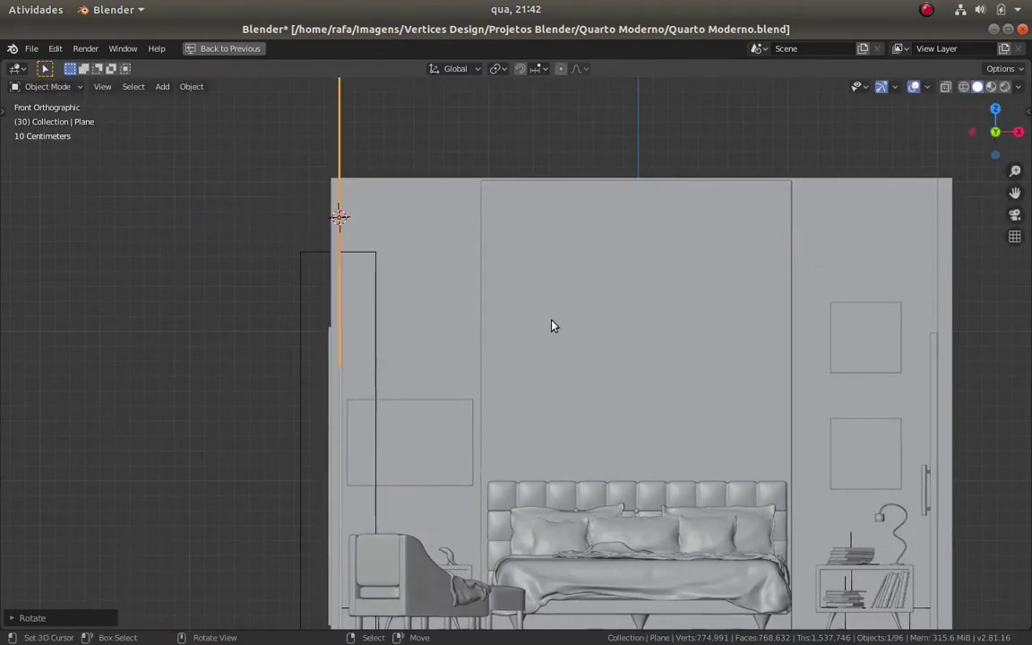
key("alt+z")
scroll(403, 431, "down", 2)
key("g")
key("z")
left_click(440, 550)
scroll(440, 485, "up", 2)
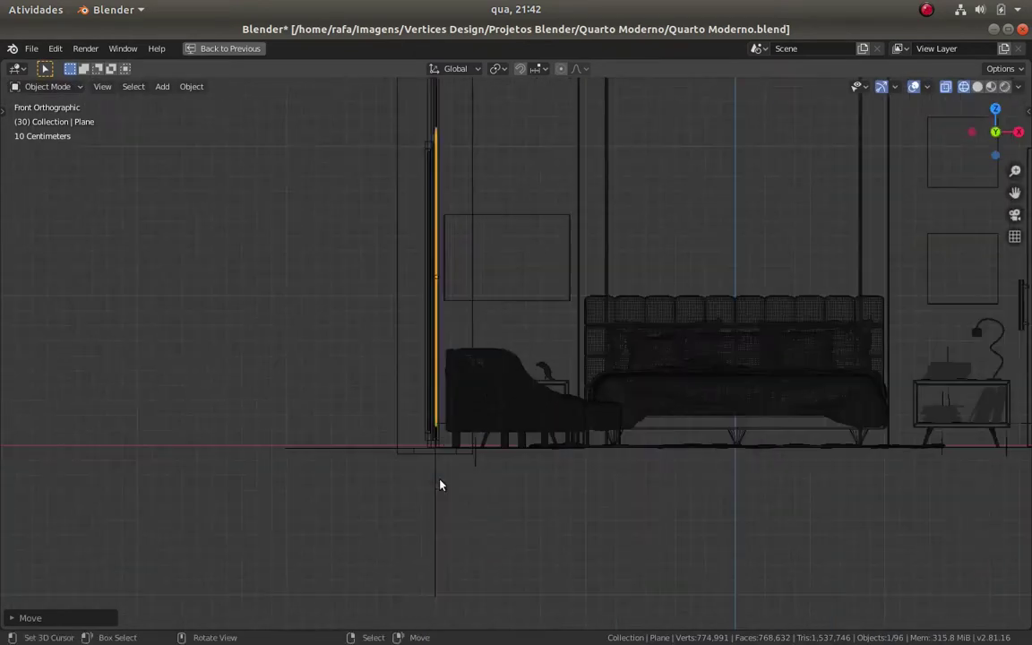
left_click(439, 524)
middle_click_drag(438, 519, 434, 372)
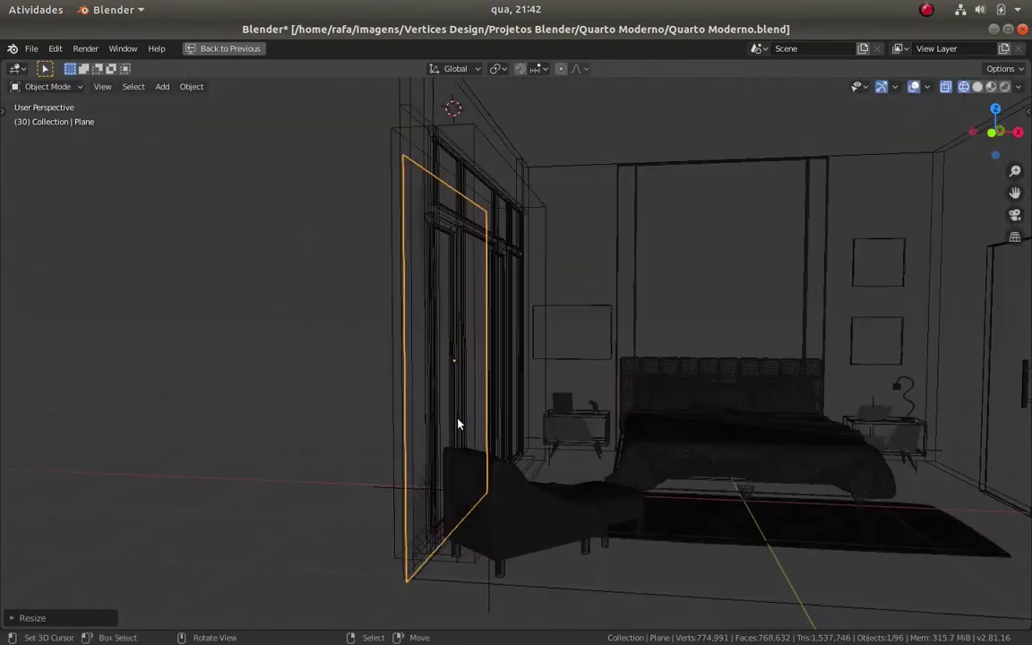
In side view, scale the plane's height and place it from floor to near ceiling
key("KP_3")
key("ctrl+KP_3")
key("s")
key("z")
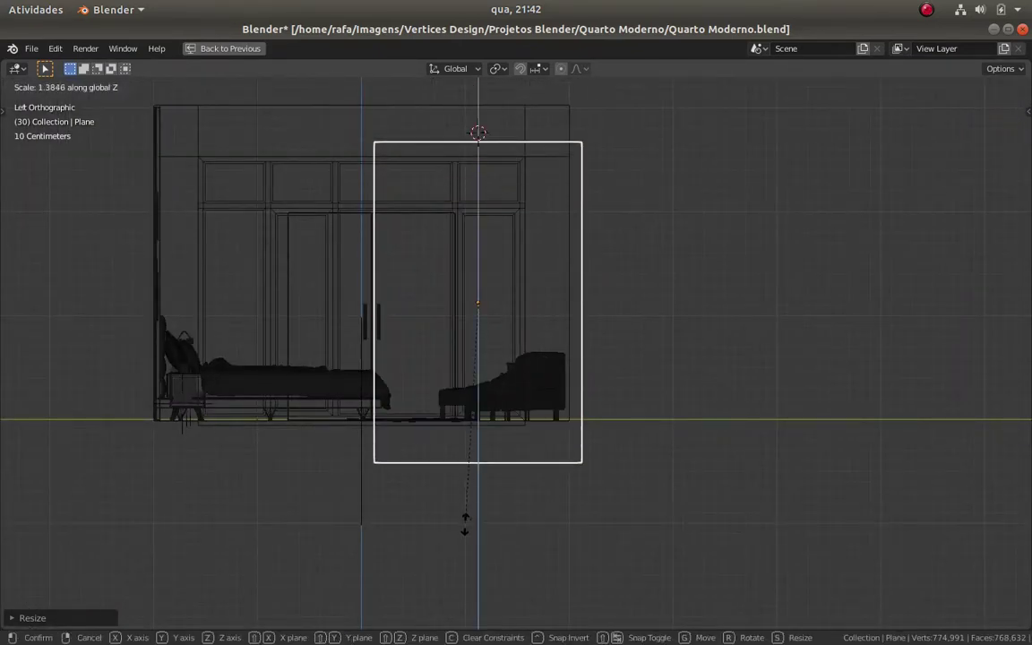
left_click(458, 499)
scroll(455, 480, "up", 1)
key("g")
key("z")
left_click(449, 440)
scroll(452, 466, "up", 3)
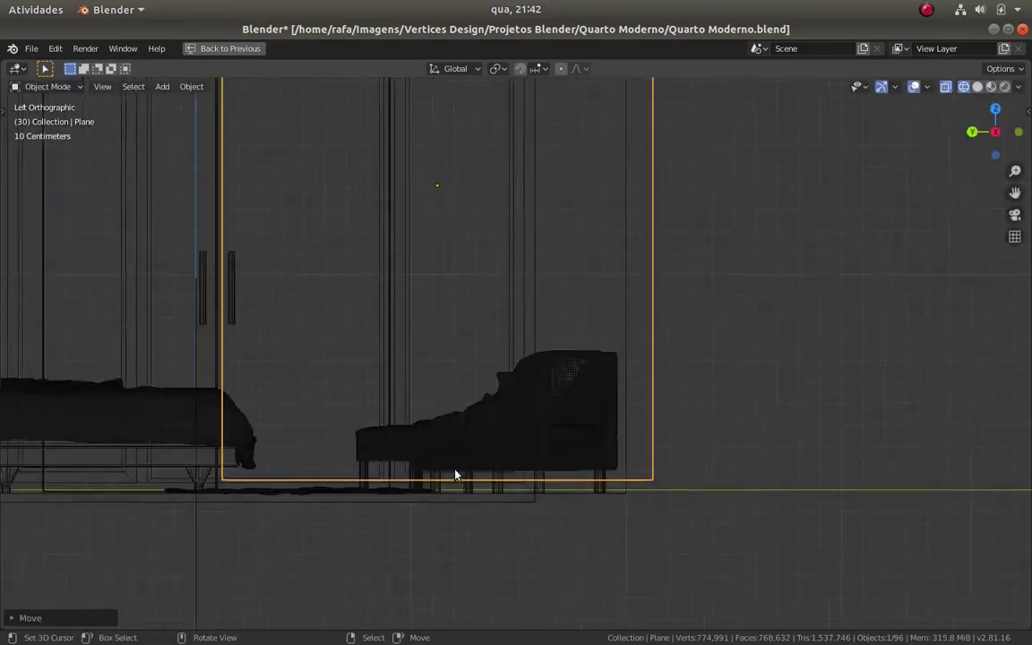
scroll(456, 473, "down", 1)
left_click(449, 482)
scroll(465, 438, "down", 2)
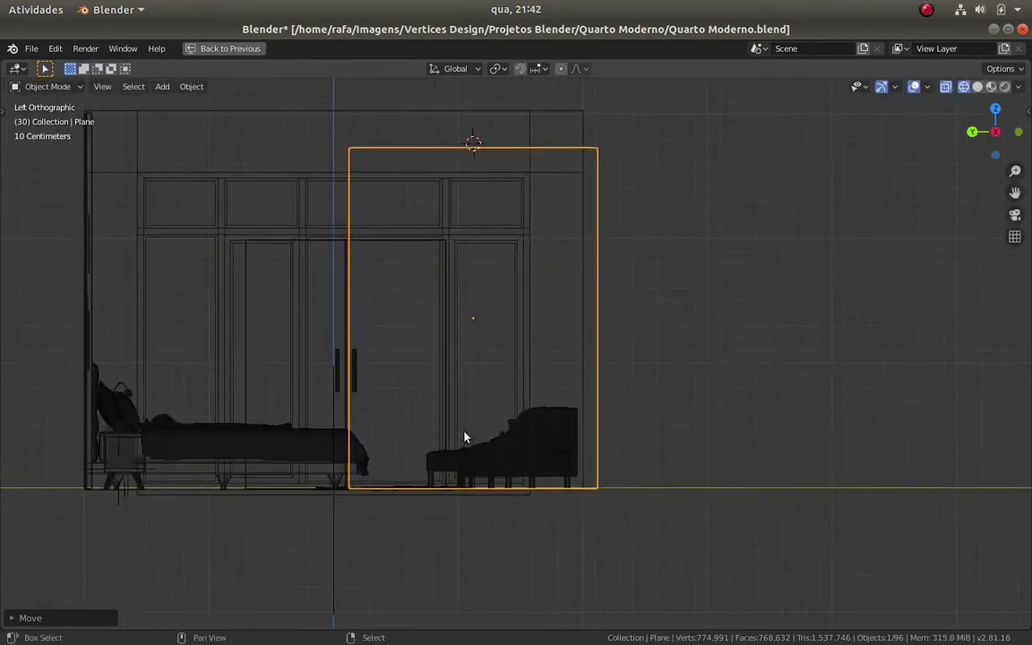
Narrow the plane along Y and add a vertical loop cut through its centre
key("s")
key("y")
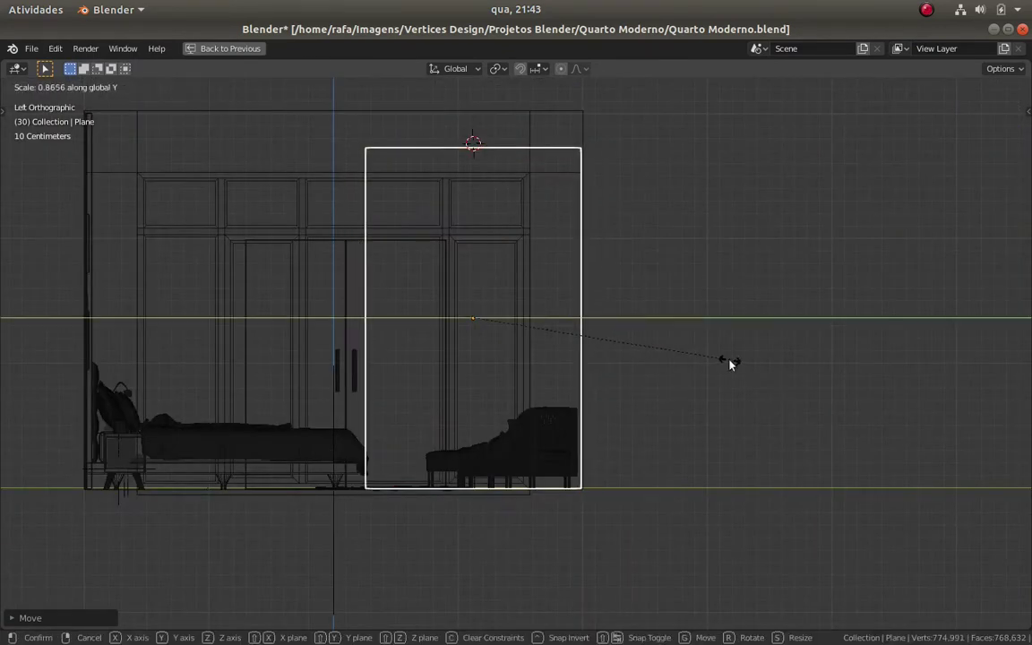
middle_click_drag(502, 279, 521, 293)
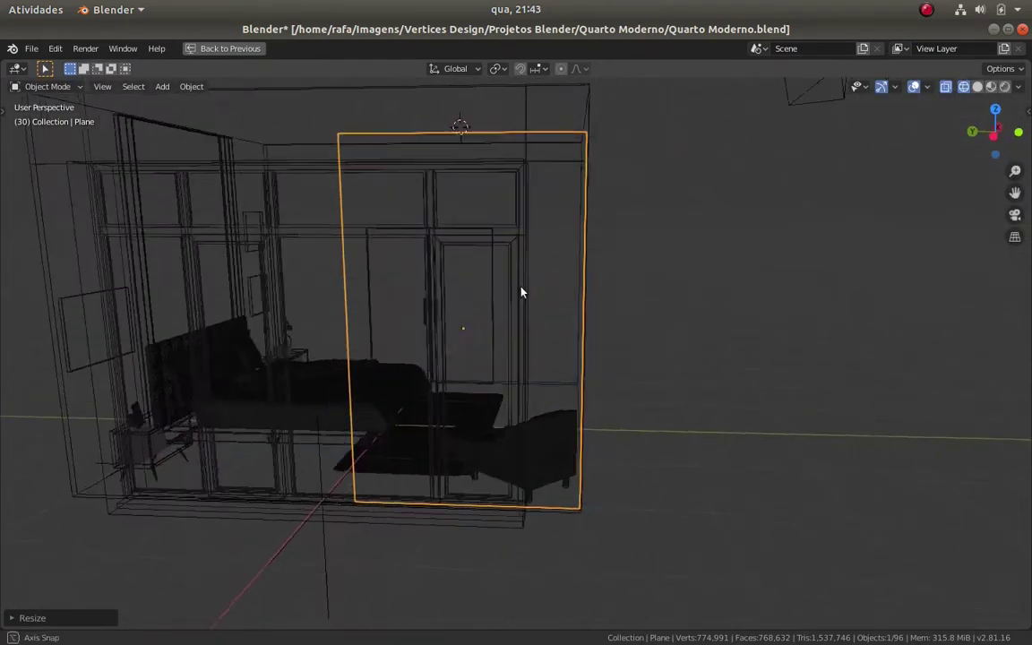
key("ctrl+KP_3")
key("Tab")
key("ctrl+r")
left_click(476, 149)
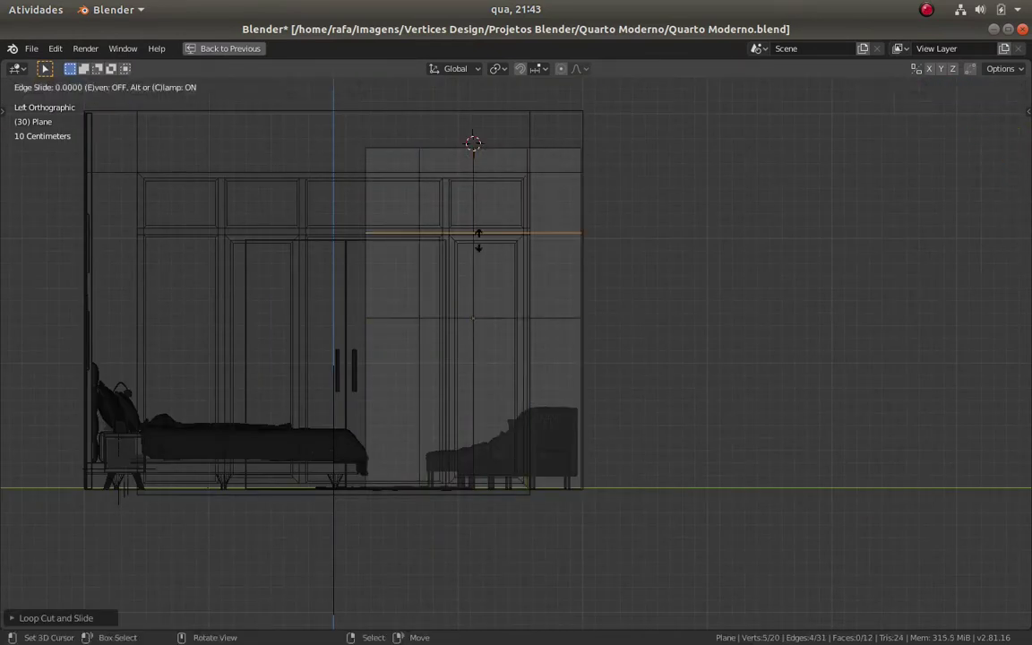
Subdivide the whole plane twice and add a horizontal edge loop across it
key("a")
right_click(453, 294)
left_click(456, 220)
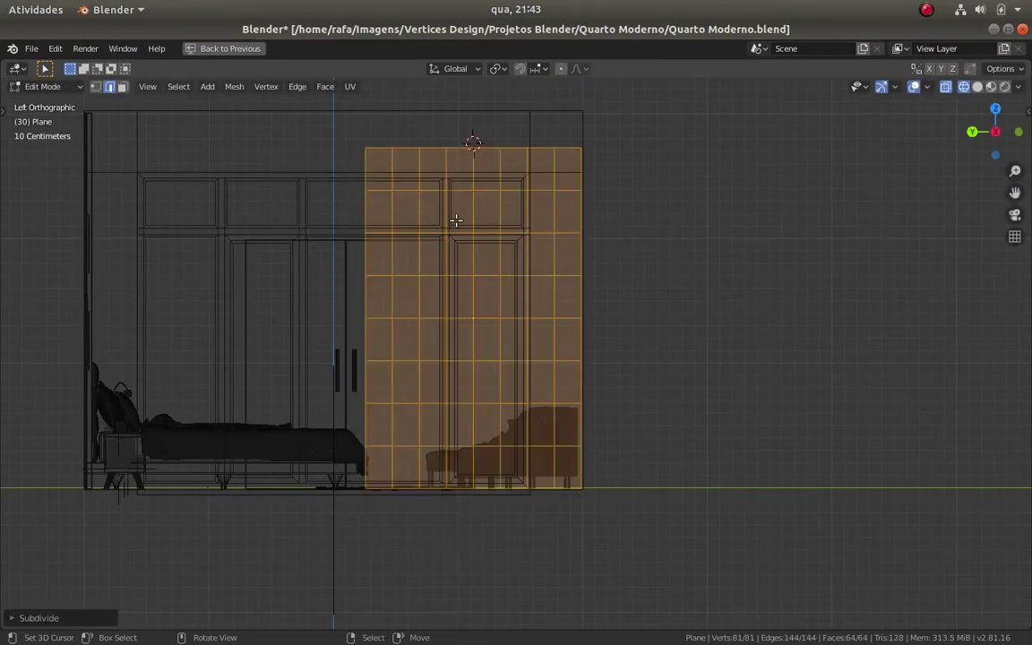
scroll(477, 217, "up", 1)
right_click(428, 201)
left_click(424, 202)
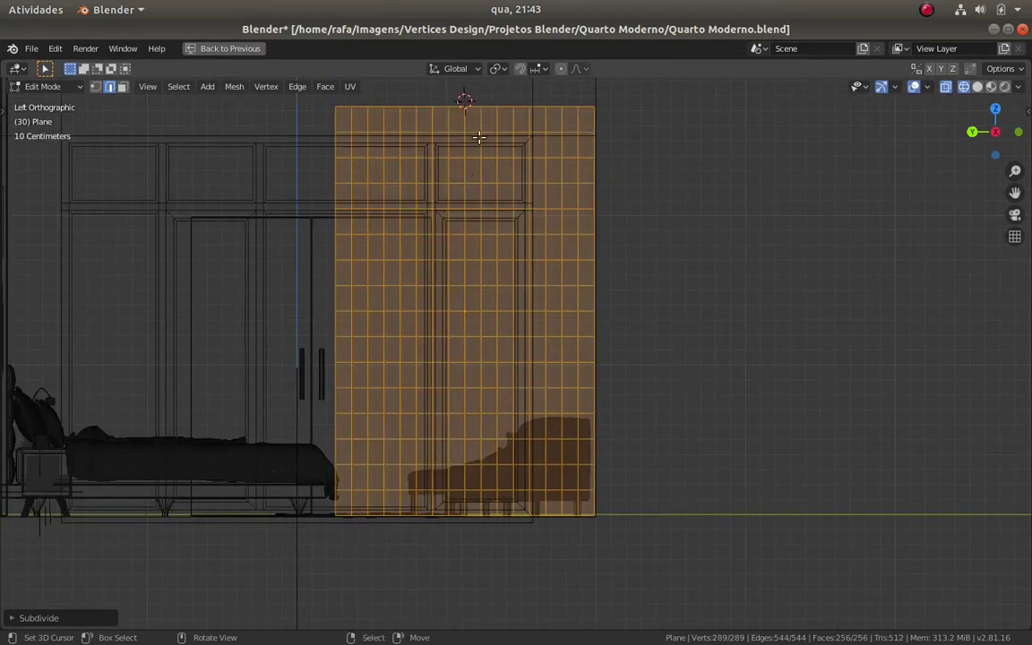
left_click(431, 119)
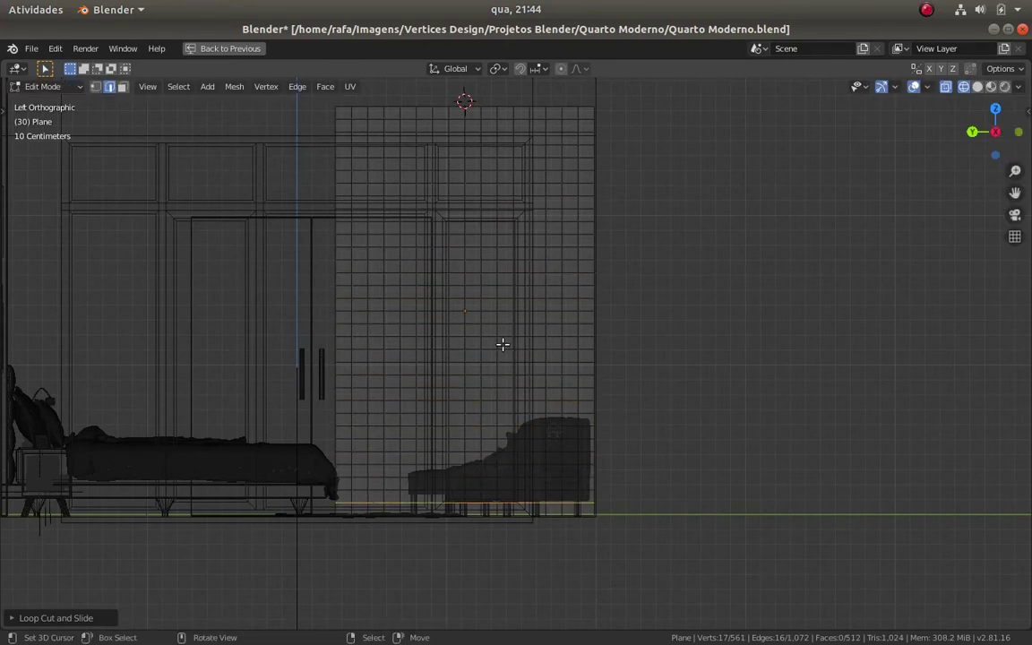
Save the file and subdivide the plane once more into a 2,048-face grid
middle_click_drag(503, 346, 472, 286)
key("a")
key("ctrl+s")
right_click(419, 205)
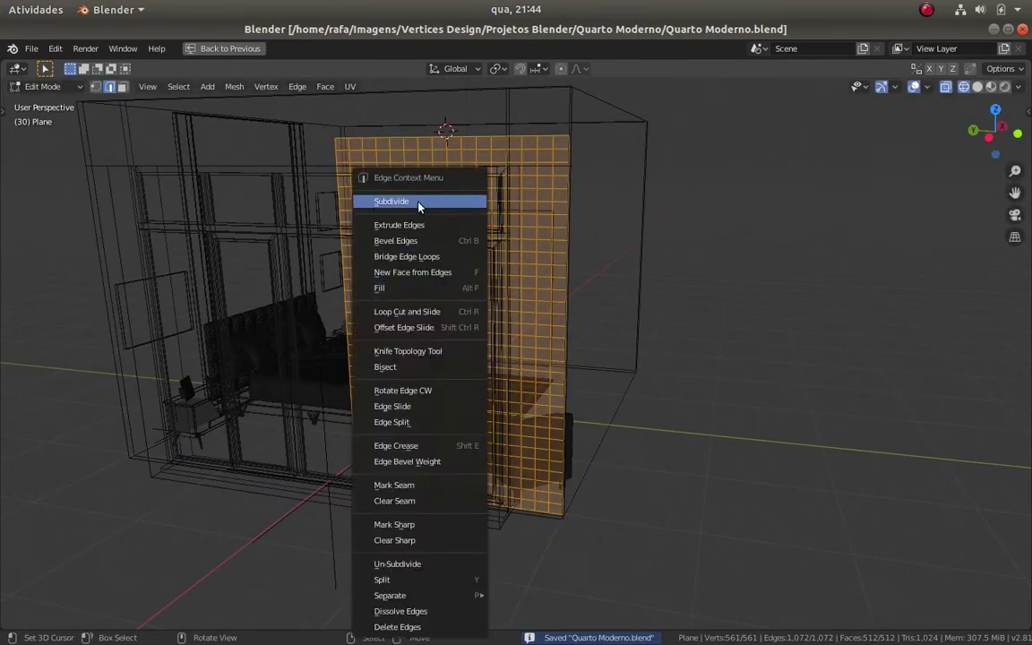
left_click(420, 204)
middle_click_drag(502, 239, 500, 288)
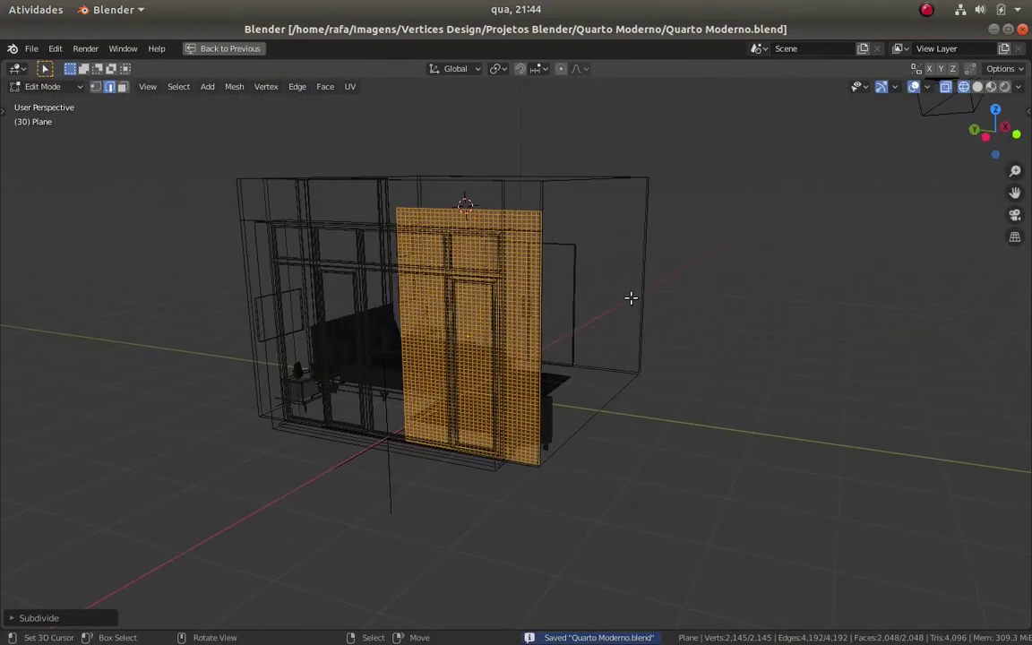
key("KP_Divide")
Enter Edit Mode on the plane in top view with vertex selection
key("KP_1")
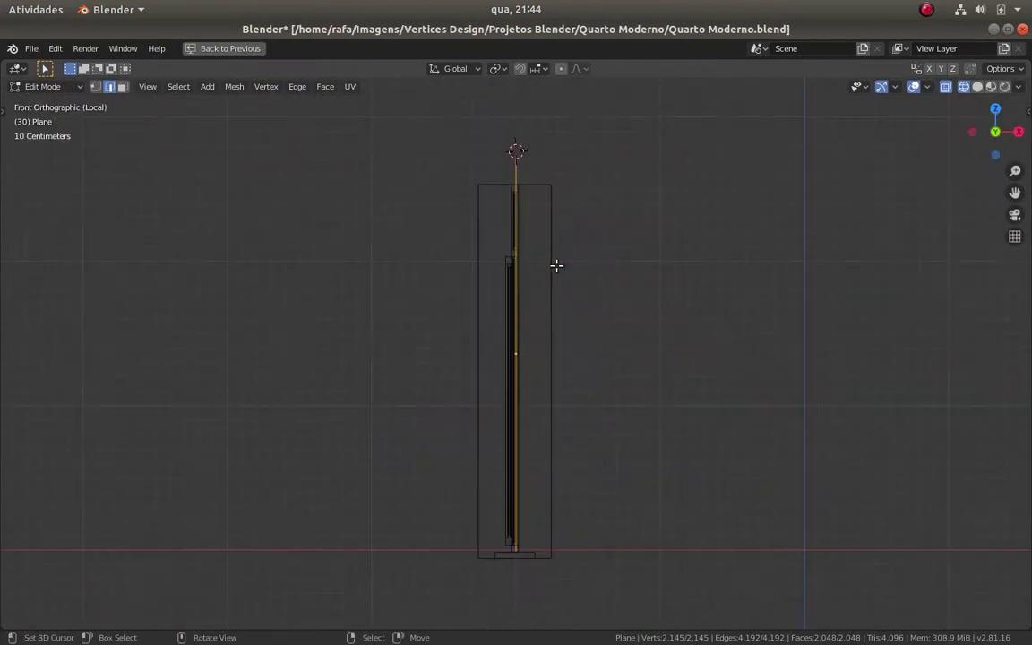
key("g")
key("x")
key("Escape")
key("KP_7")
key("Tab")
scroll(512, 384, "up", 3)
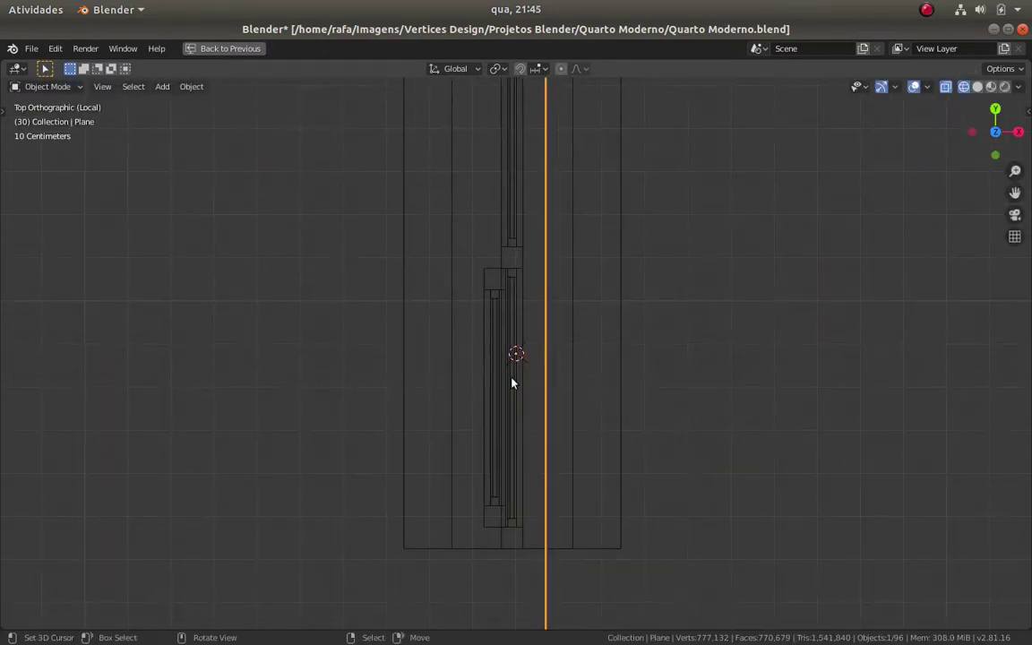
key("Tab")
key("ctrl+Tab")
left_click(521, 342)
scroll(509, 324, "down", 5, "shift")
scroll(460, 326, "up", 1)
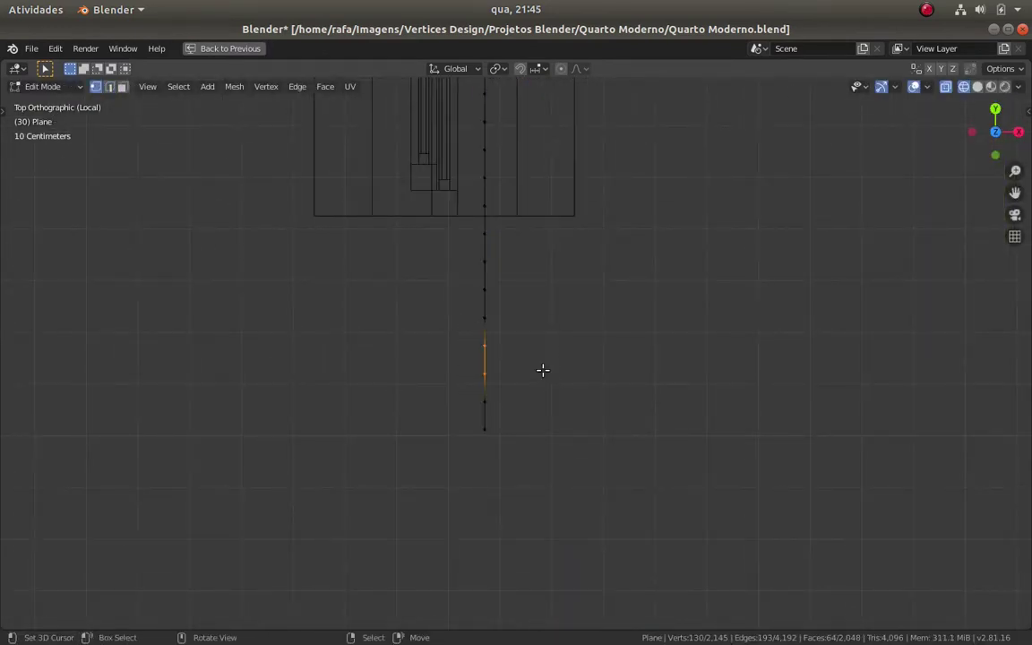
Select alternating stretches of curtain vertices
key("l")
middle_click_drag(465, 174, 460, 231, "shift")
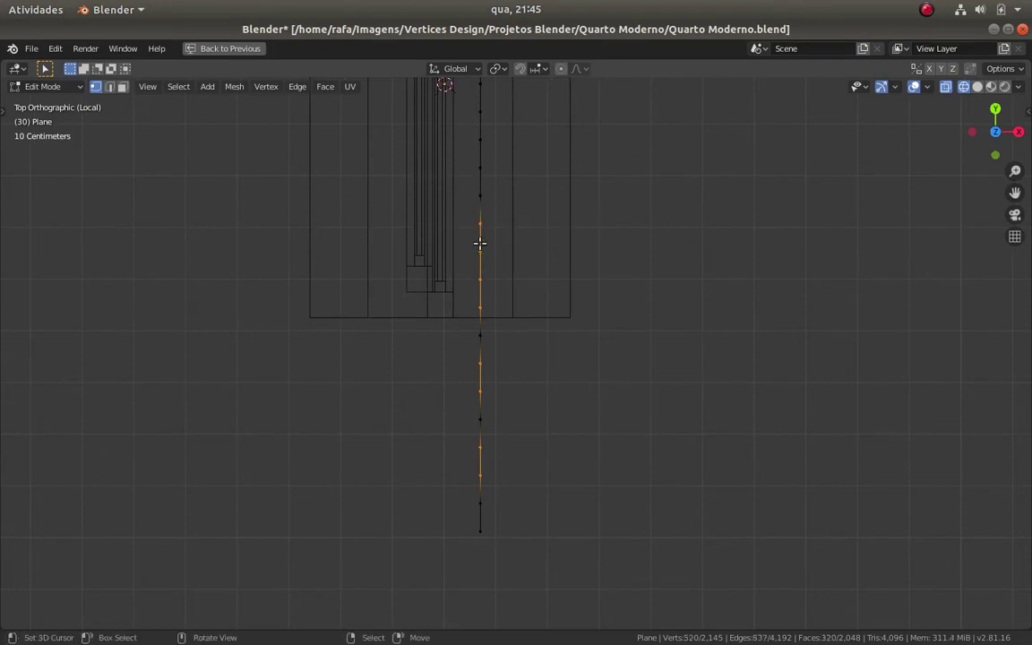
scroll(461, 208, "up", 4, "shift")
key("l")
scroll(480, 269, "up", 3, "shift")
scroll(486, 337, "up", 3, "shift")
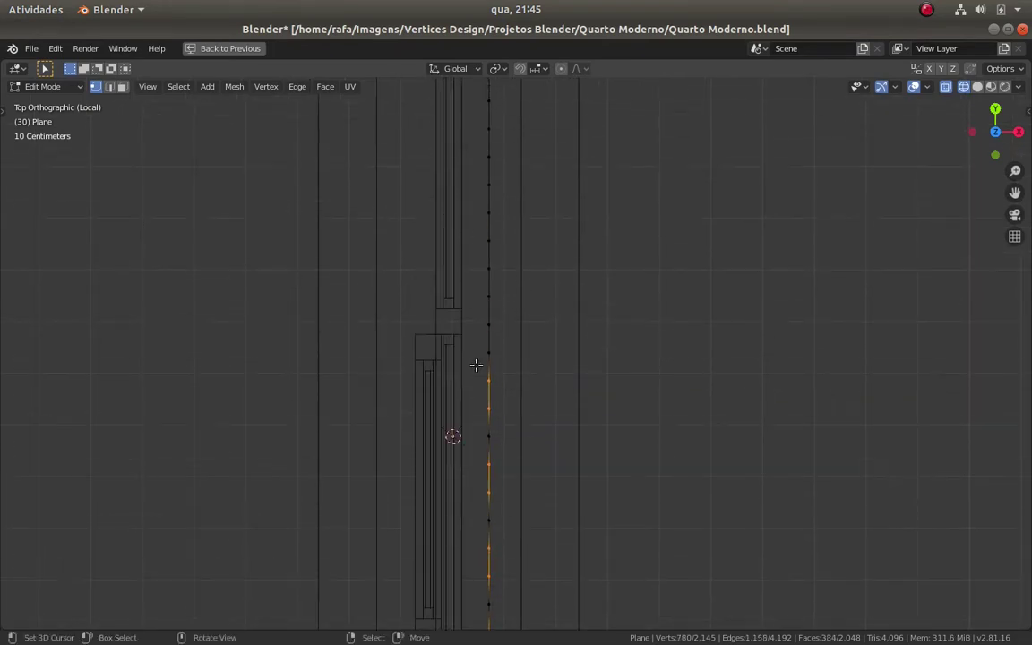
scroll(527, 261, "up", 2, "shift")
left_click_drag(470, 280, 516, 327)
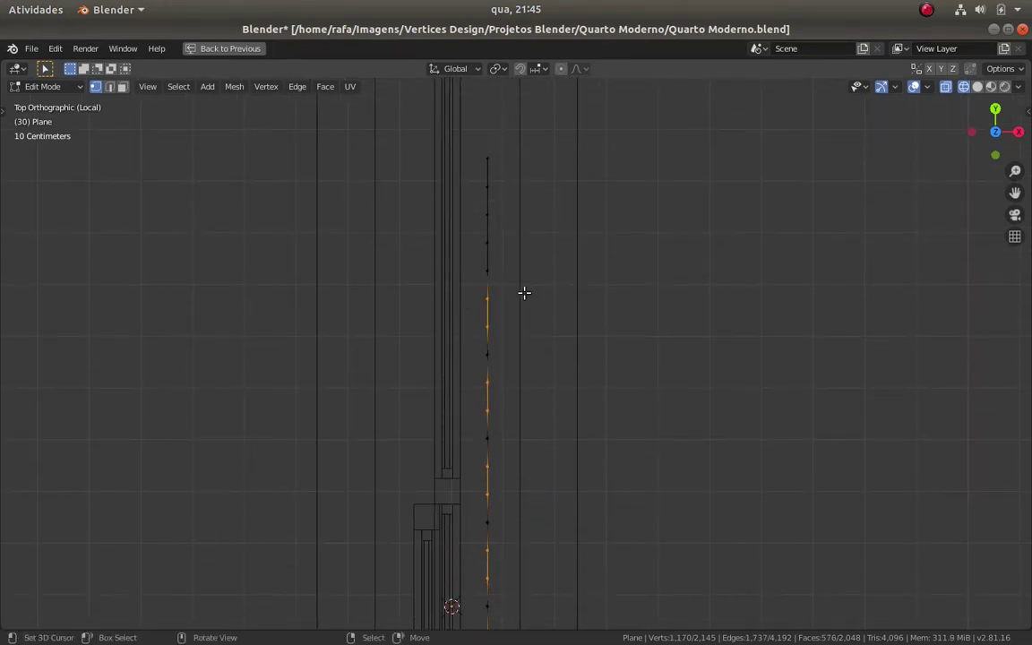
scroll(456, 292, "up", 2, "shift")
scroll(528, 371, "down", 3)
Add the remaining stretches and shift them along X to form vertical pleats
key("l")
middle_click_drag(528, 371, 443, 343)
key("KP_7")
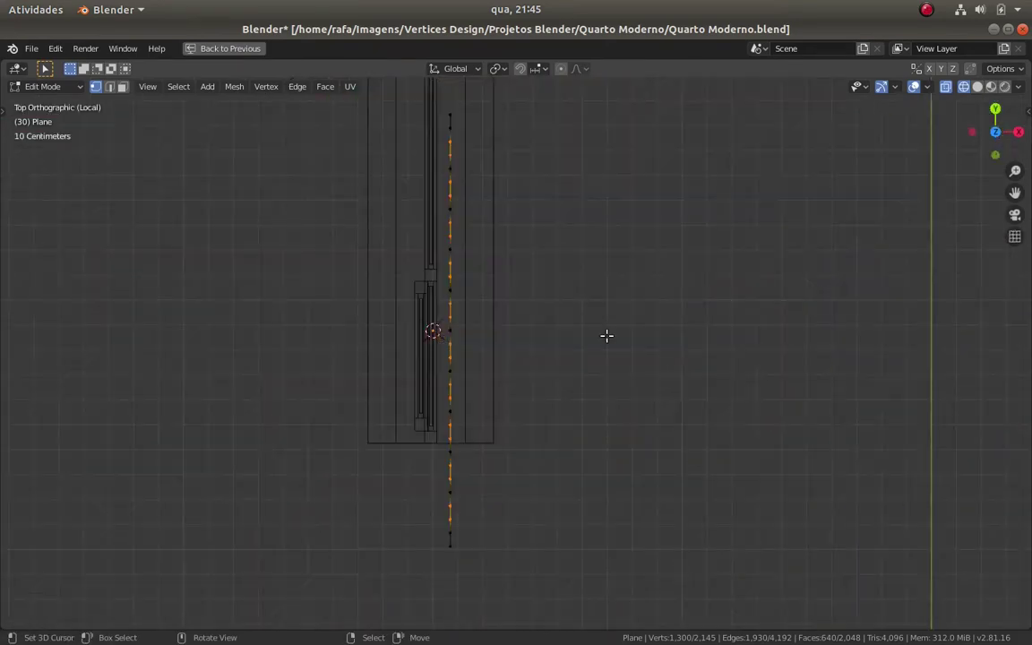
key("g")
key("x")
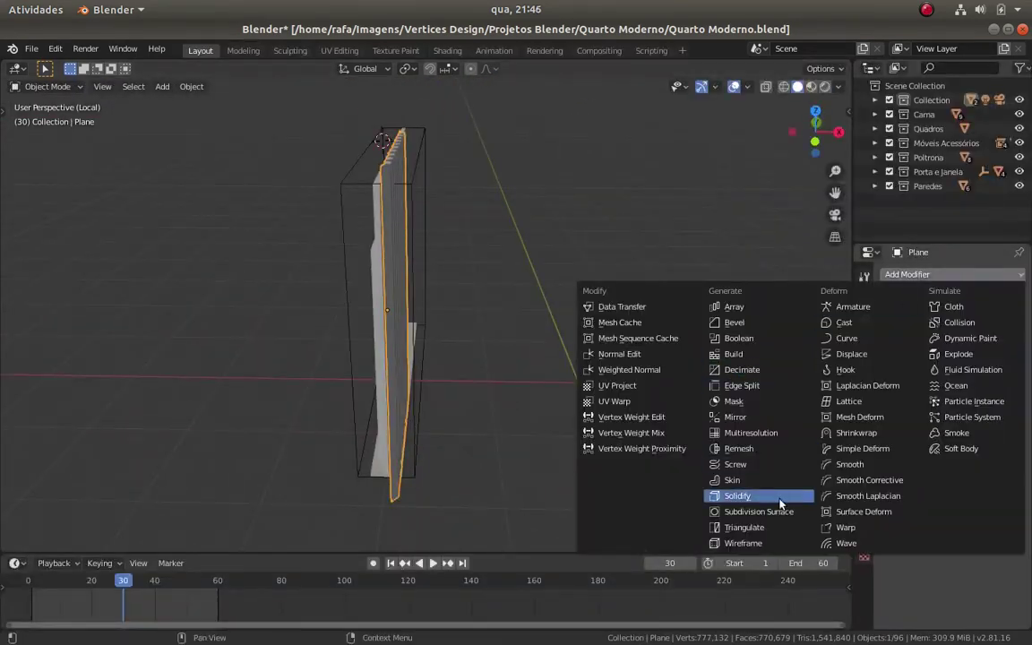
Add a Subdivision Surface modifier to smooth the pleated curtain
left_click(771, 511)
mouse_move(362, 351)
middle_mouse_down()
mouse_move(417, 406)
mouse_move(417, 319)
mouse_move(448, 309)
middle_mouse_up()
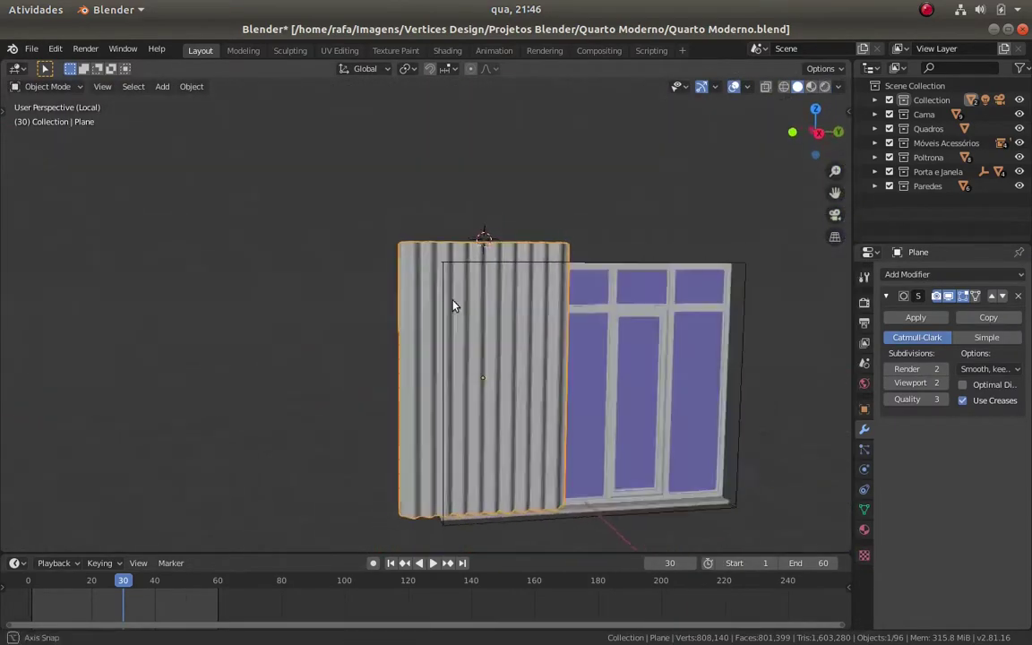
key("Tab")
middle_click_drag(493, 375, 446, 302)
scroll(445, 302, "down", 5)
Inspect the curtain's Normals, Texture Space and Remesh panels in its mesh data settings
left_click(863, 509)
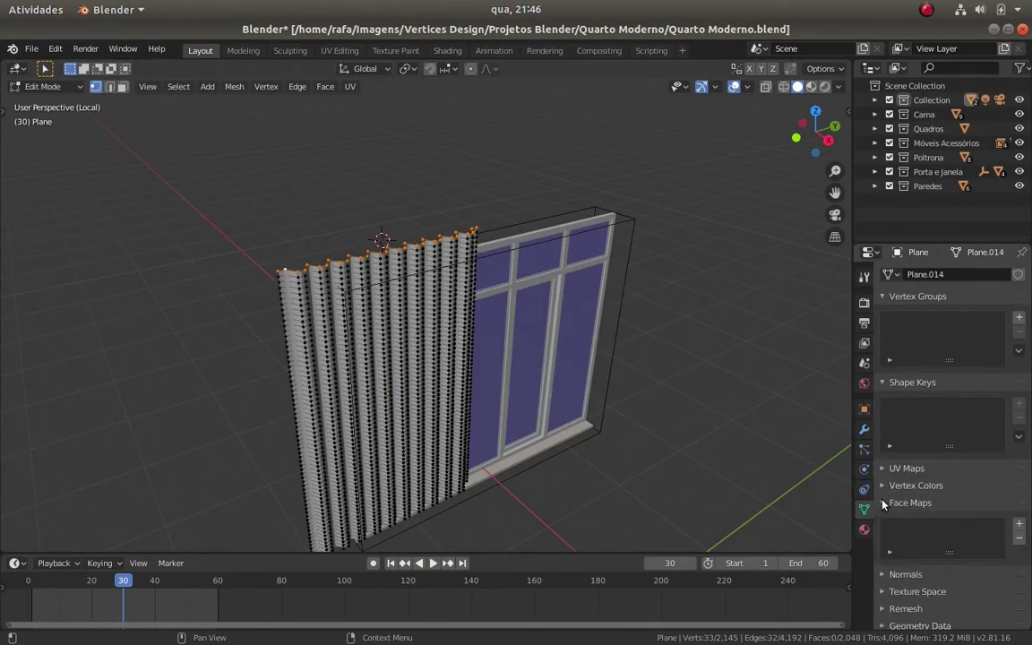
left_click(884, 520)
left_click(885, 520)
left_click(888, 539)
scroll(887, 427, "down", 2)
left_click(887, 427)
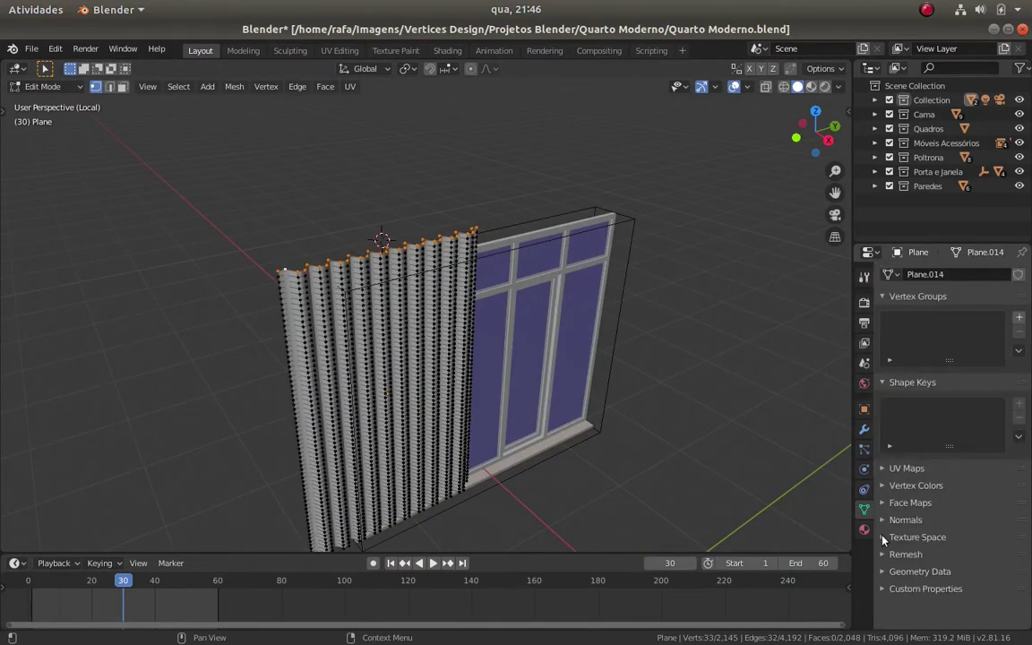
left_click(889, 556)
scroll(906, 542, "down", 3)
left_click(905, 449)
scroll(932, 448, "up", 5)
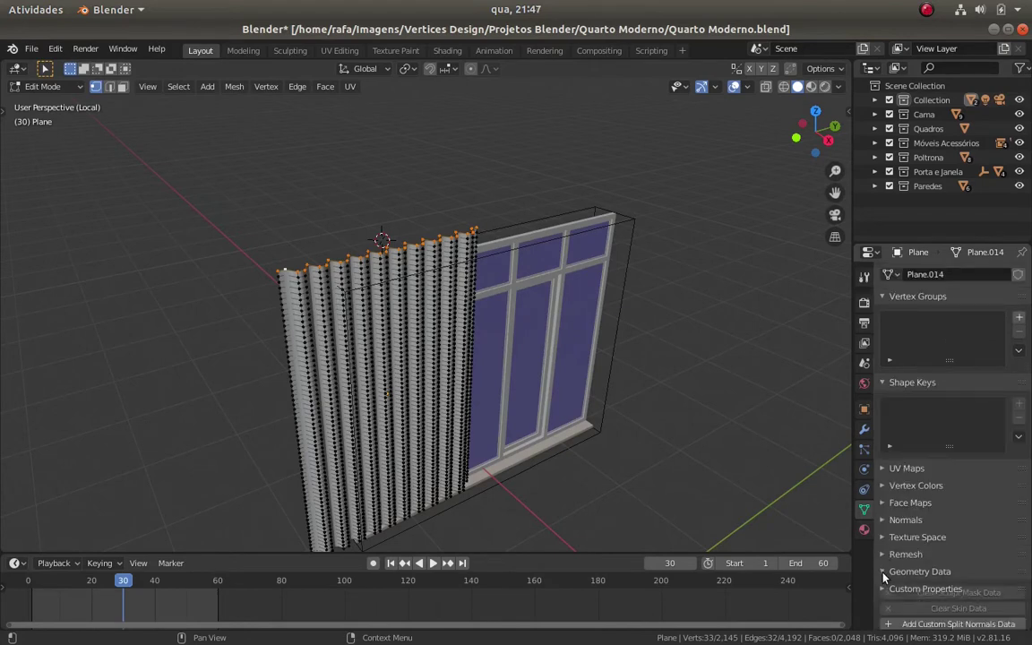
Check the curtain's Geometry Data, Vertex Colors and Texture Space panels
left_click(921, 571)
left_click(920, 426)
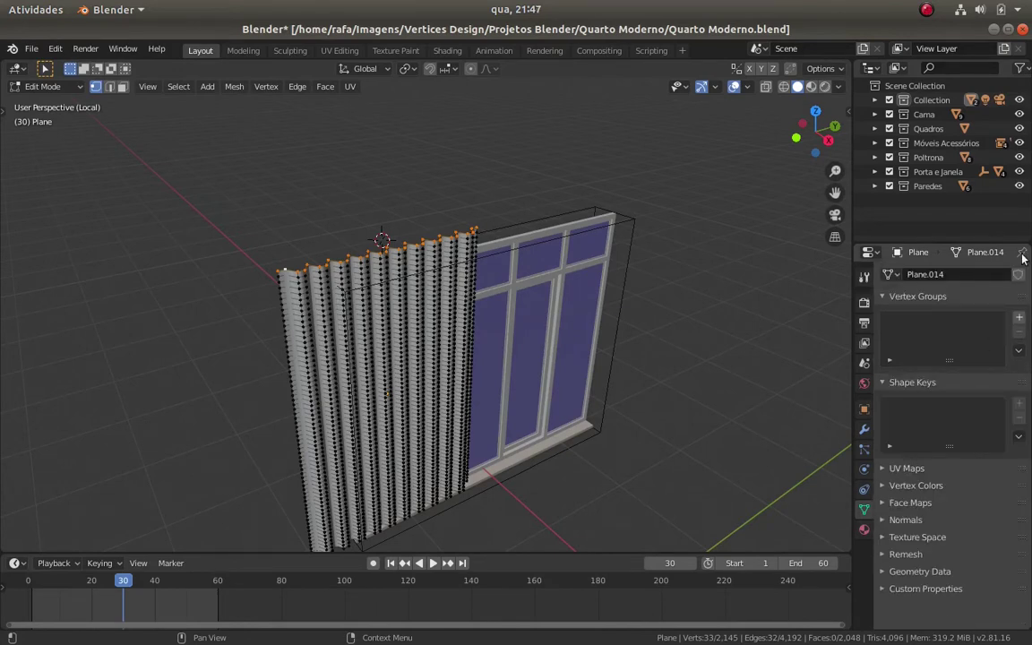
left_click(884, 485)
left_click(885, 486)
left_click(885, 537)
scroll(901, 501, "down", 2)
scroll(906, 479, "down", 1)
left_click(896, 425)
middle_click_drag(778, 431, 433, 350)
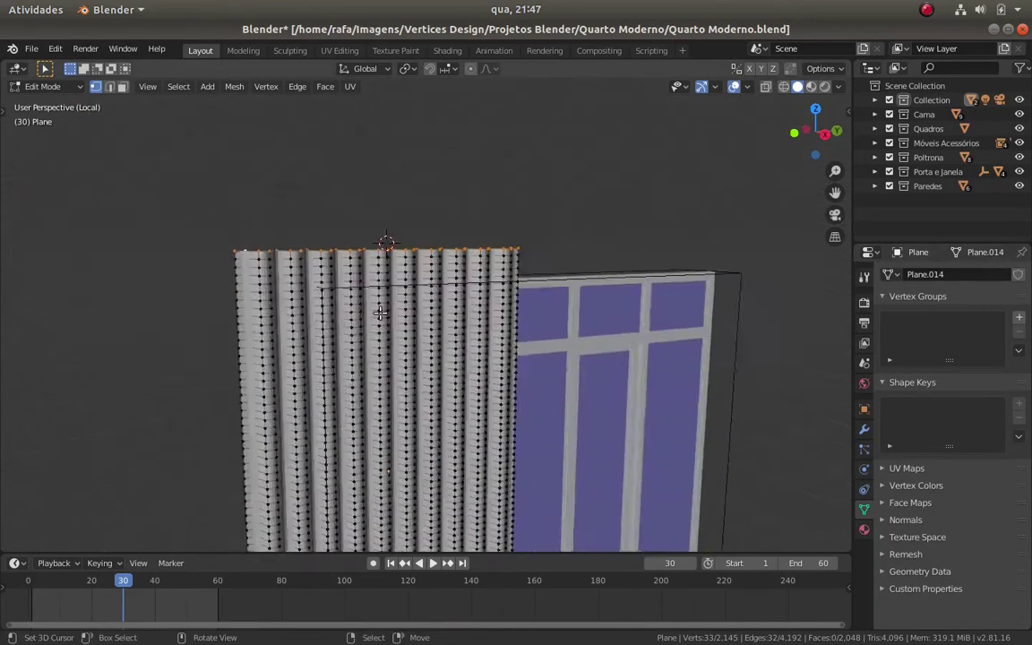
Review the curtain's physics, particle and modifier tabs and rewind to frame 1
key("Tab")
key("Tab")
scroll(586, 346, "up", 1)
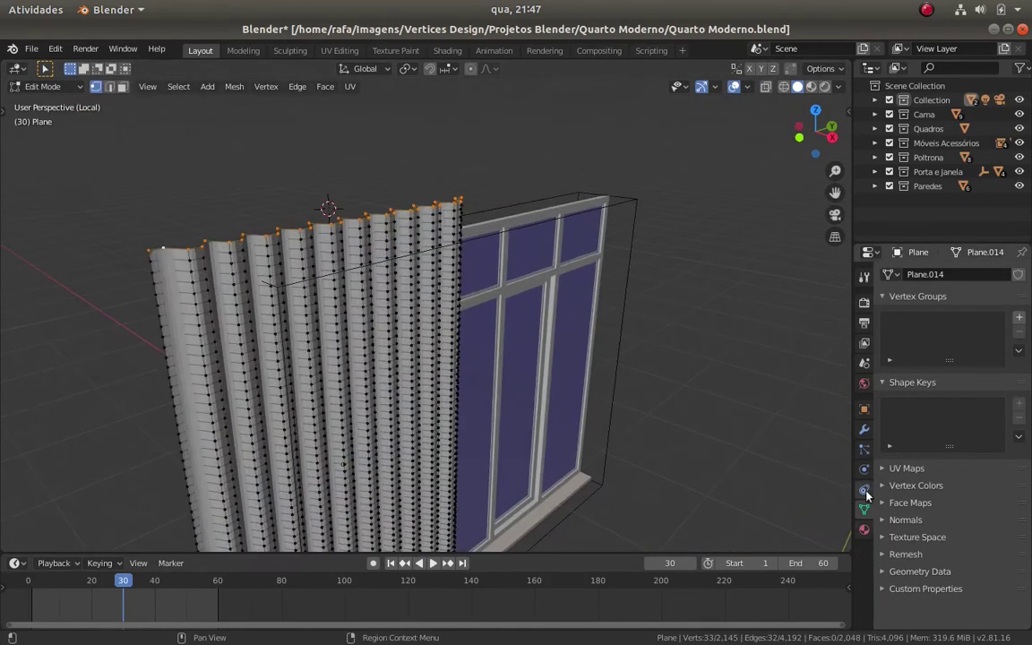
left_click(865, 470)
left_click(865, 449)
left_click(865, 429)
key("Tab")
middle_click_drag(538, 377, 466, 359)
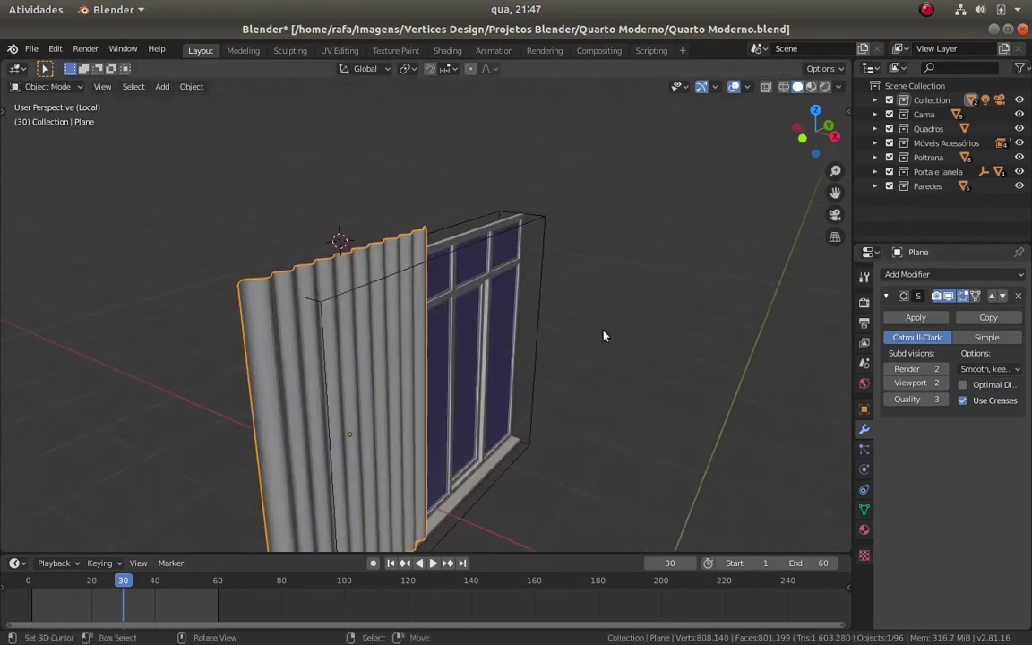
left_click(950, 274)
middle_click_drag(627, 376, 394, 389)
key("shift+Left")
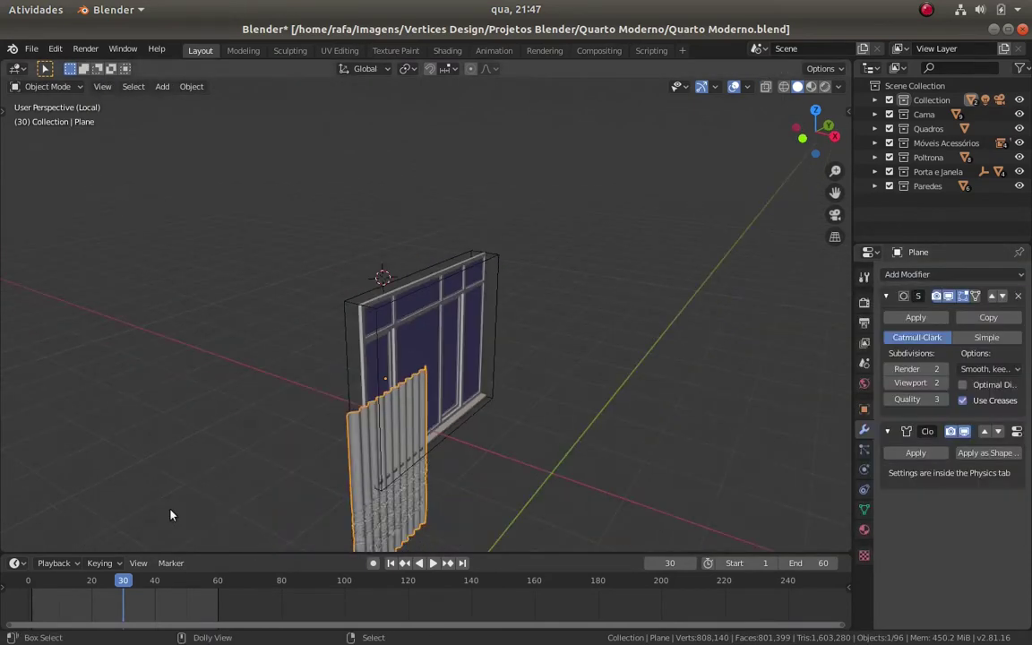
Create a vertex group for the curtain's top edge
key("Tab")
middle_click_drag(152, 457, 657, 339)
left_click(865, 509)
left_click(1019, 318)
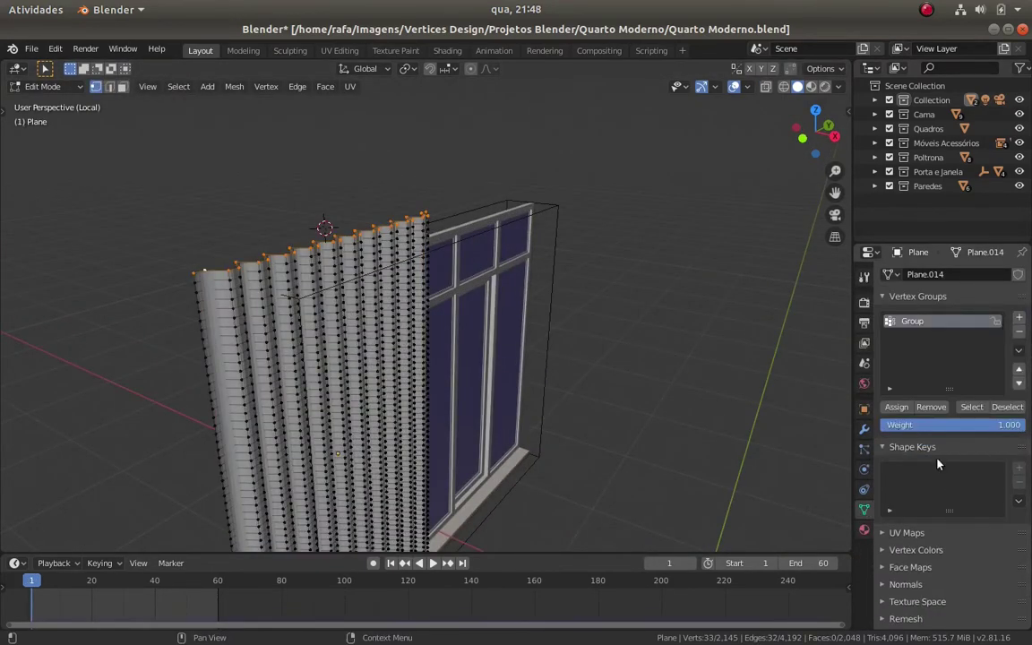
scroll(938, 464, "down", 1)
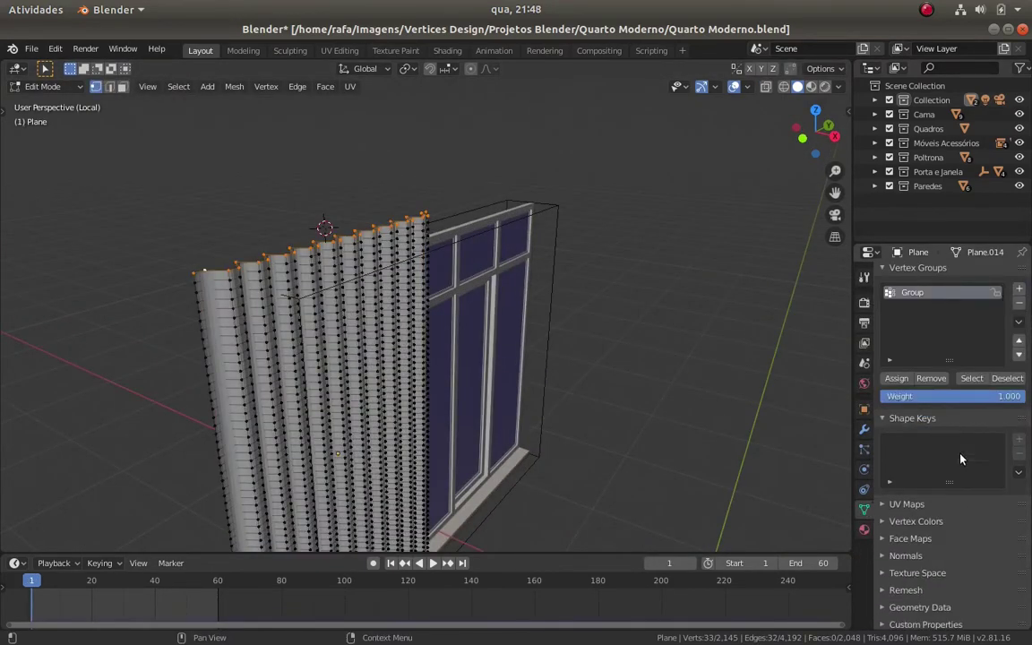
Set the Group vertex group as the Pin Group in Cloth > Shape
left_click(865, 489)
left_click(865, 469)
scroll(932, 462, "down", 3)
scroll(932, 462, "down", 2)
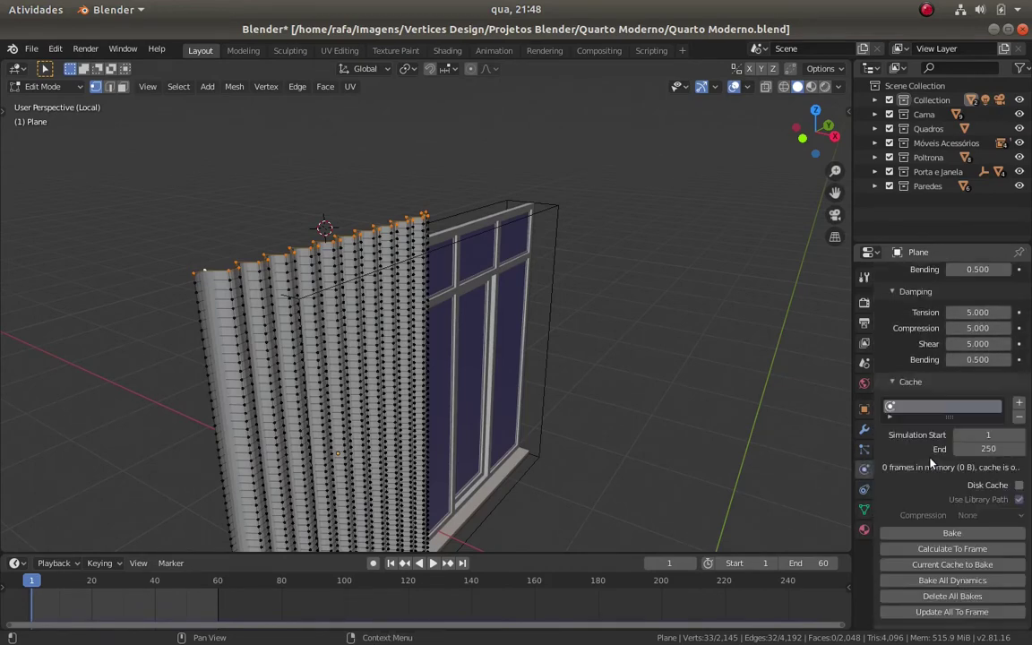
scroll(932, 463, "down", 6)
left_click(959, 428)
left_click(896, 445)
Set the animation End frame to 30 and return to Object Mode
scroll(913, 466, "down", 2)
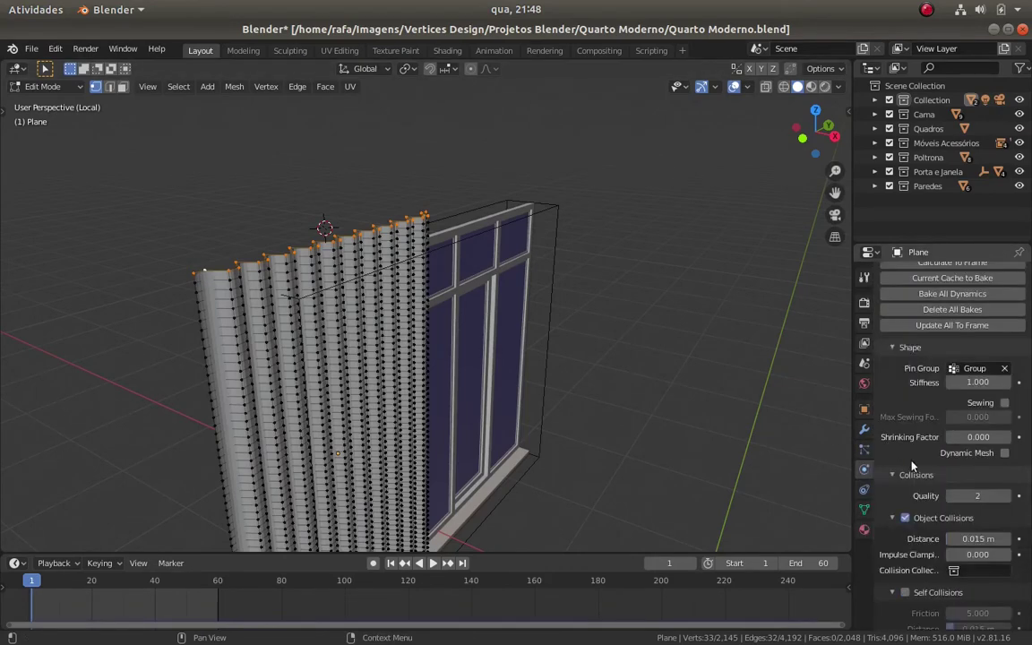
scroll(913, 466, "down", 2)
scroll(932, 412, "up", 5)
scroll(932, 413, "up", 5)
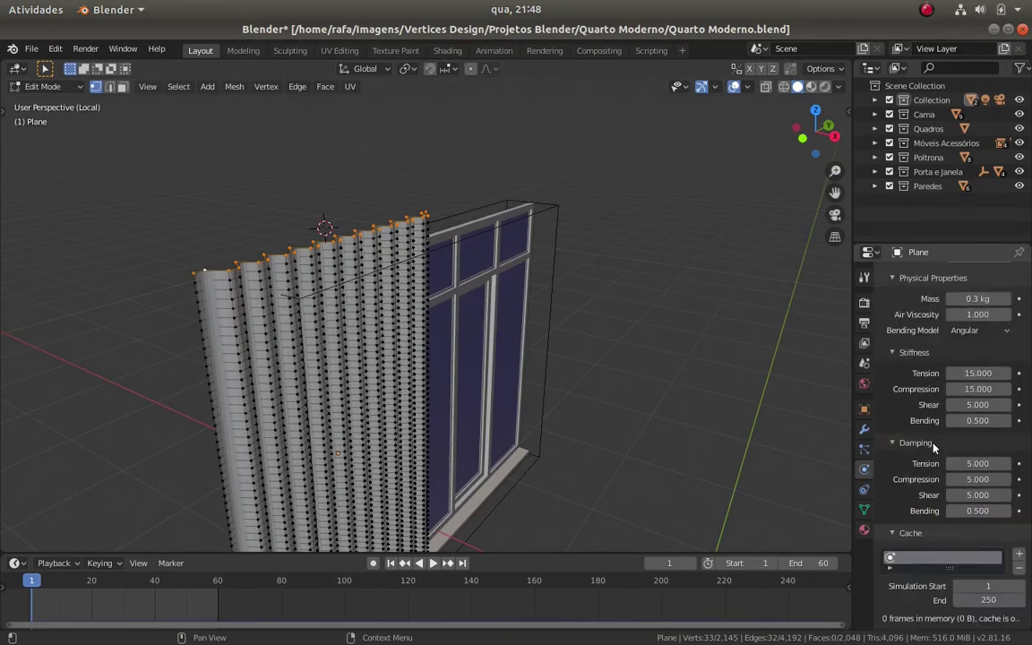
scroll(932, 412, "up", 4)
left_click(793, 563)
type("3")
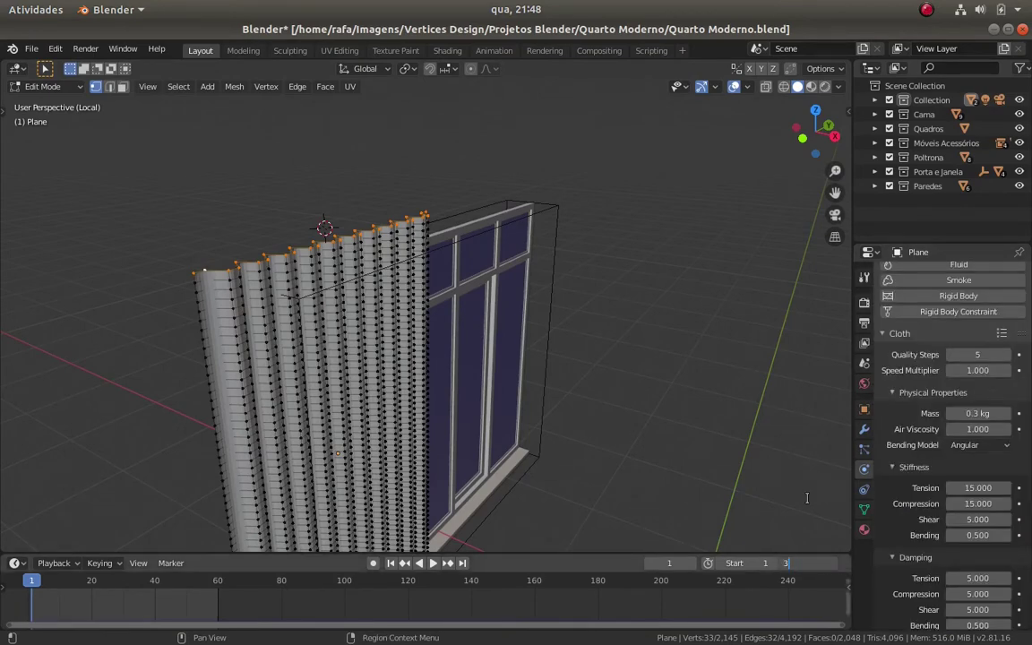
type("0")
key("Return")
scroll(932, 403, "up", 3)
middle_click_drag(403, 358, 301, 373)
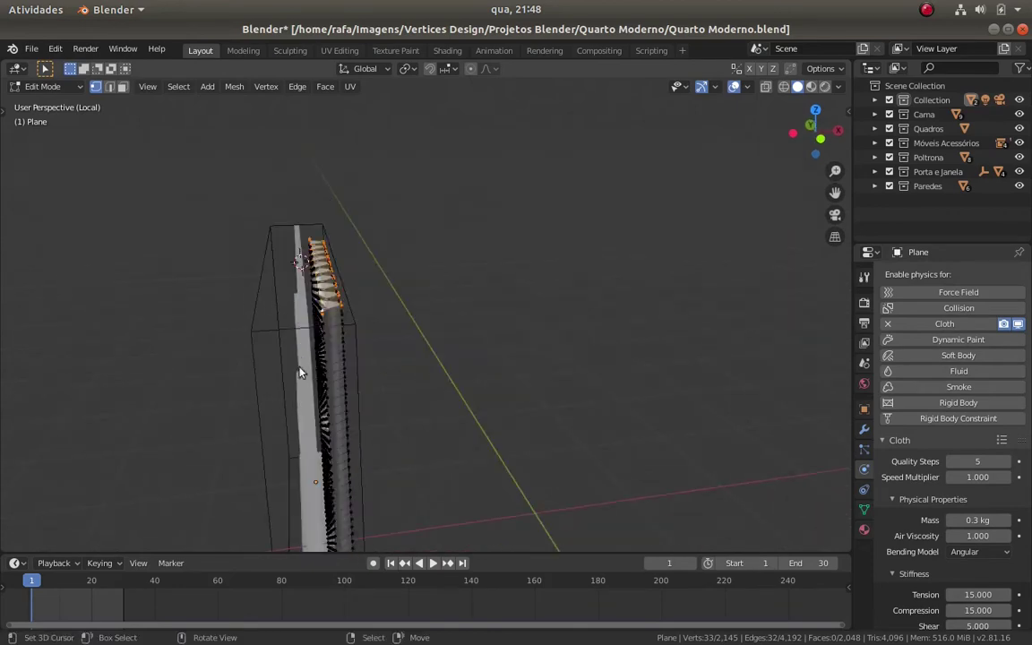
key("Tab")
mouse_move(448, 448)
middle_mouse_down()
mouse_move(368, 421)
mouse_move(461, 443)
middle_mouse_up()
Play, pause and resume the cloth simulation so the curtain drapes down
key("space")
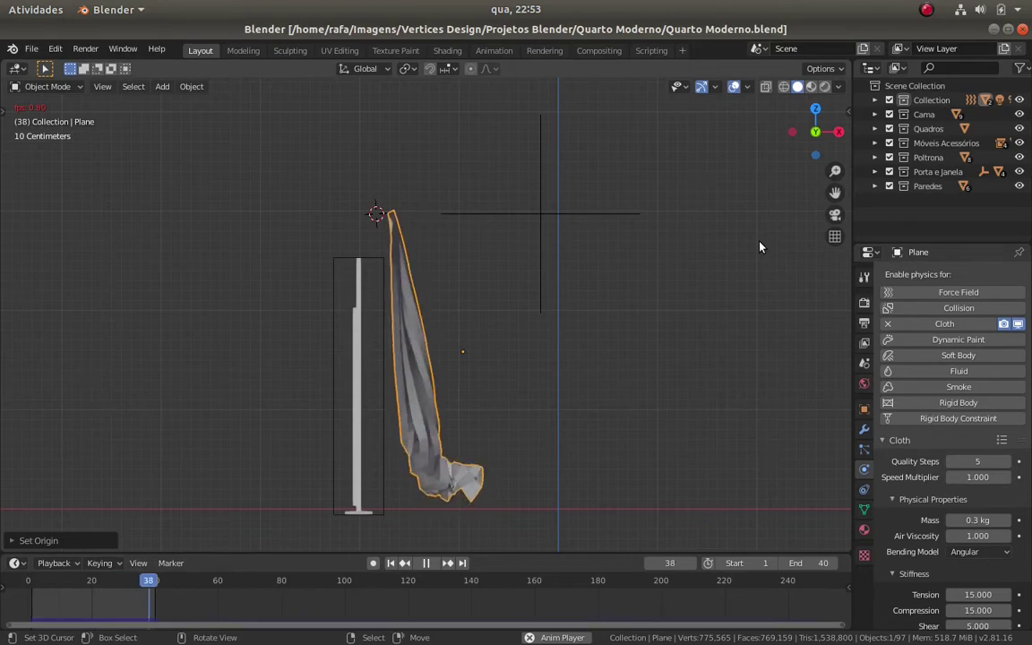
key("space")
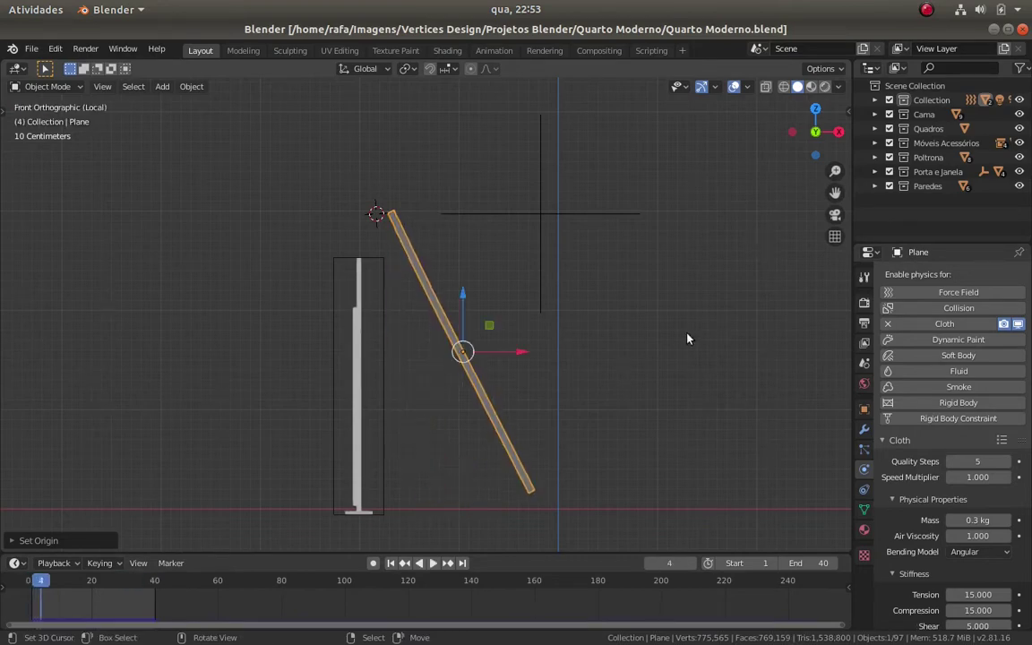
mouse_move(686, 339)
middle_mouse_down()
mouse_move(599, 392)
mouse_move(740, 562)
middle_mouse_up()
key("space")
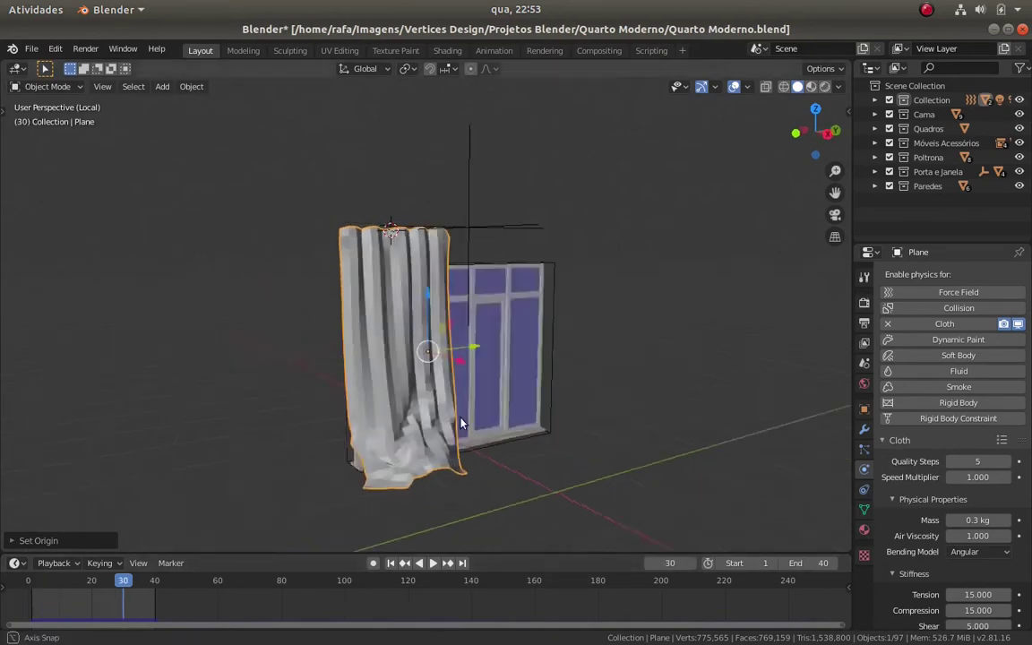
mouse_move(658, 470)
middle_mouse_down()
mouse_move(581, 472)
mouse_move(379, 411)
mouse_move(627, 484)
mouse_move(243, 347)
middle_mouse_up()
Jump to frame 40 and check the draped curtain's modifier stack
left_click(668, 563)
type("40")
key("Return")
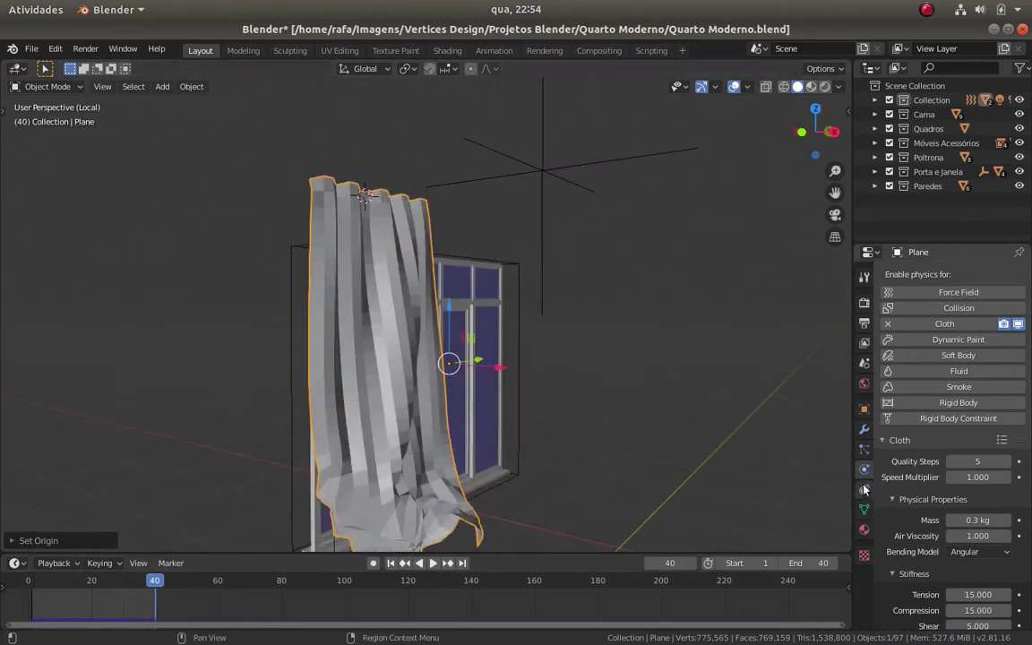
left_click(864, 430)
mouse_move(448, 376)
middle_mouse_down()
mouse_move(423, 473)
mouse_move(431, 424)
mouse_move(481, 431)
mouse_move(484, 380)
mouse_move(521, 426)
mouse_move(460, 371)
mouse_move(459, 272)
middle_mouse_up()
key("shift+Left")
Pan around the bedspread's material nodes in the node editor
left_click(528, 267)
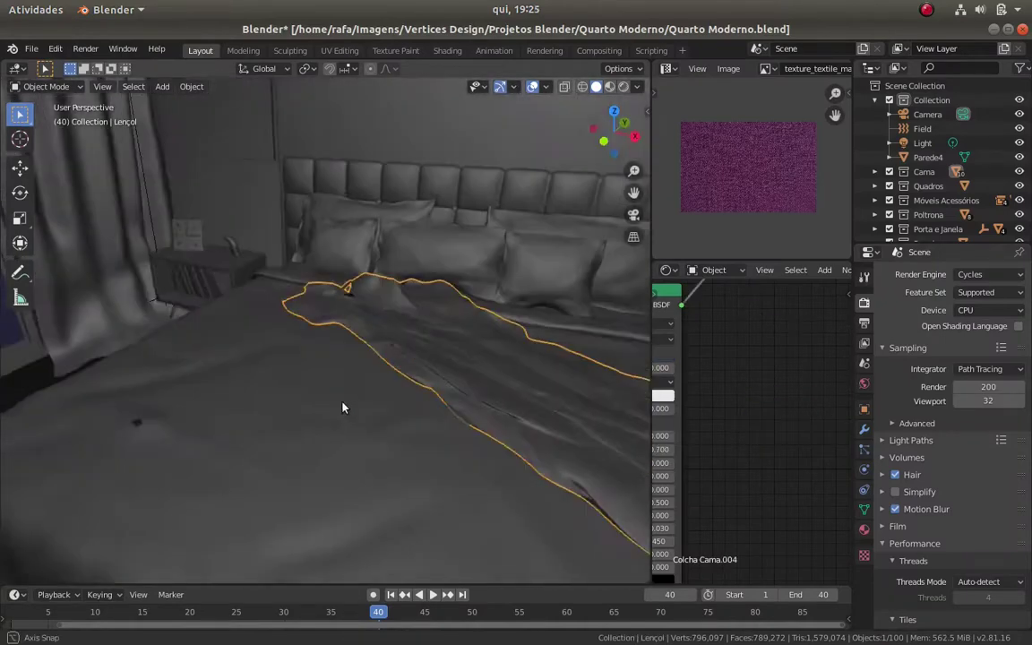
mouse_move(342, 408)
middle_mouse_down()
mouse_move(324, 367)
mouse_move(386, 359)
middle_mouse_up()
scroll(669, 330, "down", 3)
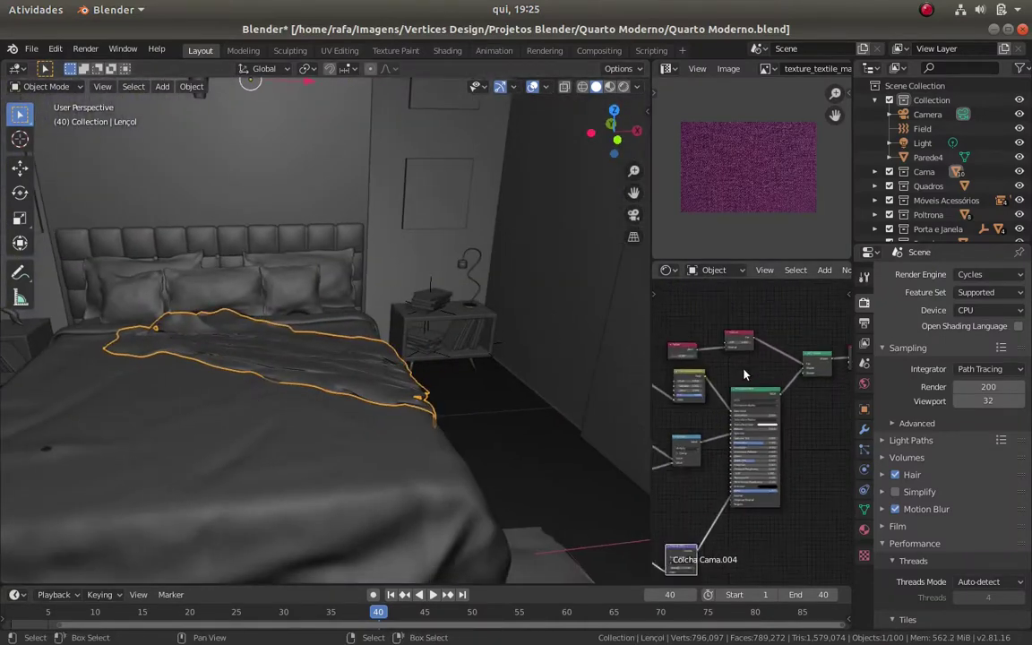
middle_click_drag(669, 330, 675, 412)
left_click_drag(651, 385, 449, 376)
scroll(518, 351, "up", 3)
scroll(529, 484, "up", 2)
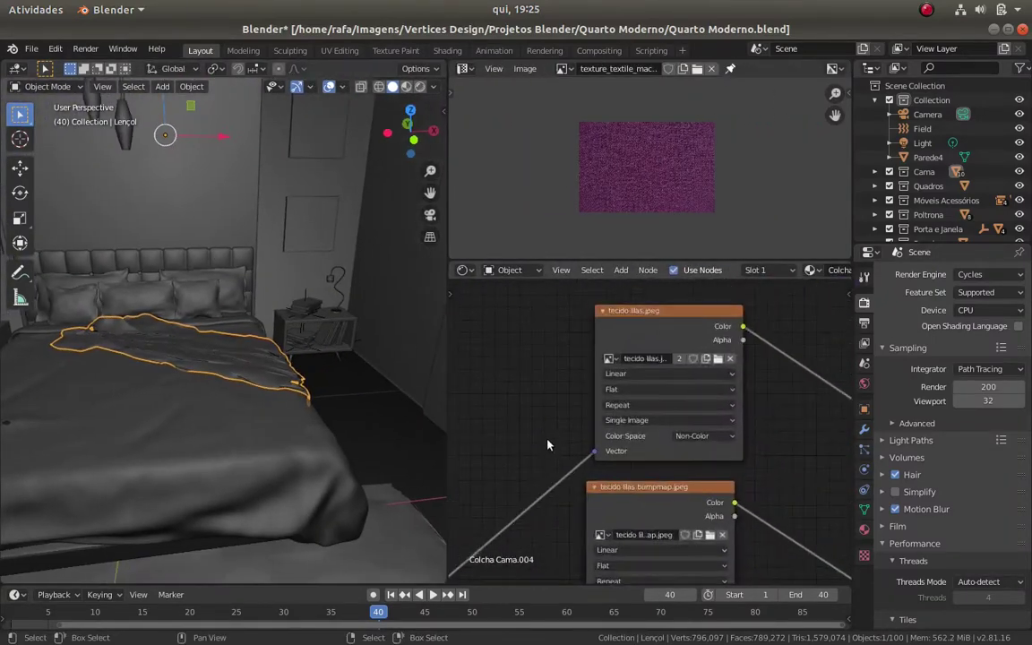
middle_click_drag(530, 518, 537, 417)
key("alt+Tab")
key("alt+Tab")
key("alt+Tab")
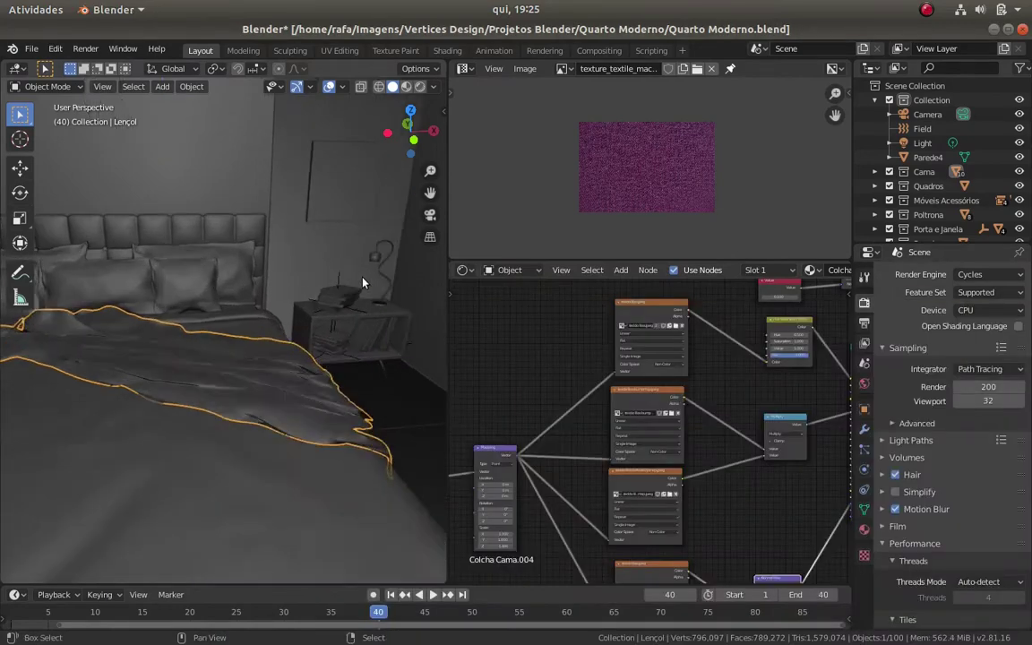
scroll(327, 249, "down", 3)
Select the bedside lamp shade, frame it, and scale it down
left_click(311, 269)
key("KP_Decimal")
key("s")
left_click(342, 434)
middle_click_drag(342, 434, 215, 291)
In X-ray edit mode, box-select a ring of shade vertices and scale it
key("Tab")
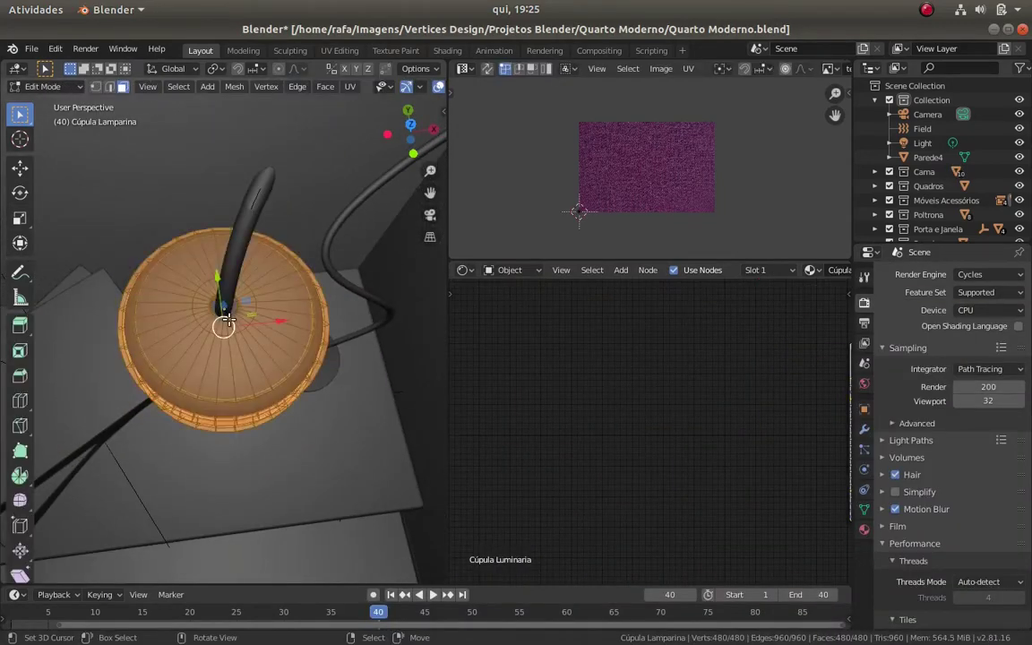
key("alt+a")
key("alt+z")
key("b")
left_click_drag(207, 290, 236, 323)
key("s")
left_click(242, 327)
key("Tab")
key("alt+z")
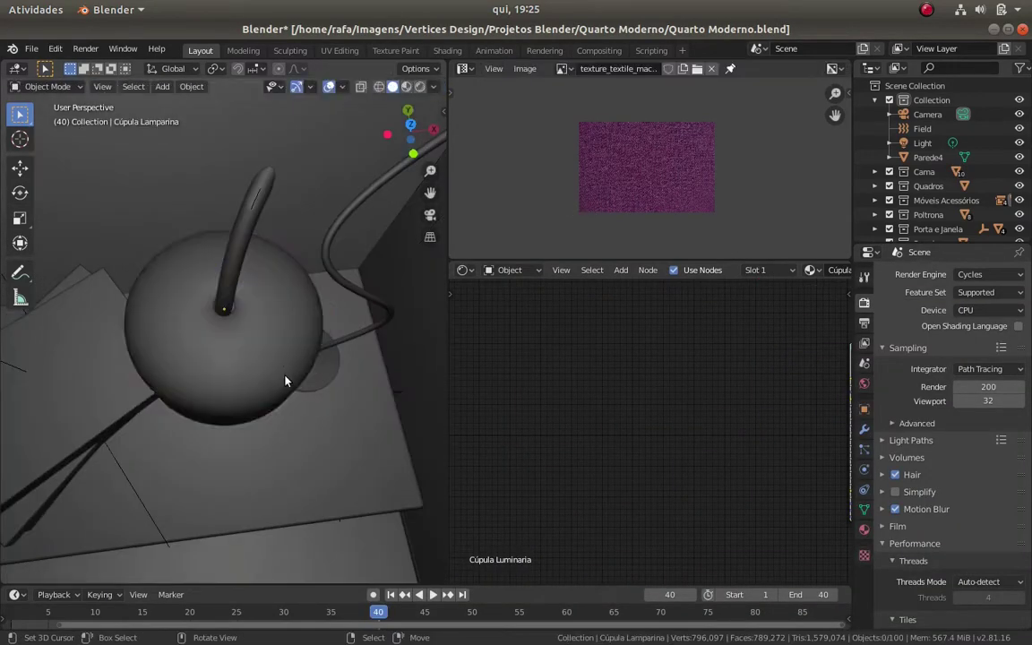
mouse_move(255, 337)
middle_mouse_down()
mouse_move(247, 266)
mouse_move(247, 421)
middle_mouse_up()
Recheck the reshaped shade mesh in X-ray edit mode, then view the whole lamp
key("Tab")
key("alt+z")
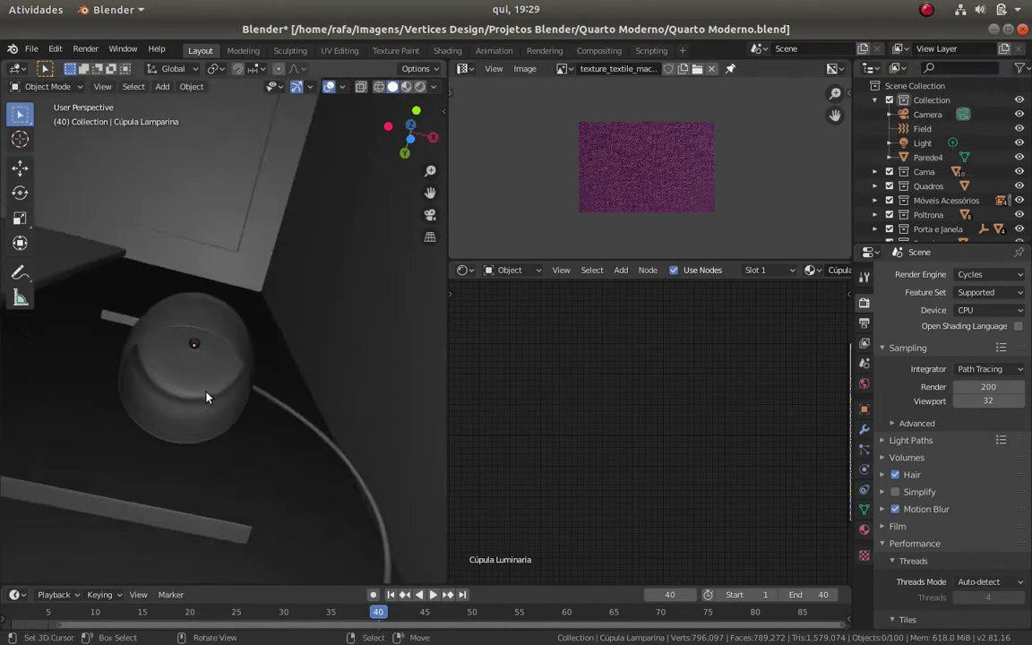
left_click(202, 358)
mouse_move(186, 352)
middle_mouse_down()
mouse_move(202, 359)
mouse_move(142, 442)
middle_mouse_up()
key("Tab")
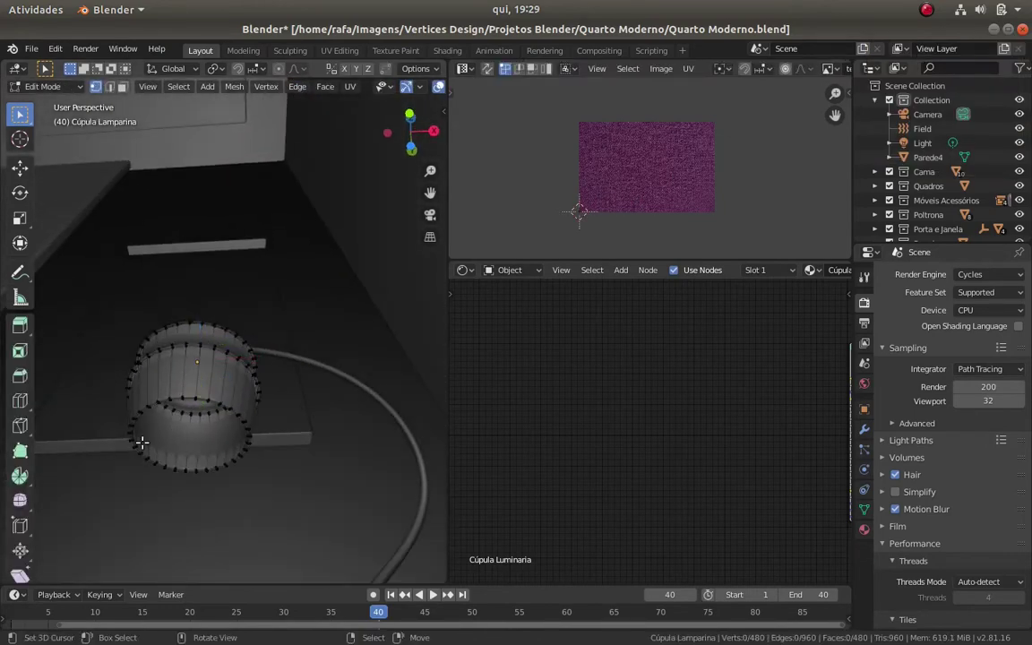
scroll(133, 436, "down", 3)
key("Tab")
middle_click_drag(233, 410, 233, 359)
Give the Cúpula Luminaria shade material a grey base colour, Metallic 1, Roughness 0.35
left_click(864, 529)
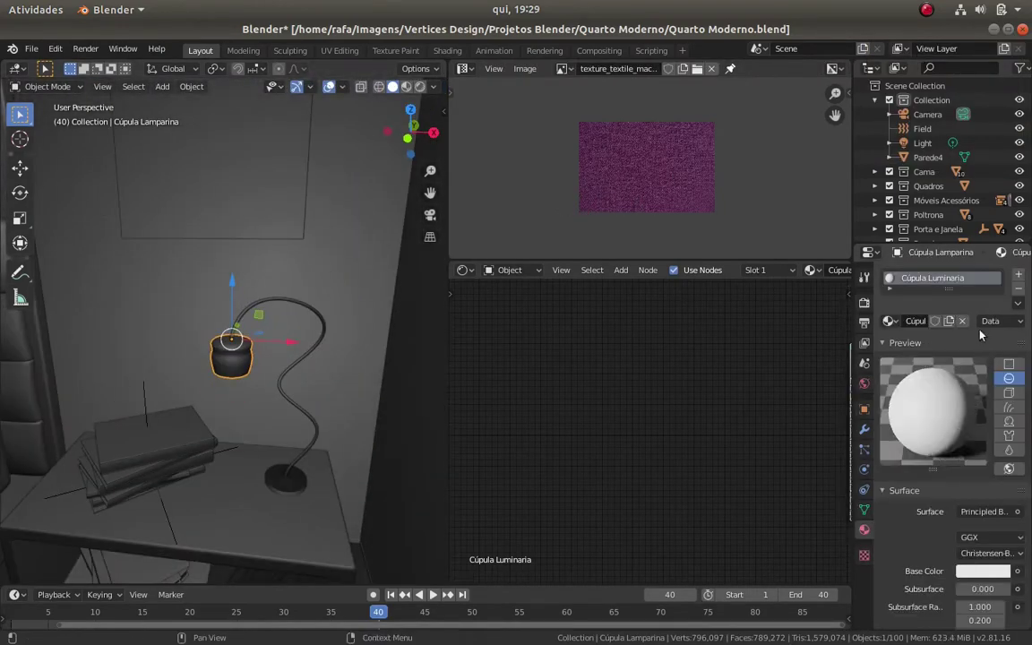
scroll(929, 526, "down", 5)
scroll(950, 502, "up", 3)
left_click(983, 486)
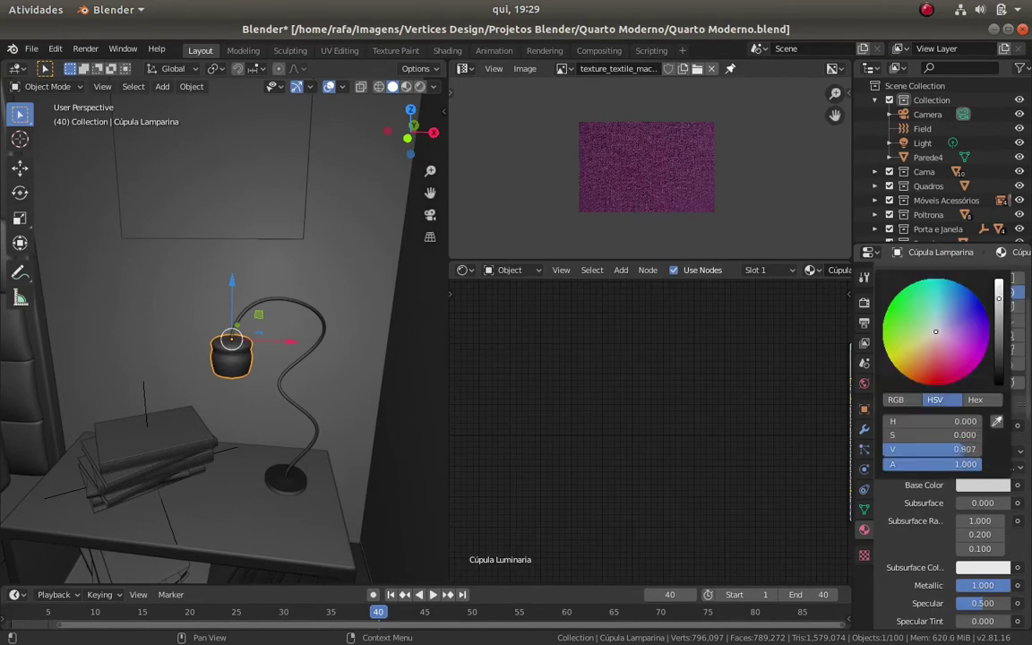
left_click_drag(1007, 314, 1007, 349)
left_click_drag(968, 583, 1012, 583)
scroll(952, 545, "down", 3)
key("Return")
scroll(866, 472, "up", 1)
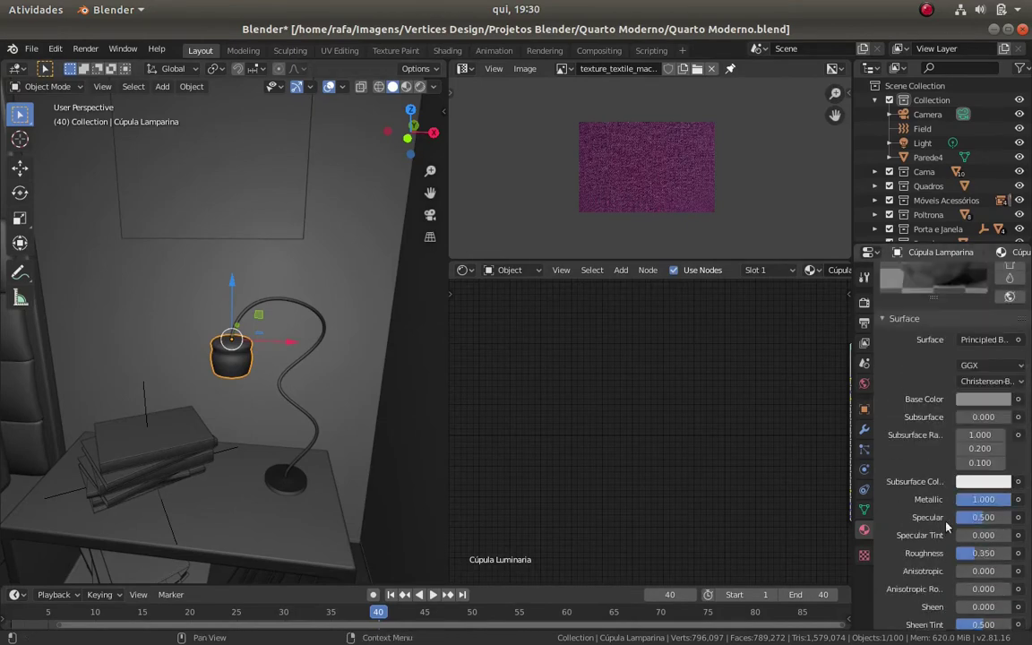
scroll(941, 403, "up", 5)
Link the shade's material to the lamp arm and base
middle_click_drag(269, 403, 233, 358)
left_click(285, 315, "shift")
left_click(239, 362, "shift")
key("ctrl+l")
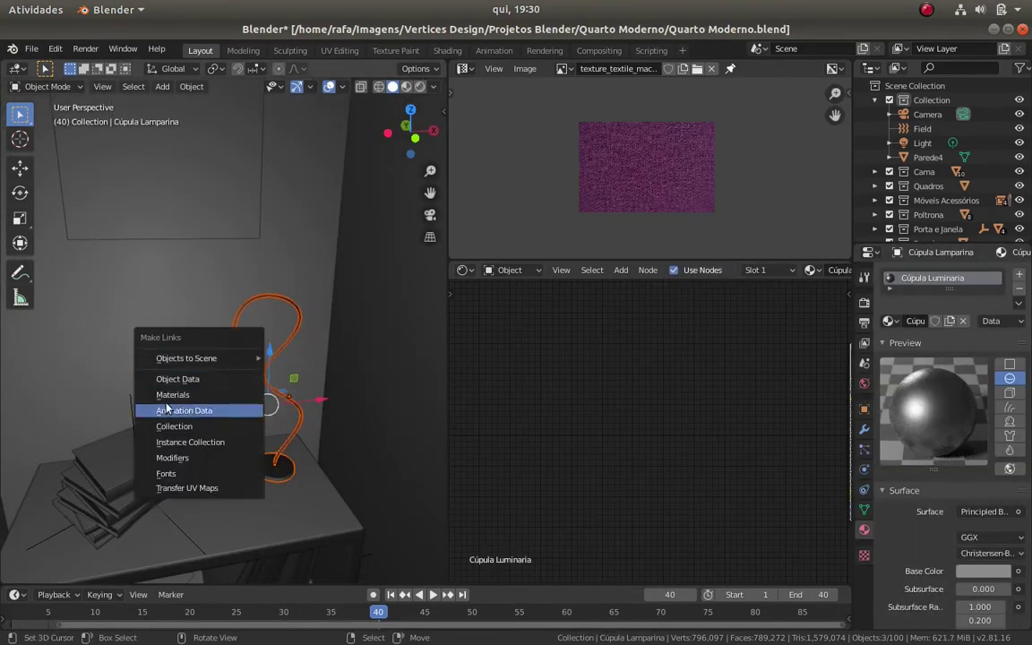
left_click(179, 394)
Link the shade's material to the ceiling lamp cords
left_click(274, 468)
middle_click_drag(249, 459, 251, 440)
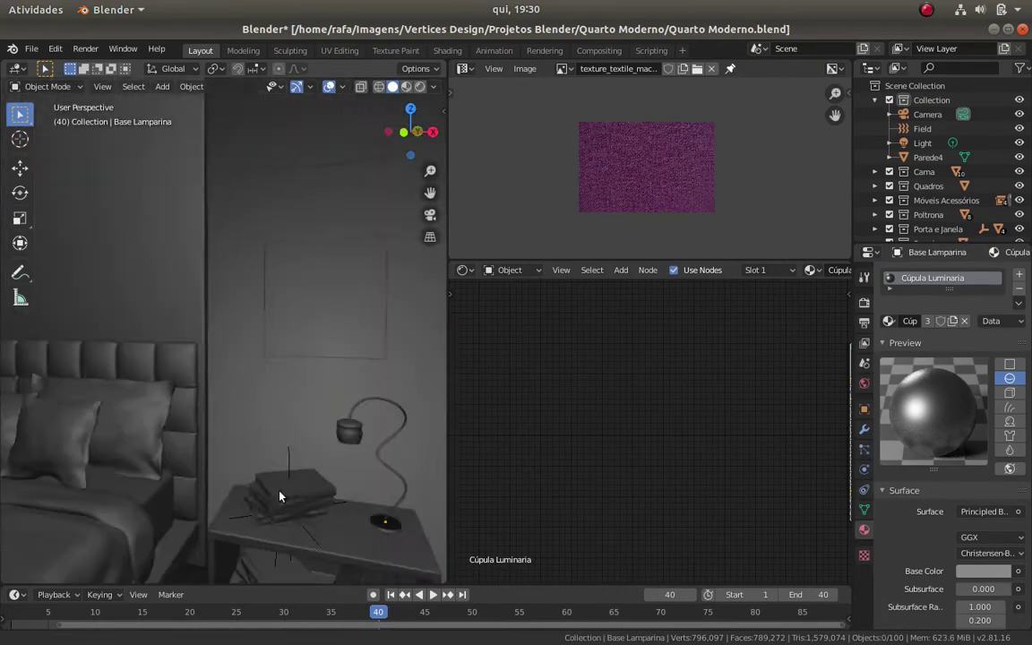
left_click(116, 281, "shift")
scroll(150, 383, "up", 4)
scroll(150, 382, "down", 3)
key("ctrl+l")
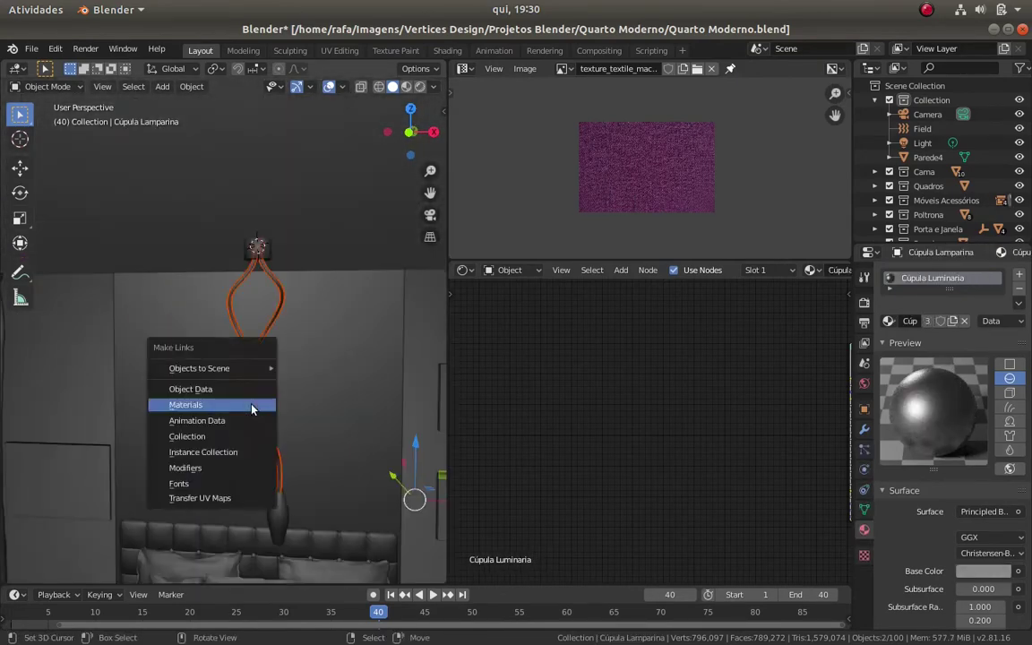
left_click(179, 405)
Lower the ceiling lamp cylinder's roughness to 0.1
left_click(263, 448)
scroll(870, 494, "down", 3)
left_click_drag(971, 583, 932, 582)
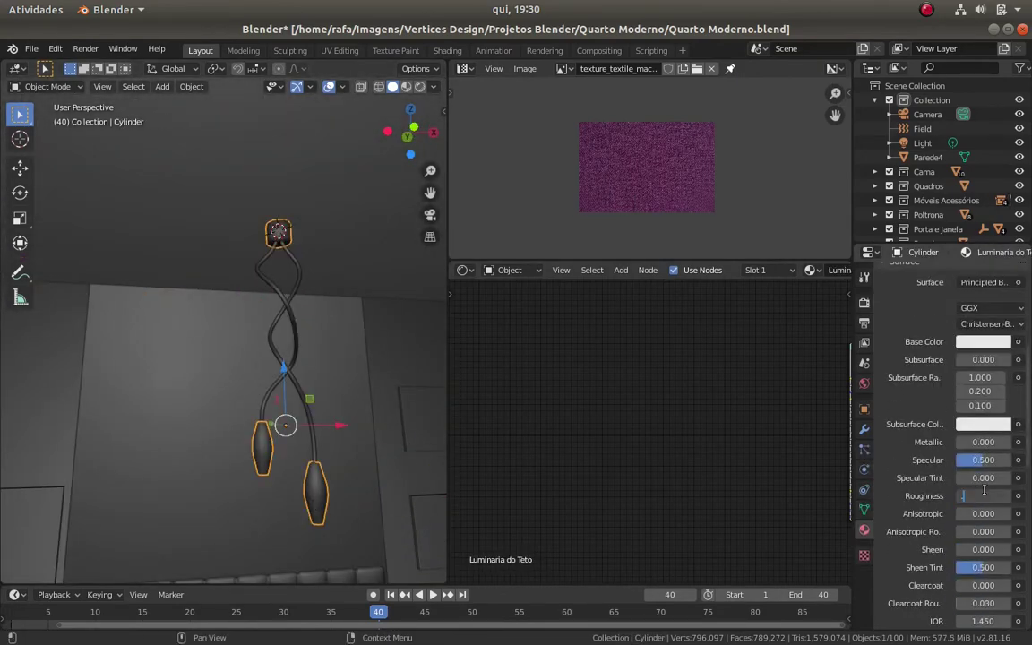
left_click(983, 427)
Link the metal shade material to the Puxadores wardrobe door handles
mouse_move(269, 421)
middle_mouse_down()
mouse_move(289, 417)
mouse_move(311, 312)
mouse_move(350, 269)
middle_mouse_up()
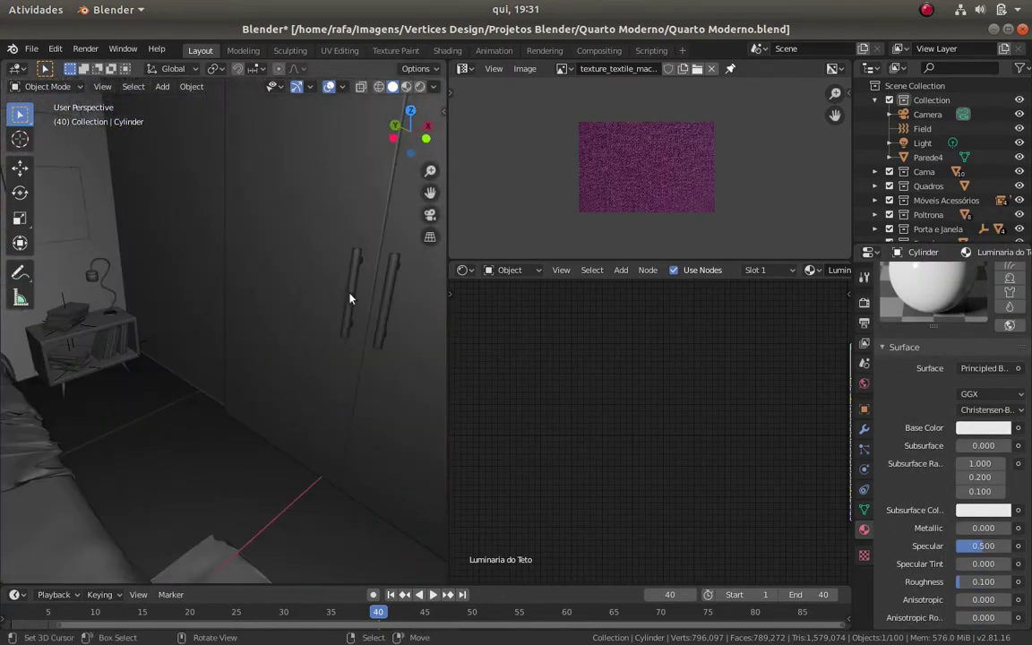
left_click(357, 269)
left_click(94, 273, "shift")
key("ctrl+l")
left_click(350, 296)
key("KP_Decimal")
Isolate the Criado mudo nightstand and enter Edit Mode on it
middle_click_drag(227, 343, 197, 393)
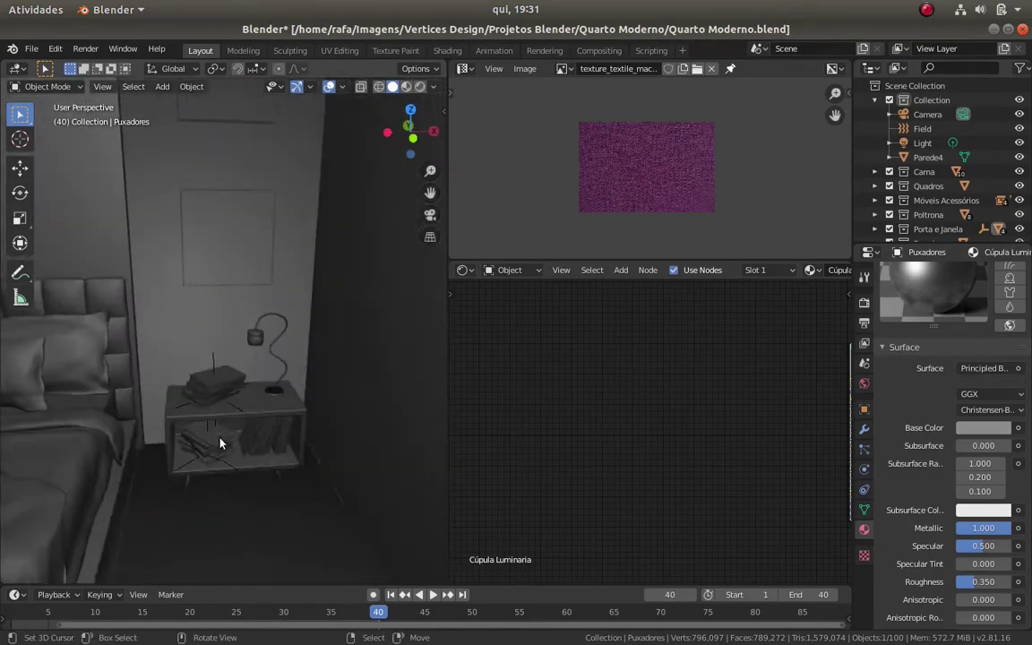
left_click(157, 329)
key("KP_Divide")
key("Tab")
key("ctrl+Tab")
In face select mode and front view, UV-unwrap the nightstand's top face
left_click(60, 357)
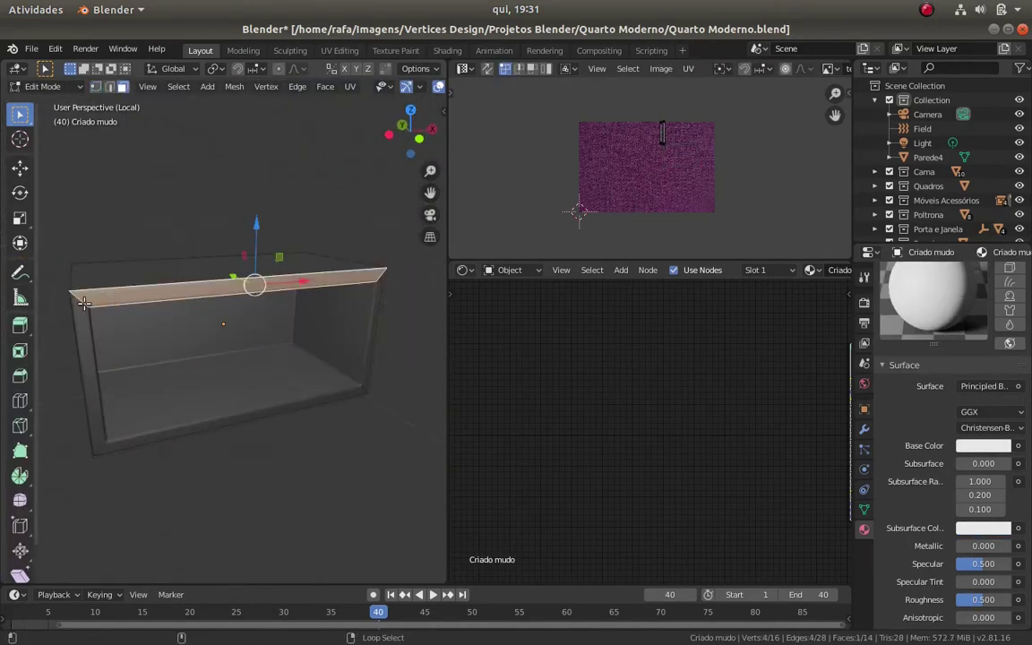
key("KP_1")
left_click(173, 346)
key("u")
left_click(233, 334)
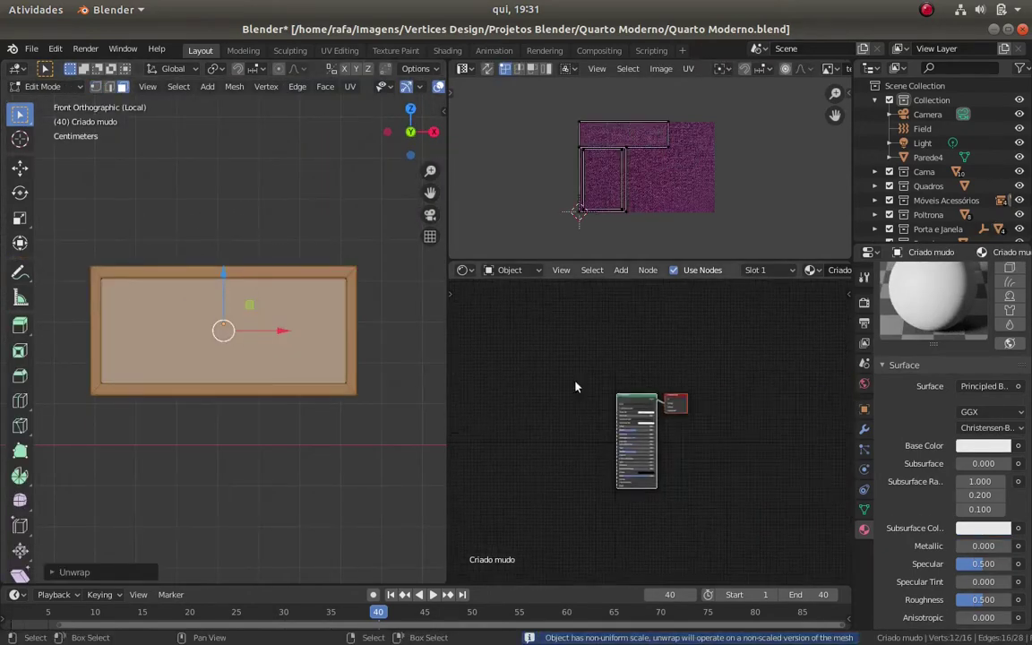
Add an Image Texture node to the nightstand material
scroll(627, 403, "up", 3)
key("shift+a")
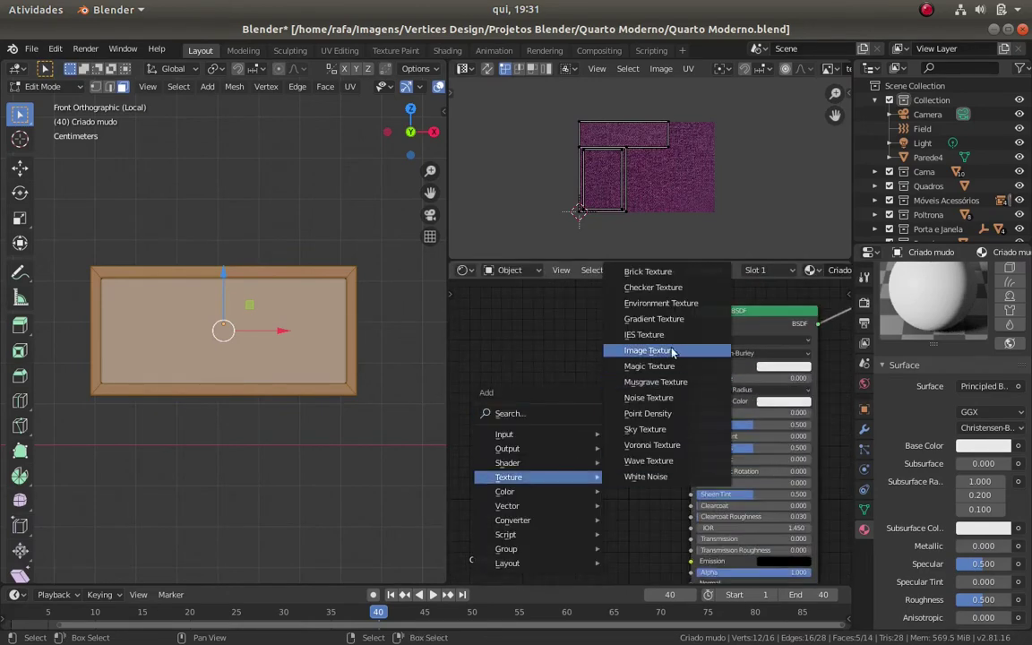
left_click(658, 351)
left_click(502, 354)
Add a Hue Saturation Value node between the image texture and Base Color
scroll(624, 428, "down", 2)
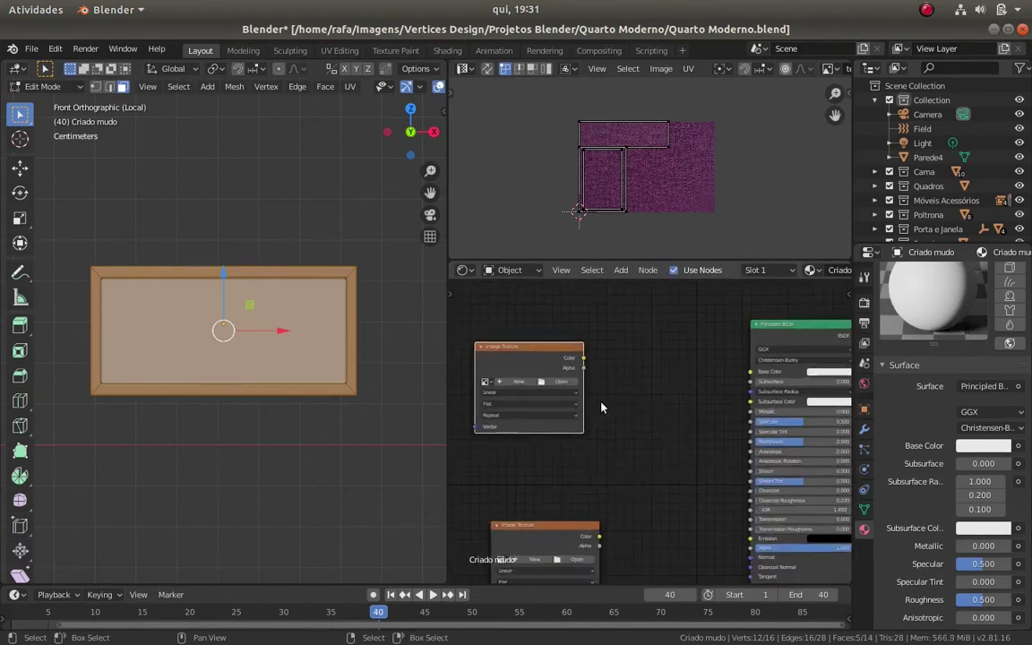
key("shift+a")
left_click(630, 321)
type("hue")
key("Return")
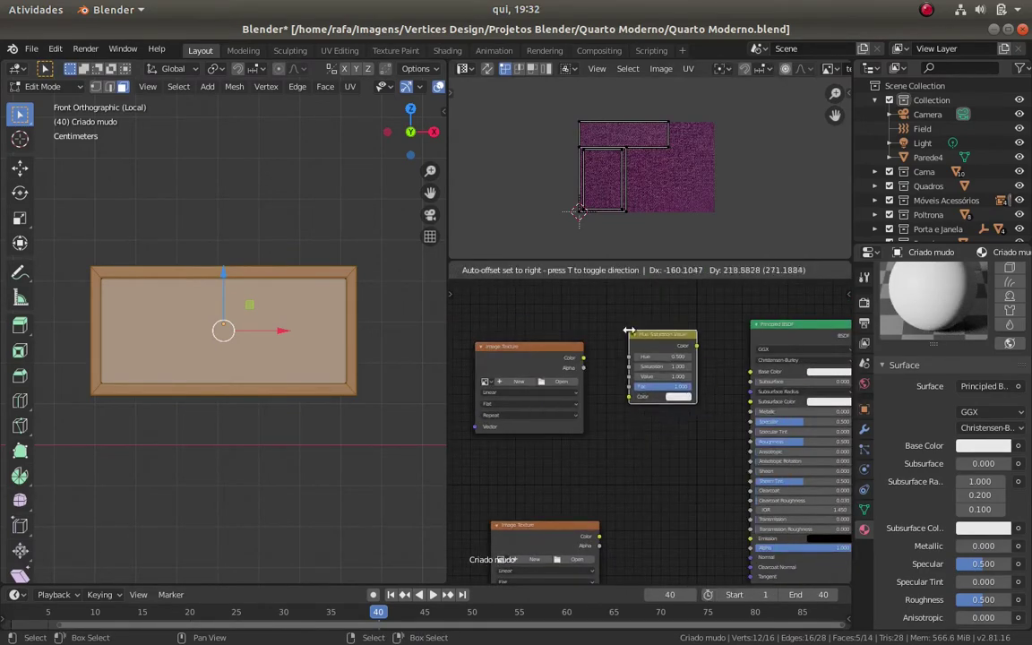
left_click(603, 321)
scroll(602, 321, "up", 2)
left_click_drag(672, 323, 777, 356)
scroll(588, 502, "down", 2)
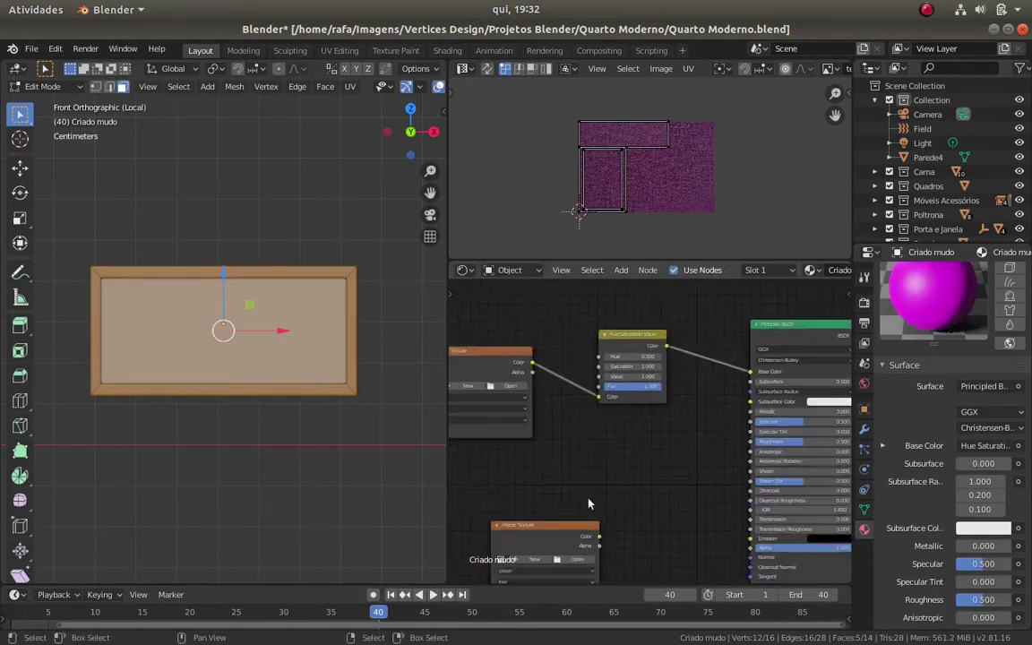
middle_click_drag(588, 502, 617, 424)
Add a Bump node fed by the second image texture, driving the shader Normal
key("shift+a")
left_click(742, 489)
left_click(699, 533)
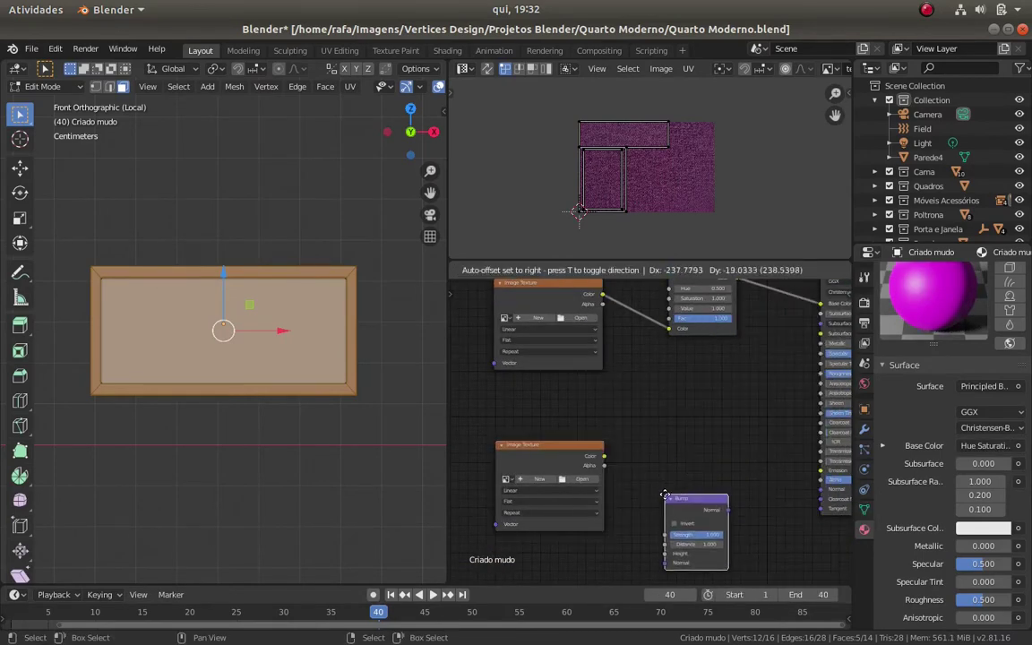
scroll(628, 502, "up", 1)
left_click_drag(601, 458, 641, 557)
left_click_drag(797, 506, 797, 506)
scroll(717, 449, "down", 1)
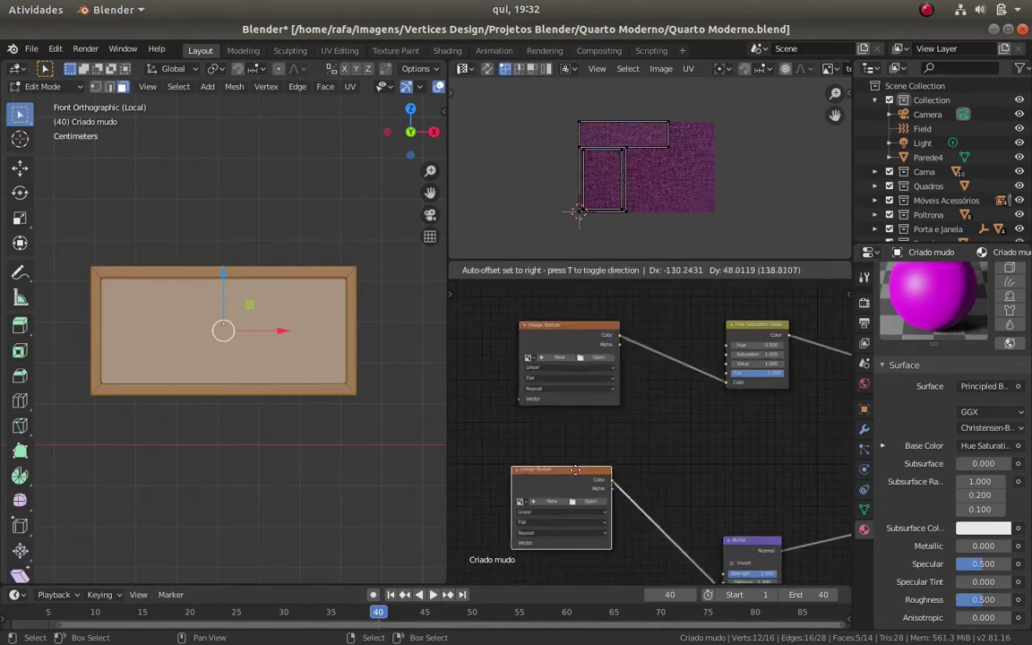
left_click_drag(626, 400, 520, 472)
Add a Mapping node connected to both image texture nodes
key("shift+a")
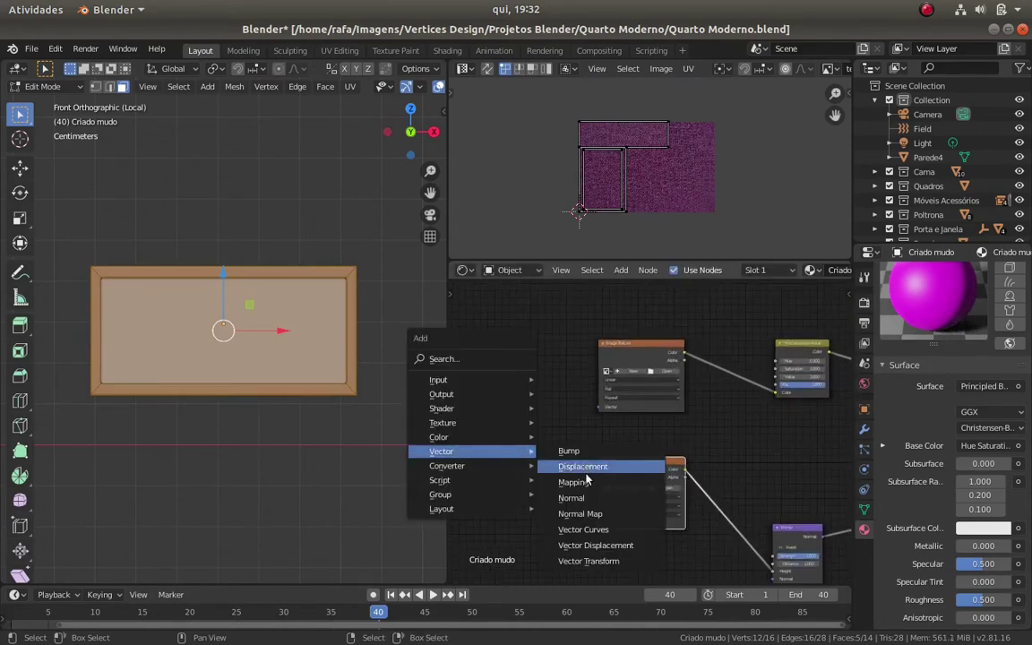
left_click(588, 481)
left_click(580, 410)
scroll(580, 411, "up", 1)
left_click_drag(594, 429, 723, 548)
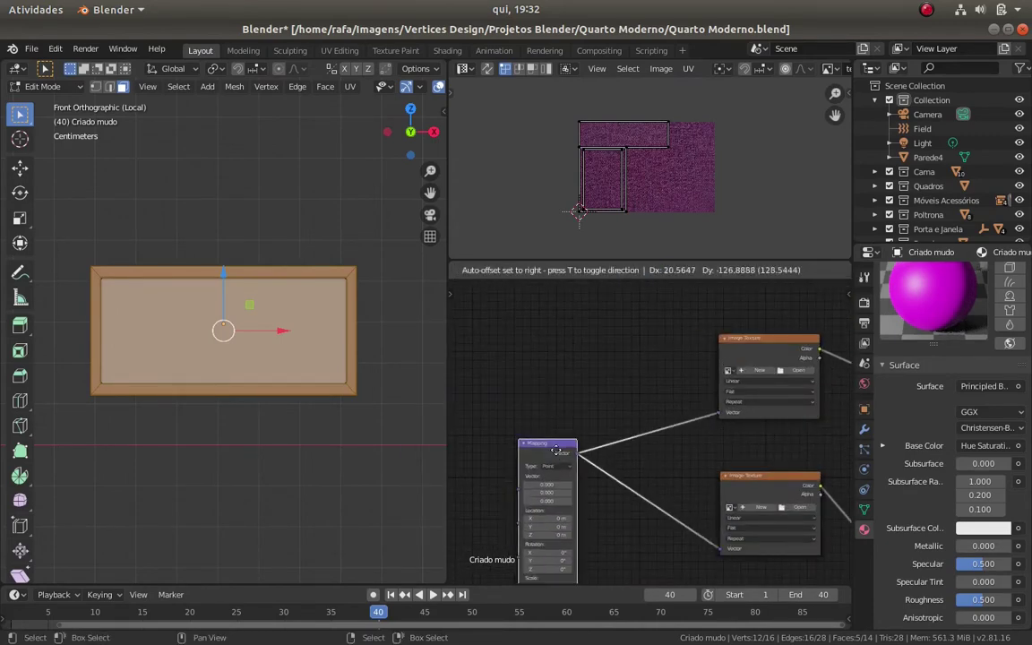
middle_click_drag(466, 441, 543, 392)
Add a Texture Coordinate node feeding its UV output into the Mapping node
key("shift+a")
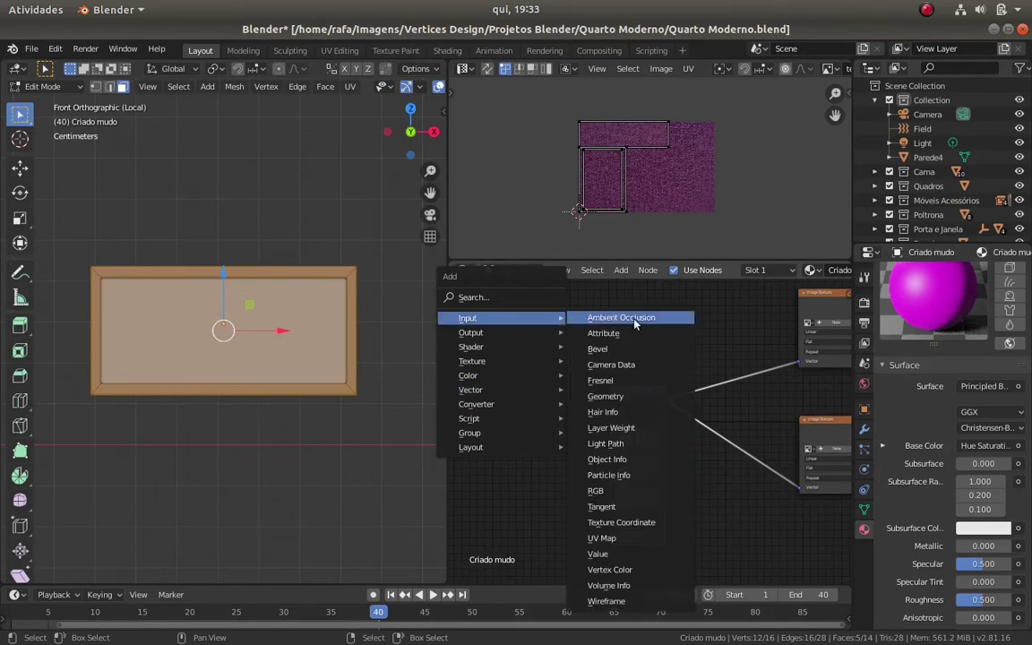
left_click(619, 504)
left_click(521, 382)
left_click_drag(538, 399, 700, 395)
scroll(700, 395, "down", 2)
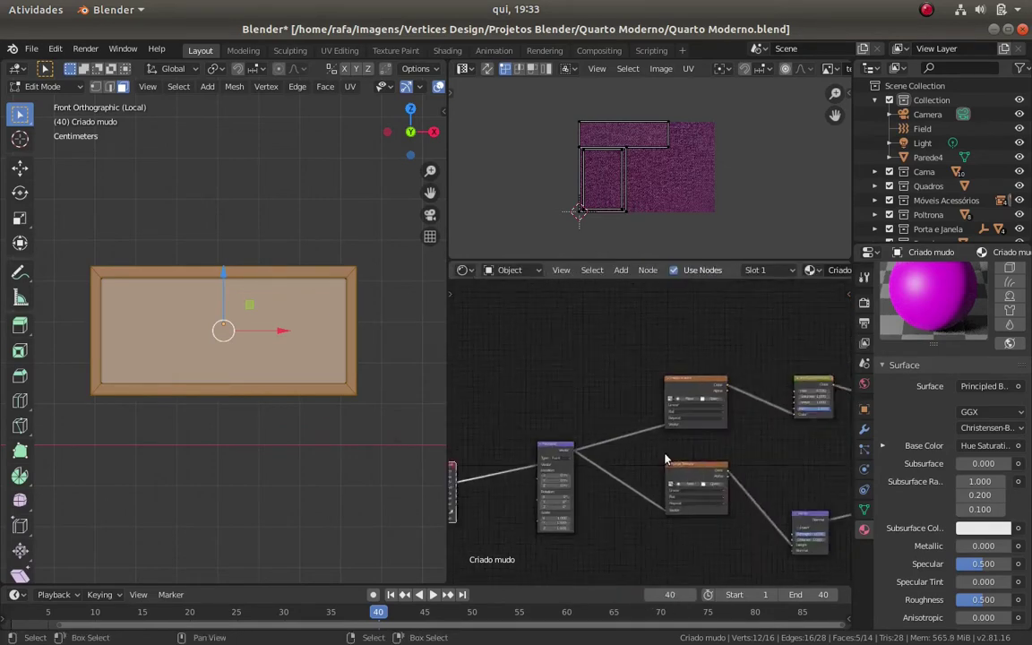
middle_click_drag(700, 395, 680, 403)
scroll(679, 403, "up", 2)
middle_click_drag(670, 491, 704, 431)
Insert a Mix Shader on the output link, with a Fresnel node driving its factor
key("shift+a")
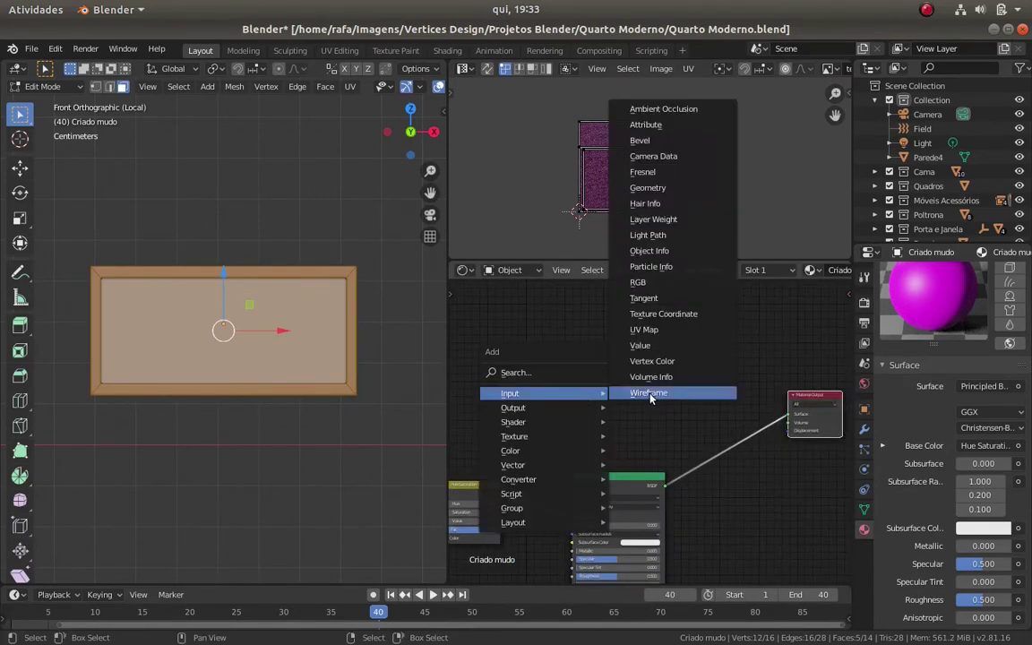
left_click(632, 171)
left_click(532, 336)
key("shift+a")
left_click(708, 520)
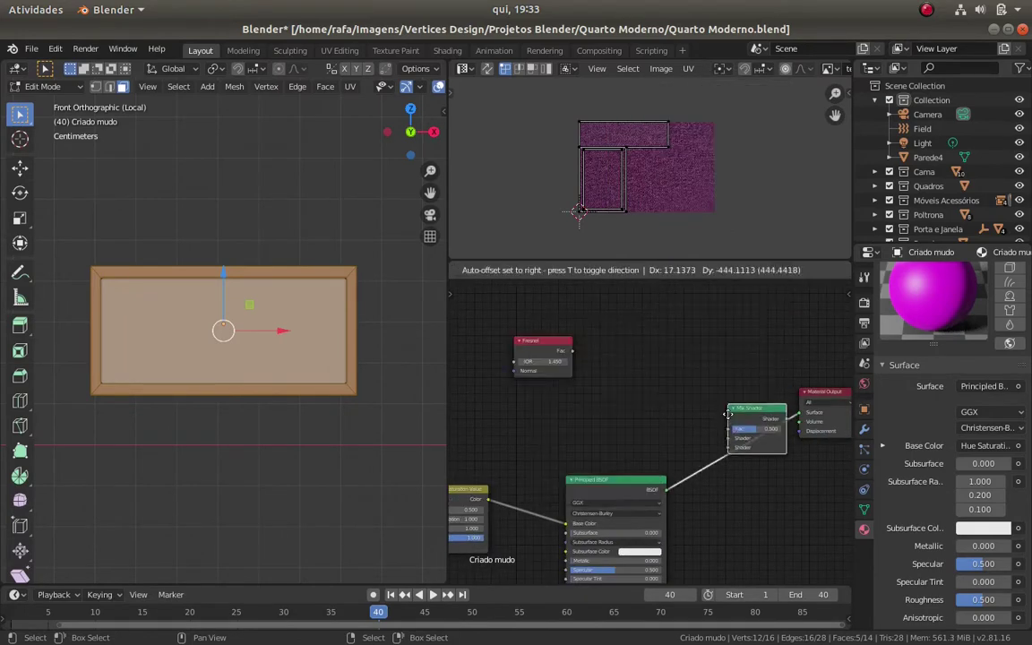
left_click(735, 417)
left_click_drag(572, 350, 712, 426)
middle_click_drag(579, 375, 678, 414)
scroll(574, 434, "up", 2)
Add a Value node, undoing an accidentally added colour Mix node
key("shift+a")
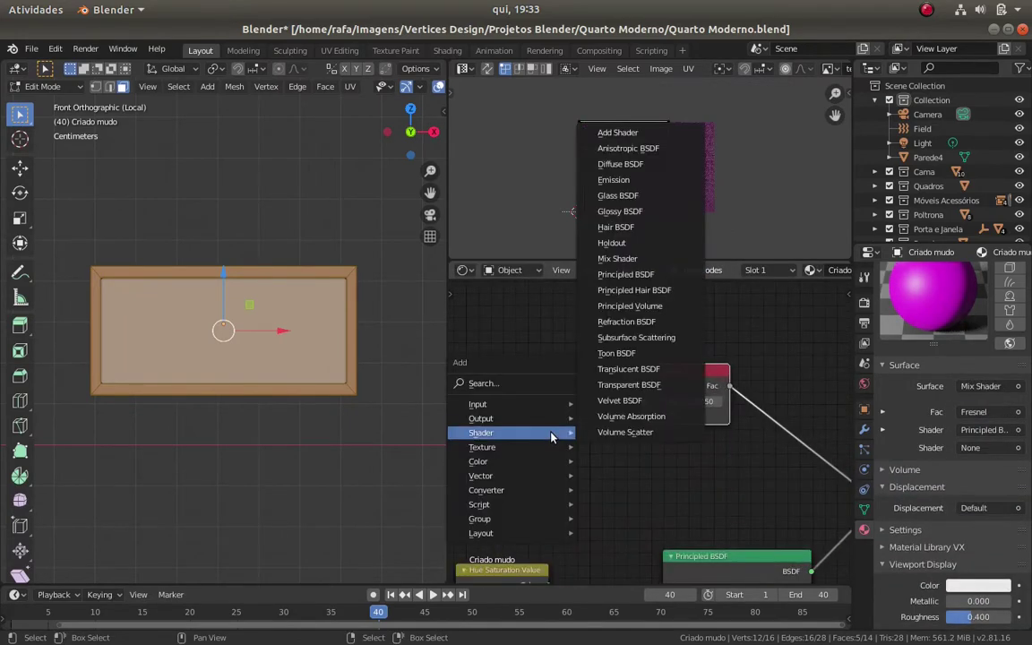
left_click(618, 537)
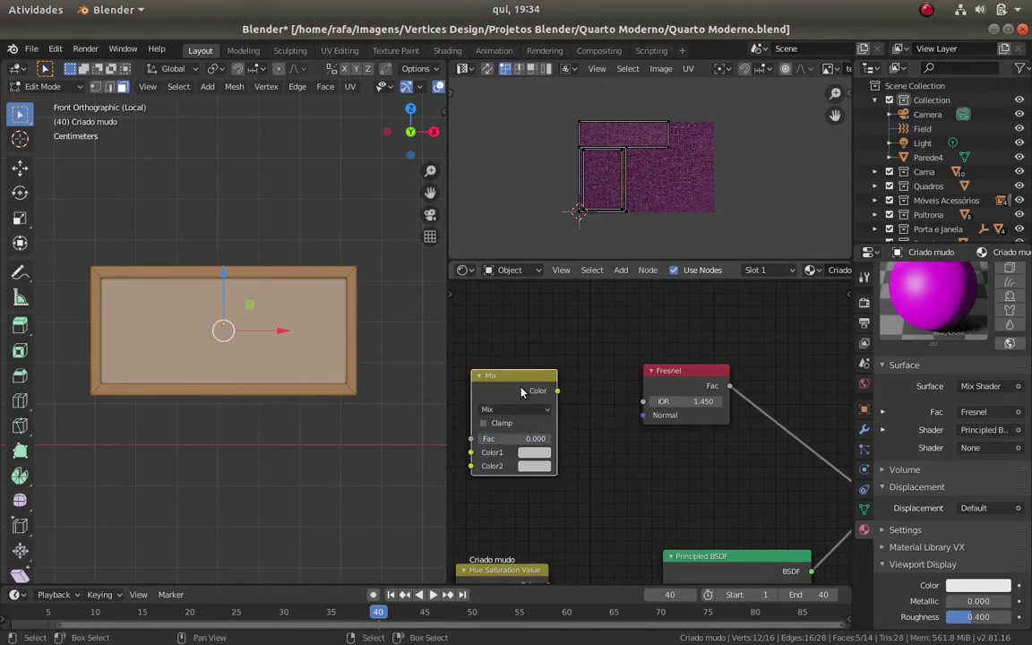
key("ctrl+z")
key("shift+a")
left_click(553, 316)
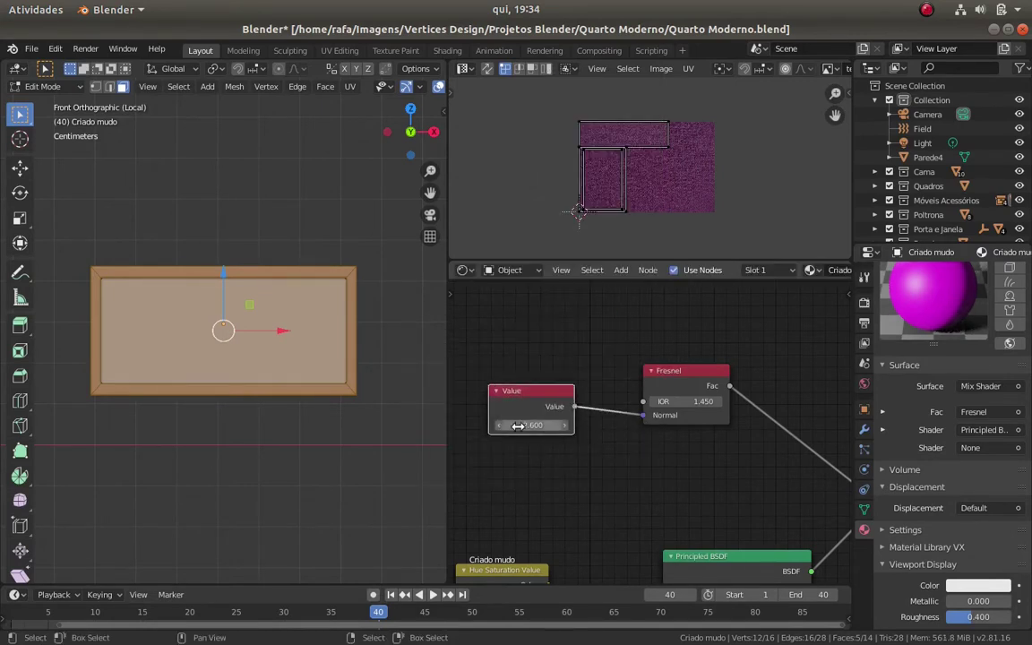
Load Madeira.jpg from the Texturas wood folder into the first Image Texture node
scroll(573, 422, "down", 3)
scroll(600, 412, "down", 2)
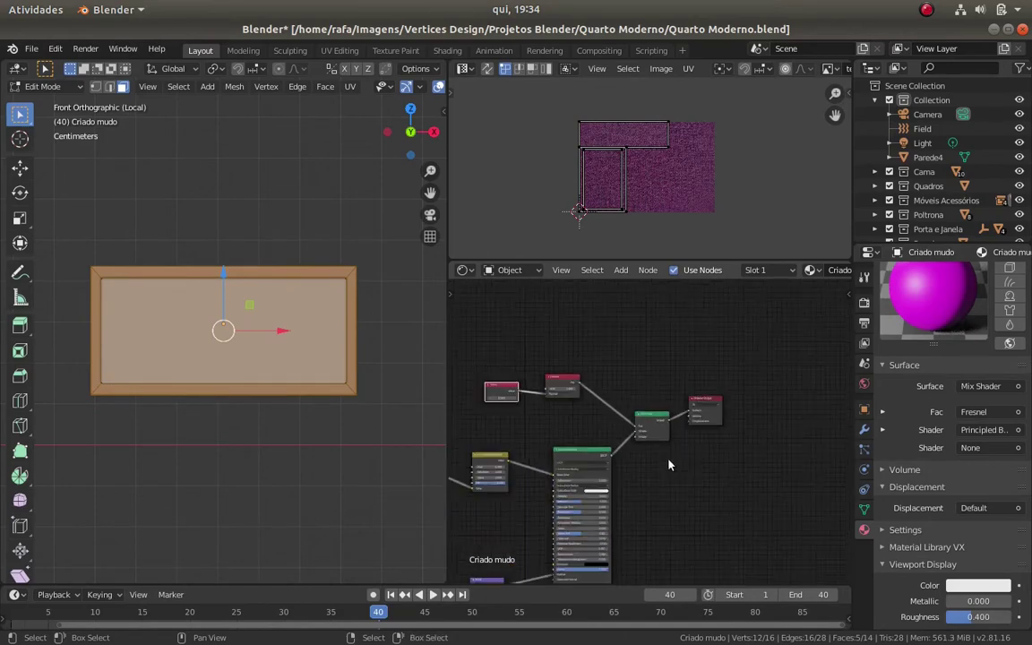
scroll(573, 430, "down", 1)
scroll(512, 459, "up", 5)
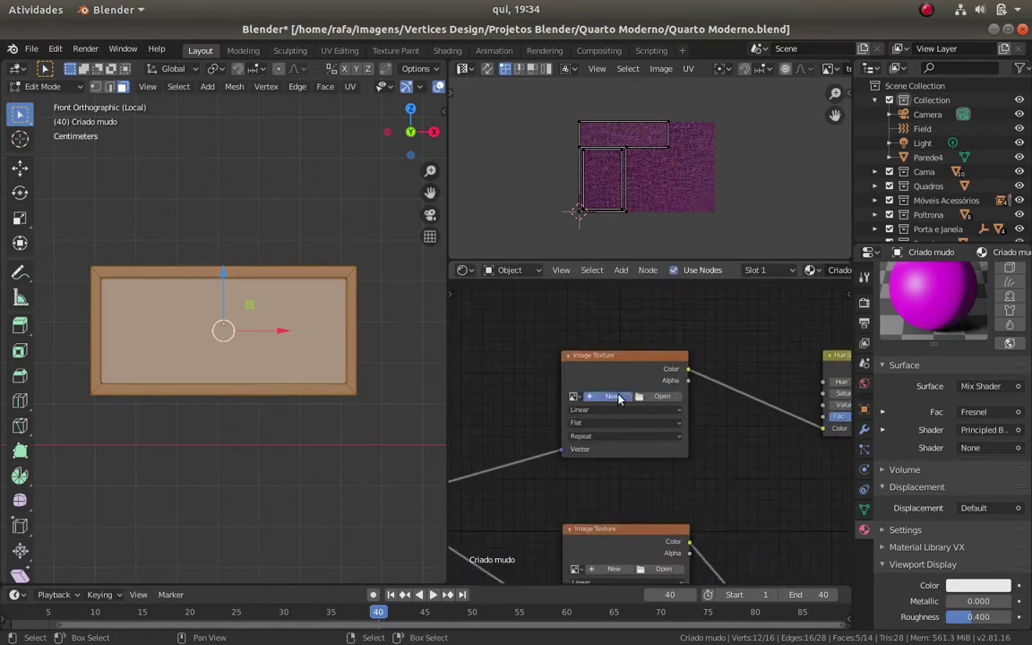
left_click(668, 395)
left_click(663, 395)
key("BackSpace")
key("BackSpace")
double_click(819, 256)
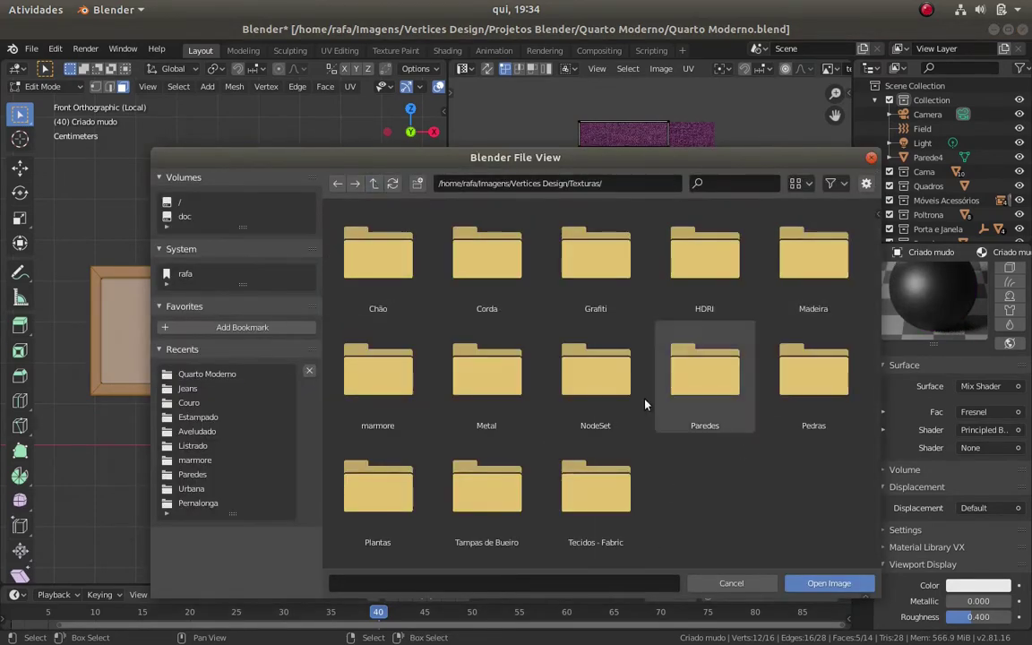
double_click(818, 255)
left_click(487, 253)
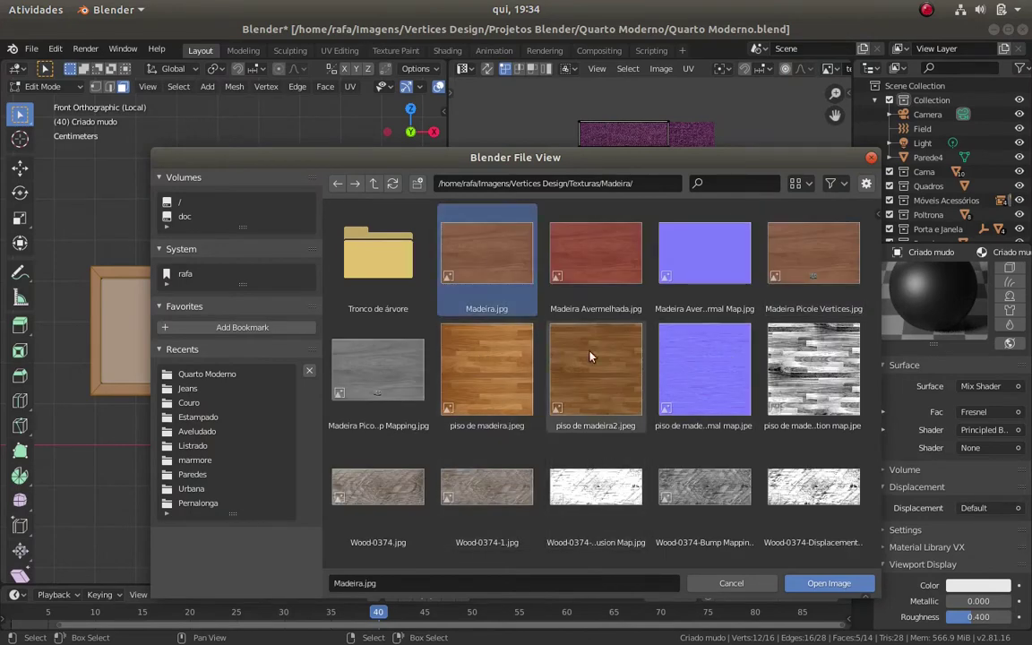
double_click(486, 254)
Show Madeira.jpg in the UV editor, rotate the island 90° and move it onto the wood
scroll(749, 70, "down", 5)
left_click(634, 68)
scroll(627, 144, "down", 3)
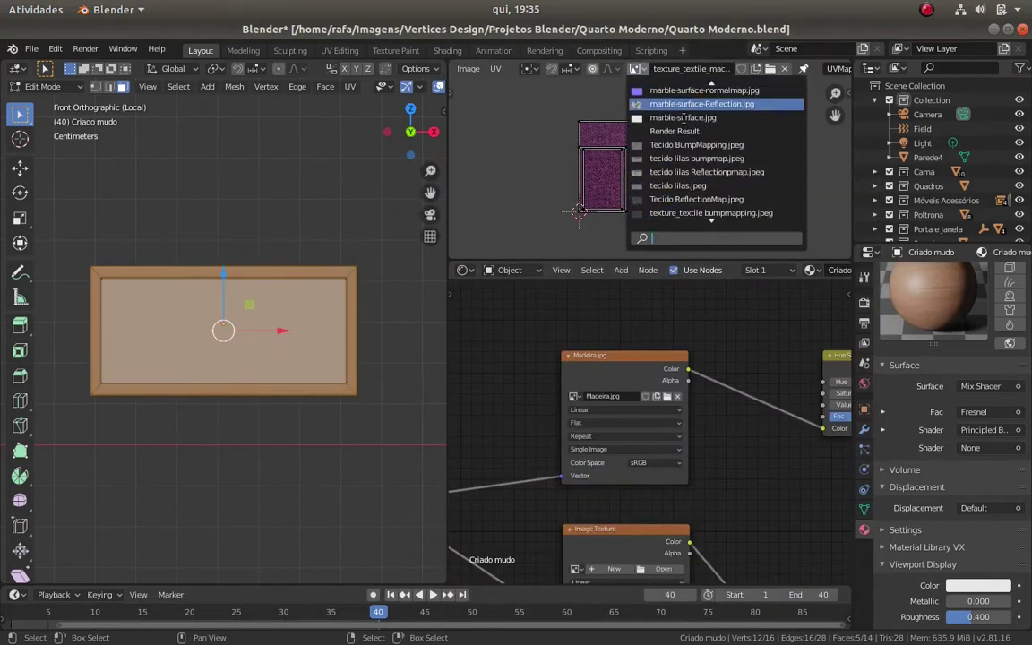
left_click(602, 206)
type("l")
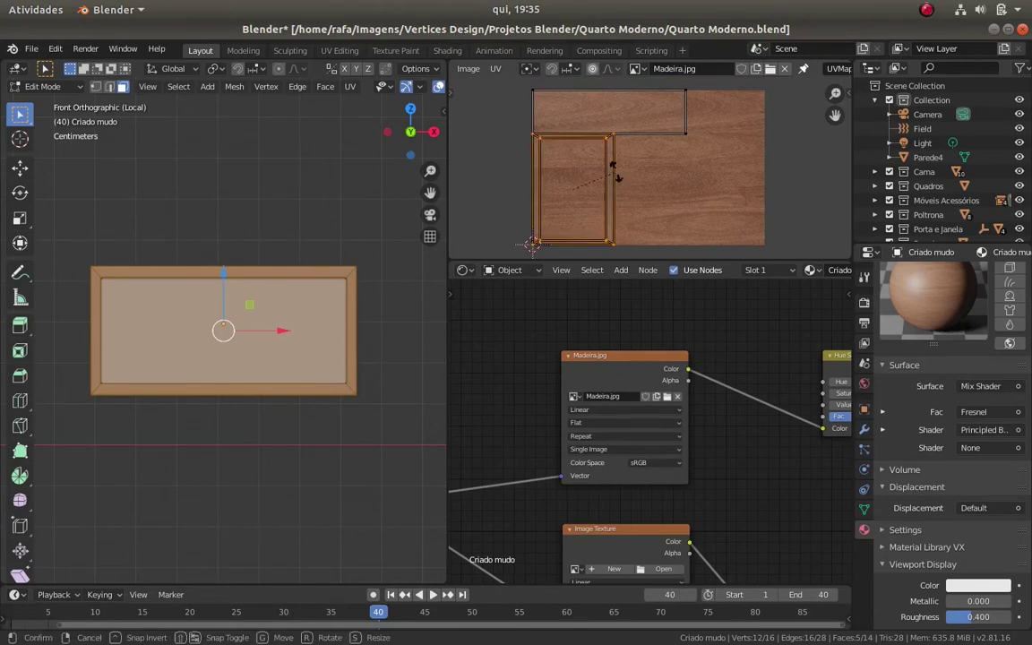
type("r90")
key("Return")
key("g")
left_click(617, 172)
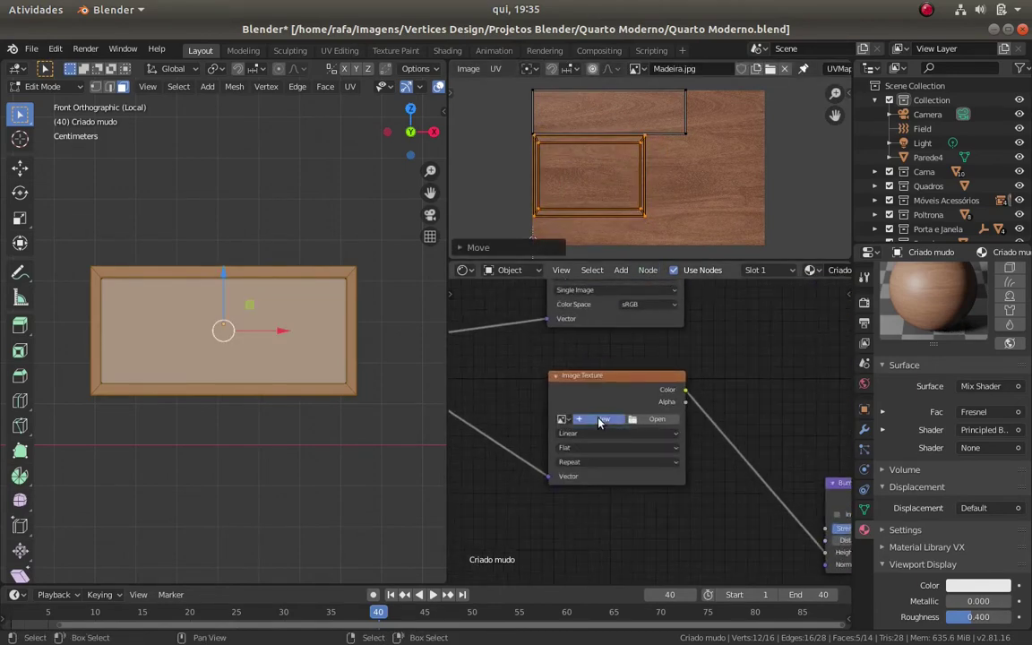
Load the reddish wood normal map into the second texture node with Non-Color colour space
left_click(667, 417)
double_click(814, 260)
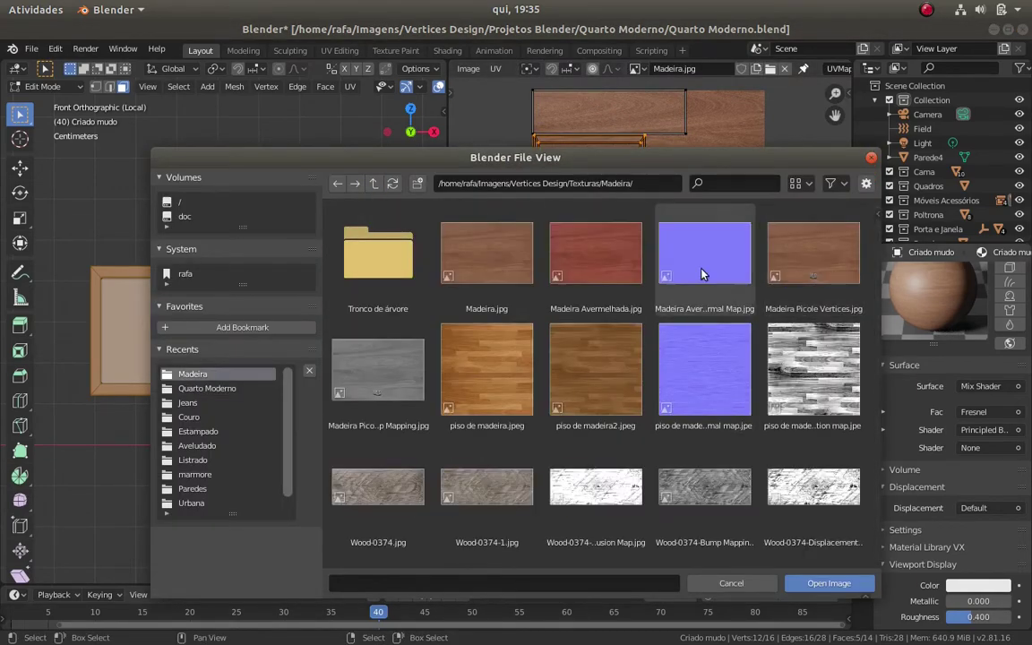
key("Escape")
left_click(650, 490)
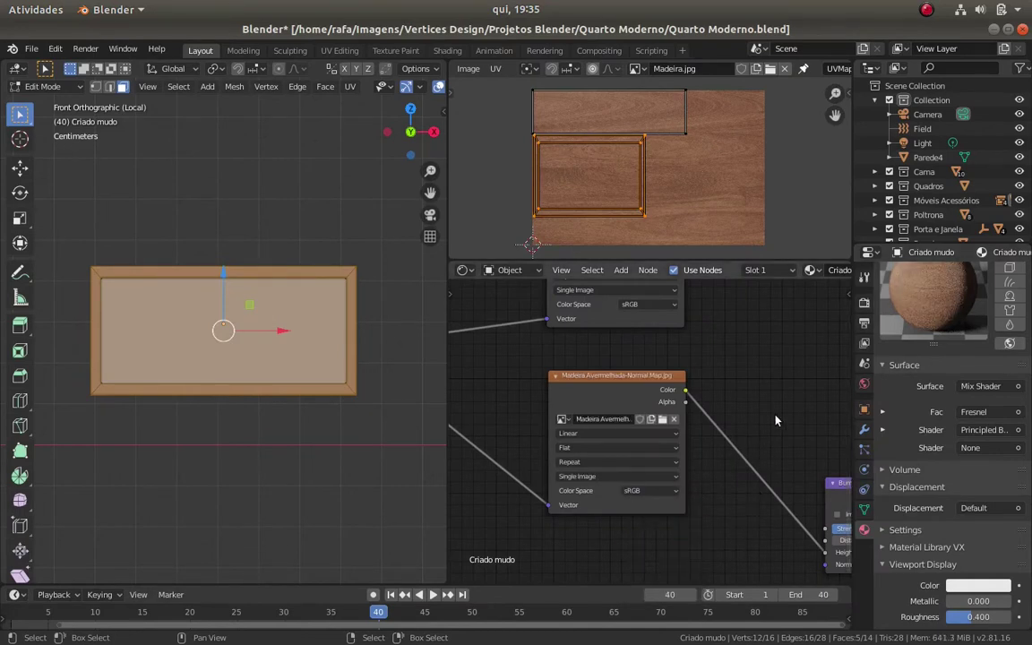
scroll(697, 373, "up", 2)
left_click(650, 506)
left_click(665, 441)
Set the Bump strength to 0.05 and the Roughness to 0.3
middle_click_drag(742, 377, 540, 347)
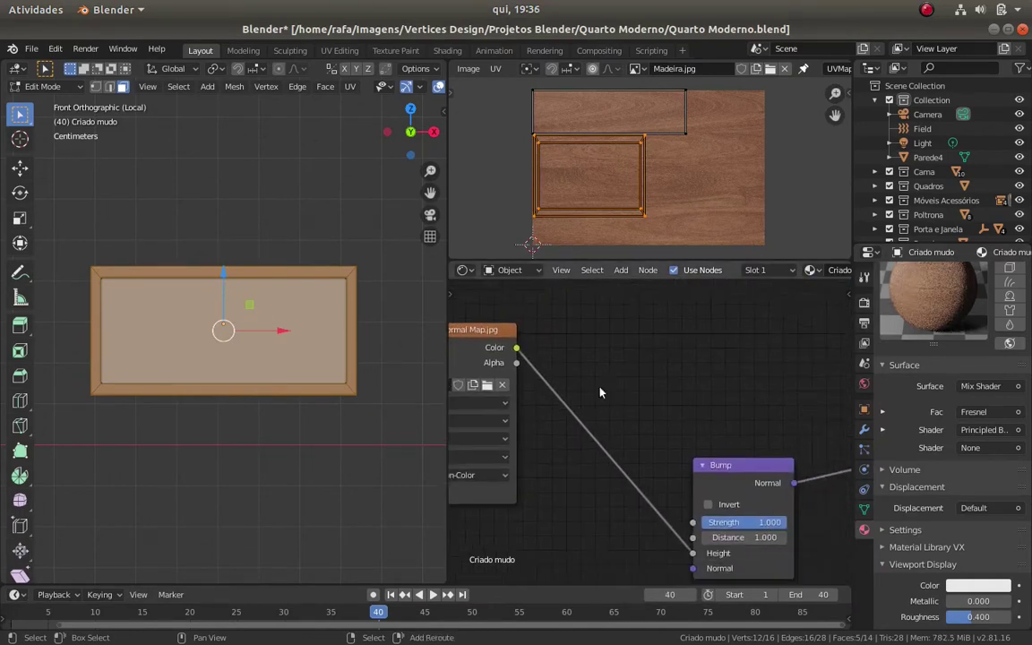
scroll(673, 485, "up", 2)
double_click(673, 490)
type("0.050")
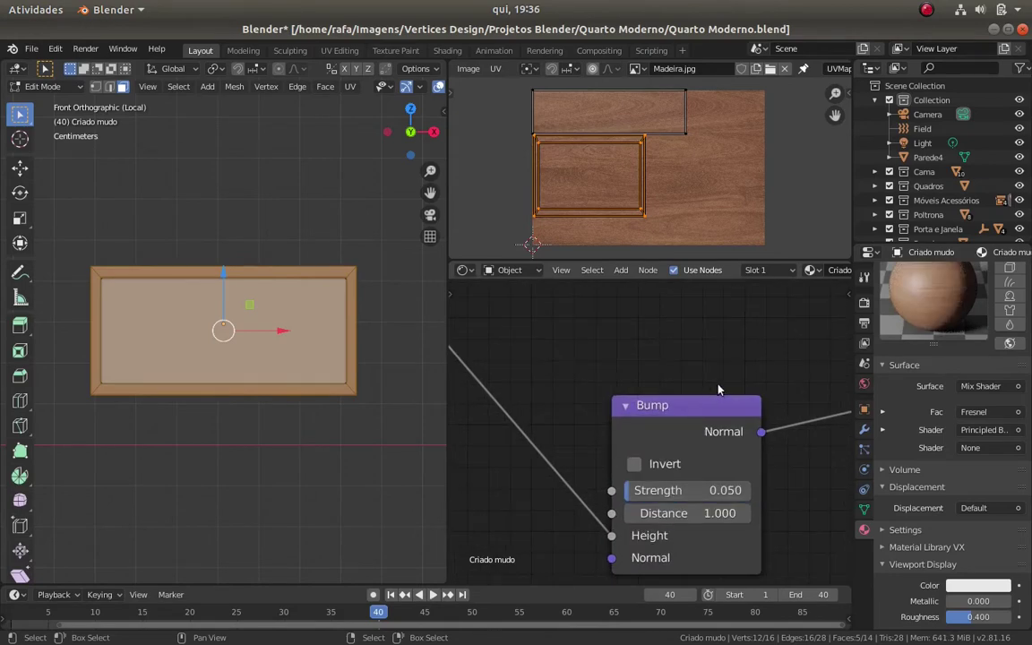
middle_click_drag(718, 389, 507, 449)
middle_click_drag(683, 432, 558, 464)
double_click(655, 406)
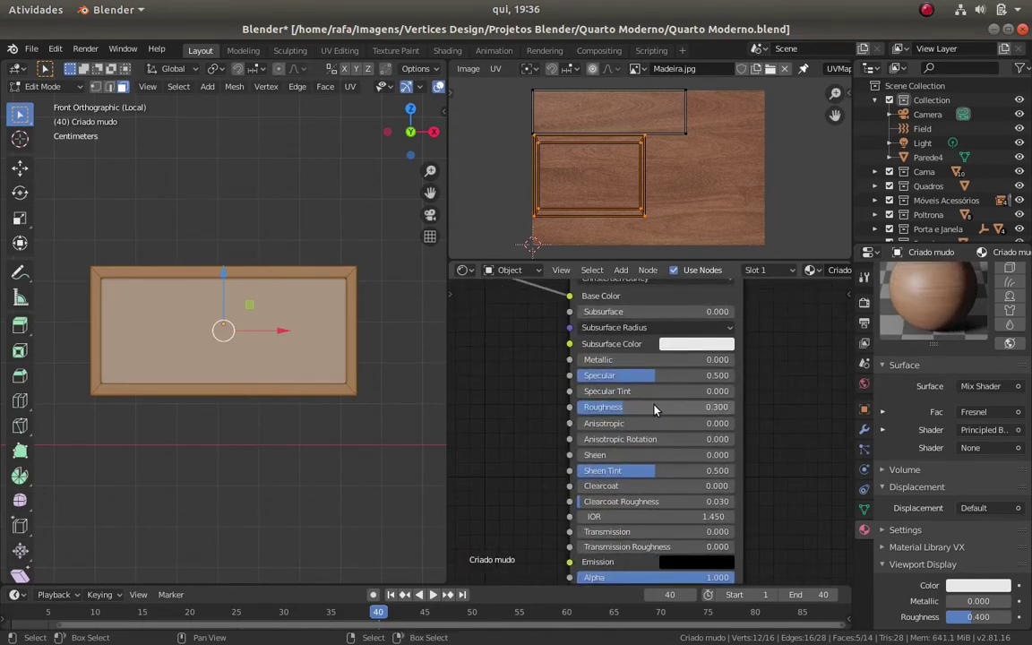
Unwrap the nightstand's side faces from the side views
key("KP_3")
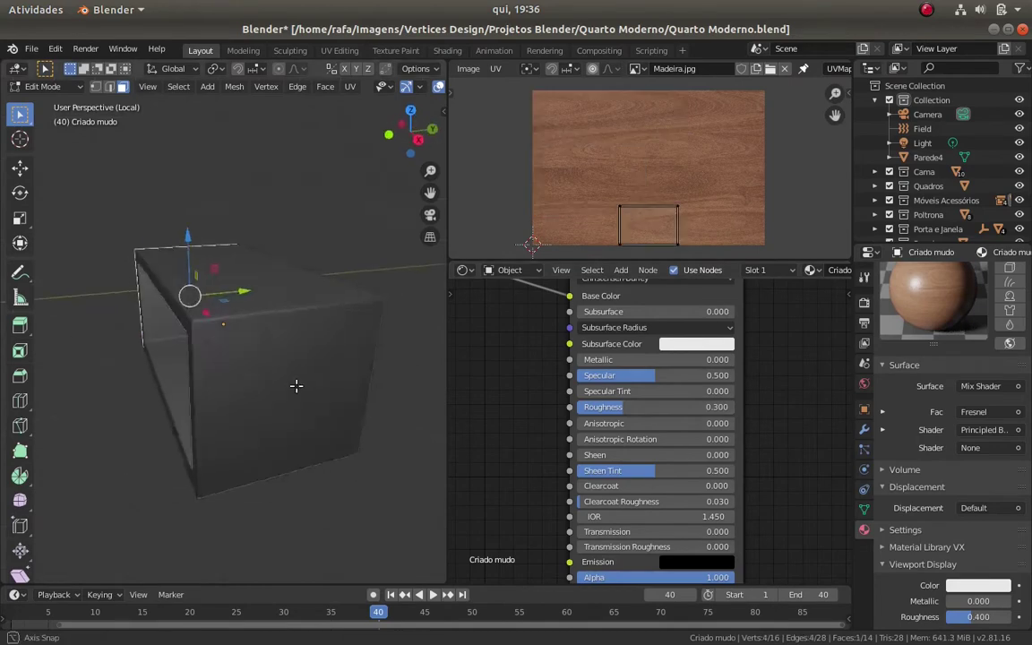
key("u")
key("Return")
mouse_move(372, 403)
middle_mouse_down()
mouse_move(115, 357)
mouse_move(210, 275)
middle_mouse_up()
key("u")
key("Return")
key("KP_3")
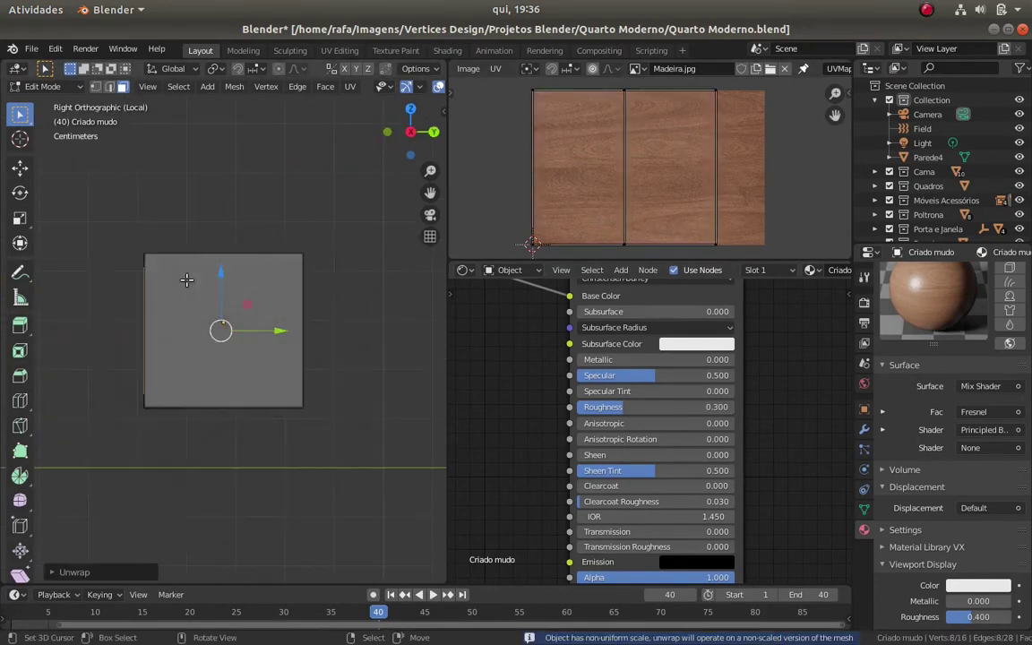
key("u")
key("Return")
middle_click_drag(330, 286, 291, 339)
Unwrap the top face from top view, place its island, return to Object Mode and save
key("KP_7")
key("u")
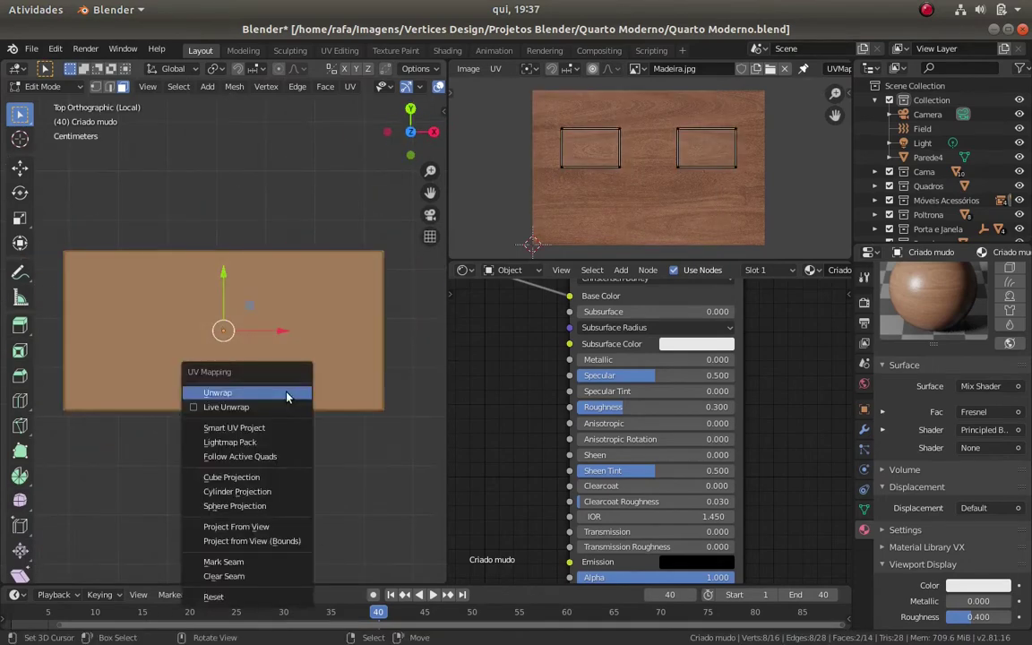
key("Return")
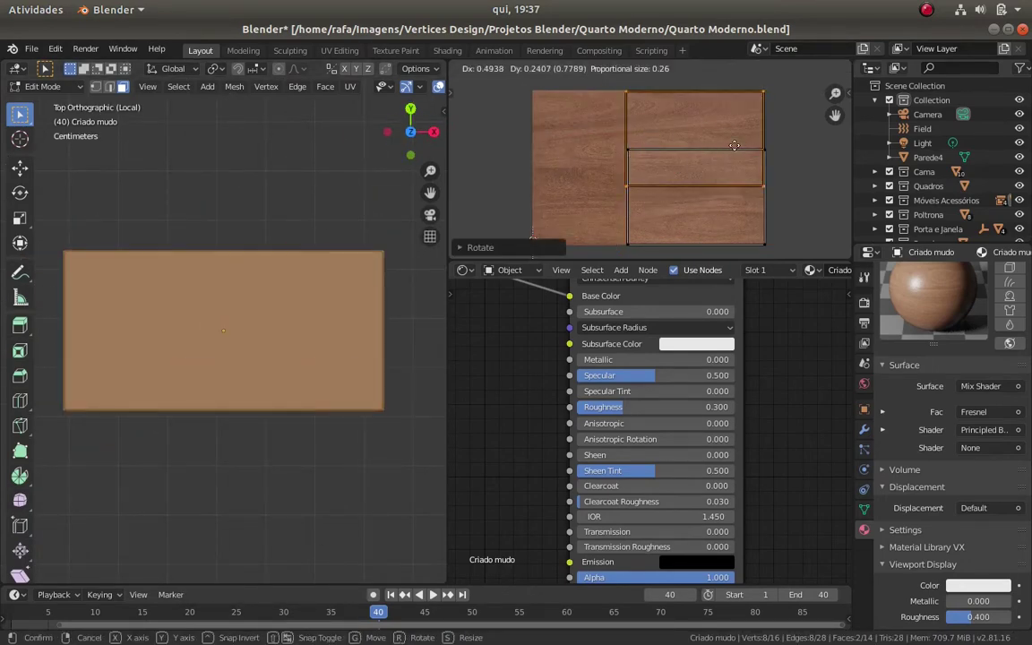
left_click(734, 145)
middle_click_drag(268, 340, 211, 385)
key("KP_7")
mouse_move(295, 373)
middle_mouse_down()
mouse_move(293, 356)
mouse_move(302, 416)
middle_mouse_up()
key("ctrl+s")
key("Tab")
Exit local view and orbit over to the second nightstand, Criado mudo.001
scroll(659, 409, "down", 2)
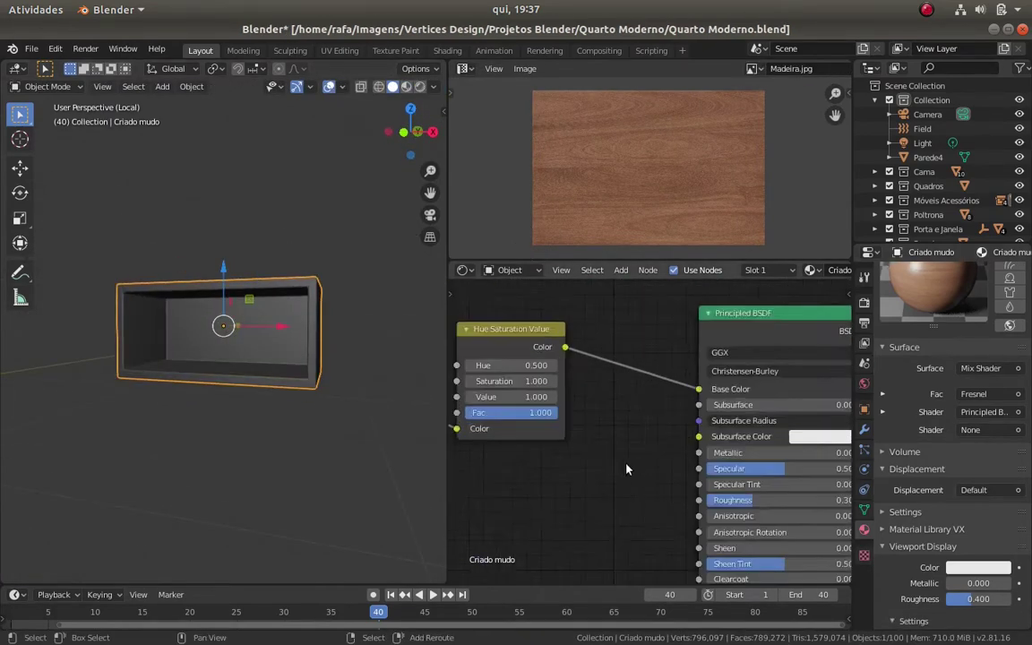
scroll(563, 416, "up", 3)
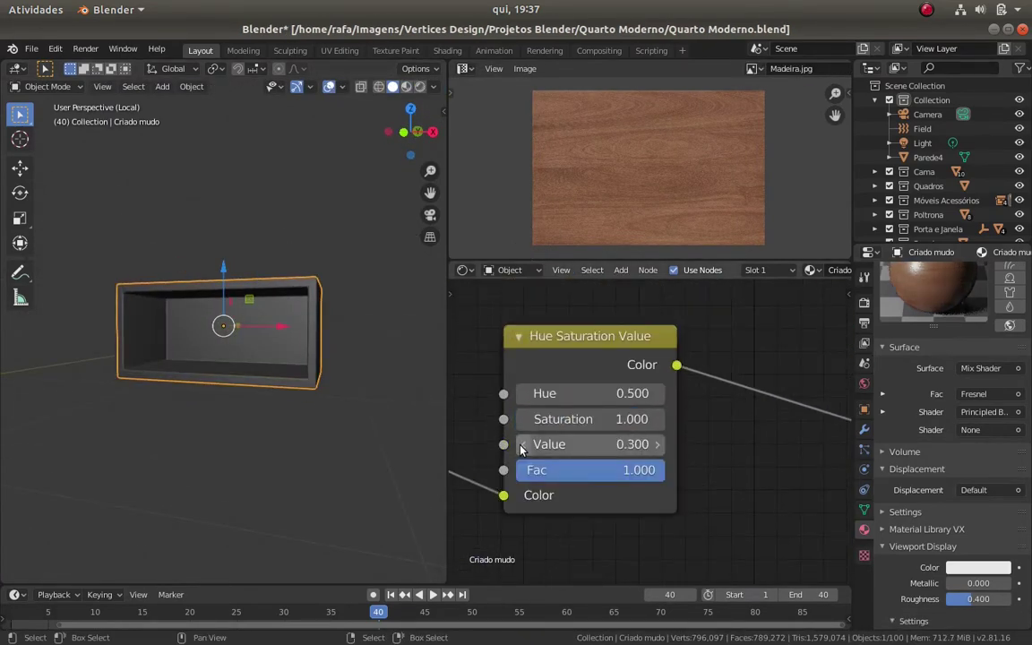
middle_click_drag(412, 410, 349, 415)
scroll(928, 370, "up", 2)
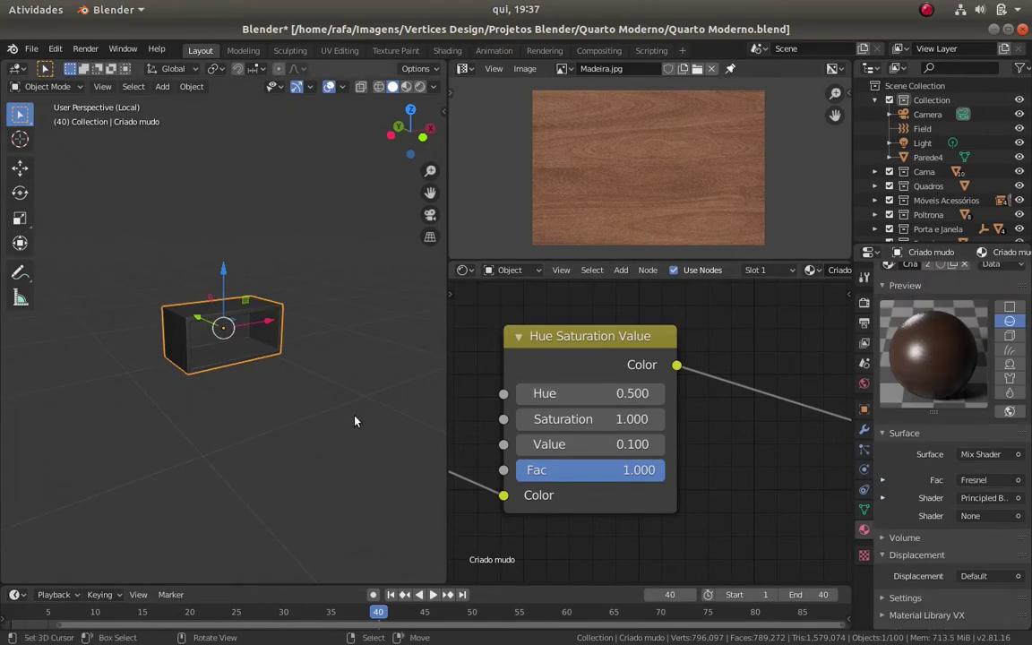
key("KP_Divide")
middle_click_drag(246, 365, 75, 320)
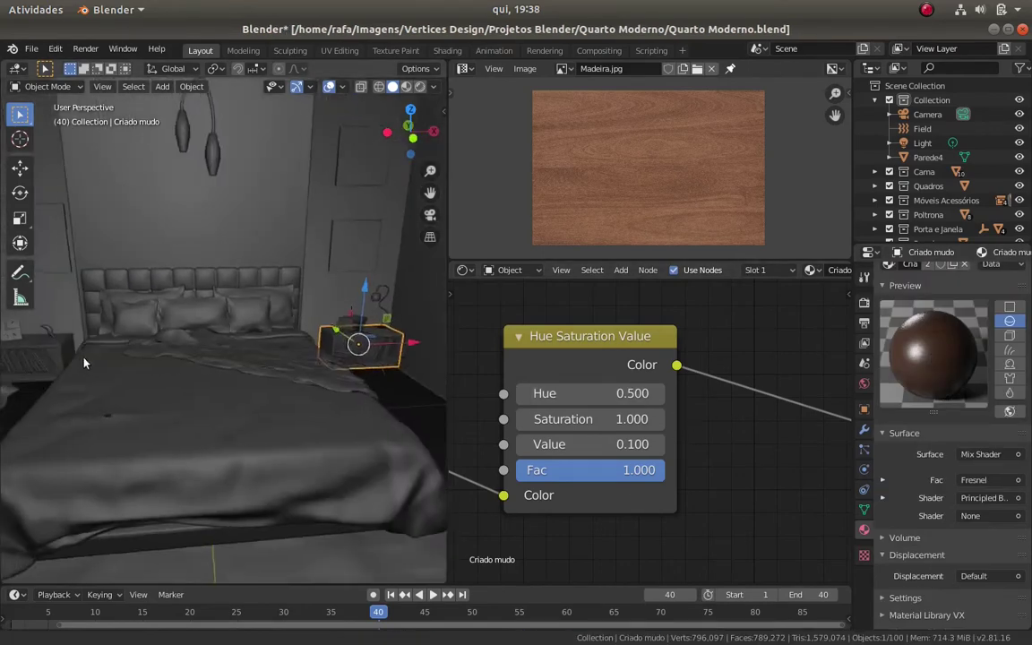
middle_click_drag(412, 357, 162, 322)
Isolate Criado mudo.001 in Edit Mode and place its front and side face UV islands
key("KP_Divide")
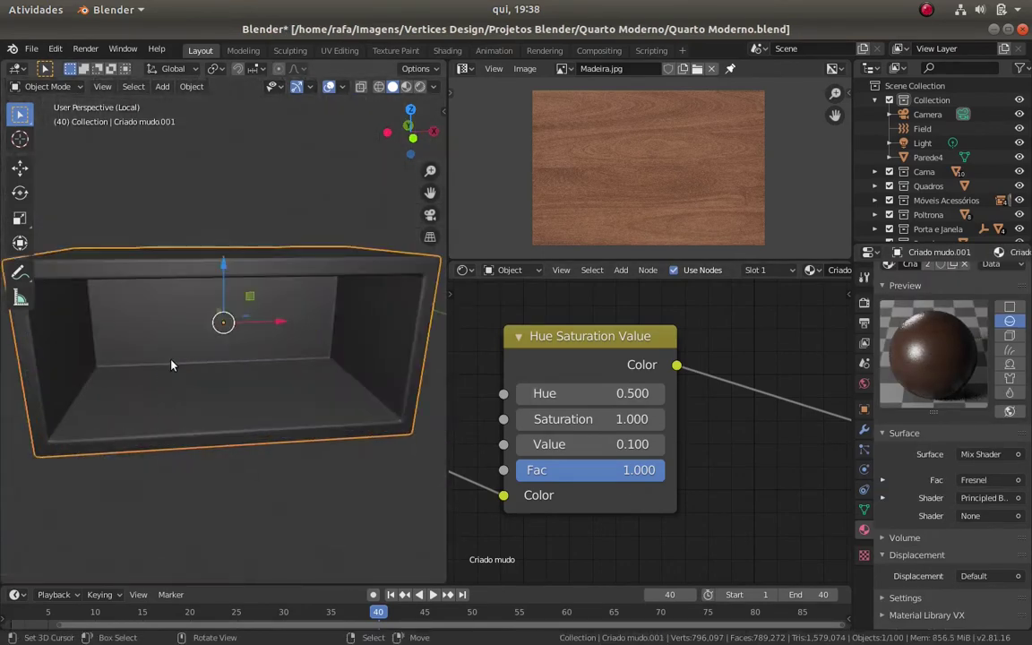
key("Tab")
left_click(161, 326, "shift")
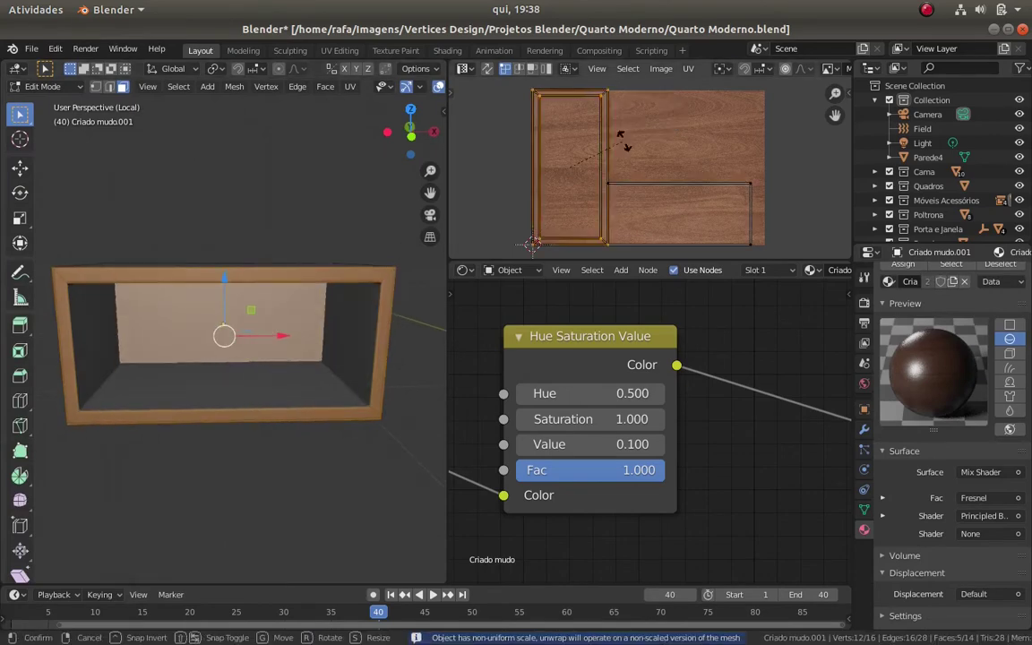
left_click(672, 162)
middle_click_drag(283, 334, 92, 318)
key("KP_3")
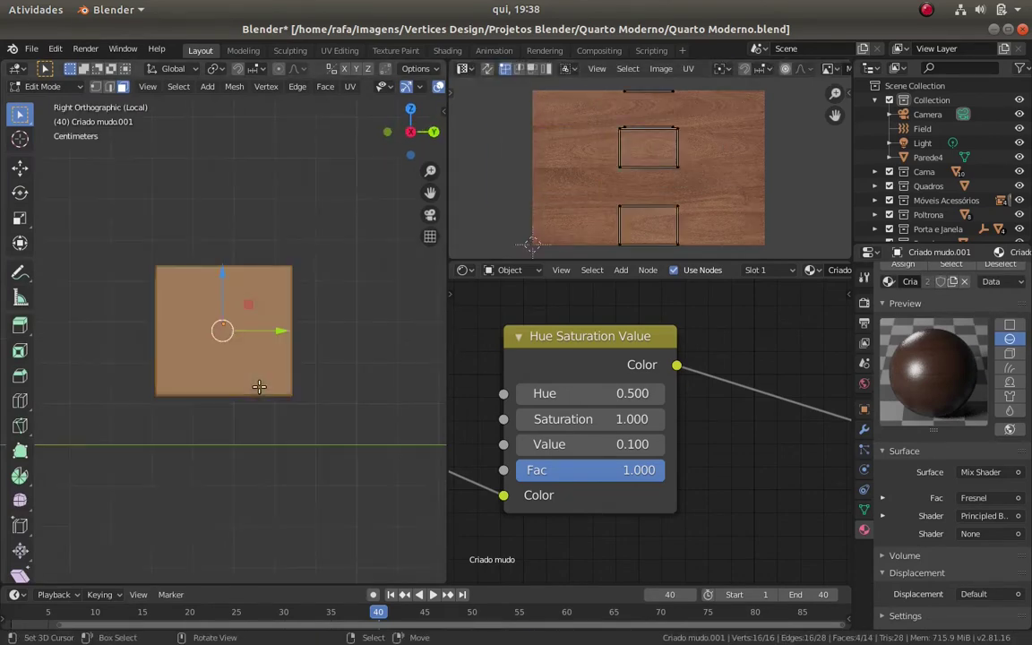
left_click(711, 128)
Unwrap the top faces from top view and rotate their island 90°
middle_click_drag(269, 341, 180, 322)
key("KP_7")
key("u")
left_click(269, 346)
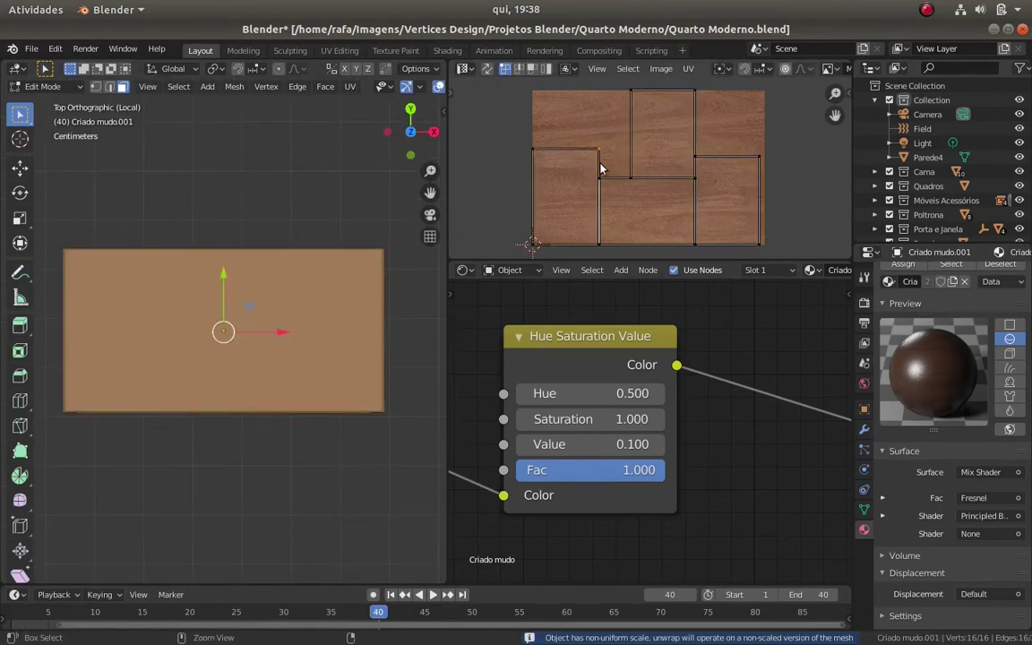
type("r90")
key("Return")
key("g")
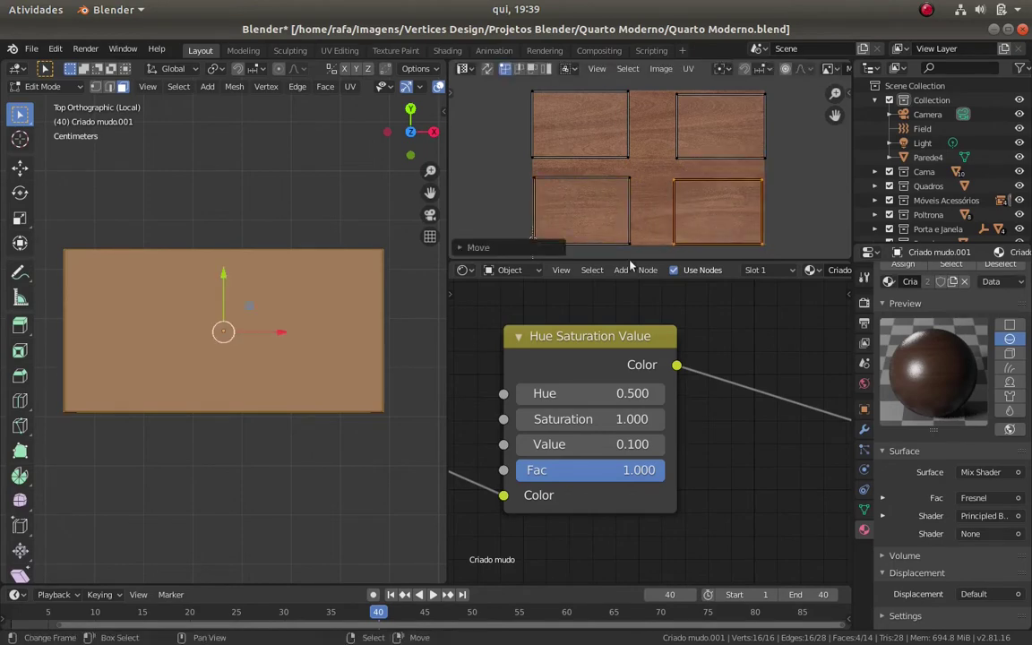
Return to Object Mode, leave local view and save the blend file
key("Tab")
middle_click_drag(269, 323, 259, 289)
key("ctrl+s")
key("KP_Divide")
Link the nightstand's wood material to the bed
left_click(264, 351)
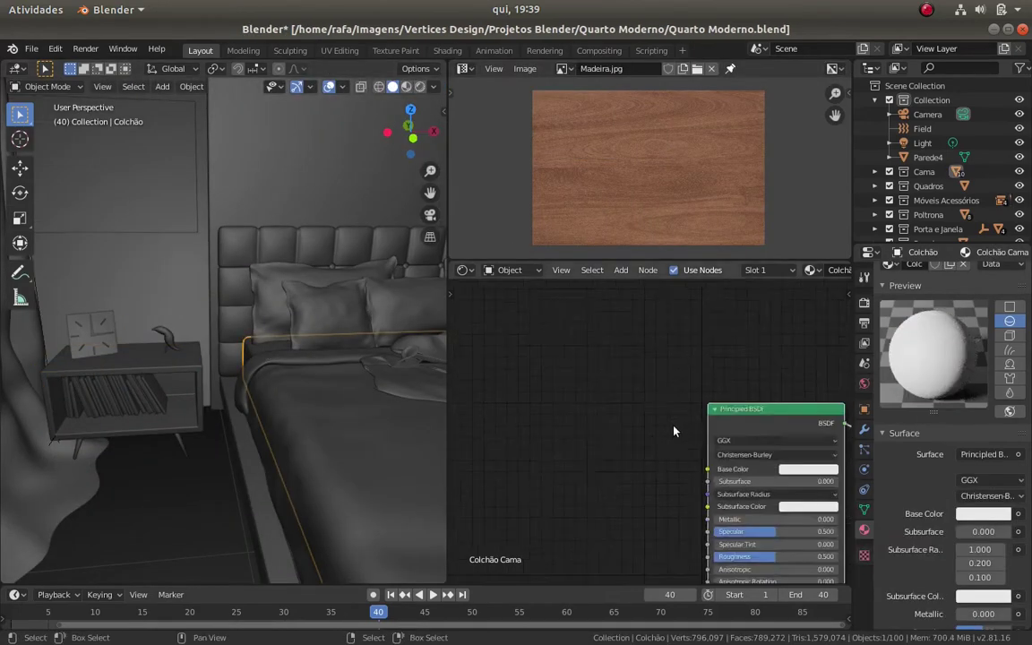
left_click(148, 376, "shift")
key("ctrl+l")
left_click(216, 476)
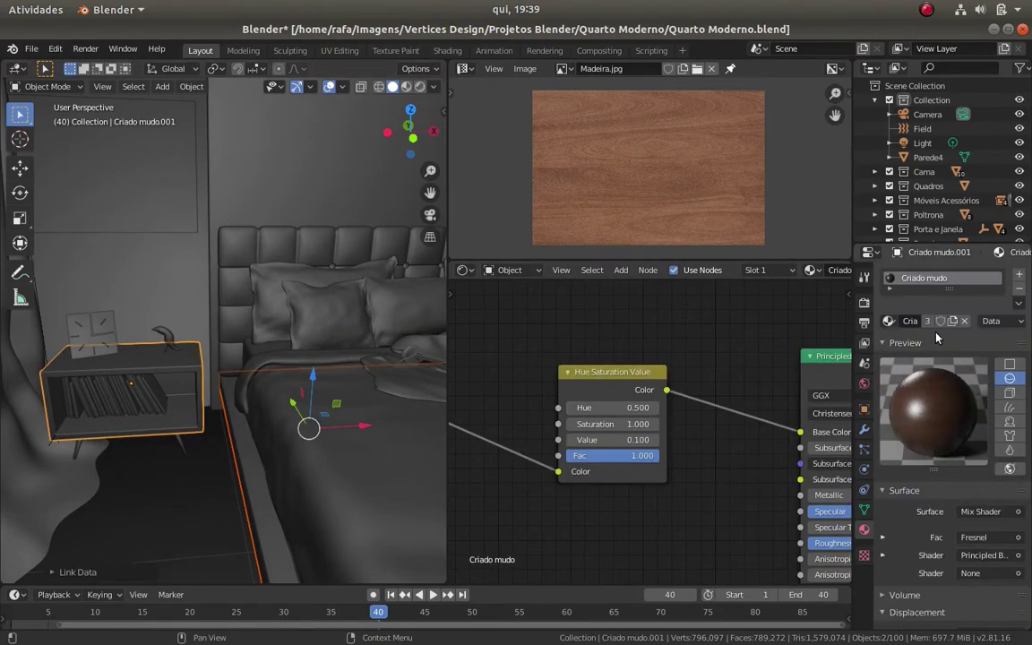
Isolate the bed base, cube-project its UVs from top view, and scale them over the wood texture
left_click(309, 368)
key("Tab")
key("KP_Divide")
key("KP_7")
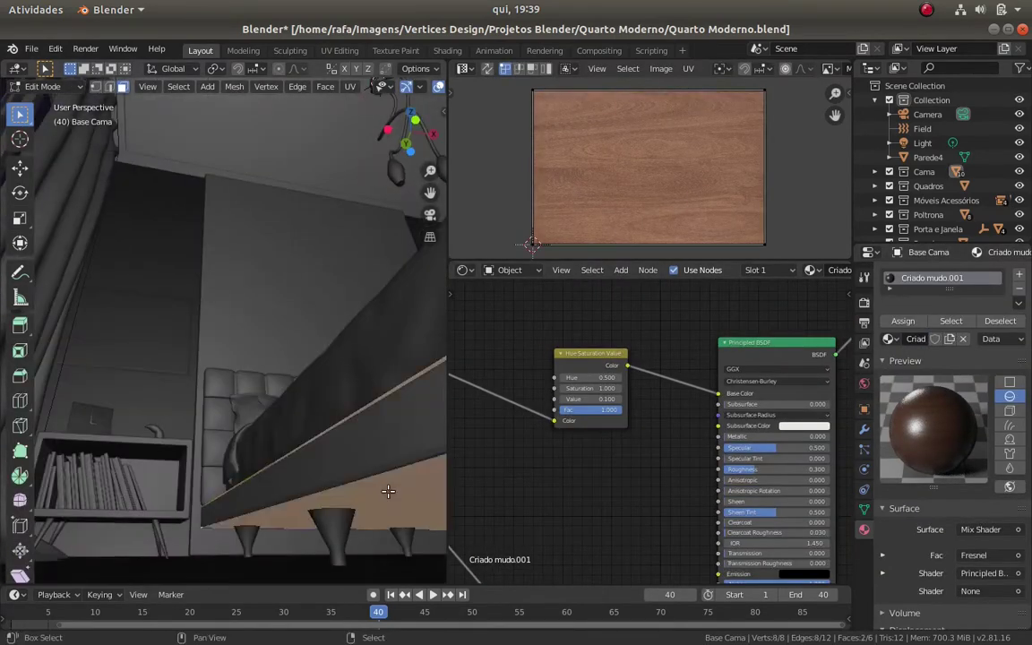
key("u")
left_click(345, 504)
key("s")
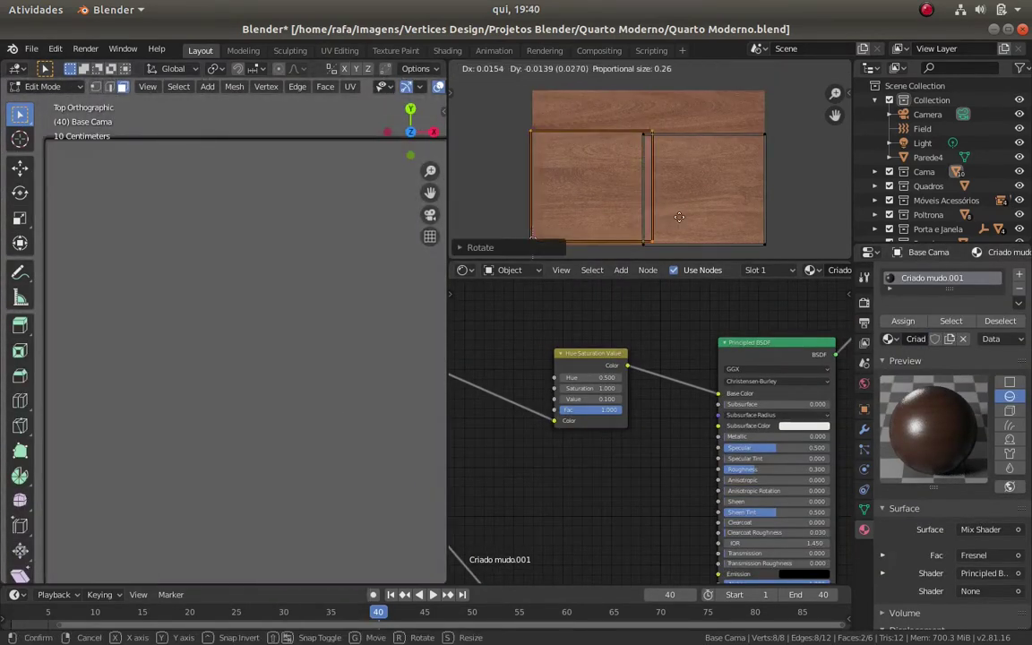
key("Return")
Unwrap two selected bed-base faces separately, then return to Object Mode
middle_click_drag(296, 359, 211, 385)
left_click(212, 386, "shift")
key("KP_3")
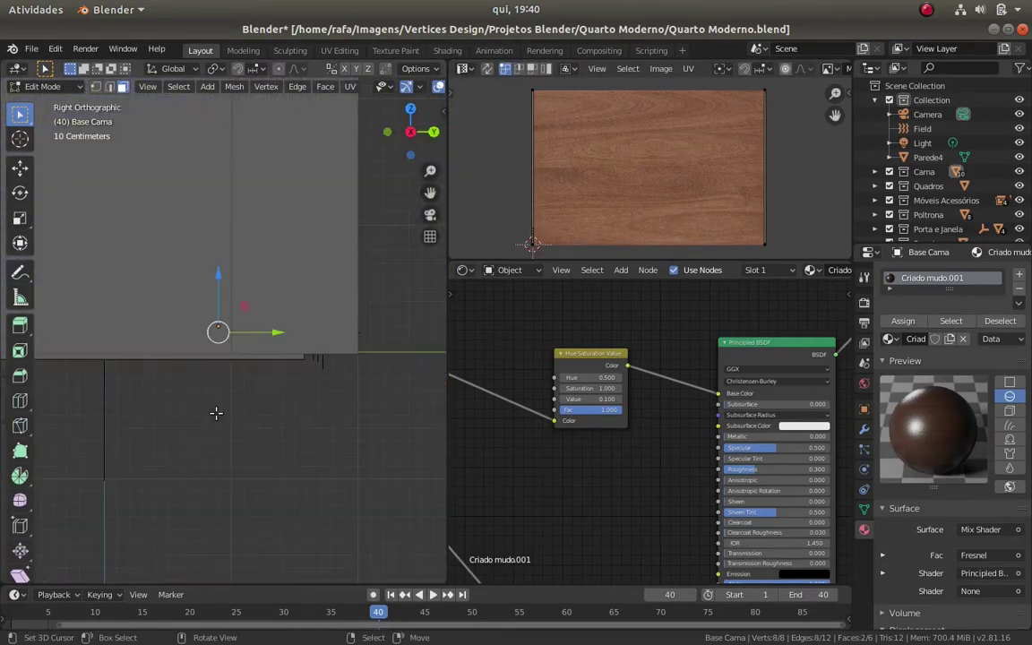
mouse_move(224, 340)
middle_mouse_down()
mouse_move(411, 345)
mouse_move(332, 341)
mouse_move(376, 341)
mouse_move(316, 376)
middle_mouse_up()
left_click(412, 346)
left_click(330, 335, "shift")
key("u")
left_click(287, 353)
key("Tab")
Save the bedroom project with Ctrl+S and open the bird ornament mesh for editing
middle_click_drag(295, 431, 377, 385)
scroll(550, 451, "up", 3)
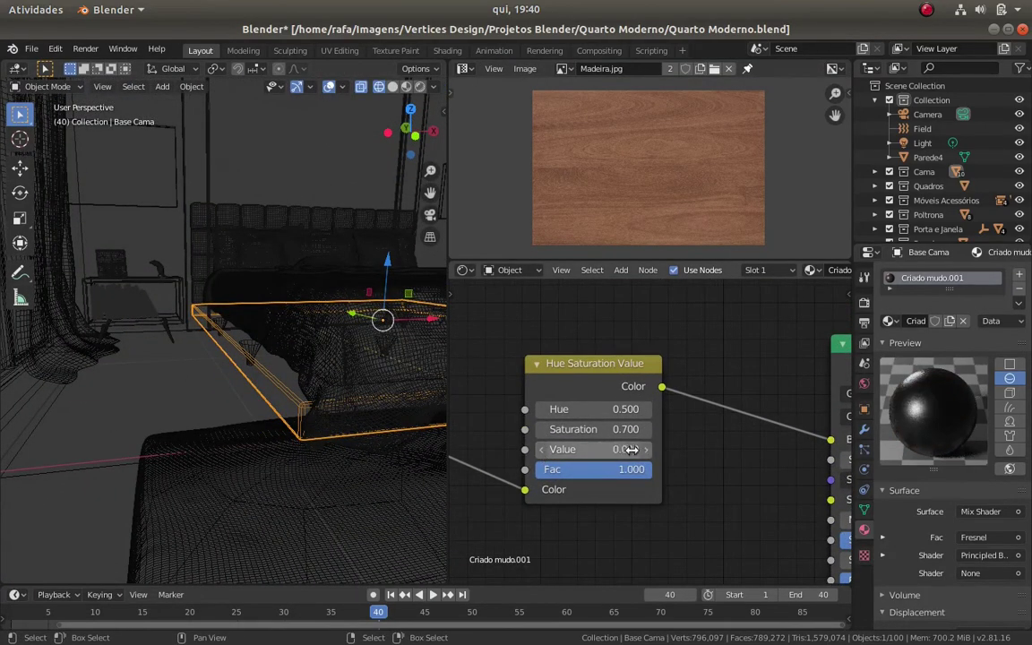
scroll(550, 475, "down", 5)
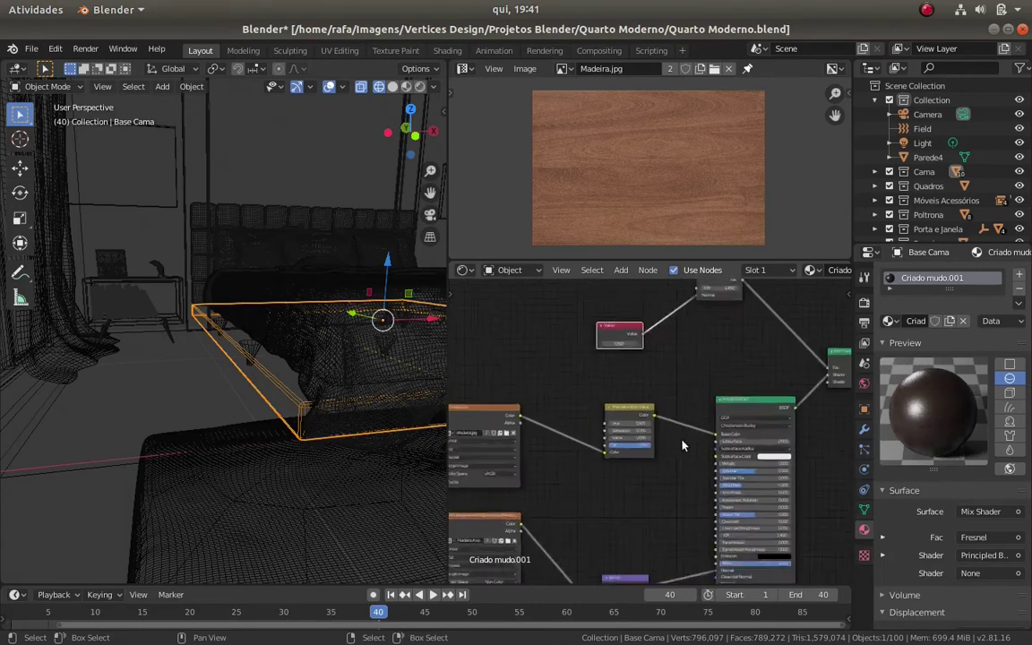
key("ctrl+s")
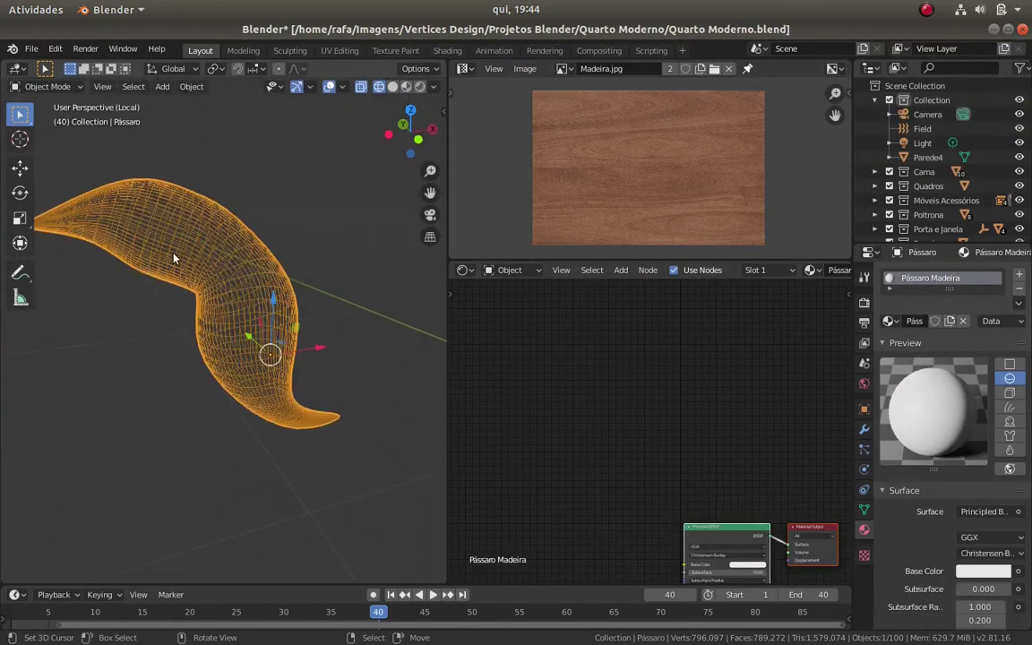
key("Tab")
mouse_move(175, 259)
middle_mouse_down()
mouse_move(272, 299)
mouse_move(273, 265)
middle_mouse_up()
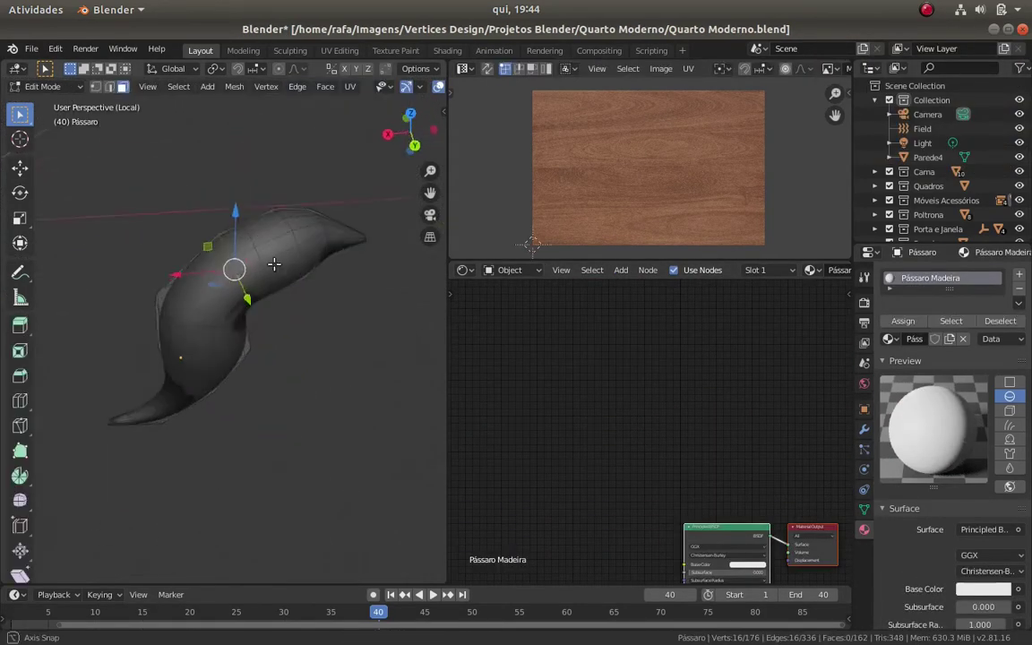
Mark seams on the bird's lengthwise edge loop and tip loop, then select the whole bird
left_click(337, 243, "alt")
mouse_move(336, 243)
middle_mouse_down()
mouse_move(308, 331)
mouse_move(265, 293)
mouse_move(99, 491)
mouse_move(206, 481)
middle_mouse_up()
left_click(281, 303, "alt+shift")
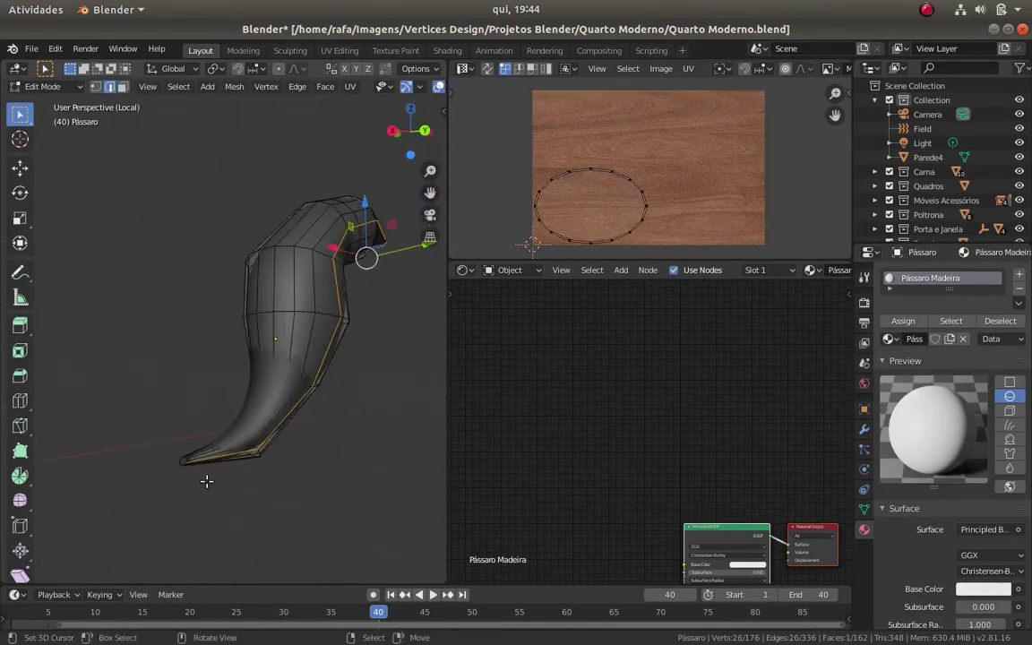
middle_click_drag(263, 465, 297, 366)
key("ctrl+e")
key("a")
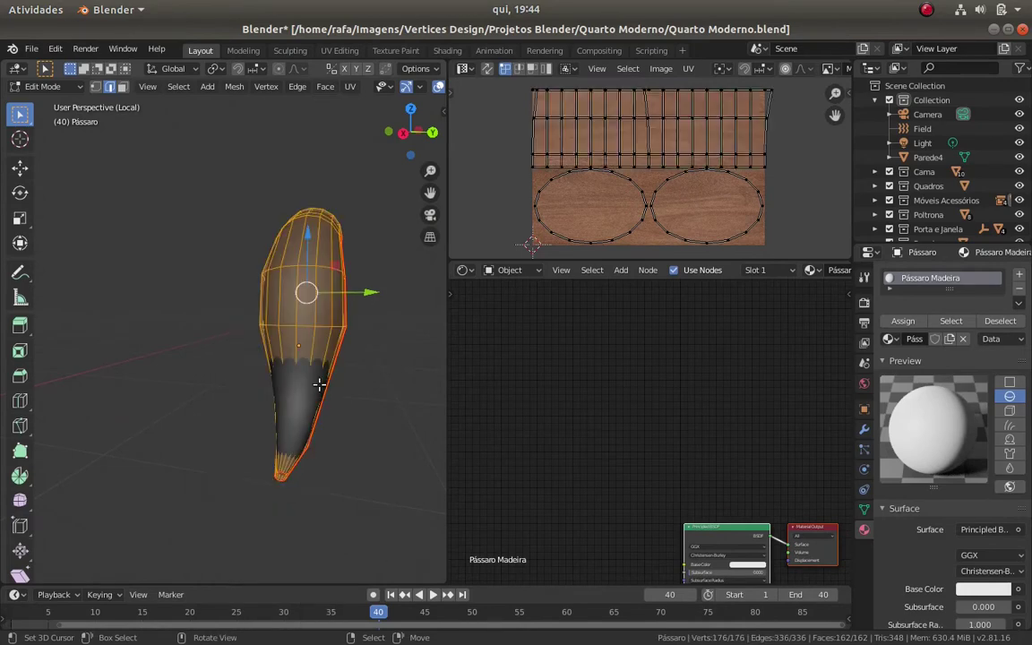
Unwrap the bird, fit its UVs over the wood image, and leave Edit Mode
key("u")
left_click(392, 276)
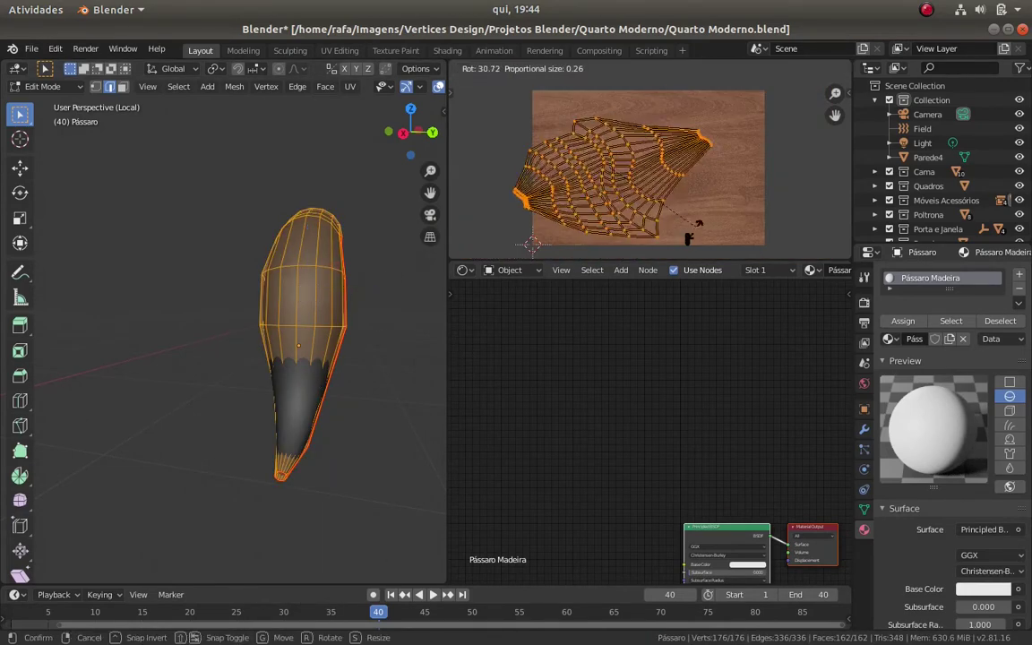
left_click(699, 224)
scroll(698, 224, "up", 4)
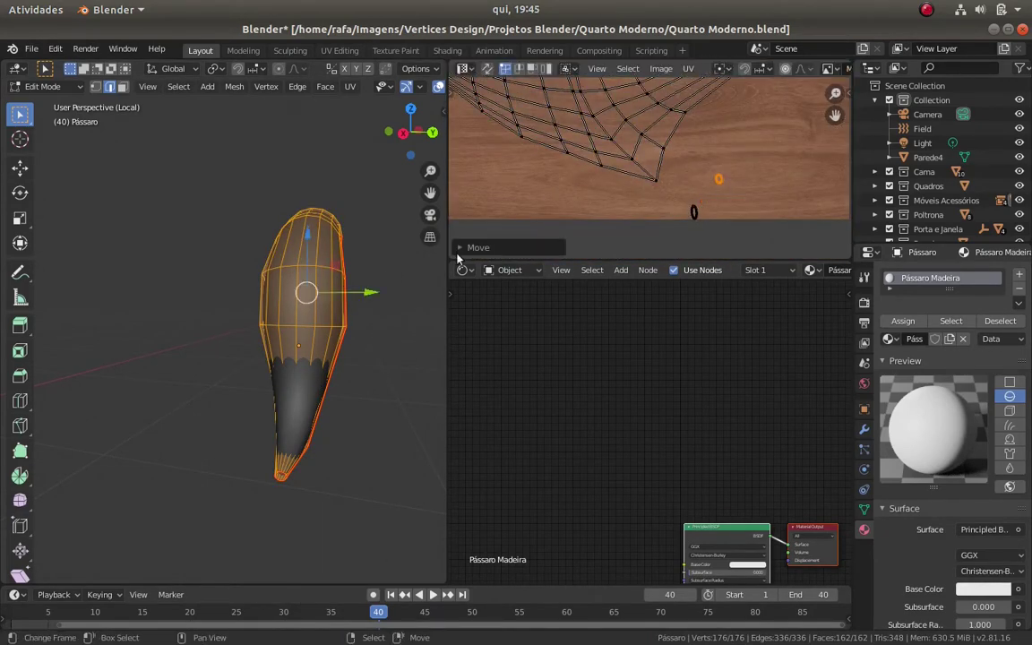
key("Tab")
middle_click_drag(305, 377, 274, 345)
Link the nightstand's wood material to the bird and raise its HSV Value to 0.300
key("KP_Divide")
left_click(164, 272, "shift")
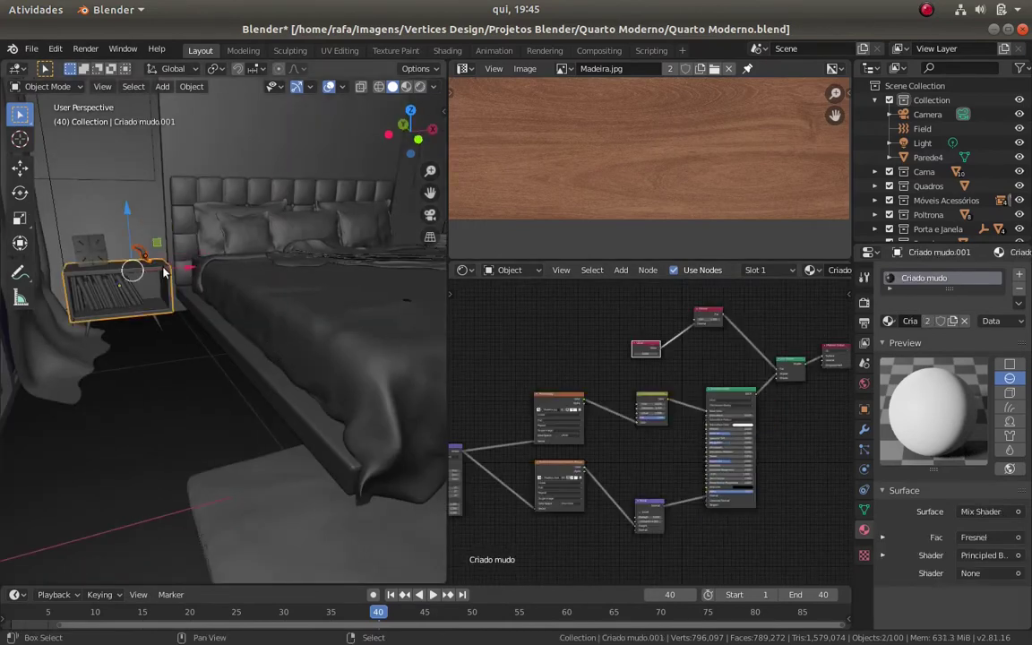
middle_click_drag(150, 292, 146, 309, "shift")
key("ctrl+l")
left_click(146, 308)
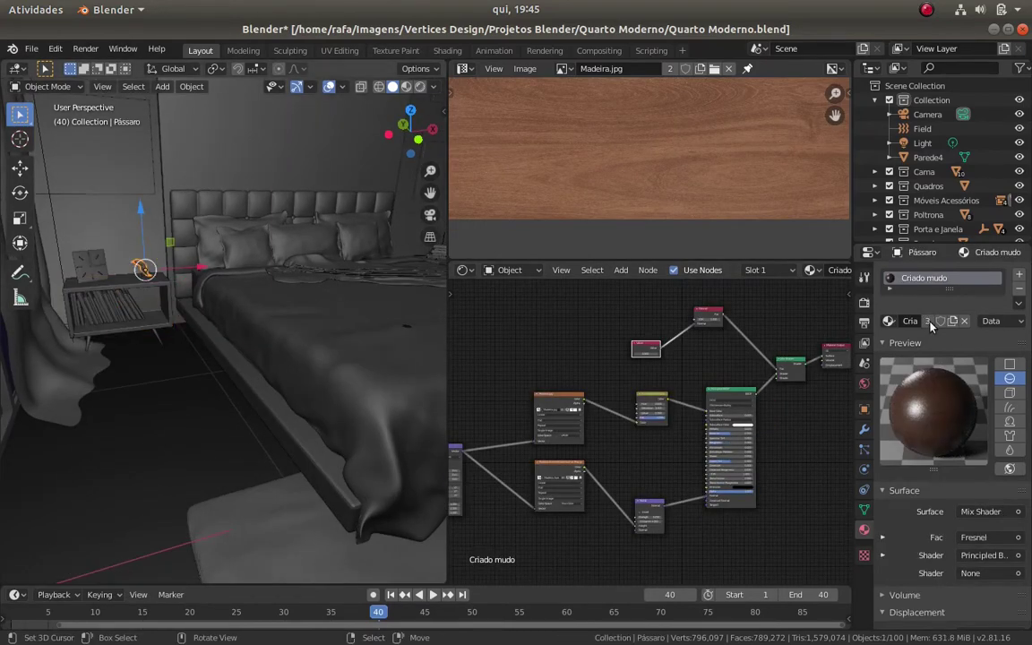
scroll(630, 402, "up", 4)
scroll(633, 396, "up", 2)
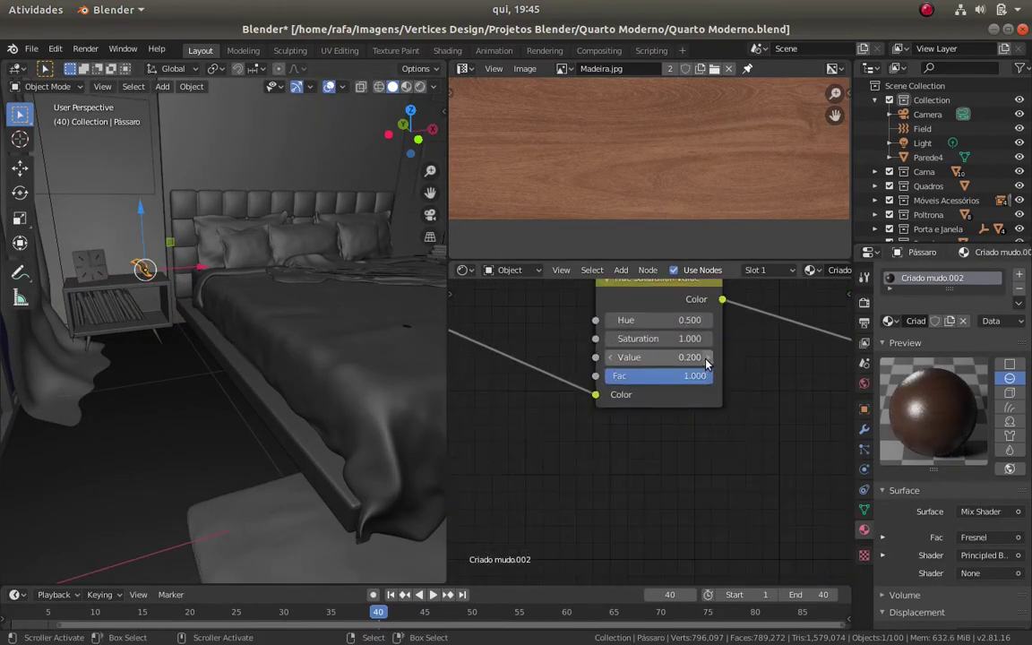
left_click(708, 357)
scroll(270, 319, "up", 3)
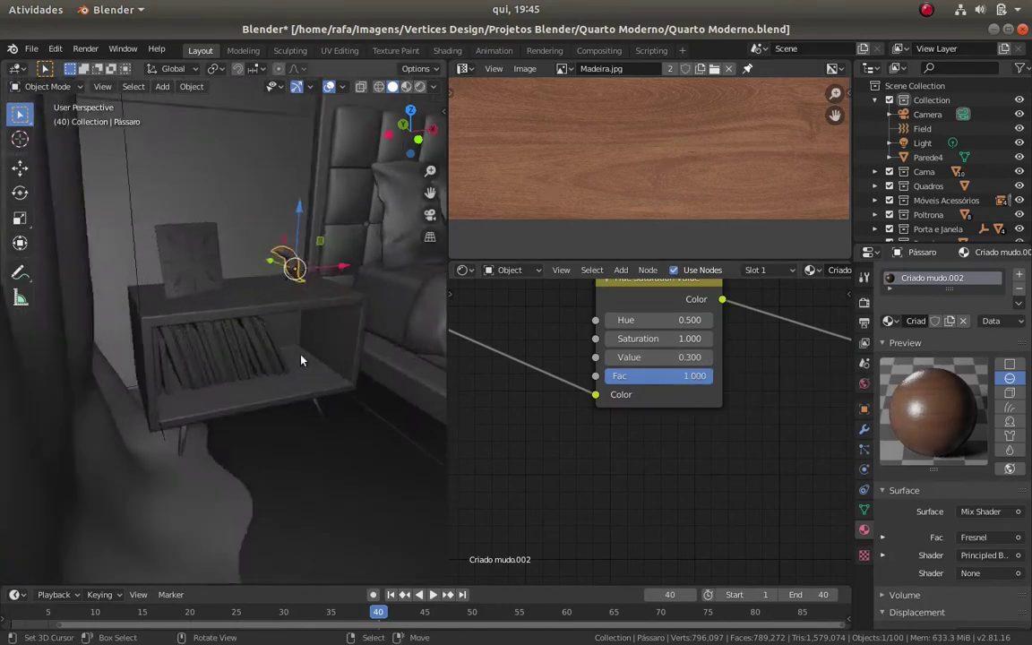
scroll(313, 310, "up", 2)
Isolate the Pernas Pássaro legs, mark a seam on the left leg, and unwrap them
left_click(312, 310)
key("KP_Divide")
key("Tab")
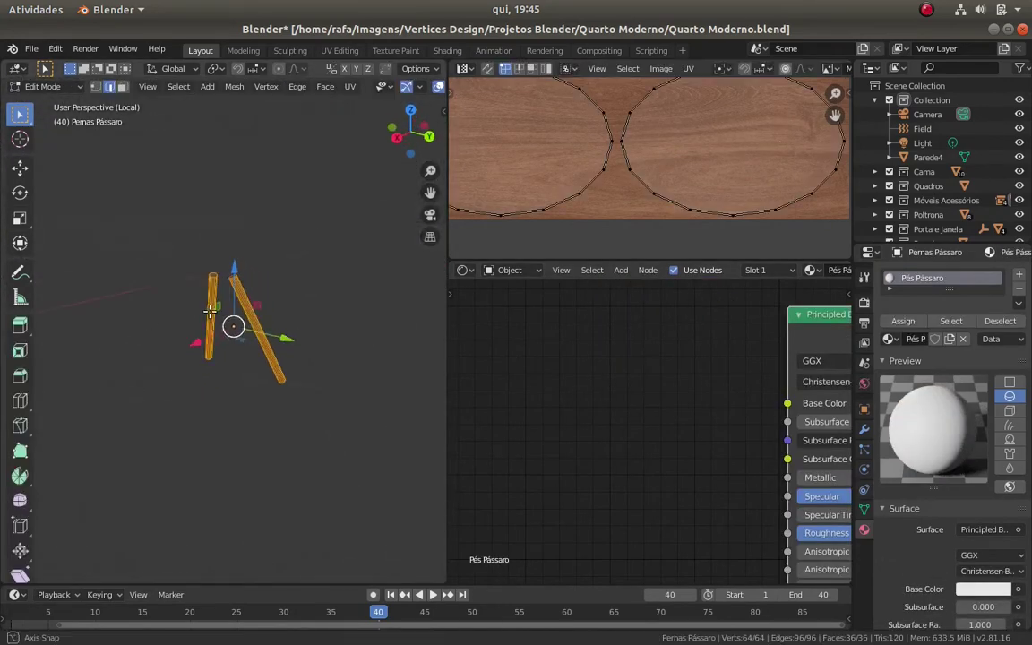
left_click(217, 307)
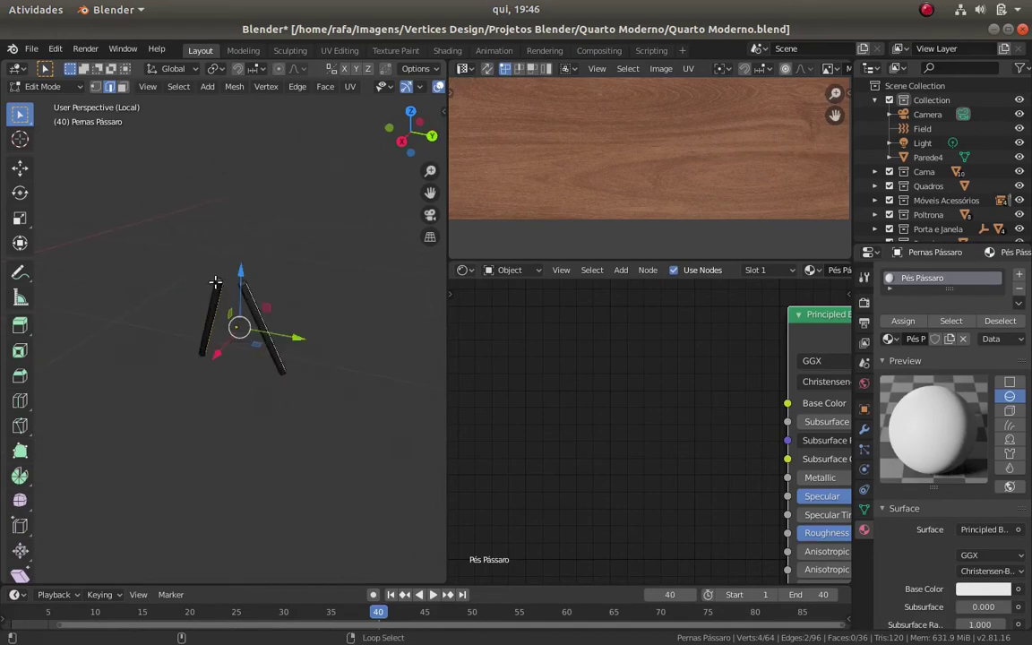
key("ctrl+e")
left_click(224, 387)
key("a")
key("u")
left_click(220, 376)
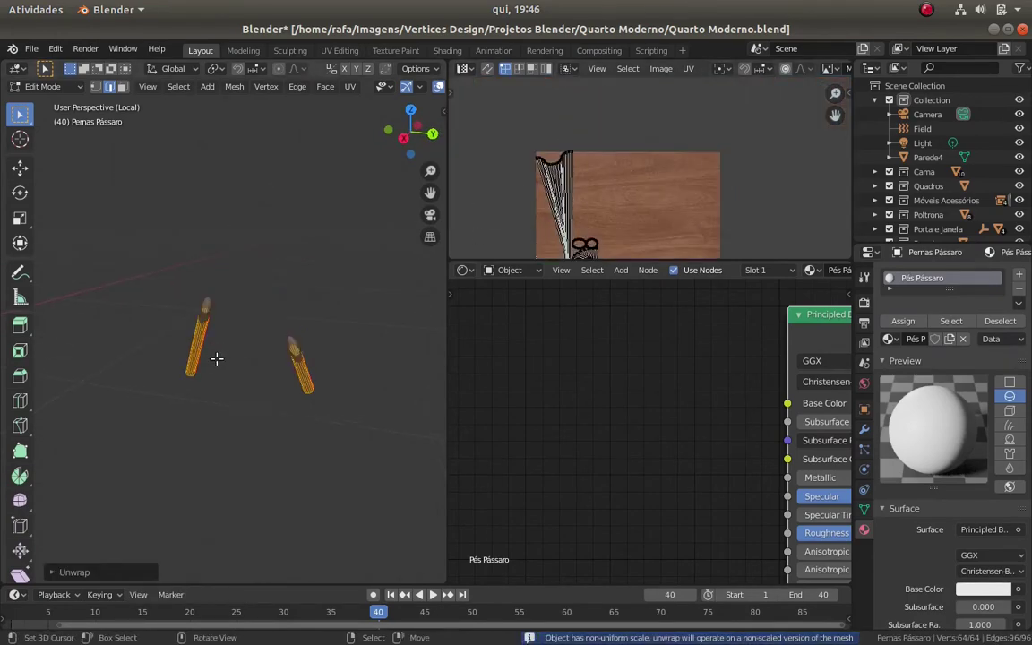
Mark a seam on the other leg, re-unwrap both legs, and return to the full room
key("alt+a")
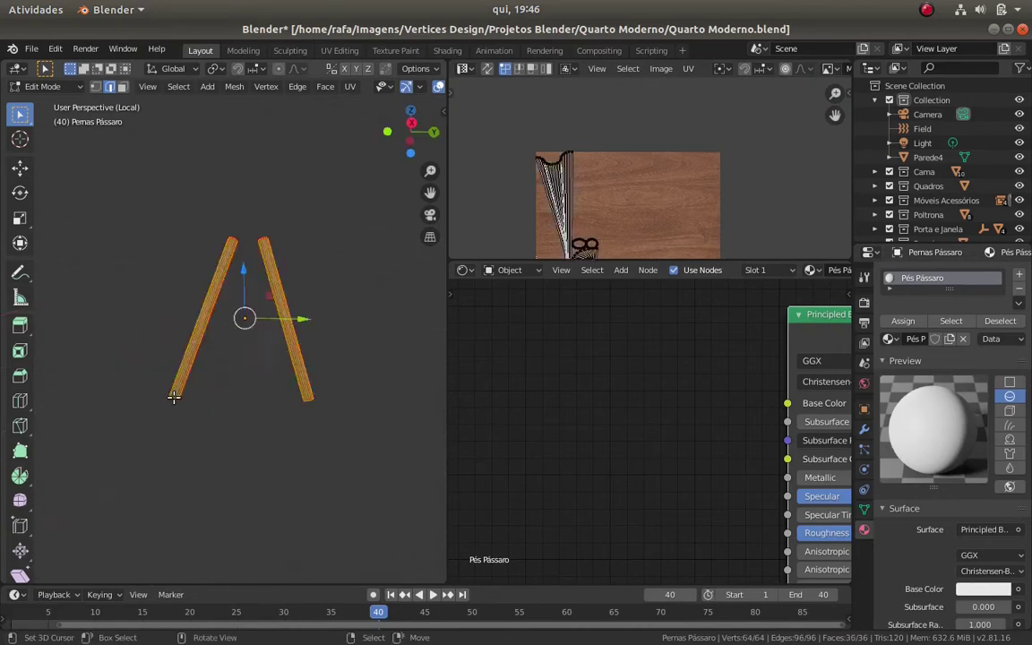
key("ctrl+e")
left_click(269, 421)
key("a")
key("u")
left_click(269, 421)
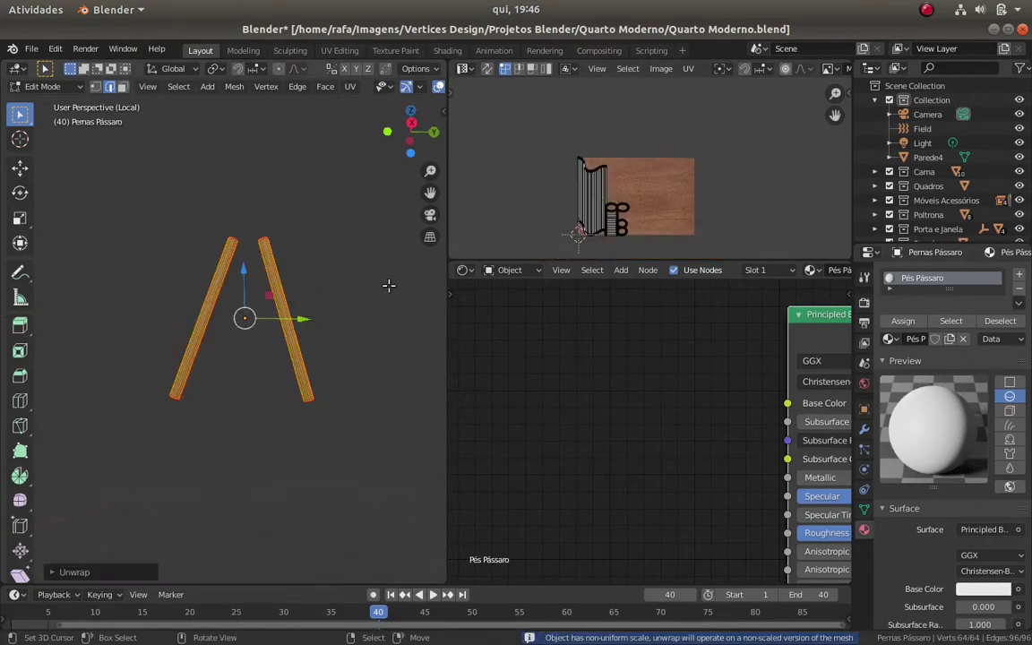
key("Tab")
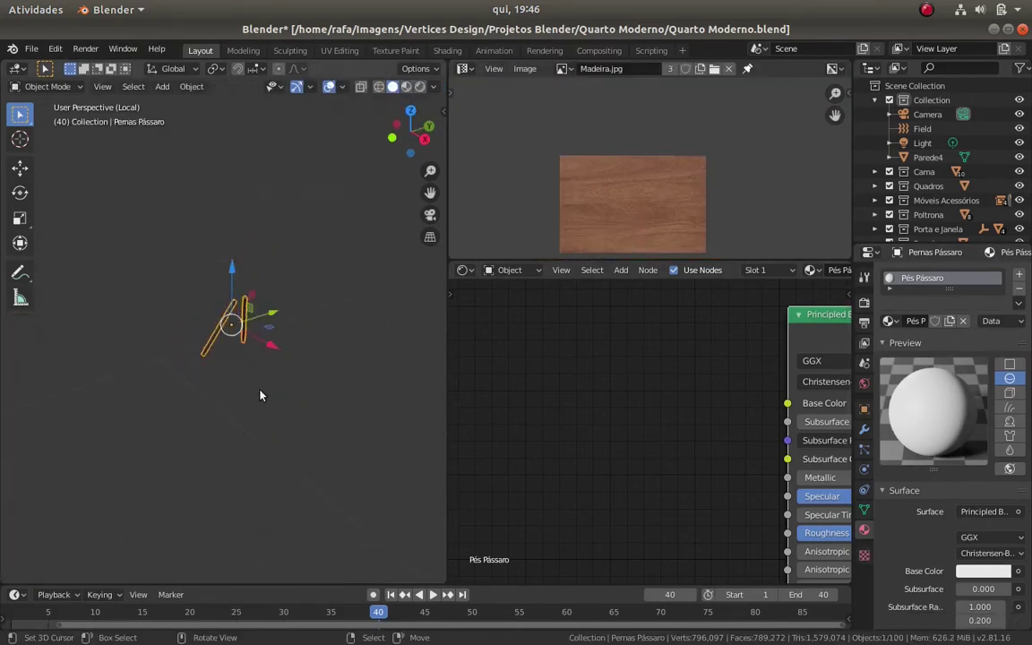
key("KP_Divide")
Select the curtain and change its Mix Shader Fac from 0.178 to 0.100
left_click(323, 272)
mouse_move(326, 314)
middle_mouse_down()
mouse_move(277, 337)
mouse_move(176, 315)
middle_mouse_up()
left_click(175, 315)
middle_click_drag(146, 240, 185, 237)
key("Tab")
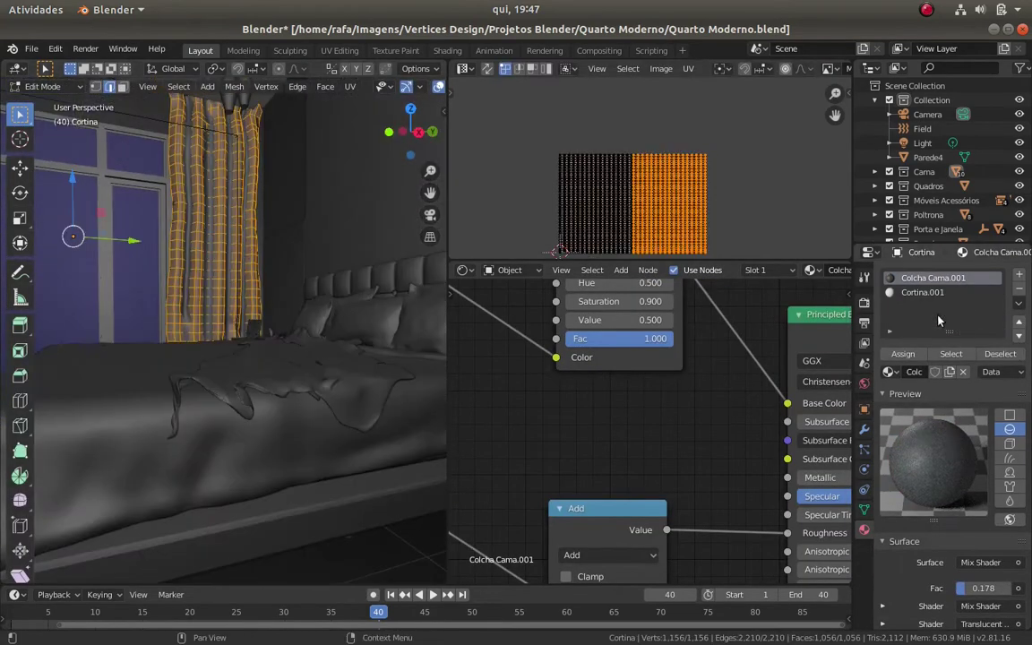
mouse_move(269, 296)
middle_mouse_down()
mouse_move(204, 256)
mouse_move(160, 304)
middle_mouse_up()
key("Tab")
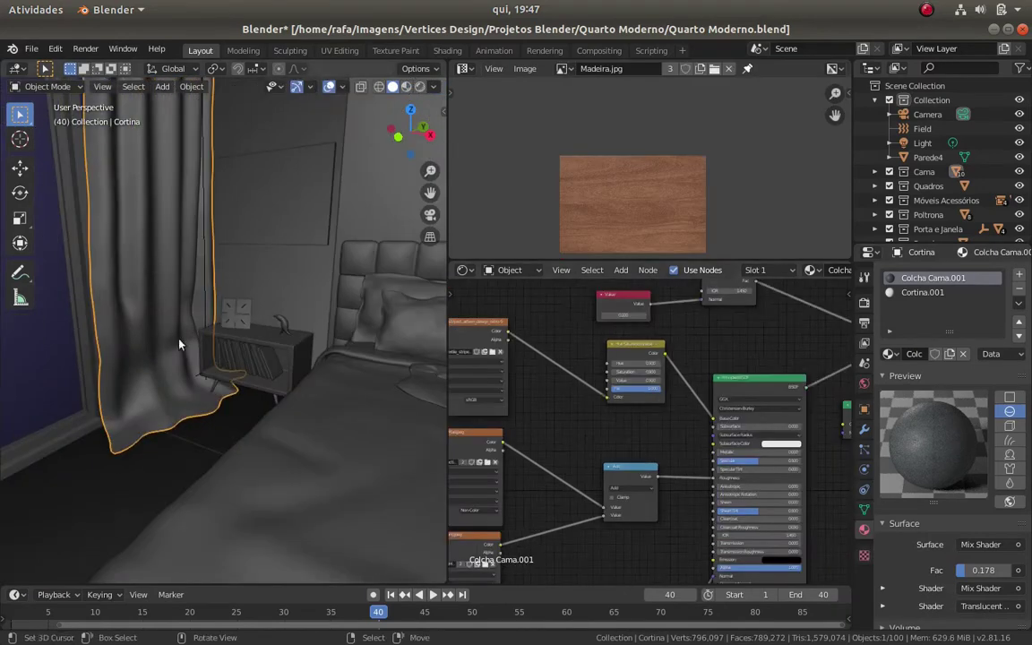
middle_click_drag(573, 394, 616, 374)
scroll(696, 458, "up", 3)
scroll(696, 457, "up", 2)
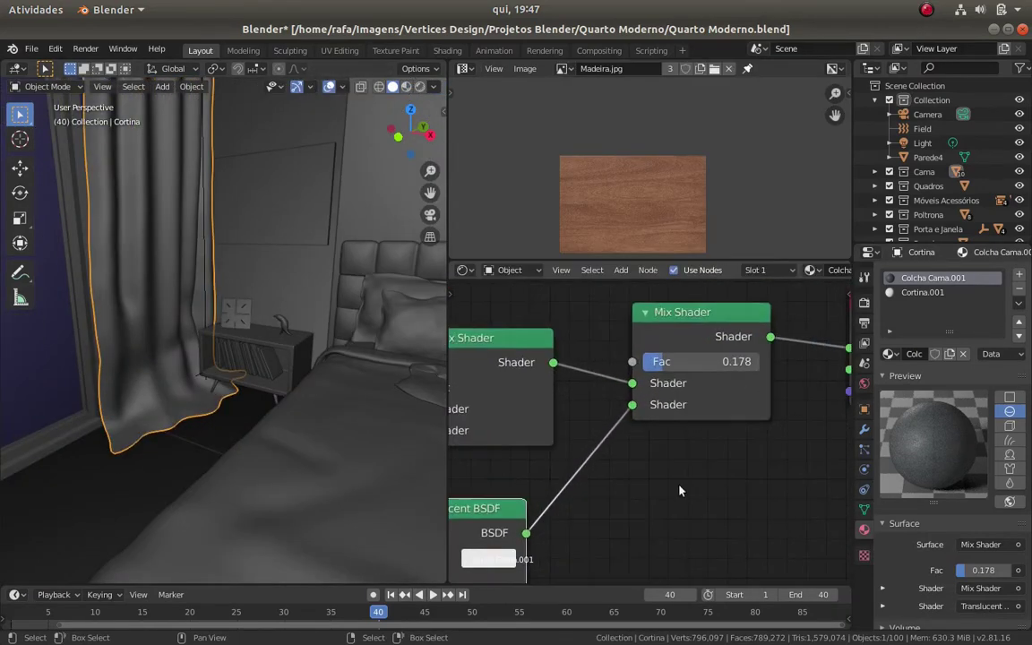
left_click(735, 363)
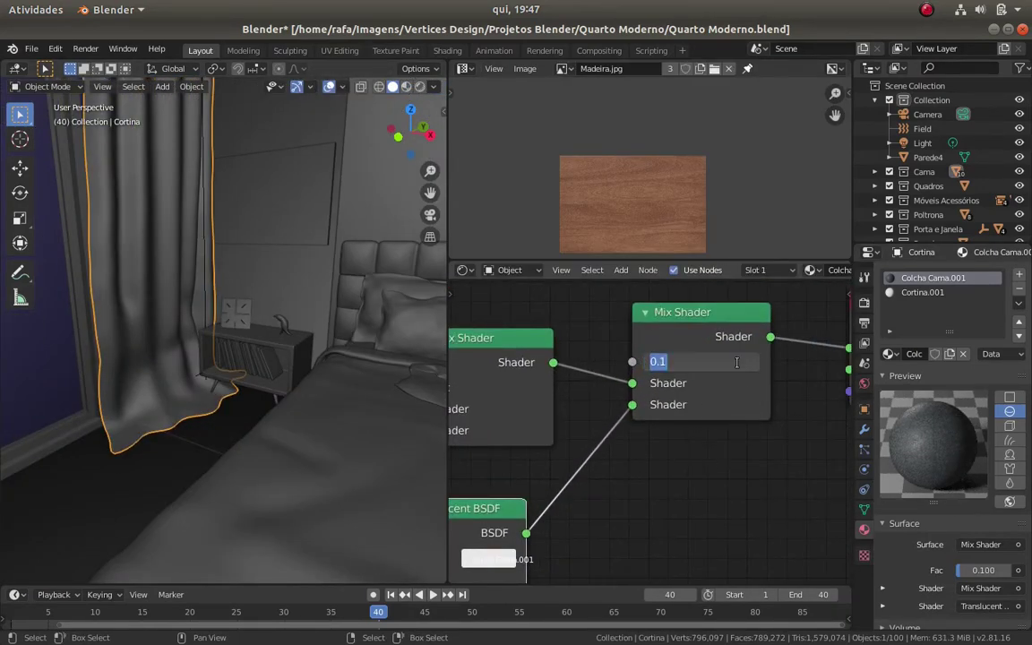
type(".")
Select one curtain panel in Edit Mode and scale it along Y to narrow it
middle_click_drag(268, 376, 231, 392)
key("Tab")
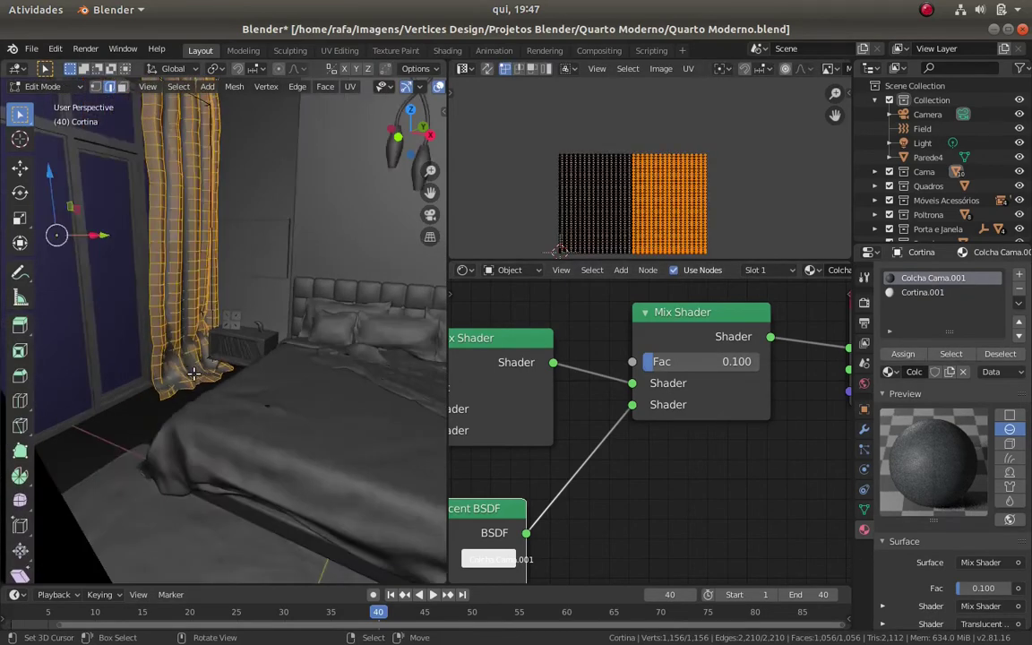
key("KP_Decimal")
key("Tab")
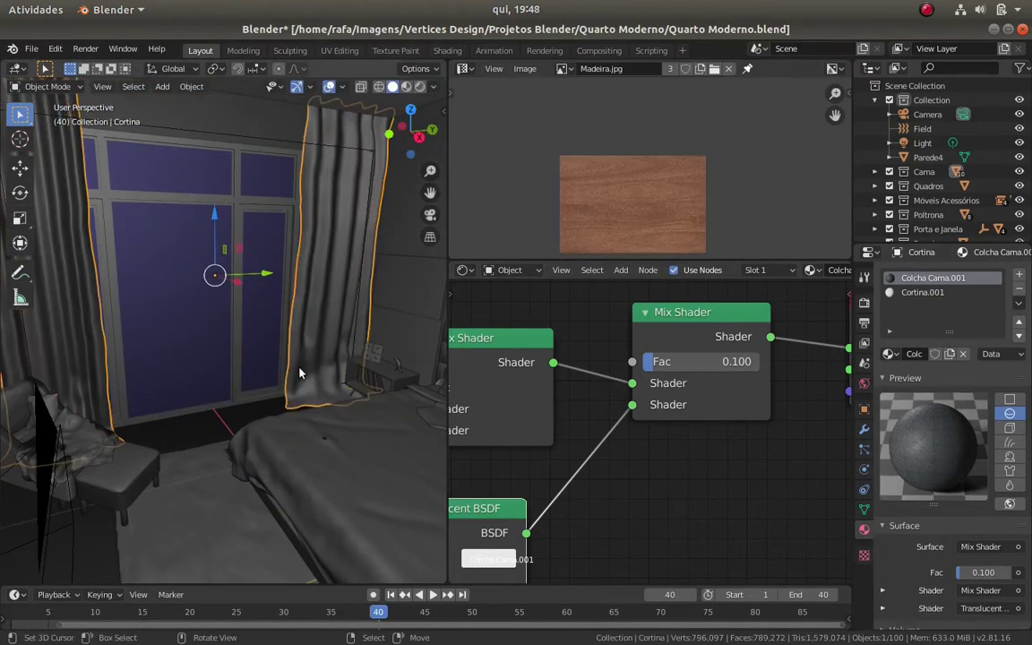
middle_click_drag(214, 274, 330, 288)
key("Tab")
left_click(397, 252)
key("ctrl+l")
key("s")
key("y")
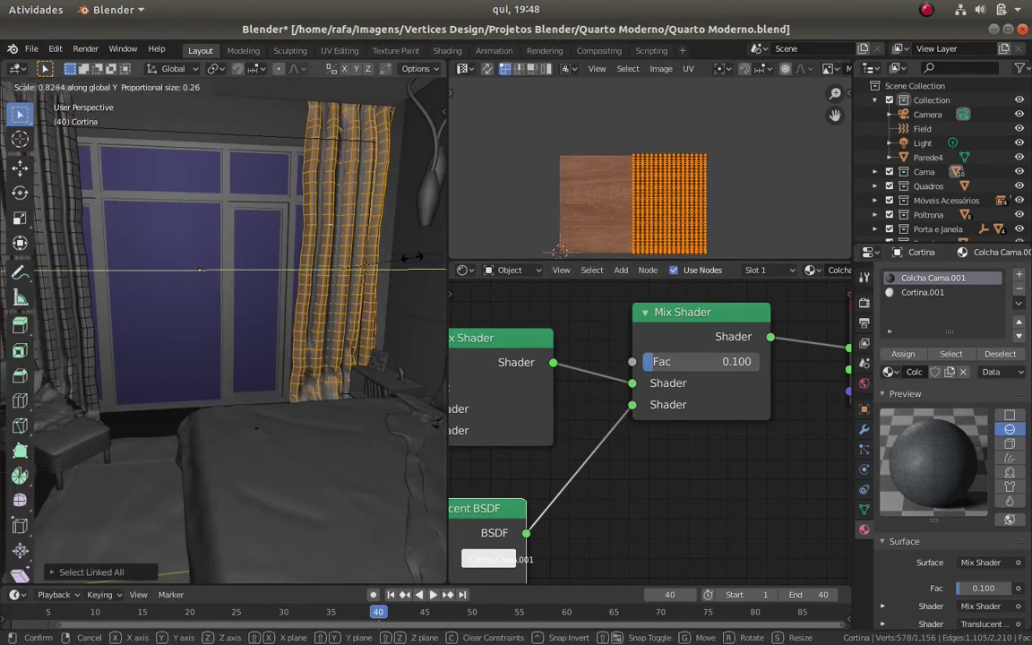
mouse_move(388, 282)
middle_mouse_down()
mouse_move(283, 339)
mouse_move(307, 401)
mouse_move(201, 368)
mouse_move(260, 369)
mouse_move(254, 352)
middle_mouse_up()
key("Tab")
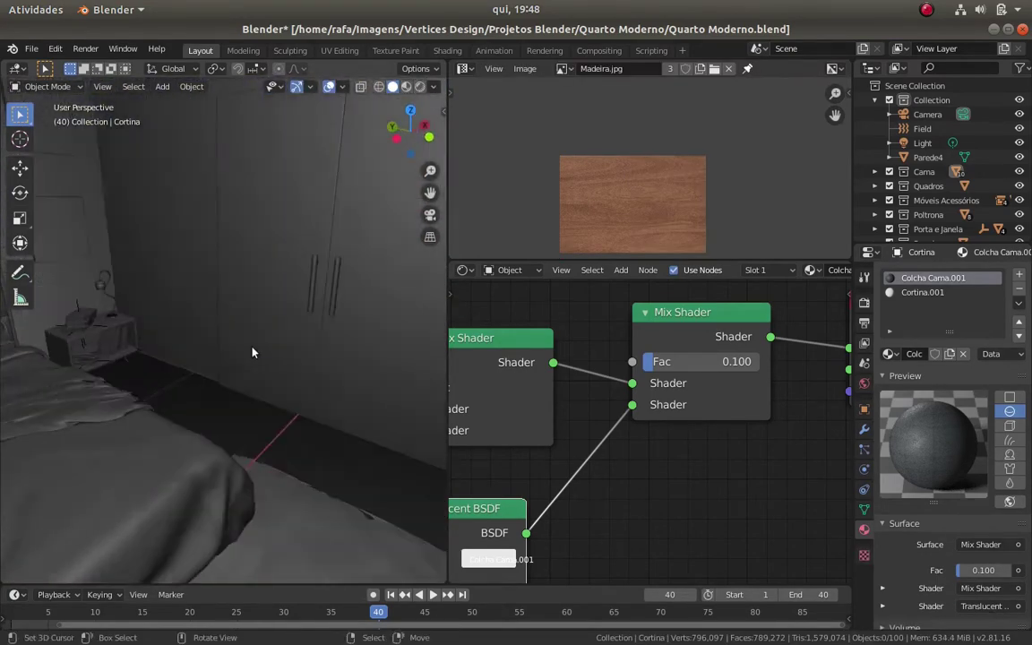
Copy the nightstand's wood material onto the door
left_click(206, 319)
middle_click_drag(200, 323, 149, 360)
left_click(126, 394, "shift")
key("ctrl+l")
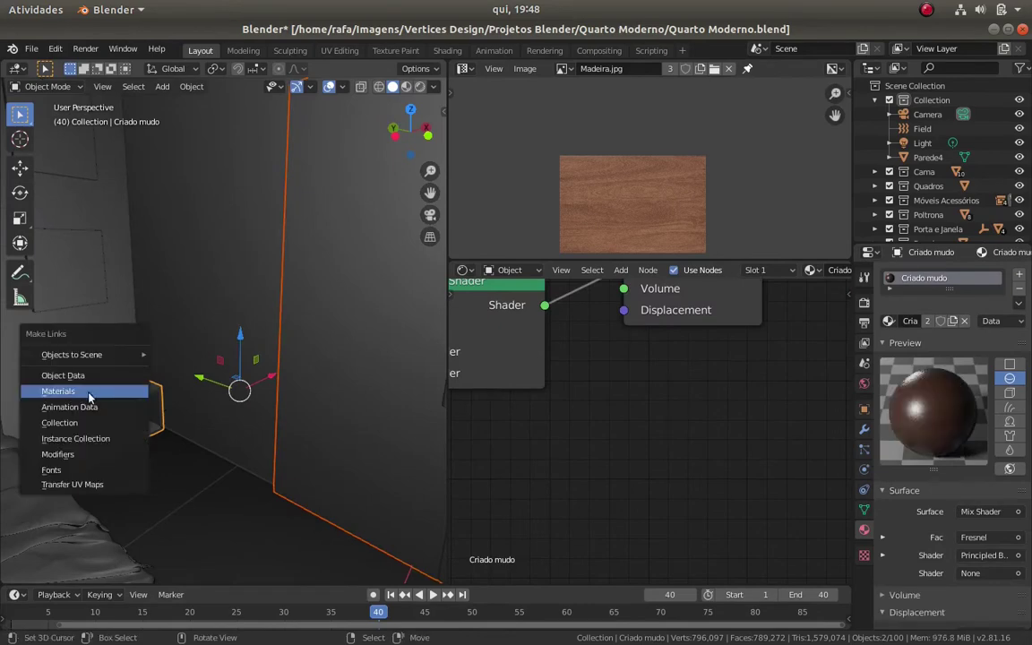
left_click(51, 392)
left_click(377, 359)
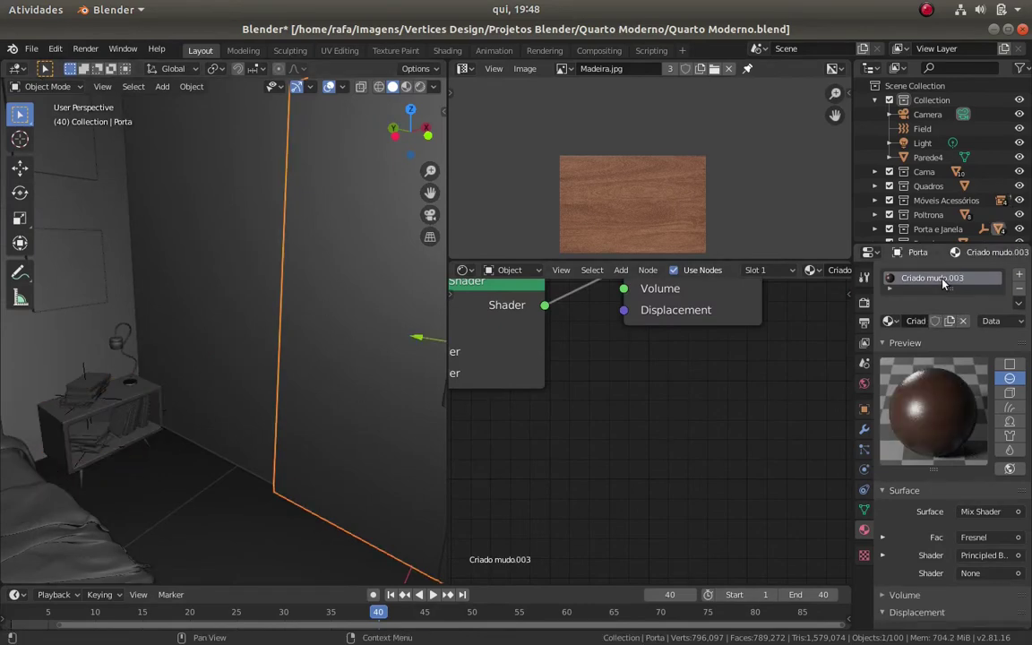
Isolate the door, select all its faces in face mode, and rotate them 90°
key("KP_Divide")
key("Tab")
key("ctrl+Tab")
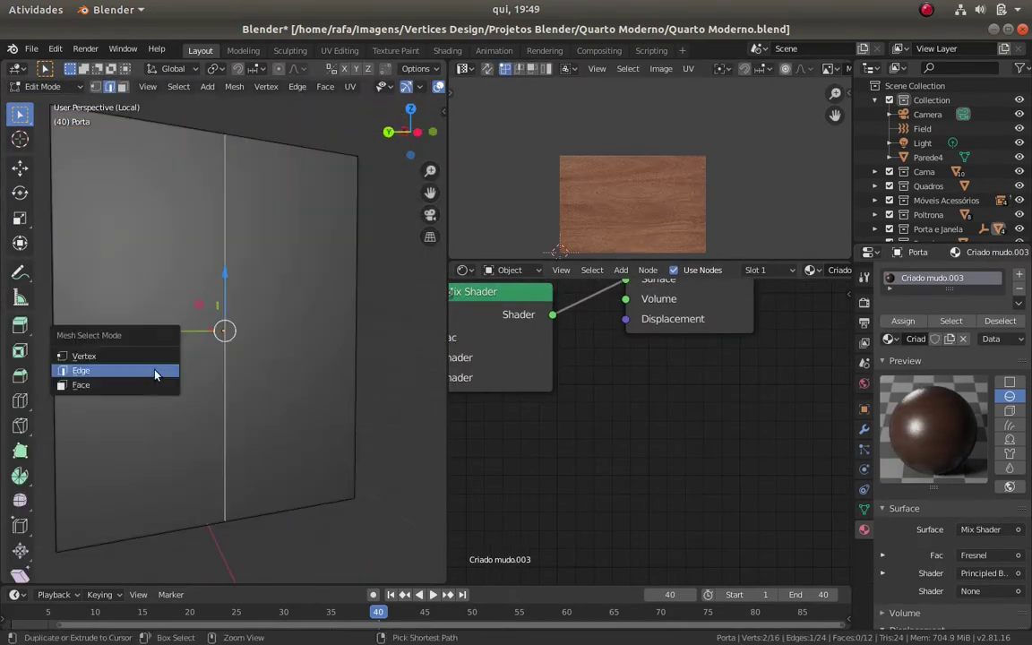
left_click(94, 384)
middle_click_drag(95, 384, 99, 380)
key("a")
key("KP_3")
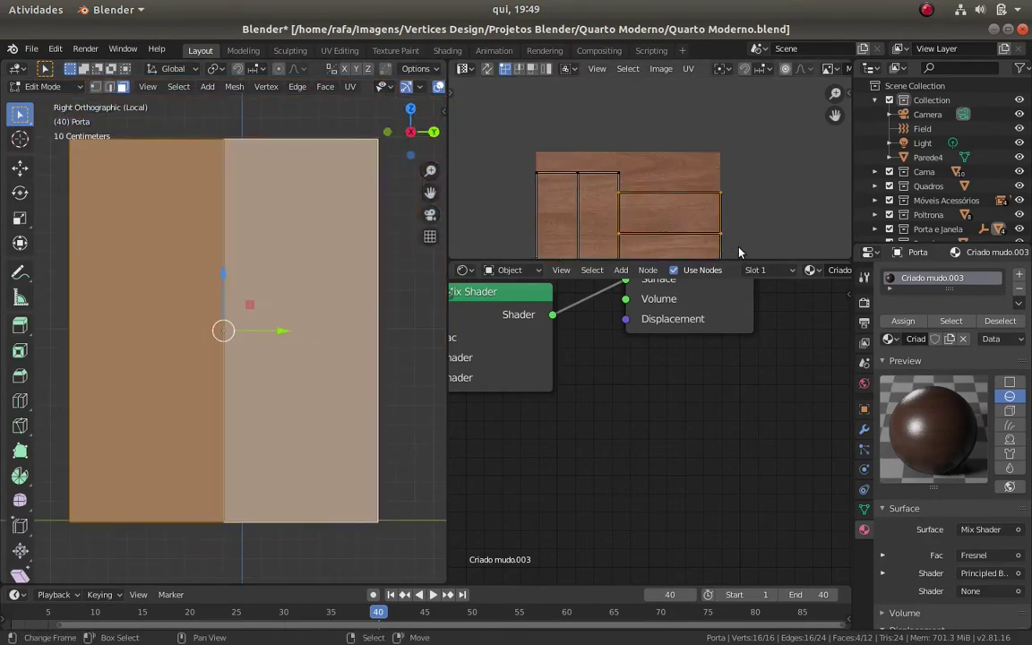
key("r")
key("9")
key("0")
key("Return")
Unwrap the door panel, rotate its UV island 90°, and move it over the wood texture
middle_click_drag(224, 341, 170, 362)
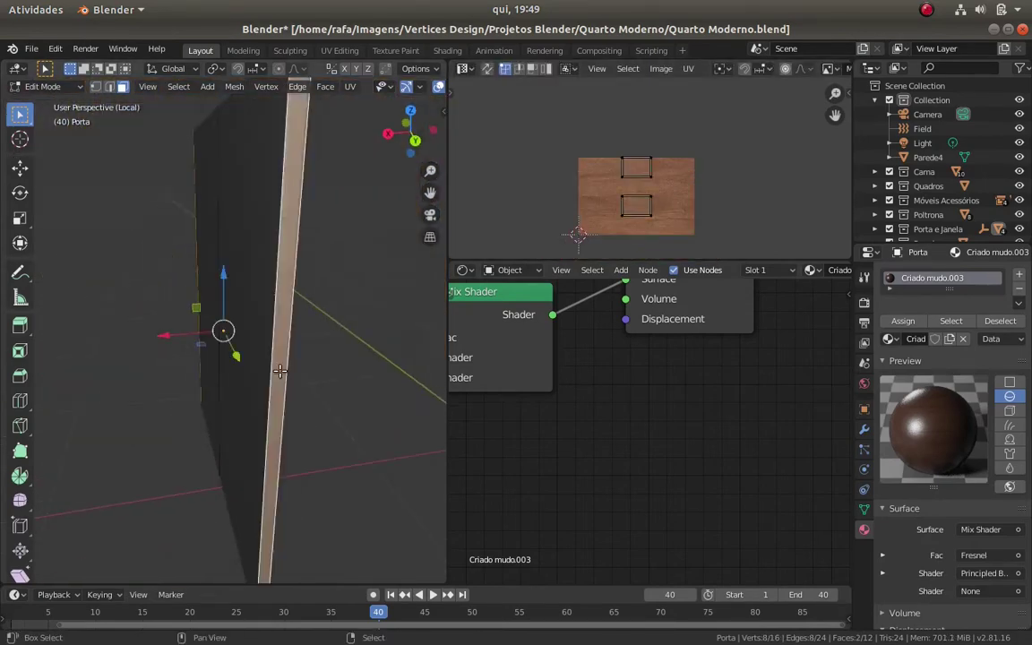
key("KP_1")
key("u")
left_click(320, 364)
middle_click_drag(320, 364, 253, 467)
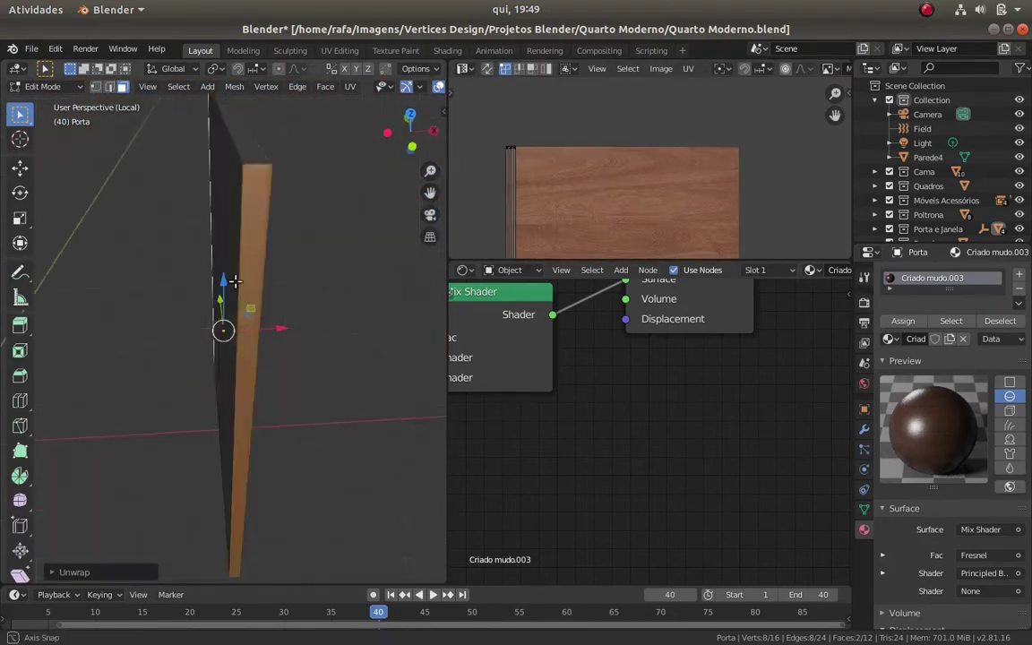
key("KP_7")
key("u")
left_click(248, 534)
key("r")
key("9")
key("0")
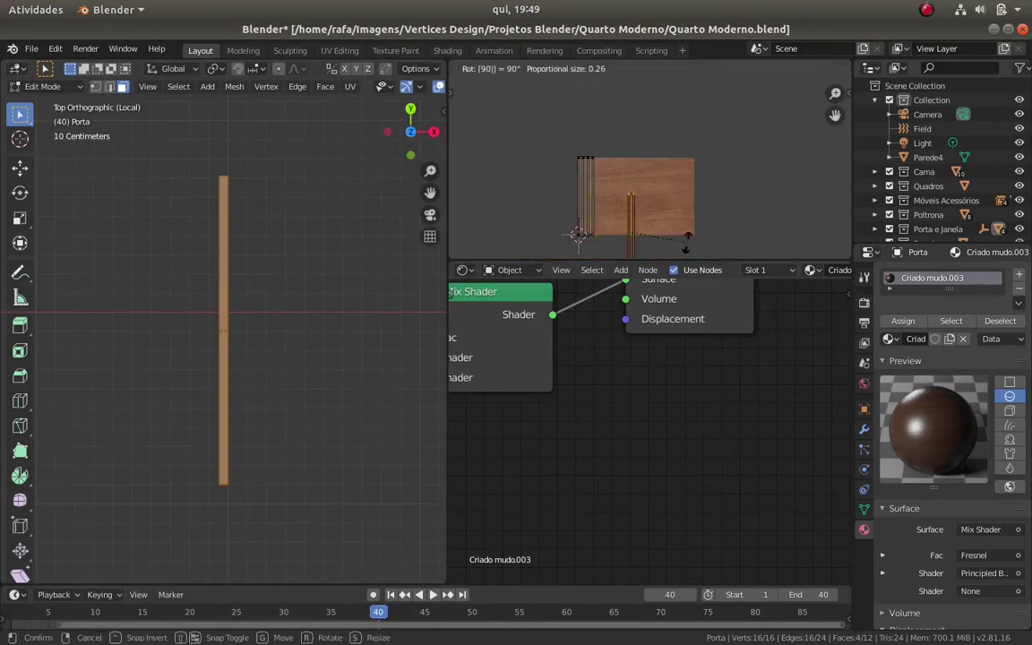
key("Return")
key("g")
left_click(617, 217)
Leave Edit Mode, restore the whole room, and select the Parede4 wall then the Banco stool
scroll(642, 396, "down", 3)
scroll(676, 403, "up", 4)
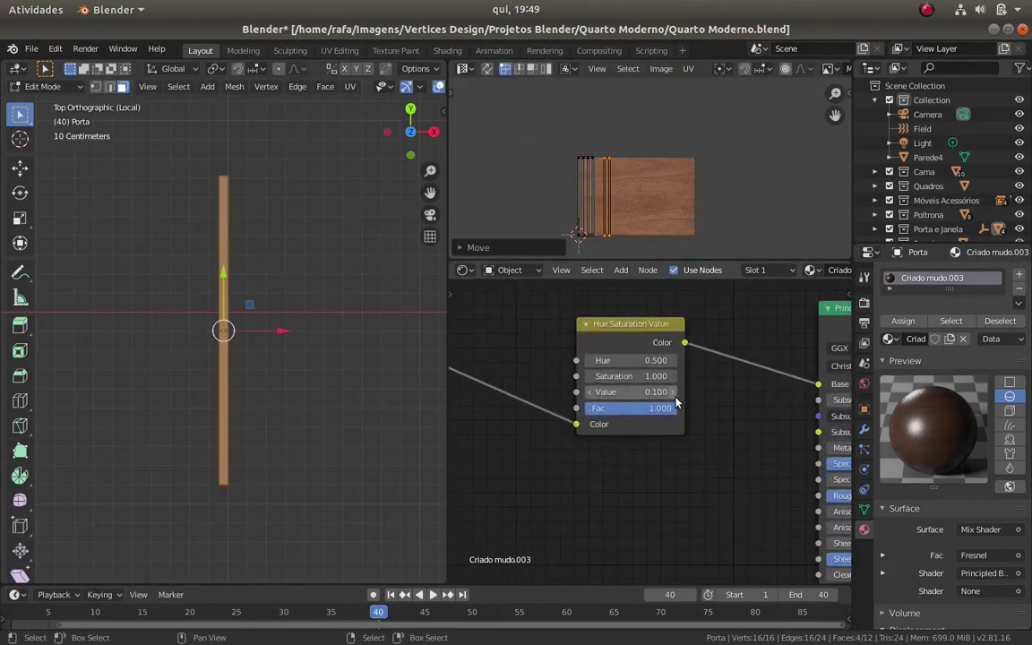
key("Tab")
mouse_move(269, 406)
middle_mouse_down()
mouse_move(324, 357)
mouse_move(251, 416)
mouse_move(175, 333)
mouse_move(190, 376)
middle_mouse_up()
key("KP_Divide")
left_click(80, 249)
scroll(699, 457, "down", 3)
left_click(241, 448)
middle_click_drag(241, 448, 331, 372)
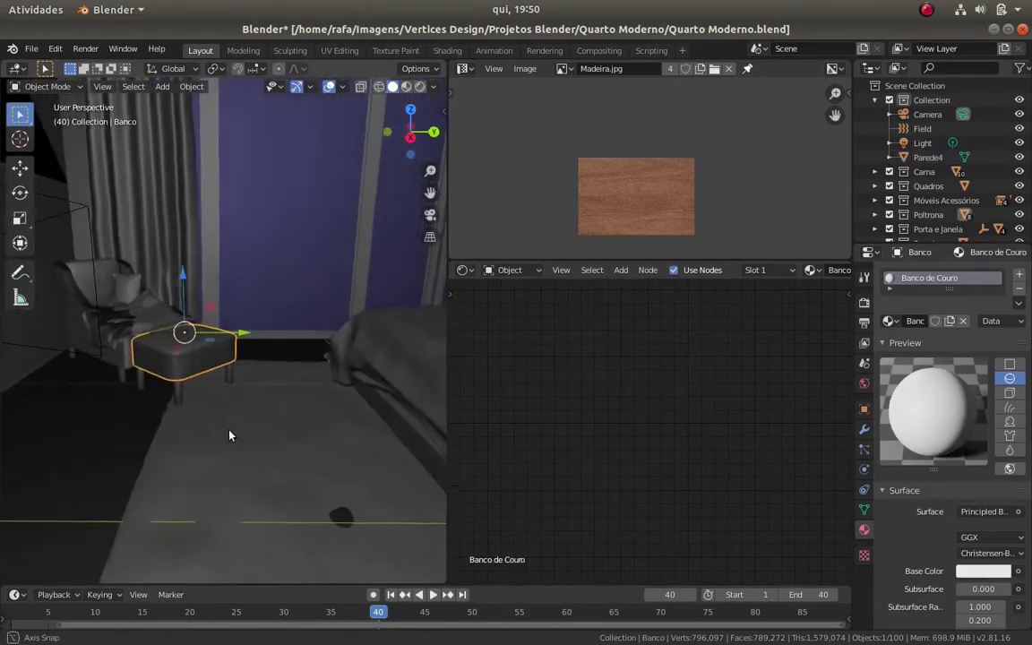
Copy the bedside table's wood material onto the armchair legs as a single-user copy
left_click(330, 372)
left_click(100, 374)
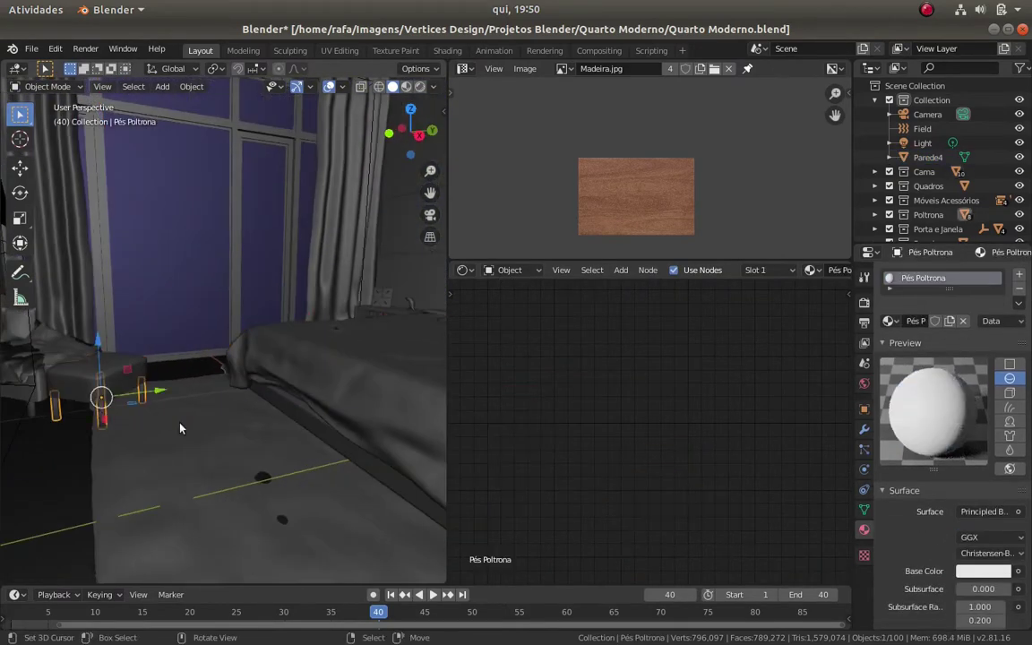
mouse_move(161, 380)
middle_mouse_down()
mouse_move(259, 435)
mouse_move(216, 274)
middle_mouse_up()
left_click(216, 274, "shift")
key("ctrl+l")
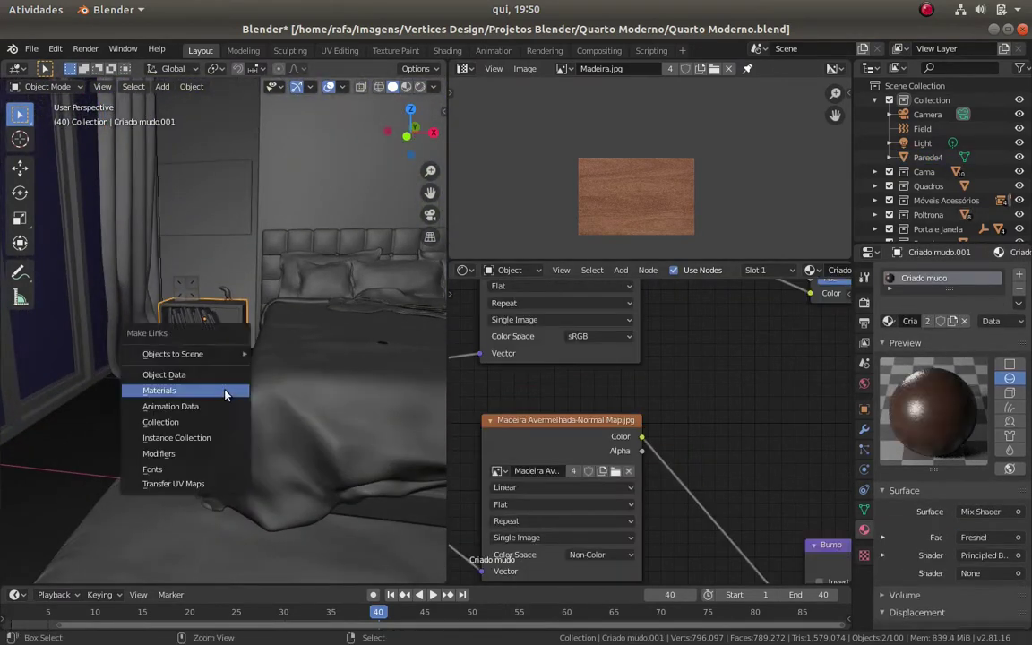
left_click(161, 391)
middle_click_drag(94, 428, 269, 403)
left_click(932, 325)
scroll(573, 408, "up", 2)
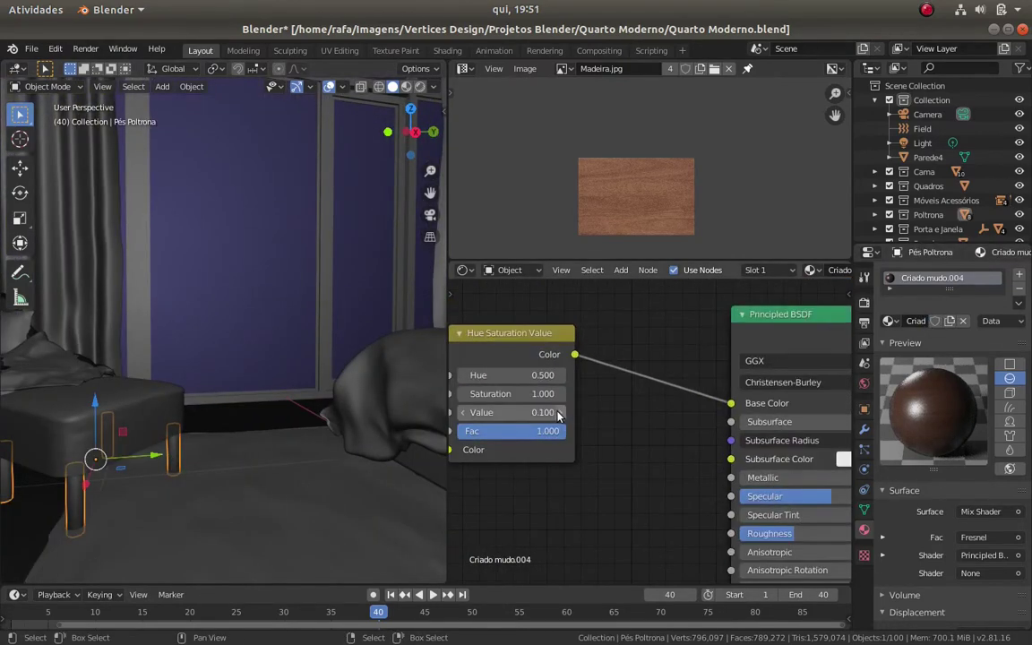
Share the lightened wood material with another armchair part
middle_click_drag(181, 433, 191, 398)
left_click(191, 398, "shift")
left_click(206, 423, "shift")
key("ctrl+l")
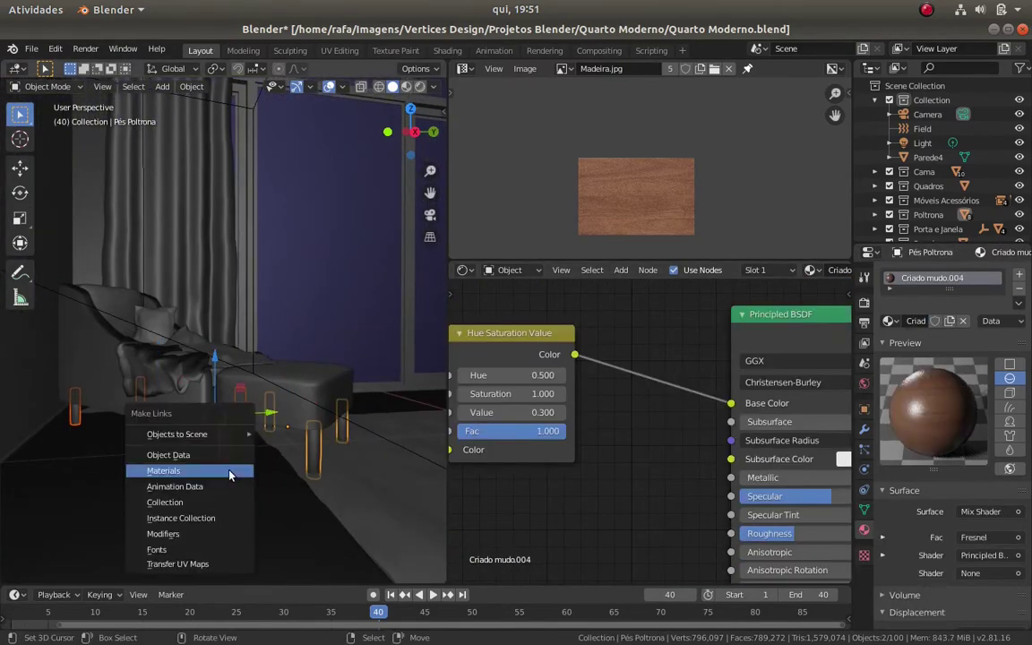
left_click(184, 468)
Link the bedspread's materials to the ottoman as separate copies, with the Colcha Azul .001 slot active
left_click(279, 407)
mouse_move(179, 448)
middle_mouse_down()
mouse_move(279, 407)
mouse_move(322, 314)
middle_mouse_up()
left_click(323, 313, "shift")
key("ctrl+l")
left_click(118, 359)
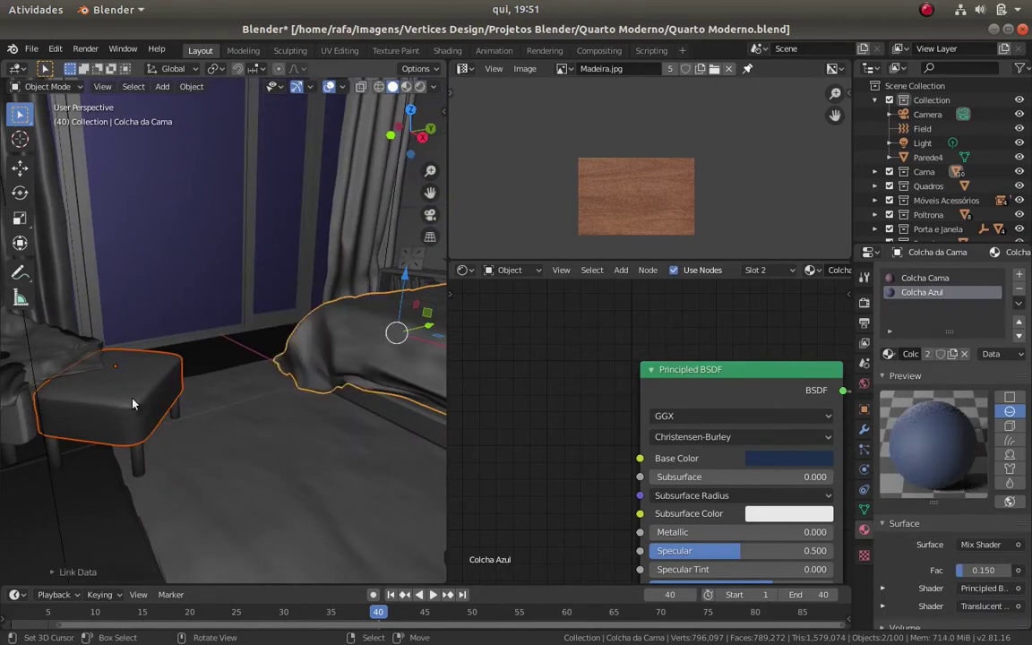
left_click(932, 356)
left_click(923, 292)
left_click(932, 356)
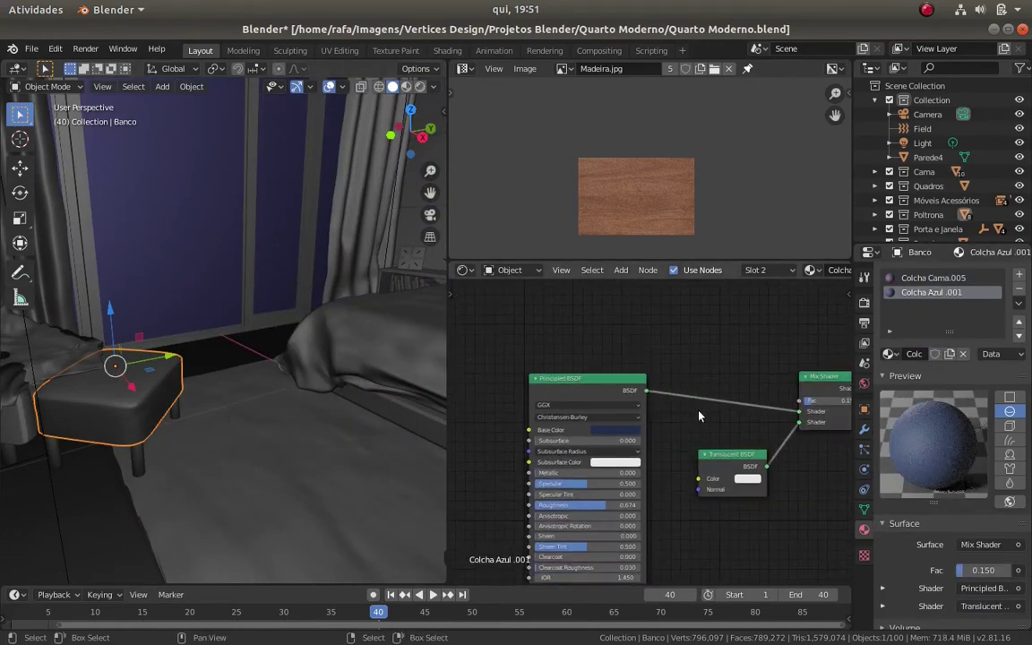
key("Tab")
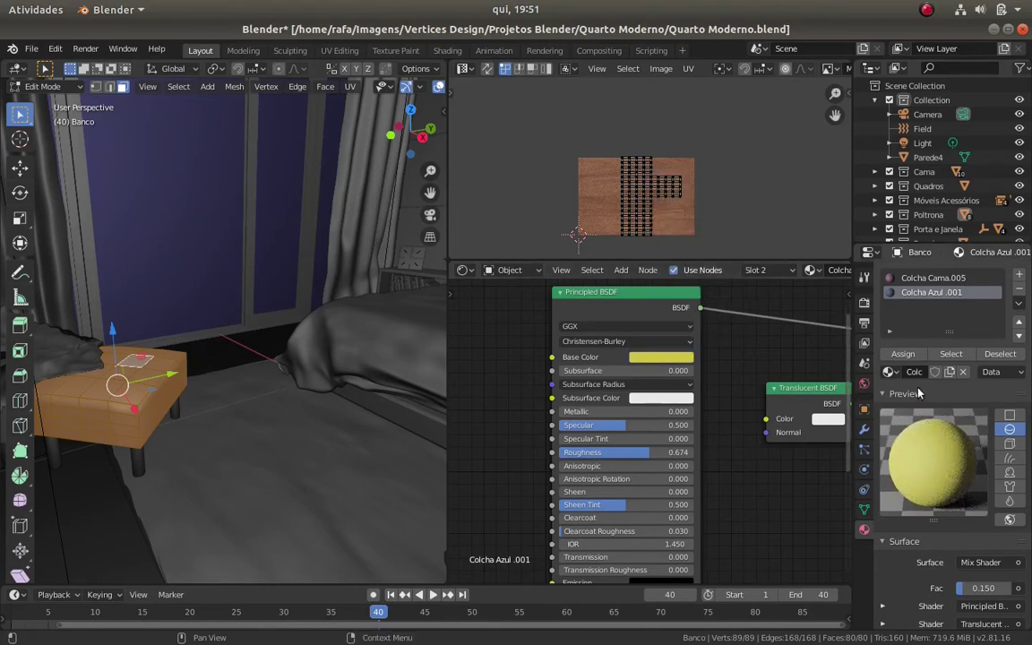
Clear the ottoman's mesh selection and inspect it from several sides
key("Tab")
mouse_move(287, 409)
middle_mouse_down()
mouse_move(297, 364)
mouse_move(317, 422)
middle_mouse_up()
key("Tab")
key("alt+a")
mouse_move(358, 361)
middle_mouse_down()
mouse_move(321, 416)
mouse_move(207, 408)
middle_mouse_up()
key("alt+a")
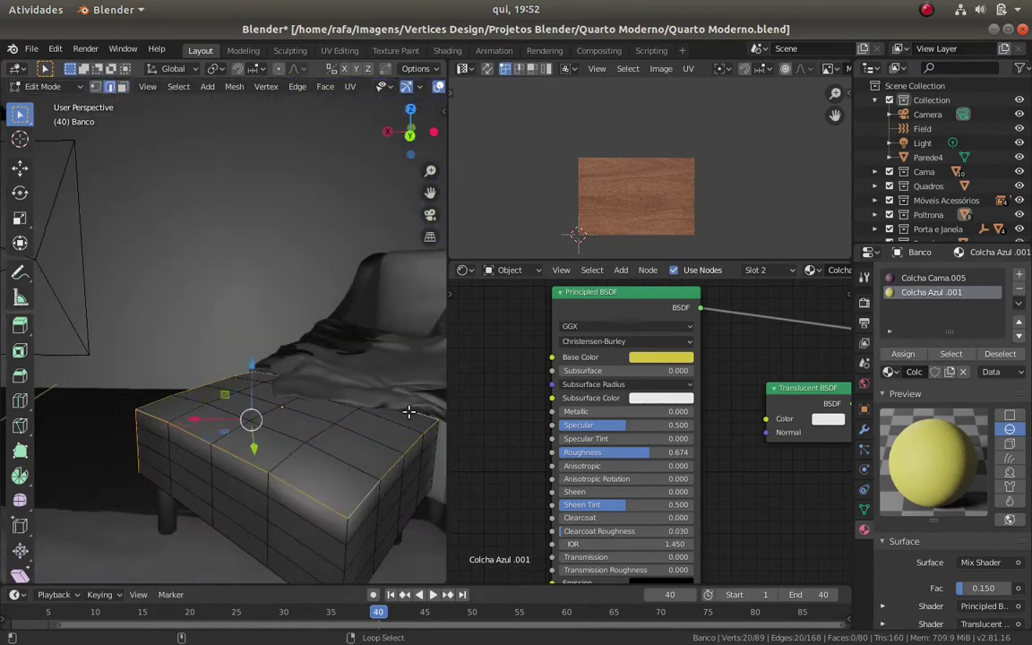
middle_click_drag(415, 415, 321, 414)
scroll(623, 236, "up", 3)
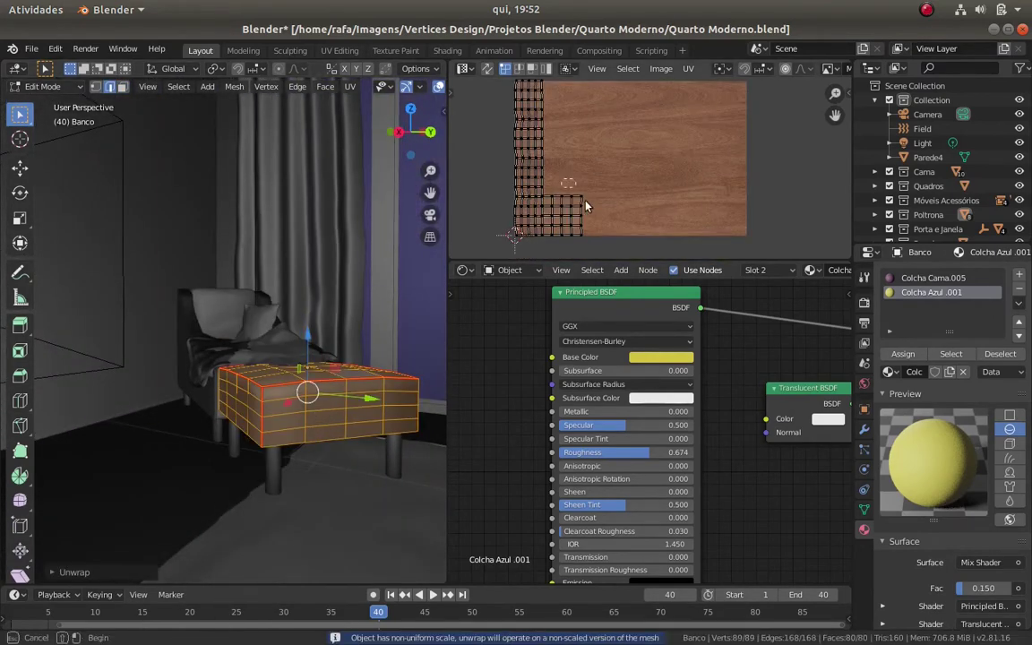
key("Tab")
mouse_move(296, 359)
middle_mouse_down()
mouse_move(247, 391)
mouse_move(285, 404)
middle_mouse_up()
key("Tab")
Leave the ottoman and select the armchair's back cushion
key("Tab")
left_click(247, 391)
mouse_move(368, 366)
middle_mouse_down()
mouse_move(151, 303)
mouse_move(312, 416)
middle_mouse_up()
left_click(344, 433)
left_click(148, 300)
mouse_move(148, 301)
middle_mouse_down()
mouse_move(170, 285)
mouse_move(193, 357)
middle_mouse_up()
key("Tab")
Isolate the back cushion and UV-unwrap its whole mesh
middle_click_drag(132, 188, 199, 190)
left_click(199, 190, "alt")
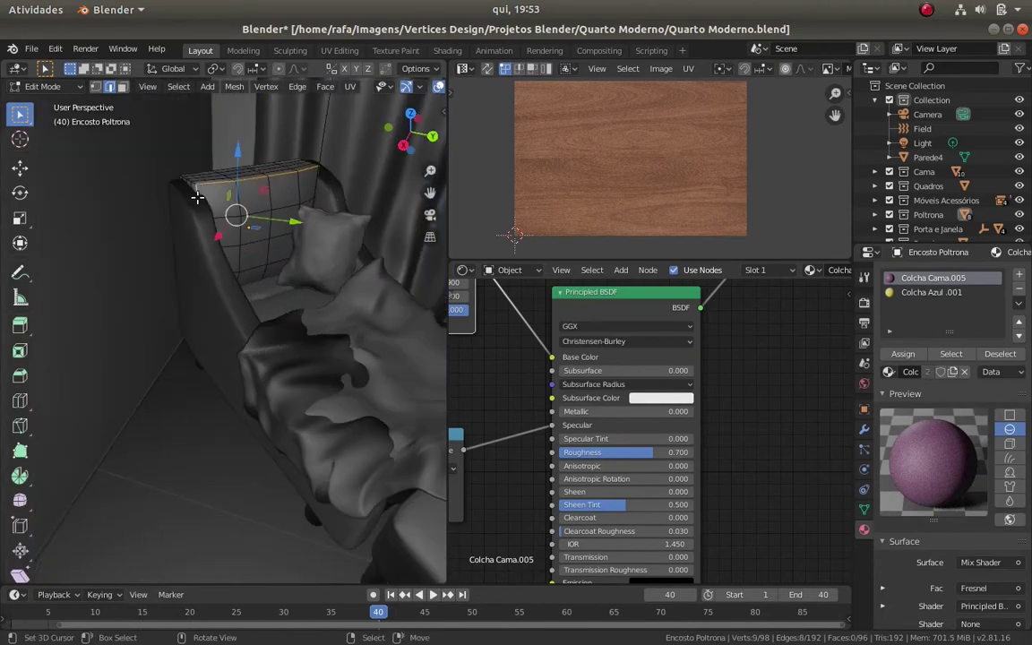
mouse_move(291, 216)
middle_mouse_down()
mouse_move(215, 157)
mouse_move(295, 275)
mouse_move(2, 305)
middle_mouse_up()
left_click(215, 157, "alt")
key("KP_Divide")
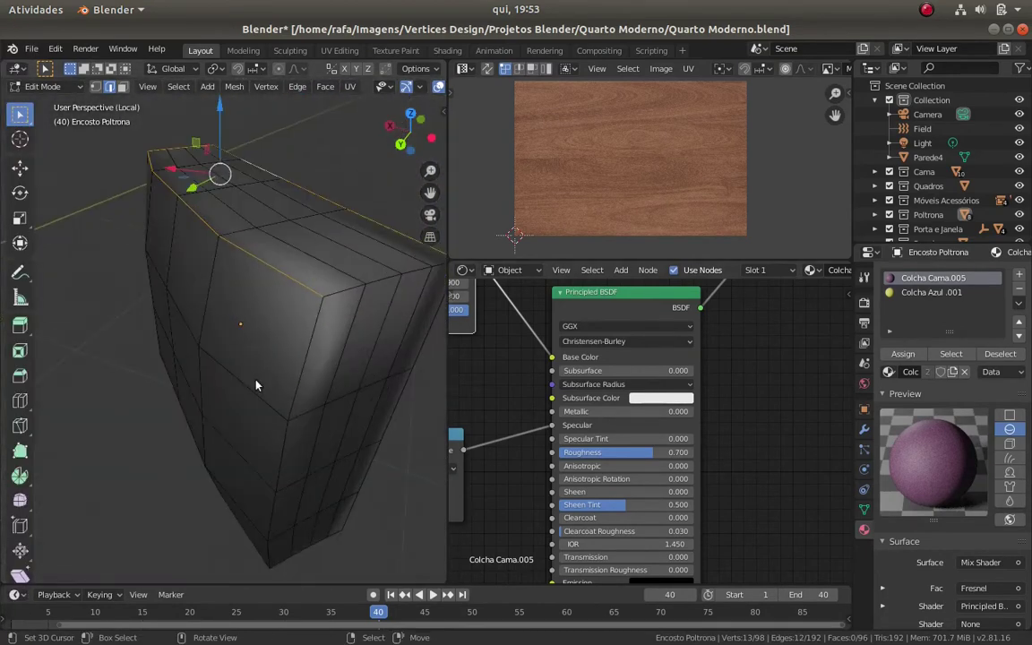
mouse_move(254, 387)
middle_mouse_down()
mouse_move(309, 307)
mouse_move(179, 387)
mouse_move(231, 417)
middle_mouse_up()
key("a")
key("u")
left_click(271, 421)
key("Tab")
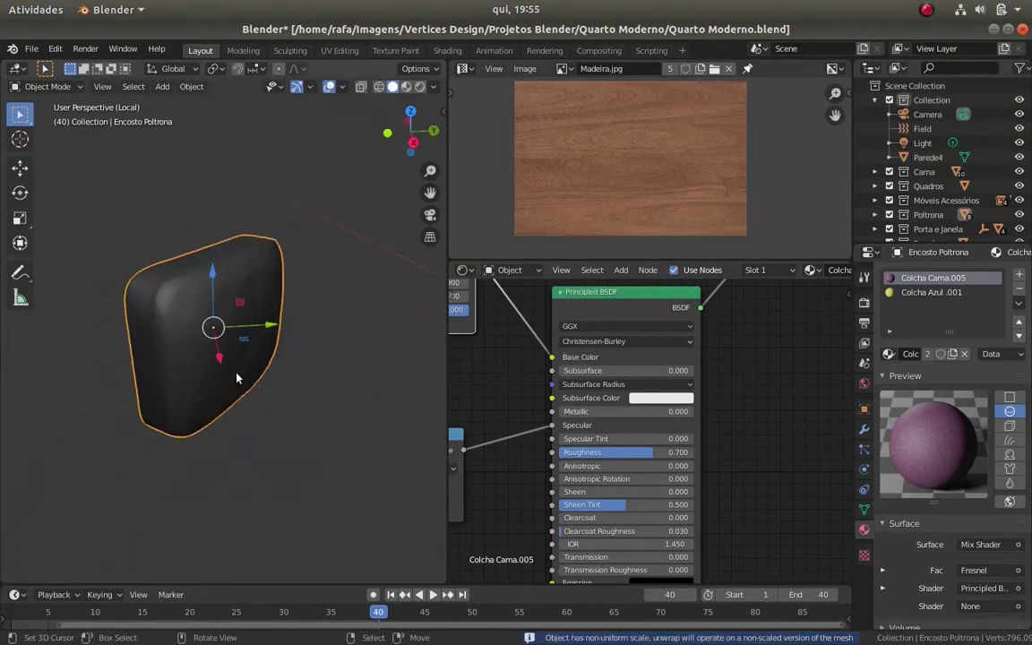
middle_click_drag(269, 358, 295, 368)
key("Tab")
Isolate the seat cushion, unwrap its UVs and reposition the UV islands
key("Tab")
key("KP_Divide")
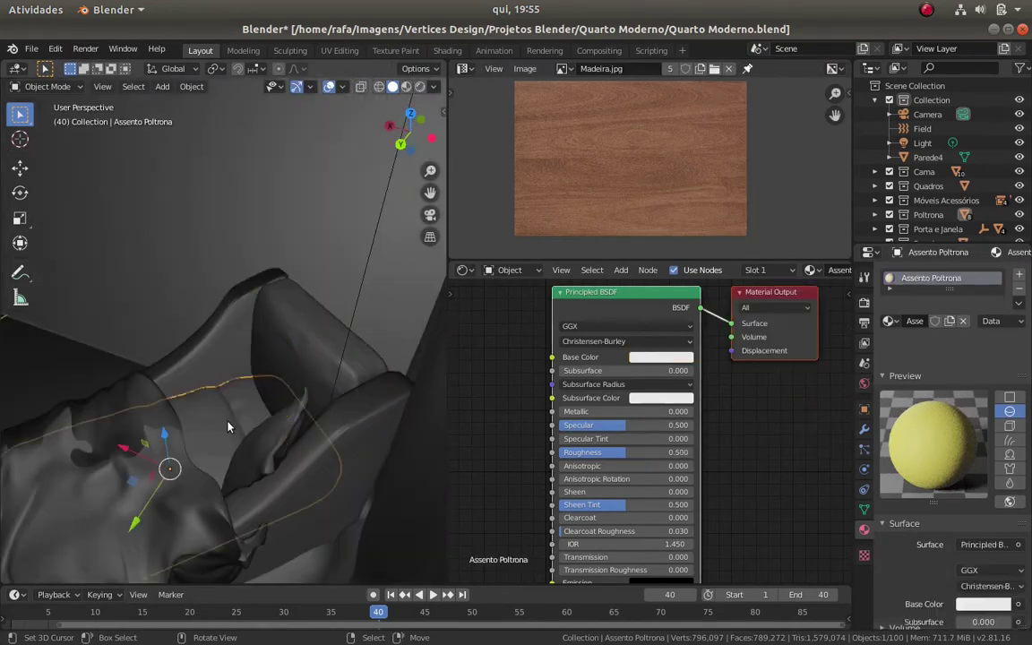
left_click(204, 378)
key("KP_Divide")
key("Tab")
left_click(176, 385, "alt")
mouse_move(176, 385)
middle_mouse_down()
mouse_move(168, 417)
mouse_move(207, 413)
mouse_move(229, 367)
mouse_move(196, 461)
mouse_move(296, 407)
middle_mouse_up()
key("a")
key("u")
left_click(242, 215)
scroll(593, 153, "up", 2)
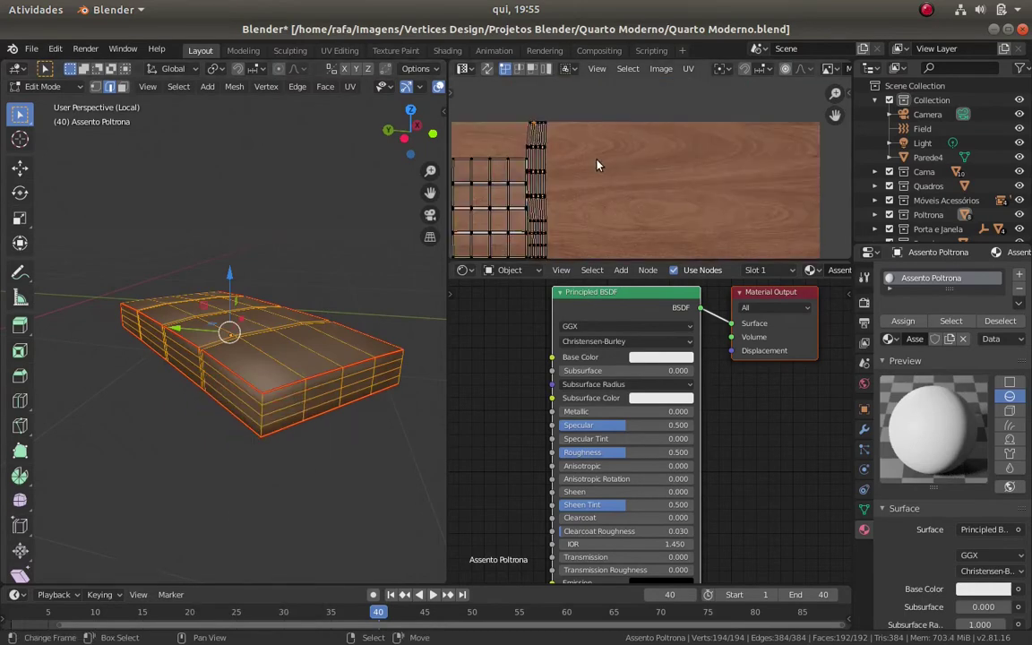
key("g")
left_click(561, 181)
scroll(561, 181, "down", 2)
Restore the full room and select both cushions to share the Colcha Azul .001 fabric materials
key("Tab")
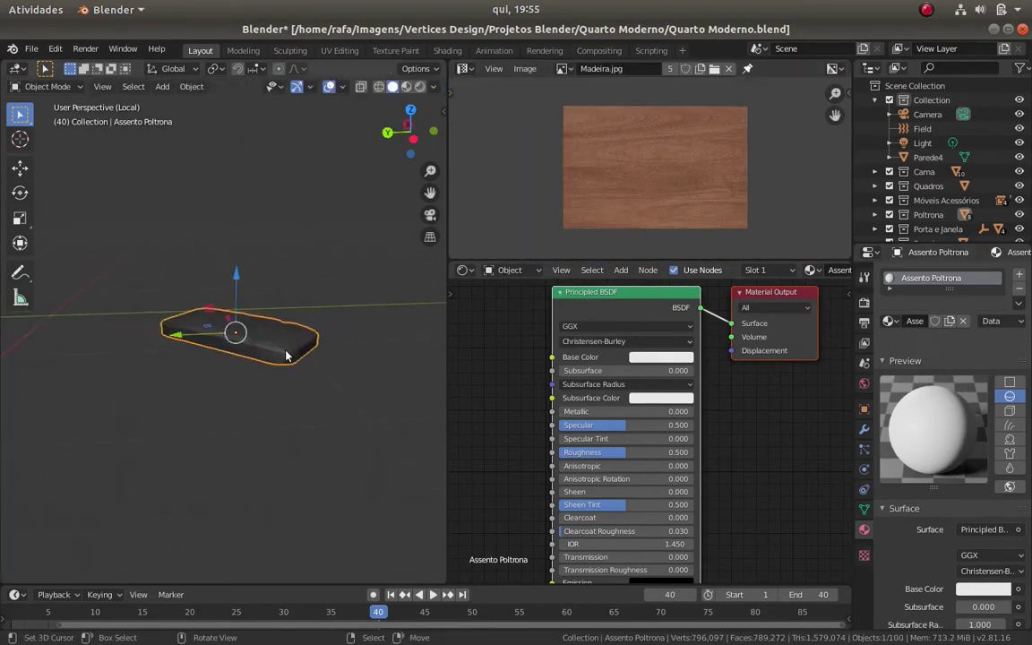
key("KP_Divide")
key("Tab")
left_click(932, 292)
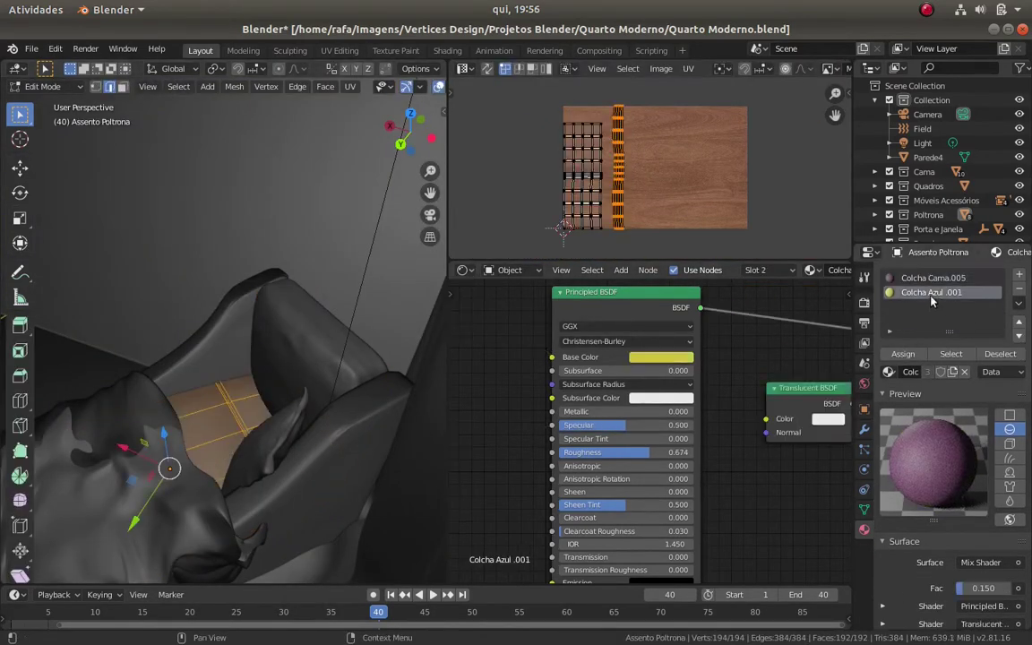
middle_click_drag(269, 403, 320, 399)
key("Tab")
left_click(179, 377, "shift")
key("ctrl+l")
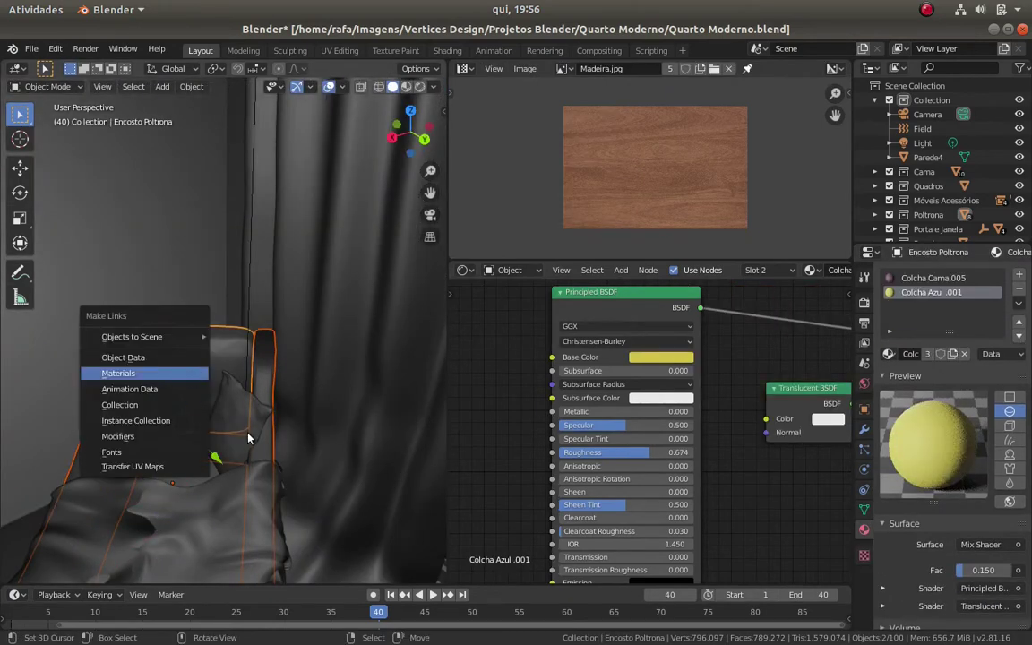
Link the fabric materials between the cushions, then isolate the armchair side frame for mesh editing
left_click(107, 376)
key("KP_Divide")
mouse_move(93, 377)
middle_mouse_down()
mouse_move(276, 341)
mouse_move(222, 406)
mouse_move(330, 369)
mouse_move(221, 395)
mouse_move(248, 502)
mouse_move(85, 454)
mouse_move(127, 399)
mouse_move(207, 436)
mouse_move(314, 359)
middle_mouse_up()
key("Tab")
key("alt+a")
Select four edge loops around the side frame's curved side and front
left_click(329, 368, "alt")
left_click(85, 454, "alt+shift")
scroll(314, 360, "down", 3)
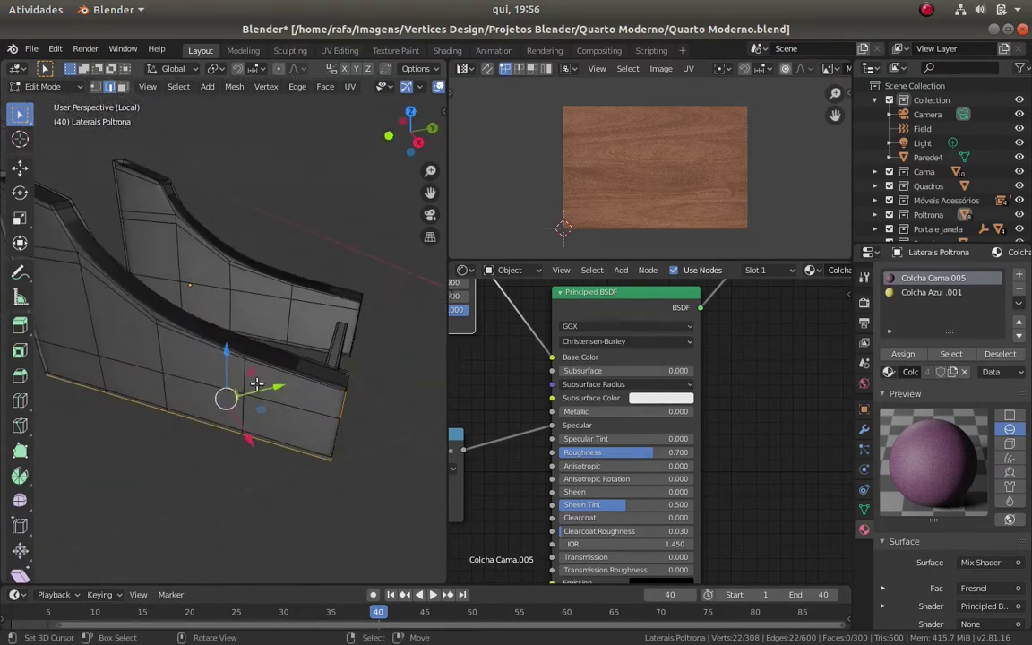
mouse_move(316, 417)
middle_mouse_down()
mouse_move(271, 421)
mouse_move(293, 380)
mouse_move(272, 387)
mouse_move(269, 499)
mouse_move(187, 404)
middle_mouse_up()
left_click(270, 498, "alt+shift")
left_click(186, 405, "alt+shift")
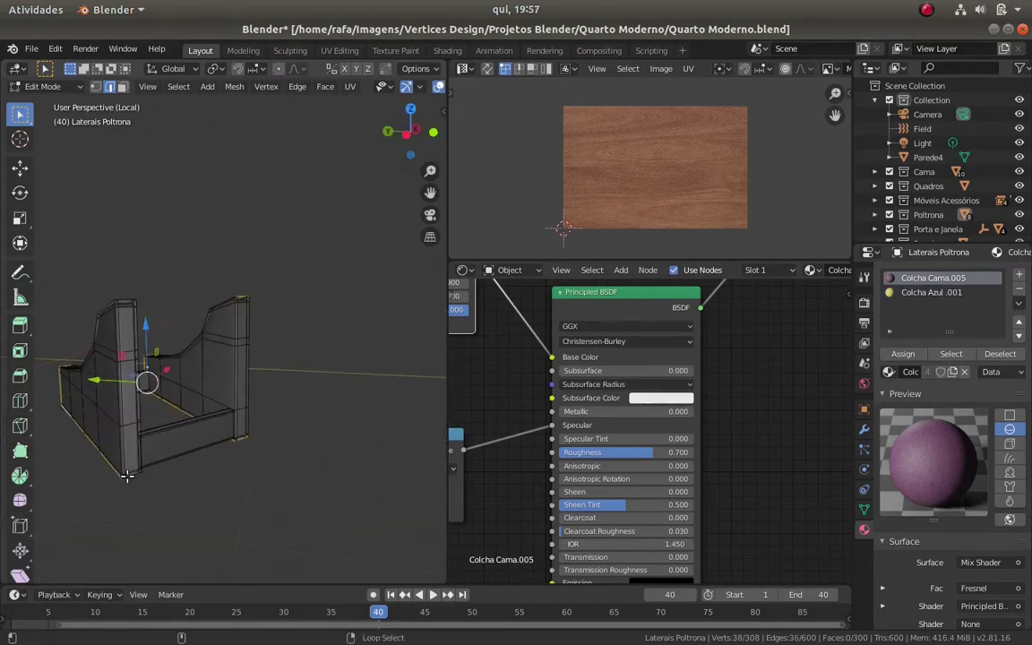
scroll(126, 476, "up", 3)
mouse_move(150, 469)
middle_mouse_down()
mouse_move(223, 466)
mouse_move(108, 352)
mouse_move(230, 445)
middle_mouse_up()
scroll(223, 466, "down", 3)
scroll(229, 446, "up", 3)
Select the whole side frame mesh and unwrap its UVs
key("a")
key("u")
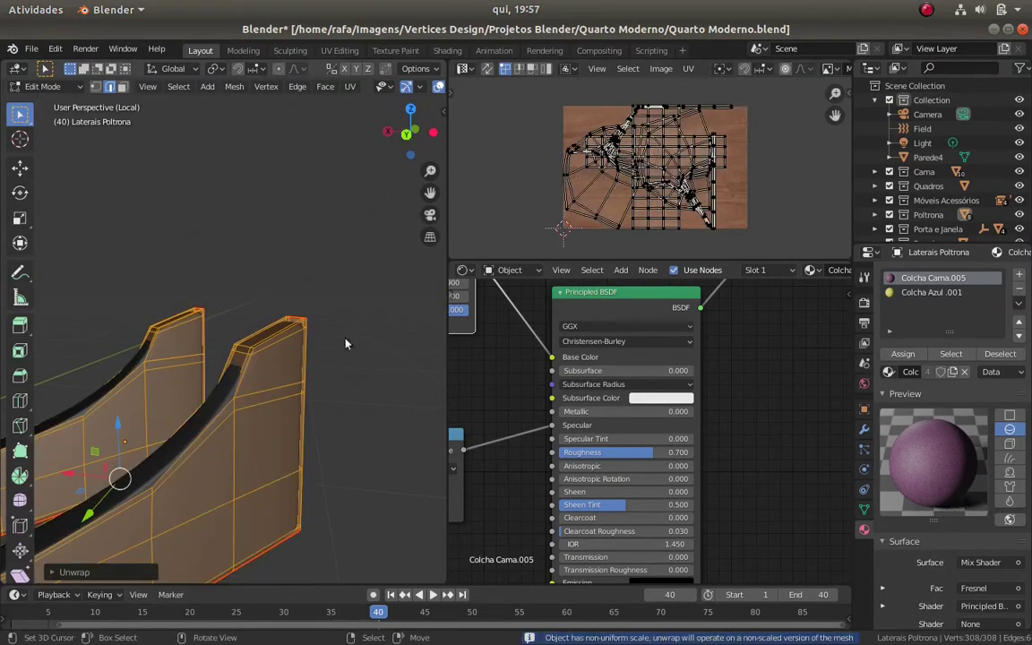
scroll(310, 304, "down", 3)
key("alt+a")
scroll(288, 344, "up", 3)
middle_click_drag(288, 344, 232, 381)
scroll(245, 427, "up", 3)
middle_click_drag(245, 426, 300, 334)
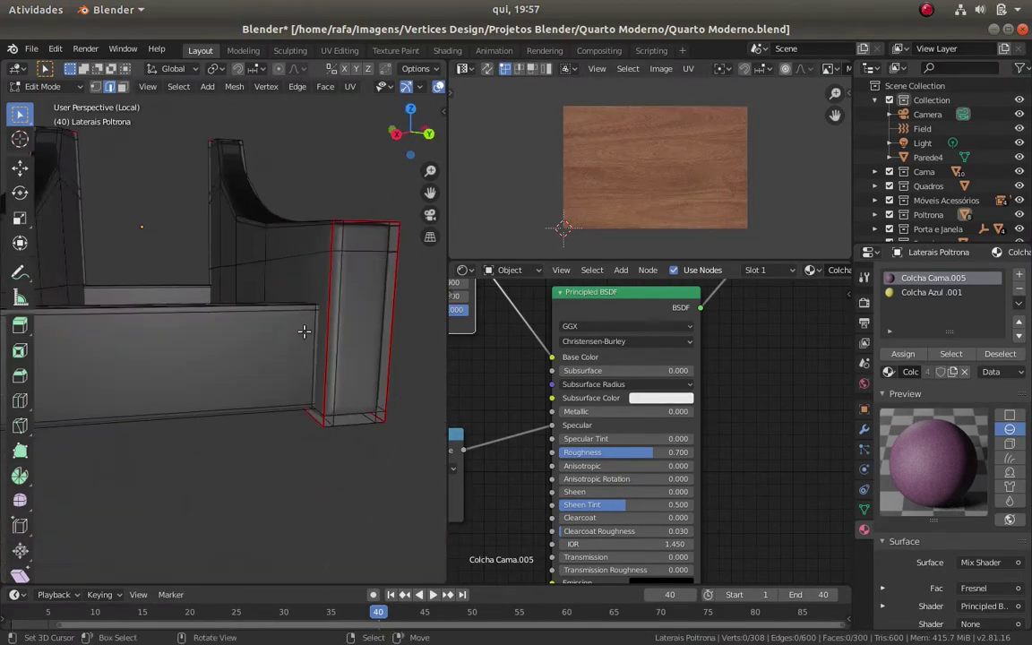
Select the front bar's edge loops in X-ray view, including hidden edges
left_click(287, 330, "alt")
key("alt+z")
key("alt+z")
mouse_move(364, 396)
middle_mouse_down()
mouse_move(177, 406)
mouse_move(266, 373)
mouse_move(189, 415)
mouse_move(224, 386)
middle_mouse_up()
key("alt+z")
scroll(288, 491, "down", 2)
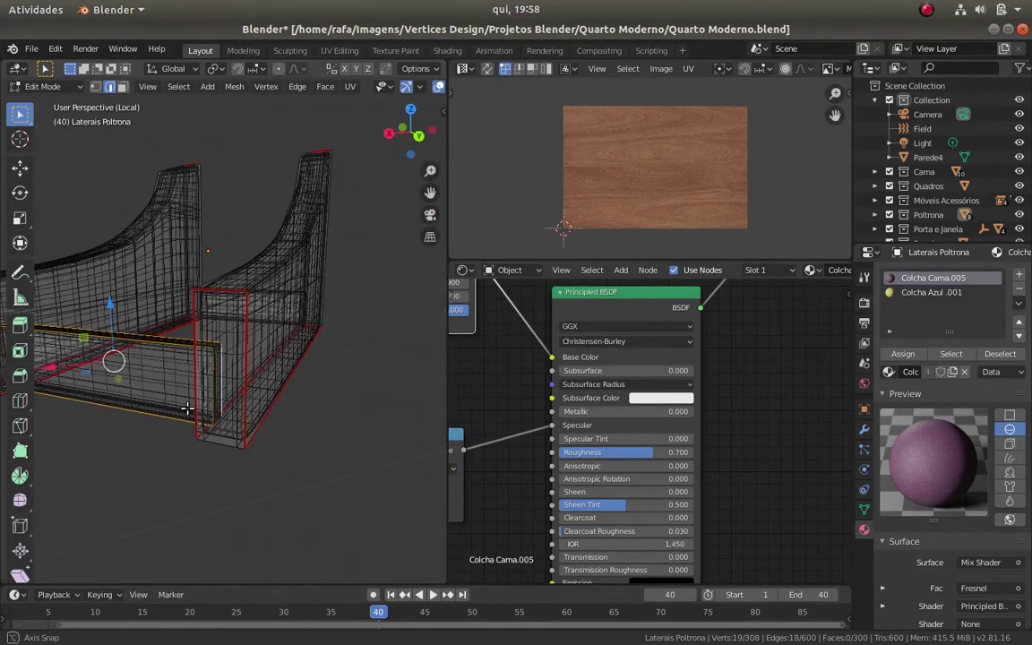
left_click(224, 375, "alt+shift")
scroll(224, 385, "up", 3)
scroll(245, 408, "down", 3)
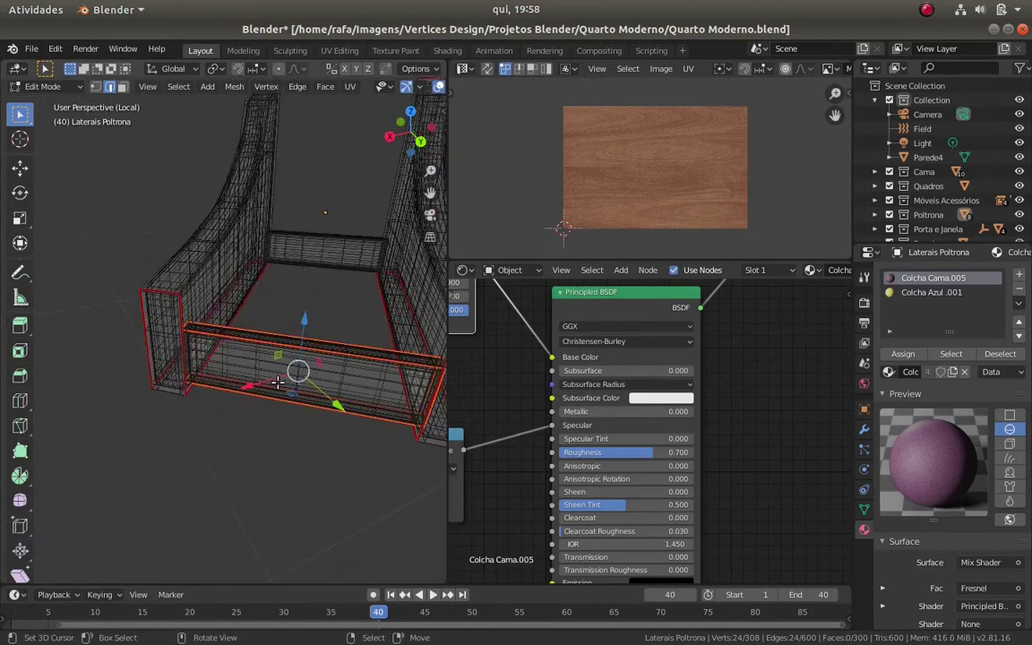
Return to solid display, pick the Colcha Azul .001 slot, and bring back the whole room
key("Tab")
mouse_move(277, 382)
middle_mouse_down()
mouse_move(221, 368)
mouse_move(283, 341)
mouse_move(238, 350)
middle_mouse_up()
key("alt+z")
key("Tab")
key("alt+z")
left_click(932, 293)
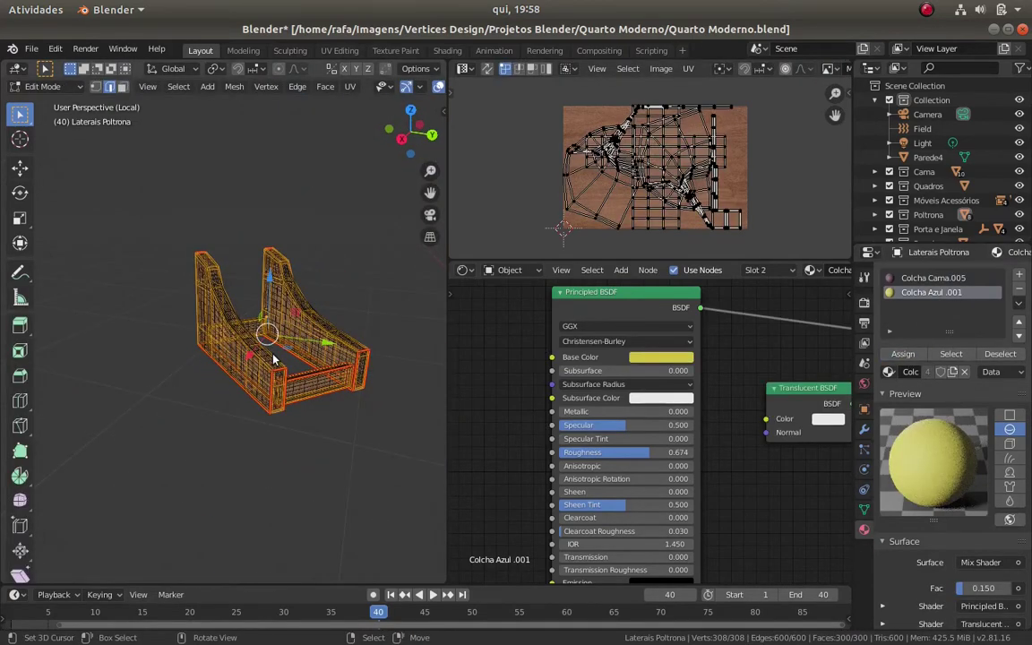
key("Tab")
key("KP_Divide")
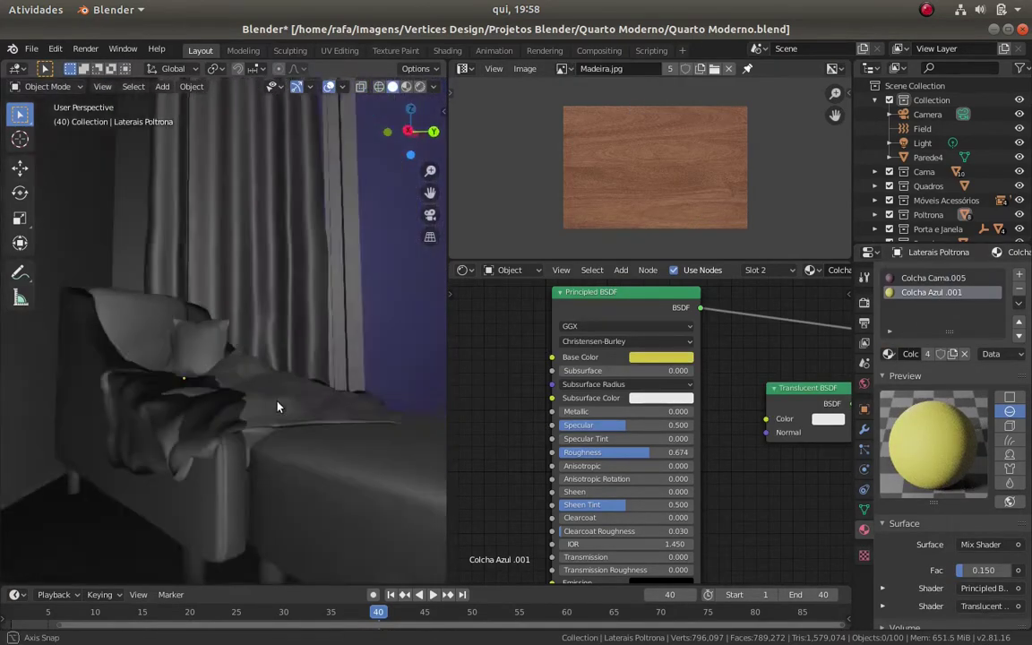
mouse_move(277, 407)
middle_mouse_down()
mouse_move(217, 460)
mouse_move(205, 342)
mouse_move(193, 357)
mouse_move(299, 340)
mouse_move(277, 358)
mouse_move(363, 261)
mouse_move(346, 212)
mouse_move(136, 346)
middle_mouse_up()
Isolate the armchair pillow in Local view and enter Edit Mode
left_click(205, 343)
left_click(346, 212)
left_click(96, 343)
scroll(588, 459, "down", 3)
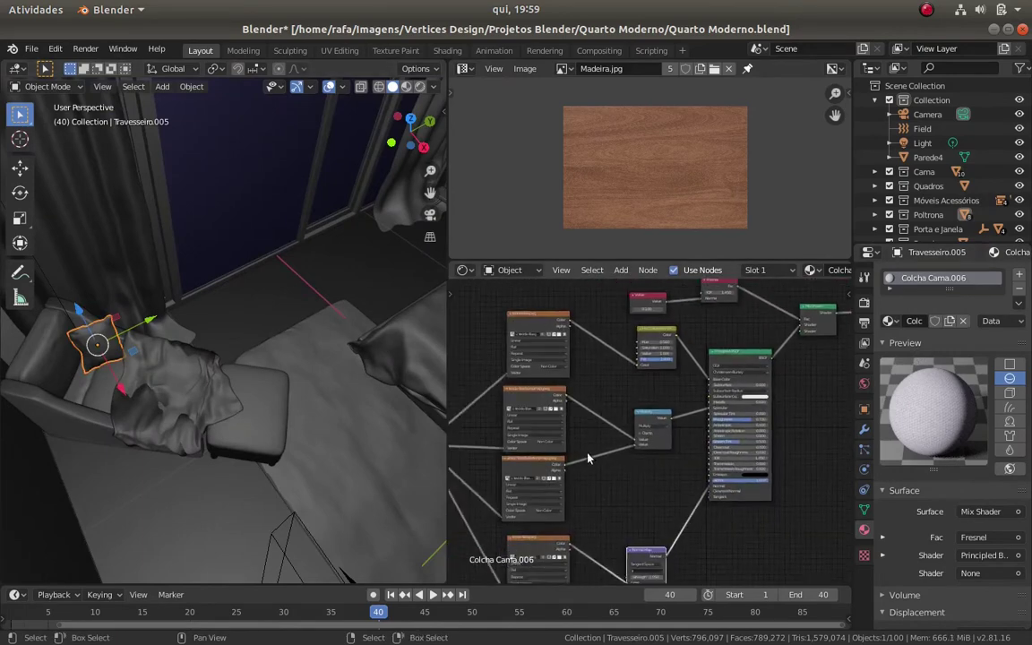
scroll(588, 459, "up", 3)
scroll(123, 351, "up", 3)
key("KP_Divide")
key("Tab")
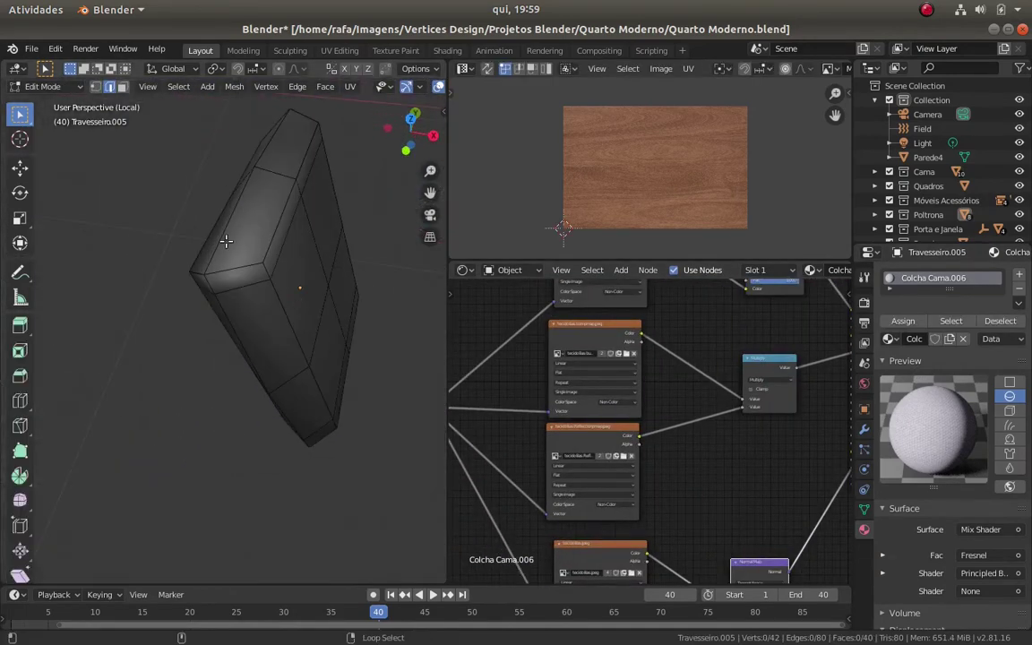
Mark the pillow's top front edges as seams and unwrap its UVs
left_click(209, 283)
middle_click_drag(209, 282, 283, 262)
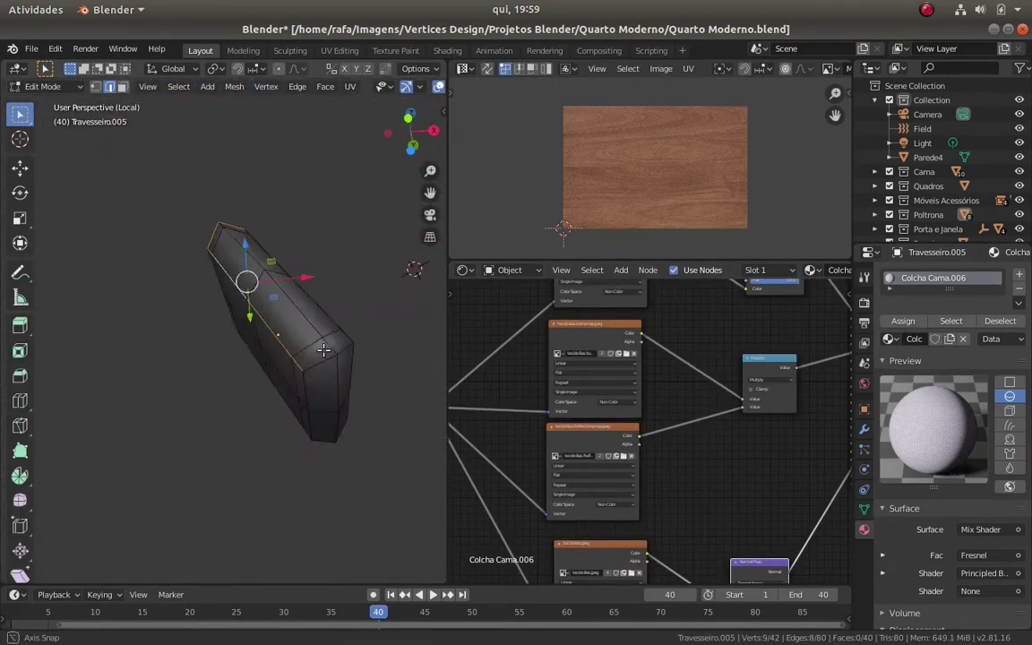
mouse_move(265, 404)
middle_mouse_down()
mouse_move(267, 333)
mouse_move(232, 398)
mouse_move(269, 390)
middle_mouse_up()
key("ctrl+e")
left_click(193, 422)
key("a")
key("u")
left_click(279, 425)
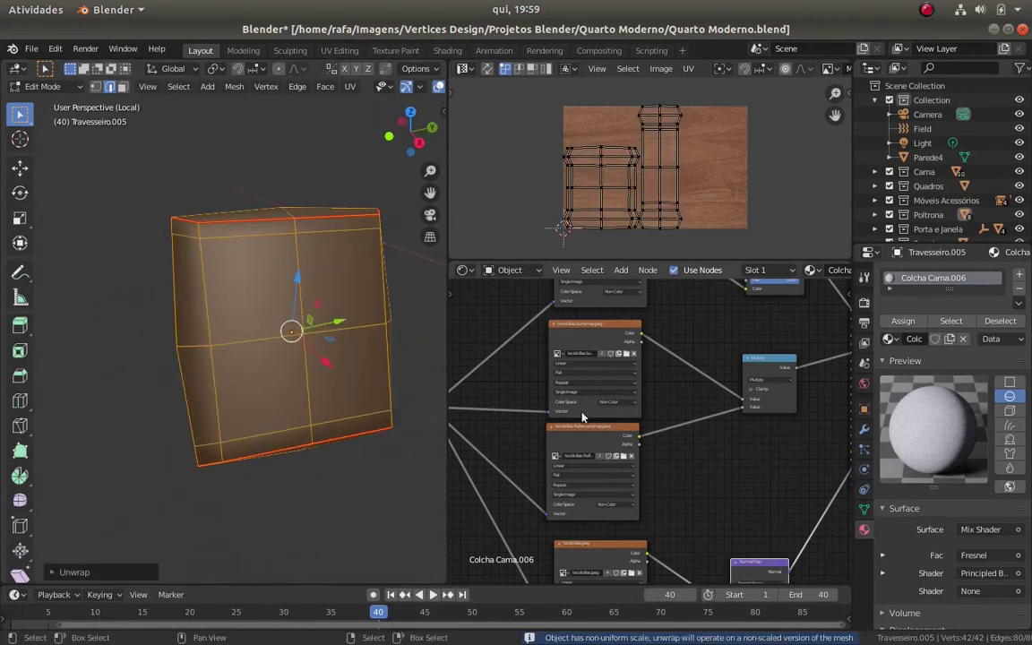
Load the colourful fabric_textile_pattern image from the Estampado folder into the Image Texture node
scroll(523, 370, "up", 3)
left_click(643, 324)
left_click(717, 237)
left_click(384, 185)
double_click(596, 253)
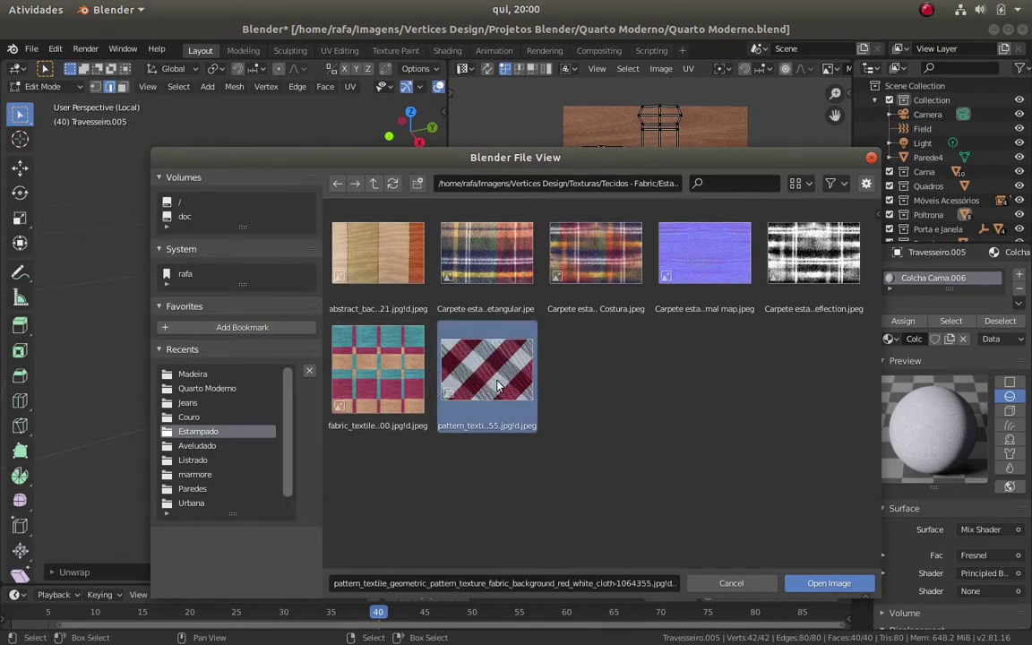
double_click(391, 377)
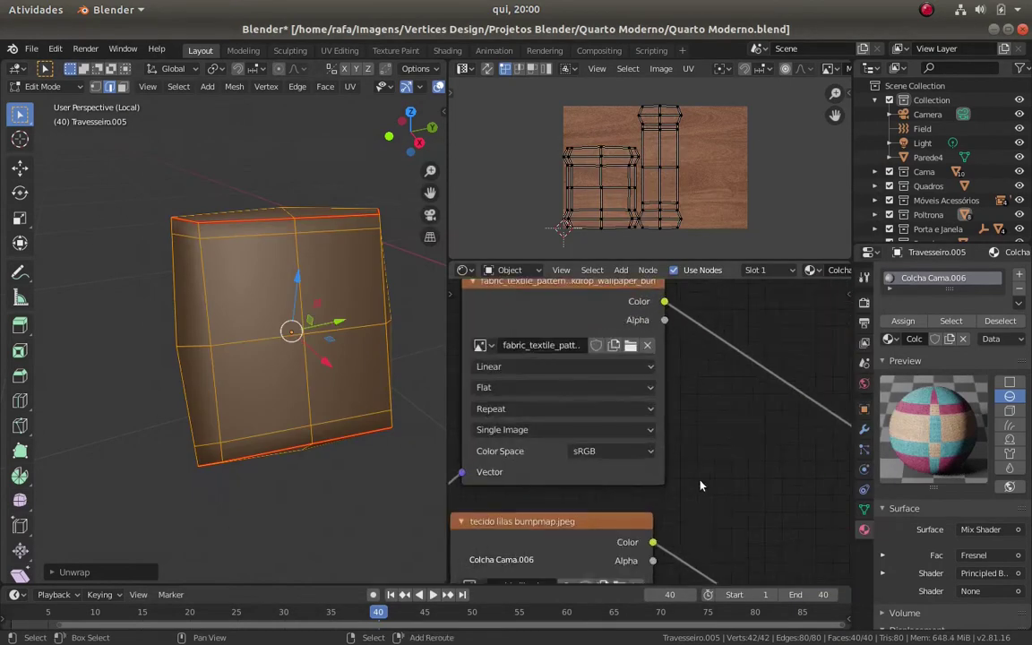
scroll(630, 432, "down", 3)
Open the fabric_textile_pattern image in GIMP from the file manager
key("alt+Tab")
key("ctrl+Page_Down")
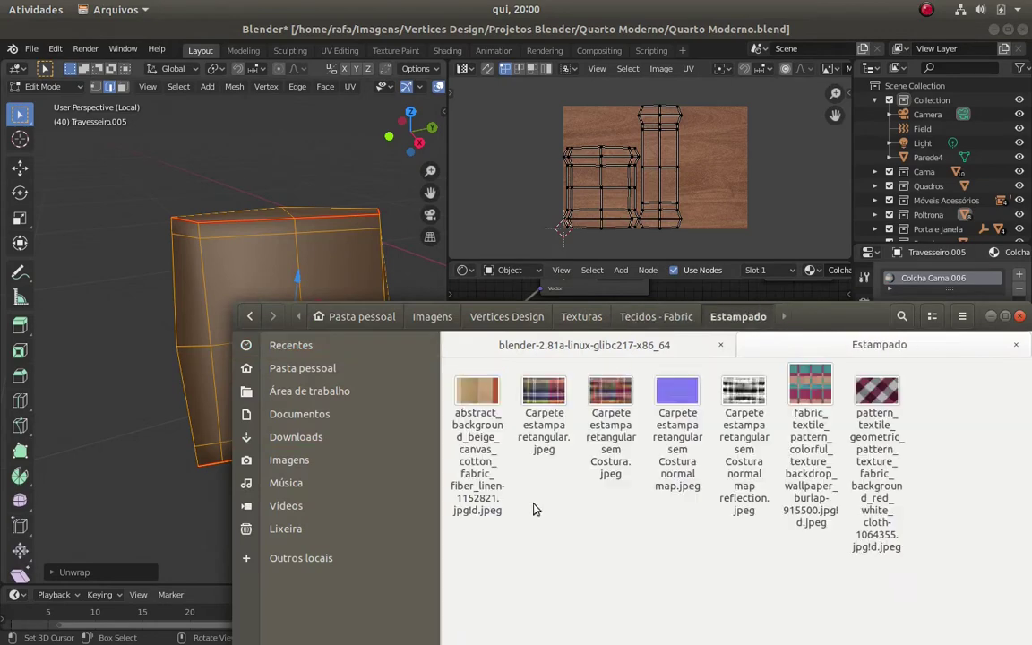
right_click(811, 403)
left_click(628, 423)
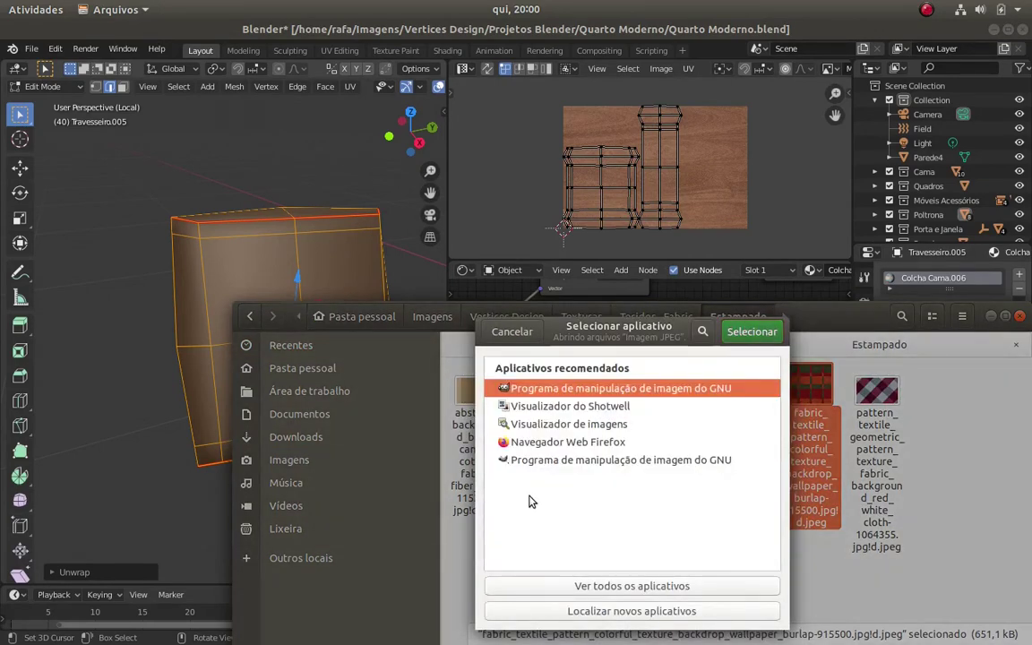
key("Return")
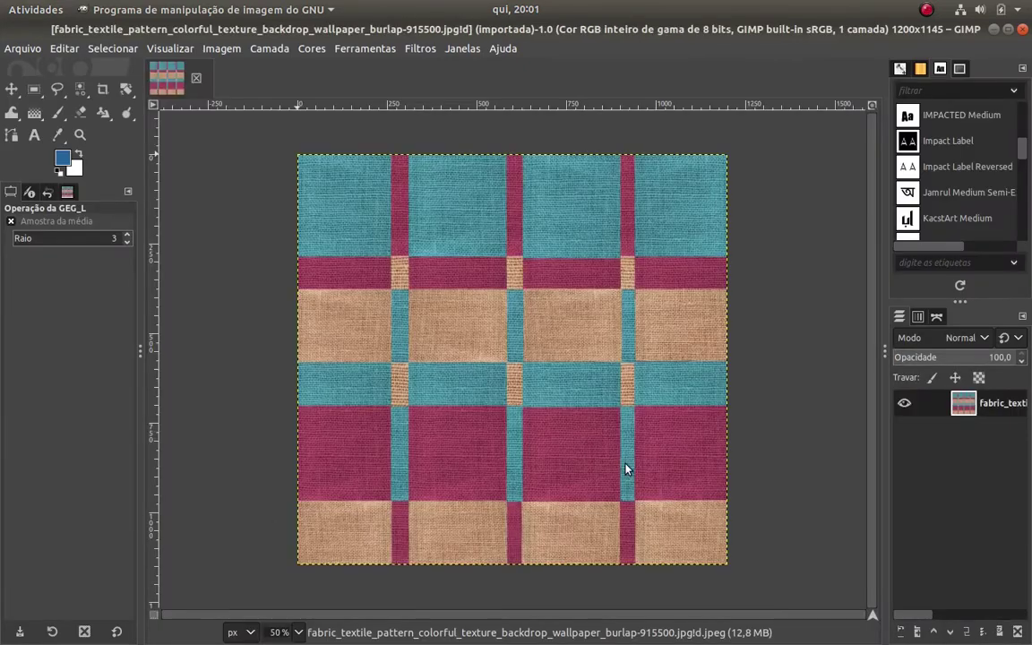
Convert the checked fabric image into a normal map with Filters > Generic > Normal Map
key("a")
left_click_drag(385, 296, 462, 348)
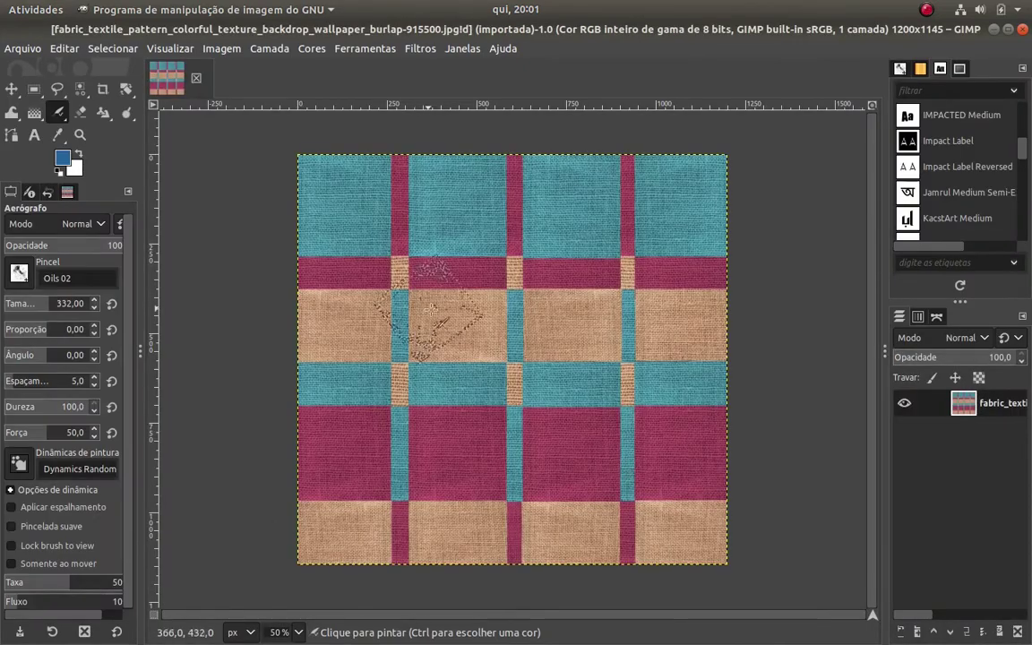
left_click(420, 48)
left_click(690, 297)
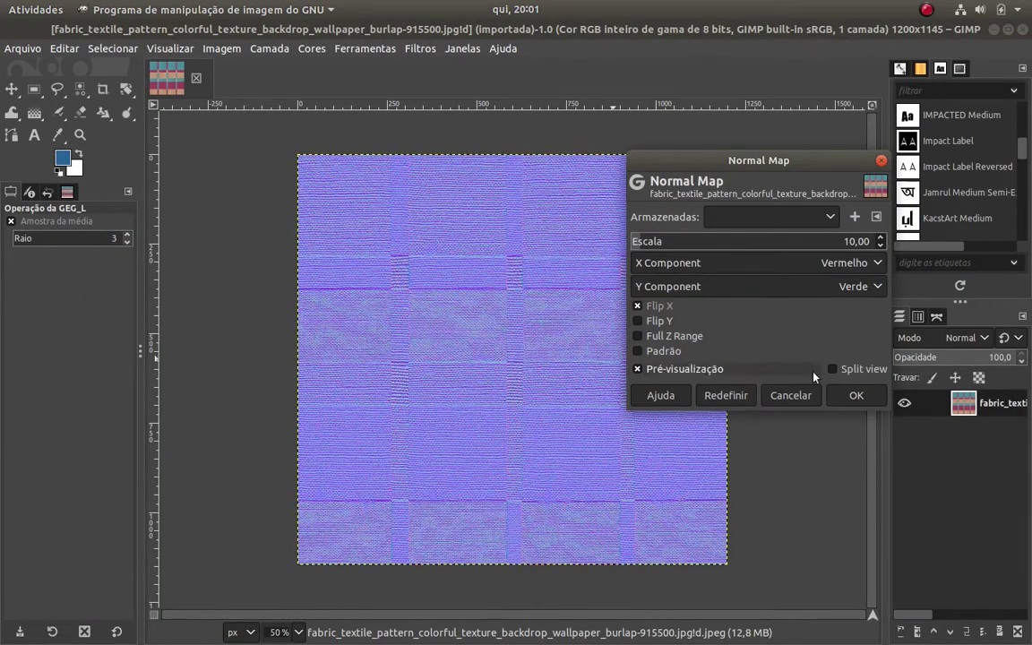
left_click(857, 395)
Export the result as fabric_textile_pattern_normalmap.jpeg
key("ctrl+shift+e")
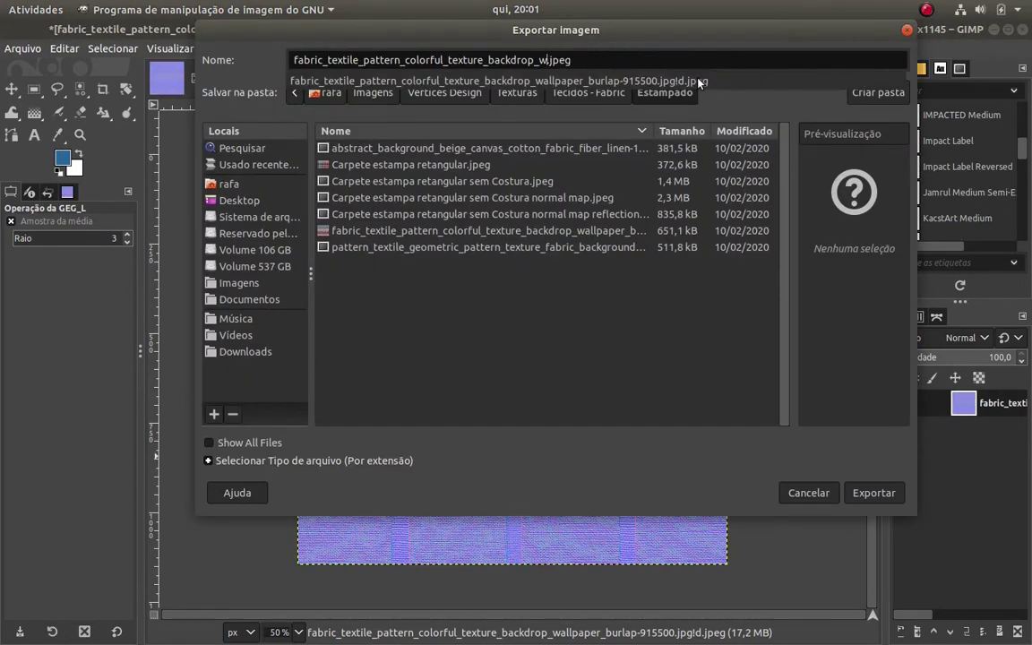
key("ctrl+BackSpace")
key("ctrl+BackSpace")
key("ctrl+BackSpace")
type("_normalmap")
key("Return")
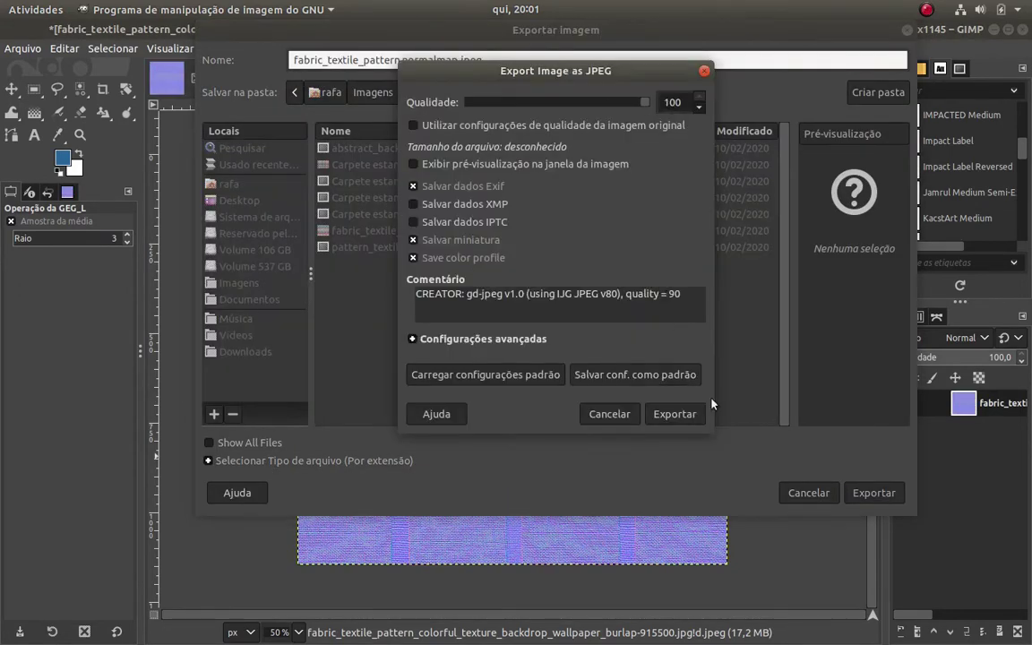
left_click(699, 413)
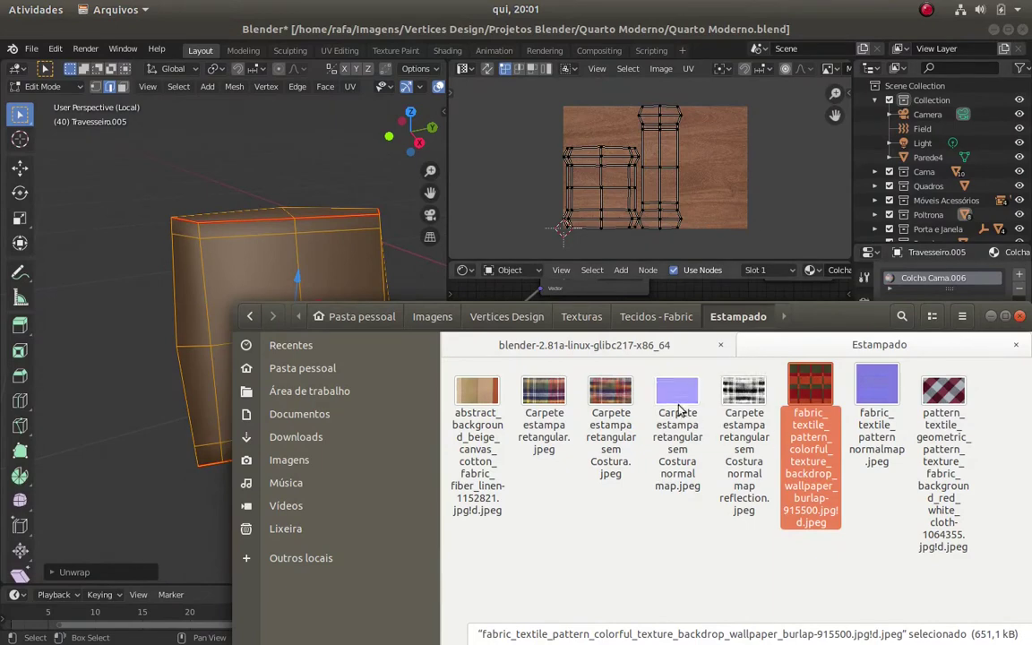
Load the fabric normal map into the bump Image Texture node with Non-Color data
left_click(575, 197)
left_click(626, 366)
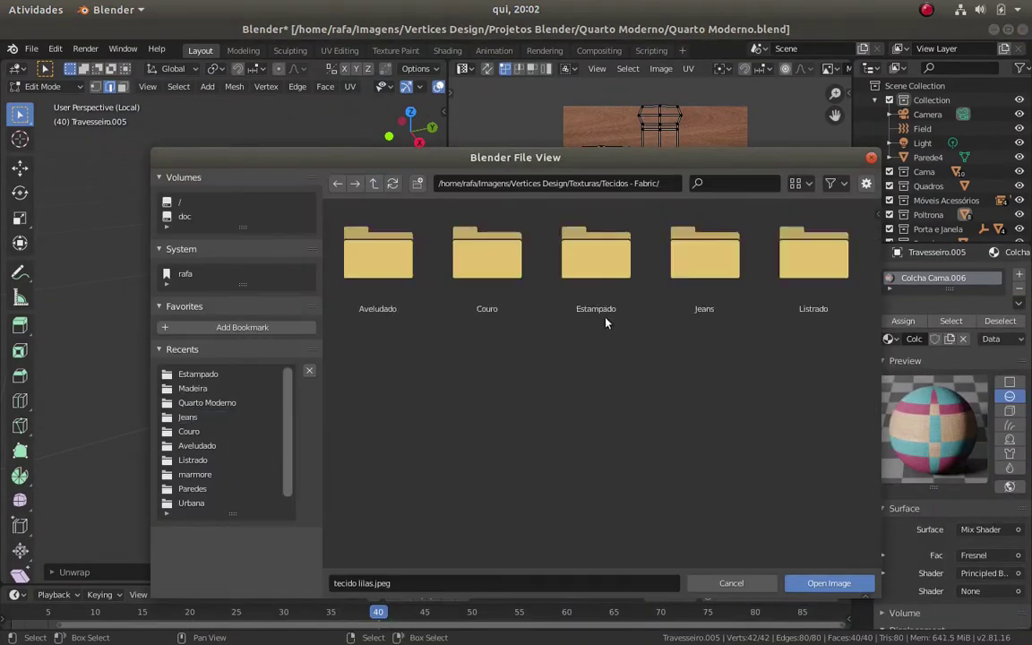
key("Escape")
left_click(644, 426)
scroll(645, 511, "down", 1)
middle_click_drag(791, 506, 645, 511)
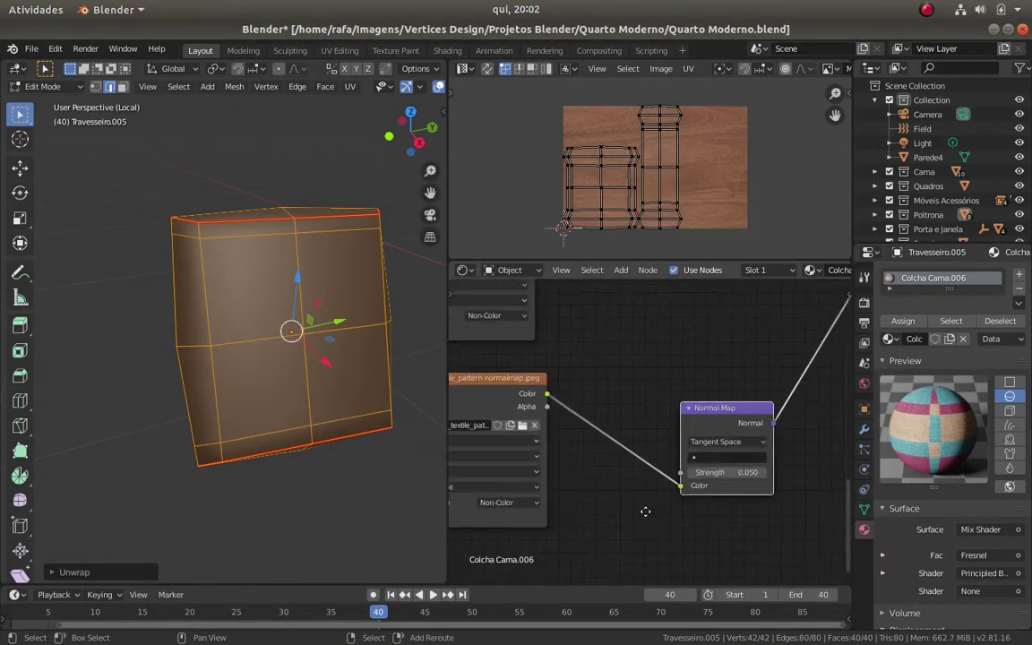
scroll(609, 455, "down", 2)
scroll(562, 436, "down", 2)
scroll(562, 437, "down", 1)
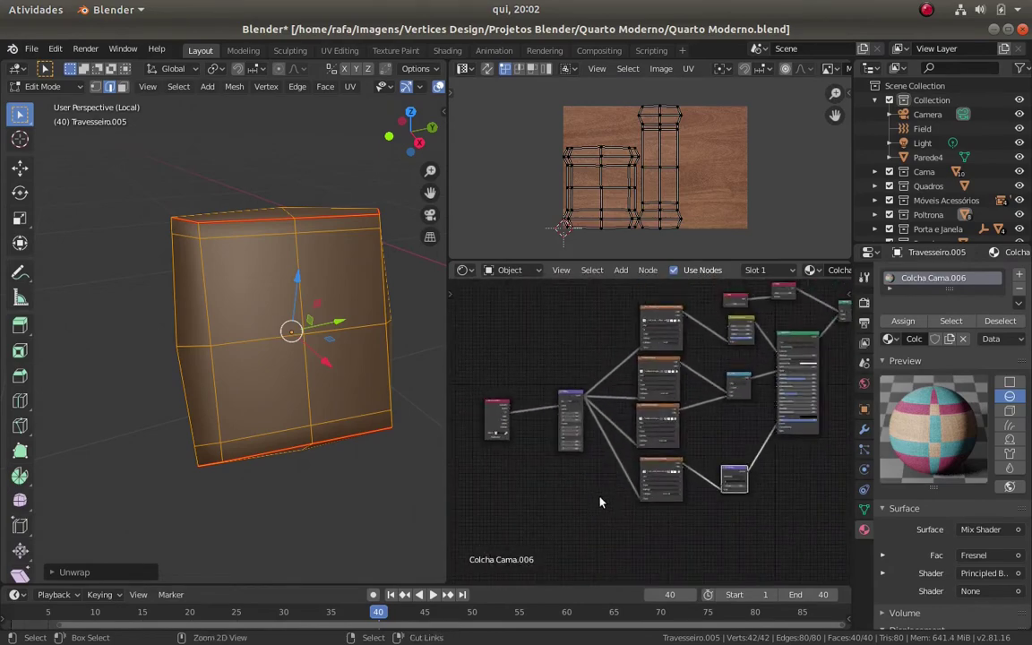
Save the blend file and check the textured pillow in Rendered view, then return to Solid
key("Tab")
key("ctrl+s")
key("z")
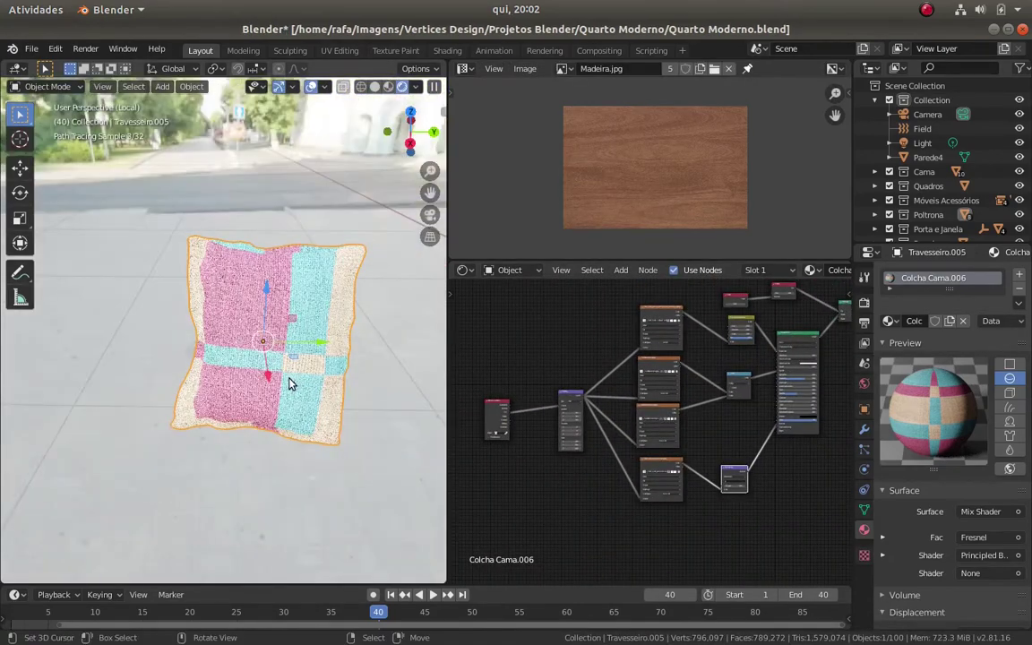
mouse_move(287, 343)
middle_mouse_down()
mouse_move(201, 380)
mouse_move(157, 336)
mouse_move(247, 334)
mouse_move(324, 373)
middle_mouse_up()
key("Tab")
key("Tab")
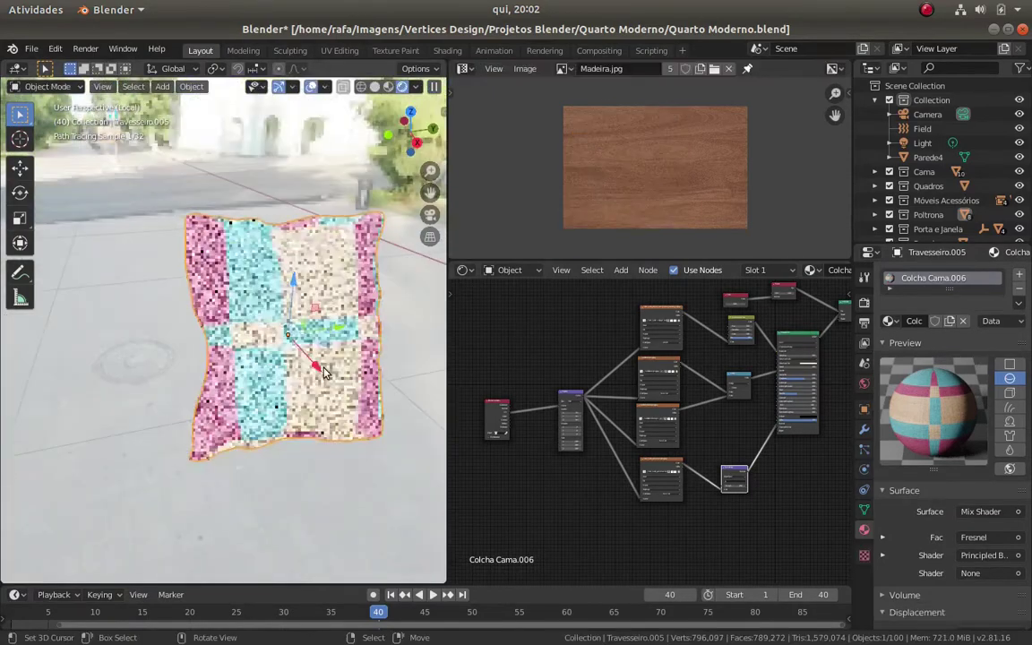
mouse_move(380, 343)
middle_mouse_down()
mouse_move(173, 346)
mouse_move(243, 355)
mouse_move(217, 287)
mouse_move(293, 251)
mouse_move(270, 346)
mouse_move(219, 364)
mouse_move(307, 306)
middle_mouse_up()
key("z")
Leave Local view and frame another pillow on the bed
key("KP_Divide")
left_click(372, 208)
key("KP_Decimal")
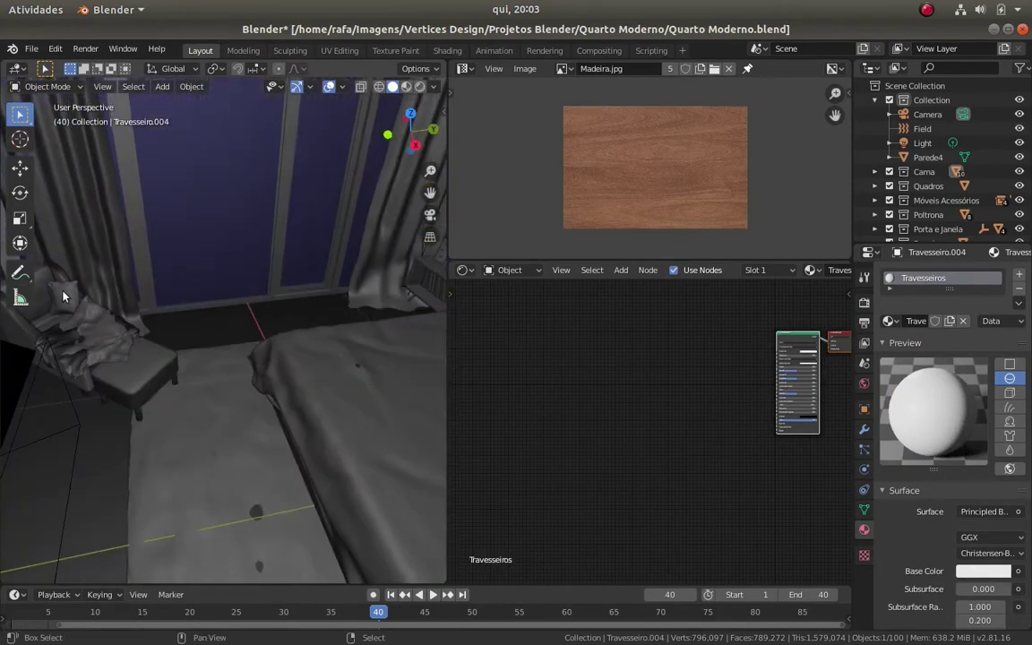
Separate one bed pillow from the pillow mesh into its own object
left_click(306, 305)
key("KP_Decimal")
scroll(307, 305, "down", 5)
left_click(322, 266)
key("Tab")
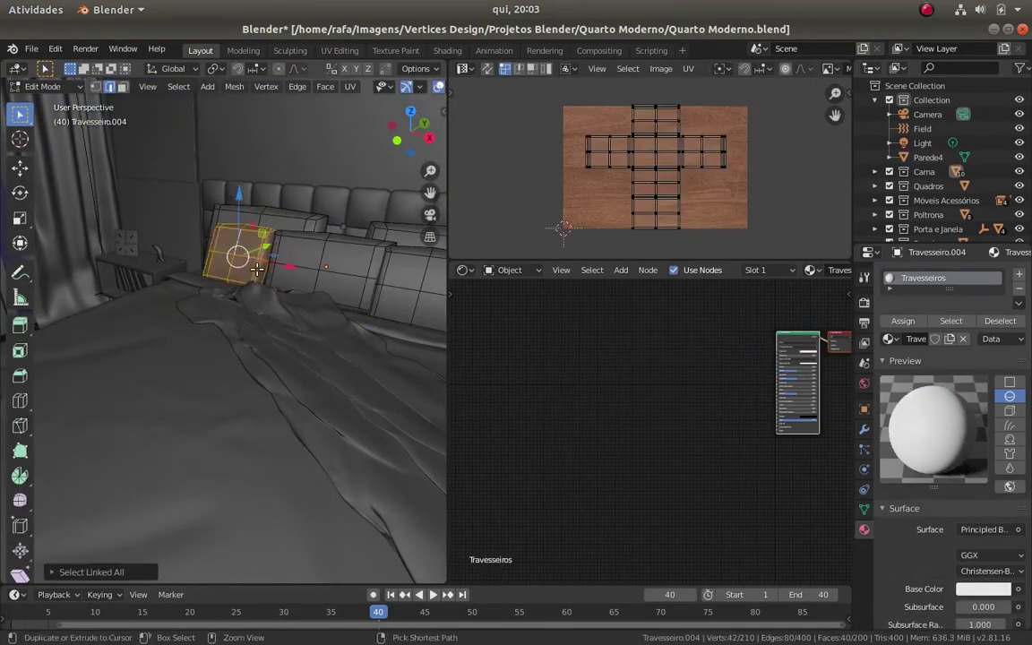
middle_click_drag(322, 266, 372, 272)
key("p")
left_click(296, 325)
key("Tab")
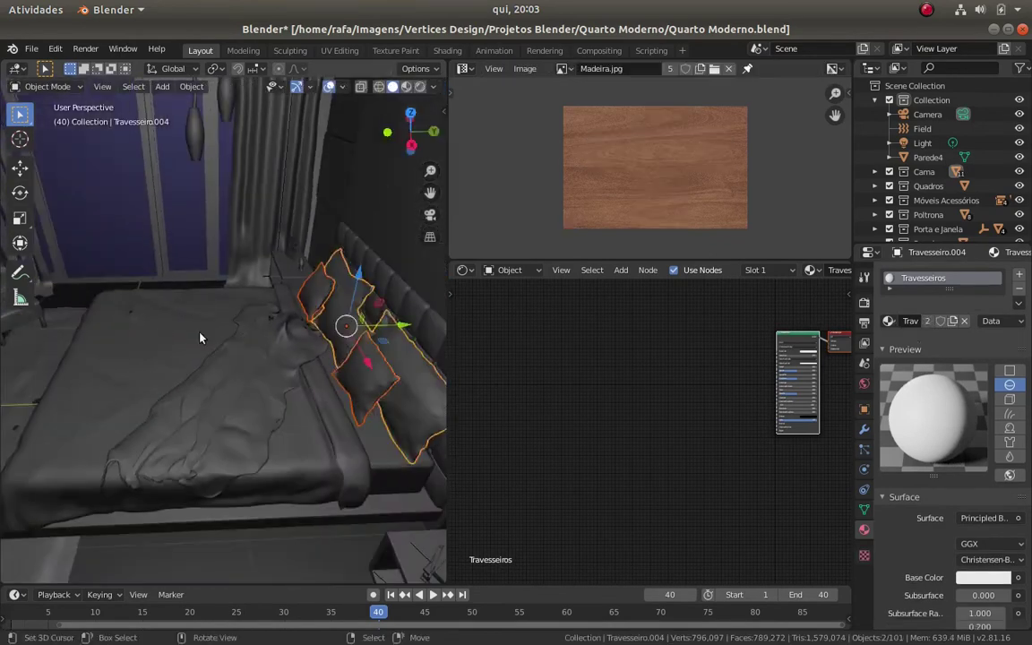
Set the split-off pillow's origin to its geometry
mouse_move(341, 322)
middle_mouse_down()
mouse_move(299, 297)
mouse_move(112, 283)
middle_mouse_up()
left_click(112, 283)
key("ctrl+shift+alt+c")
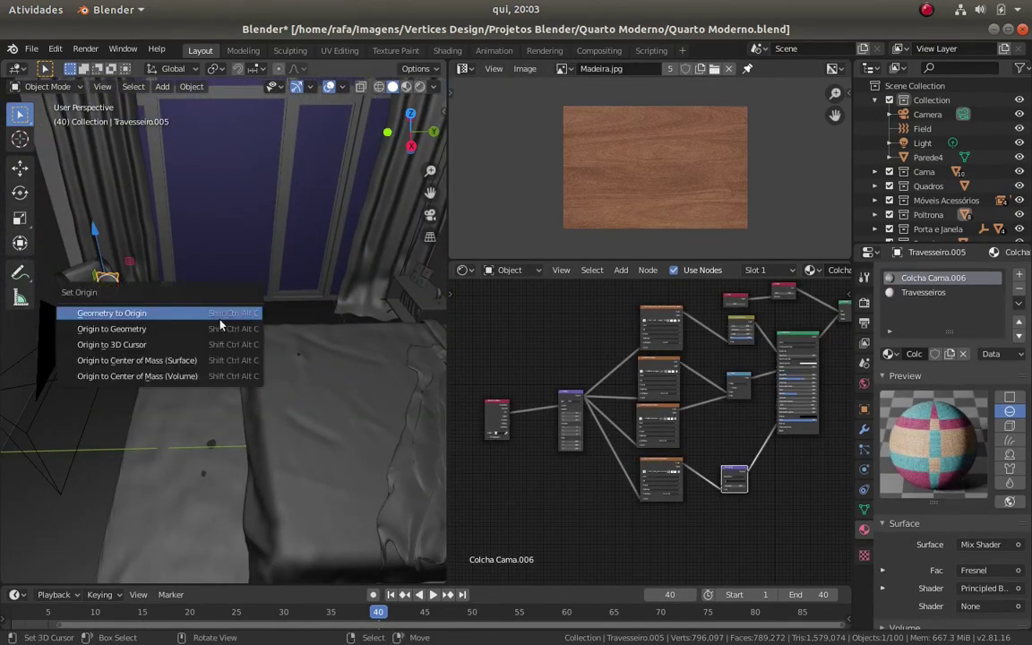
left_click(143, 324)
mouse_move(143, 325)
middle_mouse_down()
mouse_move(269, 296)
mouse_move(225, 347)
mouse_move(134, 269)
mouse_move(161, 267)
middle_mouse_up()
key("Tab")
Give pillow Travesseiro.000 the Colcha Cama.006 material alongside Travesseiros.001
left_click(903, 354)
scroll(543, 397, "up", 2)
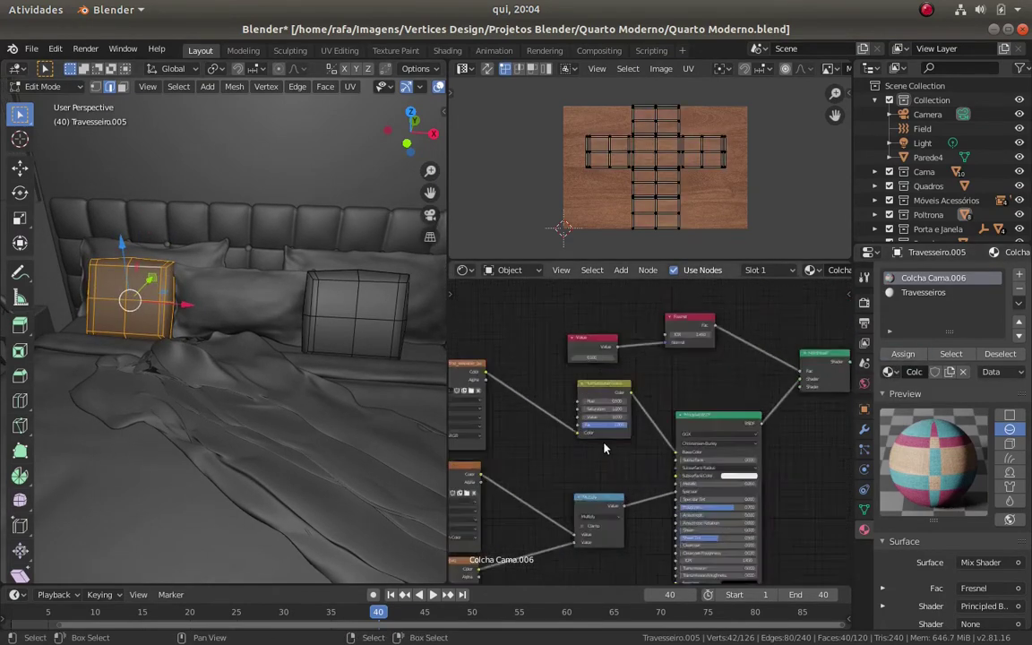
scroll(543, 397, "up", 3)
key("Tab")
key("Tab")
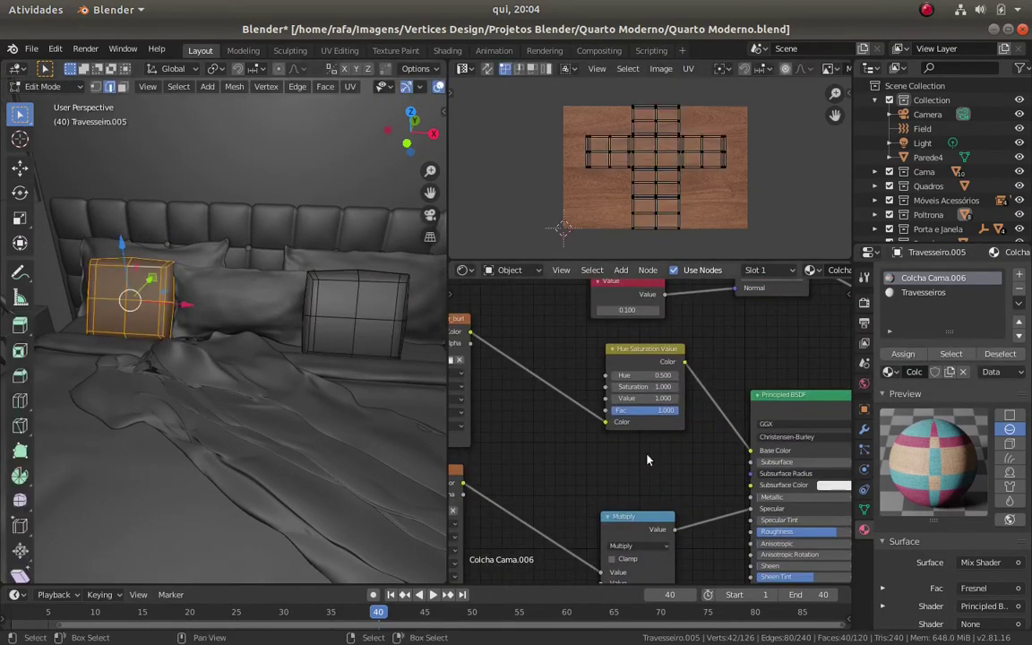
left_click(923, 293)
middle_click_drag(619, 344, 479, 398)
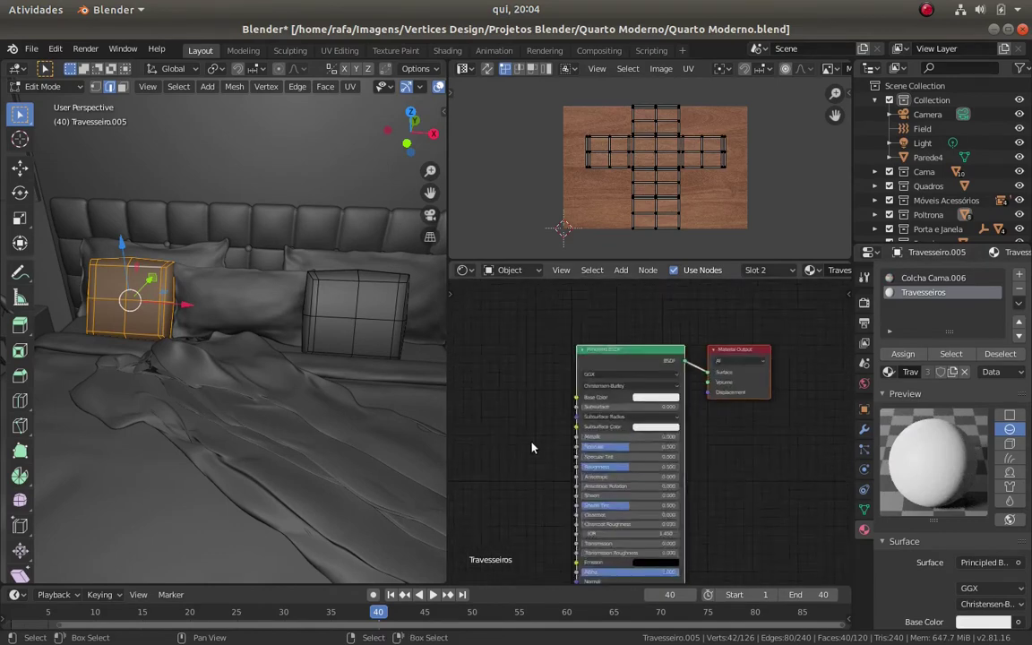
scroll(502, 403, "up", 1)
middle_click_drag(161, 355, 172, 354)
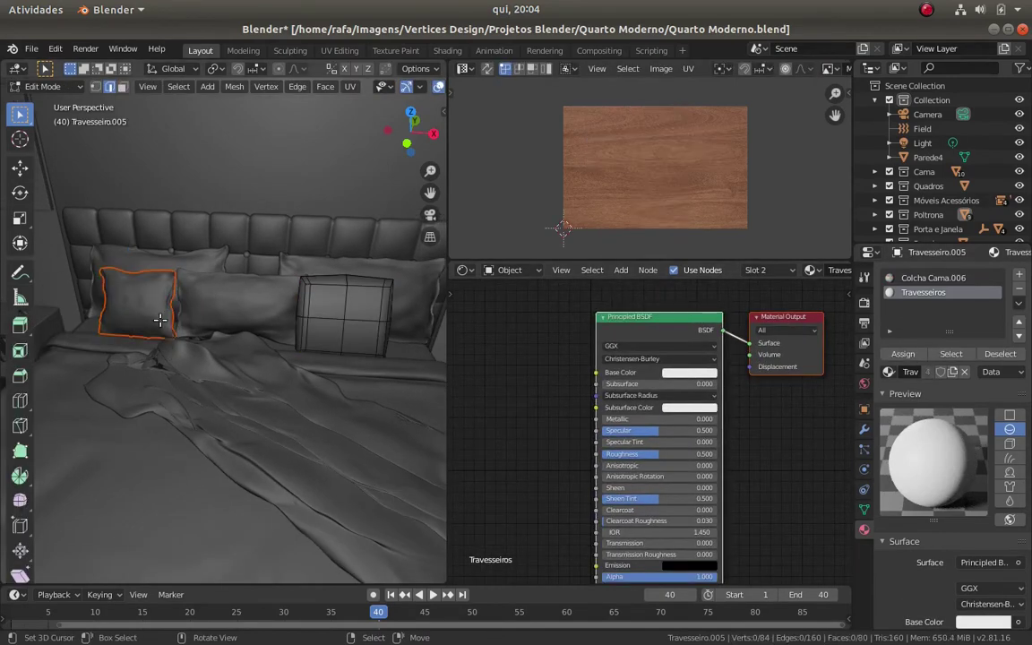
key("Tab")
key("Tab")
Lower the fabric texture's Value to 0.400 and reduce its Saturation
scroll(576, 465, "up", 2)
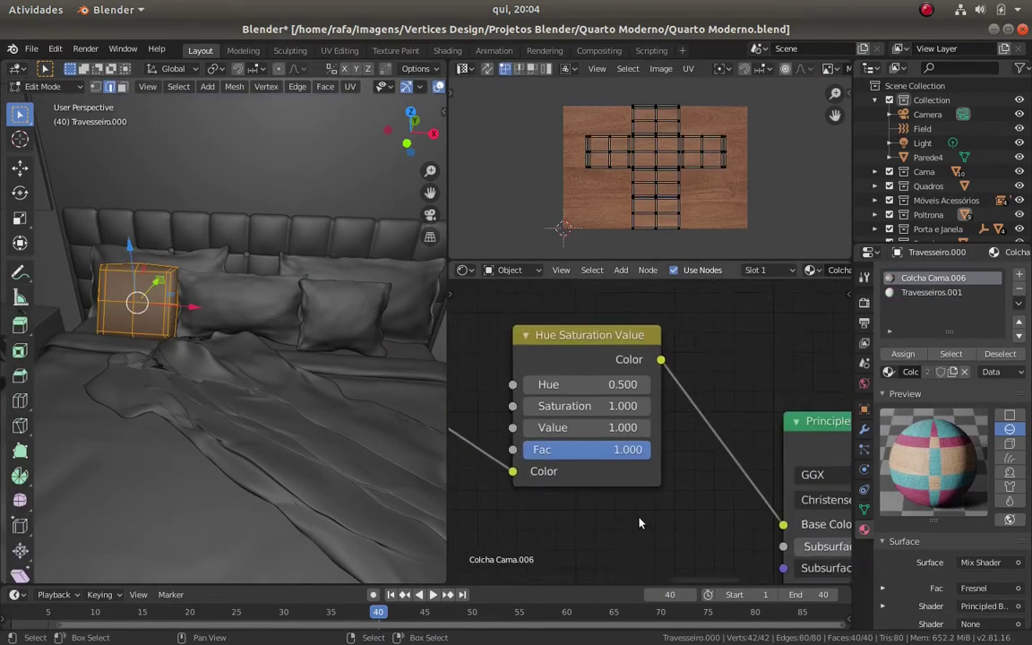
scroll(567, 437, "down", 2)
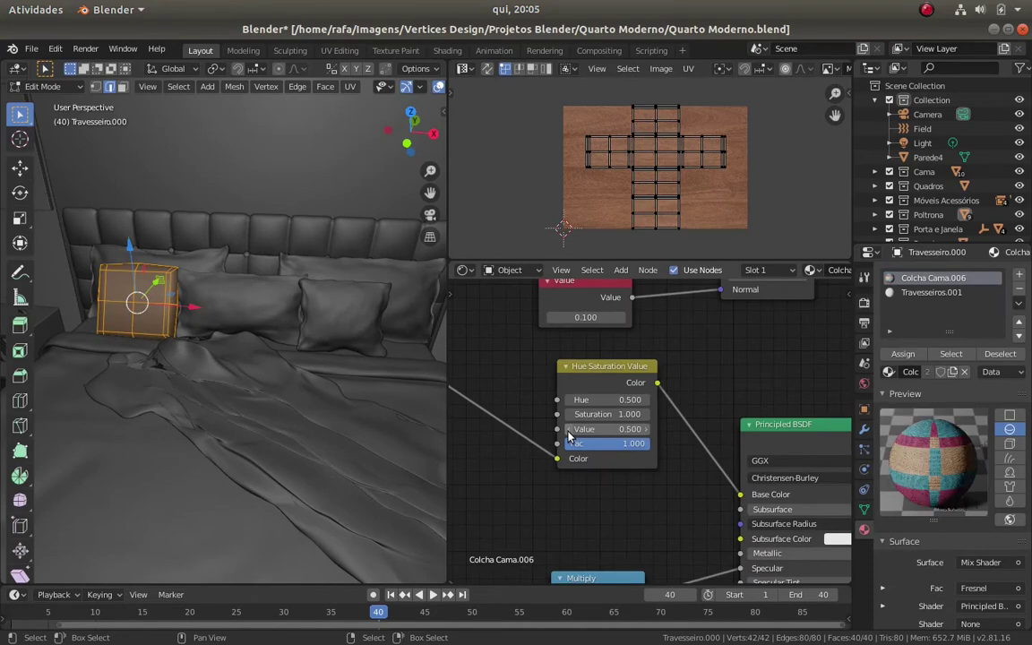
left_click(568, 436)
triple_click(570, 415)
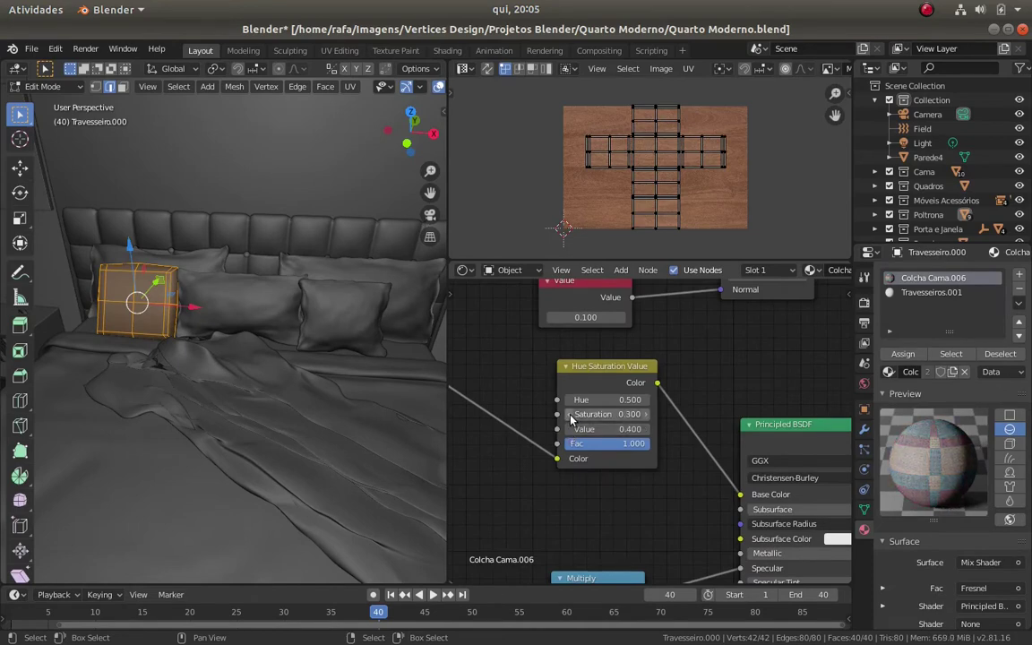
scroll(563, 410, "up", 2)
scroll(564, 410, "down", 2)
Isolate the grey pillow, preview it rendered, then select an edge loop in Edit Mode
key("KP_Divide")
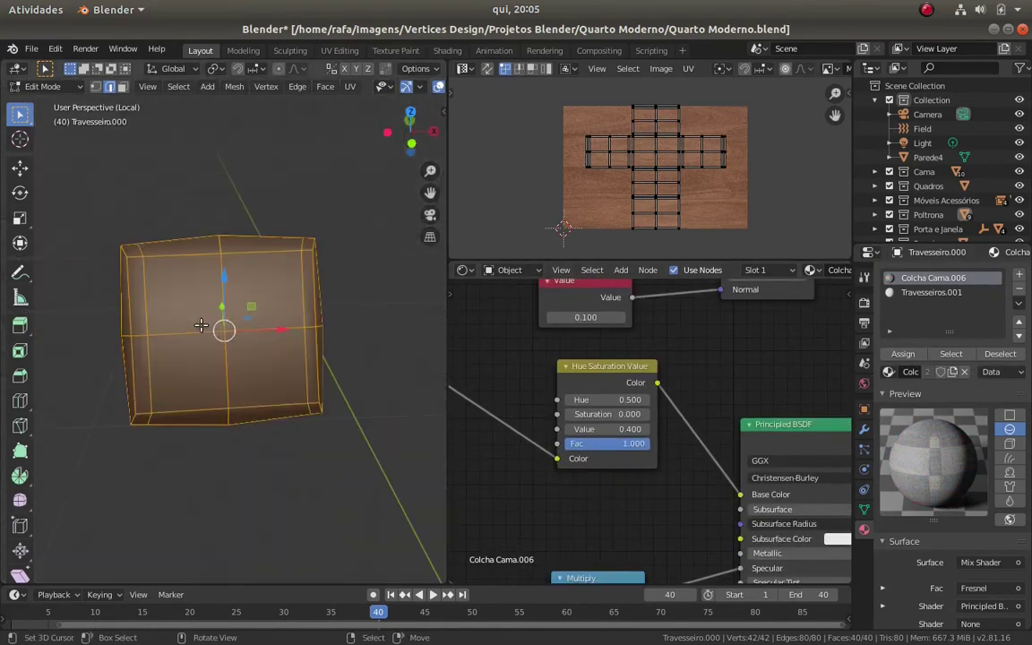
key("Tab")
key("z")
middle_click_drag(201, 397, 239, 429)
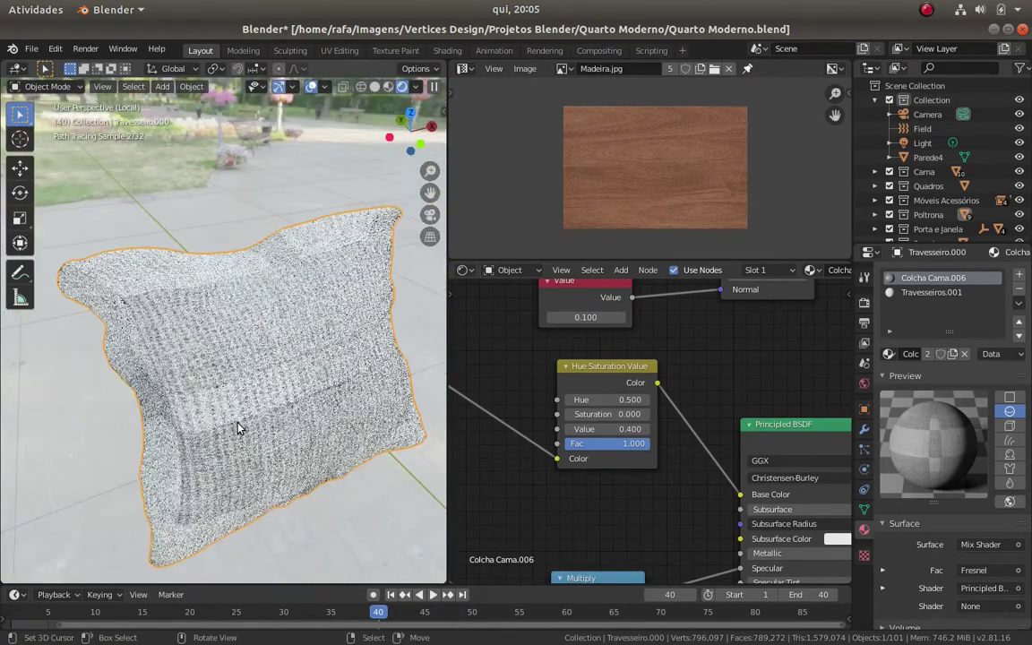
key("Tab")
key("z")
mouse_move(239, 429)
middle_mouse_down()
mouse_move(167, 294)
mouse_move(285, 385)
middle_mouse_up()
left_click(166, 294, "alt")
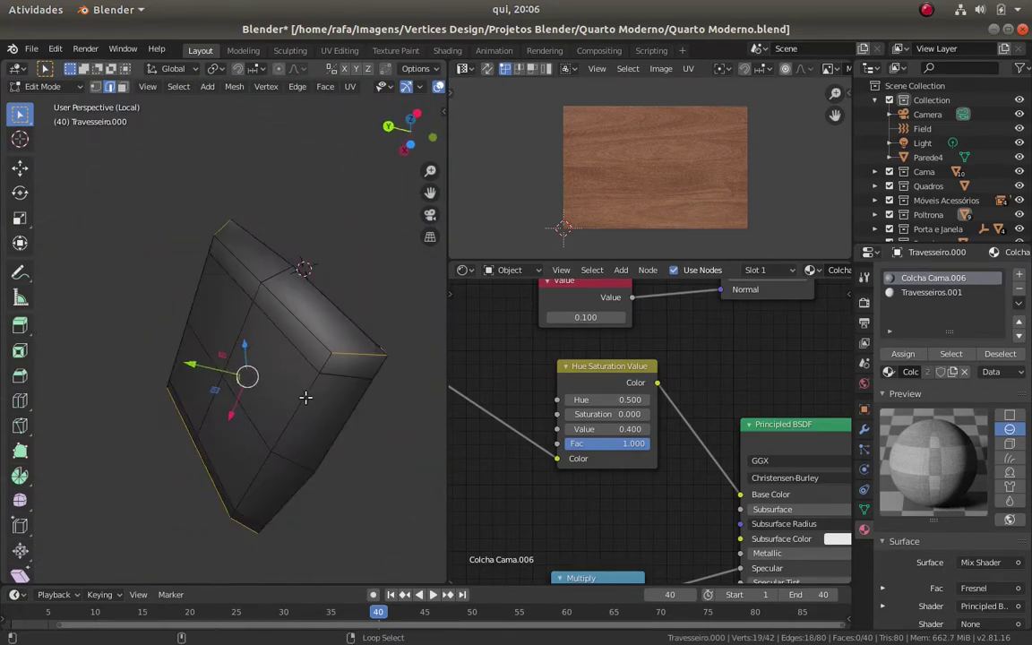
mouse_move(231, 309)
middle_mouse_down()
mouse_move(297, 410)
mouse_move(196, 375)
mouse_move(197, 364)
mouse_move(301, 343)
middle_mouse_up()
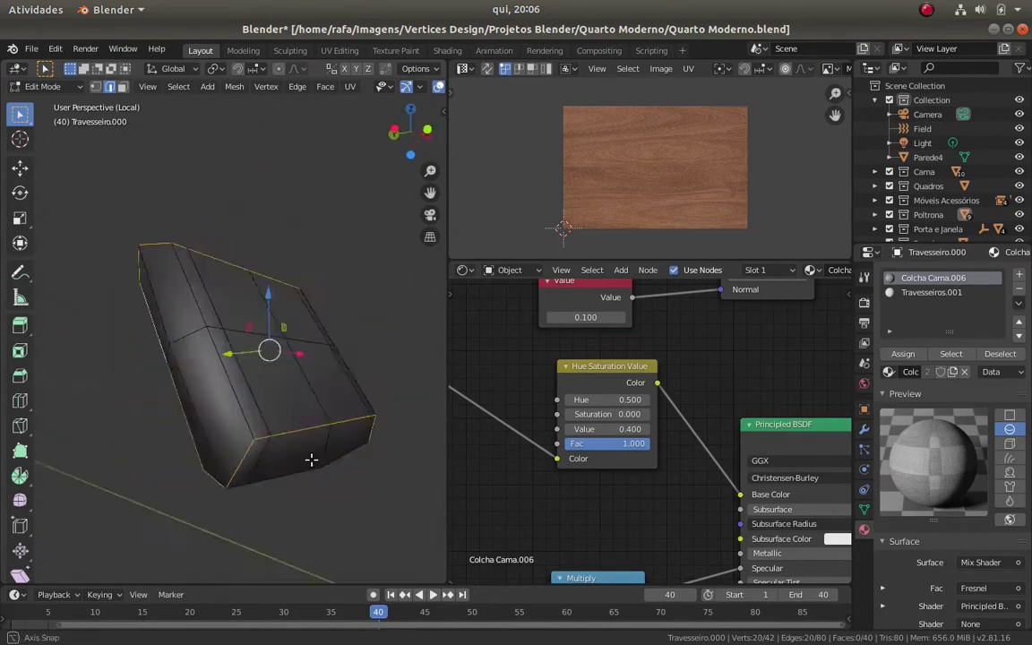
middle_click_drag(335, 413, 238, 357)
Apply all transforms to the grey pillow and check its unwrap in Rendered view
key("Tab")
key("ctrl+a")
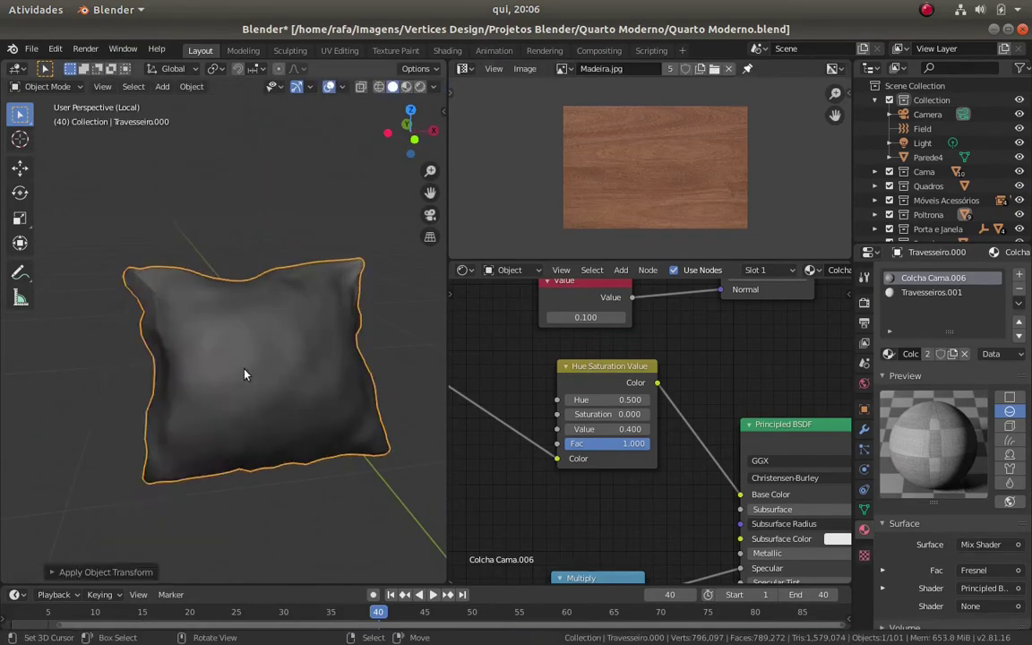
key("Tab")
key("Tab")
key("z")
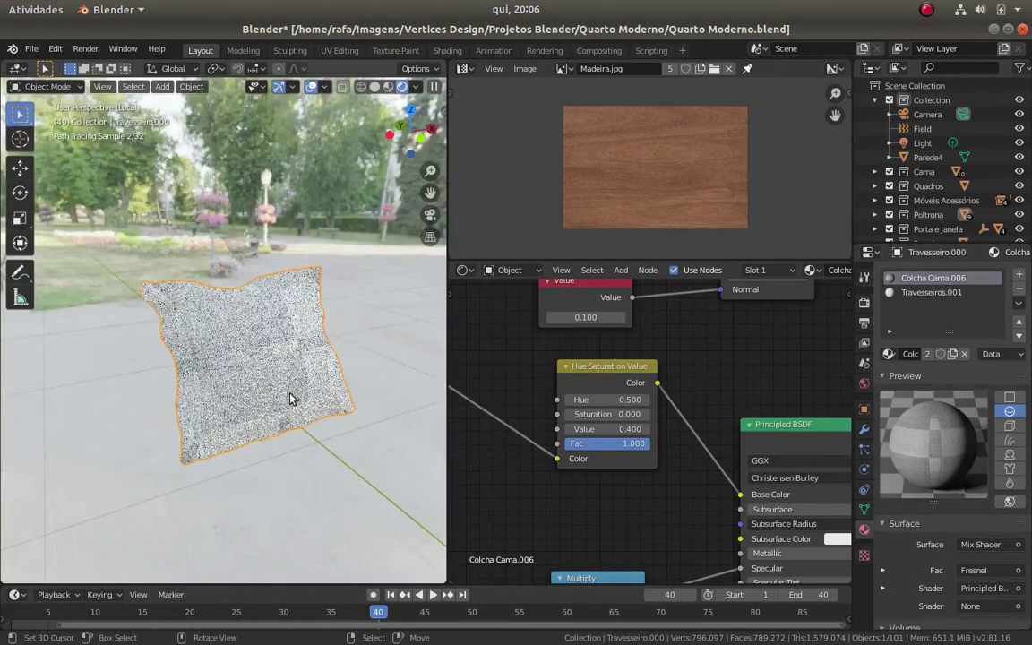
key("Tab")
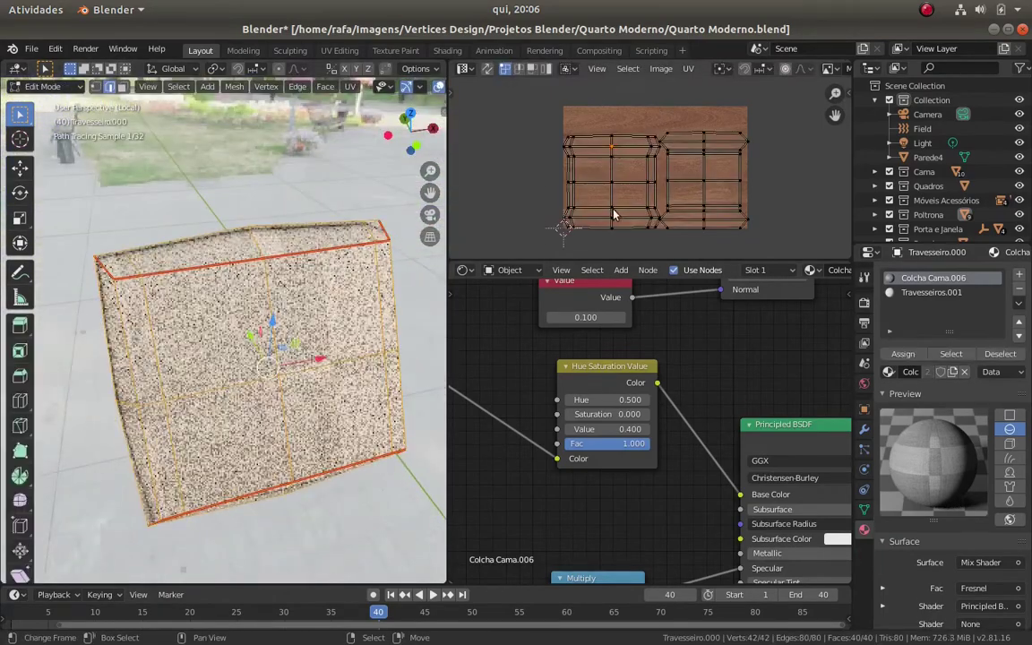
key("alt+a")
key("Tab")
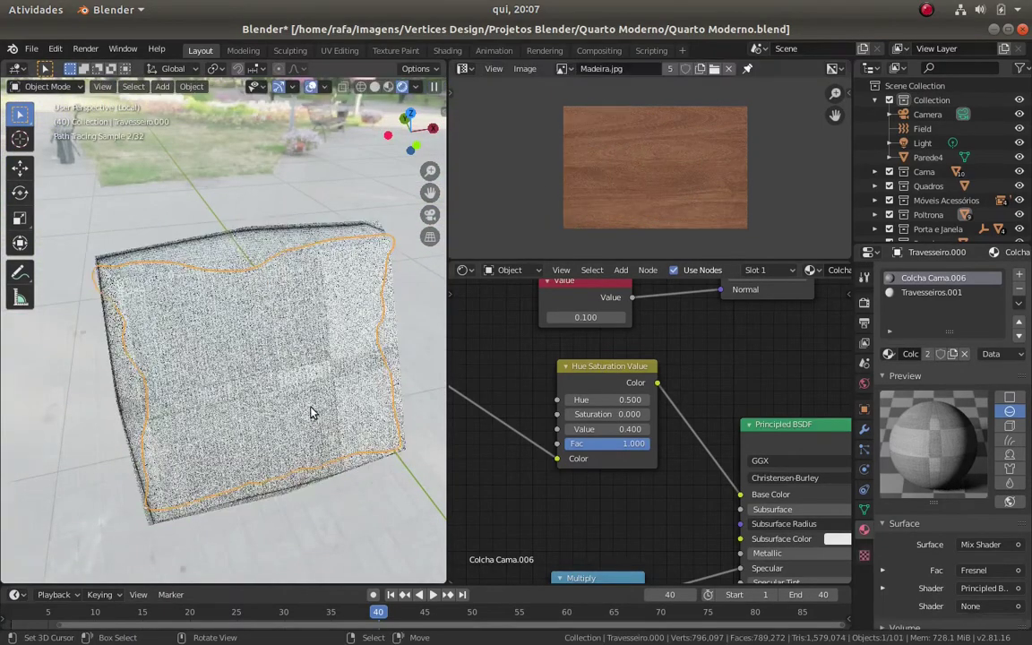
scroll(547, 453, "up", 3)
key("z")
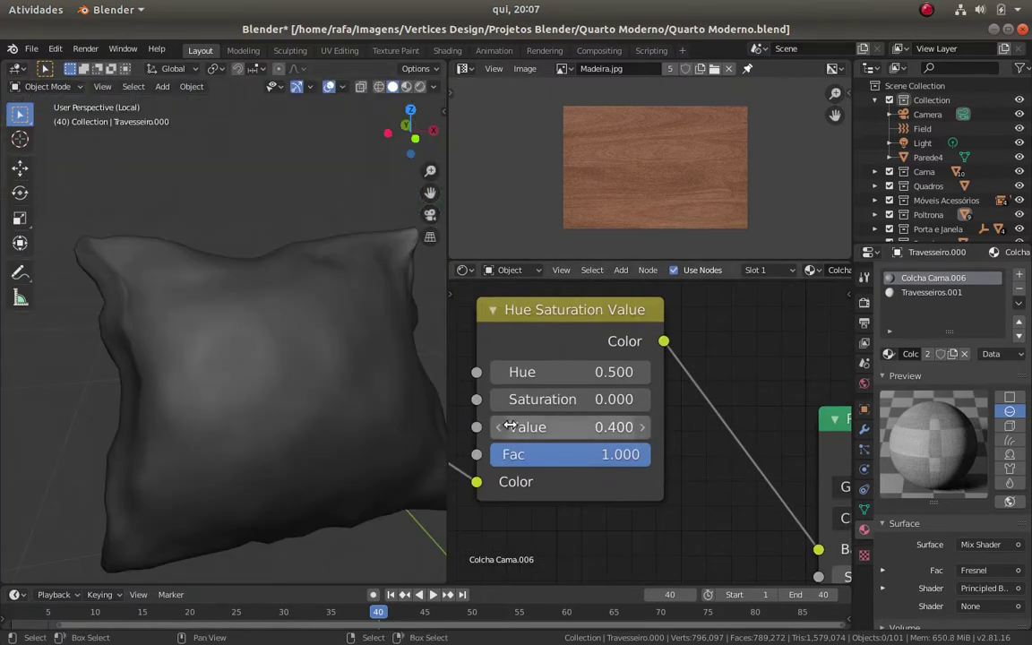
Darken the small headboard pillow's fabric Value to 0.200
left_click(499, 428)
key("KP_Divide")
left_click(291, 324)
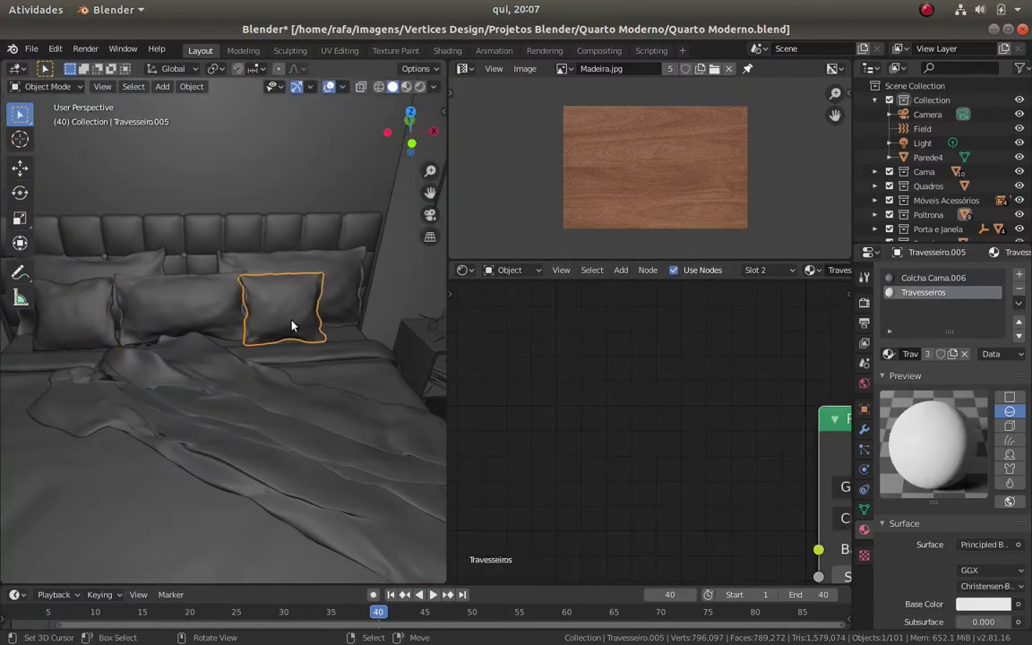
key("Tab")
left_click(933, 277)
key("Tab")
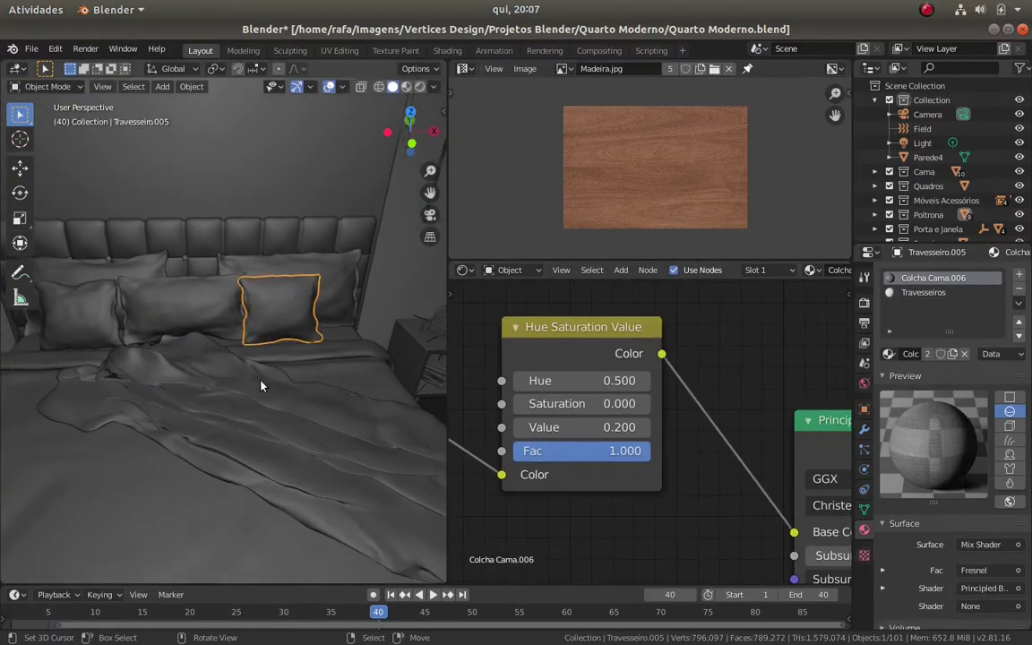
mouse_move(234, 342)
middle_mouse_down()
mouse_move(260, 423)
mouse_move(184, 343)
middle_mouse_up()
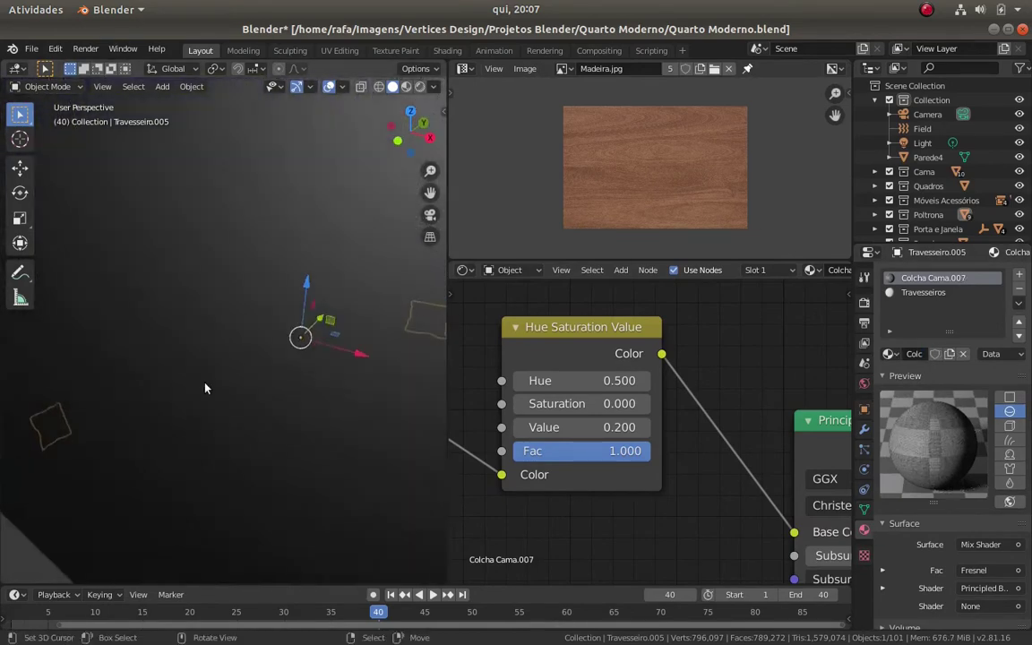
Make the pillow fabric single-user and link the bedspread's materials to the pillows
left_click(928, 353)
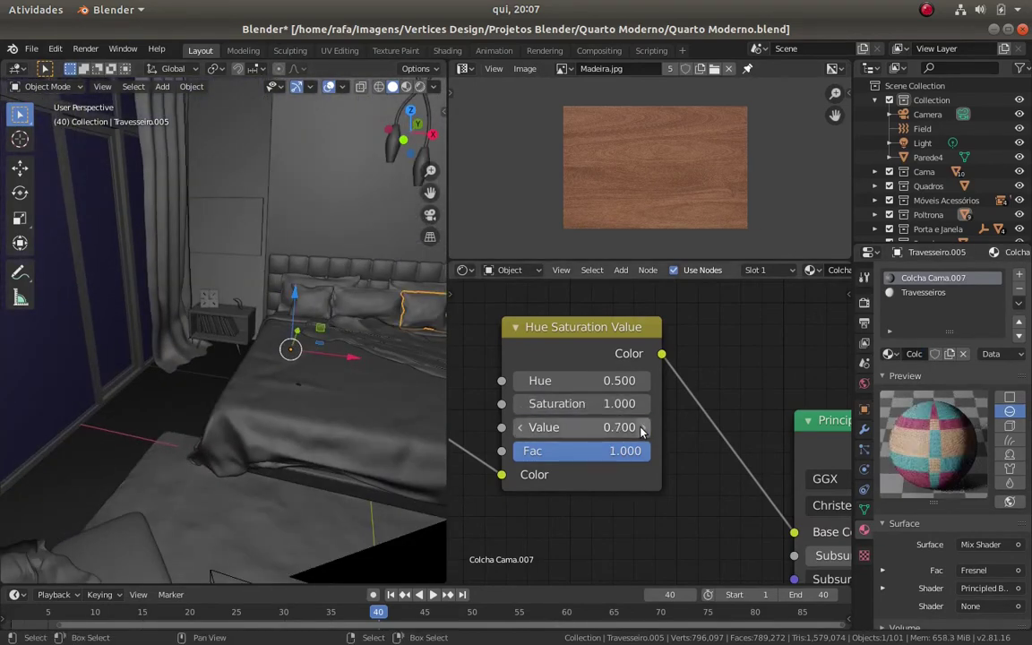
middle_click_drag(235, 361, 158, 364)
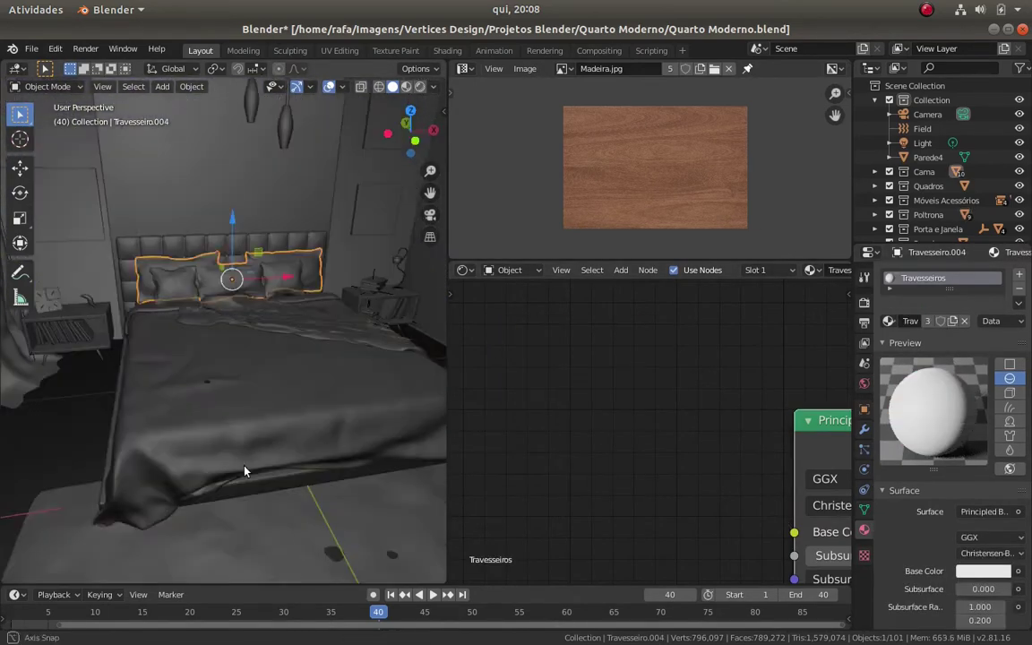
left_click(220, 418, "shift")
key("ctrl+l")
left_click(260, 384)
key("Tab")
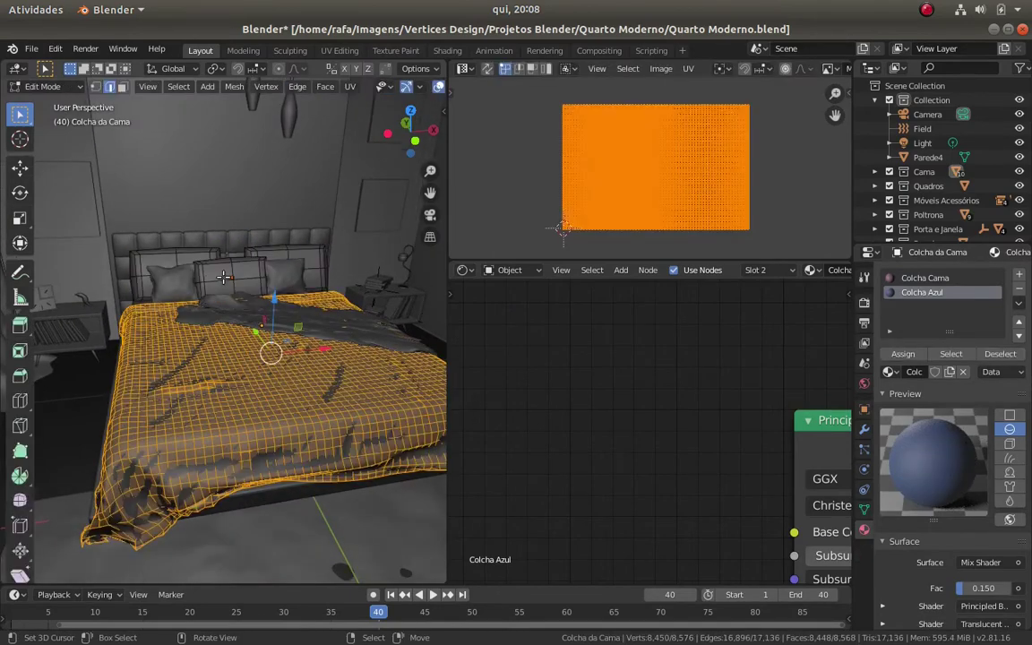
key("Tab")
Split pillow Travesseiro.004 off into its own object
left_click(220, 267)
key("Tab")
left_click(230, 279)
mouse_move(229, 278)
middle_mouse_down()
mouse_move(207, 296)
mouse_move(166, 253)
middle_mouse_up()
key("Tab")
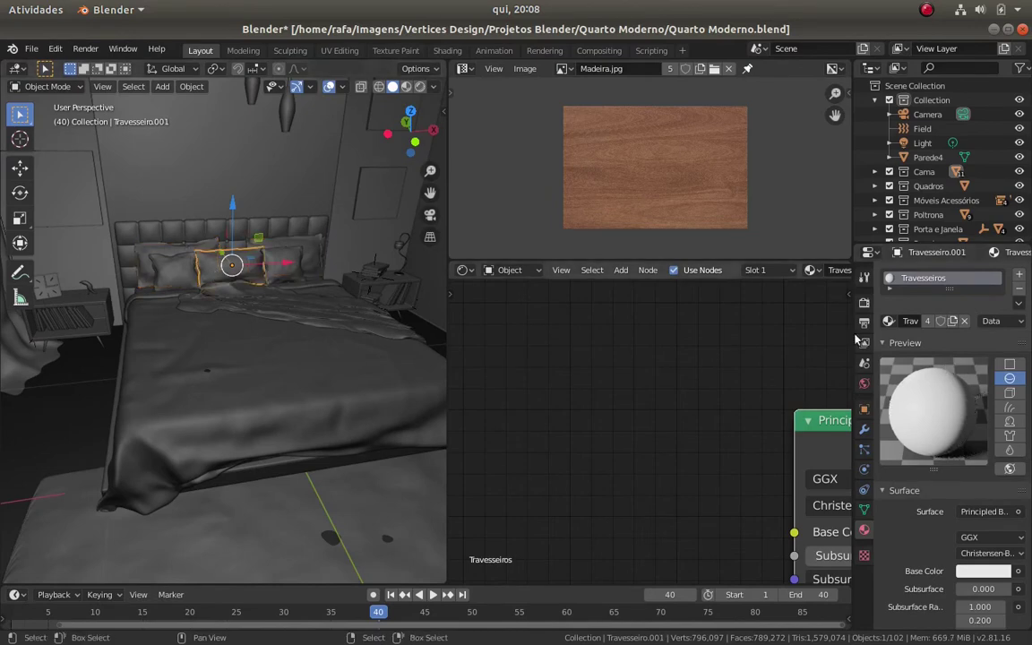
Link the bedspread materials to both headboard pillows and isolate them for mesh editing
left_click(154, 256, "shift")
left_click(198, 363, "shift")
key("ctrl+l")
key("ctrl+z")
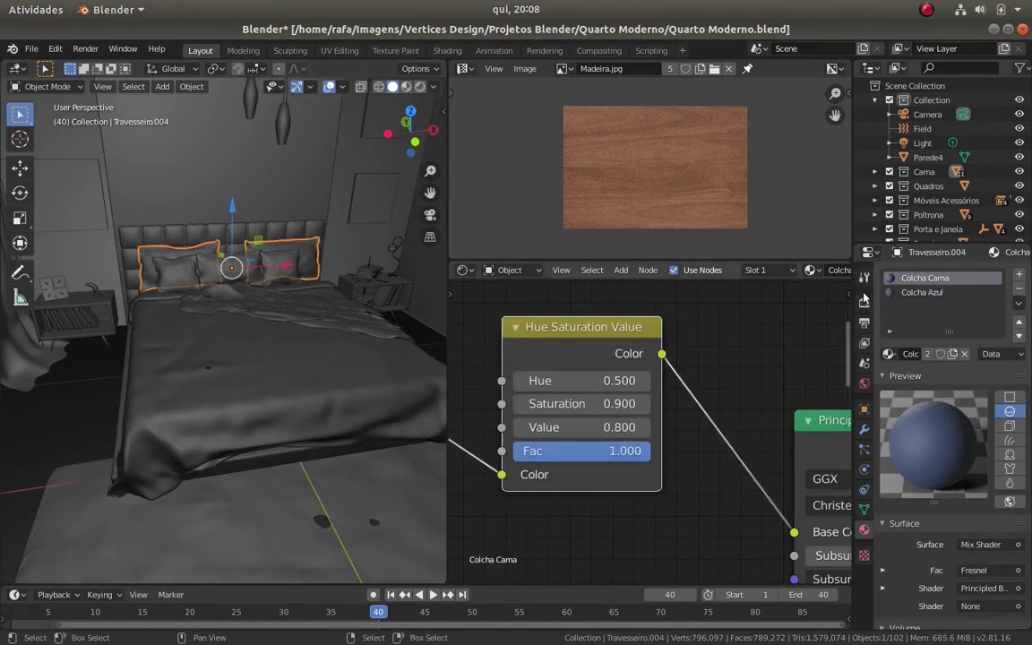
key("KP_Divide")
key("Tab")
middle_click_drag(160, 275, 178, 409)
mouse_move(281, 281)
middle_mouse_down()
mouse_move(208, 310)
mouse_move(149, 305)
mouse_move(341, 313)
middle_mouse_up()
scroll(280, 362, "up", 3)
Mark seams on the two purple pillows, unwrap them, apply all transforms, and re-unwrap
mouse_move(215, 340)
middle_mouse_down()
mouse_move(266, 394)
mouse_move(132, 433)
mouse_move(227, 421)
middle_mouse_up()
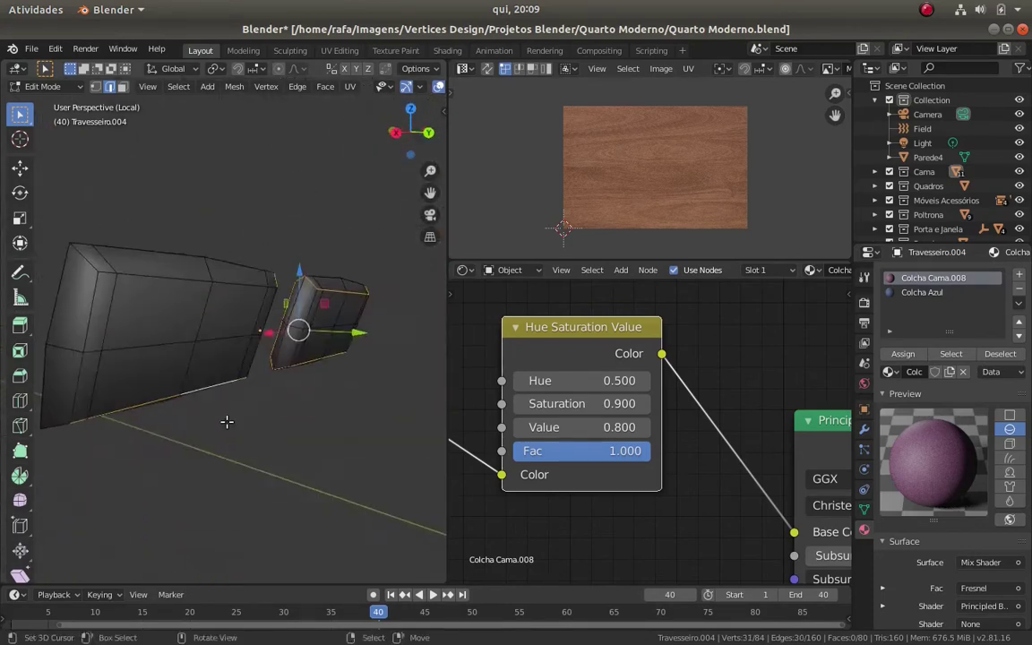
mouse_move(257, 382)
middle_mouse_down()
mouse_move(129, 307)
mouse_move(293, 387)
middle_mouse_up()
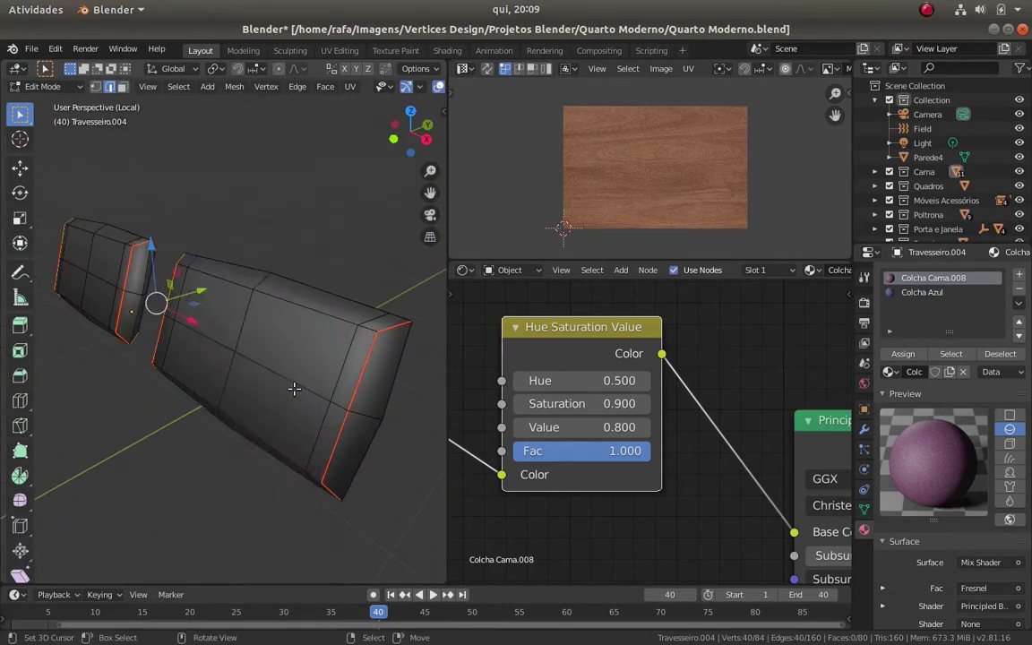
key("a")
key("u")
left_click(263, 351)
key("Tab")
key("ctrl+a")
left_click(288, 387)
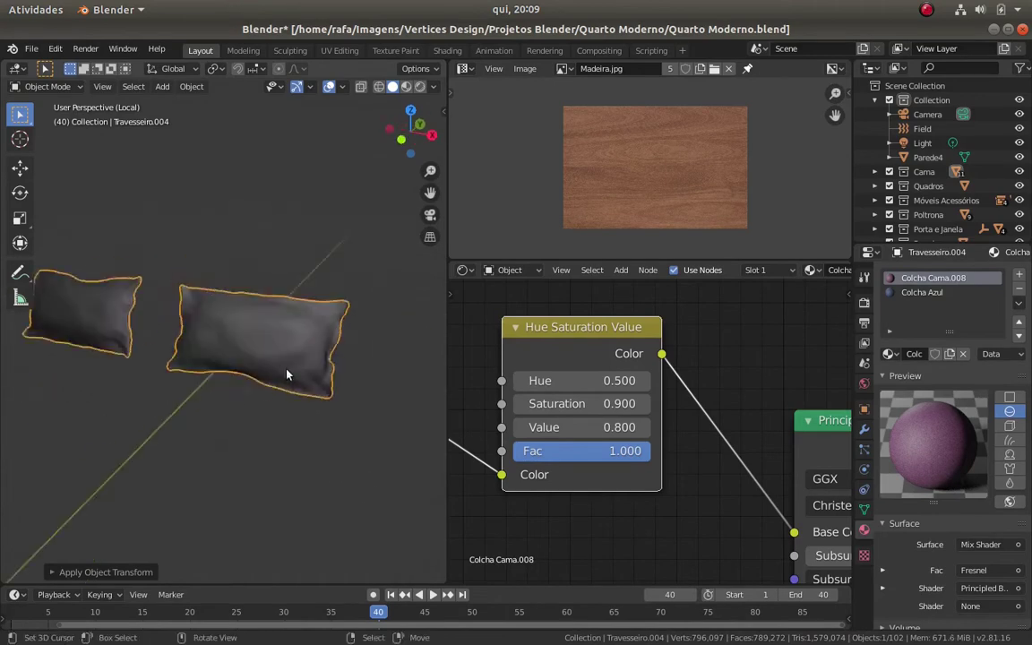
key("Tab")
key("u")
left_click(638, 251)
middle_click_drag(269, 377, 224, 385)
key("Tab")
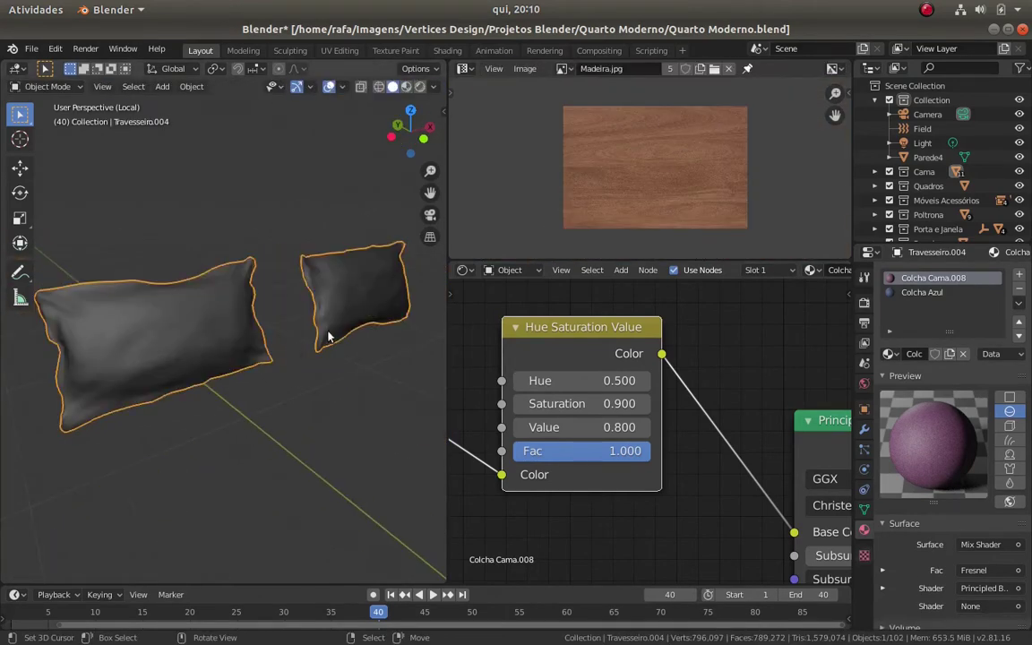
Preview the pillows in rendered shading and try a fabric texture repeat of 5
scroll(538, 430, "down", 3)
scroll(631, 463, "up", 5)
scroll(632, 463, "down", 3)
scroll(661, 416, "up", 3)
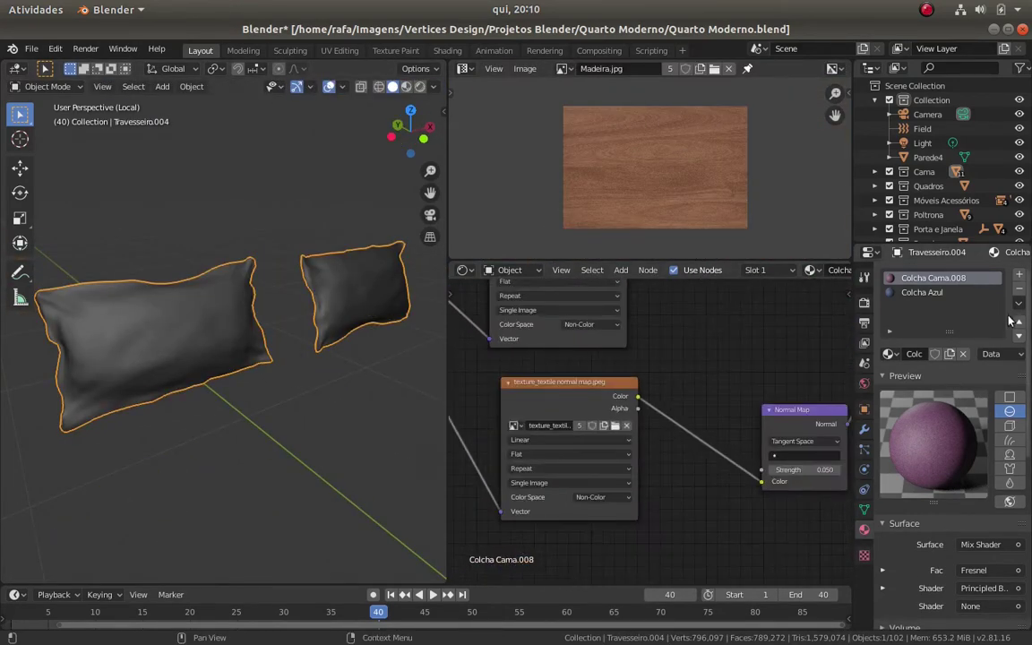
key("z")
left_click(208, 335)
scroll(200, 333, "up", 3)
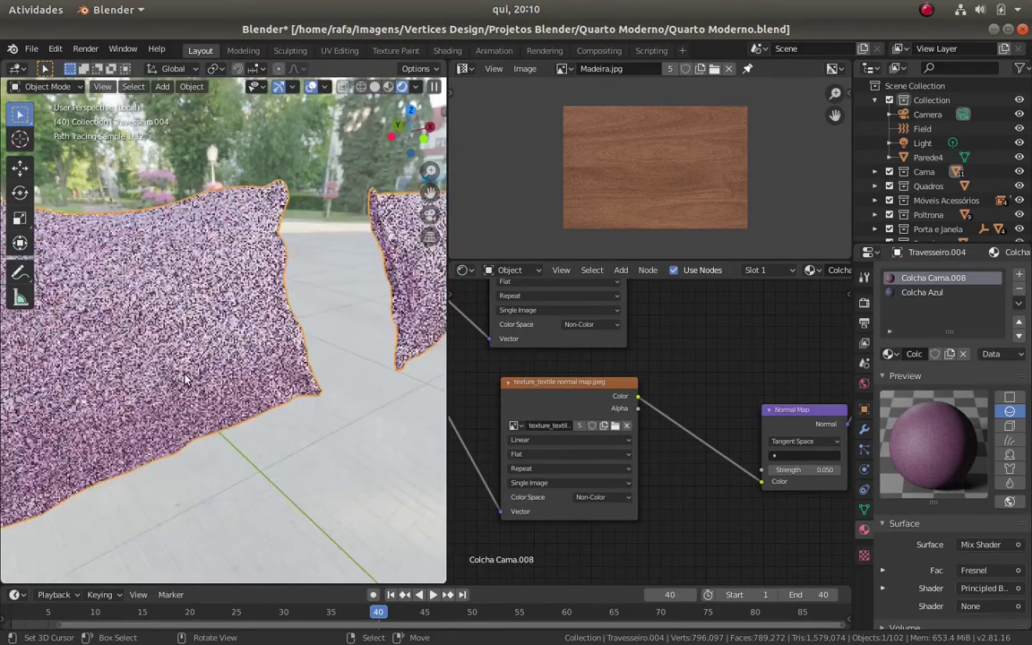
scroll(494, 489, "down", 3)
scroll(565, 495, "up", 3)
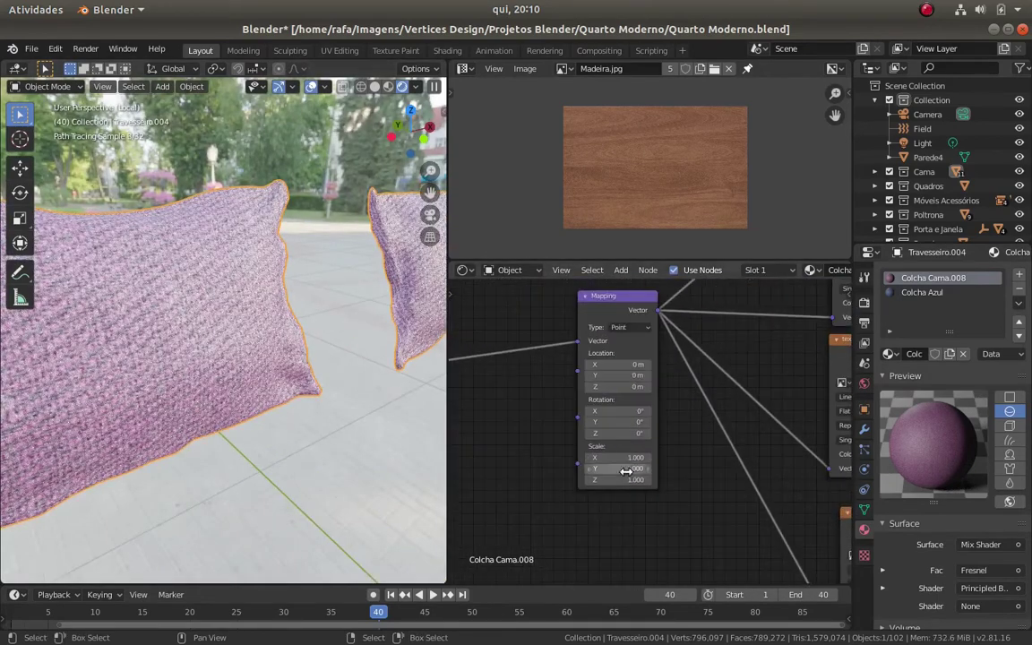
type("5")
key("Return")
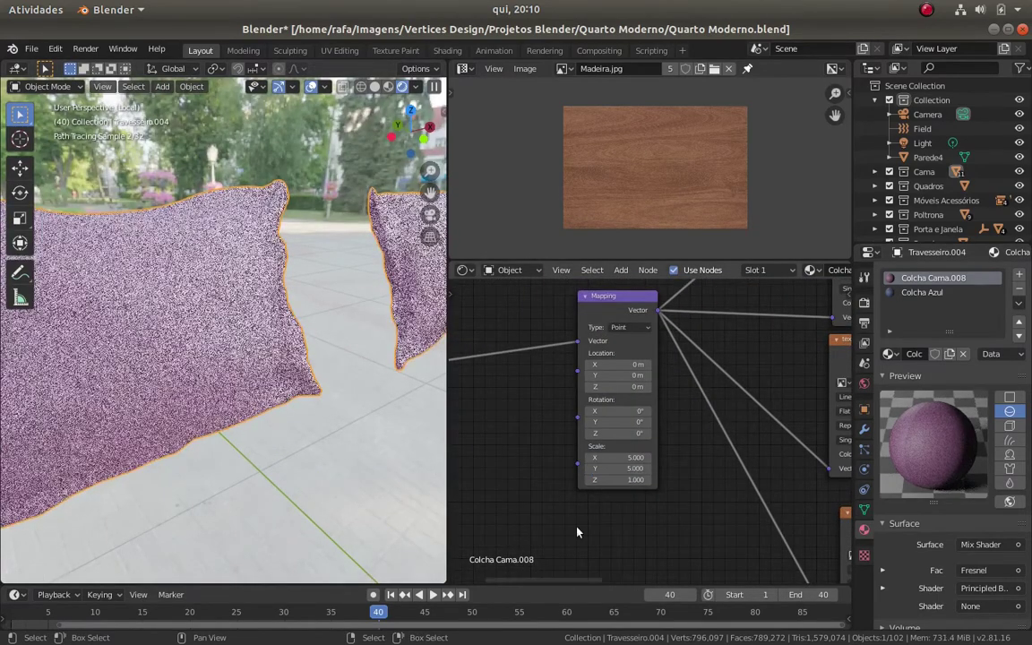
Set the Mapping node scale X and Y to 3 and show the whole bed again
scroll(258, 449, "down", 2)
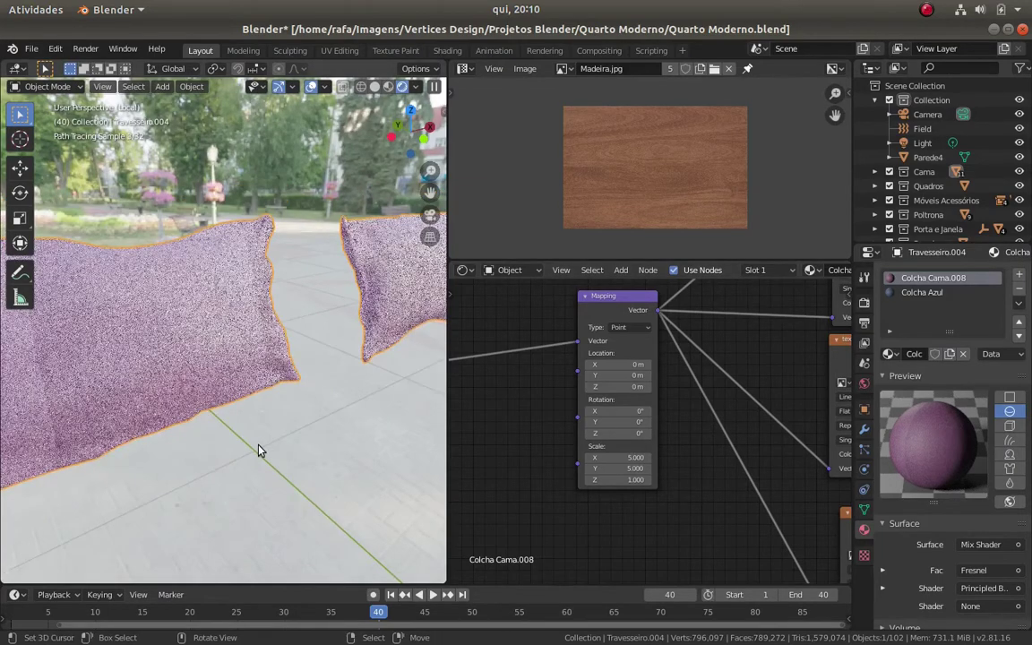
scroll(258, 451, "down", 1)
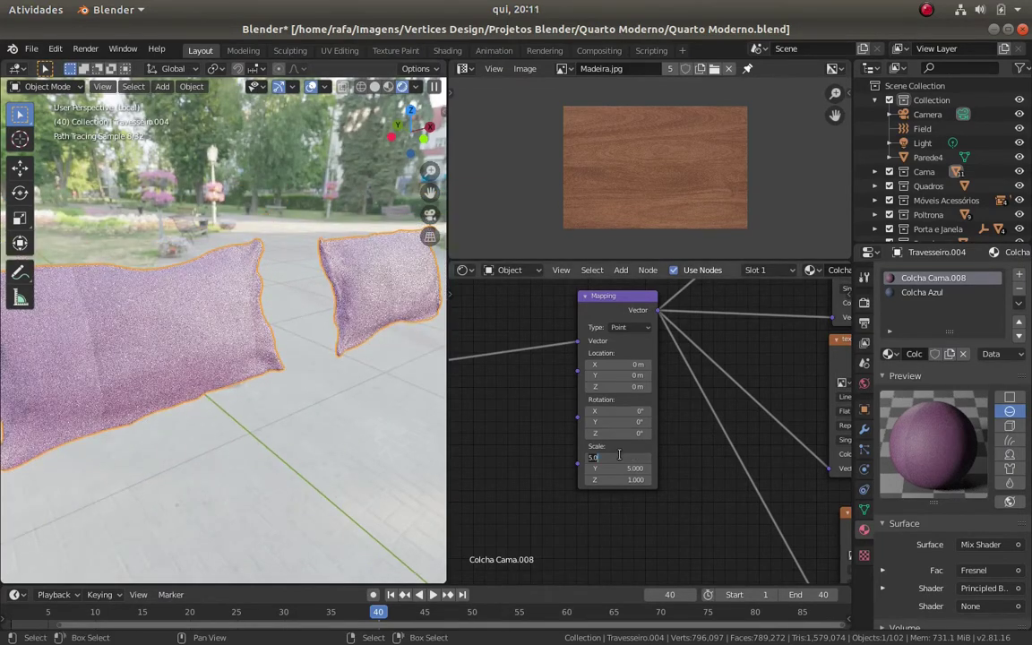
type("3")
key("Return")
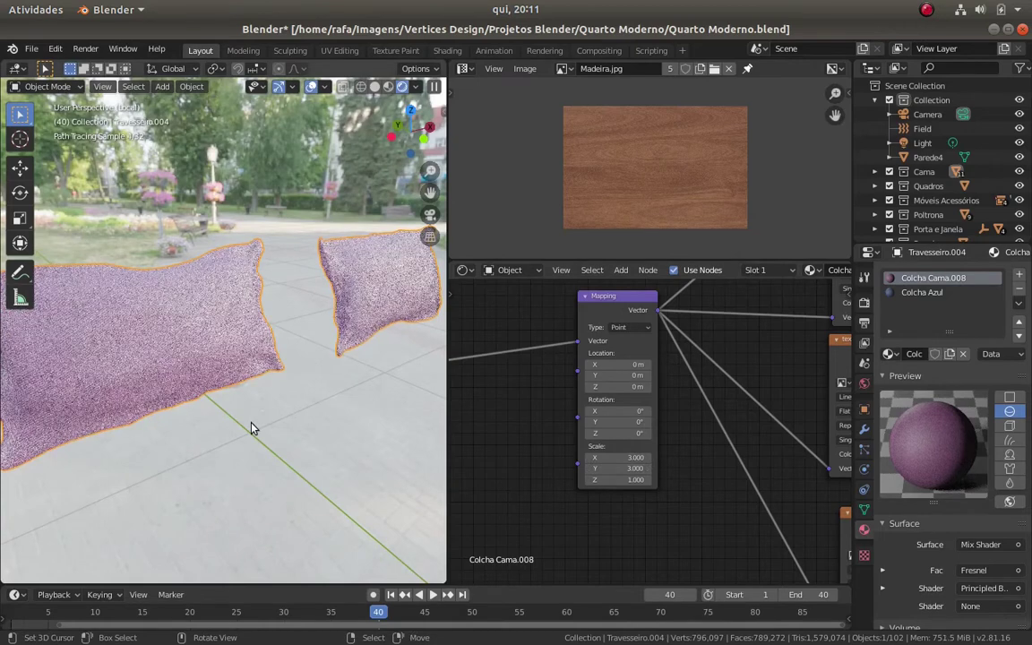
key("z")
key("KP_Divide")
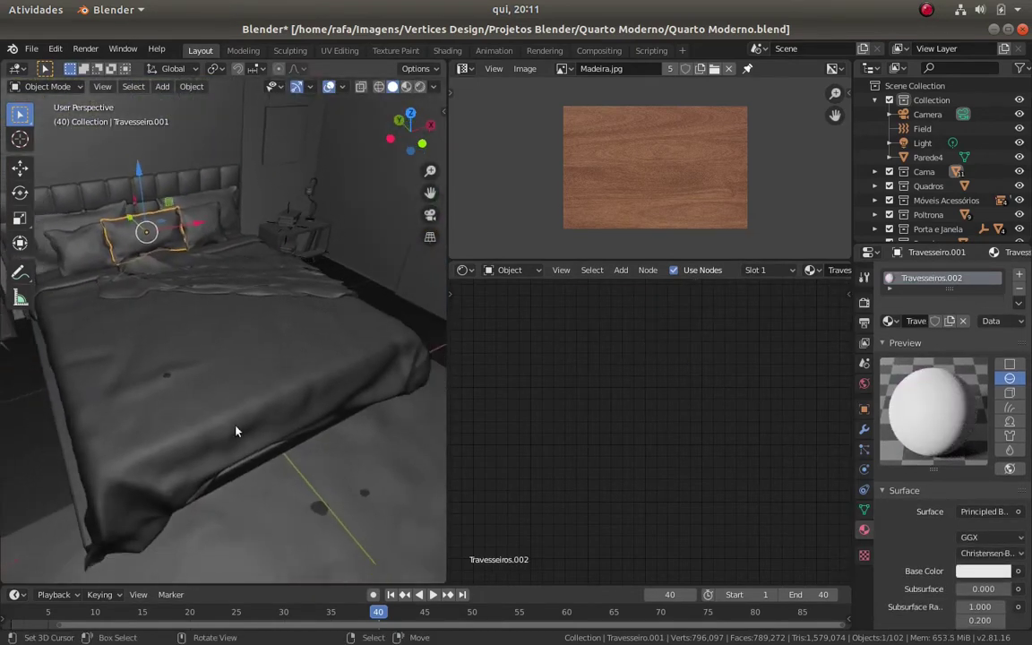
Isolate the centre headboard pillow, apply its rotation and scale, and re-unwrap its UVs
left_click(209, 368)
left_click(185, 235)
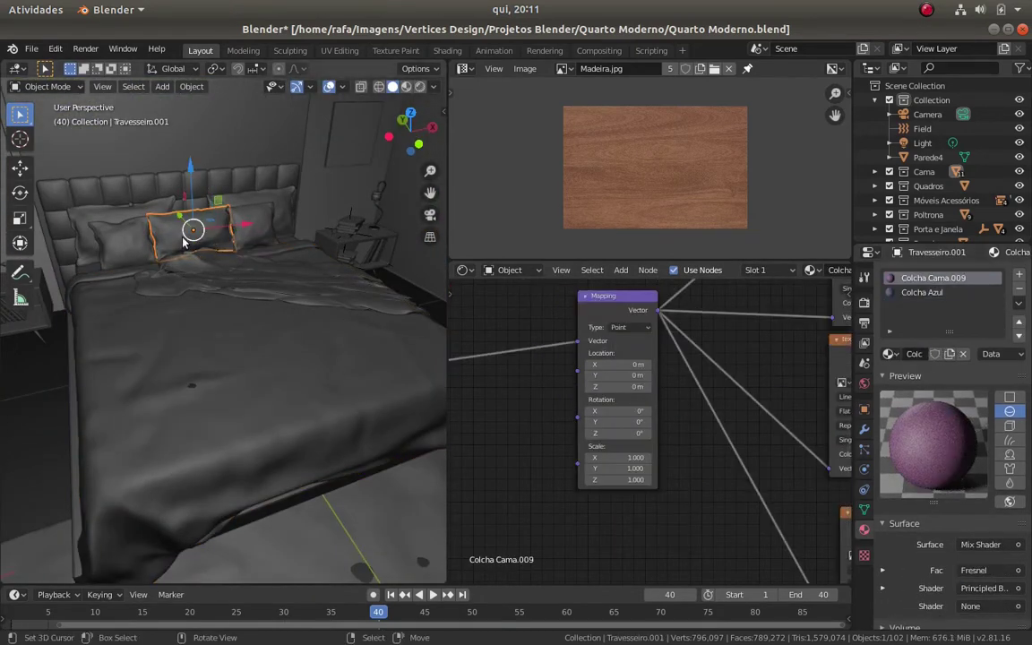
key("Tab")
key("KP_Divide")
middle_click_drag(193, 295, 190, 302)
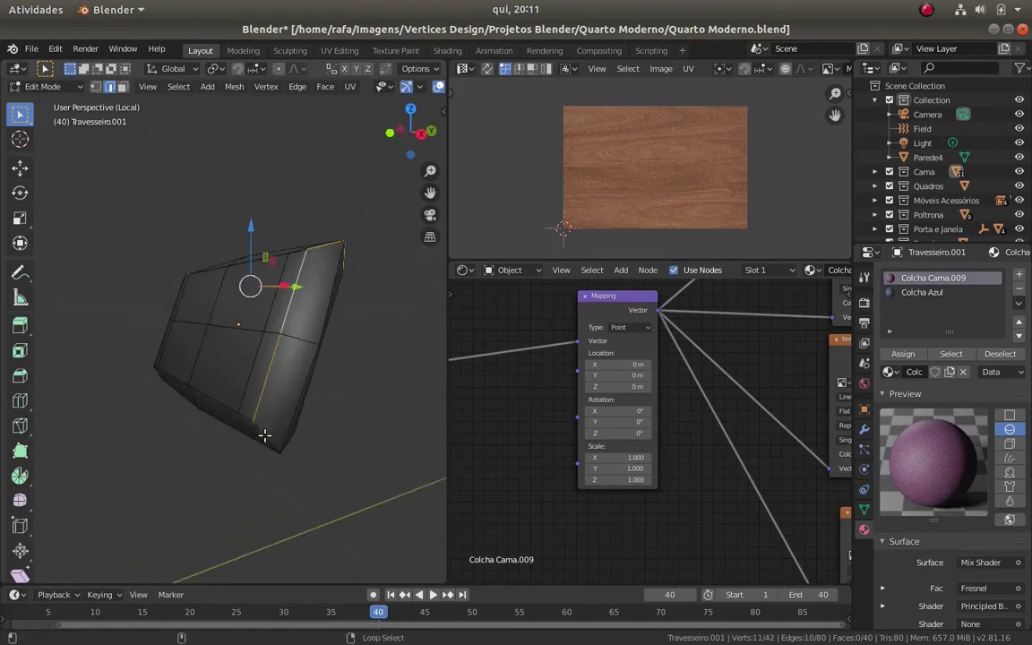
middle_click_drag(264, 436, 149, 406)
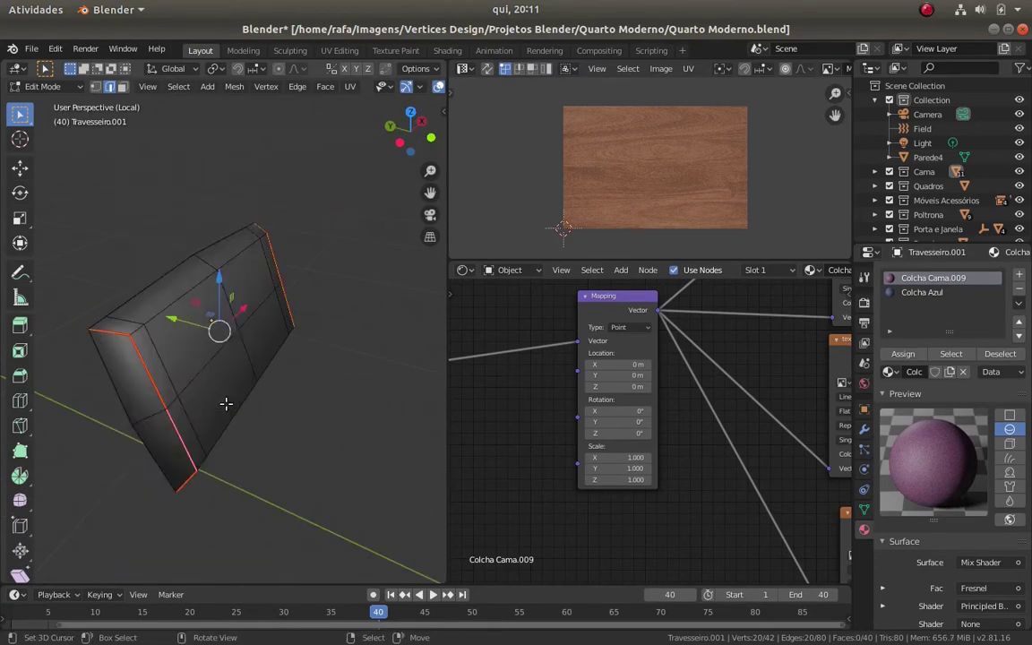
key("ctrl+a")
left_click(225, 380)
key("u")
left_click(206, 382)
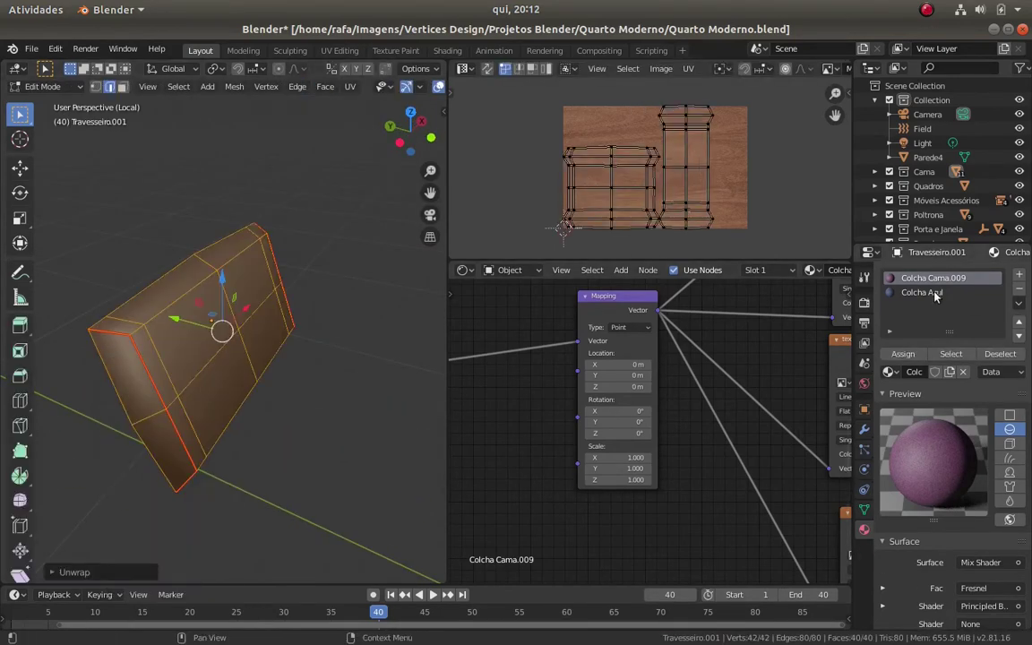
Make a single-user copy of the pillow's Colcha Azul material and preview it rendered
left_click(922, 292)
key("Tab")
key("Tab")
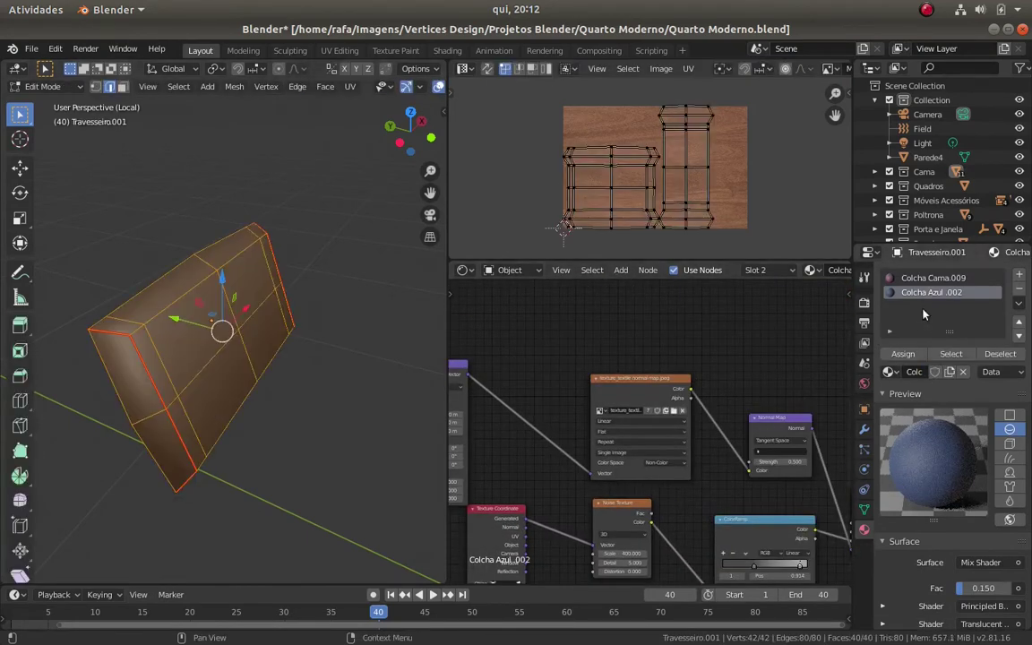
left_click(949, 372)
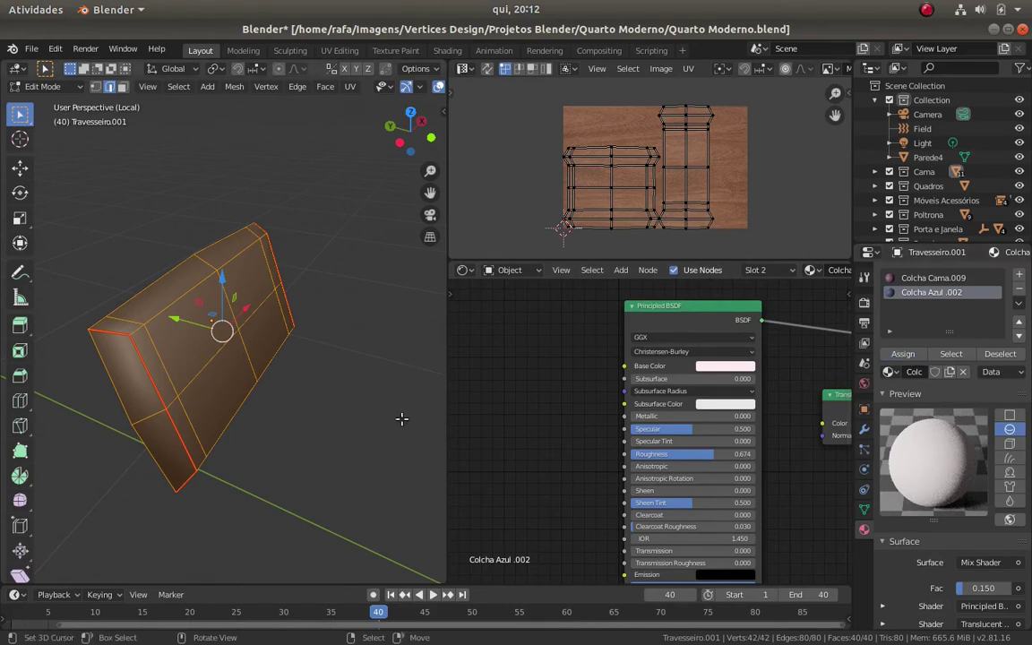
key("Tab")
scroll(180, 348, "up", 3)
scroll(207, 428, "up", 2)
scroll(209, 430, "up", 2)
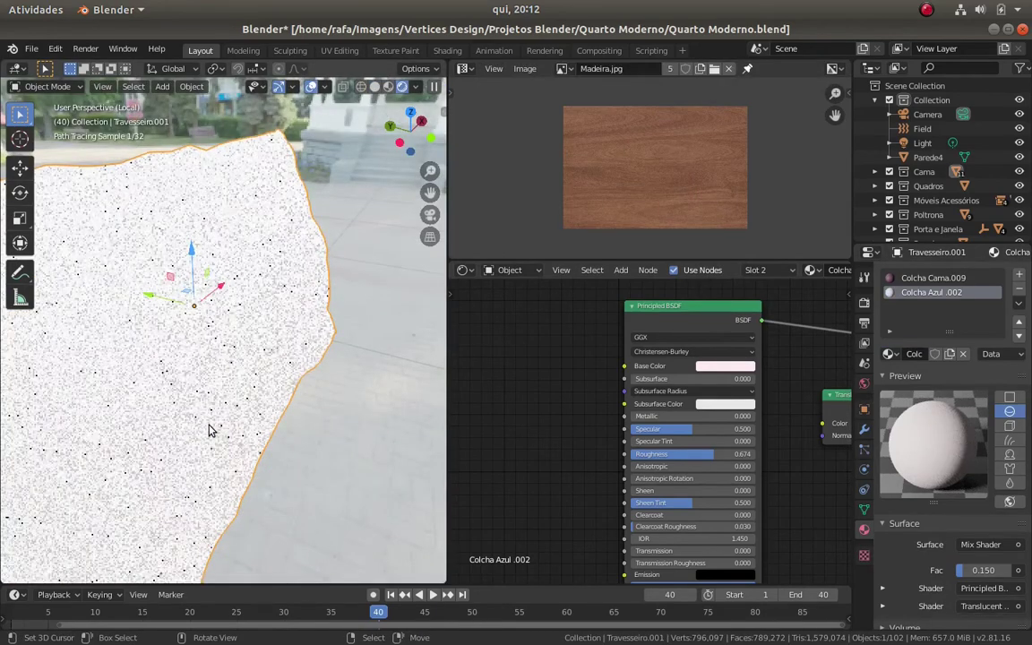
scroll(207, 429, "down", 3)
key("z")
left_click(224, 415)
Save the bedroom file and select the Lençol throw
key("ctrl+s")
key("KP_Divide")
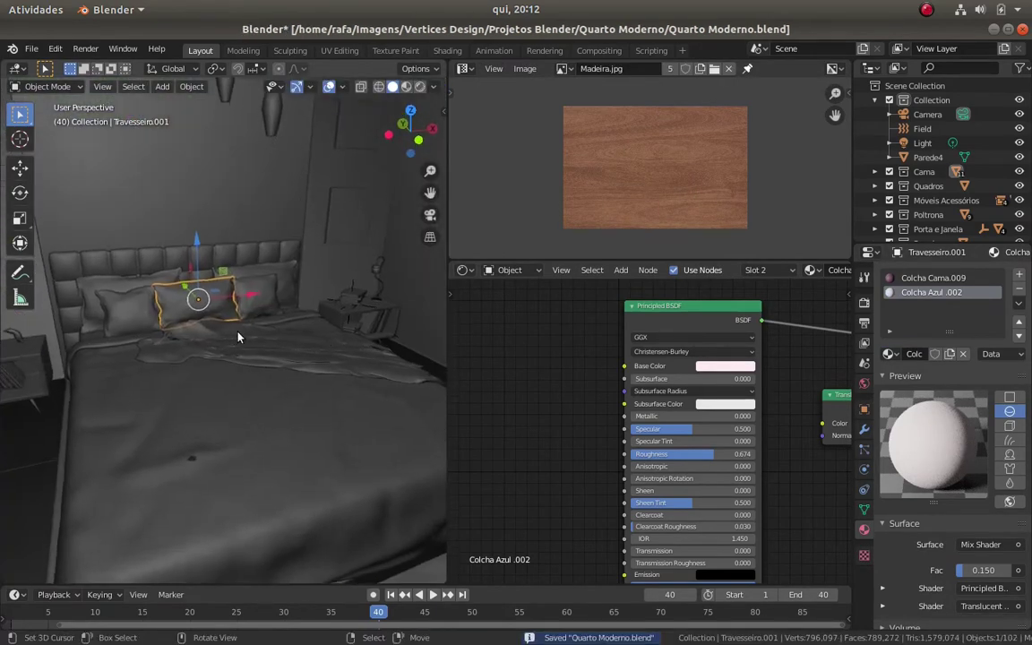
left_click(239, 336)
scroll(596, 414, "down", 3)
Isolate the Lençol throw, check its texture in rendered shading, and save
key("KP_Divide")
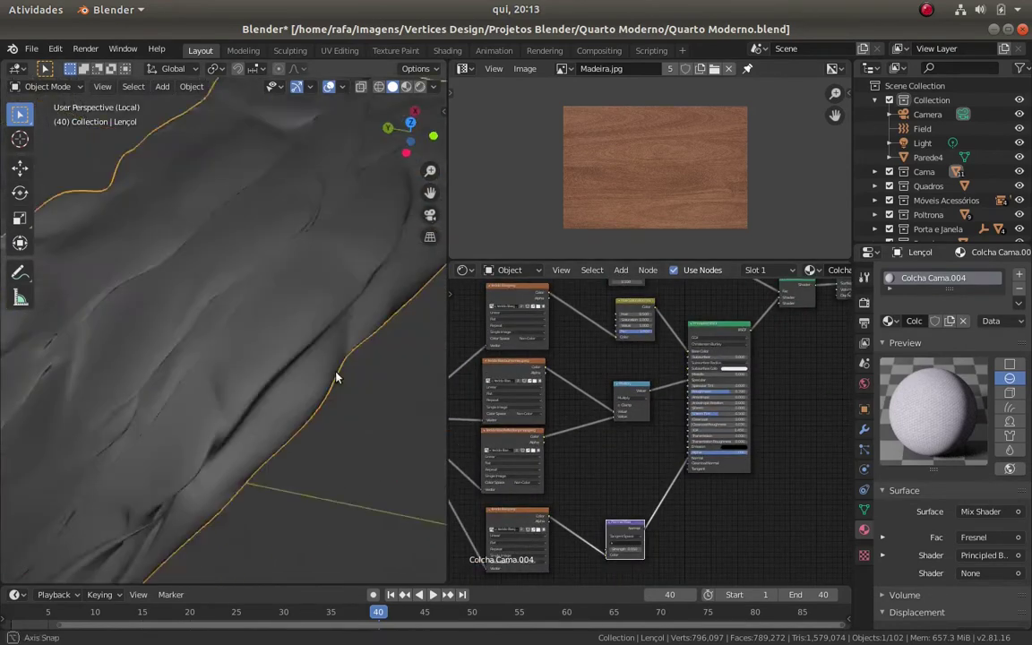
key("z")
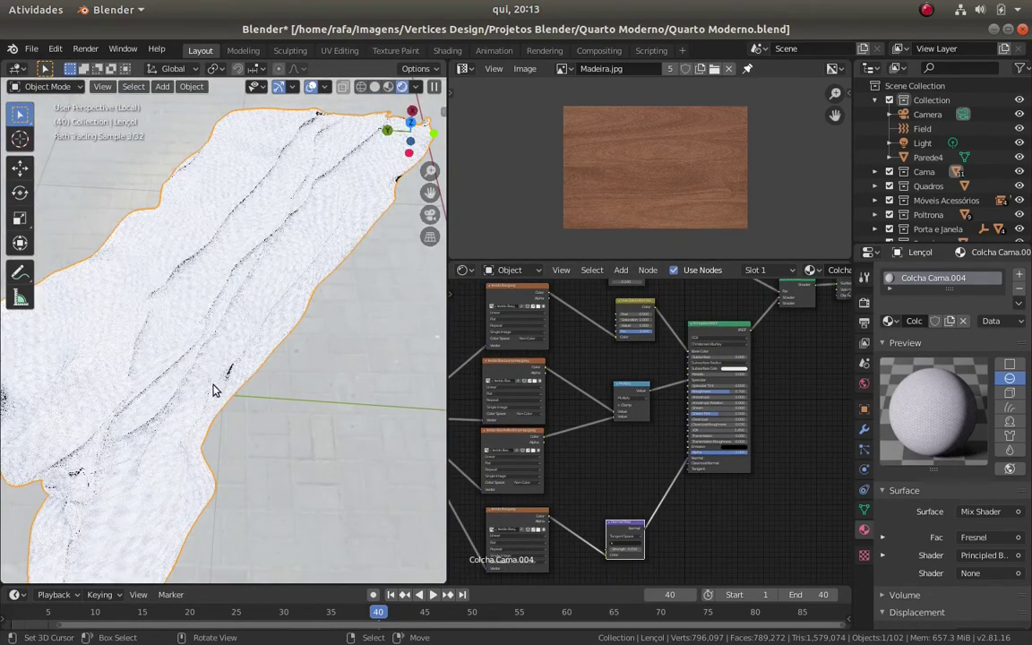
key("z")
scroll(536, 450, "up", 3)
scroll(536, 450, "up", 2)
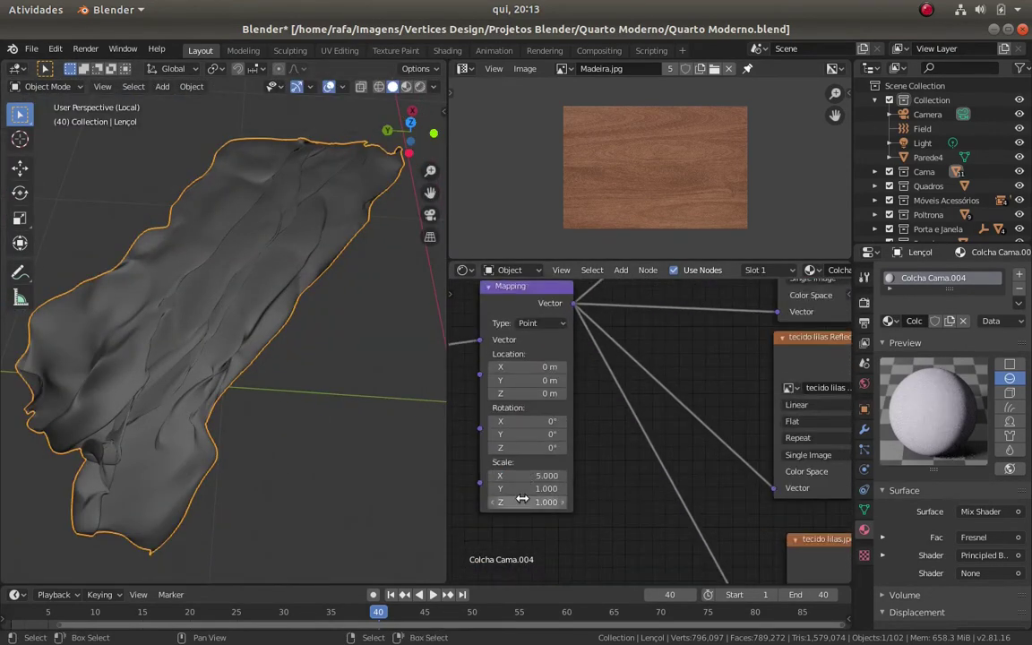
scroll(260, 326, "up", 2)
key("z")
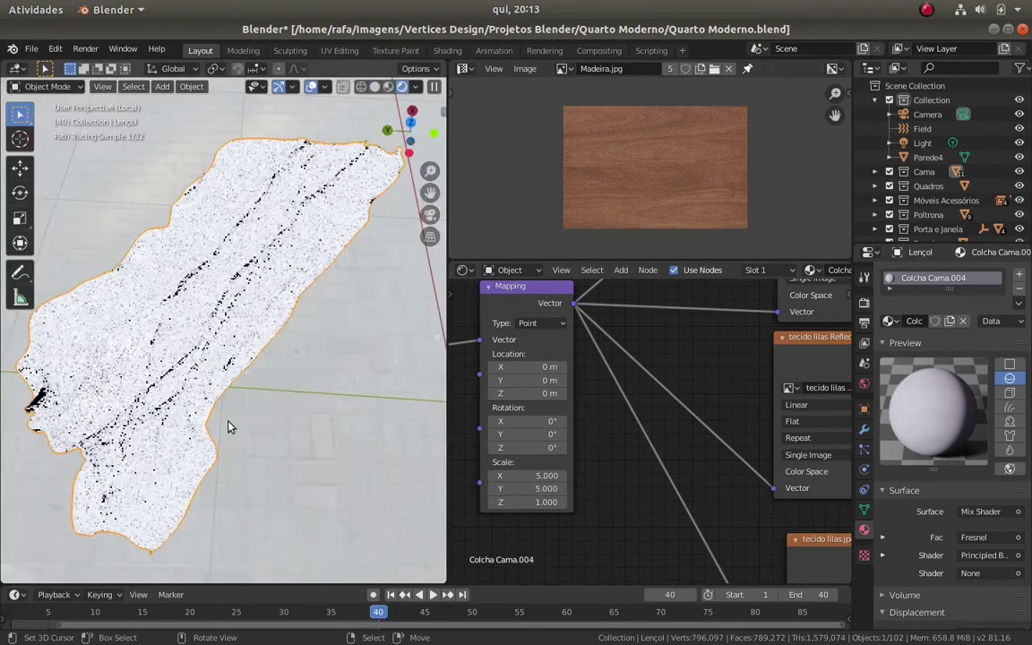
scroll(205, 378, "up", 2)
scroll(226, 419, "up", 2)
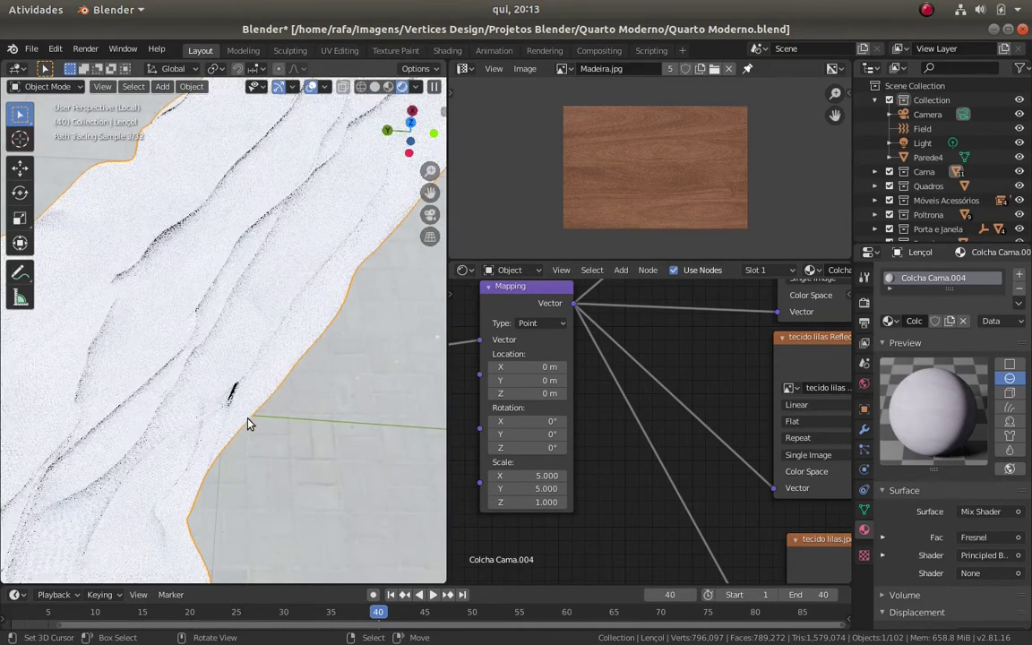
key("z")
scroll(296, 414, "down", 5)
key("ctrl+s")
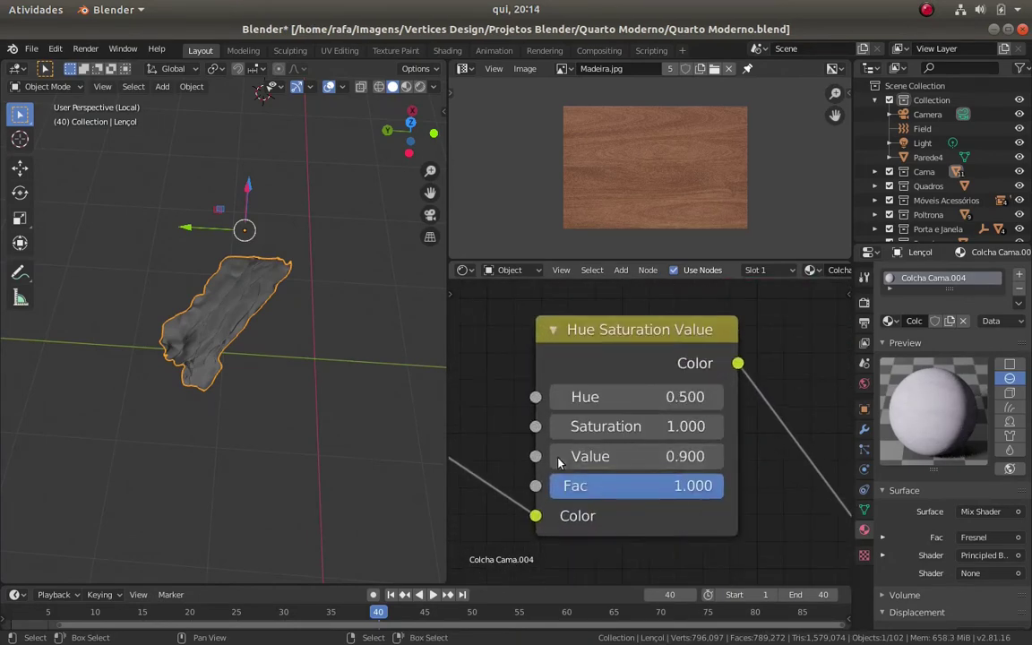
Lower the lilac texture's HSV Value to 0.500 and check it rendered
left_click(558, 459)
left_click(557, 459)
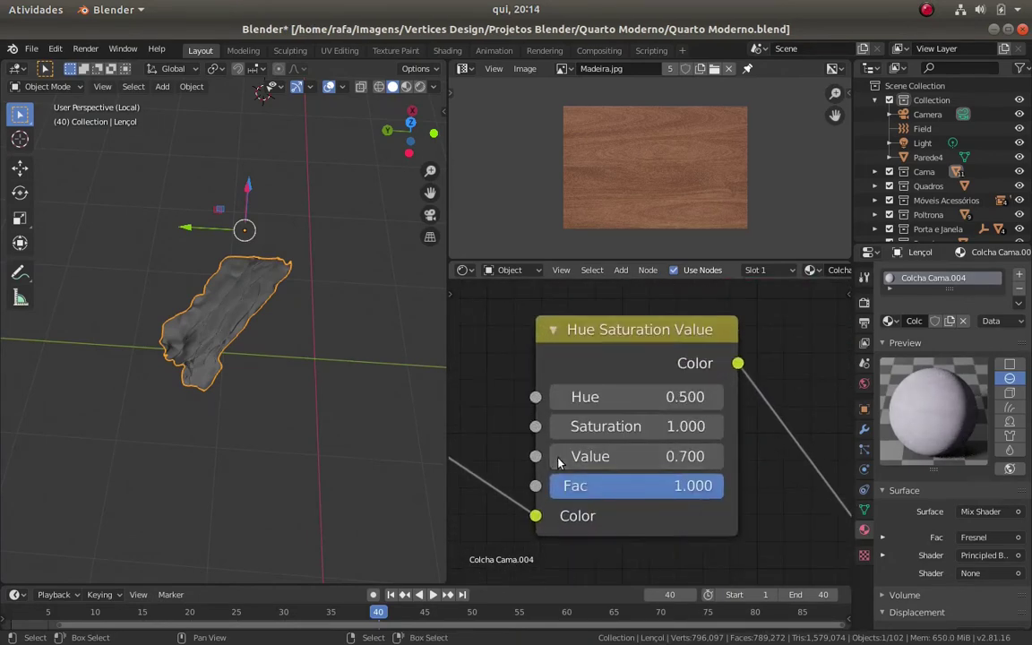
left_click(557, 459)
left_click(557, 459)
scroll(615, 513, "down", 5)
key("Home")
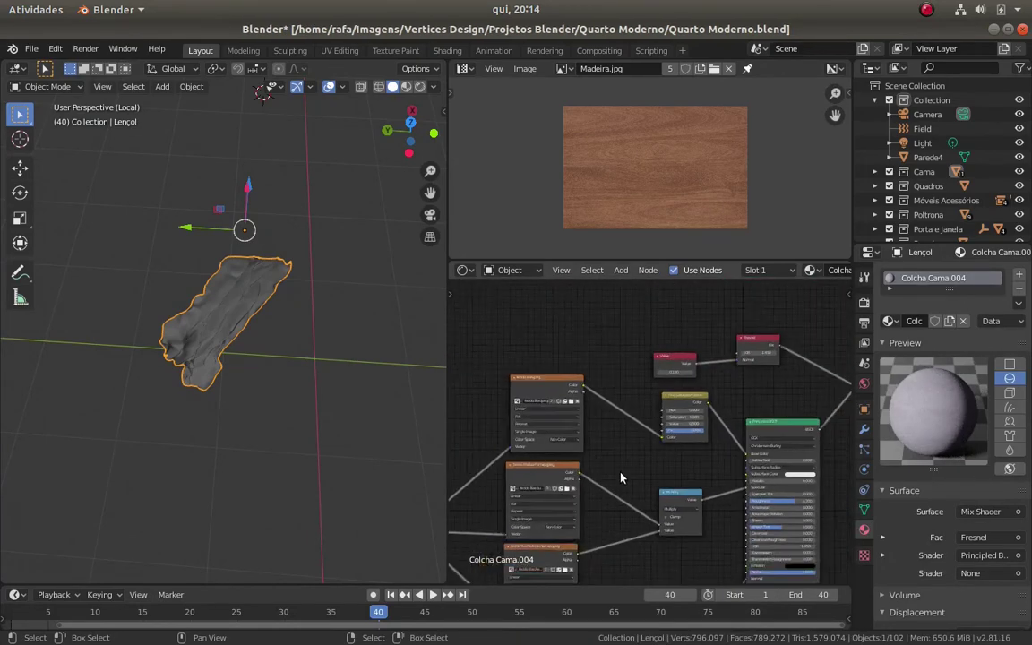
key("shift+z")
key("KP_Decimal")
key("shift+z")
Add a Mix colour node to the throw material and move the lower image texture aside
key("alt+a")
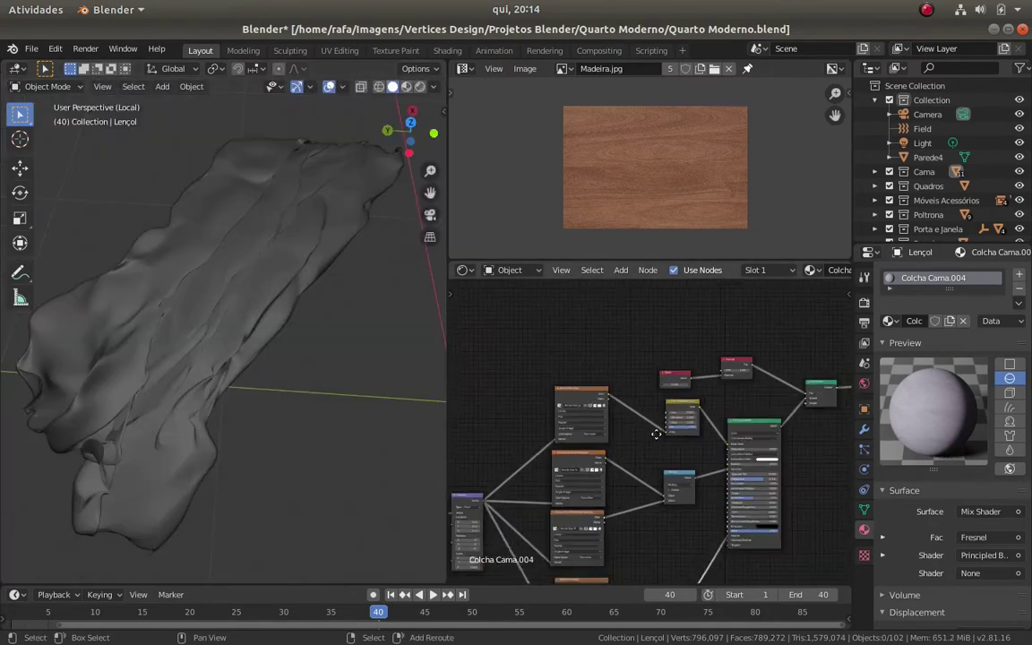
scroll(628, 422, "up", 3)
middle_click_drag(629, 436, 663, 430)
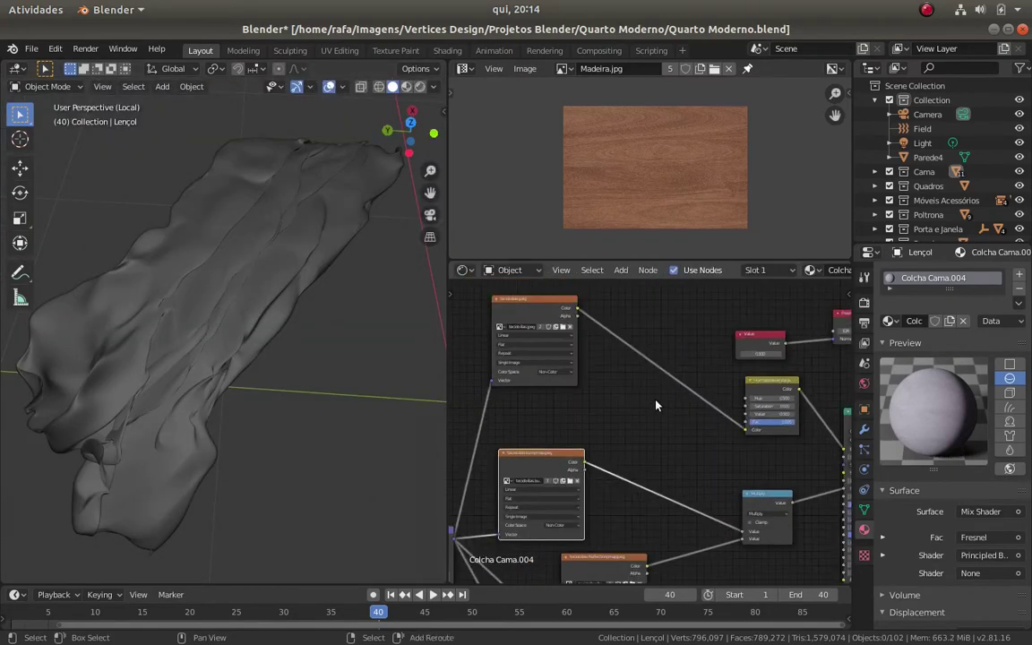
key("shift+a")
left_click(641, 460)
left_click(688, 377)
left_click_drag(577, 464, 558, 484)
left_click(558, 484)
Add a purple RGB node linked into the Mix node's Color2 and set Fac to 0.592
scroll(493, 410, "up", 1)
key("shift+a")
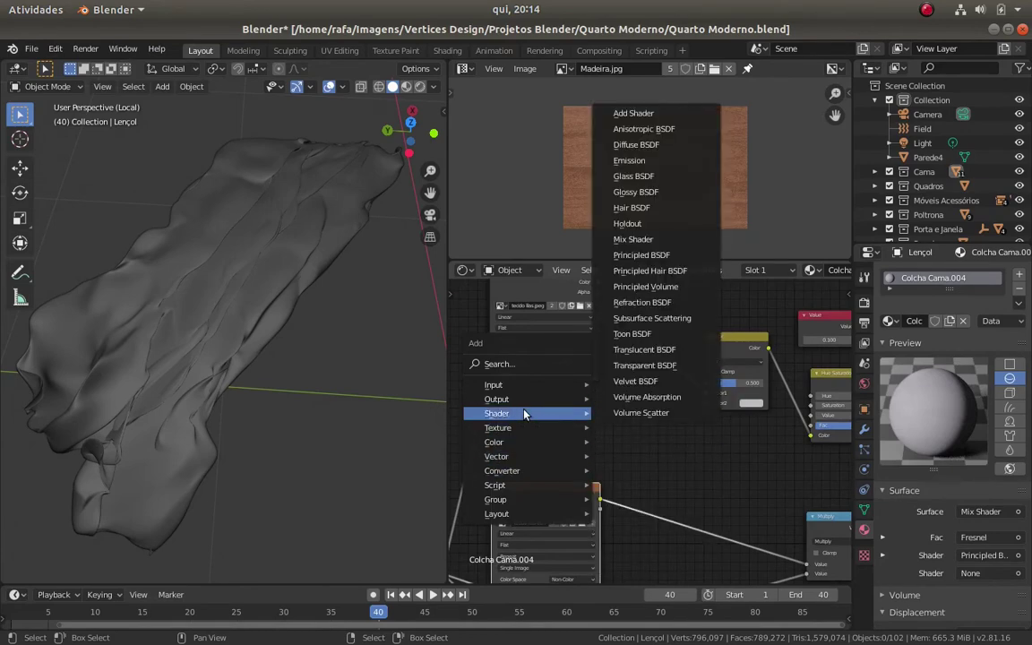
left_click(598, 285)
left_click(563, 413)
mouse_move(594, 407)
left_mouse_down()
mouse_move(614, 416)
mouse_move(706, 402)
left_mouse_up()
scroll(611, 395, "up", 2)
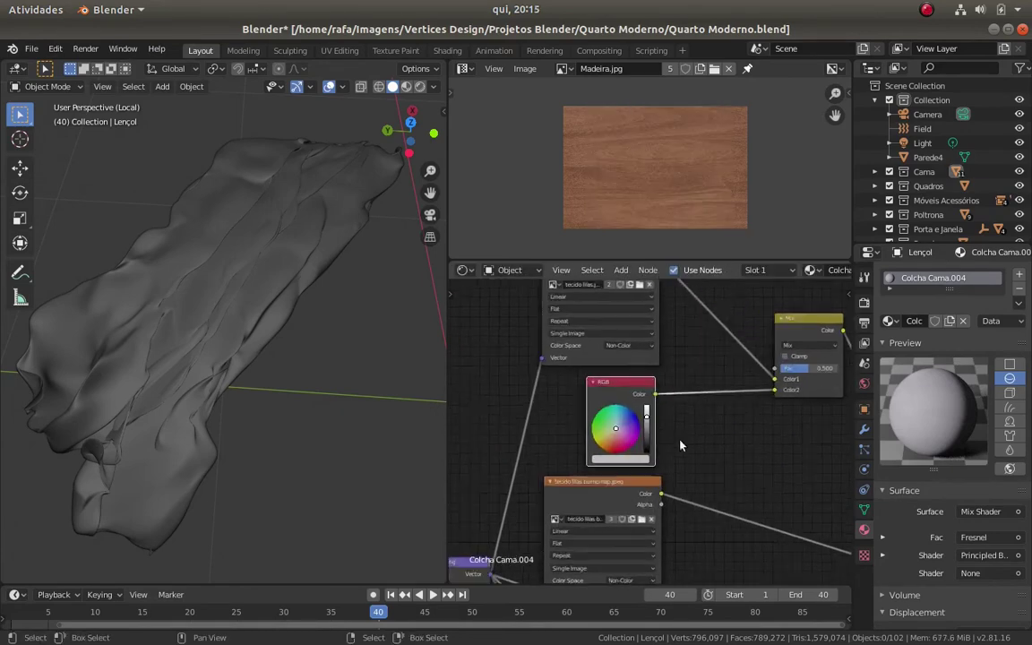
scroll(611, 395, "up", 1)
left_click(607, 437)
scroll(563, 398, "down", 2)
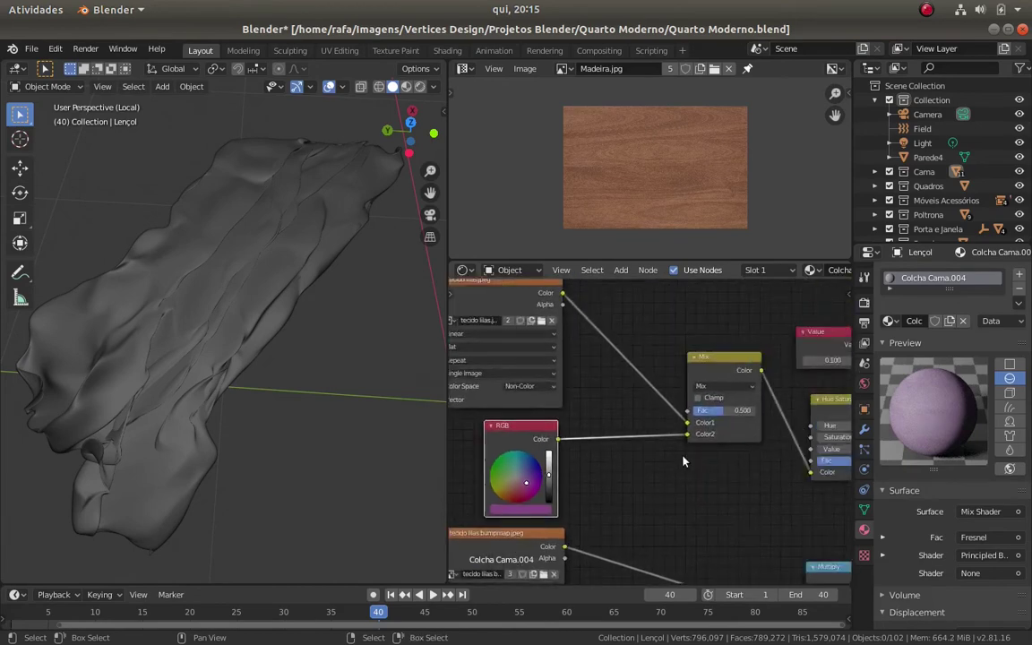
scroll(667, 365, "up", 1)
left_click_drag(726, 405, 744, 405)
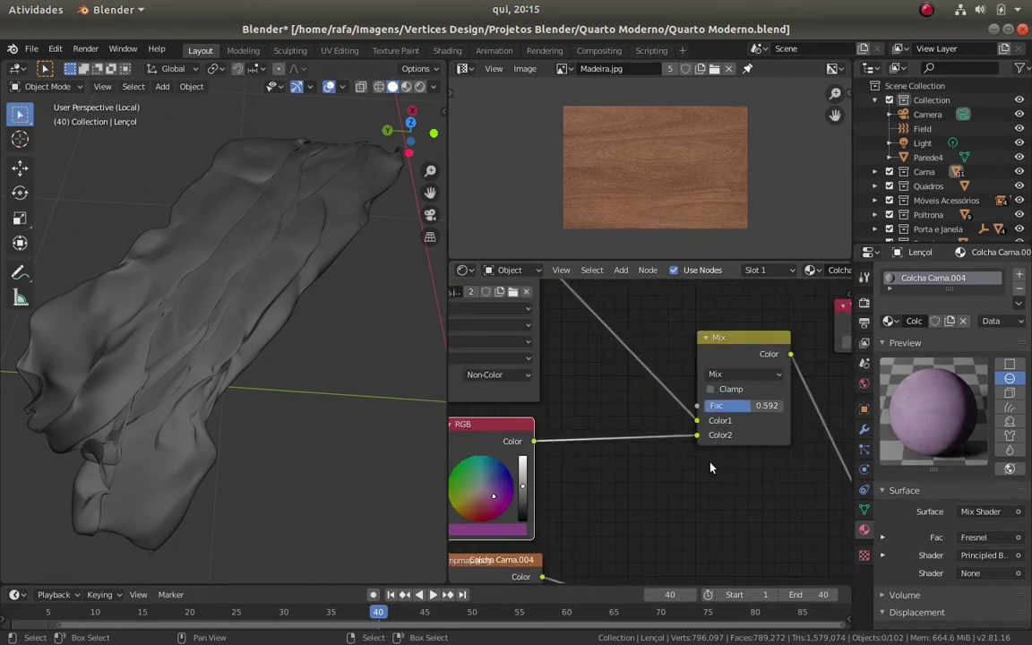
Save, preview the lilac throw rendered, then return to the full bed and select the navy bedspread
scroll(639, 421, "down", 1)
key("ctrl+s")
key("z")
scroll(216, 381, "up", 4)
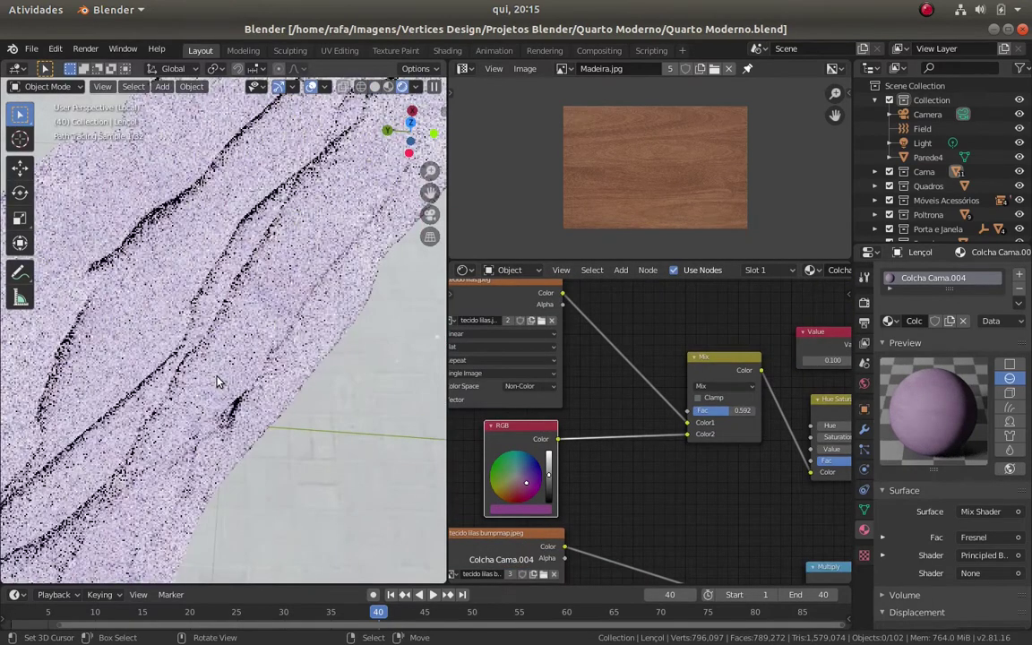
key("z")
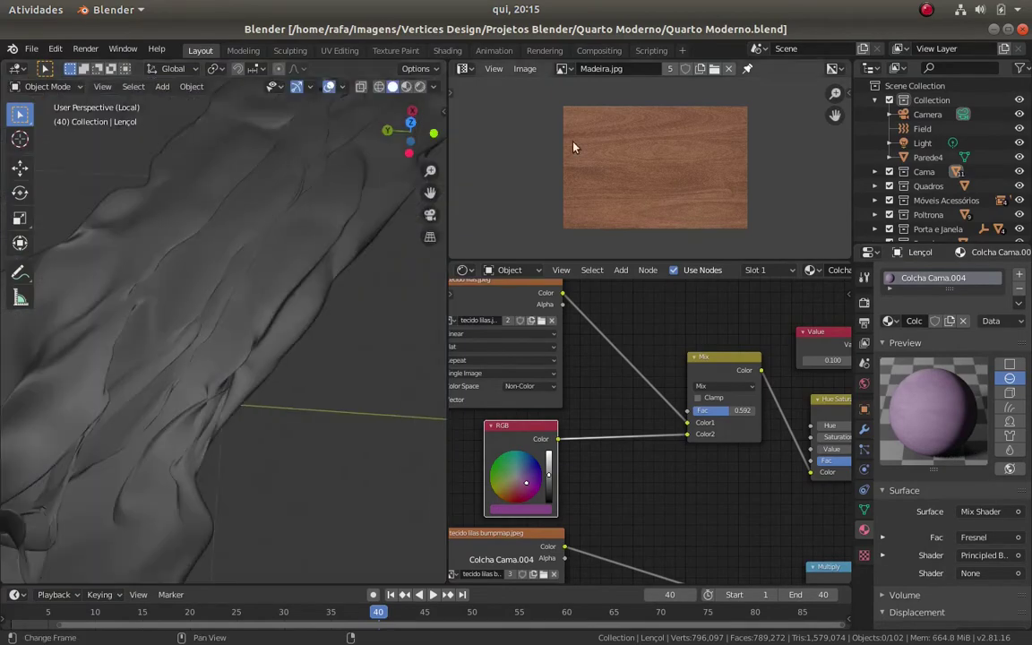
key("KP_Divide")
mouse_move(293, 351)
middle_mouse_down()
mouse_move(181, 374)
mouse_move(367, 280)
middle_mouse_up()
left_click(368, 281)
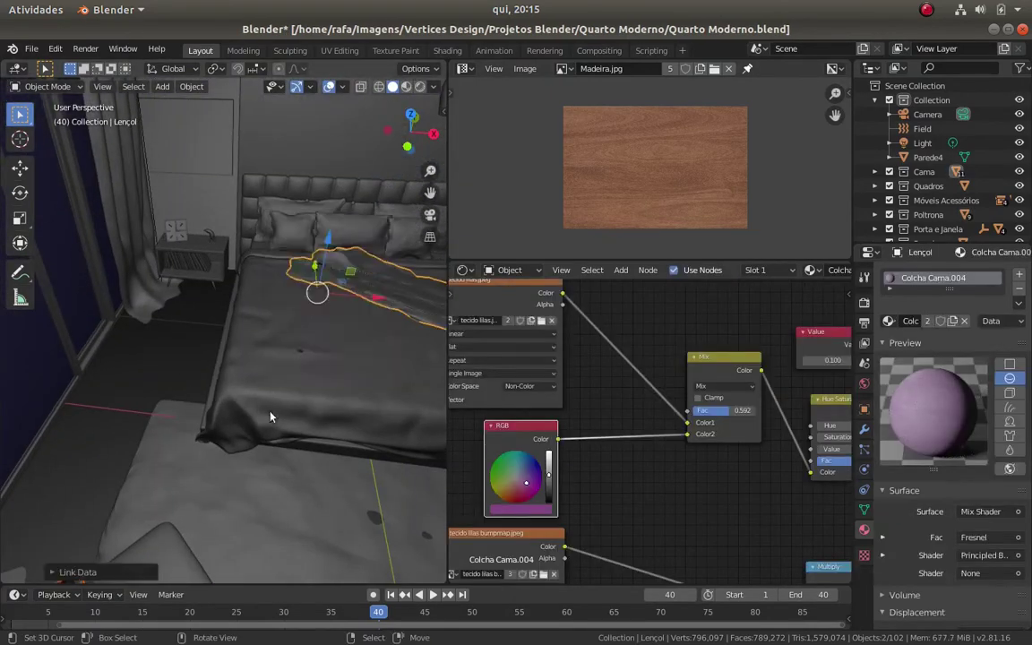
left_click(926, 11)
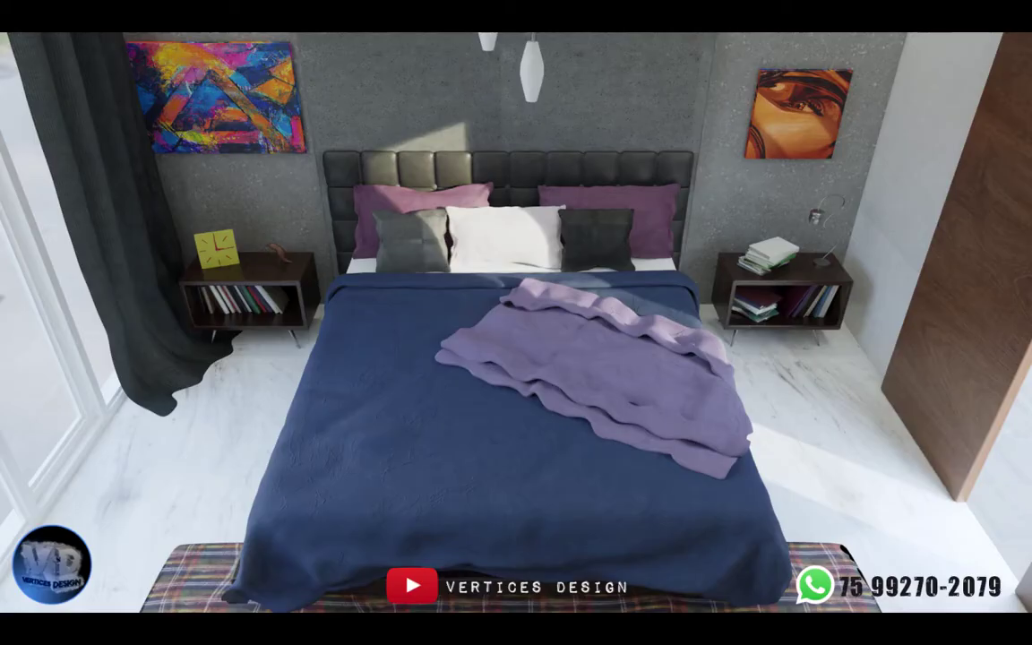